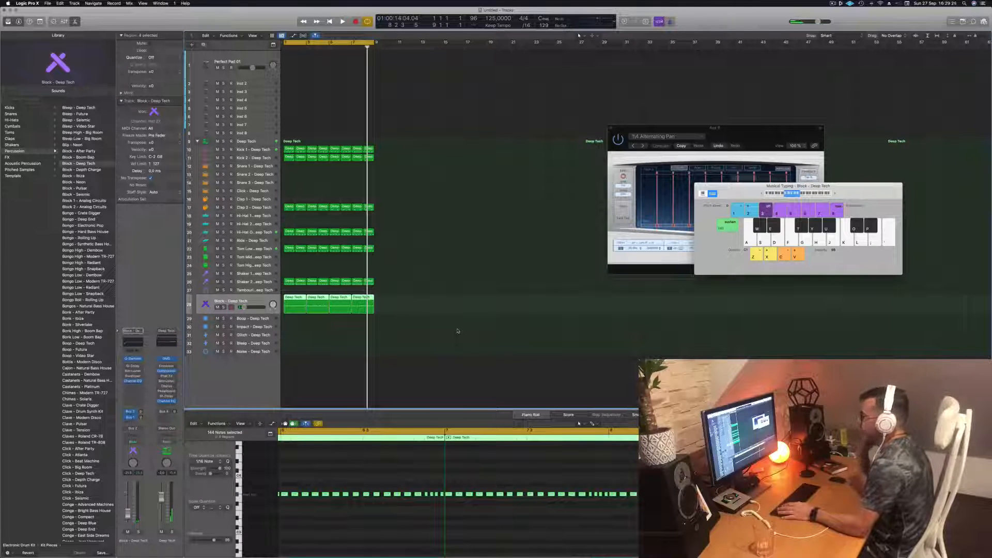
Play back the drum loop and briefly solo the Block - Deep Tech track to hear its part alone and in context
key(space)
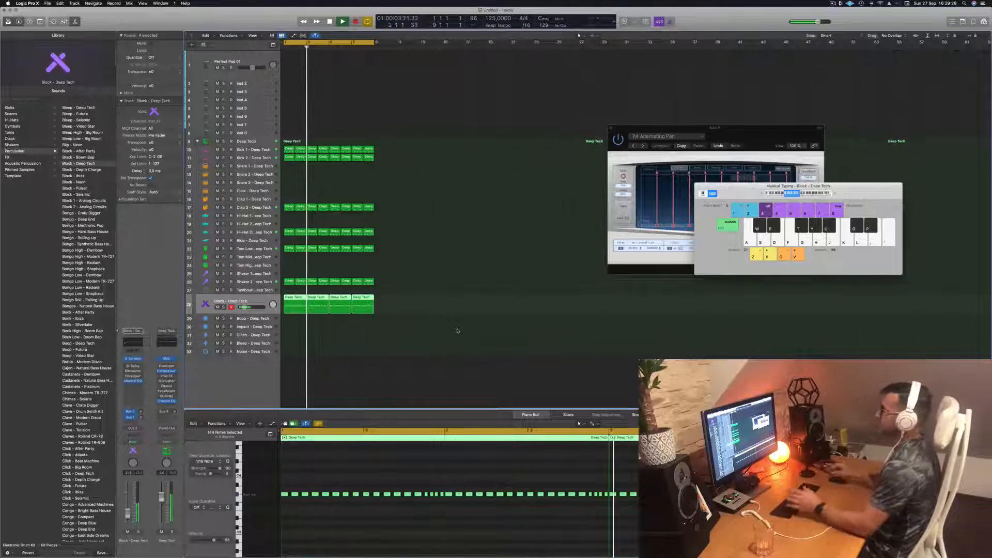
click(413, 276)
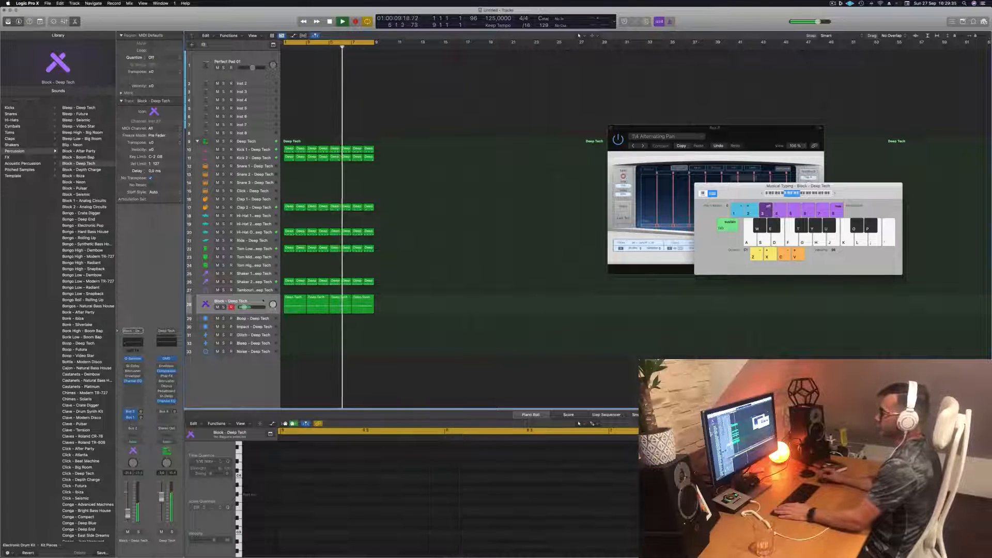
key(super+a)
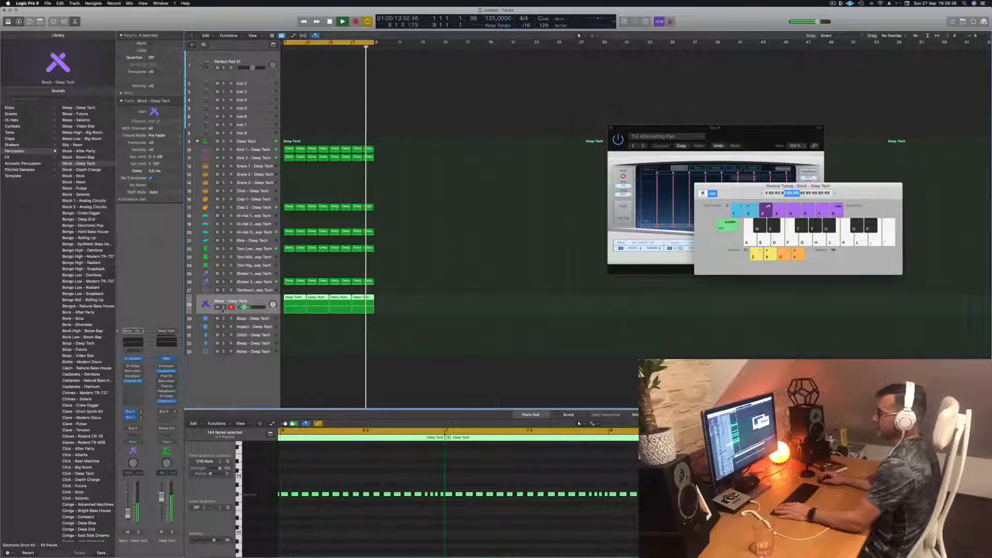
click(223, 307)
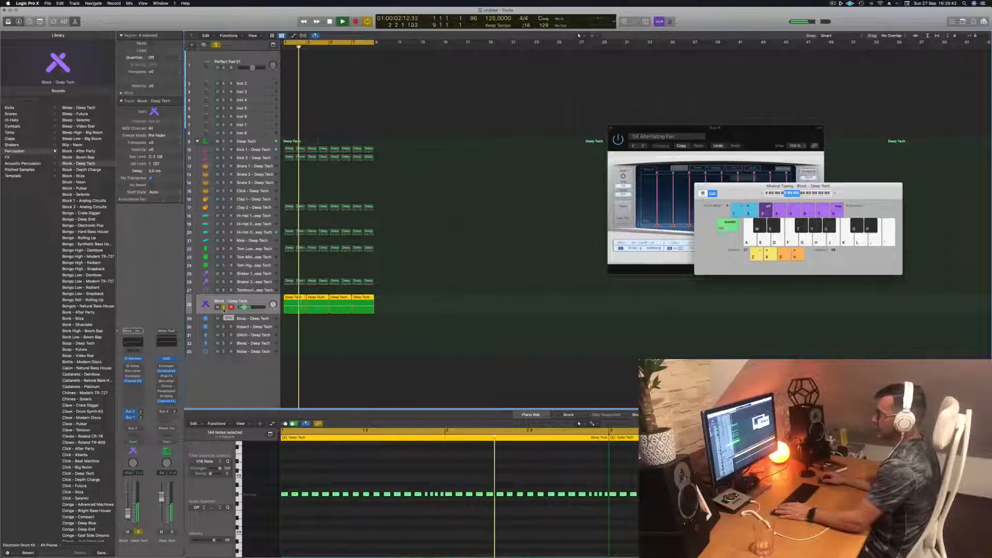
click(223, 307)
key(space)
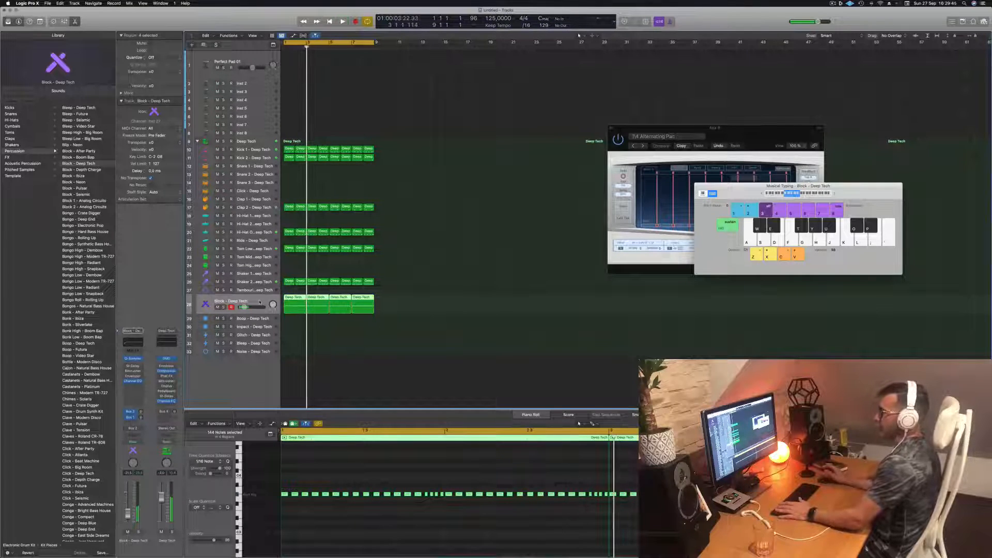
key(space)
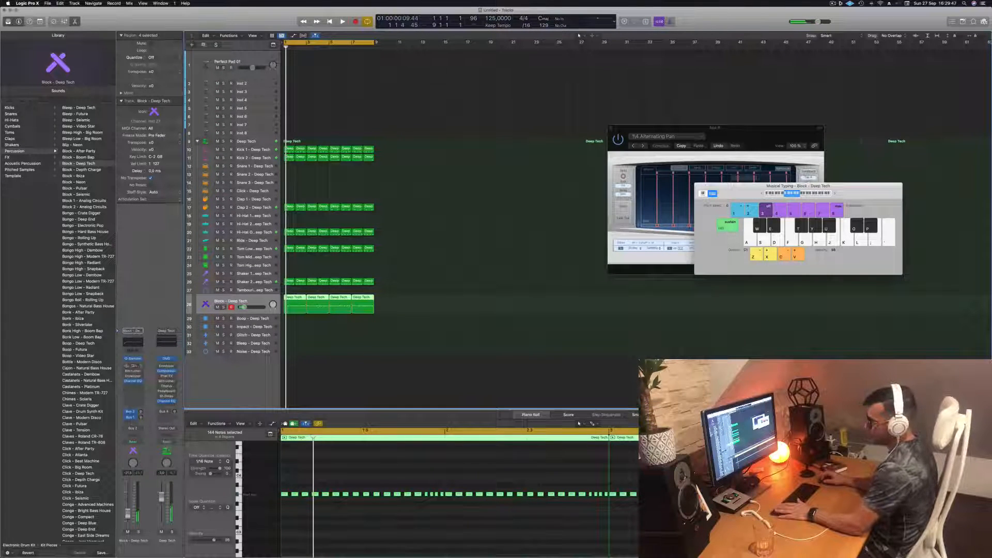
Raise the coarse pitch of the Block - Deep Tech sample in Quick Sampler while listening to the loop
click(133, 358)
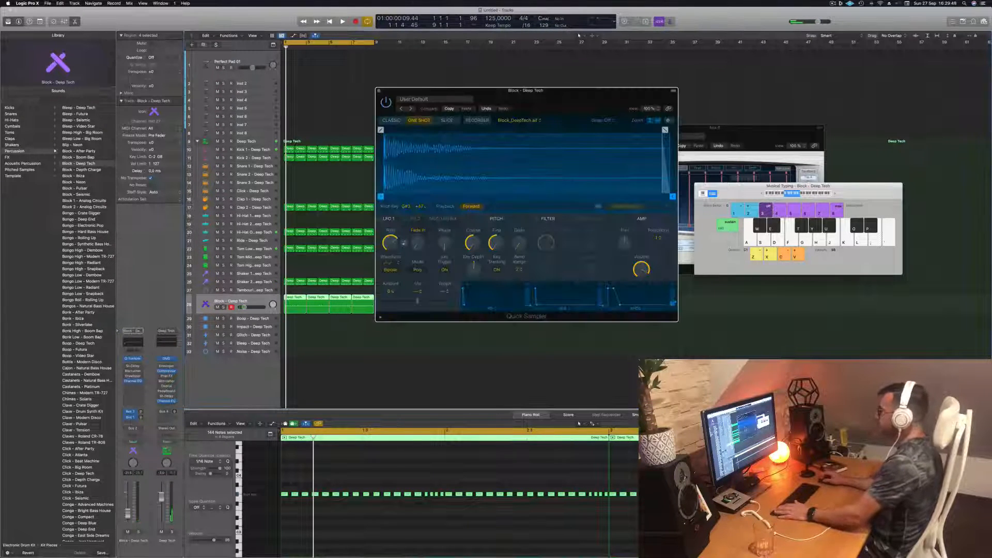
drag(408, 89, 472, 71)
key(space)
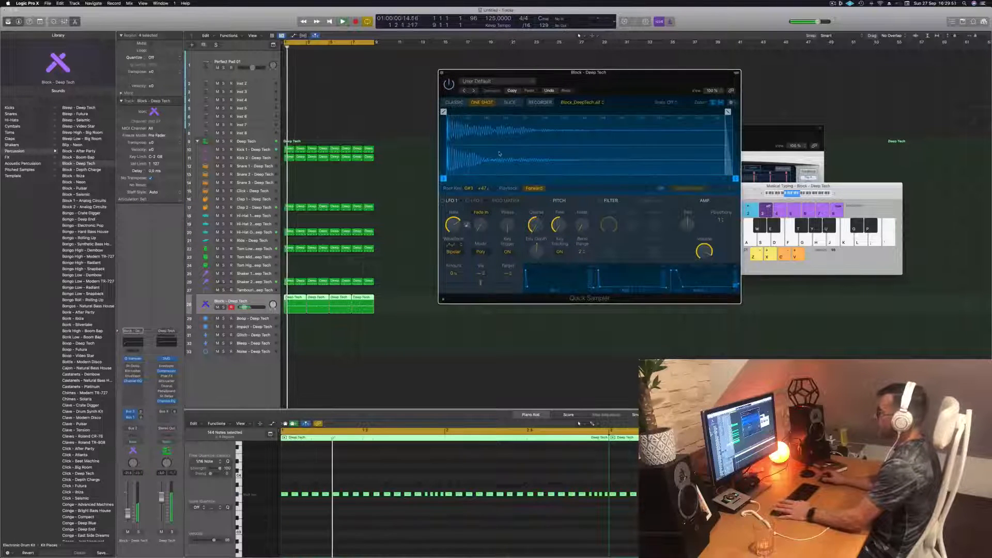
drag(536, 224, 537, 229)
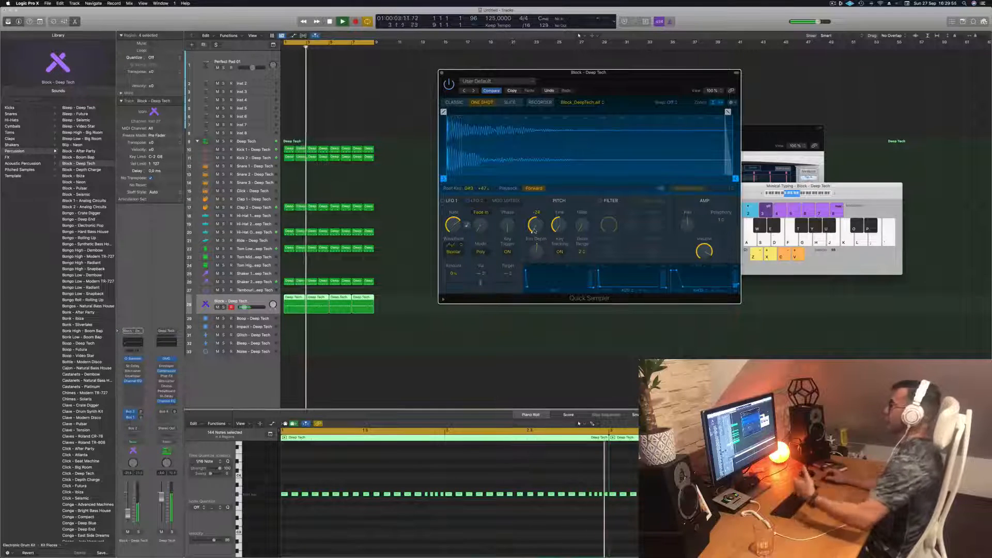
drag(534, 230, 536, 187)
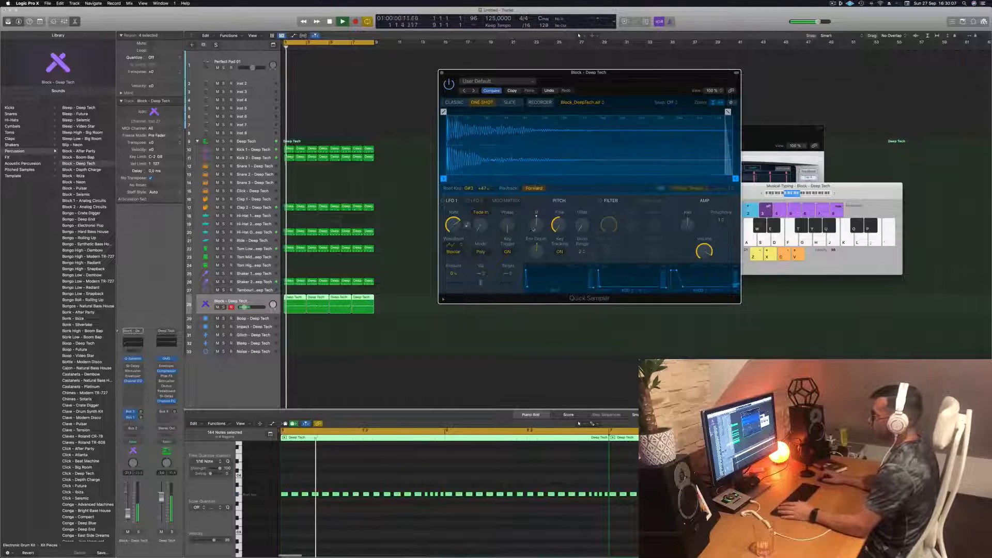
drag(536, 224, 535, 185)
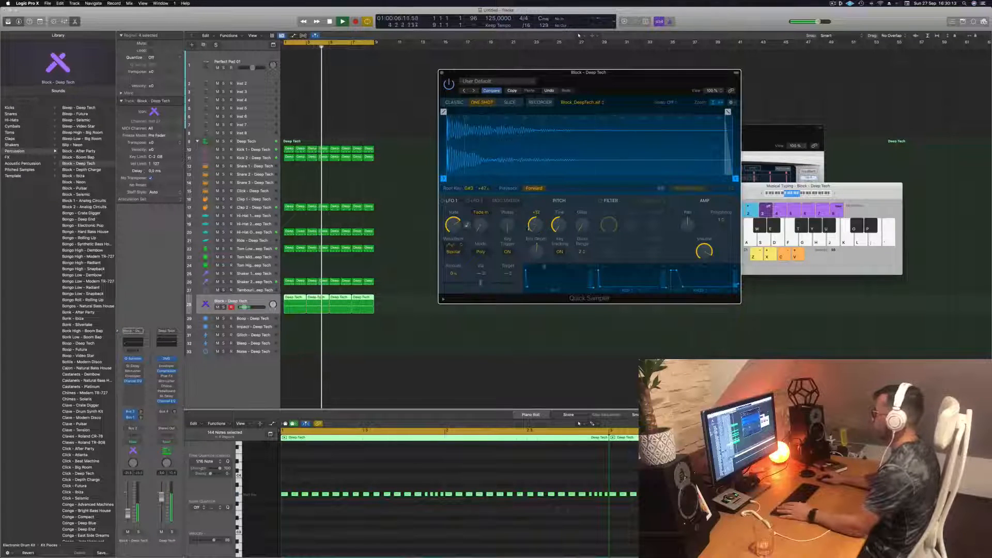
drag(544, 267, 549, 315)
key(space)
key(space)
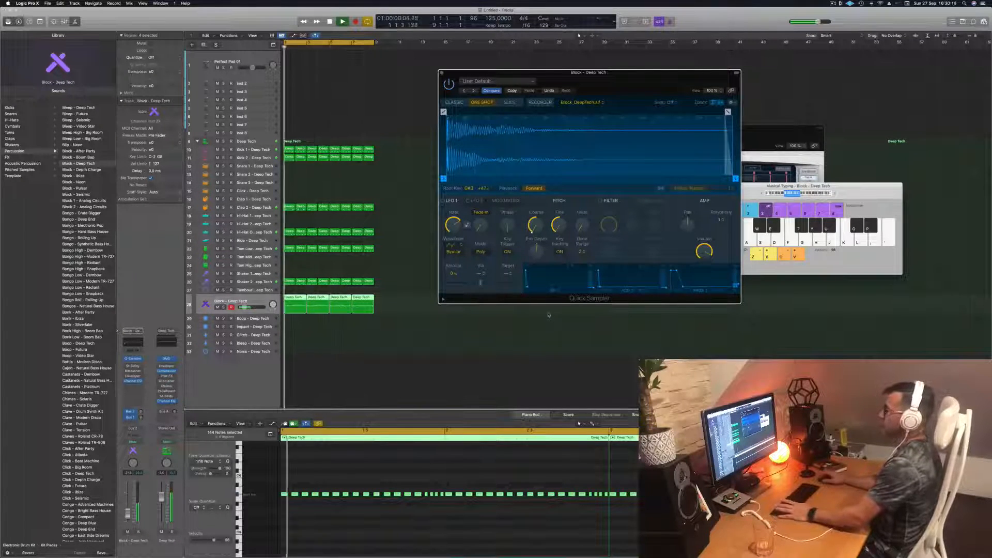
Lower the Block - Deep Tech track's volume slightly against the loop and close its Quick Sampler window
key(space)
key(space)
drag(128, 514, 128, 517)
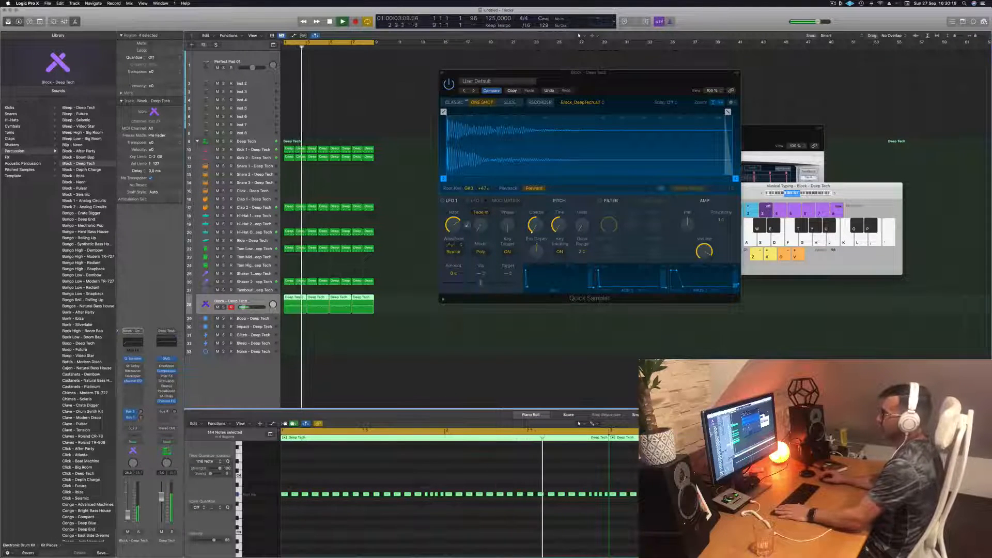
key(space)
key(space)
drag(611, 73, 603, 74)
click(434, 73)
key(space)
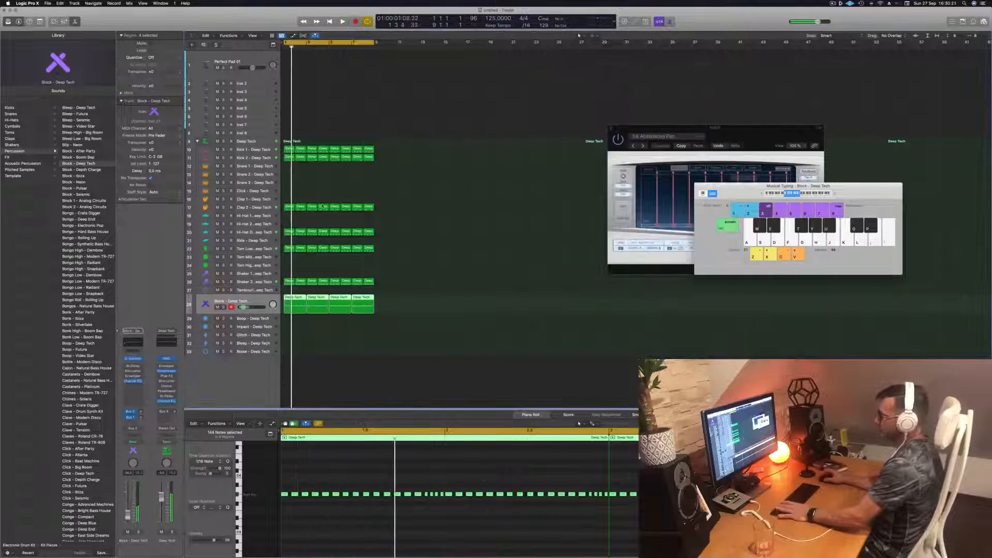
Listen to the full drum loop with the Shaker 2 track selected
key(space)
key(Up)
key(Up)
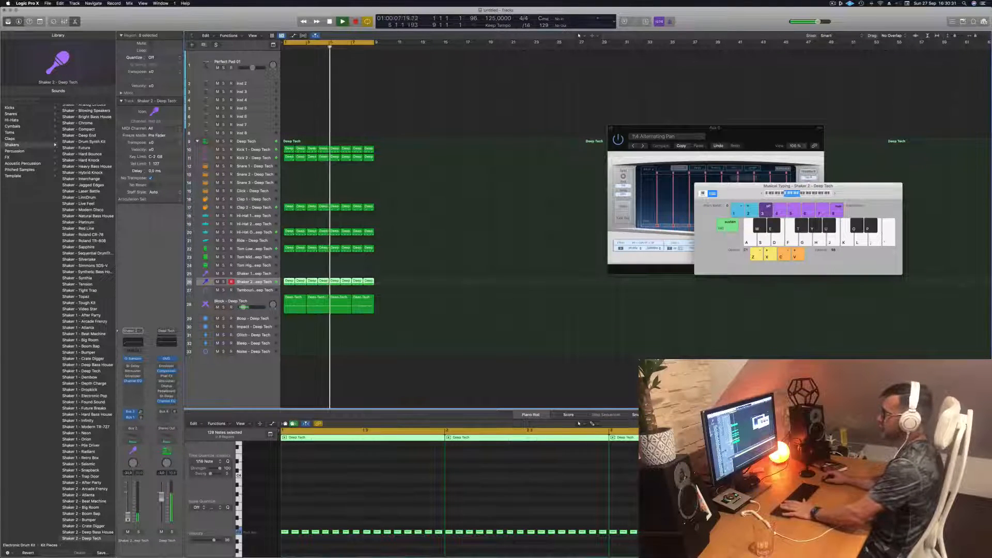
key(space)
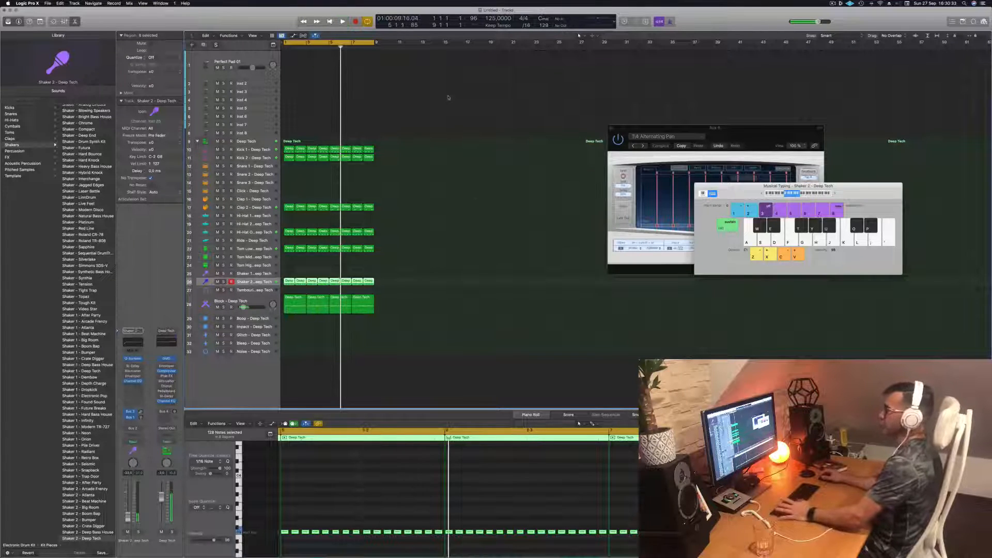
key(space)
Select the Perfect Pad 01 track and try out pad notes over the playing drum loop
click(264, 60)
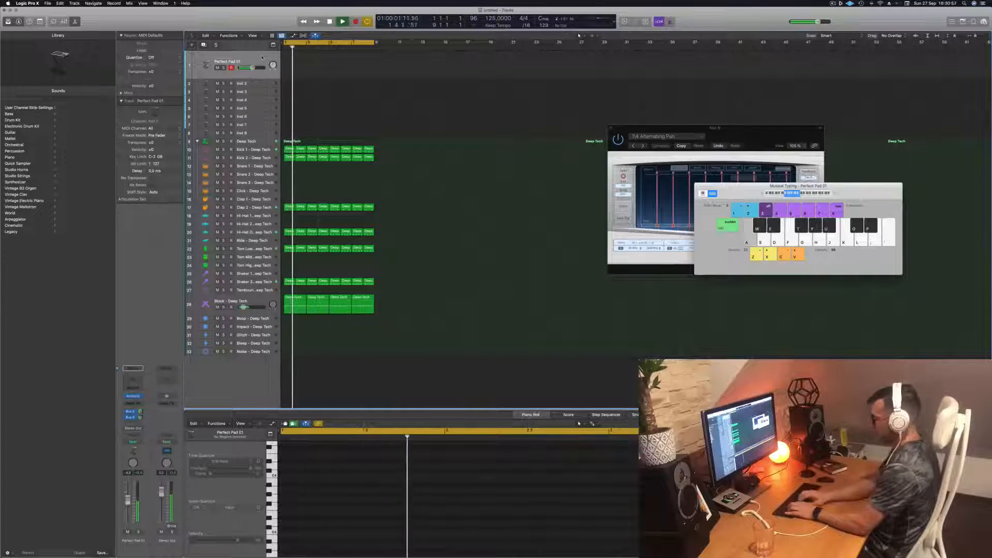
key(l)
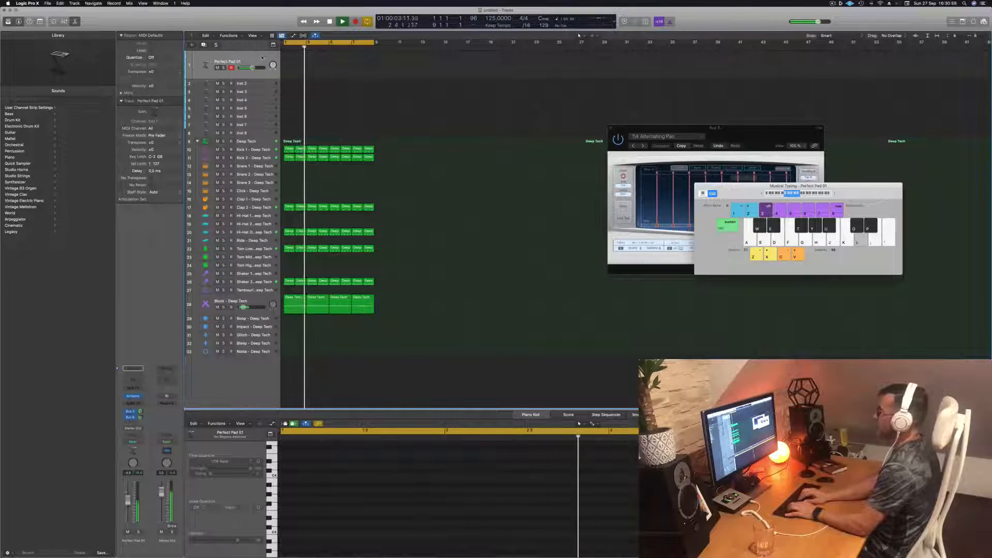
key(k)
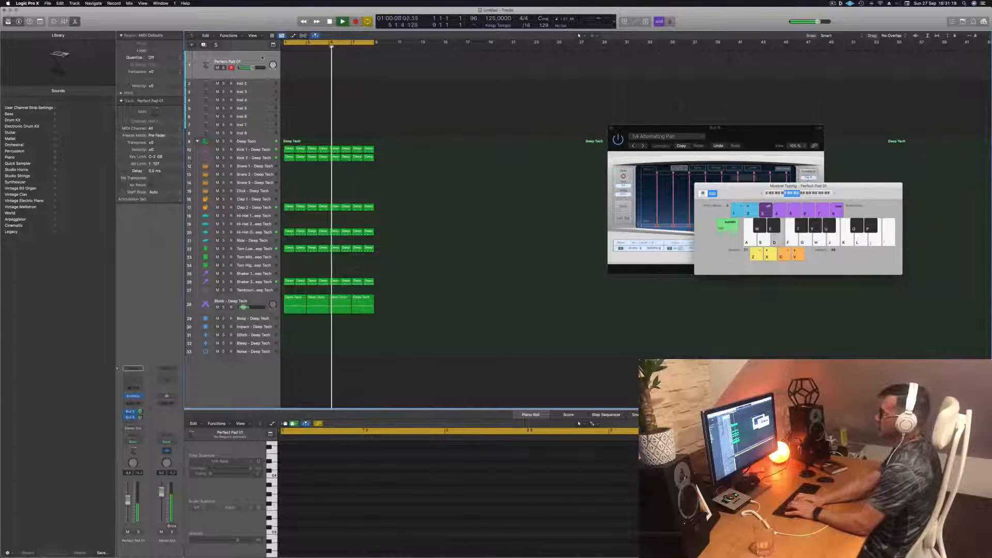
Select the Inst 2 track, make it taller in the track list and return the playhead to the start
click(254, 86)
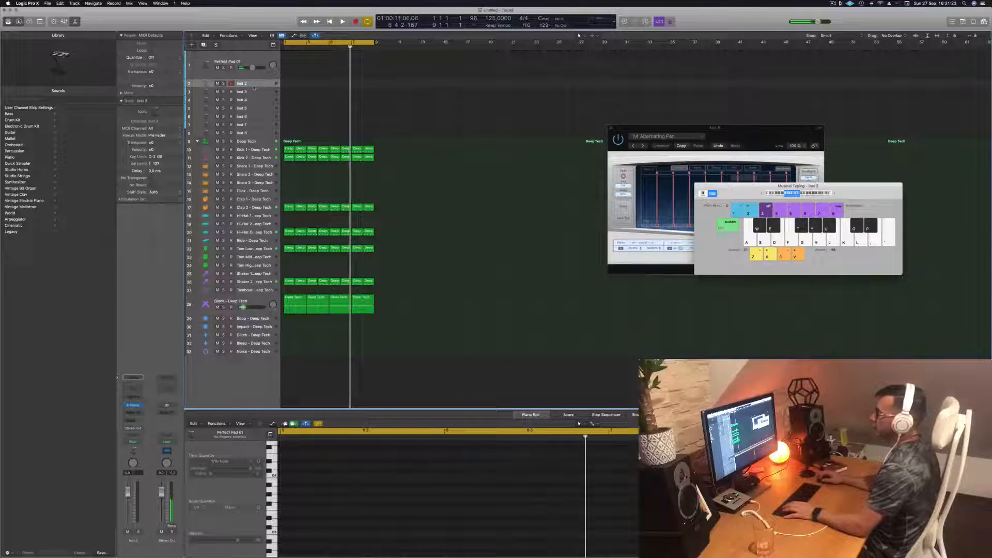
drag(253, 87, 252, 109)
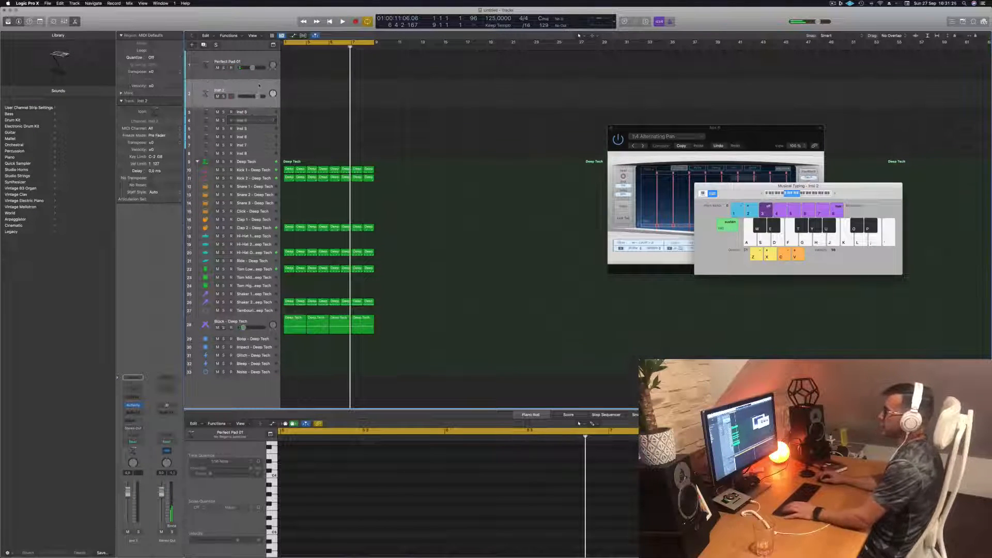
key(Return)
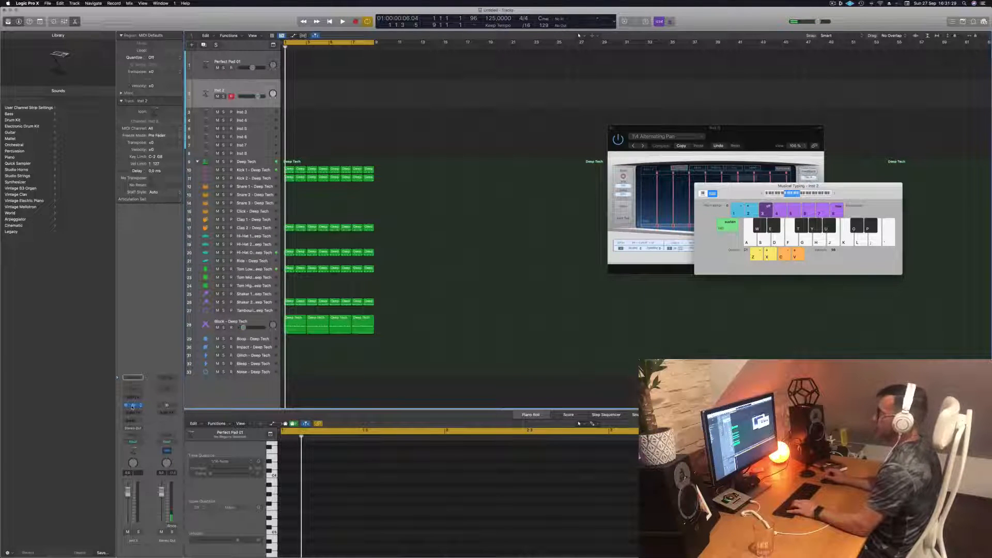
Open Alchemy on the Inst 2 track and load the Analog Bounce preset from the Bass category
click(132, 405)
drag(500, 100, 513, 100)
key(b)
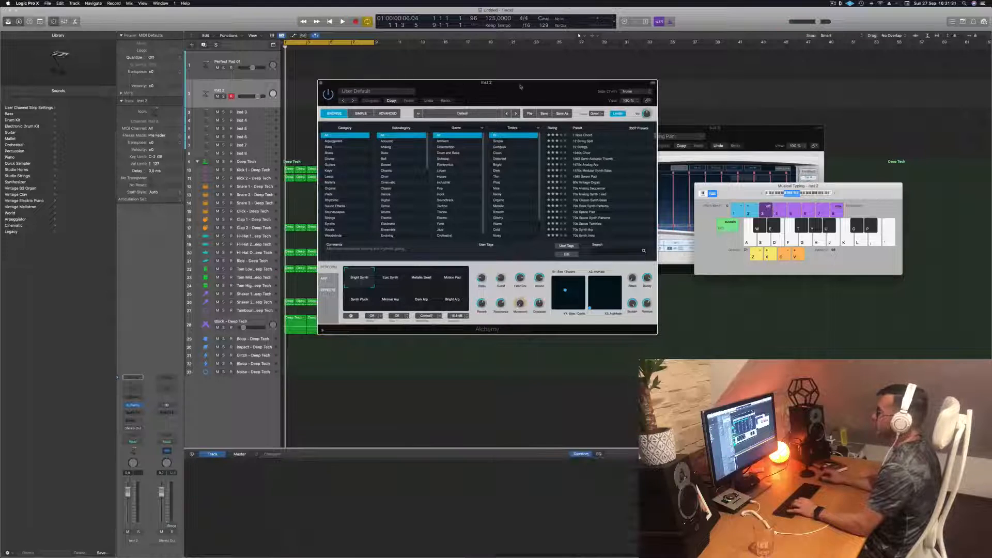
click(329, 147)
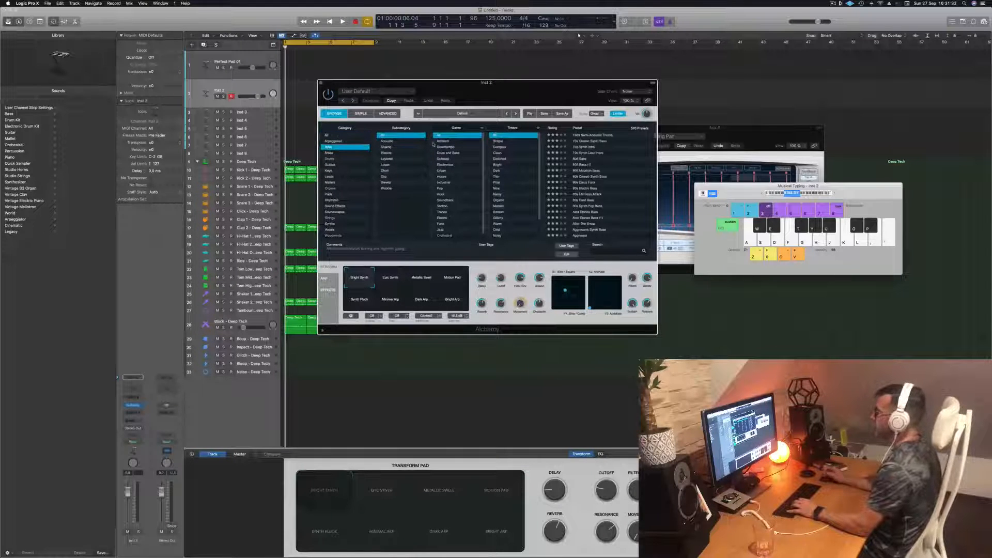
scroll(616, 143, down, 4)
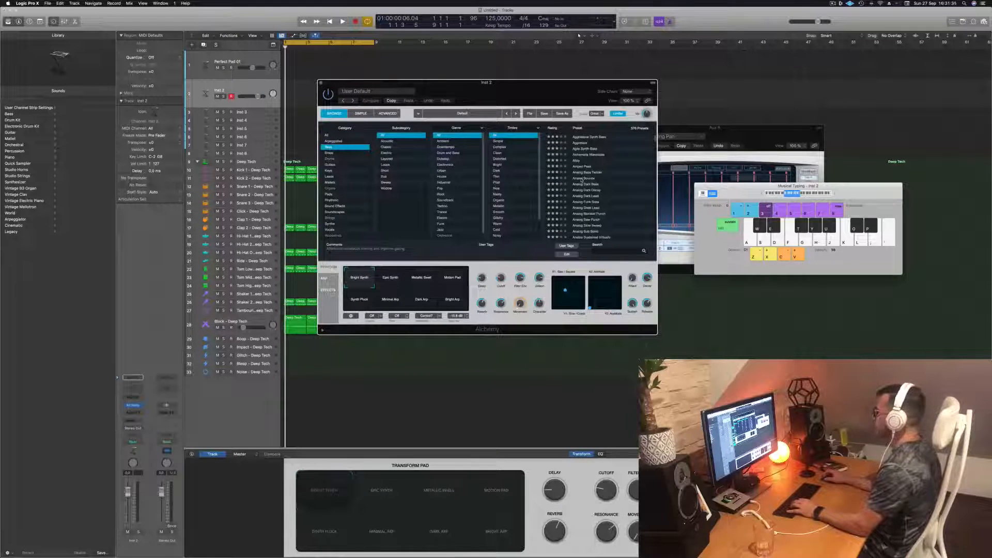
key(d)
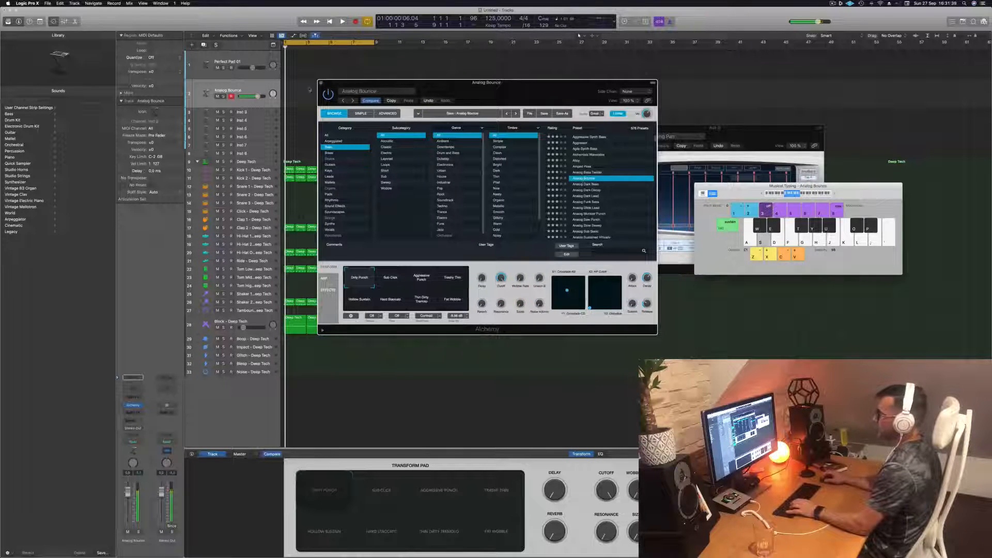
Play the loop, lower the Analog Bounce track's volume and try bass notes over the beat
key(space)
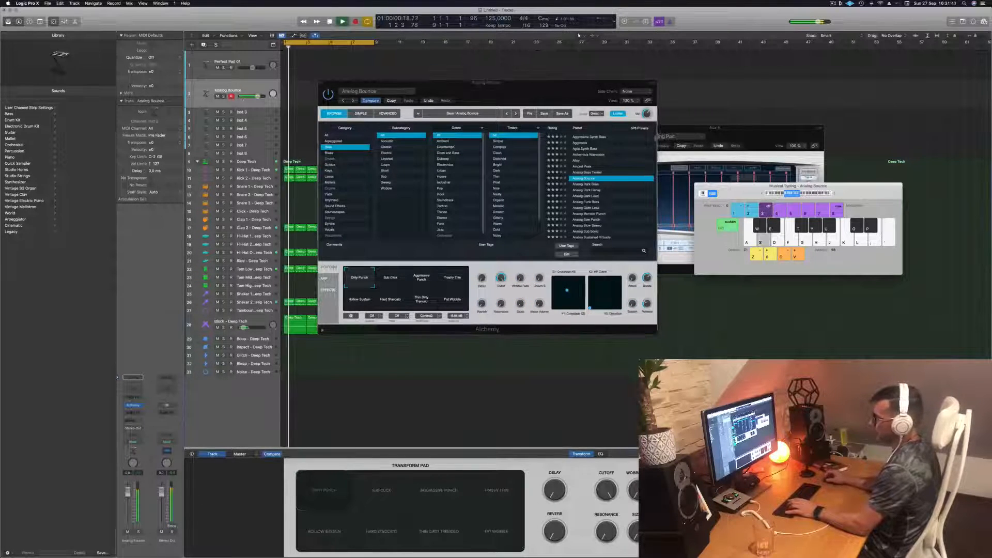
drag(128, 494, 128, 508)
key(s)
key(s)
key(s)
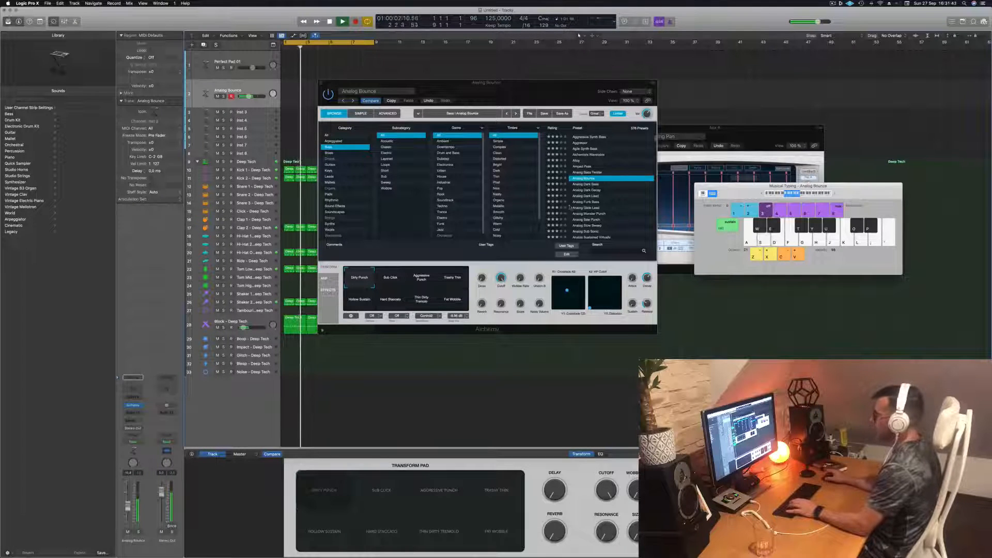
key(d)
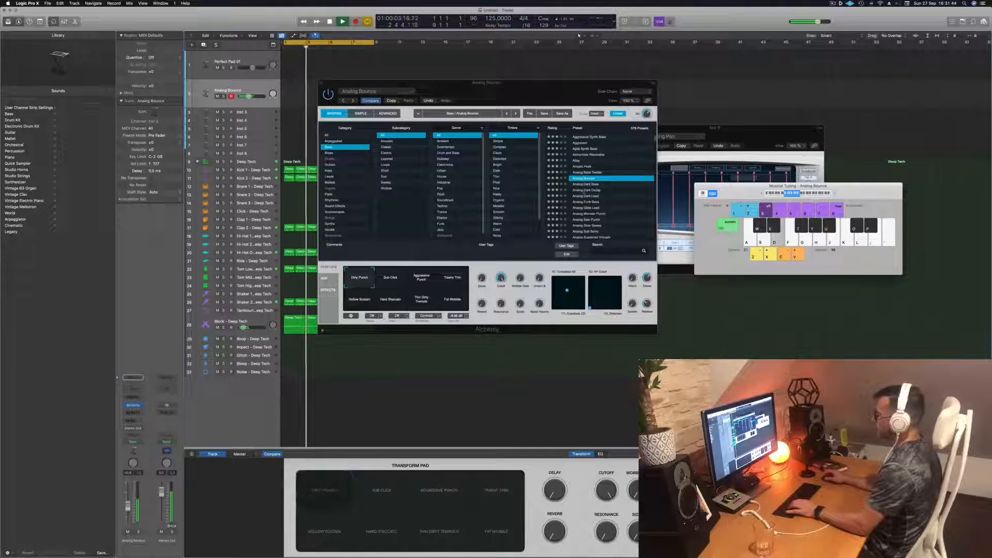
Try Alchemy's Aggressive Punch variation, replace the sound with the Analog Dark Bass preset and move the window clear of the regions
click(420, 281)
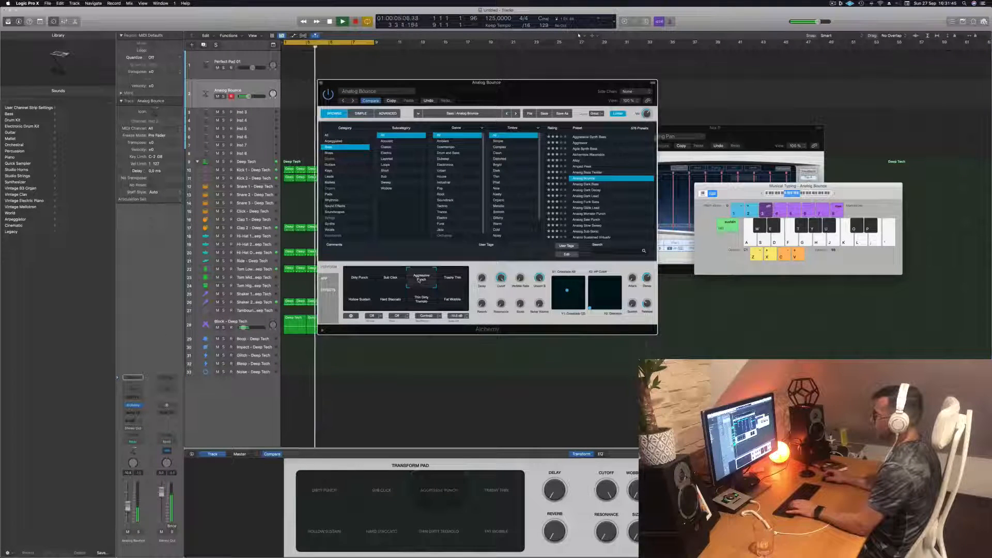
click(584, 184)
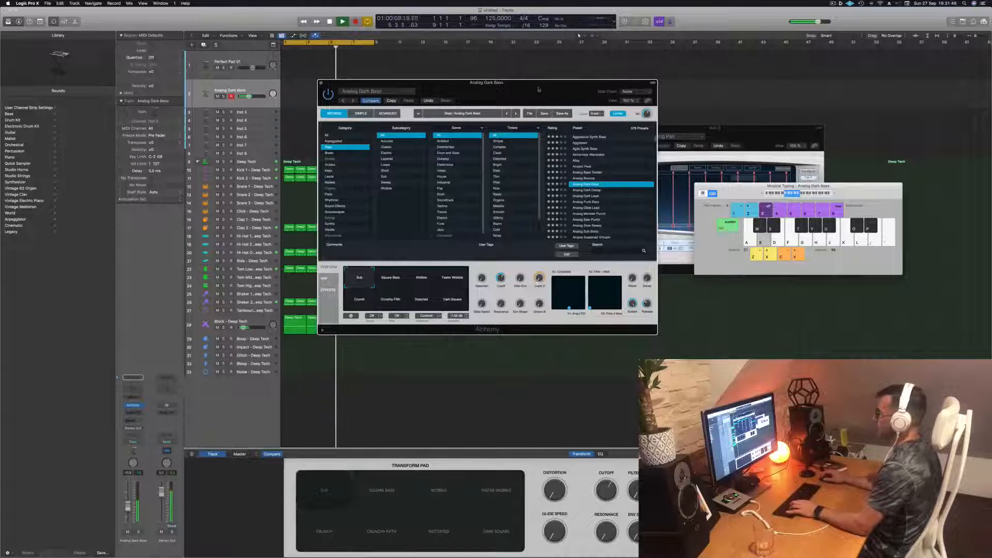
drag(539, 89, 626, 81)
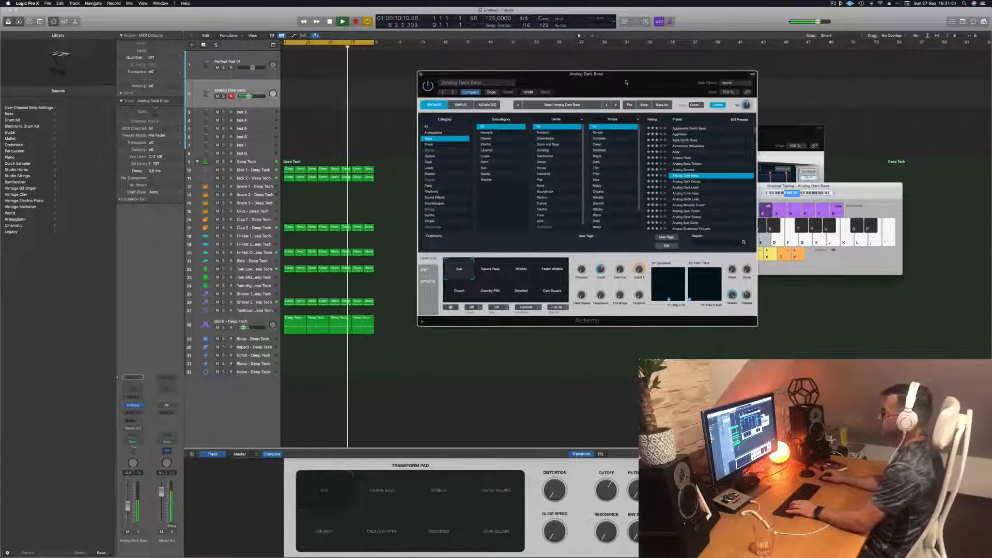
Improvise a bass line with the Analog Dark Bass sound over the playing drum loop
key(f)
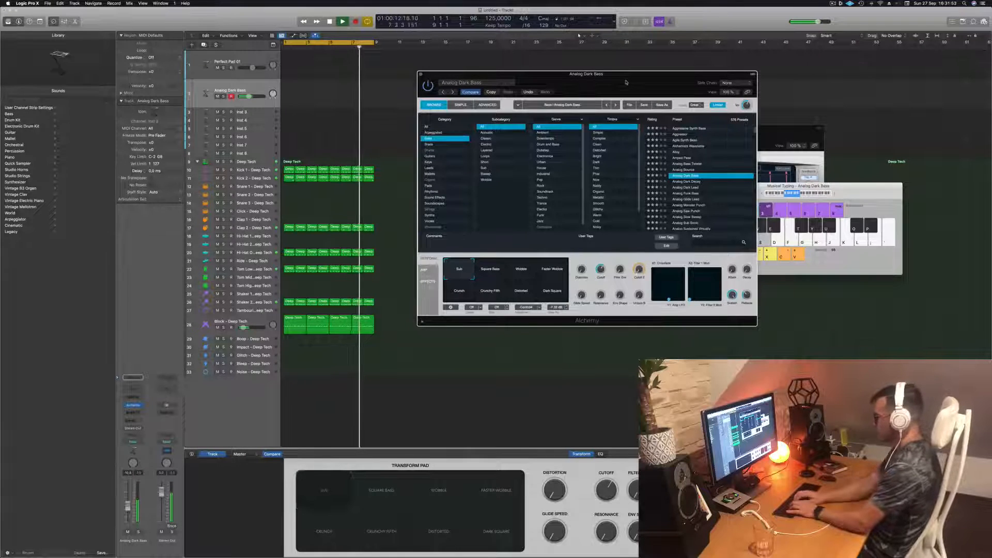
key(g)
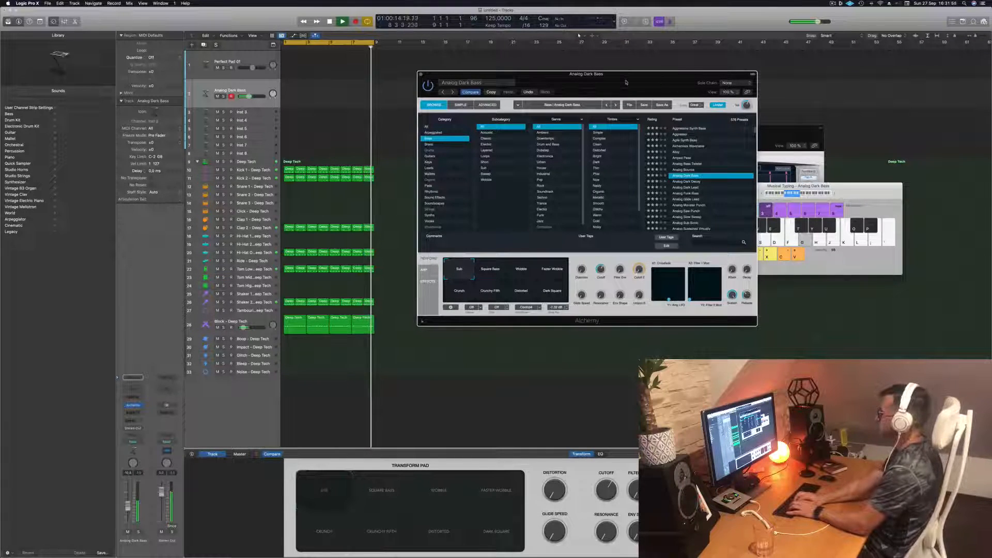
key(j)
key(h)
key(g)
key(d)
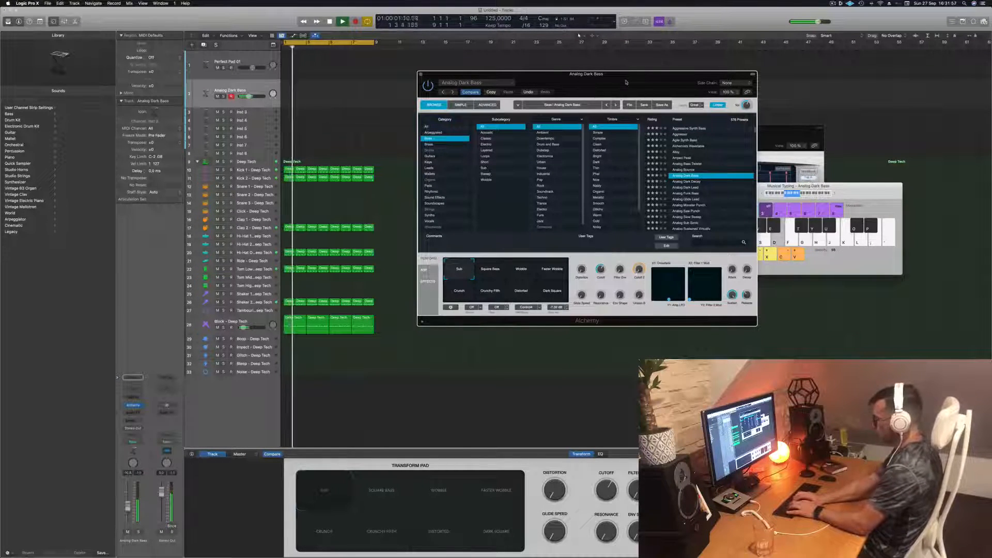
Rehearse the bass notes over the playing drum loop and record a bass region on the Analog Dark Bass track
key(s)
key(s)
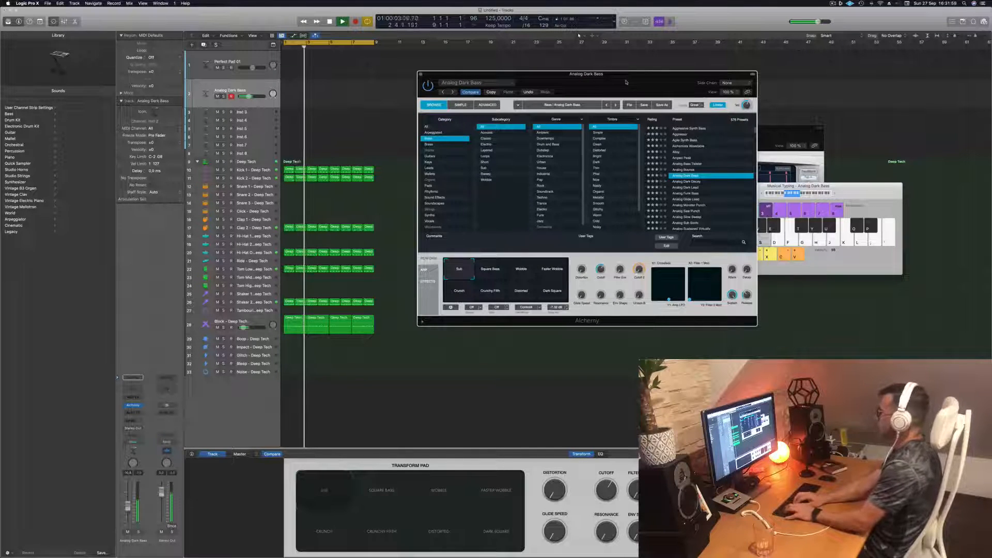
key(s)
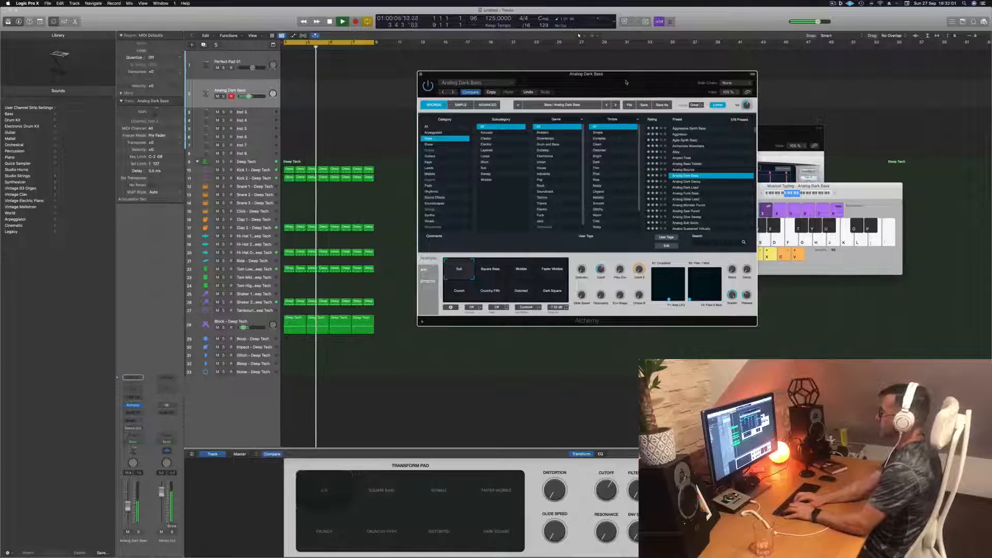
key(s)
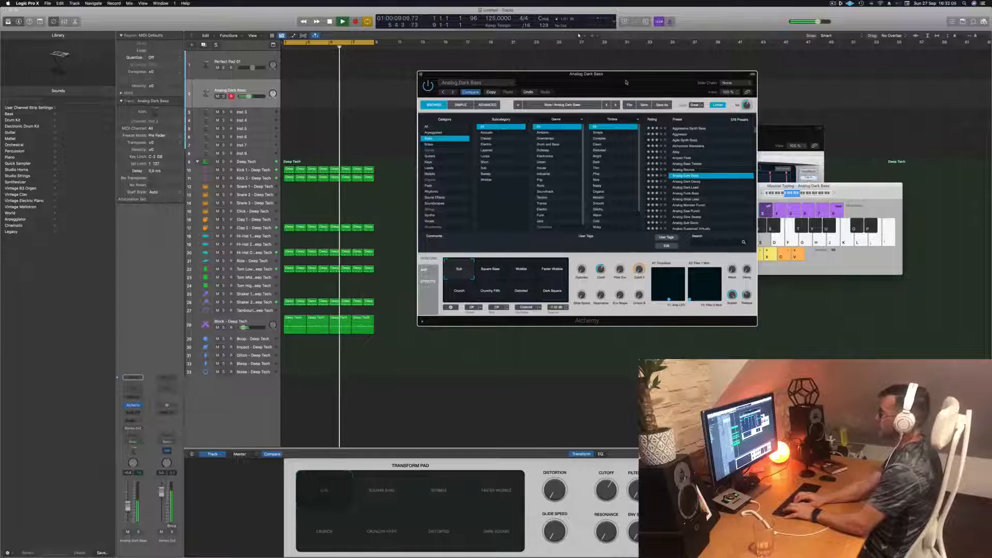
key(s)
key(s)
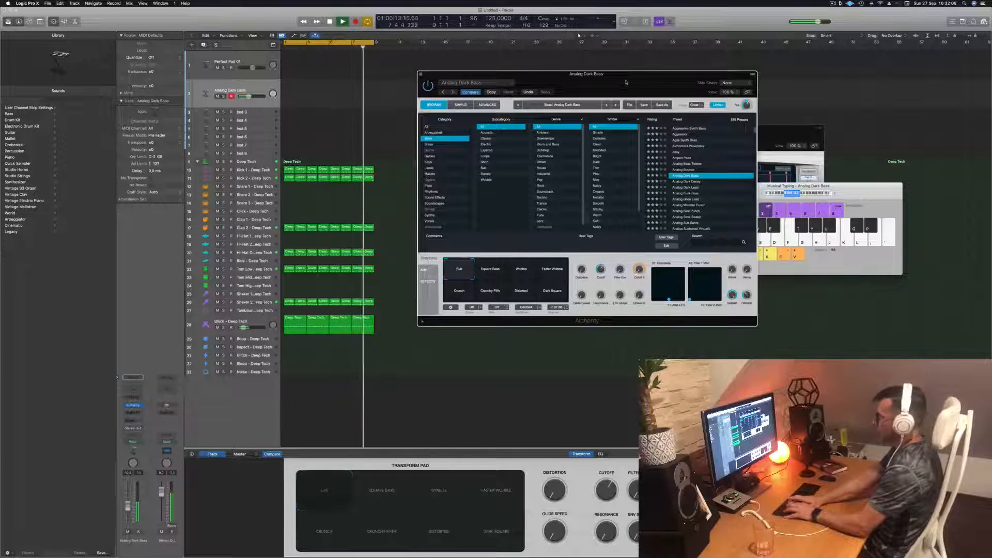
key(r)
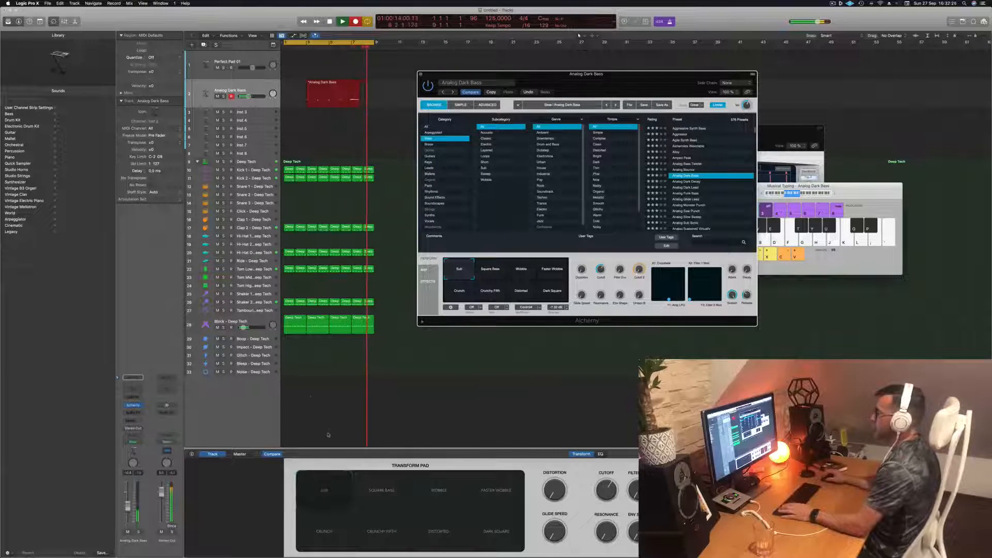
key(space)
Play back the recording and move the Analog Dark Bass region to the start of the loop at bar 1
click(255, 321)
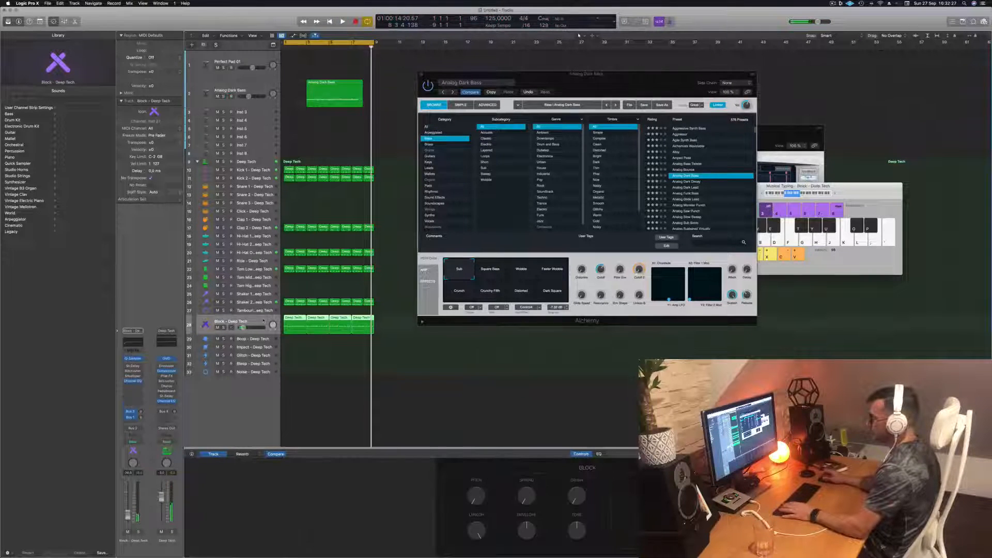
key(space)
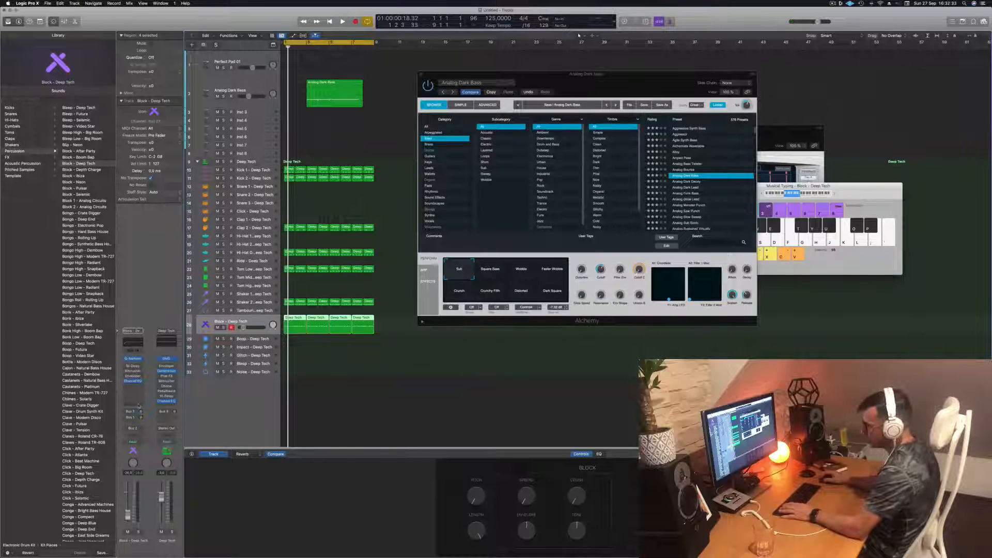
key(space)
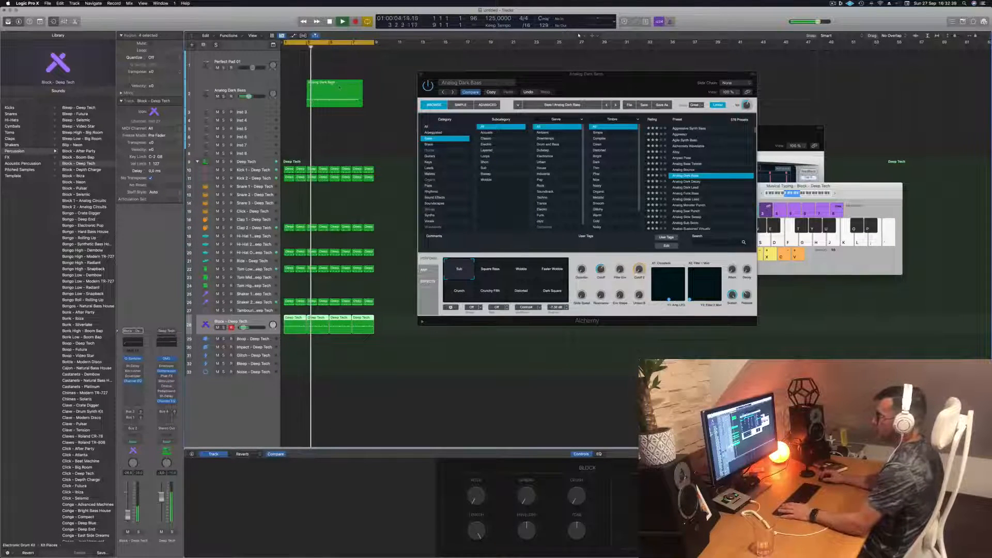
drag(319, 85, 309, 82)
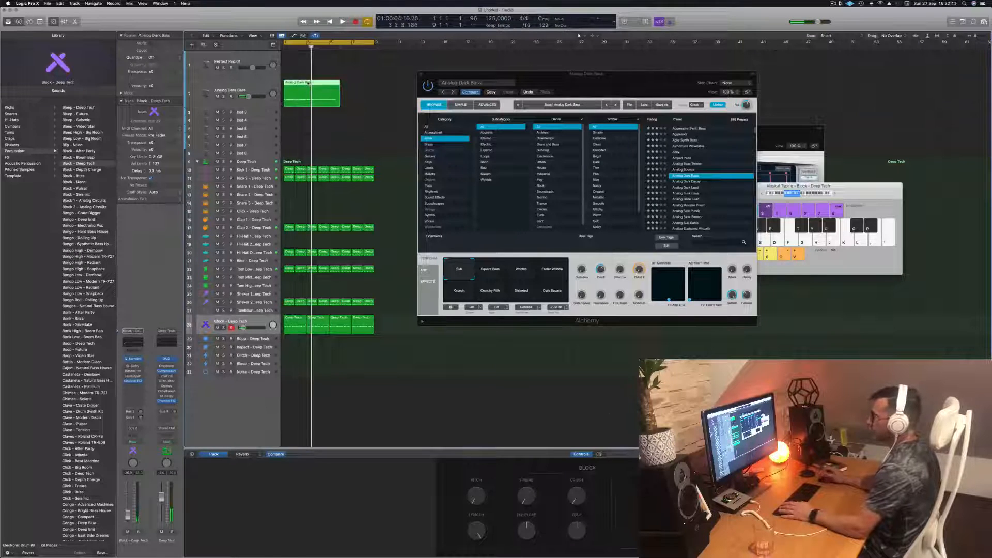
Open the bass region in the Piano Roll and trim the long sustained note so it ends at bar 5
double_click(308, 82)
scroll(414, 492, down, 3)
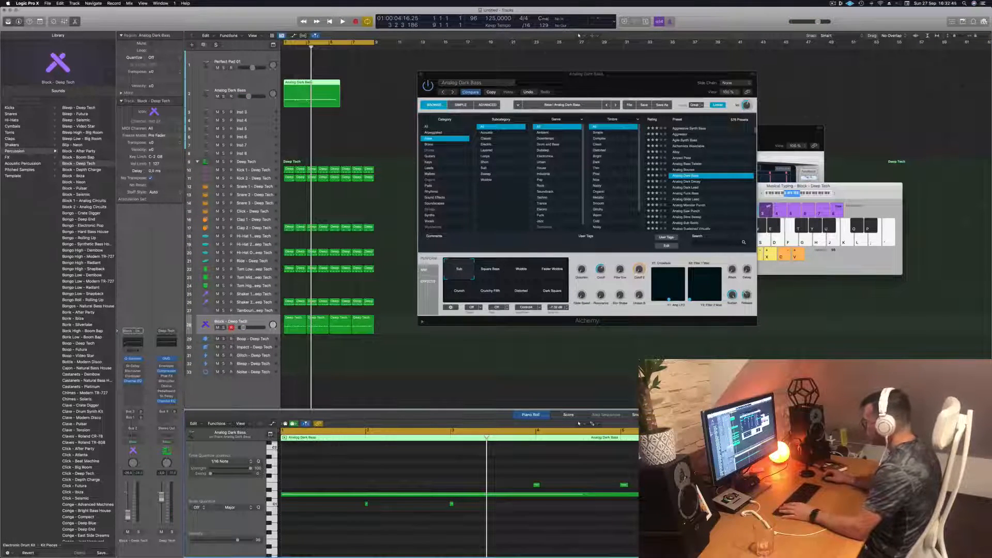
click(460, 494)
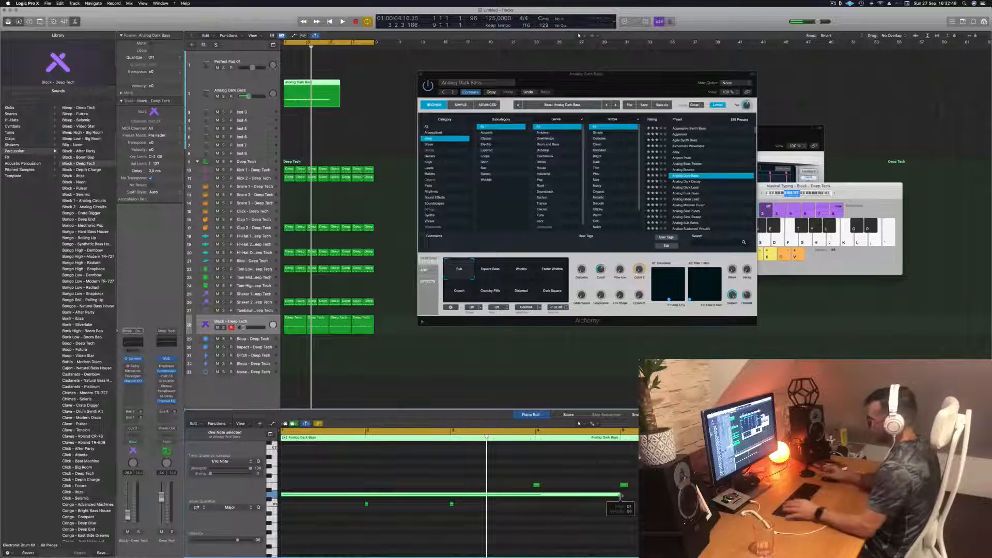
Quantize all notes of the bass region to 1/16 Note, dismiss the save prompt without quitting and play the result
drag(351, 518, 477, 500)
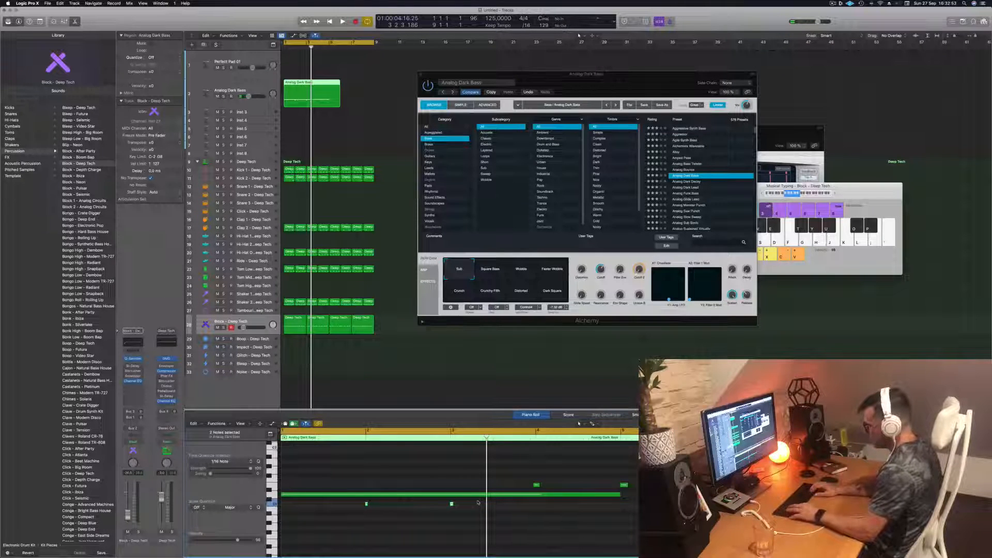
key(super+a)
key(super+q)
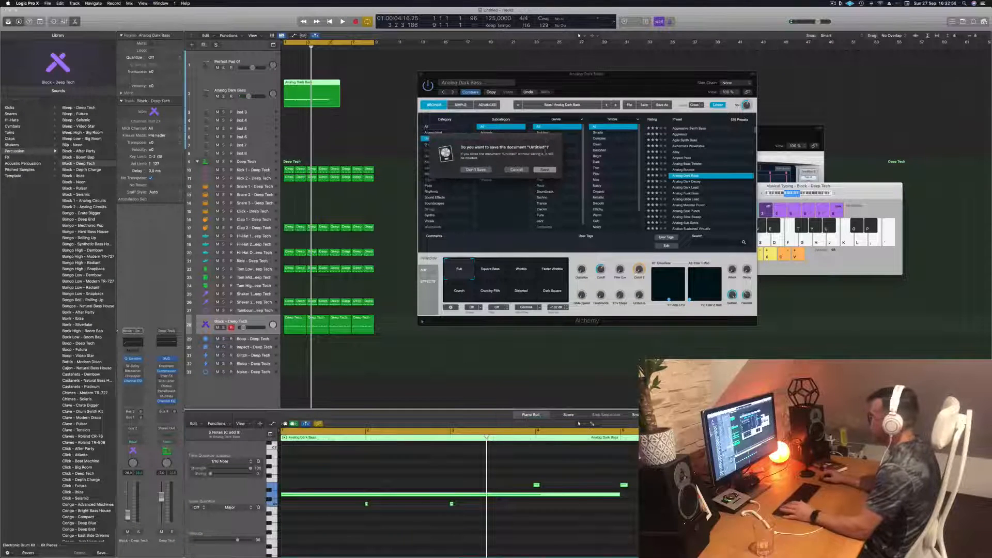
click(517, 171)
click(414, 535)
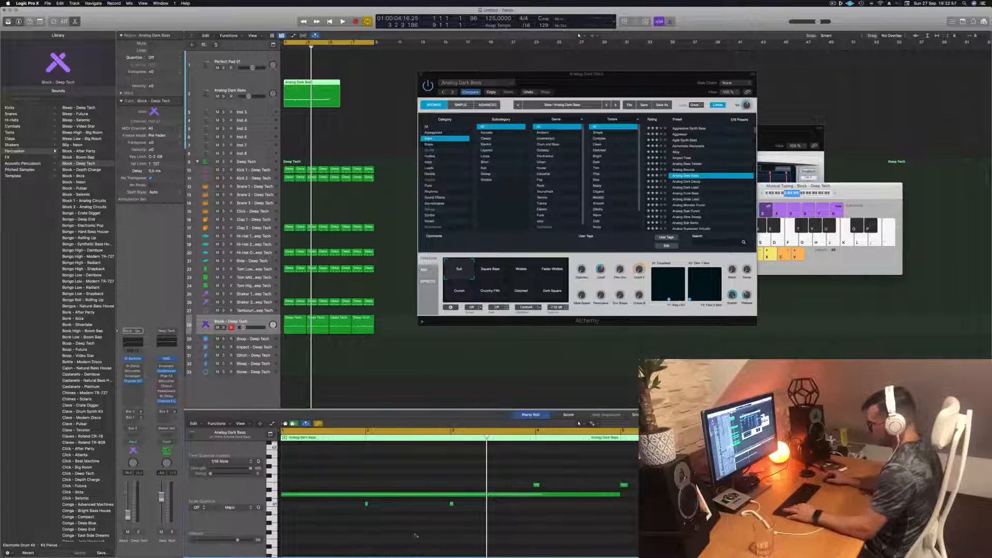
key(super+a)
click(416, 535)
key(space)
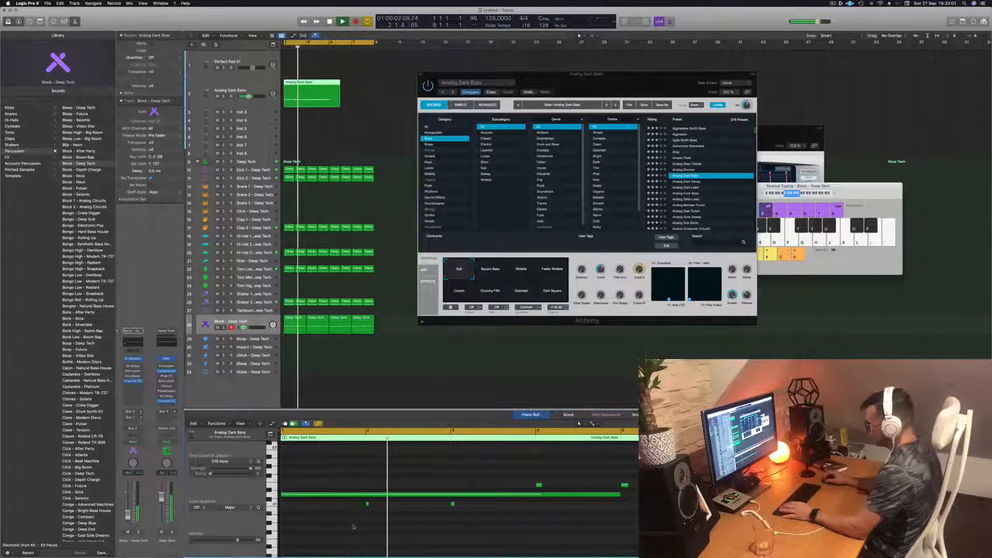
Lengthen the two short low bass notes and move the high note at bar 5 to the start of the region
key(space)
drag(467, 506, 461, 503)
key(space)
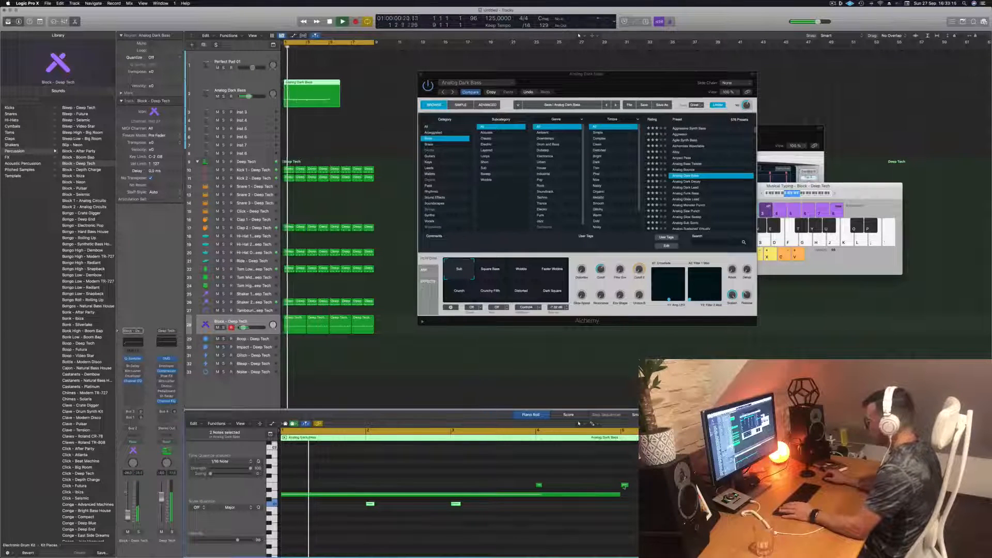
click(624, 485)
drag(624, 485, 285, 489)
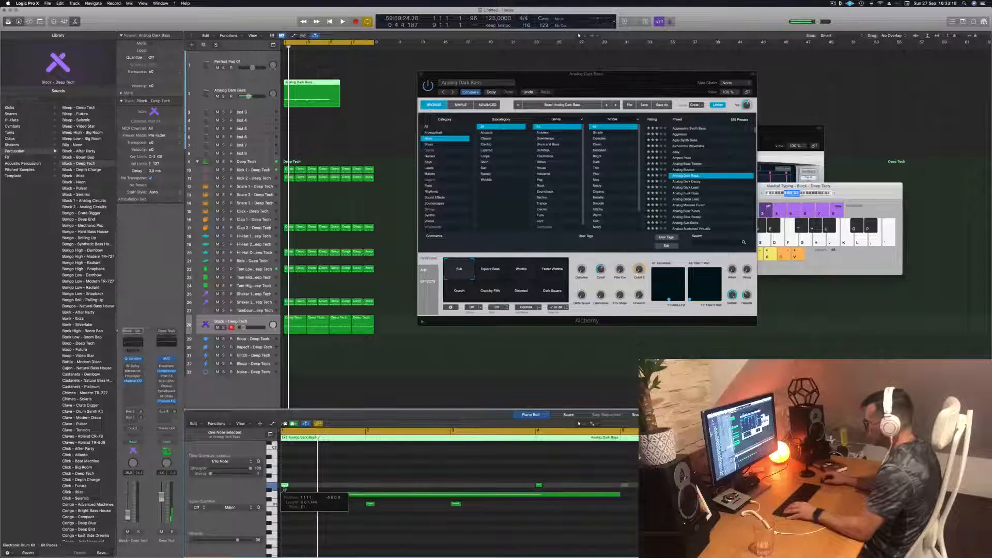
key(space)
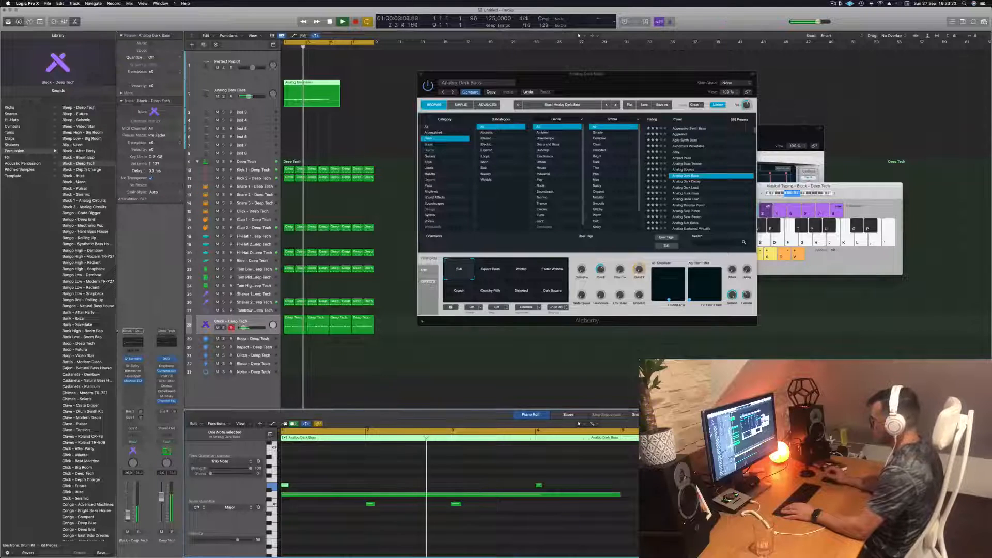
Shorten the low bass note at bar 3 slightly and play the loop from the start
key(space)
click(457, 503)
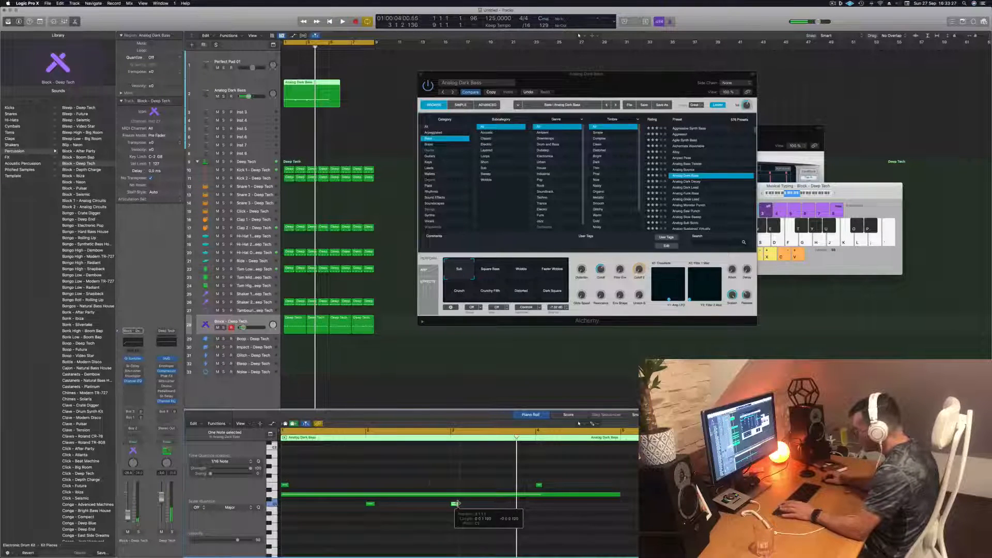
key(space)
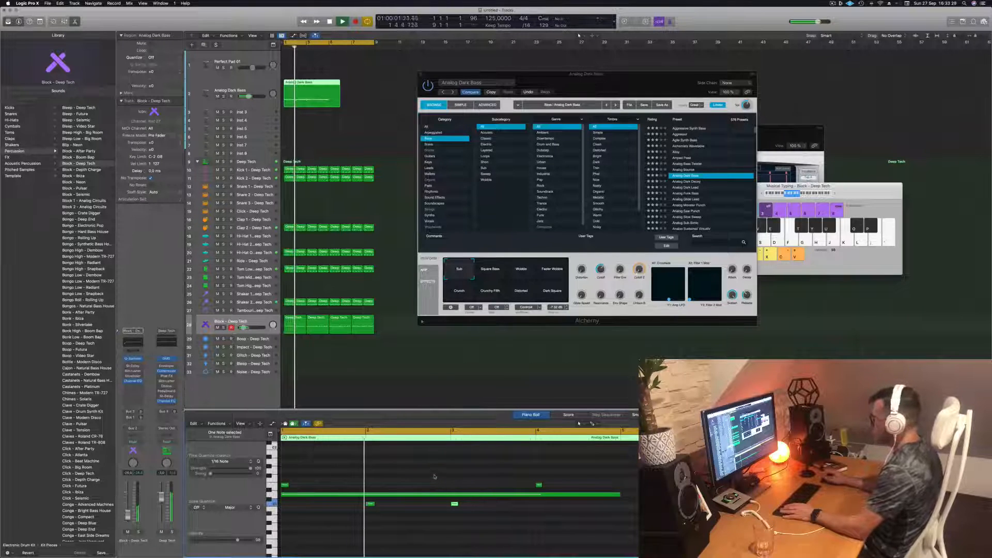
Split the bass region at bar 5, duplicate the first four bars to fill bars 5 to 9 and select both regions
super+double_click(330, 98)
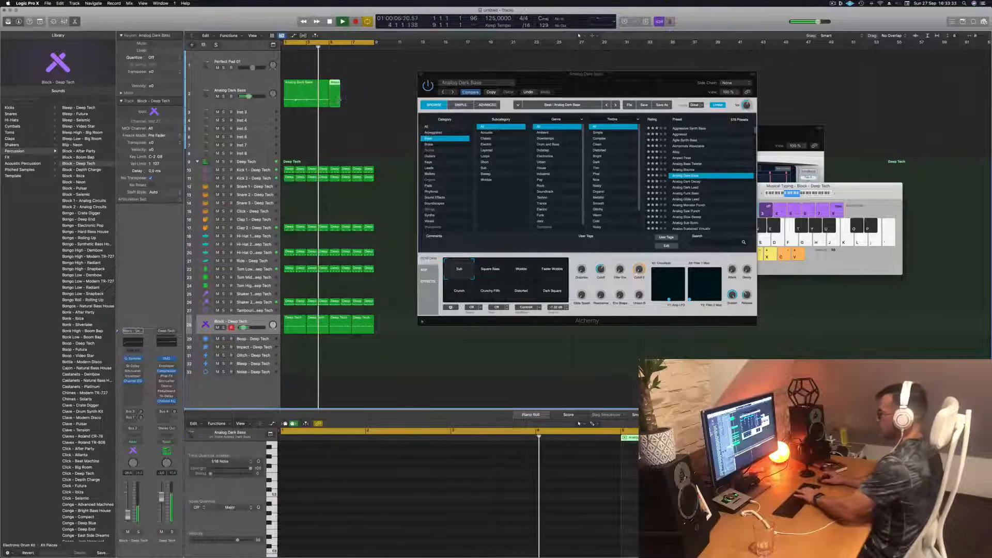
click(302, 90)
alt+drag(303, 90, 344, 88)
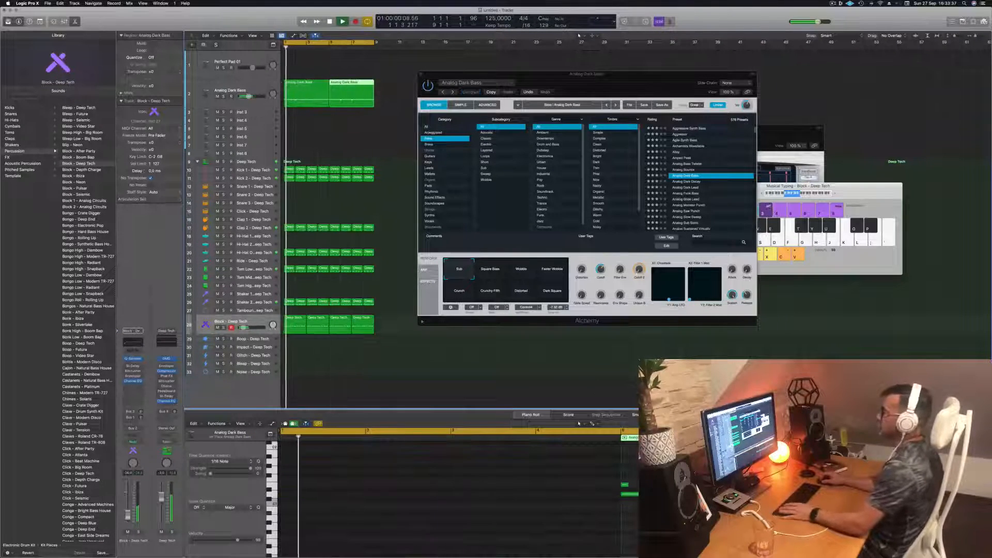
click(253, 84)
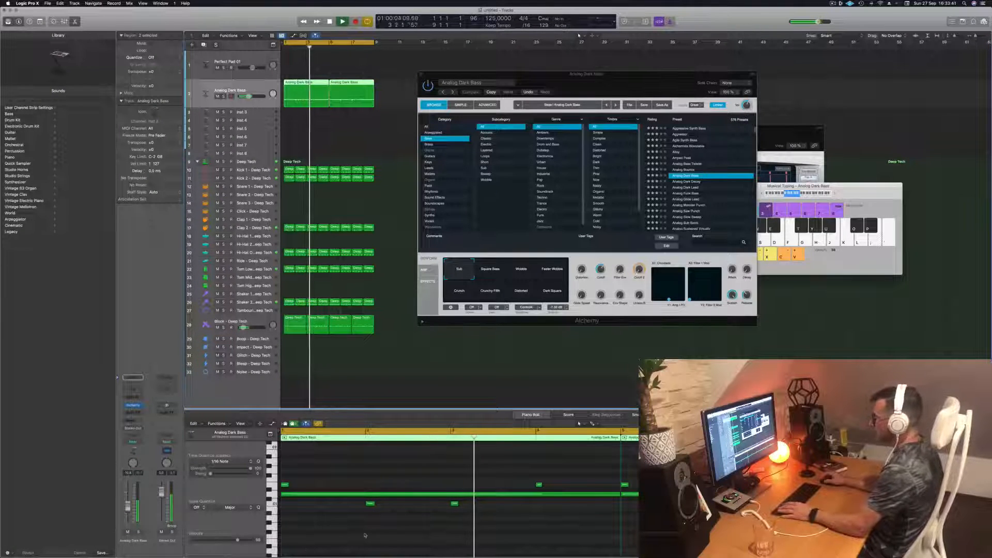
Try shifting the two low notes and the two high notes slightly later, audition the groove and undo the shift
drag(363, 529, 507, 502)
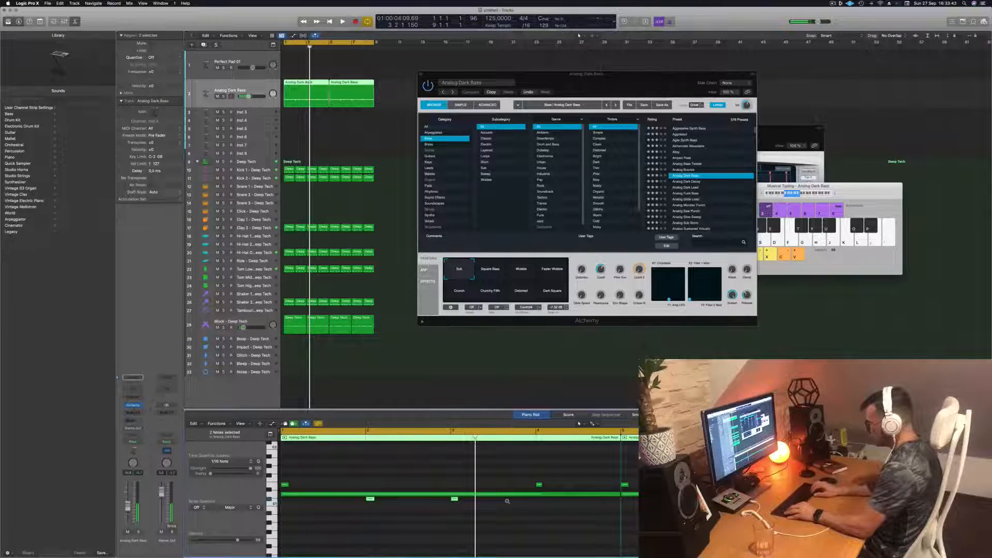
key(space)
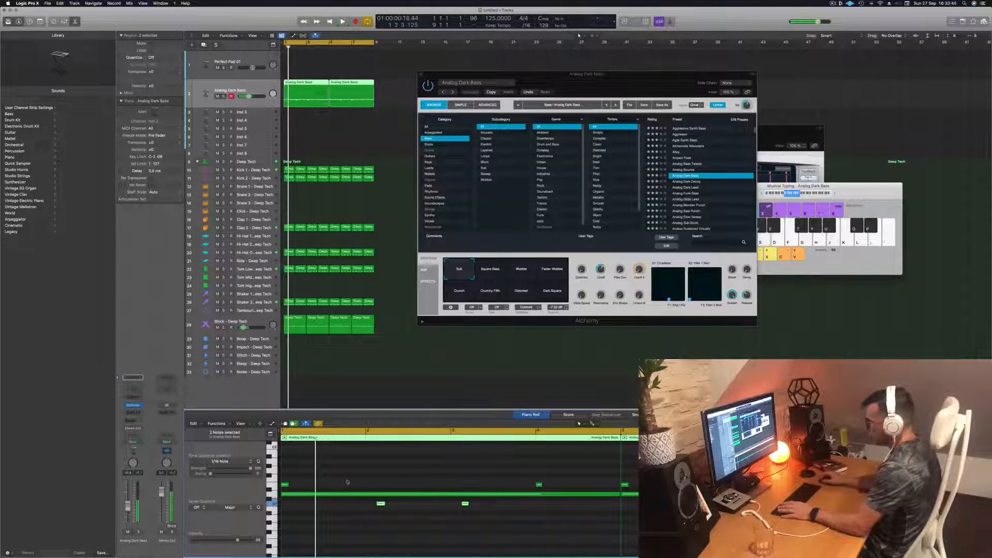
drag(567, 478, 277, 486)
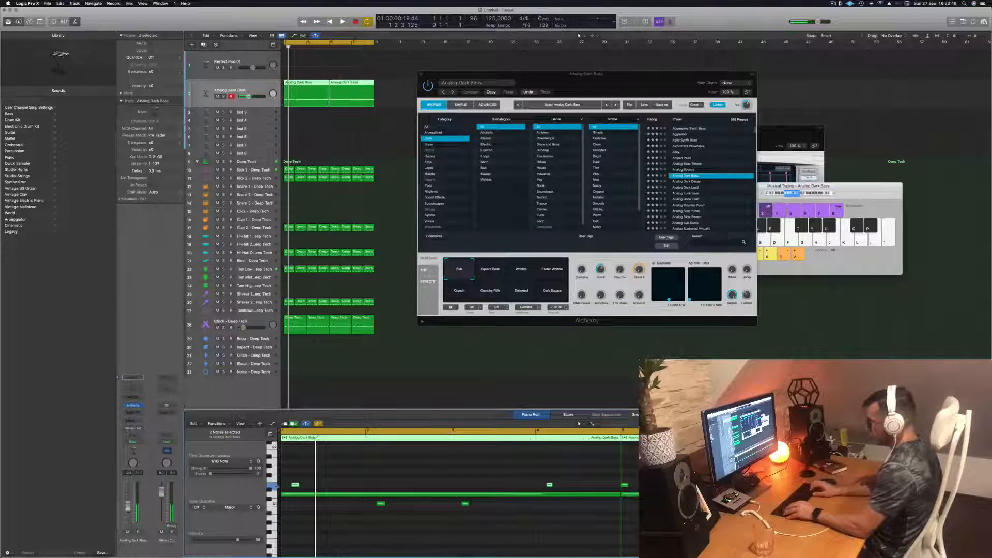
key(space)
key(space)
key(space)
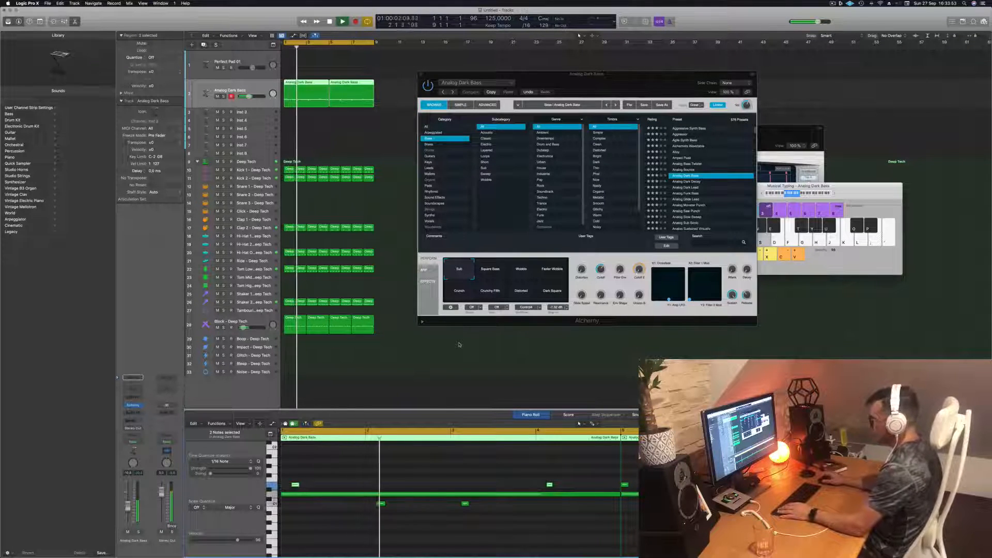
key(space)
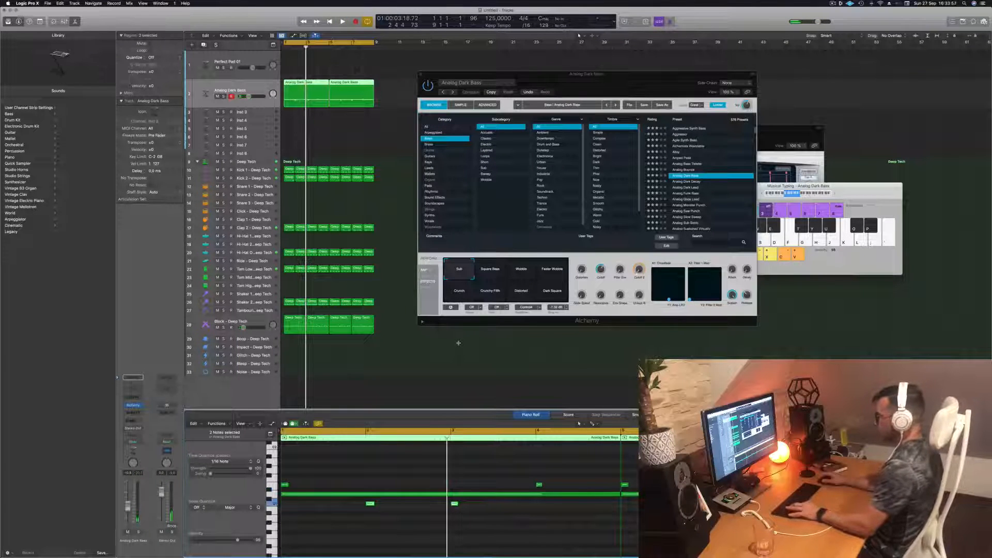
Audition the duplicated bass line with the drums and reposition the Alchemy window clear of the regions
key(space)
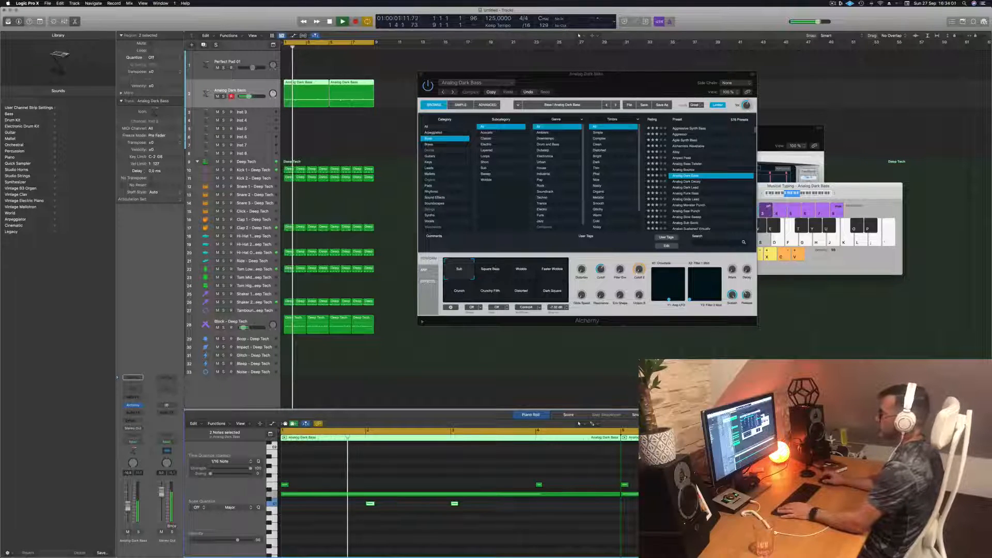
drag(601, 81, 564, 83)
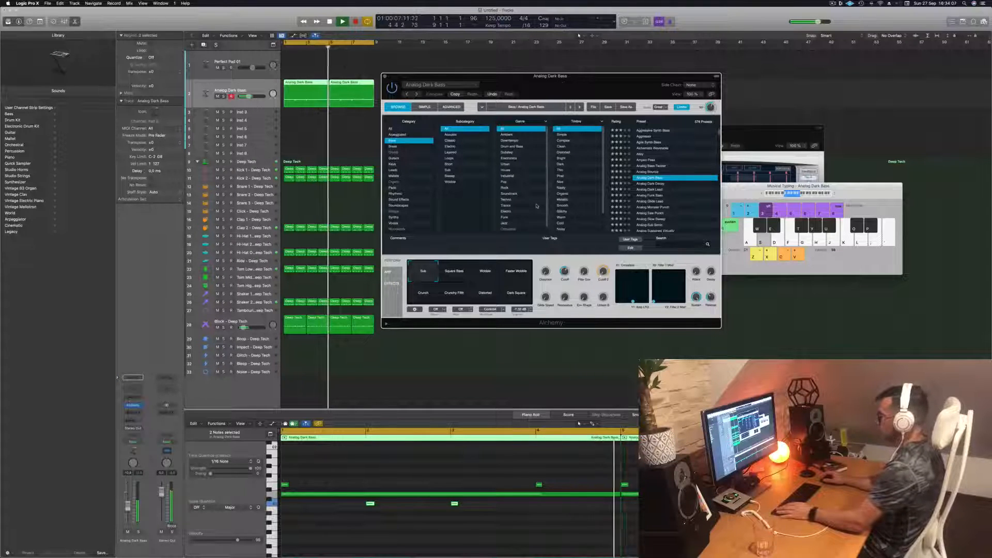
drag(586, 98, 619, 91)
key(space)
key(space)
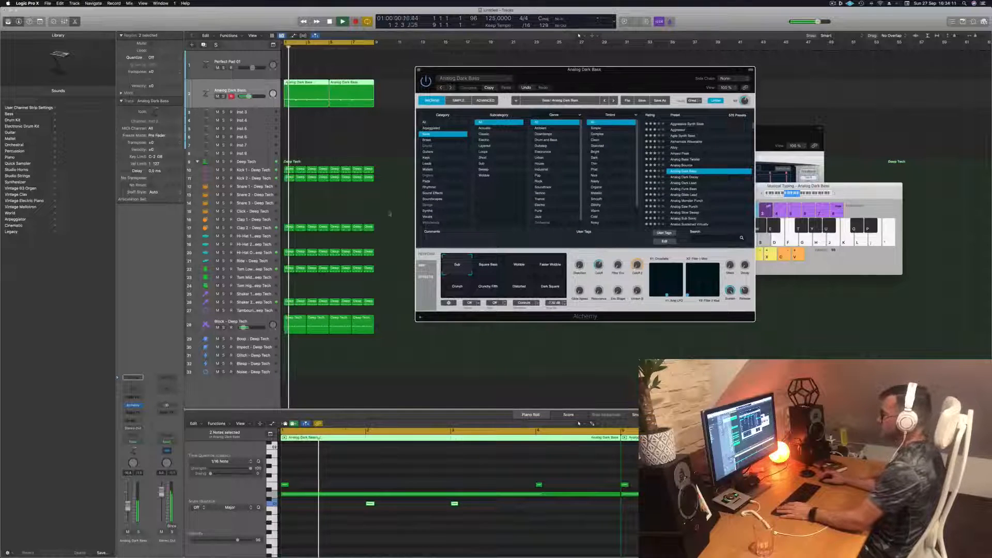
Lower the first short bass note at bar 1 to the pitch of the other low notes and play the loop
click(285, 485)
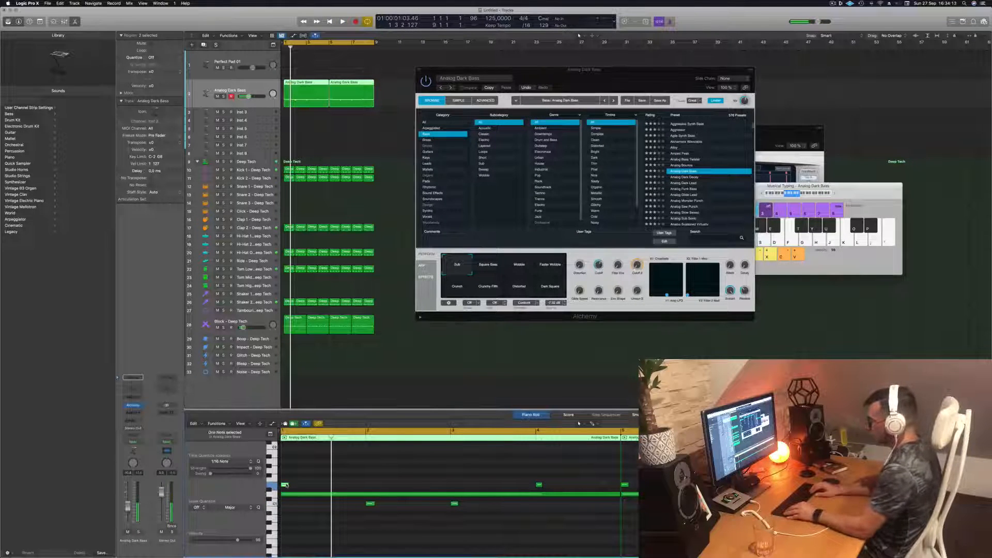
key(space)
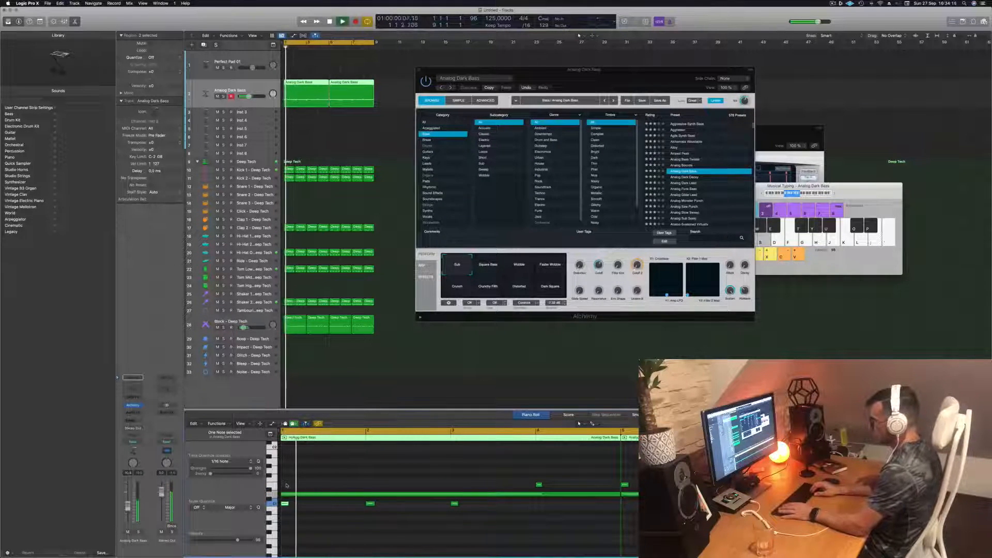
key(space)
key(space)
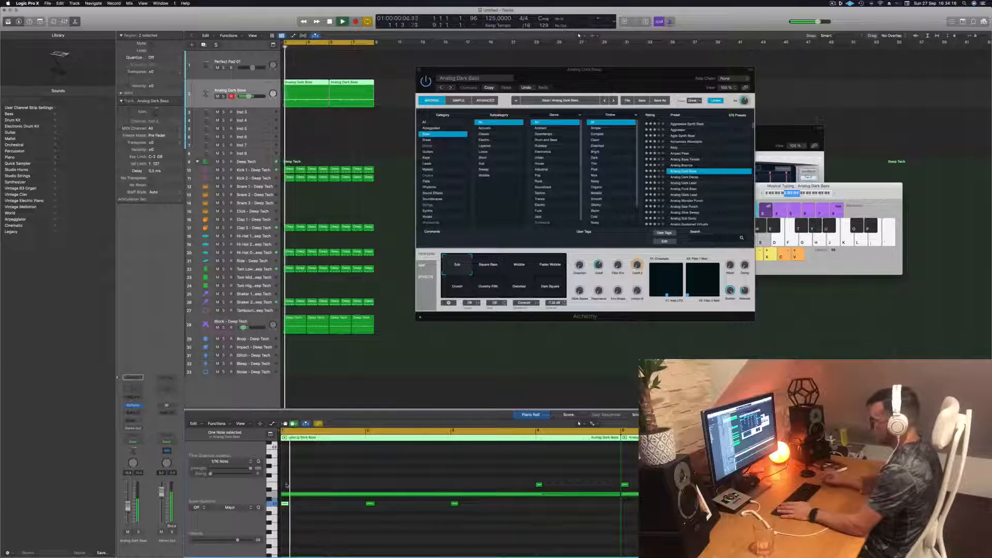
click(302, 535)
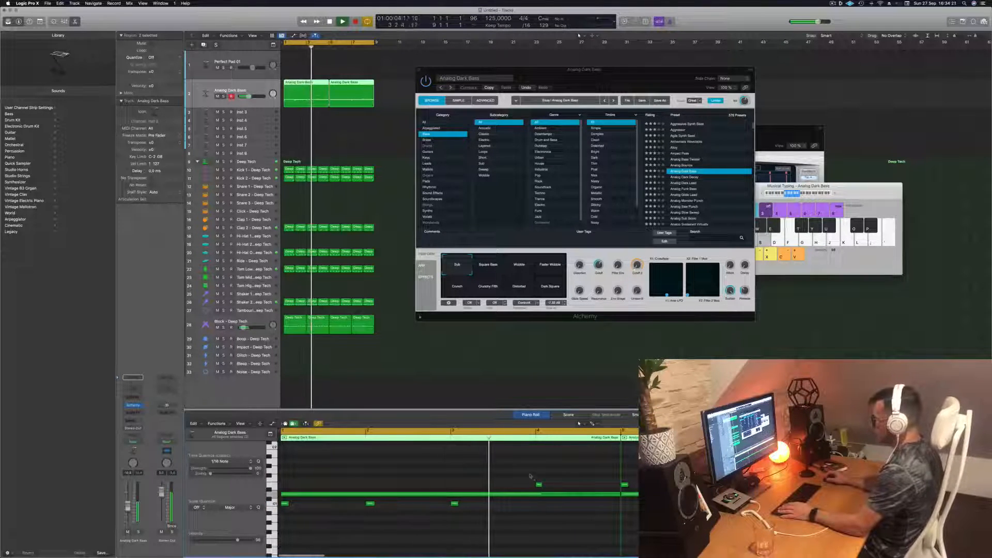
Lower the short high bass note at bar 4 to the pitch of the other low notes and play the loop
drag(530, 475, 546, 486)
key(space)
key(space)
key(alt+Down)
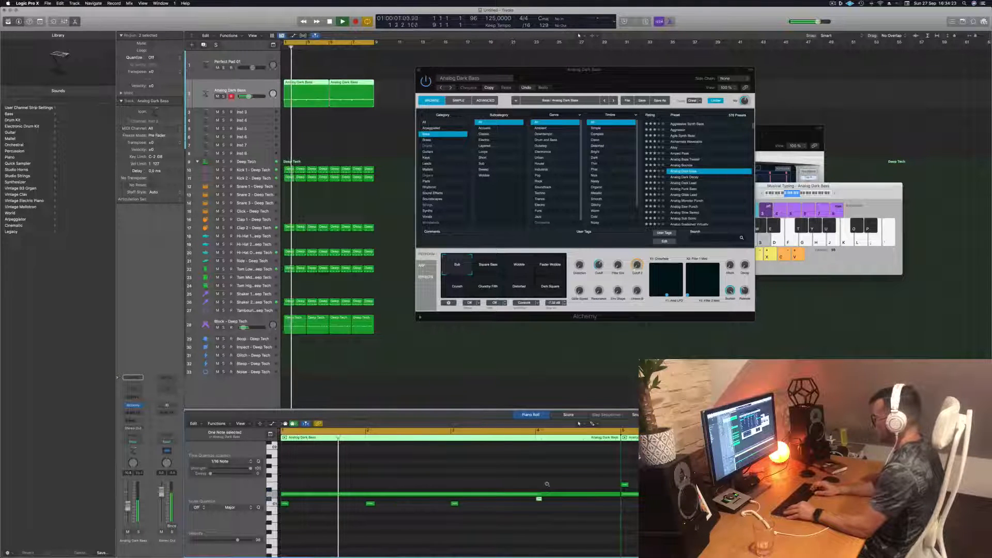
key(alt+Down)
key(space)
key(space)
Replace the second bass region, bars 5 to 9, with a copy of the edited first region
click(359, 96)
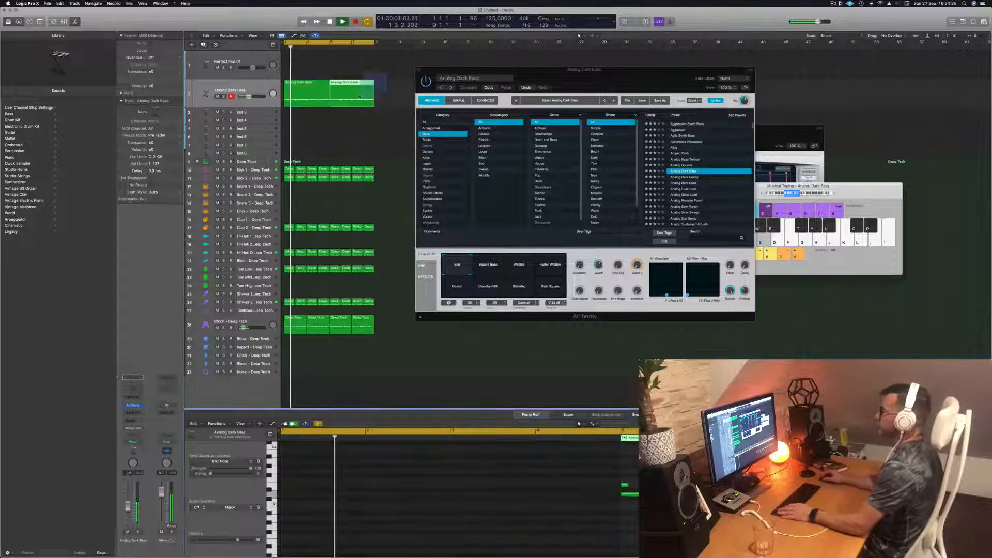
key(space)
key(space)
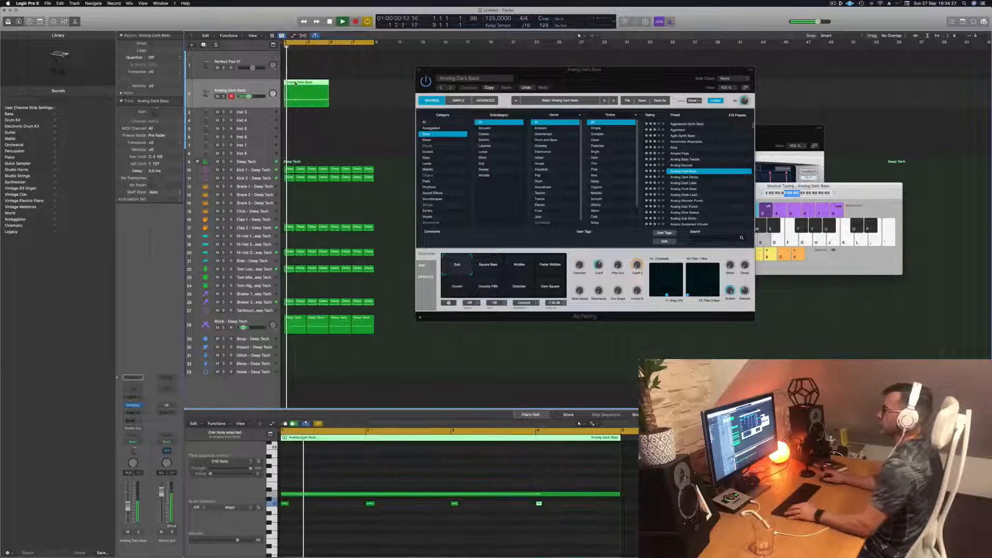
drag(359, 97, 339, 88)
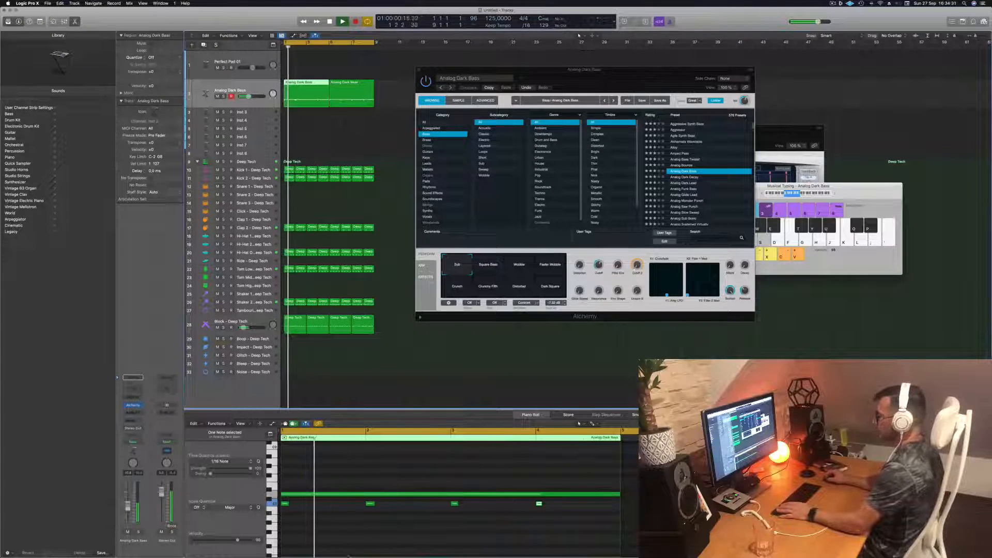
Audition Alchemy's Square Bass, Wobble, Faster Wobble, Crunch, Crunchy Fifth, Distorted and Dark Square snapshots with the drums and return to Sub
click(488, 265)
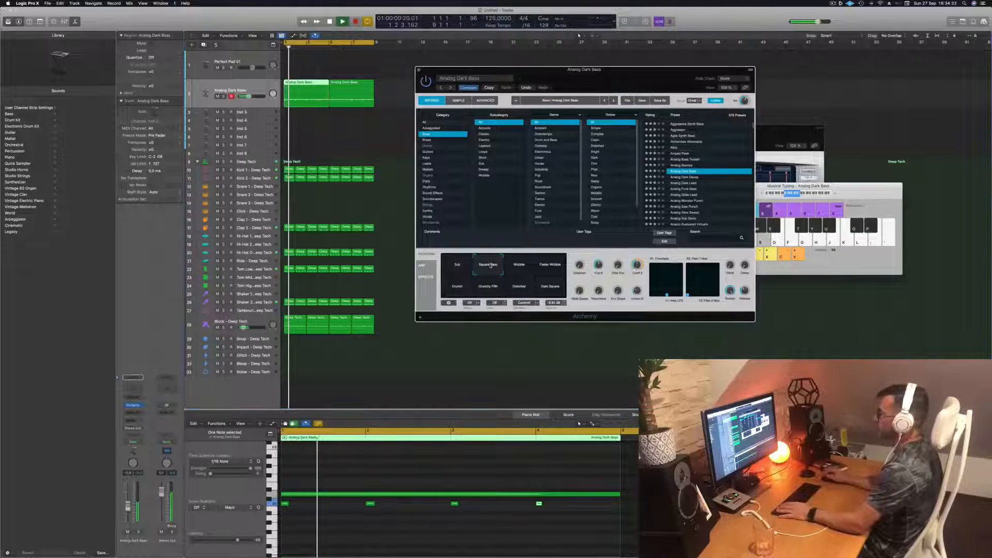
click(517, 265)
click(558, 266)
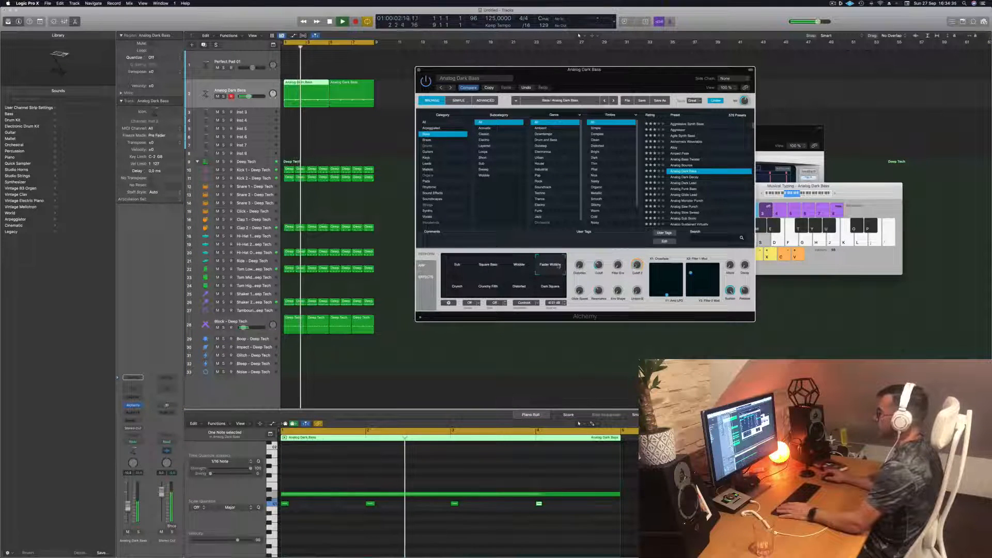
click(459, 290)
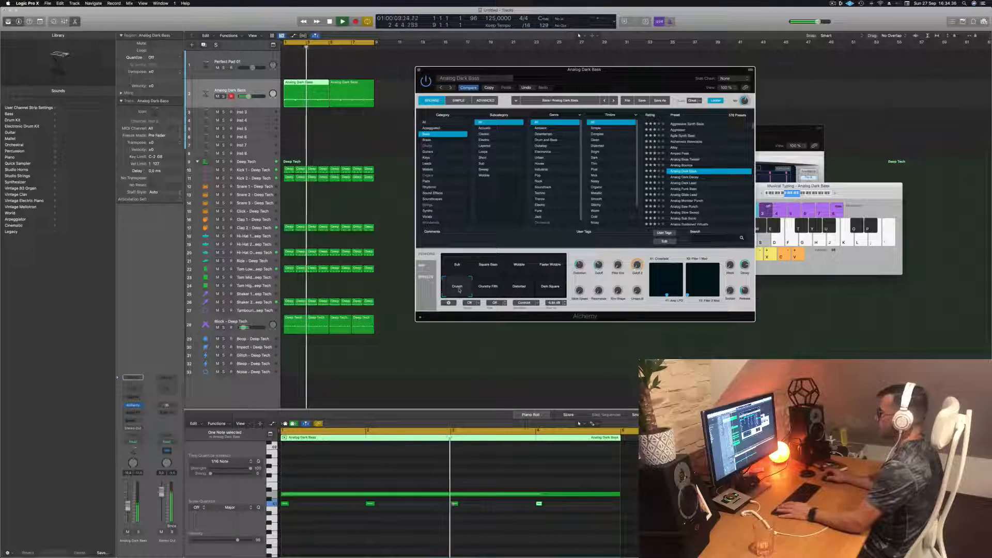
click(491, 290)
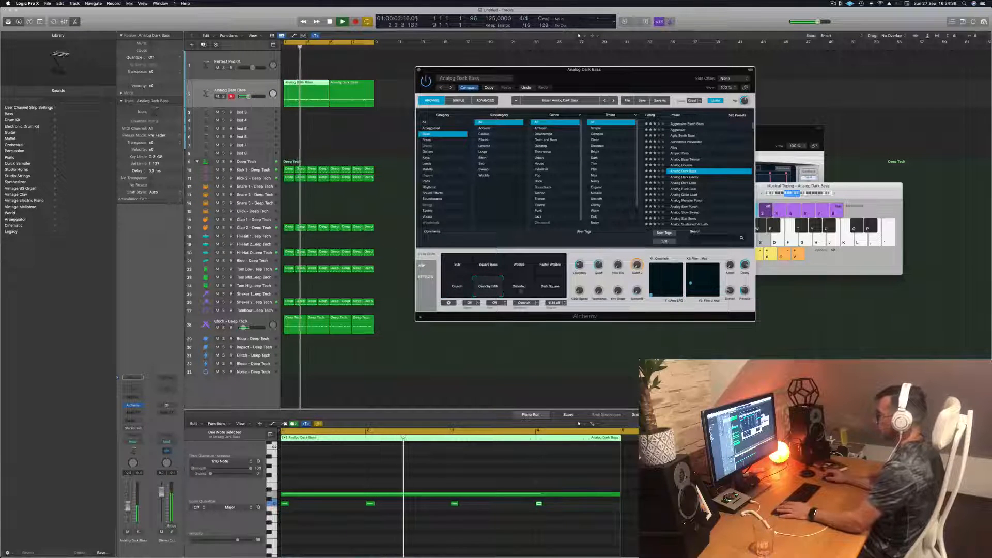
click(519, 289)
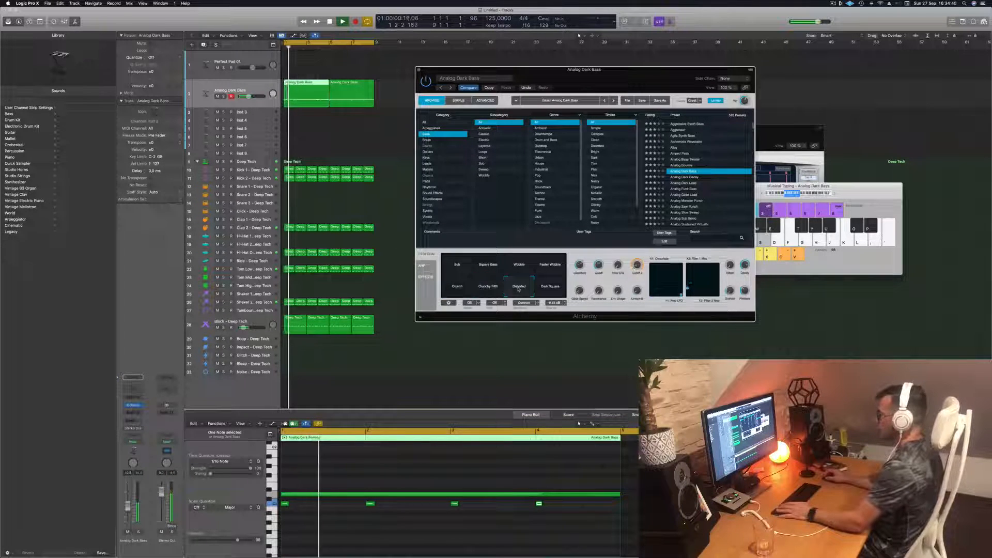
click(545, 282)
click(456, 268)
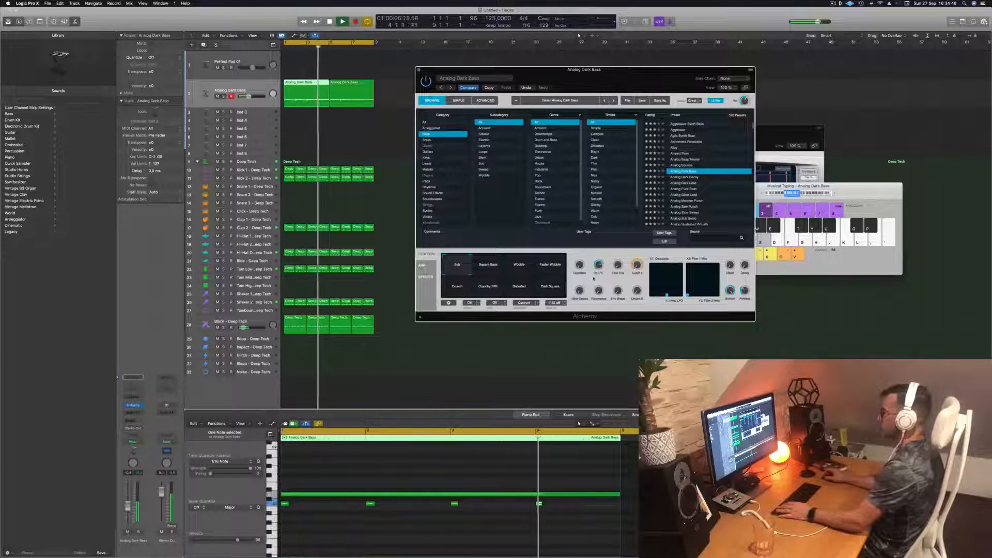
Insert a stereo Compressor on the Analog Dark Bass track, place its window clear of the regions and play the loop
click(238, 85)
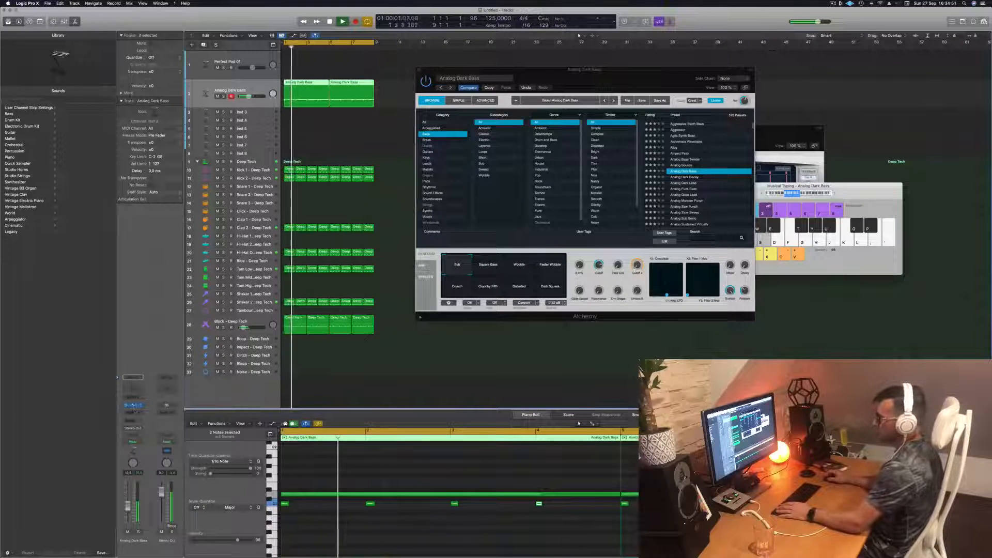
click(134, 412)
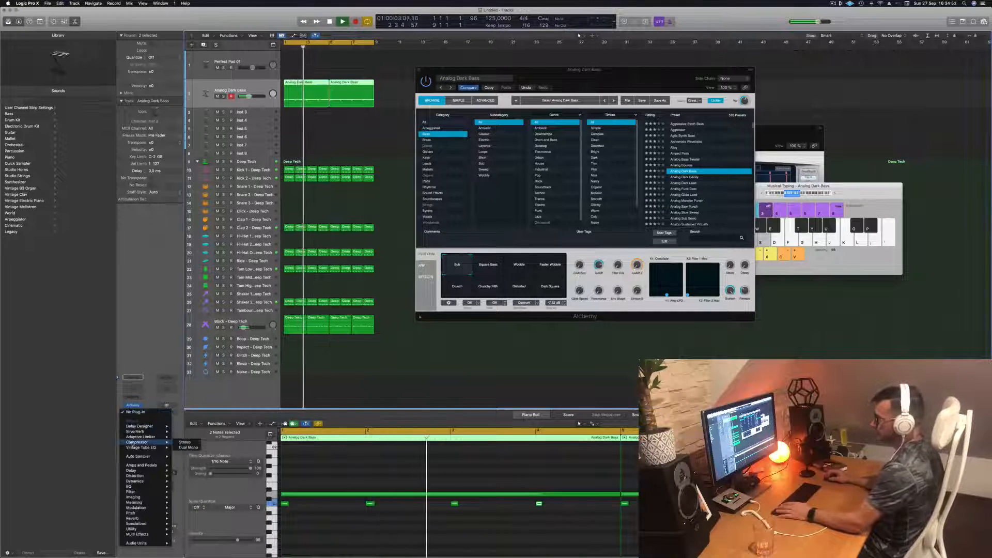
click(180, 443)
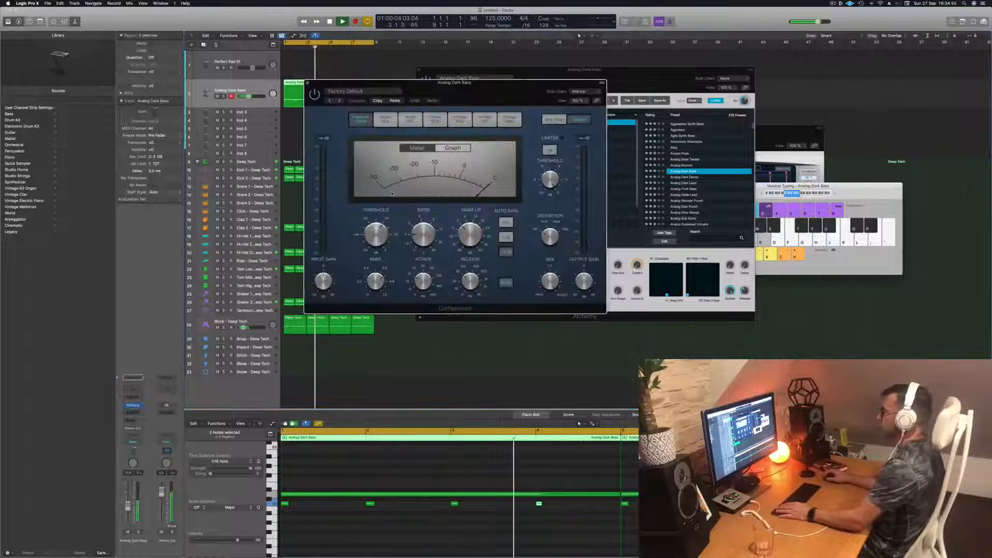
drag(492, 89, 583, 109)
key(space)
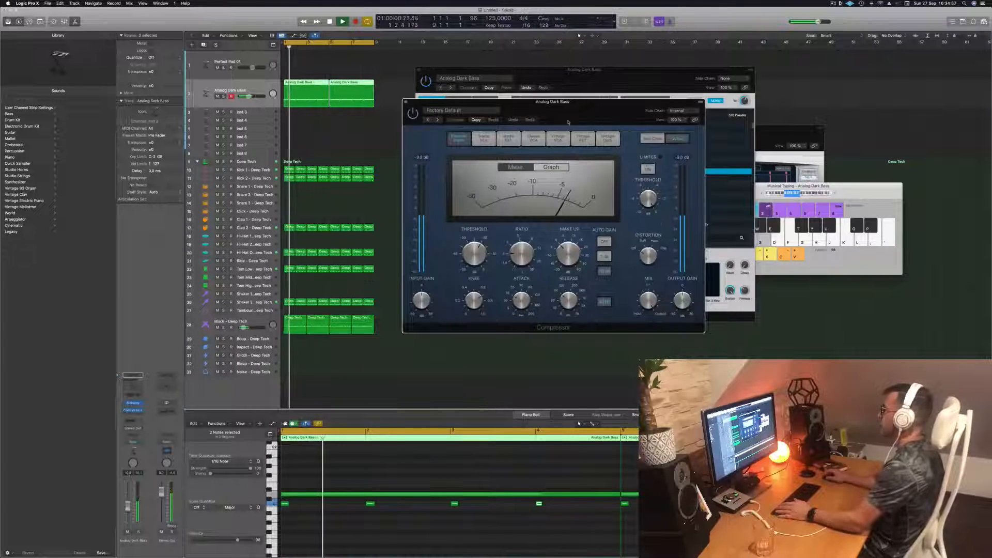
key(space)
key(space)
Set the Compressor's side chain source to Kick 1 - Deep Tech, listen to the result and close the Compressor
click(682, 110)
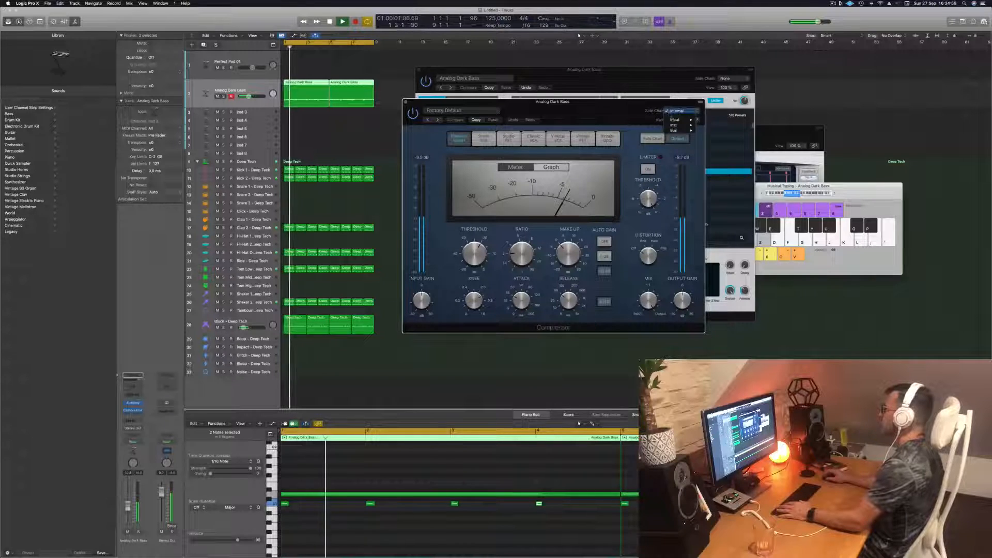
mouse_move(677, 125)
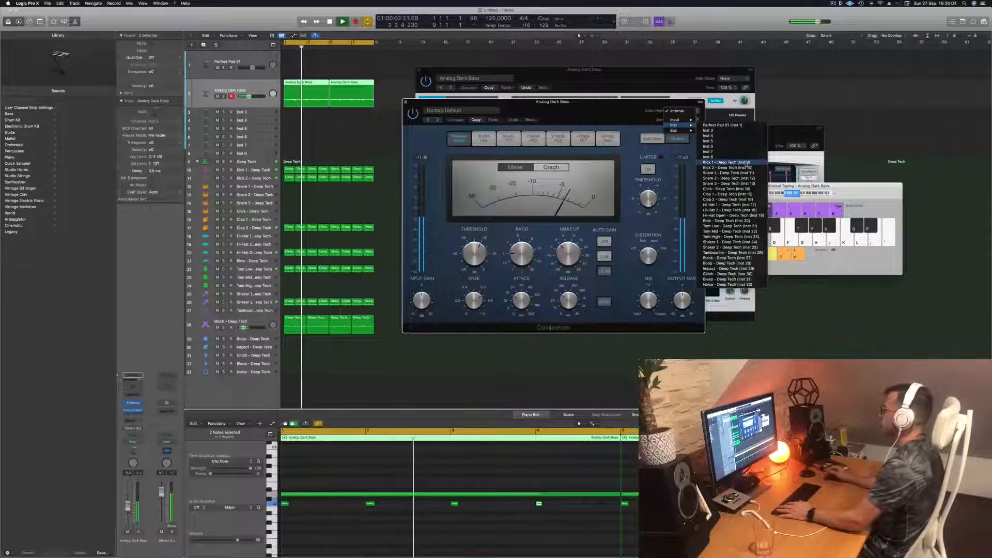
click(726, 163)
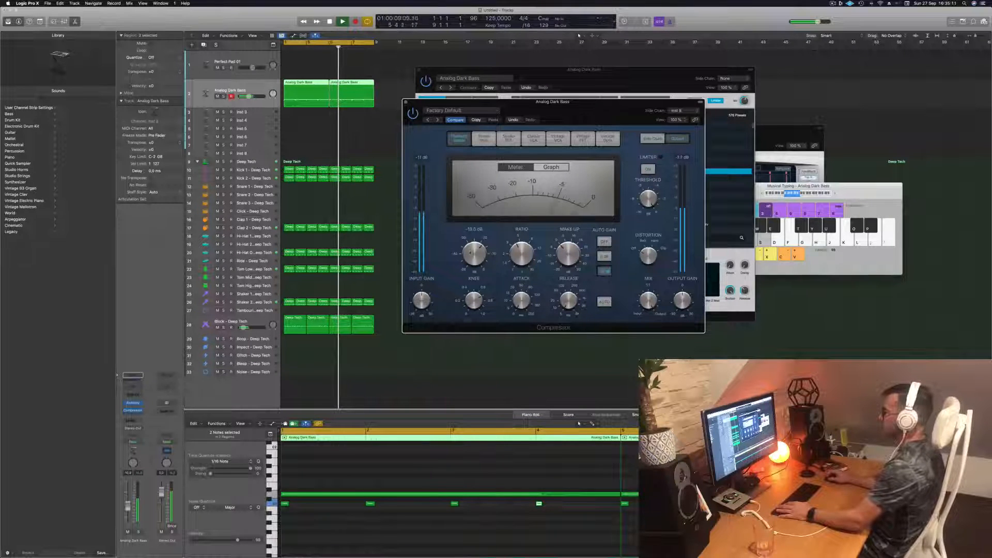
click(405, 102)
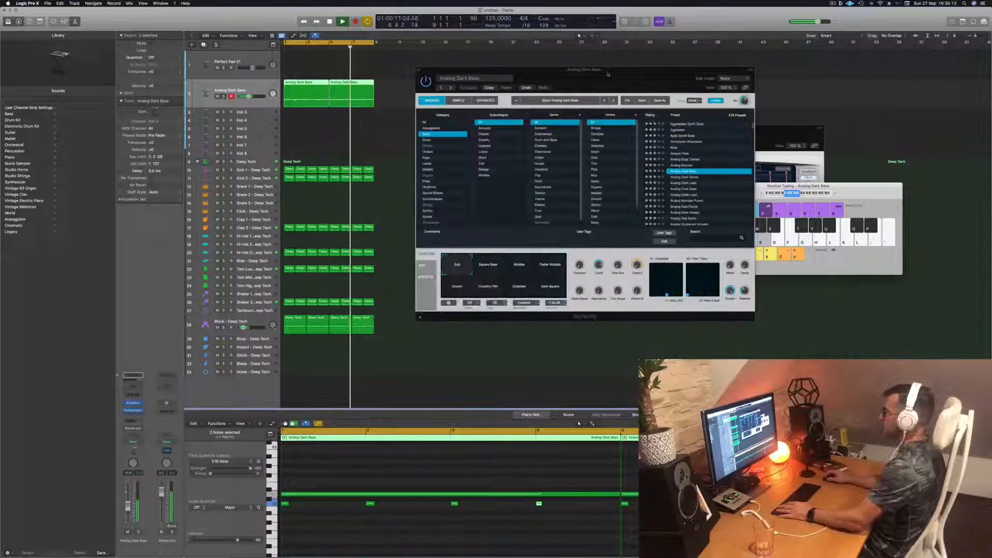
Move the Alchemy window aside and create a new track with duplicate settings from the Analog Dark Bass track
drag(610, 69, 652, 62)
click(250, 87)
key(space)
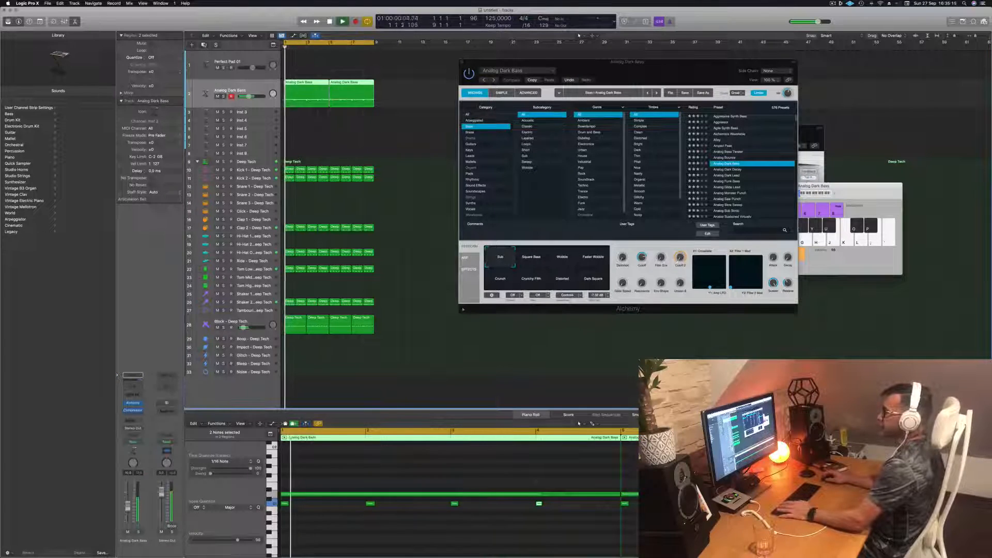
key(super+d)
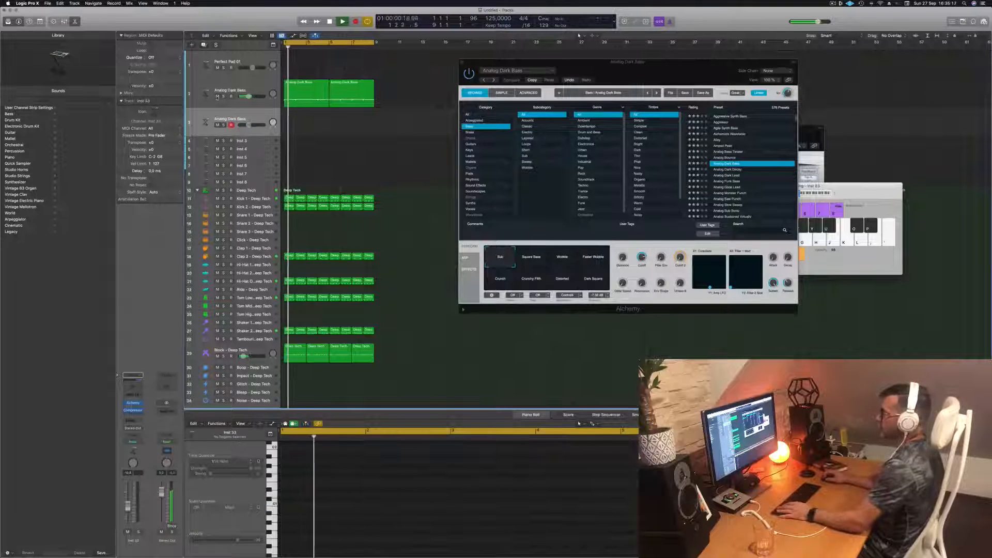
Mute the original bass track, copy its two regions onto the duplicate track and play the loop
click(217, 96)
drag(384, 94, 298, 126)
key(space)
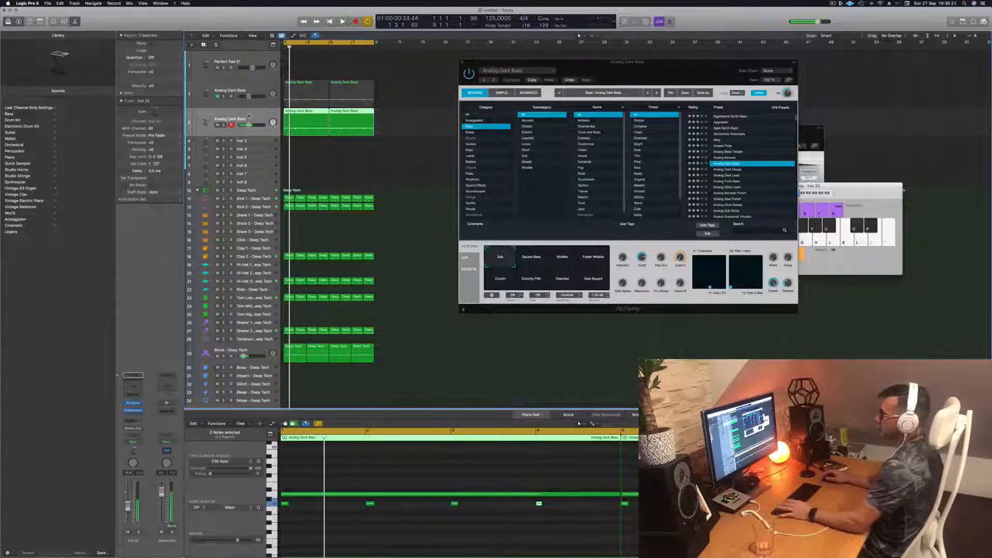
key(space)
key(space)
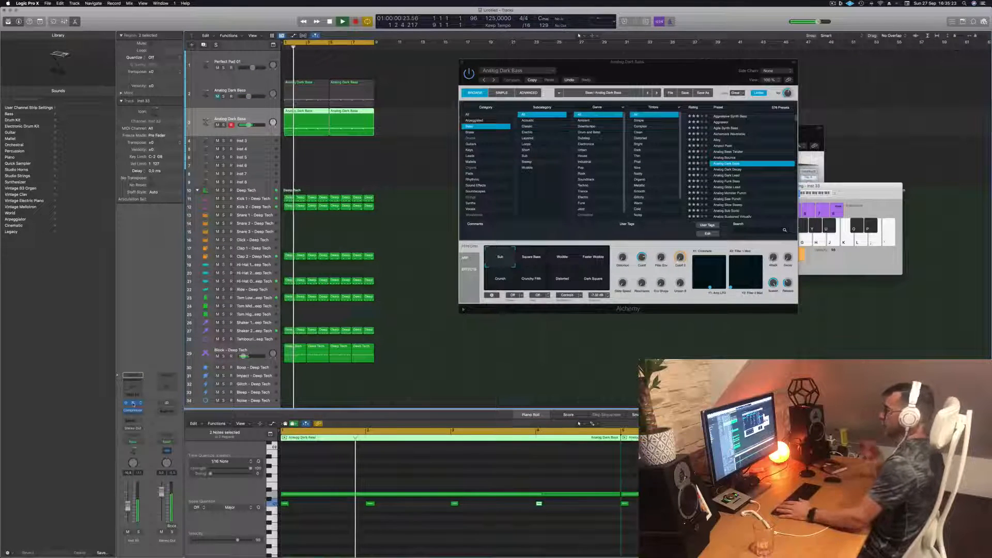
Open Alchemy on the duplicate track, move its window clear of the regions and load the Analog Dark Decay preset
click(134, 403)
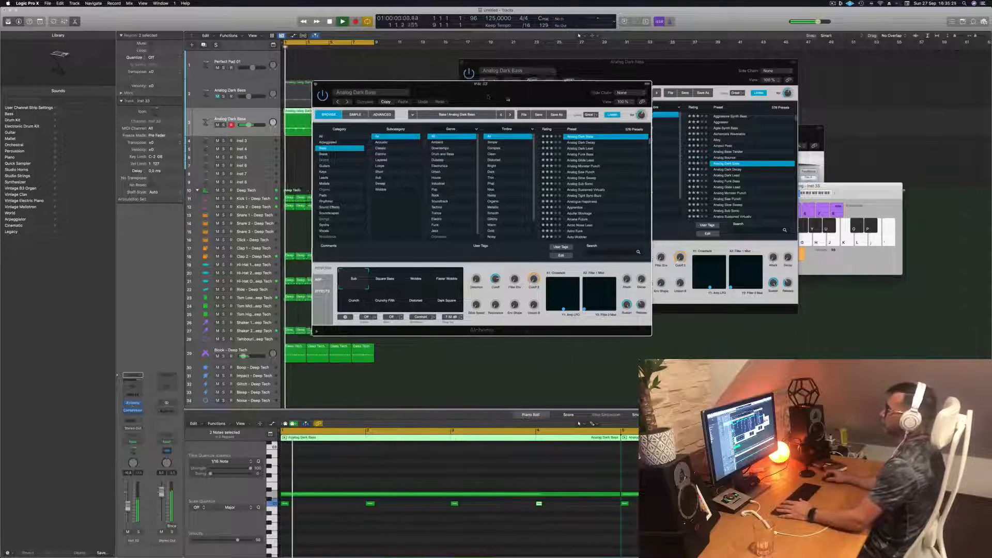
drag(488, 97, 560, 102)
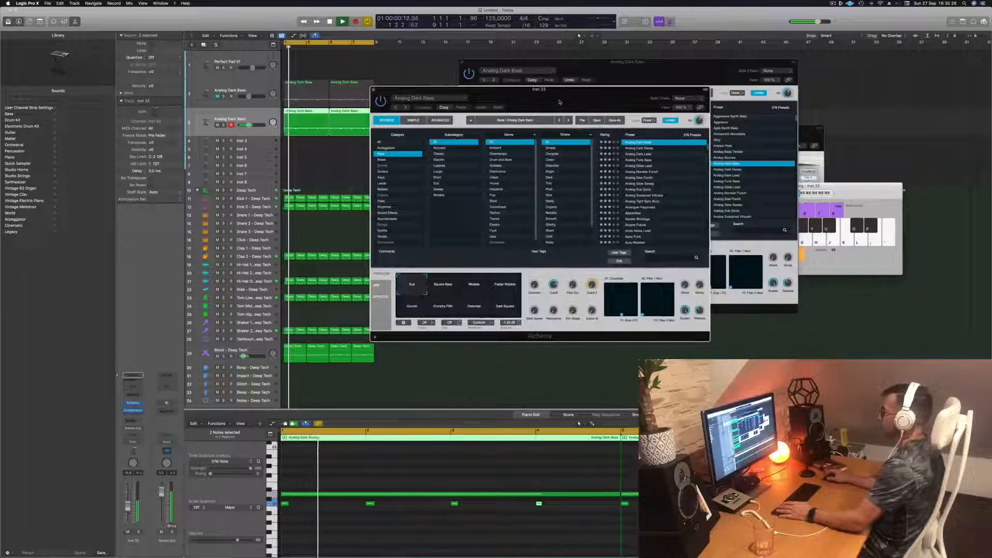
click(640, 149)
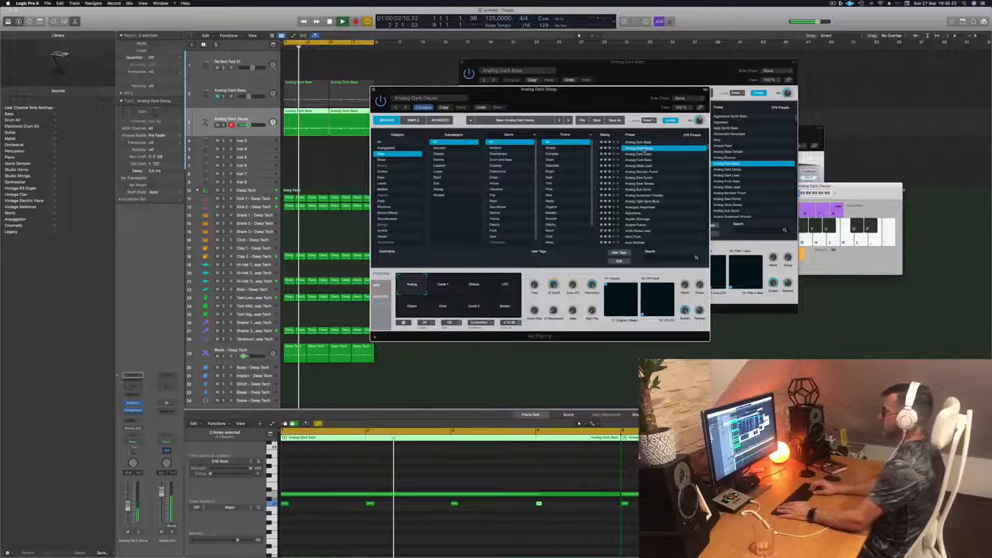
Audition the bass presets Analog Dark Lead, Analog Funk Bass, Analog Glide Lead, Analog Monster Punch, Analog Saw Punch and Analog Slow Sweep
key(Down)
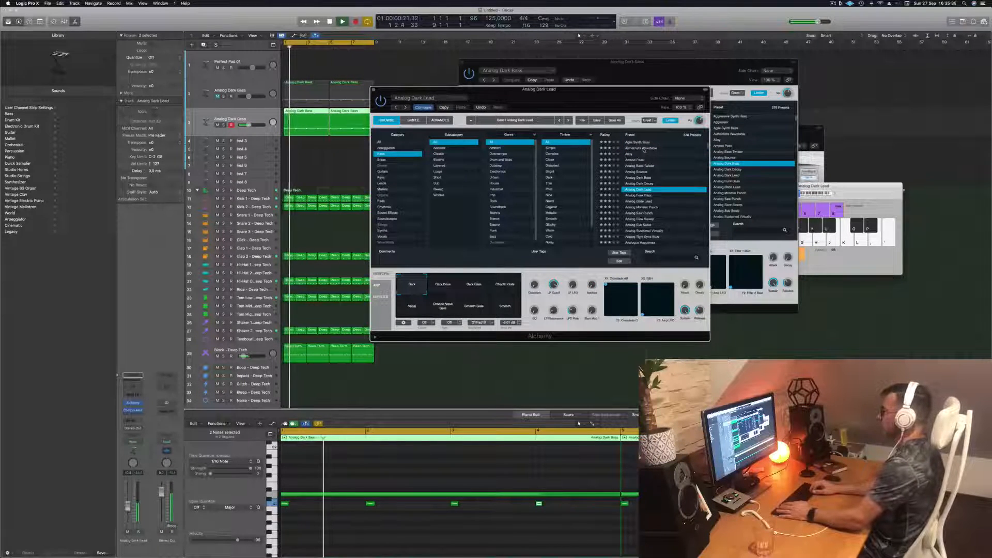
key(Down)
key(space)
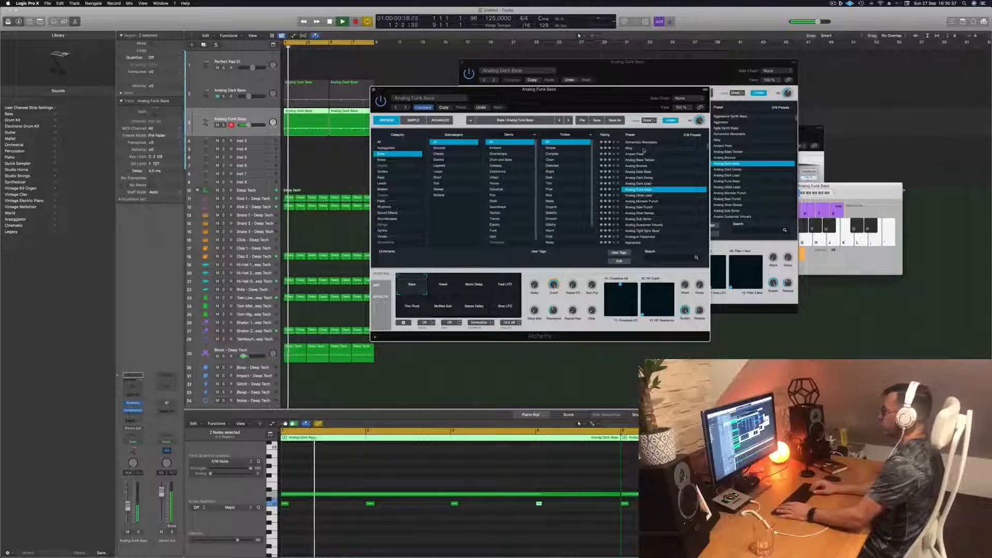
key(Down)
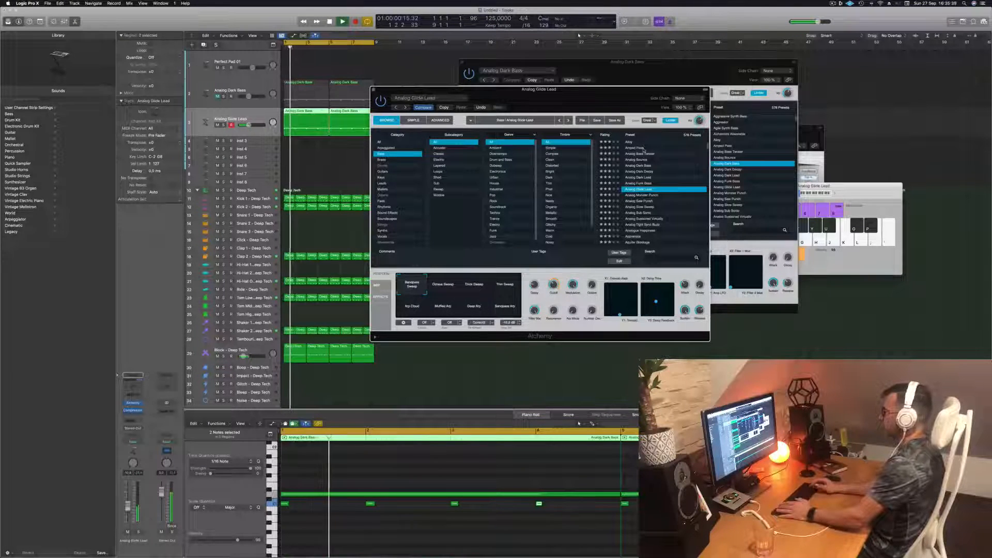
key(Down)
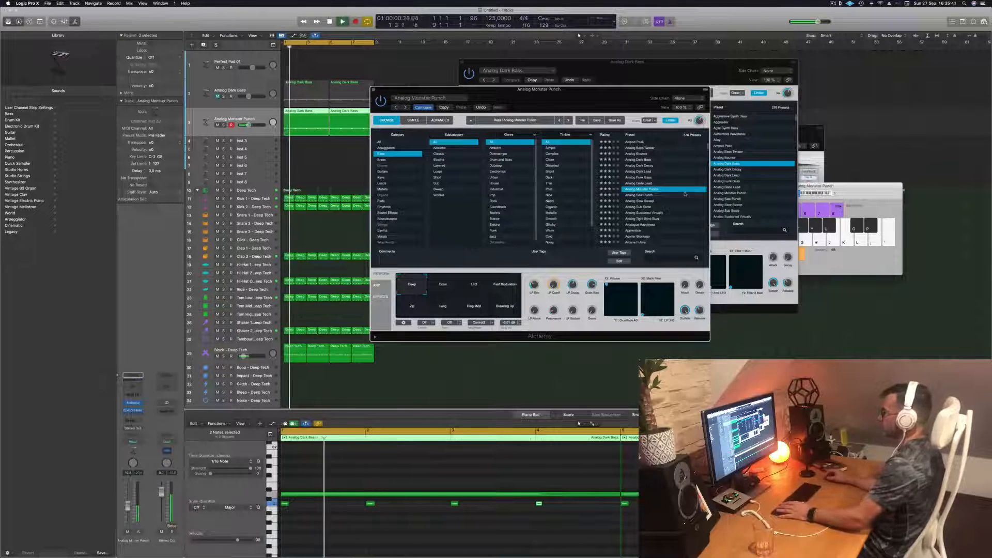
key(space)
key(space)
key(Down)
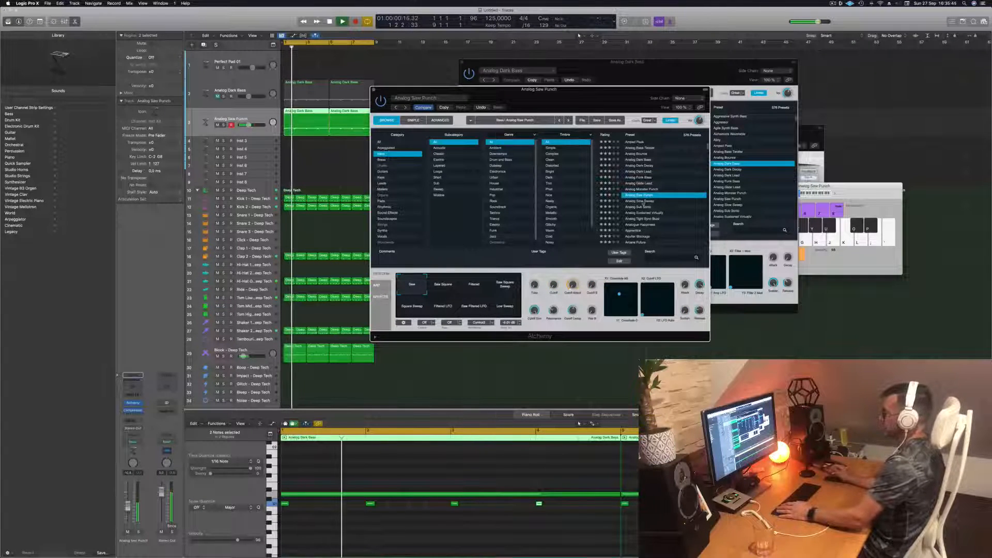
key(Down)
key(space)
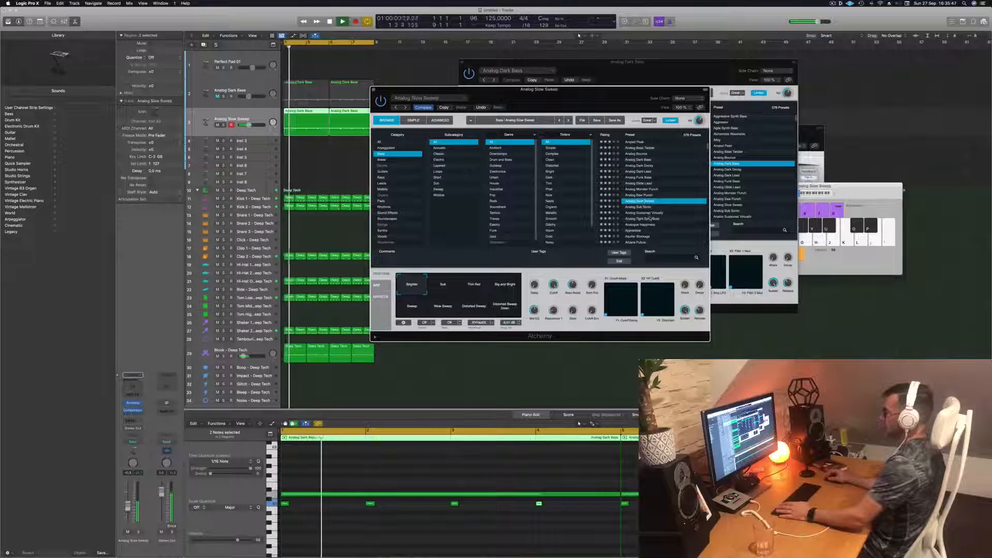
Try the Analog Sustained Virtually and Astro Funk presets on the duplicate track, and load Balloon Finger
click(649, 213)
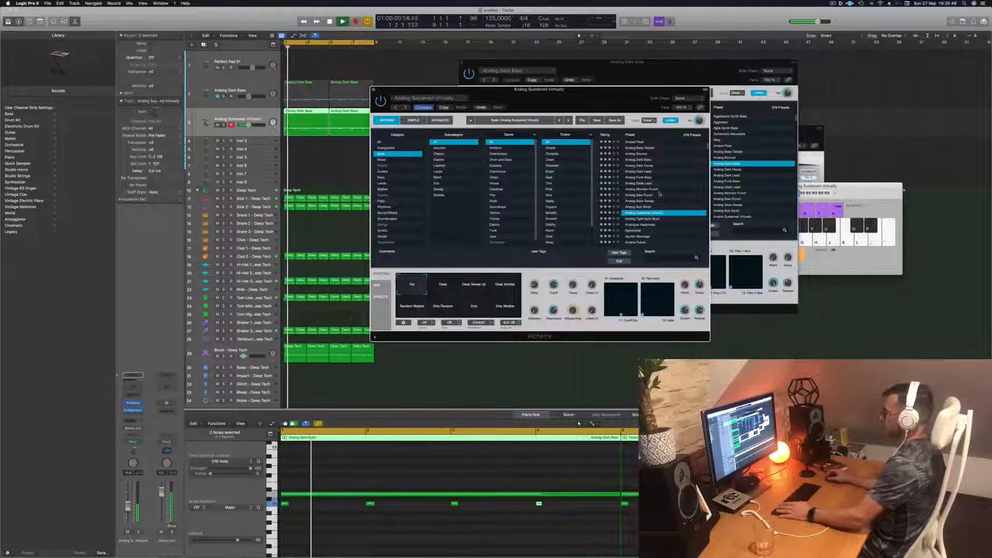
scroll(659, 194, down, 3)
click(633, 188)
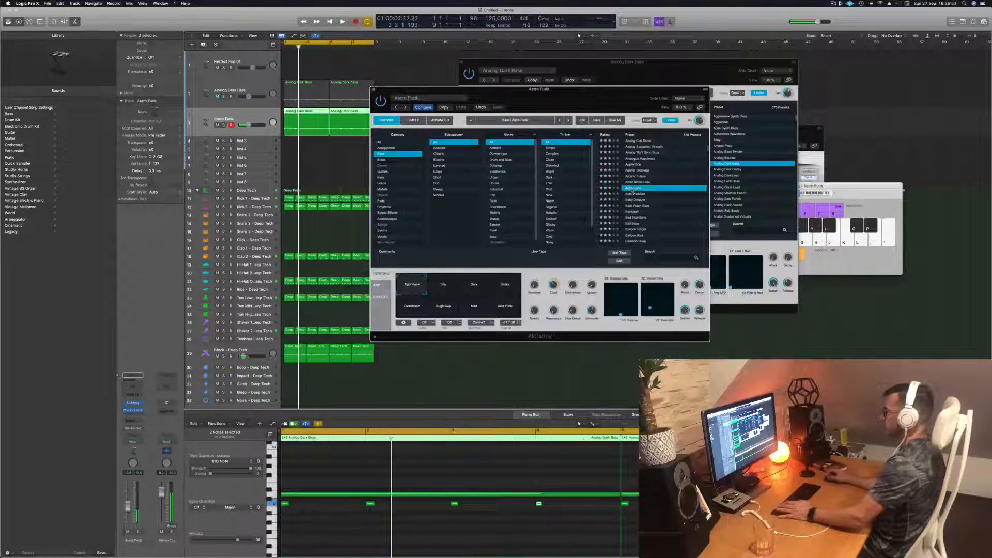
scroll(653, 191, down, 3)
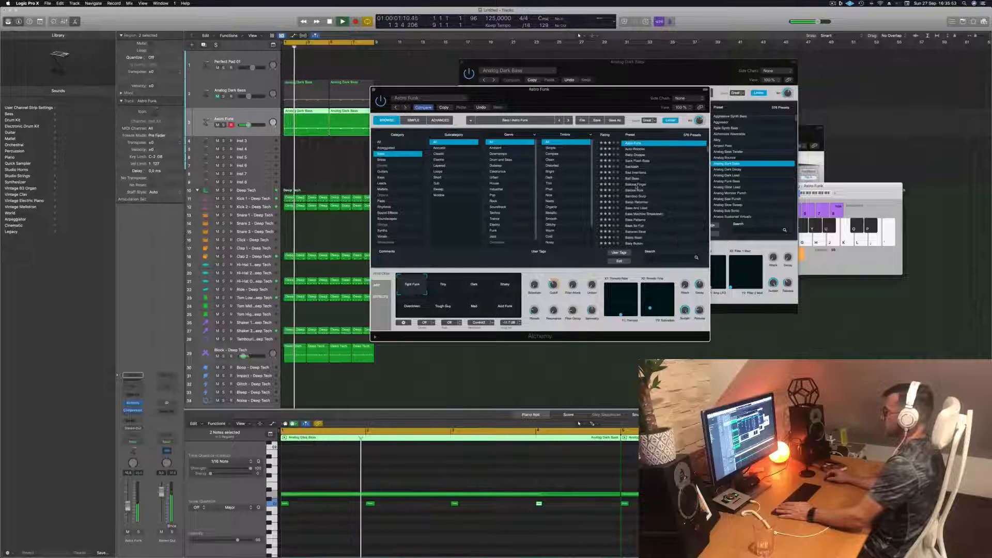
click(635, 185)
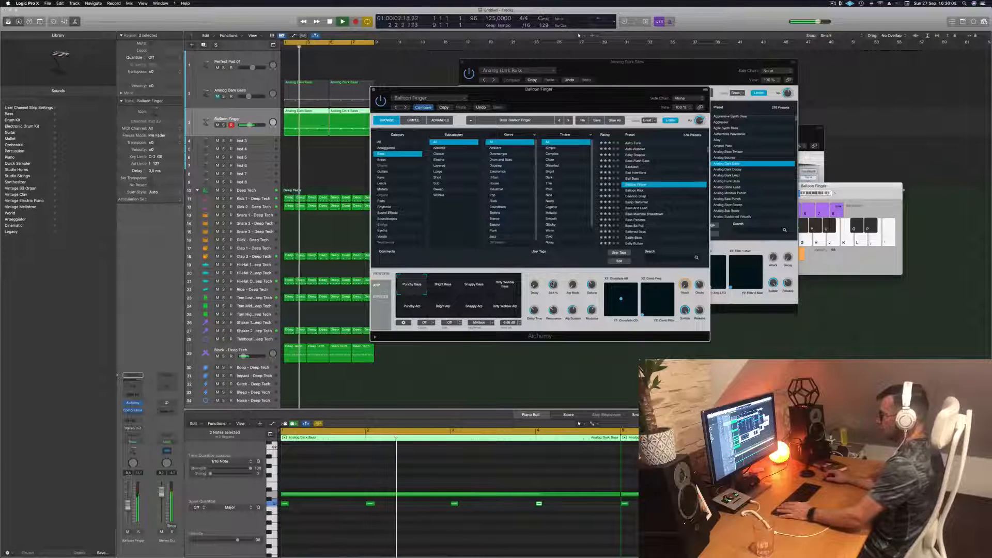
Audition the Balloon Finger variations over the loop, from Bright Bass, Snappy Bass and Dirty Wobble Bass through the four Arp versions
click(441, 288)
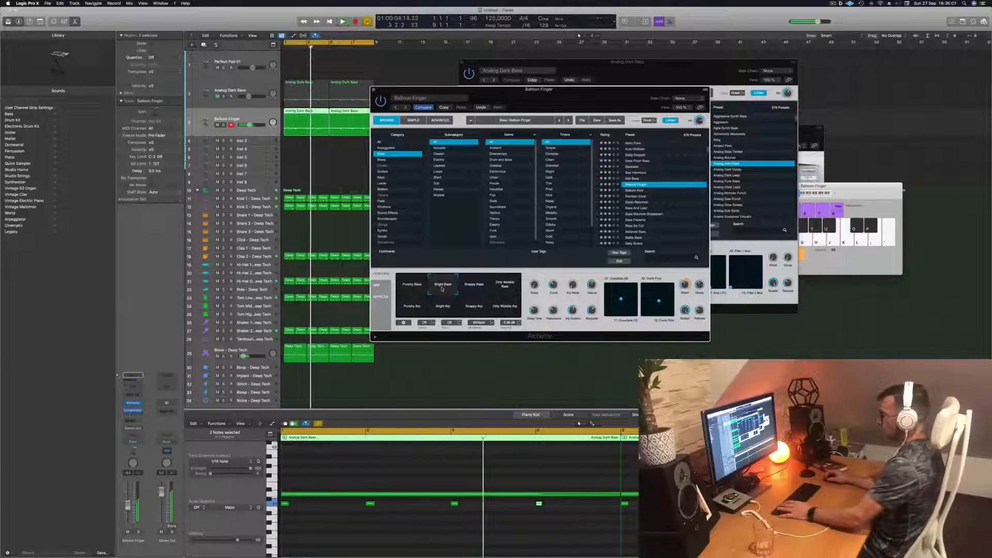
click(480, 287)
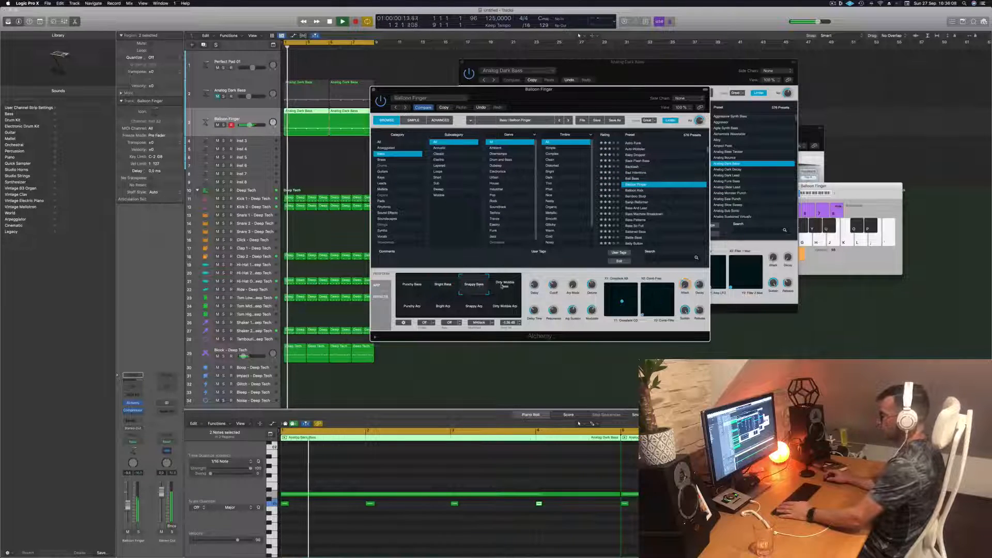
click(503, 286)
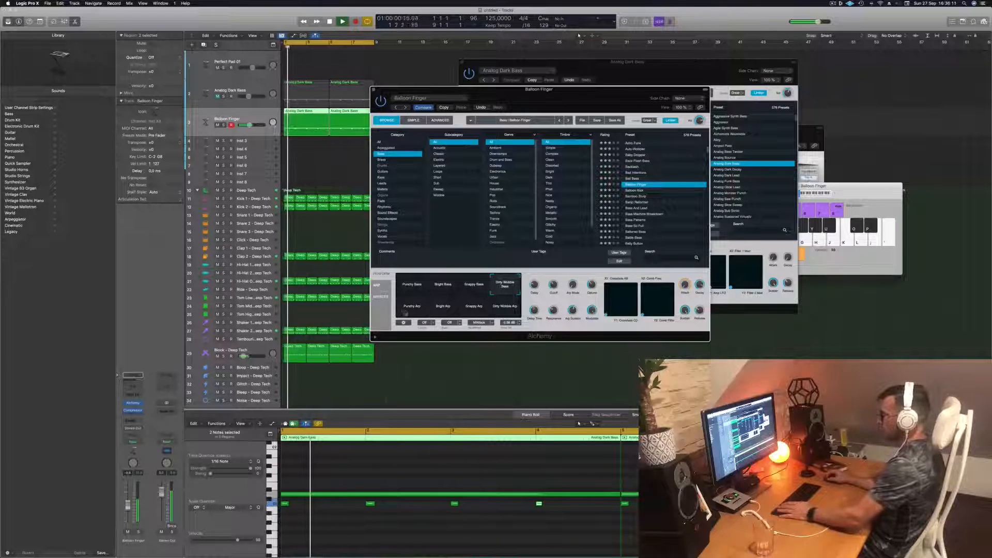
click(412, 310)
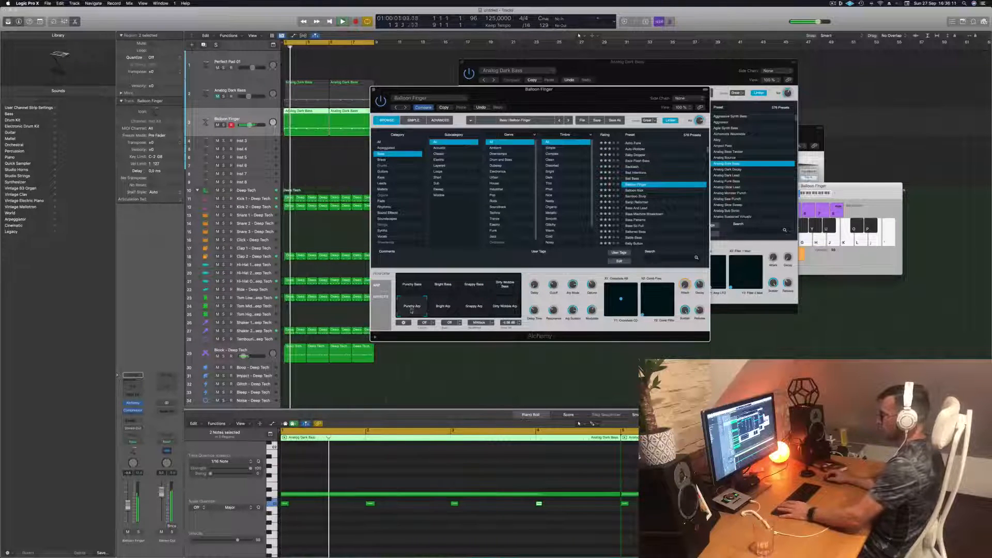
click(437, 307)
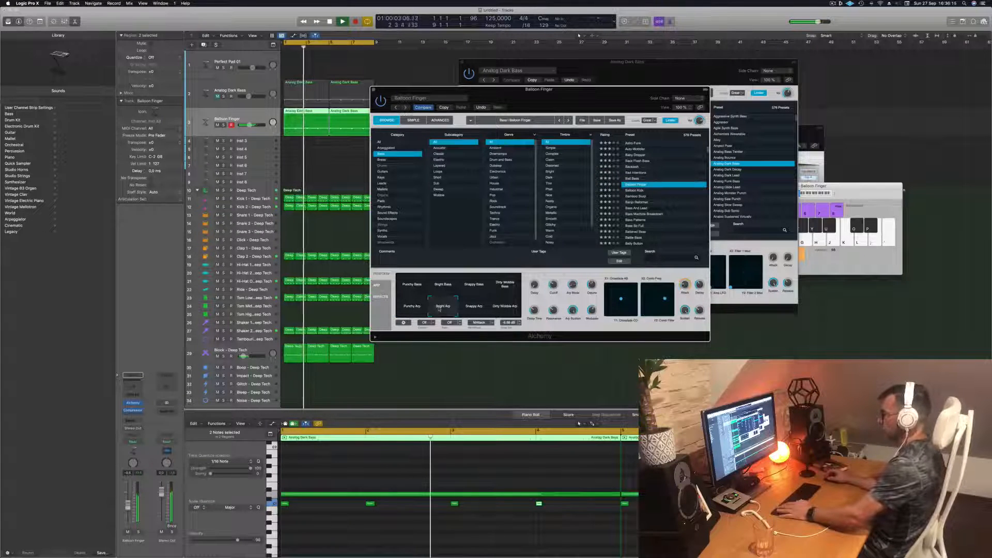
click(474, 306)
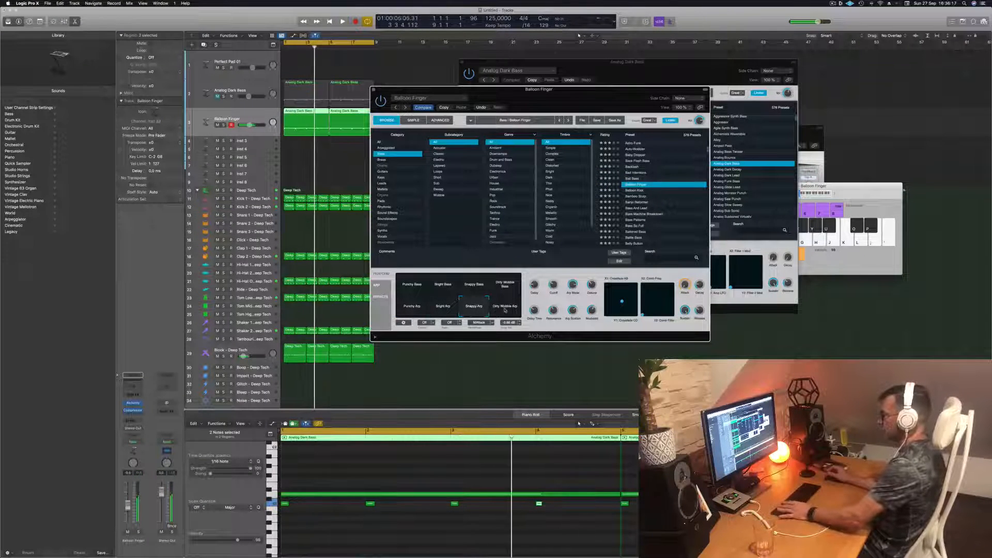
key(space)
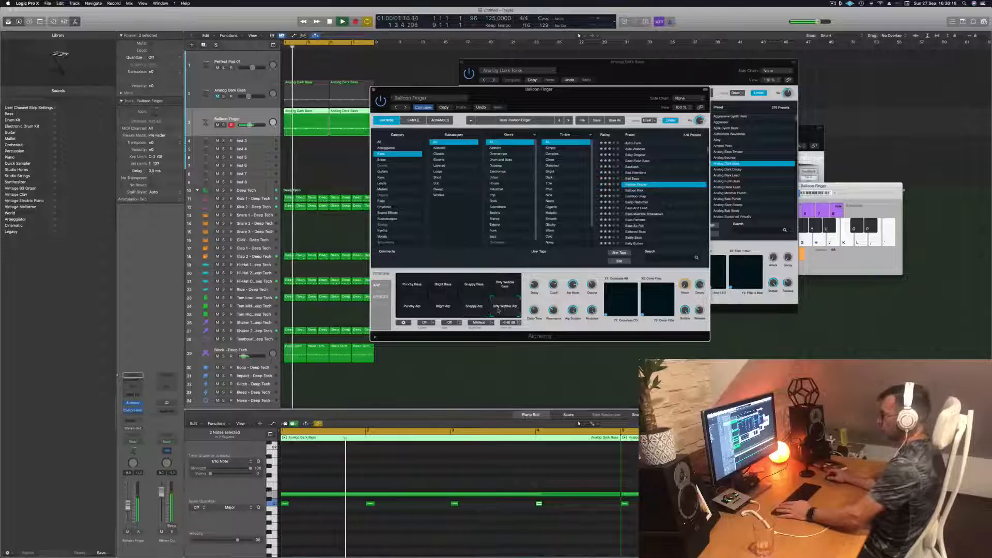
click(412, 309)
key(space)
key(space)
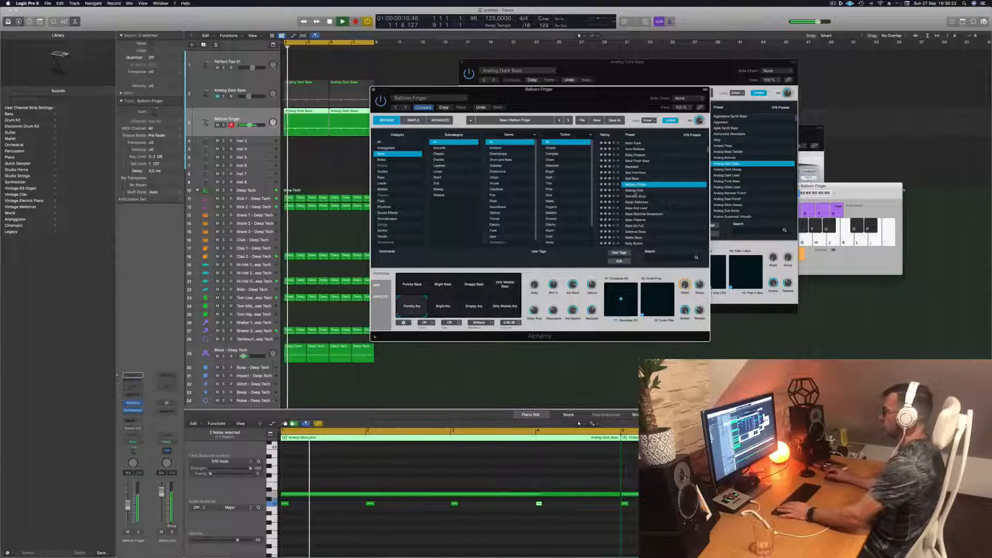
Audition the bass presets following Balloon Finger, including Banjo Reformer, and load Bass And Lead, moving the Alchemy window aside
click(635, 191)
click(637, 196)
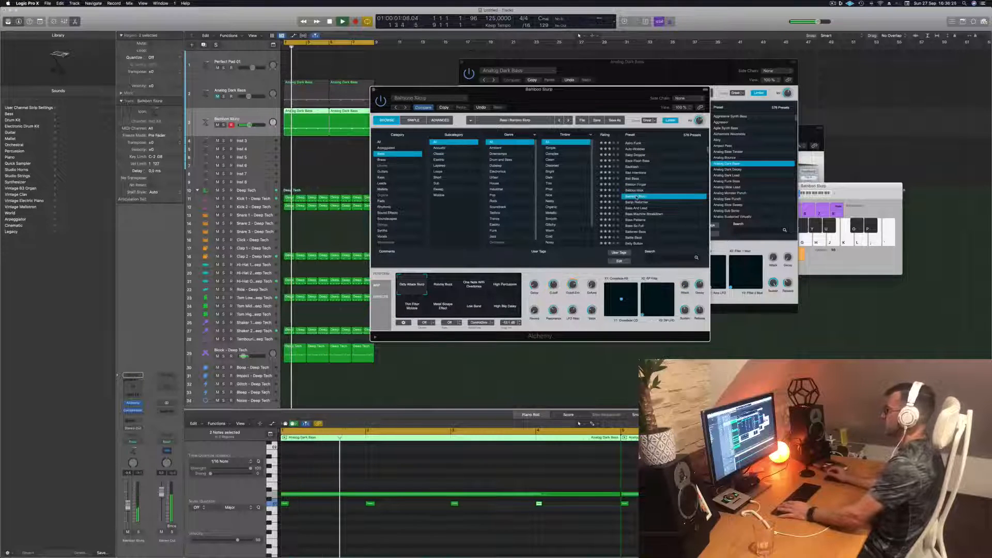
click(634, 202)
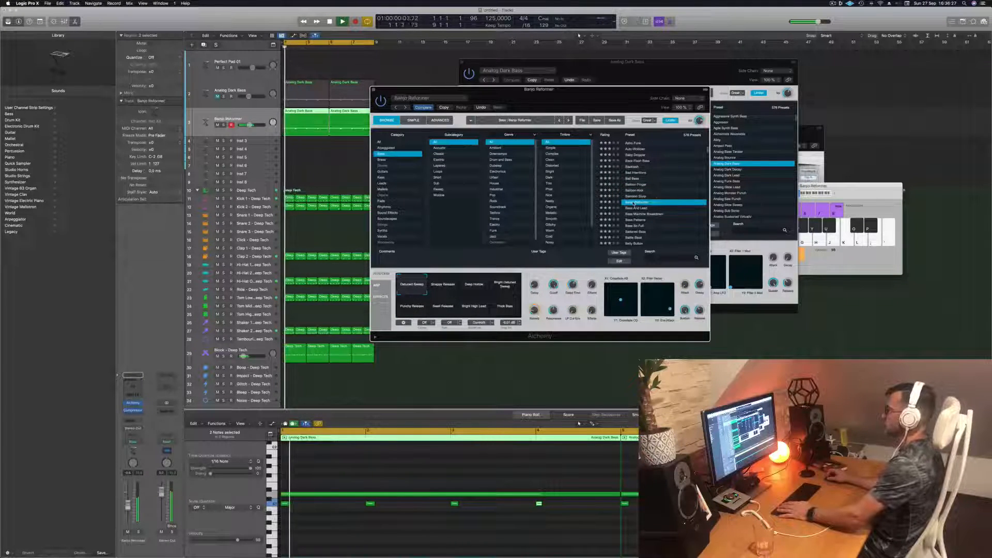
scroll(634, 202, down, 2)
click(634, 193)
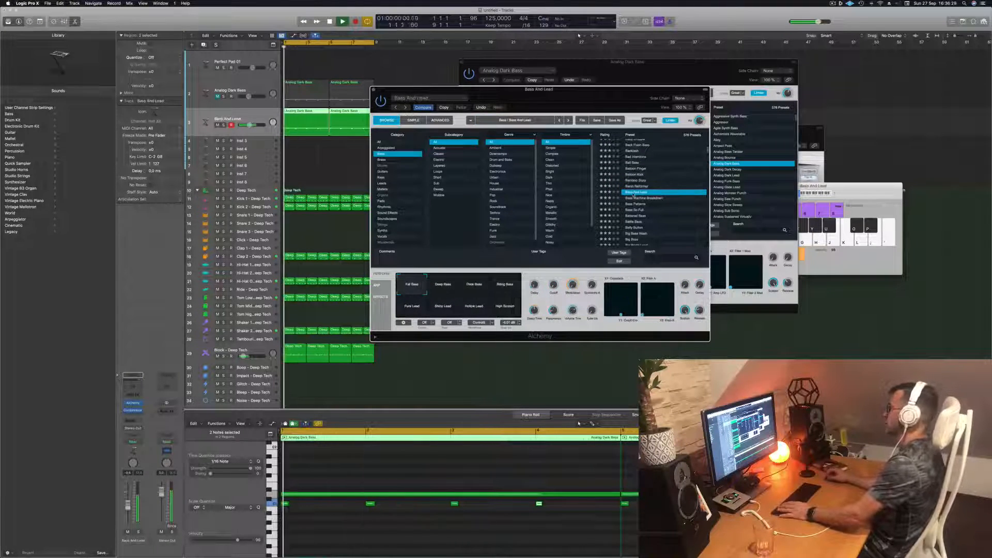
scroll(657, 186, down, 2)
drag(591, 104, 626, 89)
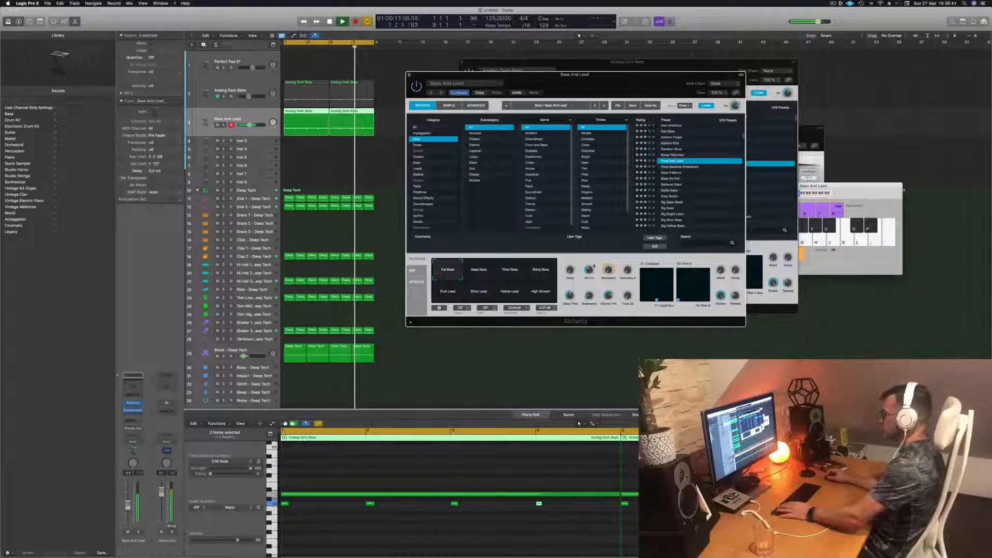
Compare the Bass And Lead variations, including Deep Bass, Thick Bass, Shiny Lead and Hollow Lead, over the loop
click(474, 273)
click(510, 270)
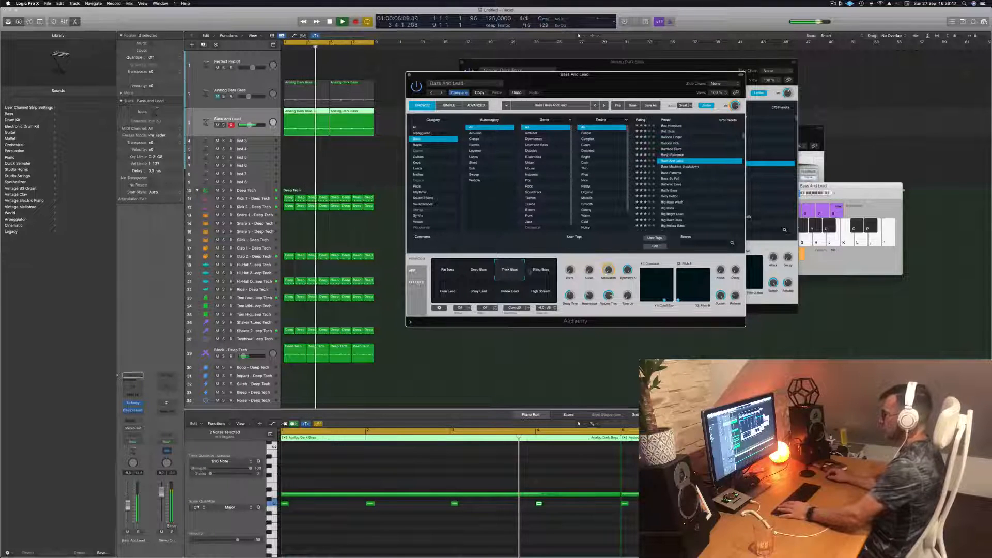
click(544, 269)
click(486, 295)
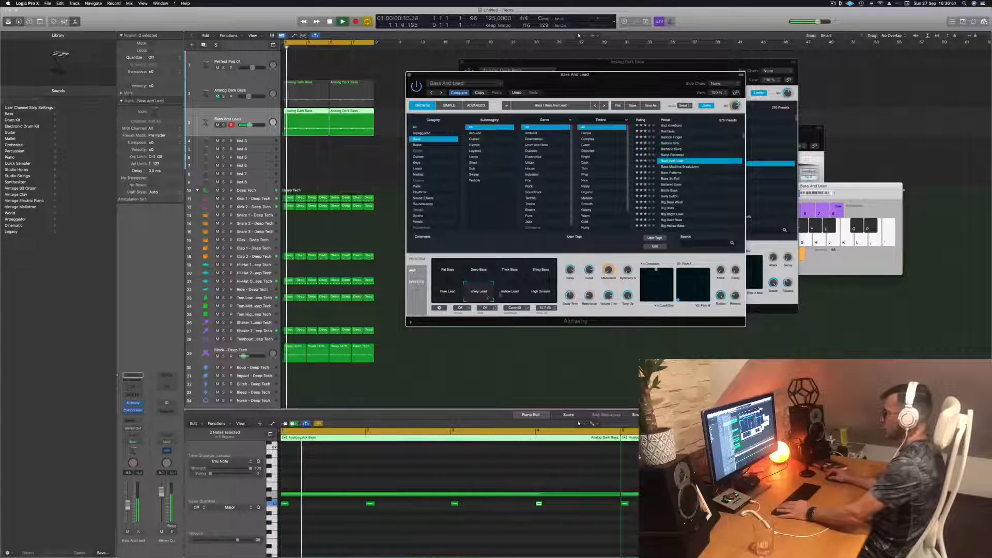
click(508, 293)
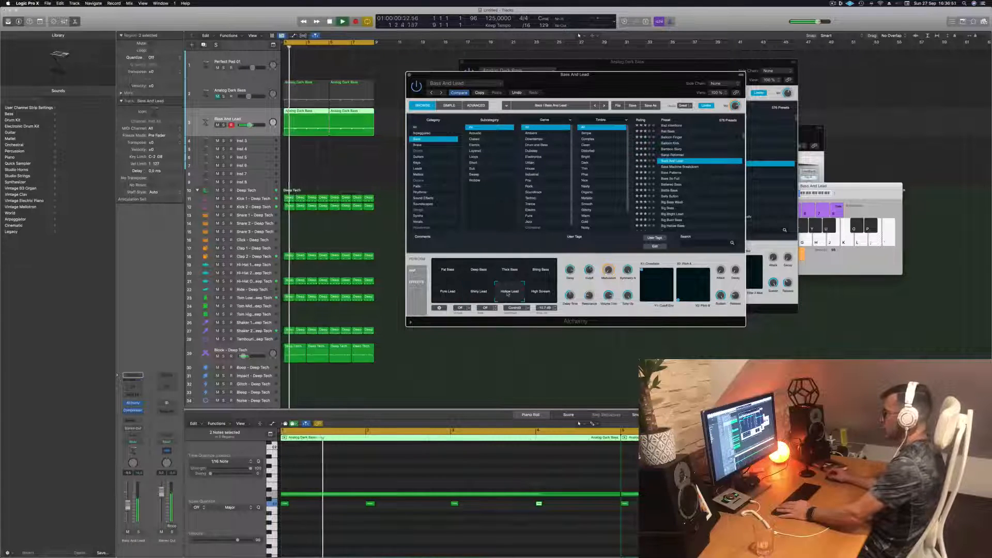
click(544, 278)
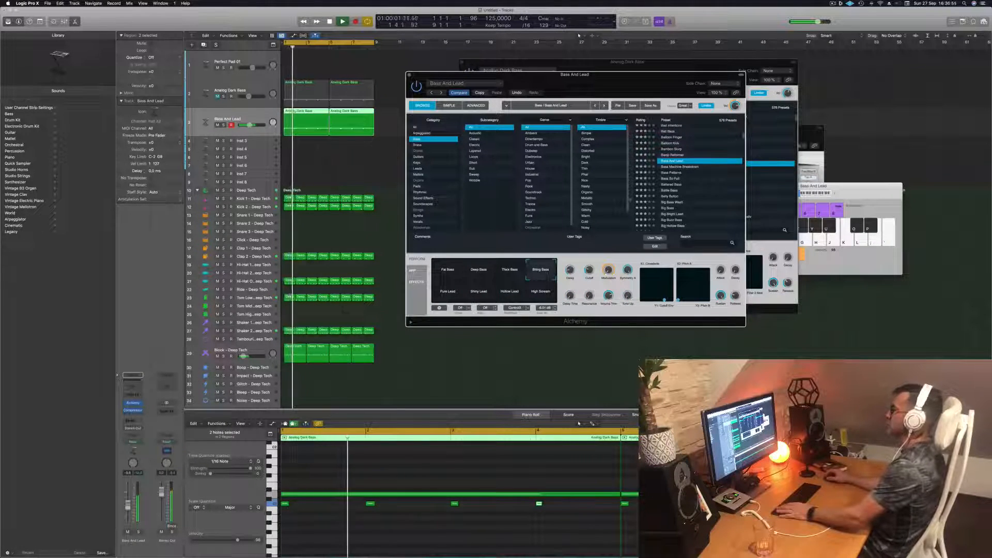
Audition the presets Bass Machine Breakdown, Bass Patterns, Bass So Fat, Battered Bass and Belly Button on the duplicate track
click(683, 167)
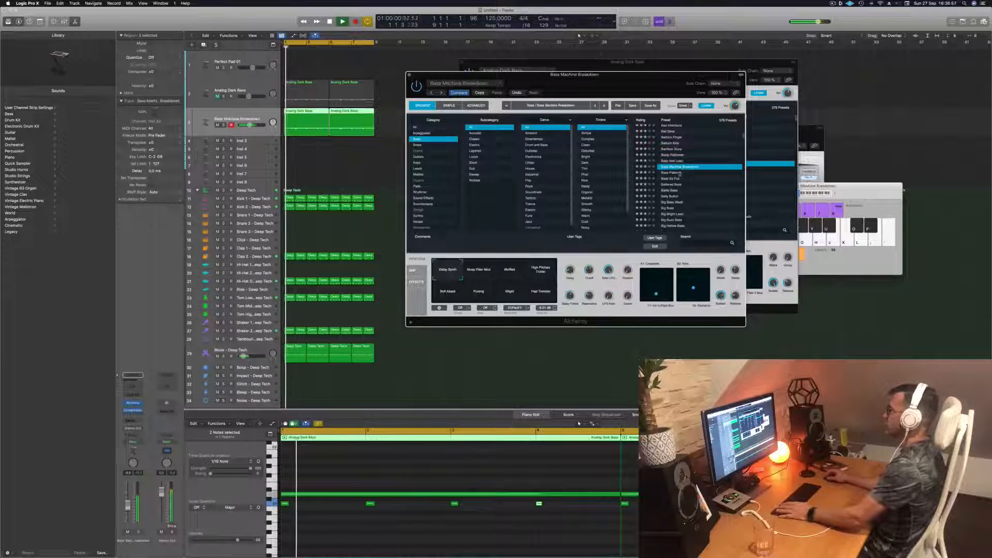
click(674, 173)
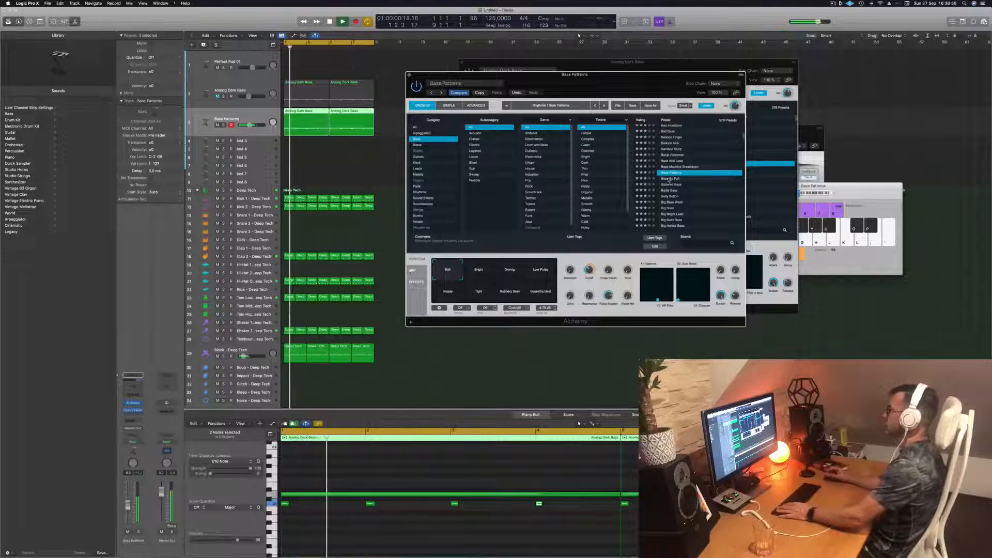
click(669, 179)
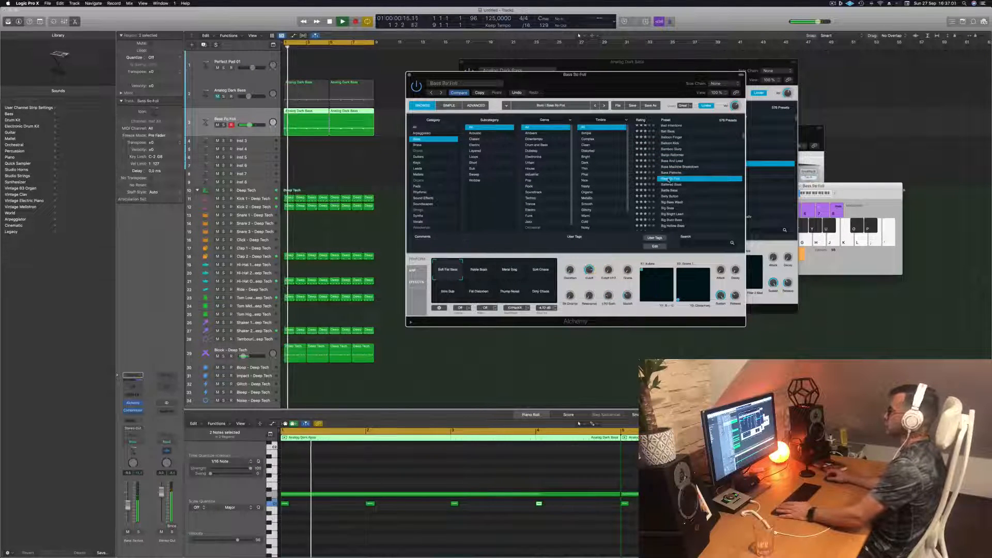
click(672, 185)
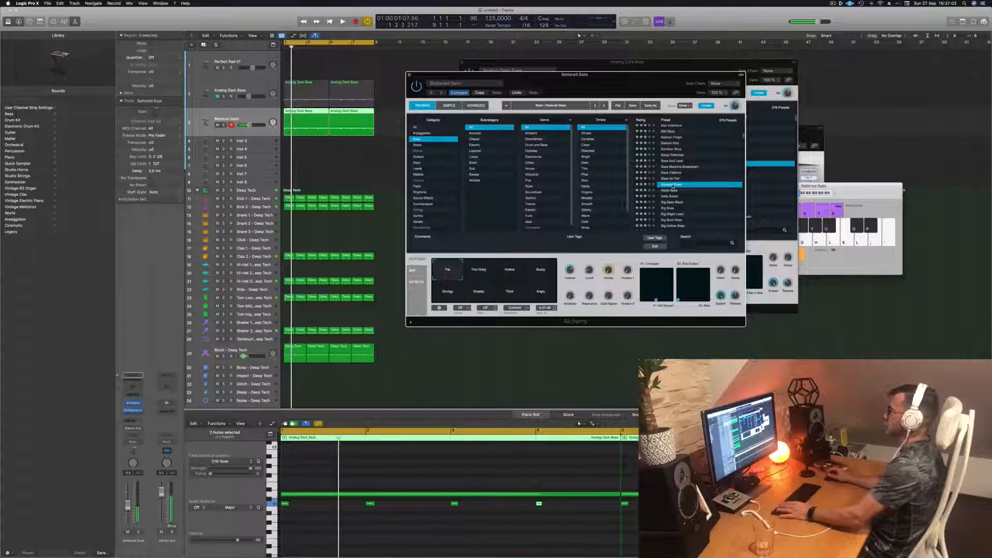
click(669, 196)
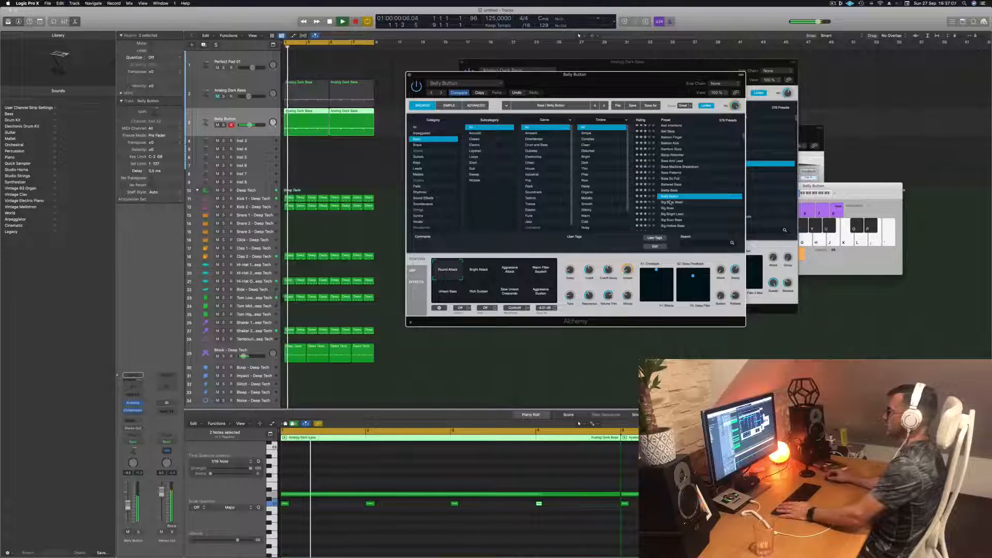
Try the Big Bass Wash and Big Boss presets, and load Big Buzz Bass on the duplicate track
click(669, 202)
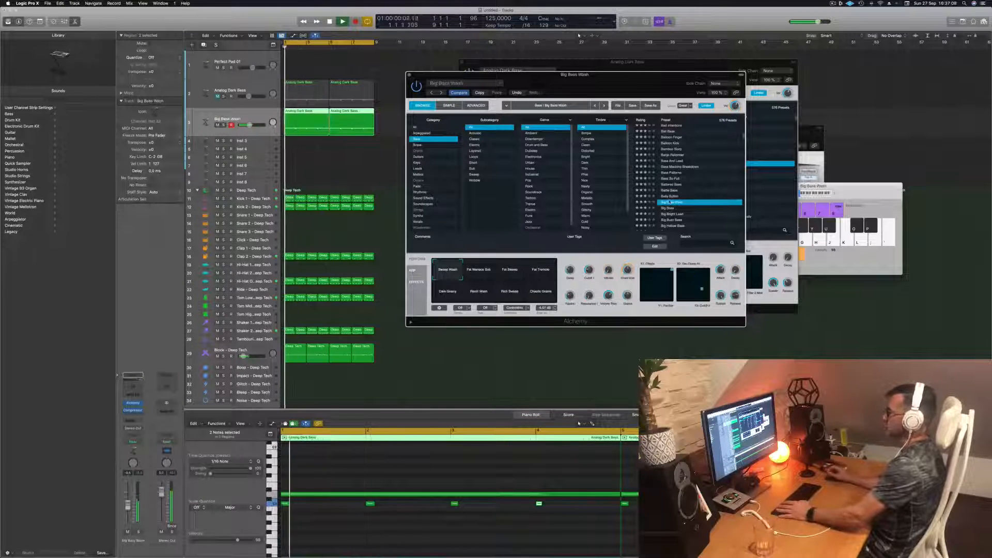
scroll(688, 184, down, 2)
click(666, 186)
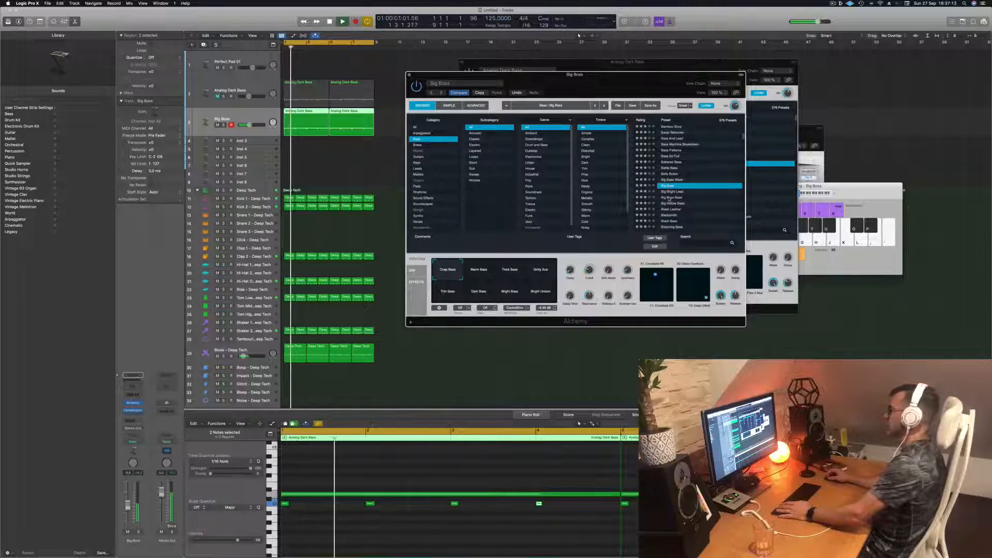
click(669, 198)
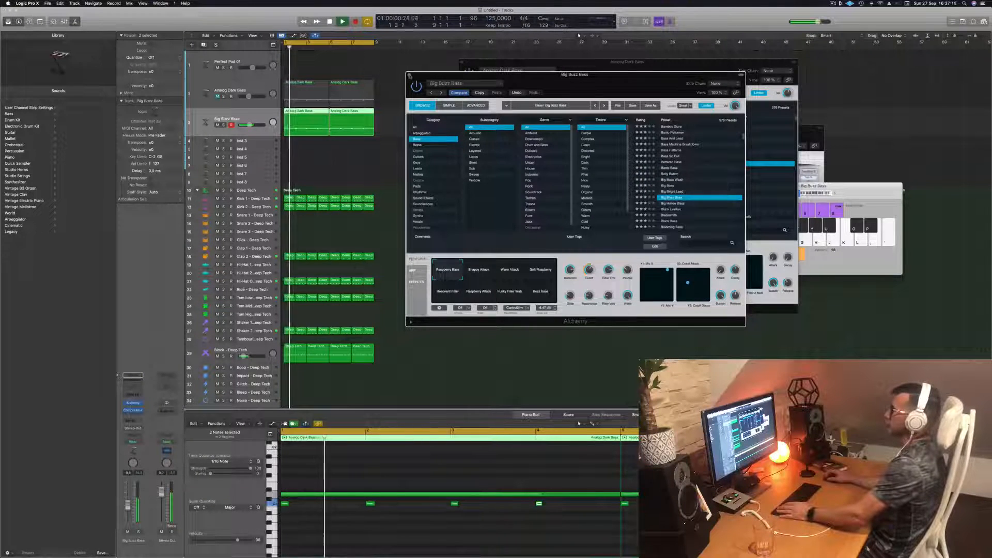
Close the Big Buzz Bass instrument window, mute that track and play the loop with the Analog Dark Bass track unmuted
click(410, 75)
key(space)
click(217, 125)
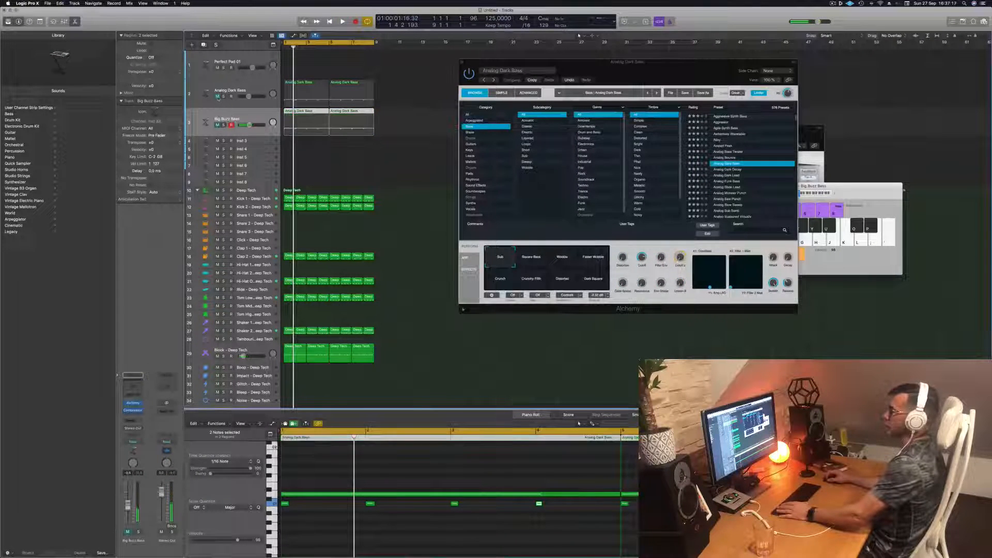
click(217, 96)
drag(702, 73, 786, 68)
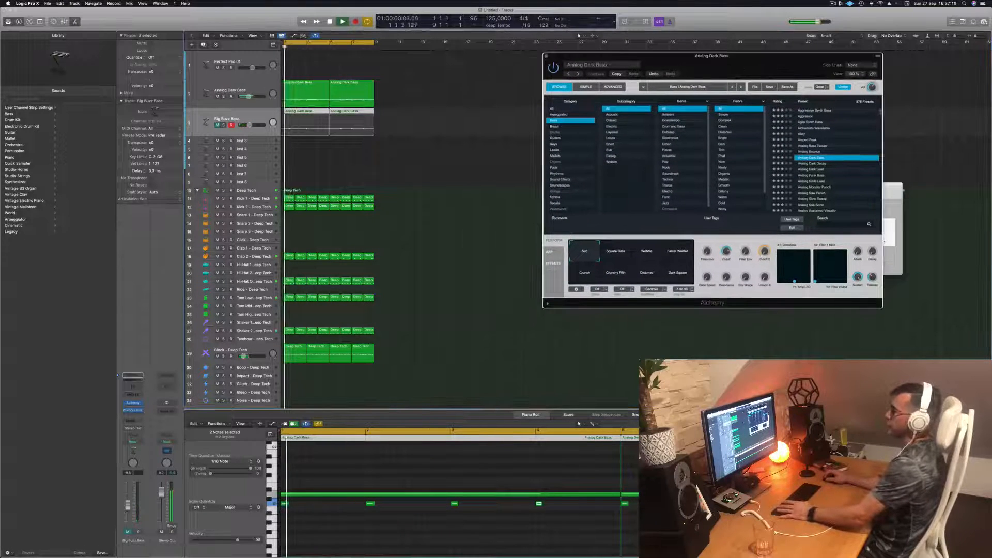
Select the Perfect Pad 01 track, move the Analog Dark Bass window off the Musical Typing keyboard and shift the keyboard to a higher octave
click(262, 87)
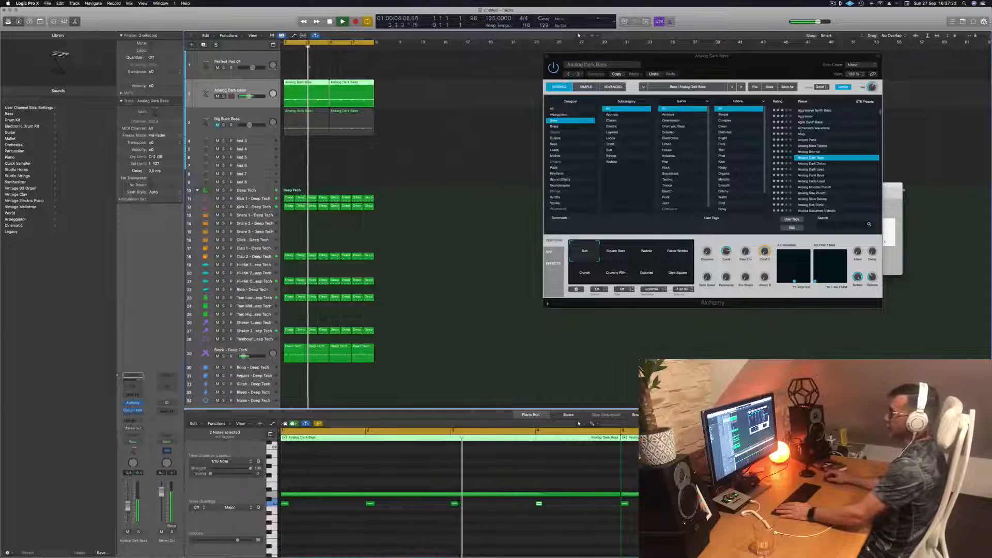
key(Up)
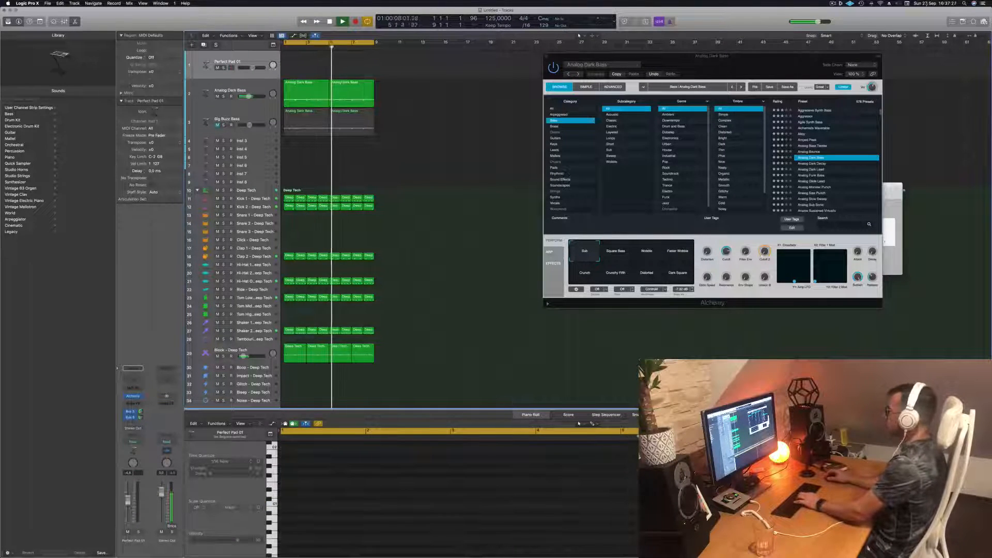
drag(738, 80, 649, 259)
key(super+k)
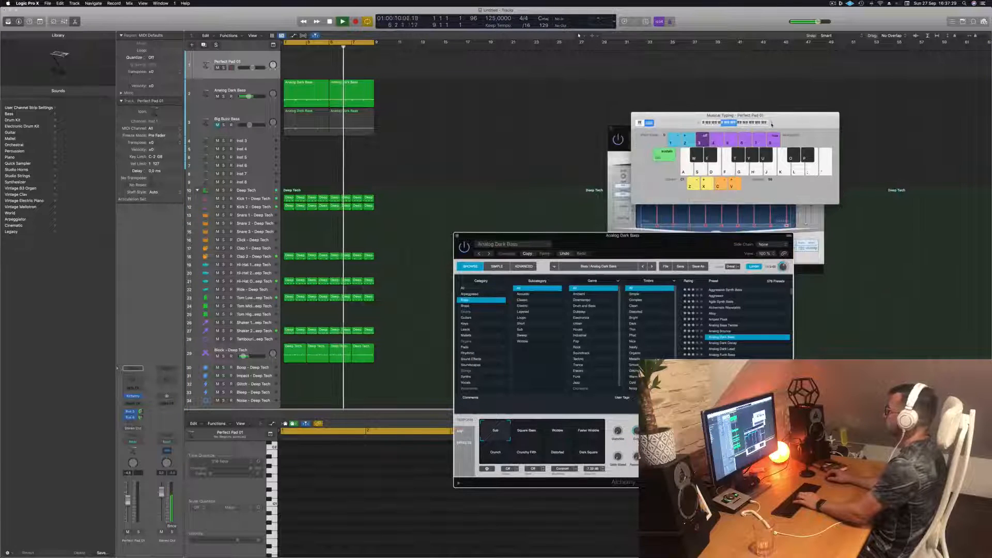
key(k)
click(772, 123)
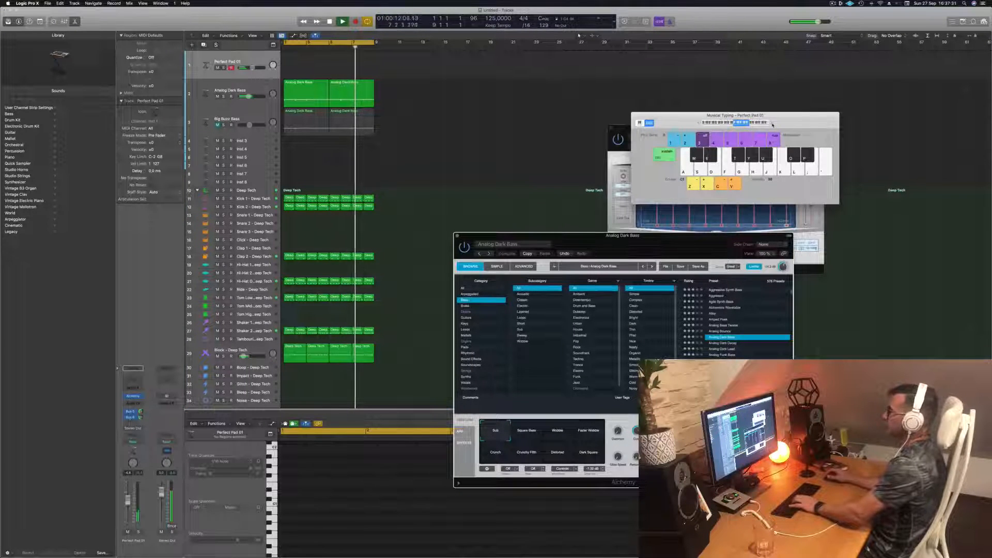
Play a few notes with the Perfect Pad 01 sound over the running loop
click(260, 61)
key(d)
key(f)
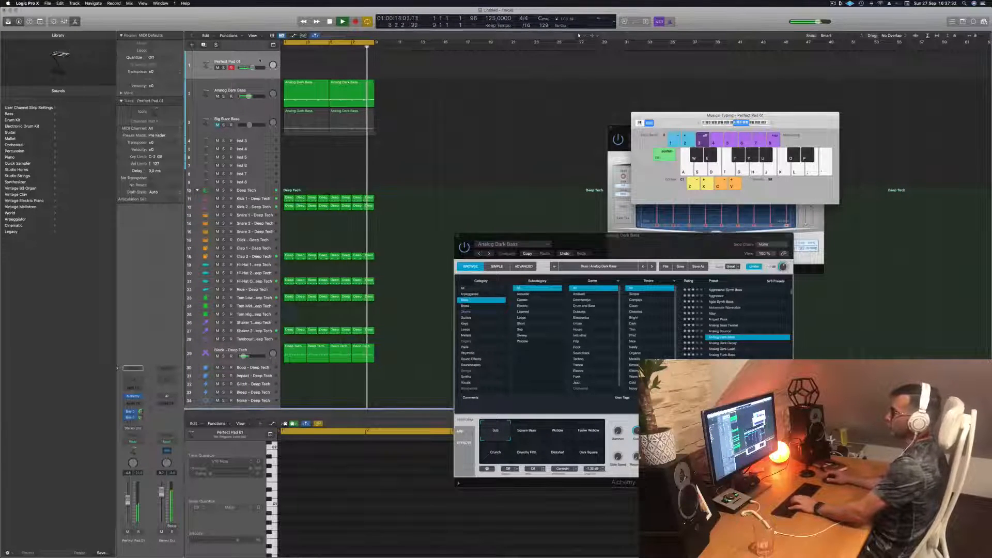
key(s)
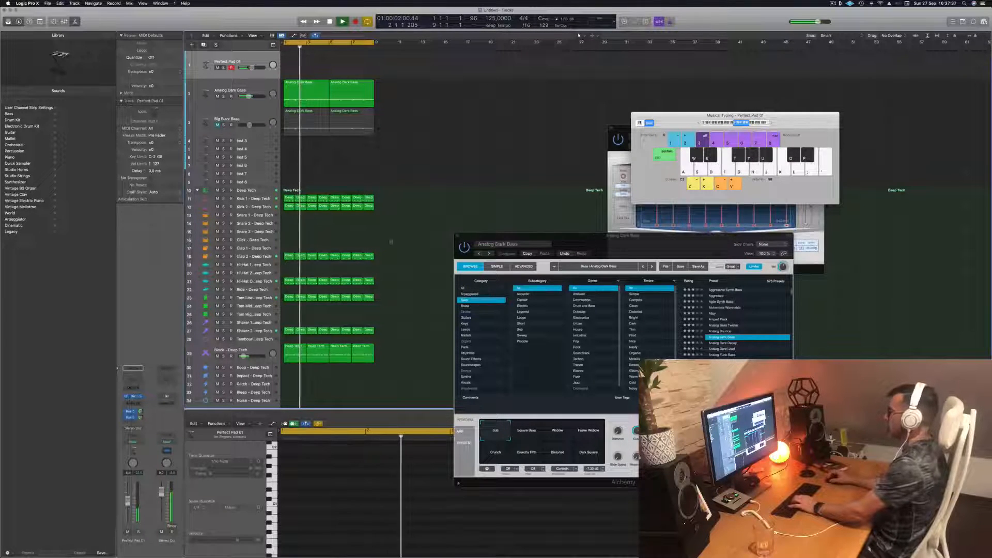
Open Alchemy on the Perfect Pad 01 track, try the Lush variation and switch to Bold
click(132, 396)
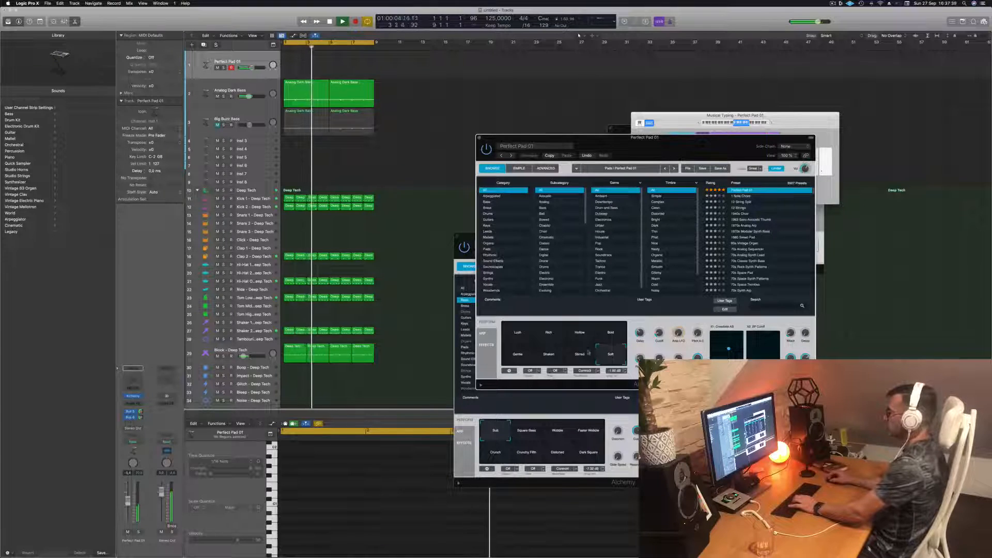
click(512, 331)
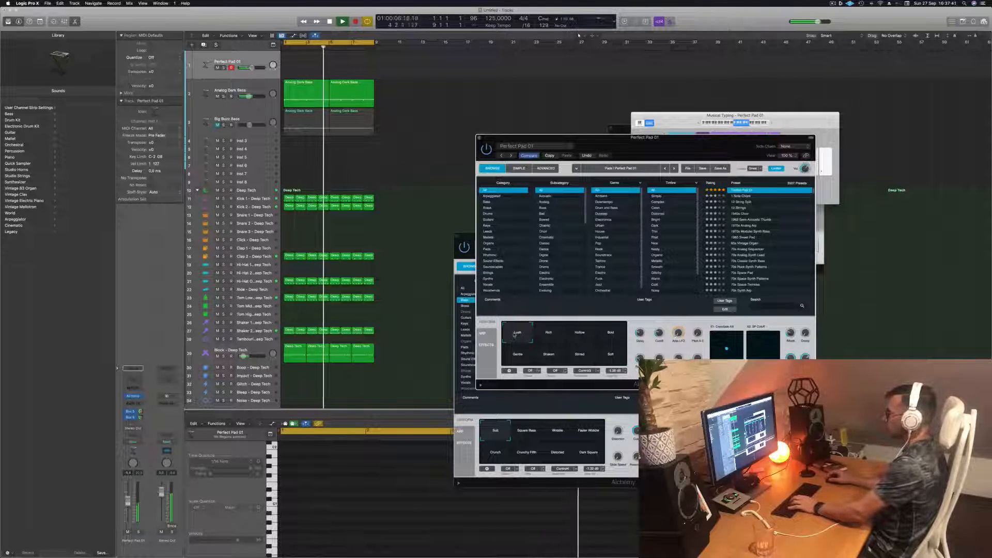
click(609, 335)
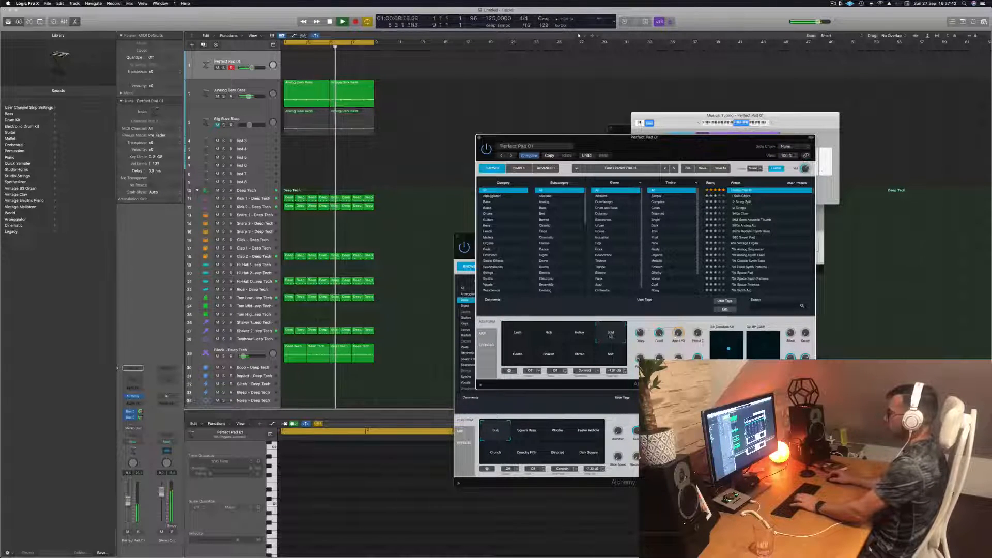
Try the Hollow variation of Perfect Pad 01, switch to Rich and lower the pad track's volume
click(574, 335)
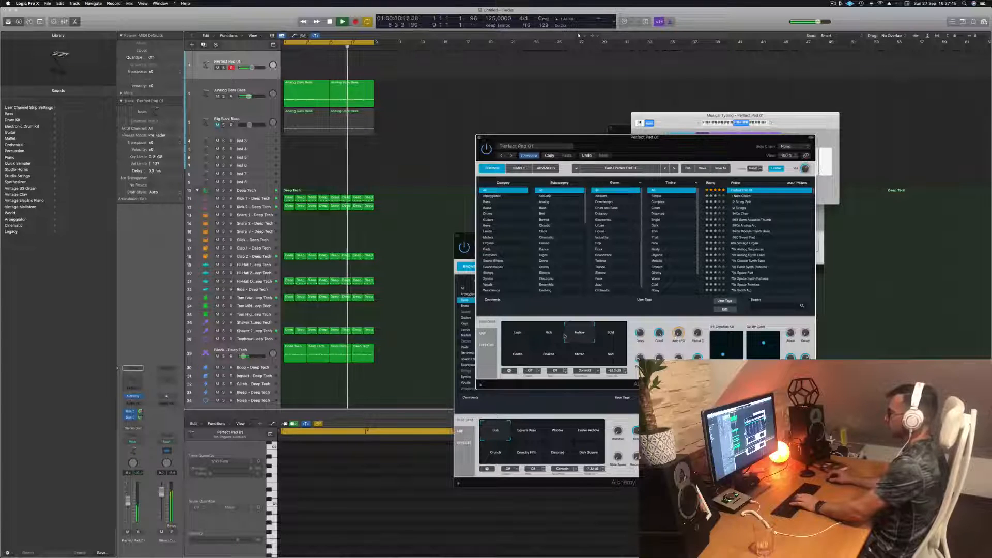
click(548, 335)
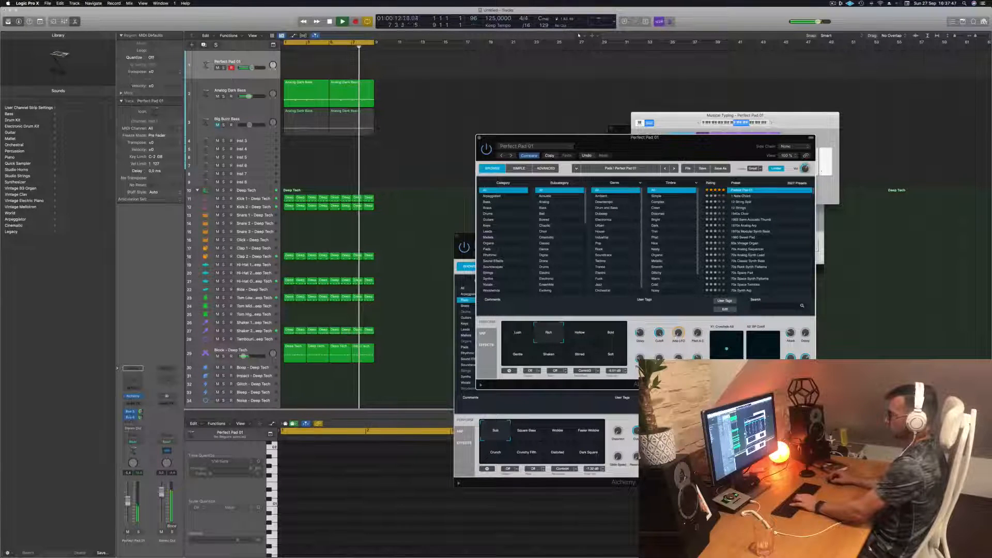
drag(128, 500, 128, 509)
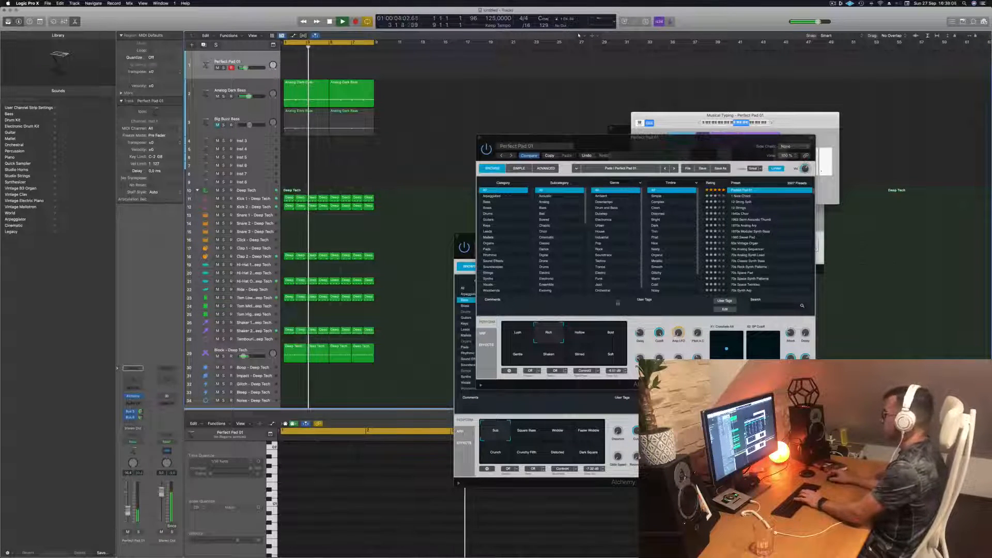
Shift the Musical Typing keyboard to a higher octave and try a few pad notes over the loop
click(771, 124)
key(l)
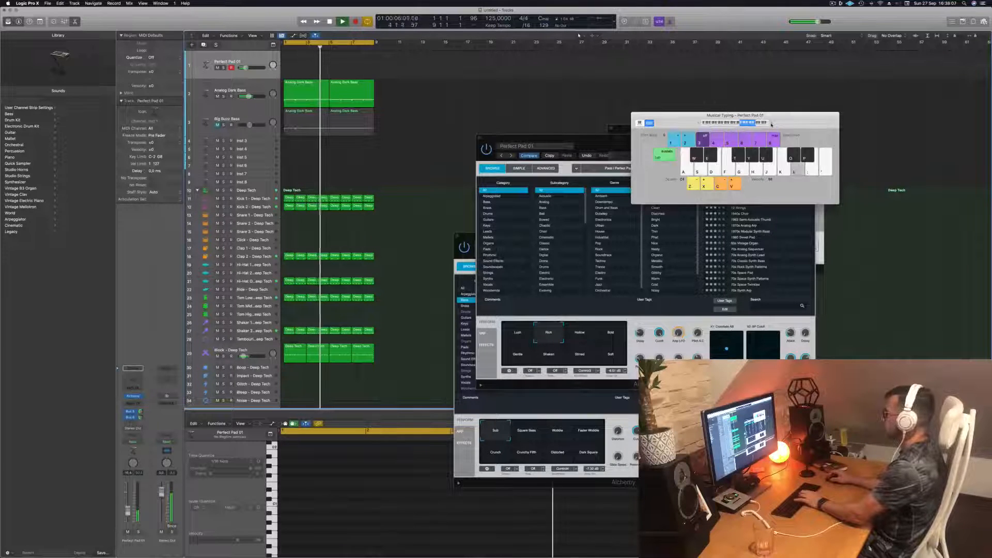
key(semicolon)
key(apostrophe)
key(semicolon)
Move the Musical Typing keyboard slightly out of the way and rehearse a pad melody over the running loop
drag(692, 124, 701, 114)
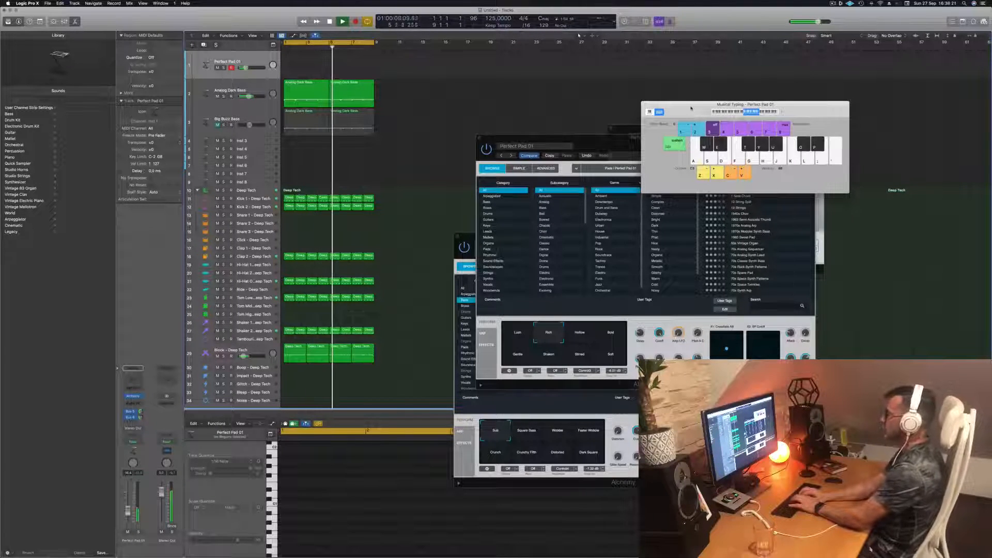
key(f)
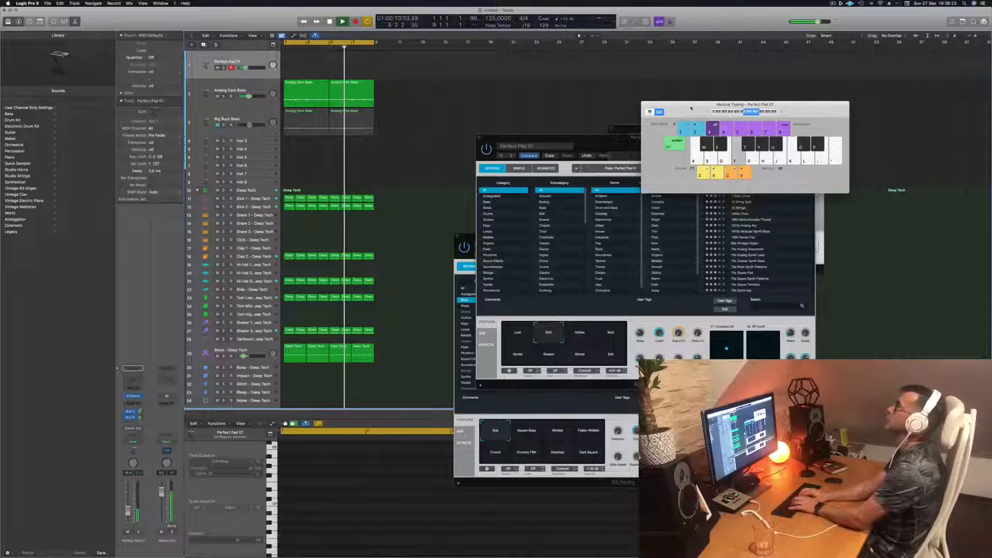
key(h)
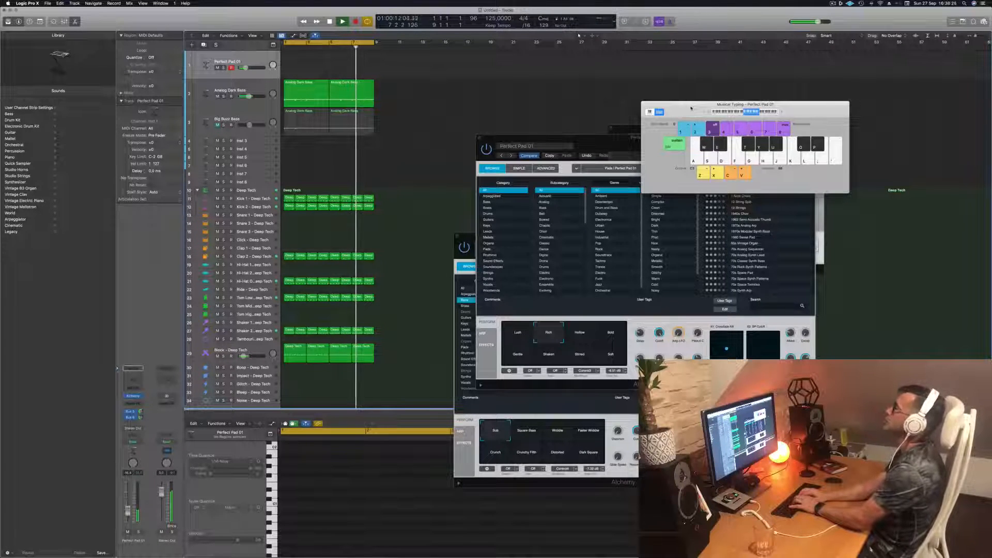
key(h)
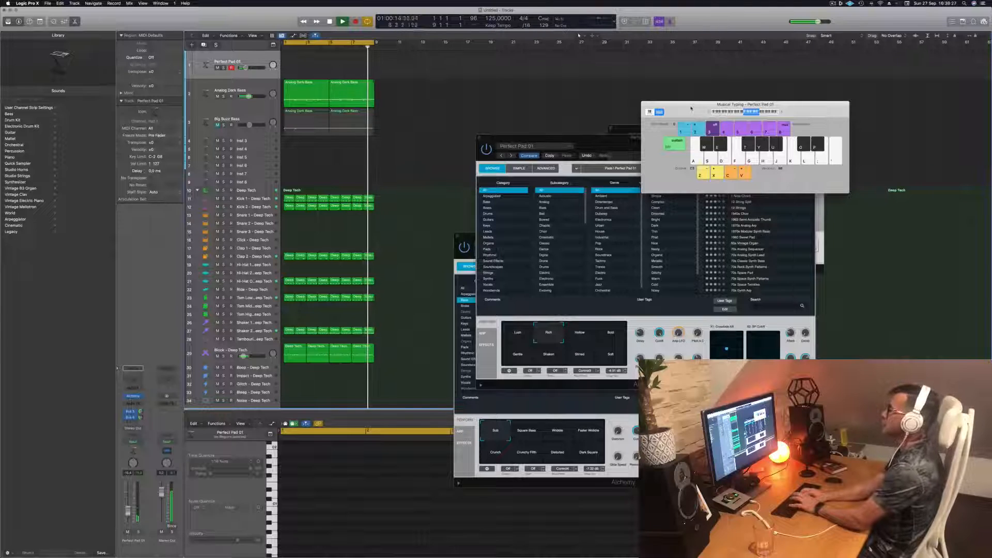
key(k)
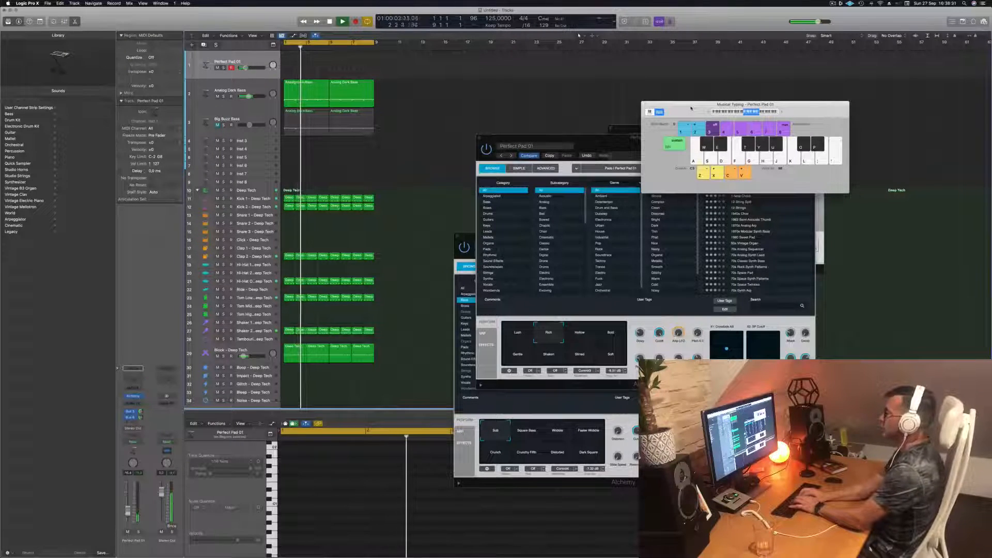
key(h)
Try recording a pad melody on the Perfect Pad 01 track over the loop, then delete the take
key(r)
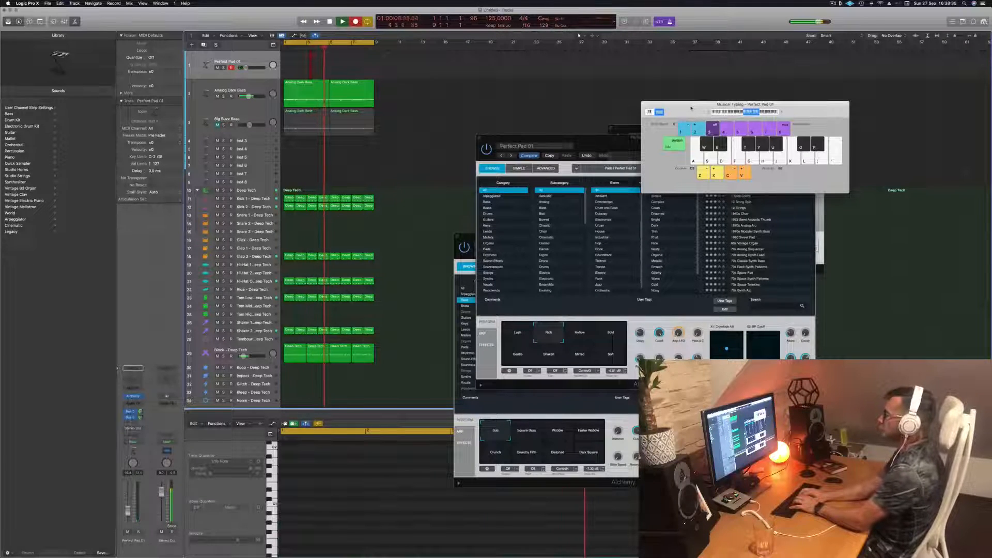
key(h)
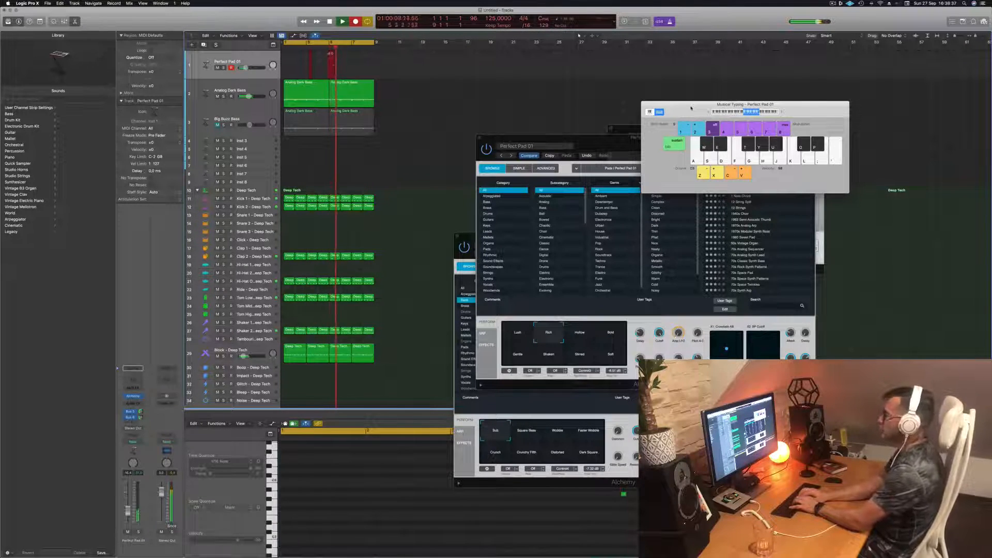
key(semicolon)
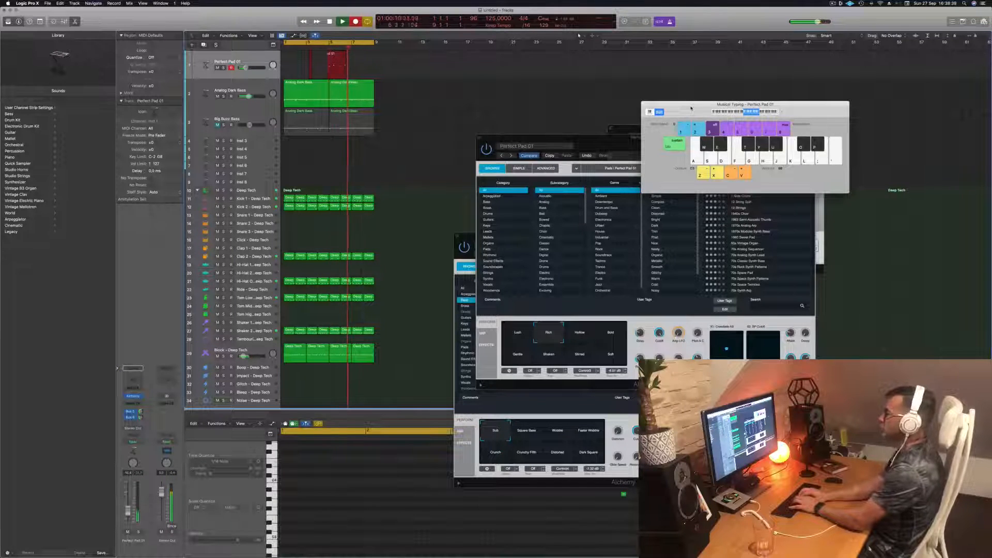
key(j)
key(k)
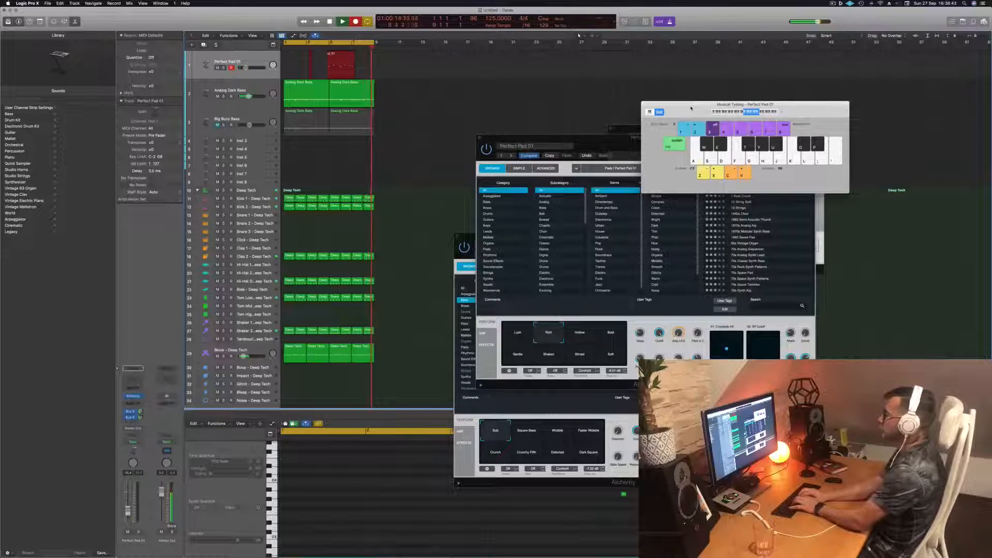
key(h)
key(j)
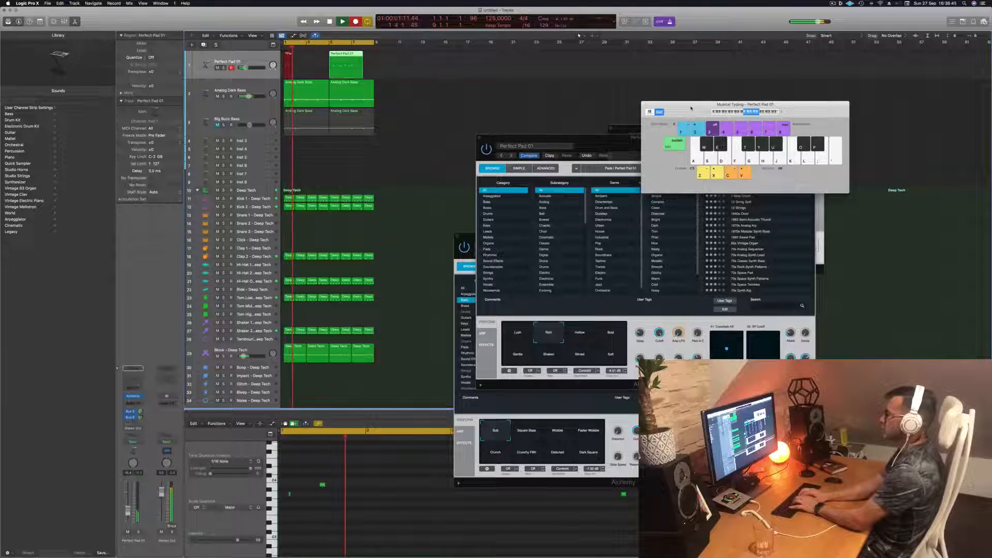
key(h)
key(g)
key(g)
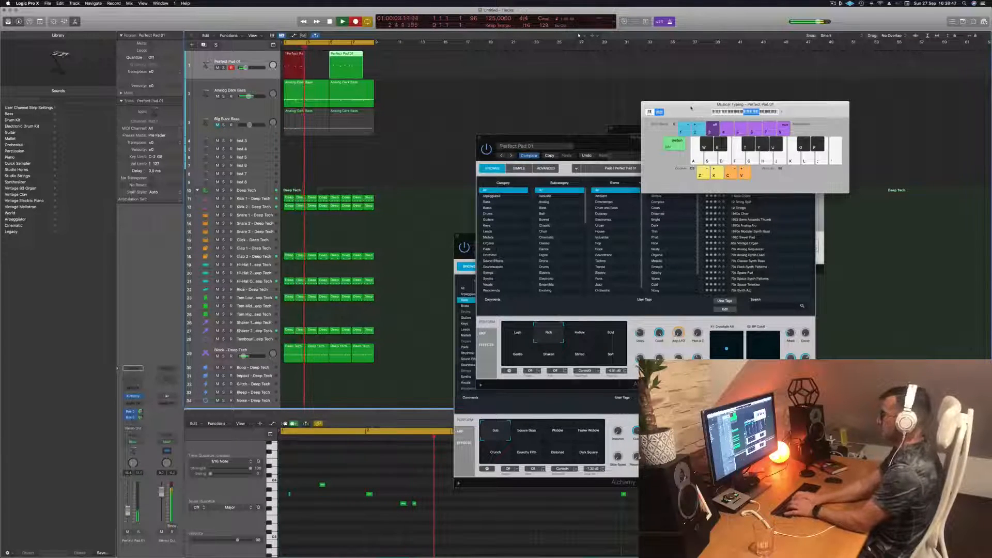
key(s)
key(g)
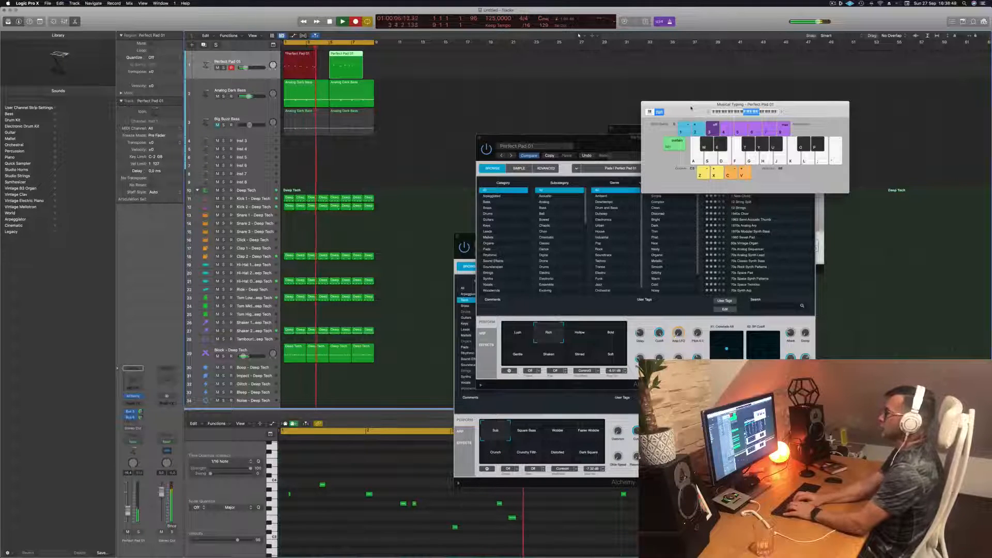
key(space)
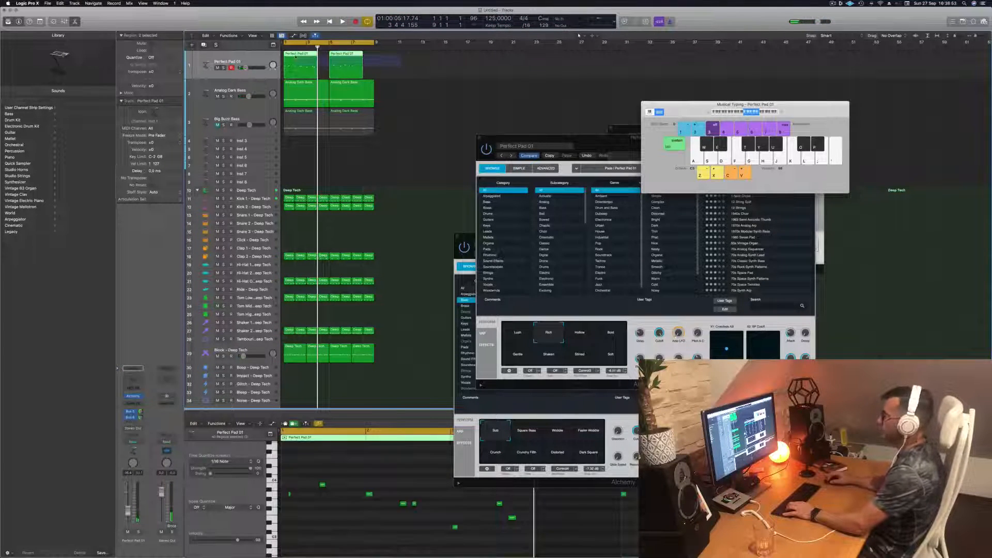
key(Delete)
Record a pad part built on short repeated notes across the eight-bar loop on the Perfect Pad 01 track
key(r)
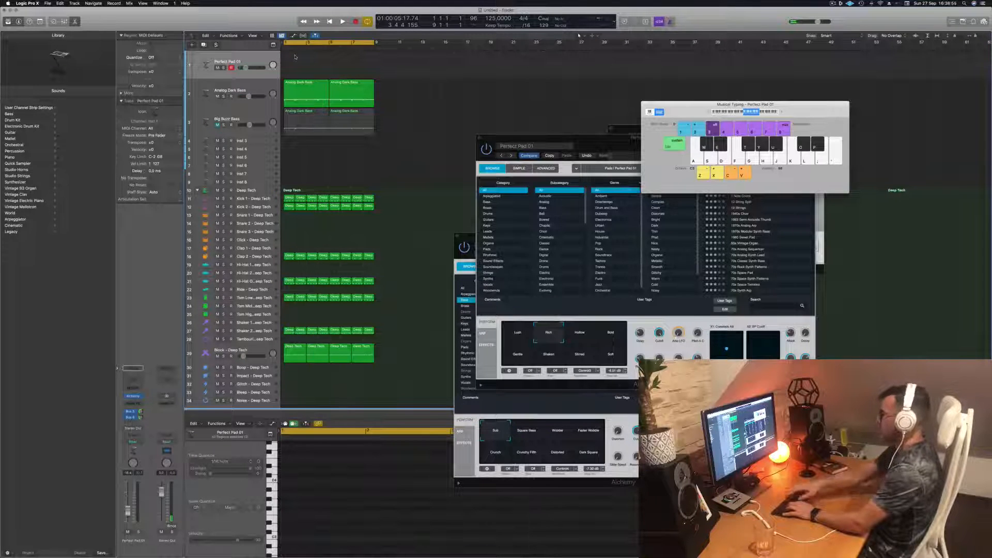
key(f)
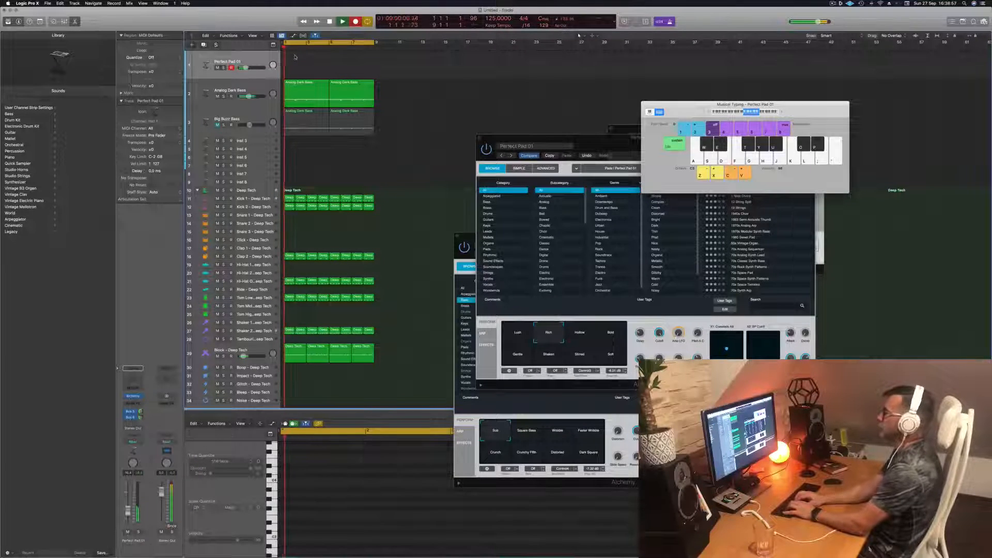
key(s)
key(s)
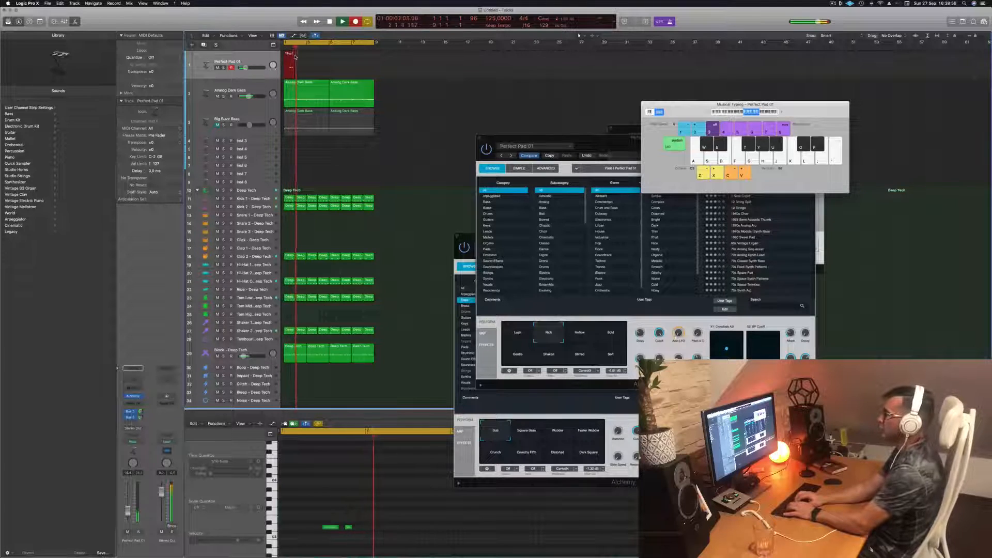
key(s)
key(s)
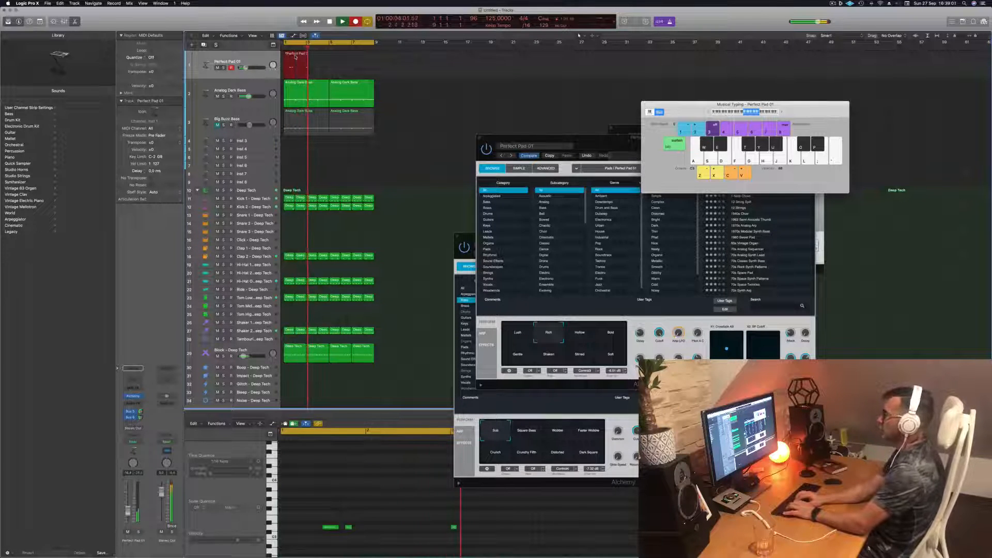
key(s)
key(s)
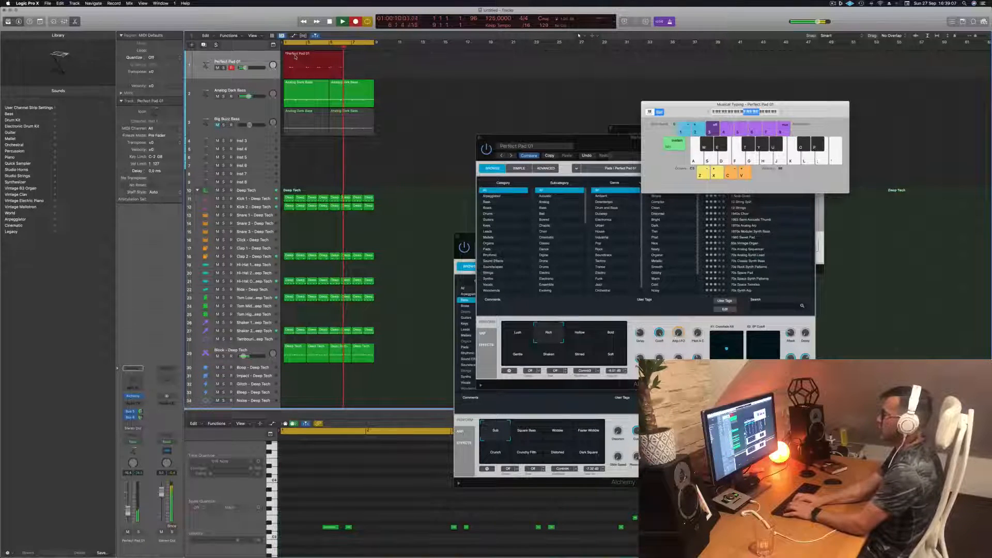
key(f)
key(h)
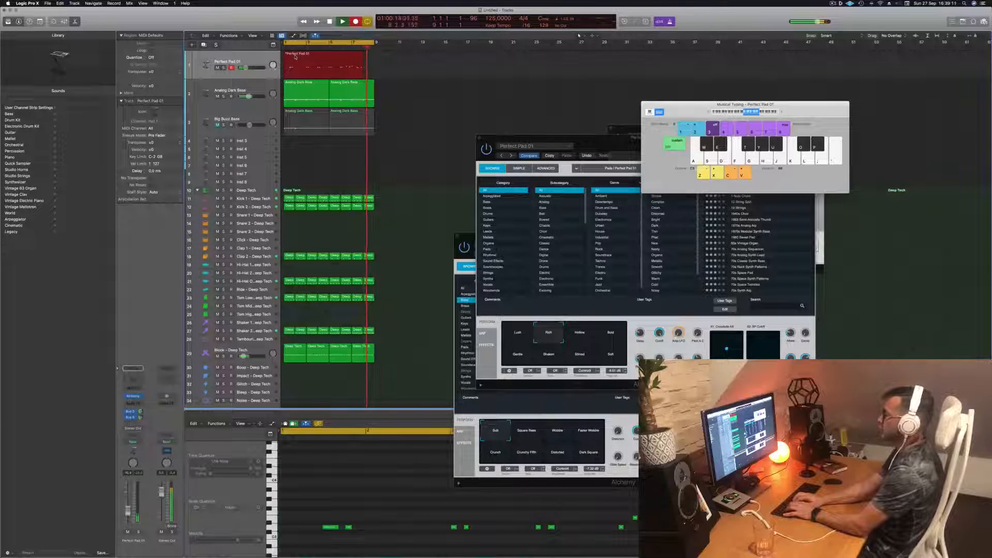
key(a)
key(space)
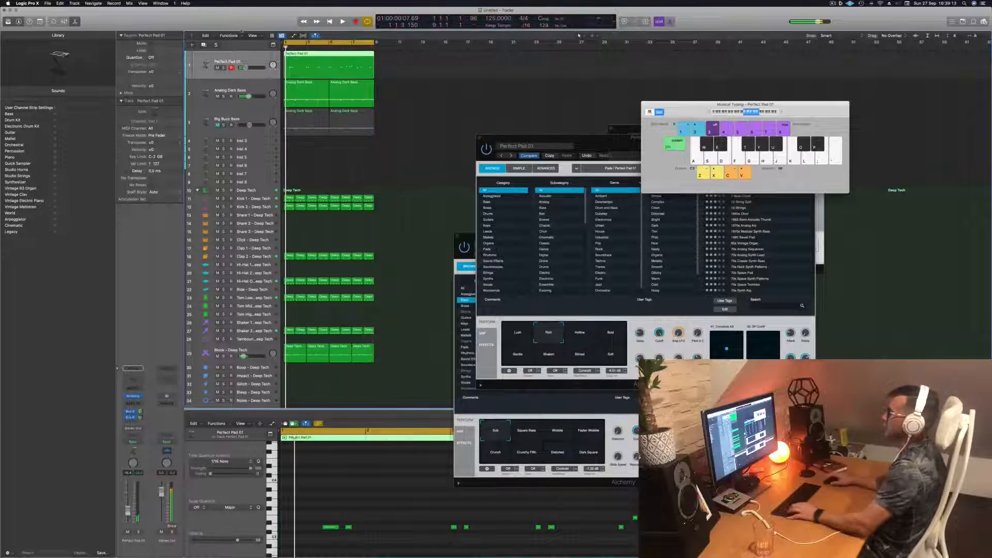
Split the recorded pad region at bar 7 and keep only its last two bars, placed at the loop's start
super+double_click(351, 58)
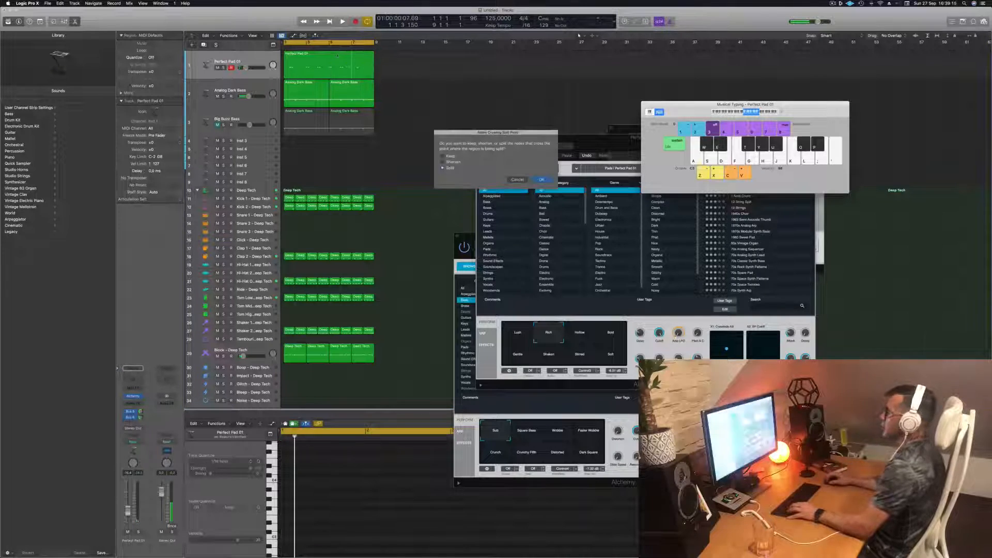
click(541, 181)
click(324, 62)
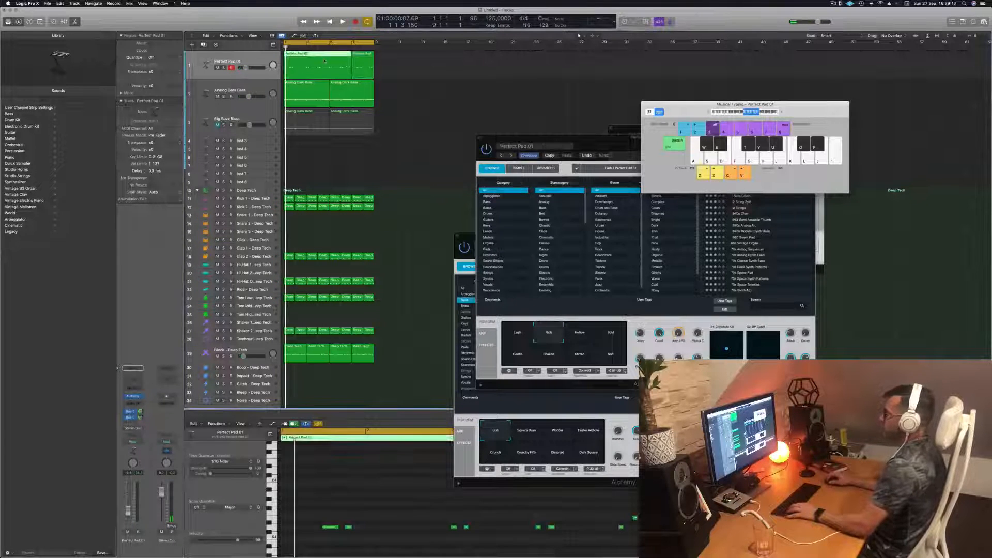
drag(324, 61, 296, 62)
key(space)
Shift the first pad note slightly later and the second slightly earlier in the piano roll during playback
click(283, 494)
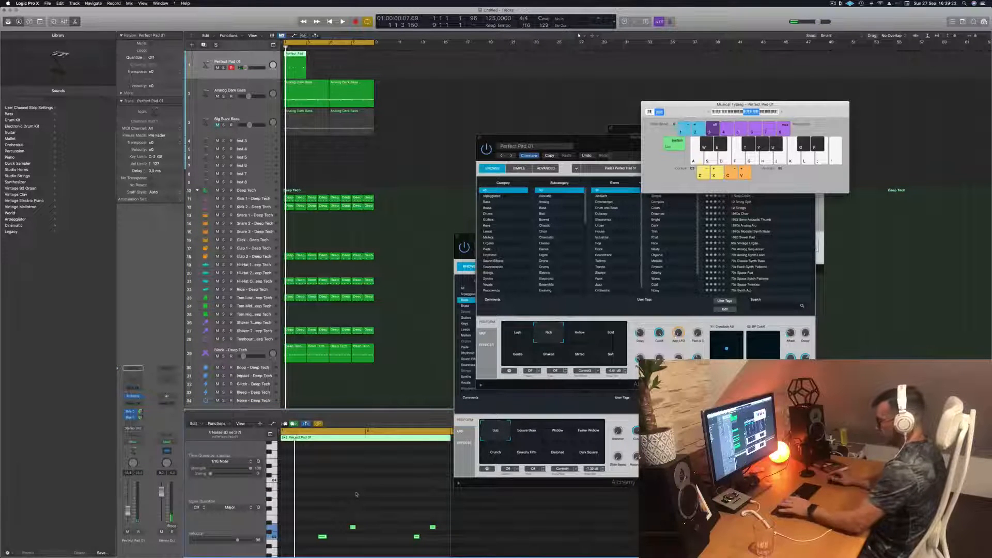
scroll(347, 496, down, 2)
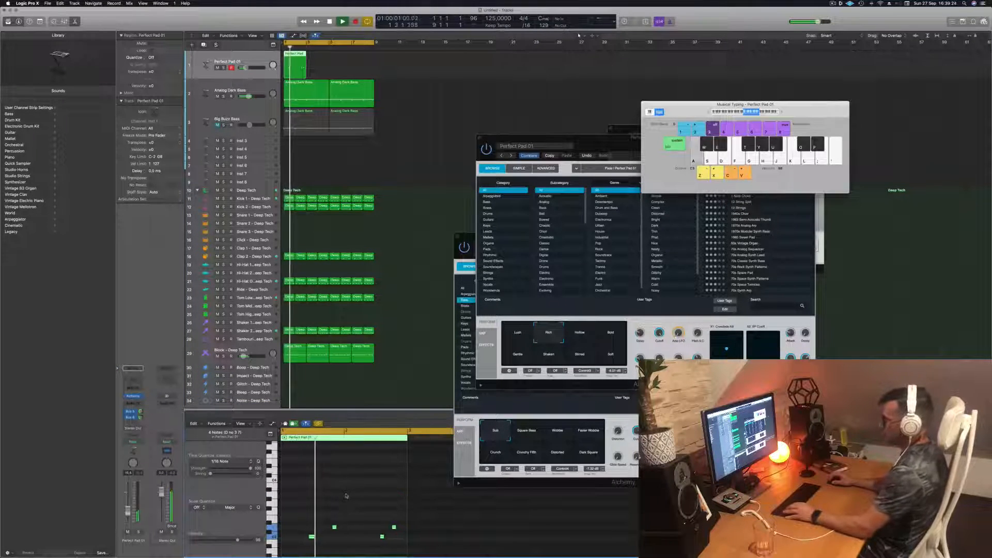
click(313, 524)
drag(312, 535, 315, 537)
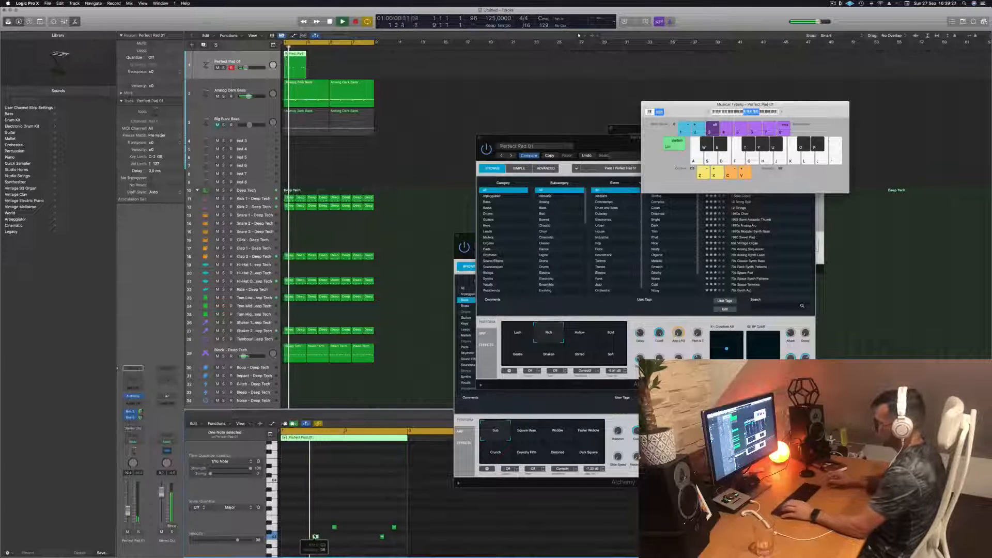
key(space)
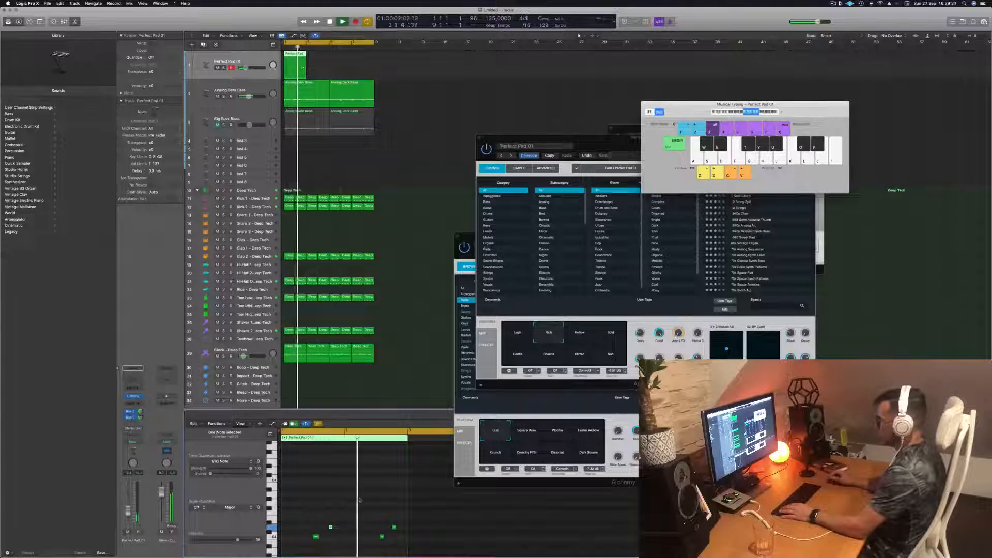
Nudge the last two notes of the pad region slightly earlier together and play the loop from the start
drag(369, 521, 397, 541)
key(space)
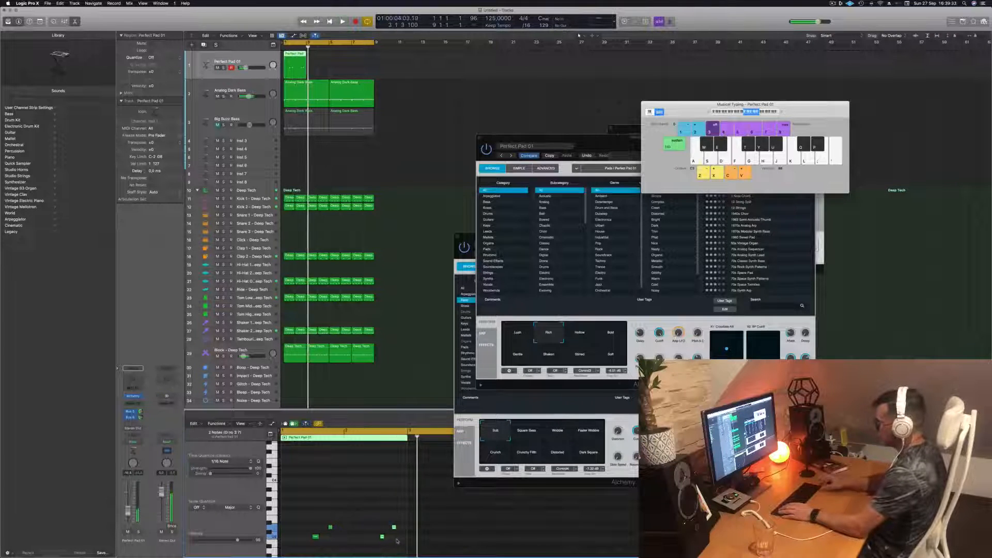
key(space)
key(alt+Left)
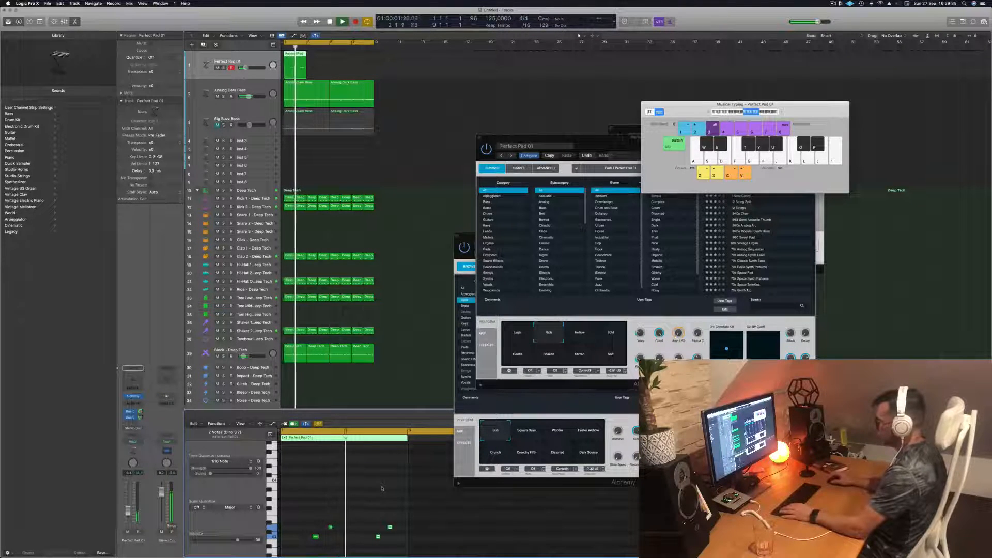
key(space)
key(space)
Stop playback, delete the two-bar pad region and switch Perfect Pad 01 to the Hollow variation
click(295, 68)
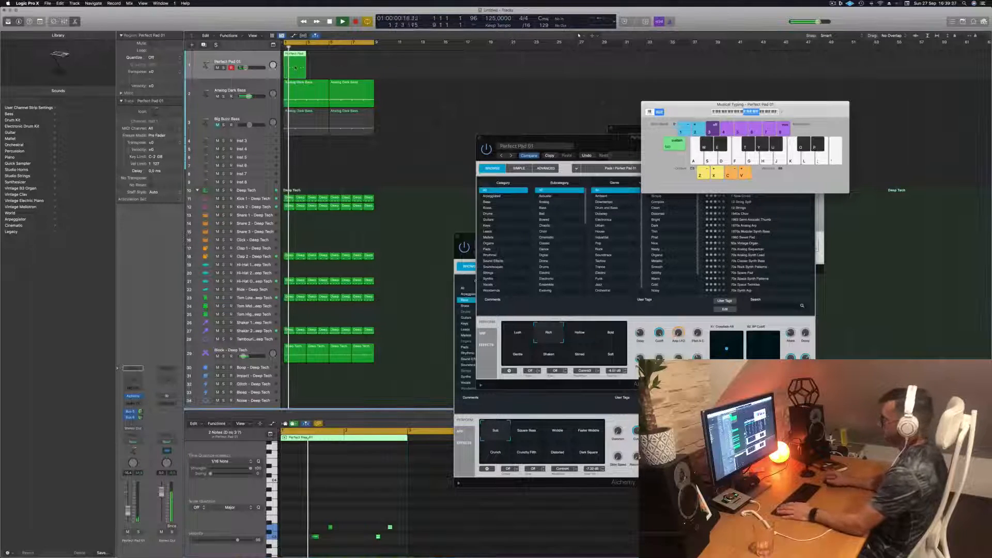
key(space)
key(Delete)
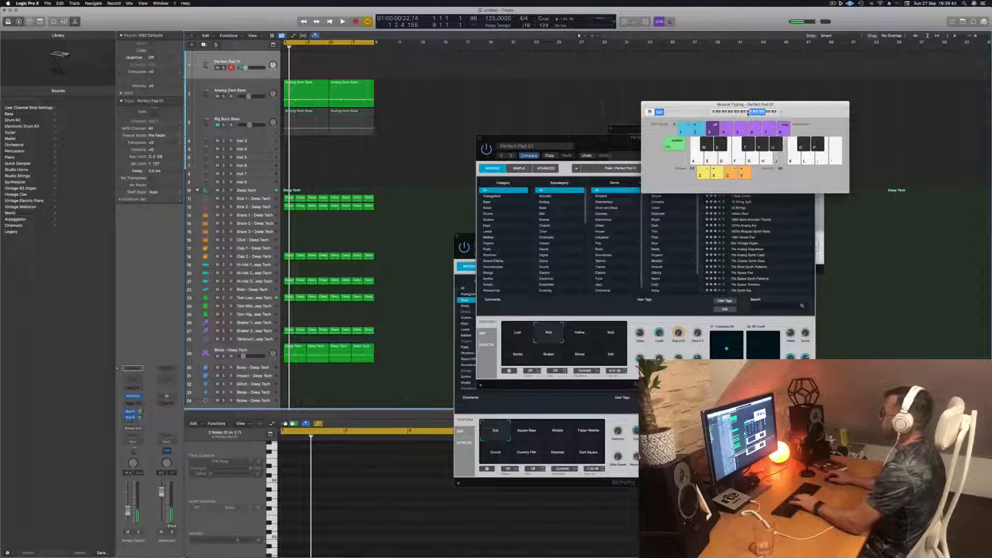
click(580, 334)
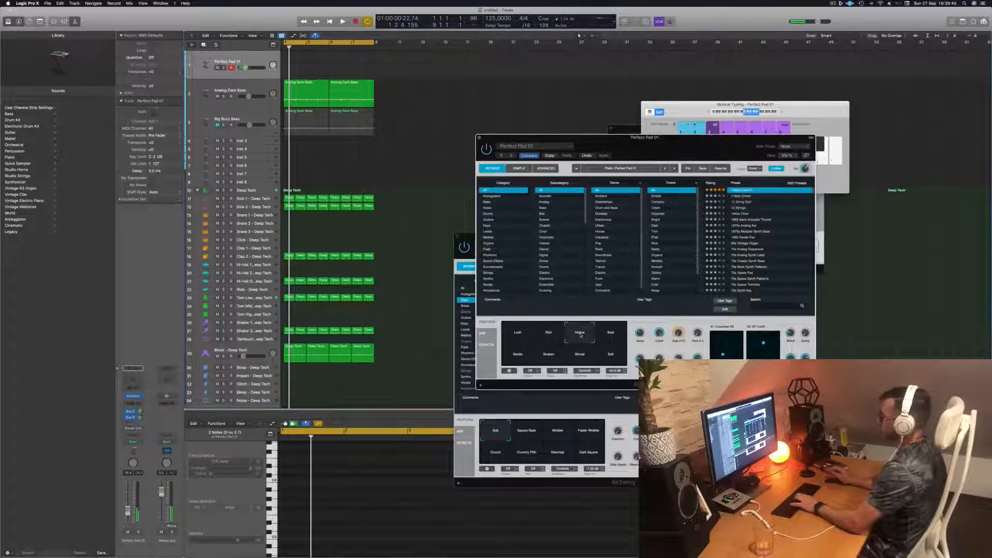
Try the Bold variation, settle on Lush for Perfect Pad 01, and rearrange the Musical Typing and synth windows so both stay reachable
click(610, 333)
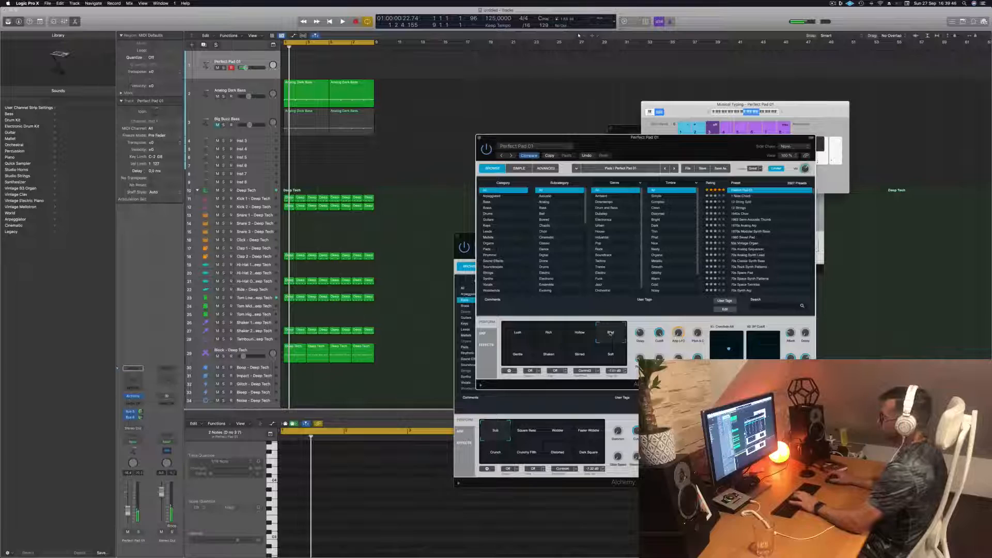
click(514, 336)
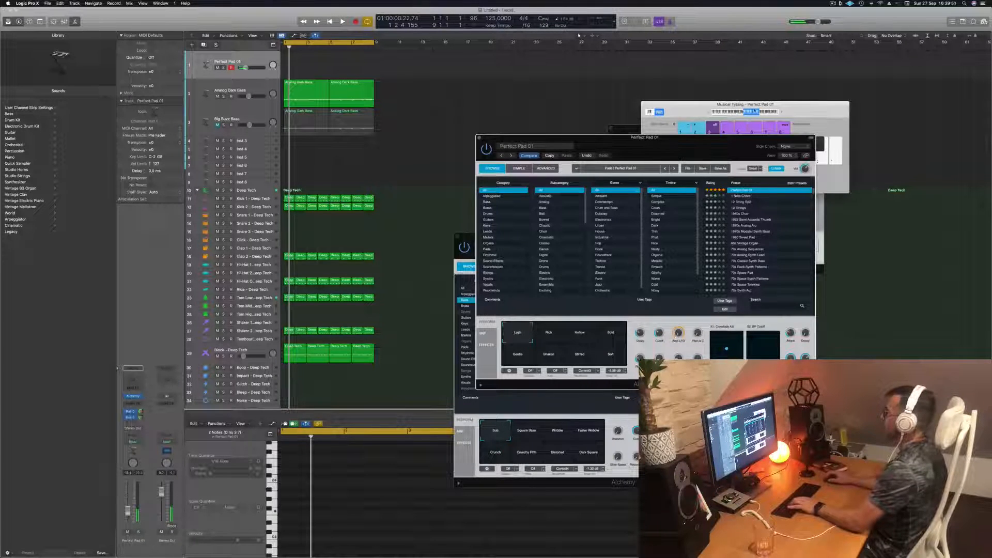
click(741, 113)
drag(797, 108, 805, 105)
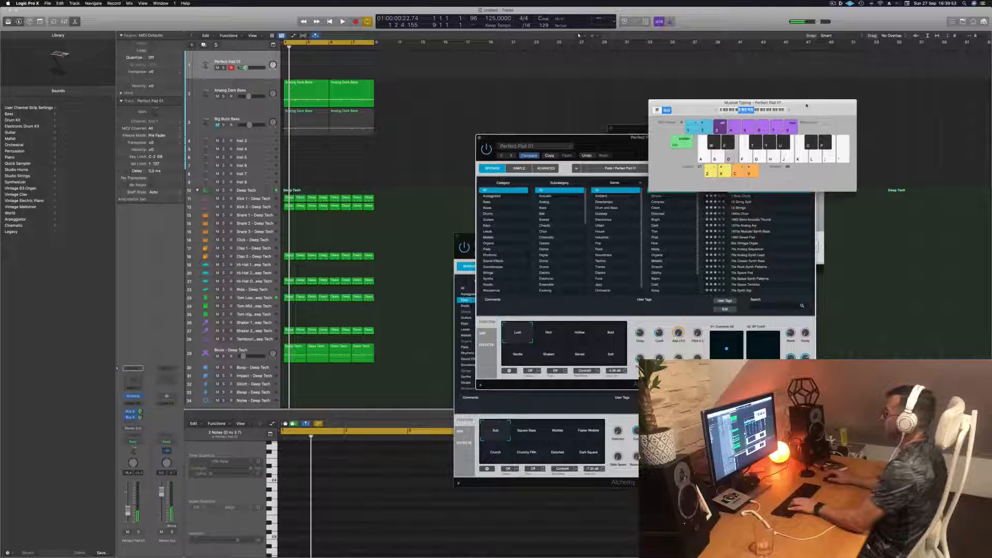
drag(603, 138, 736, 172)
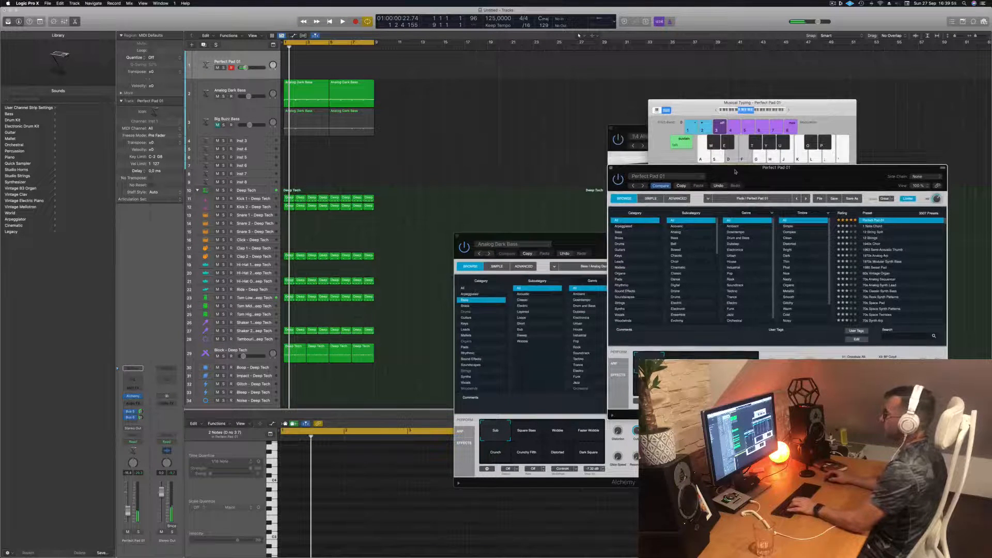
Rehearse the pad note an octave higher over the playing loop and record it repeatedly on Perfect Pad 01 from the loop's start
key(space)
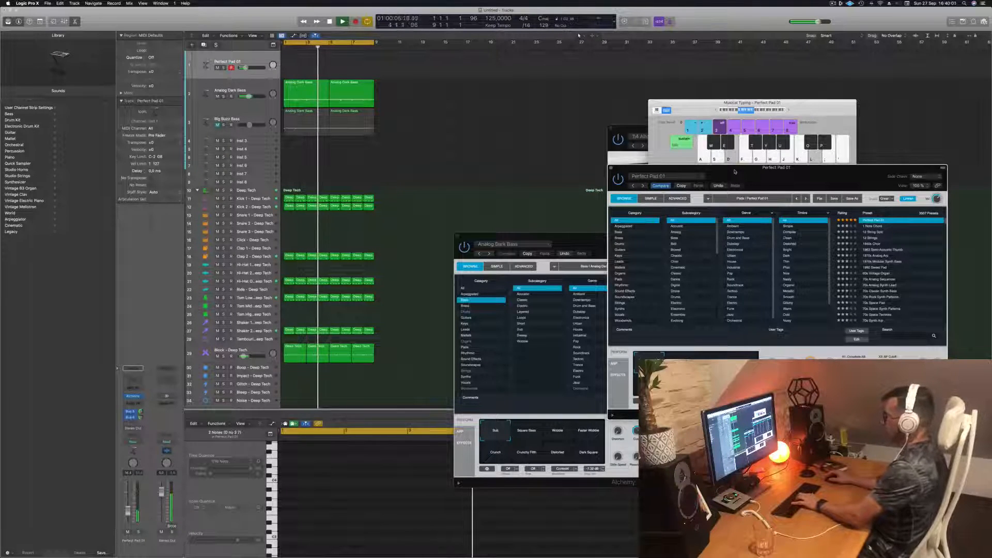
click(788, 110)
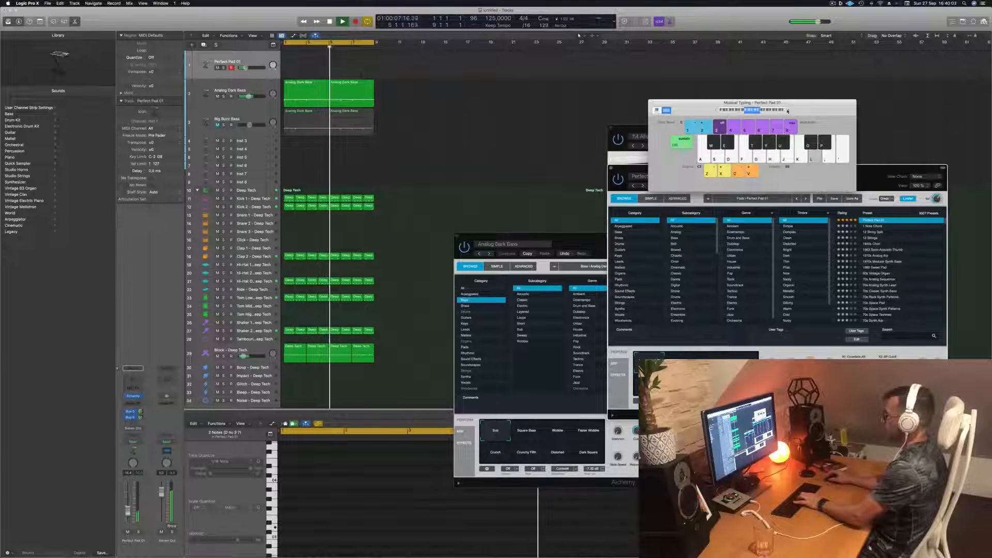
key(l)
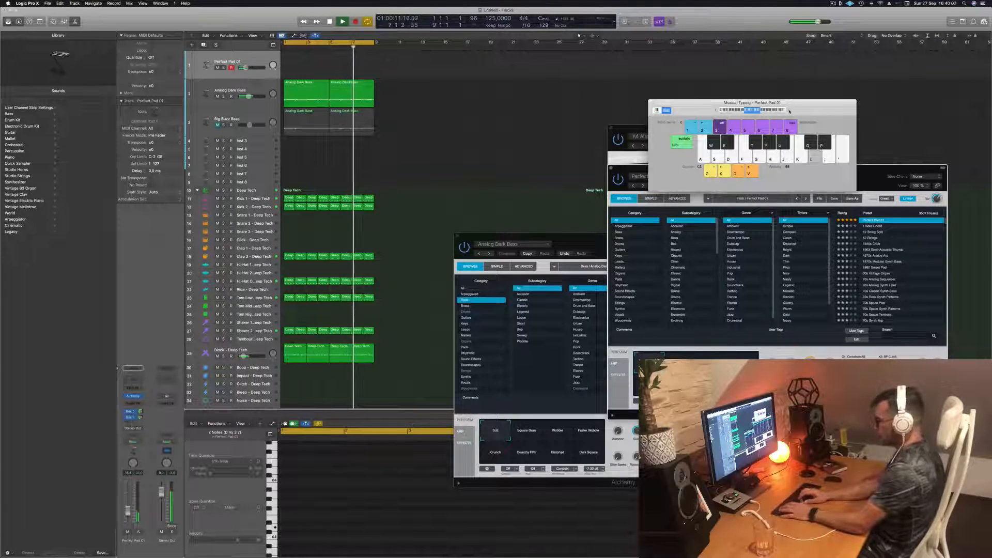
key(r)
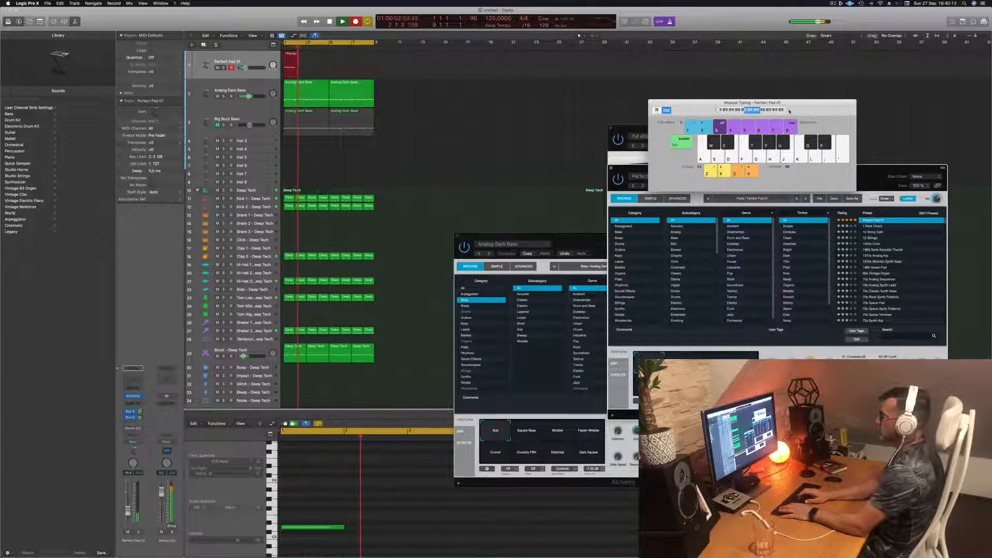
key(l)
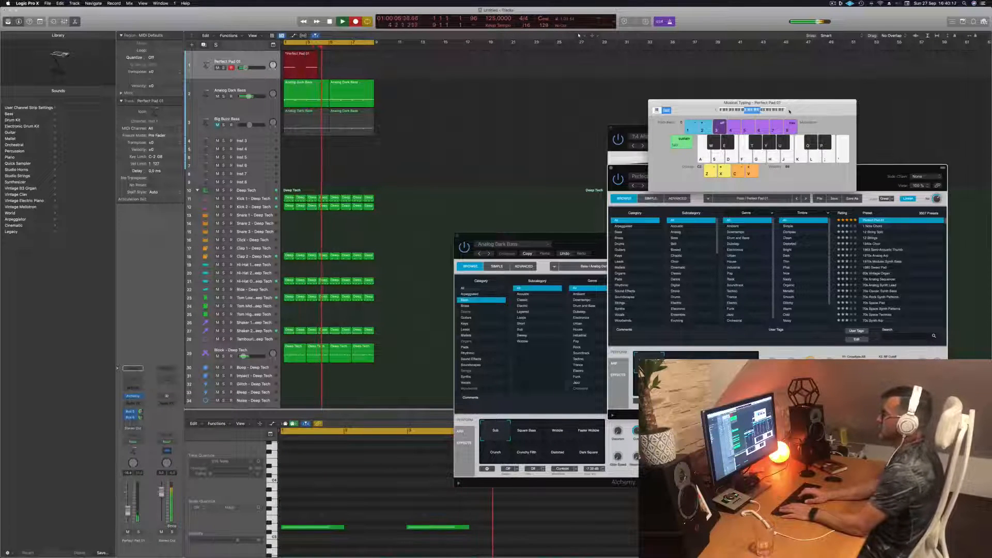
key(l)
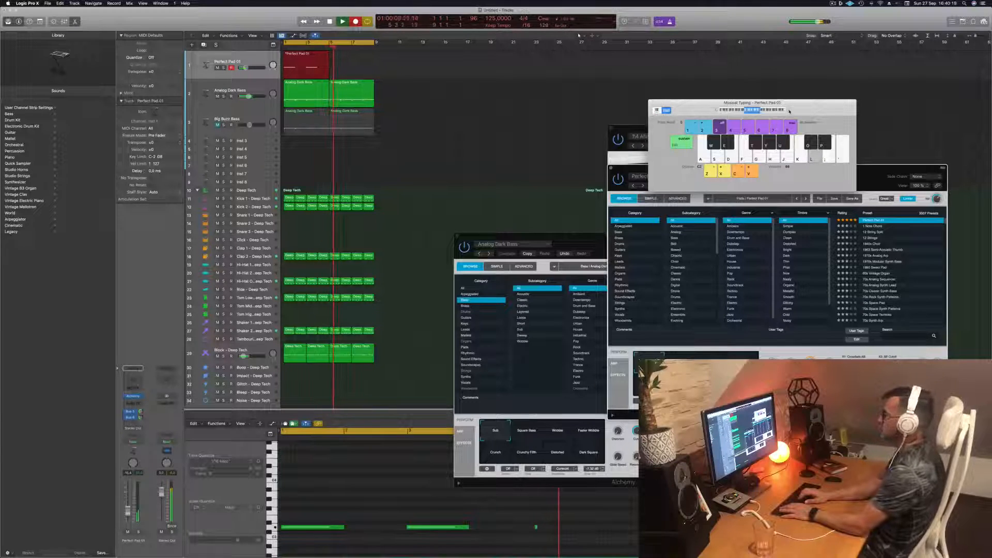
key(space)
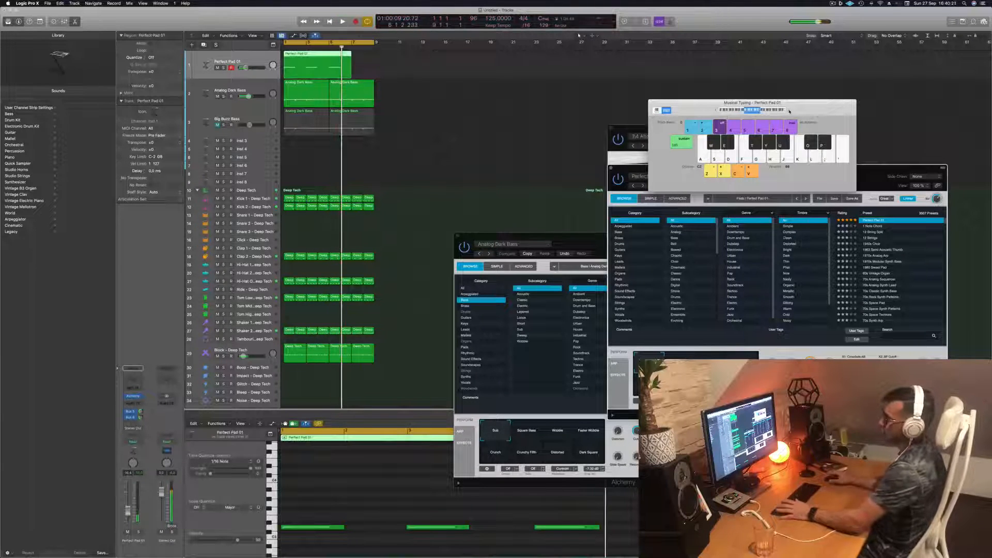
Select all recorded pad notes in the piano roll, quantize them to 1/16 notes and briefly check playback
click(377, 505)
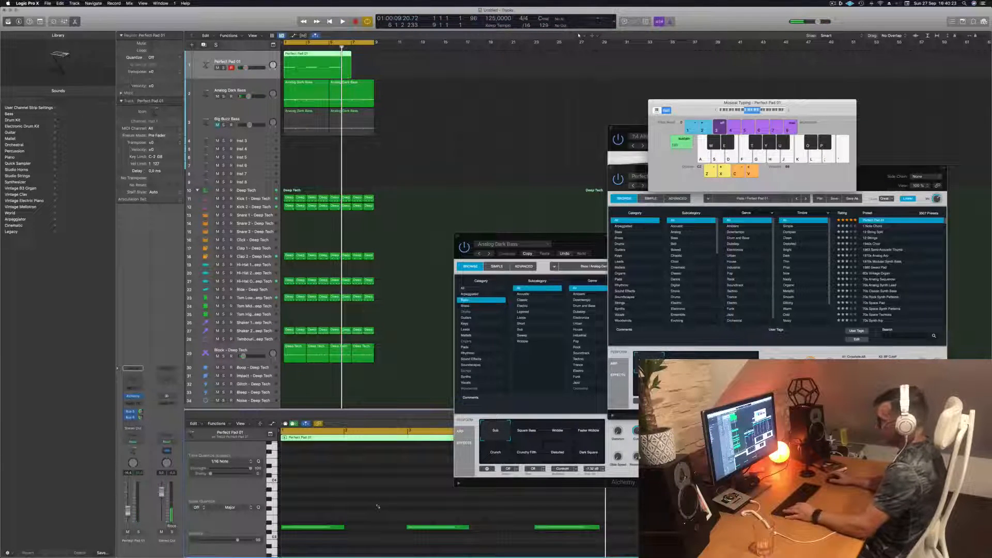
key(super+a)
key(space)
key(space)
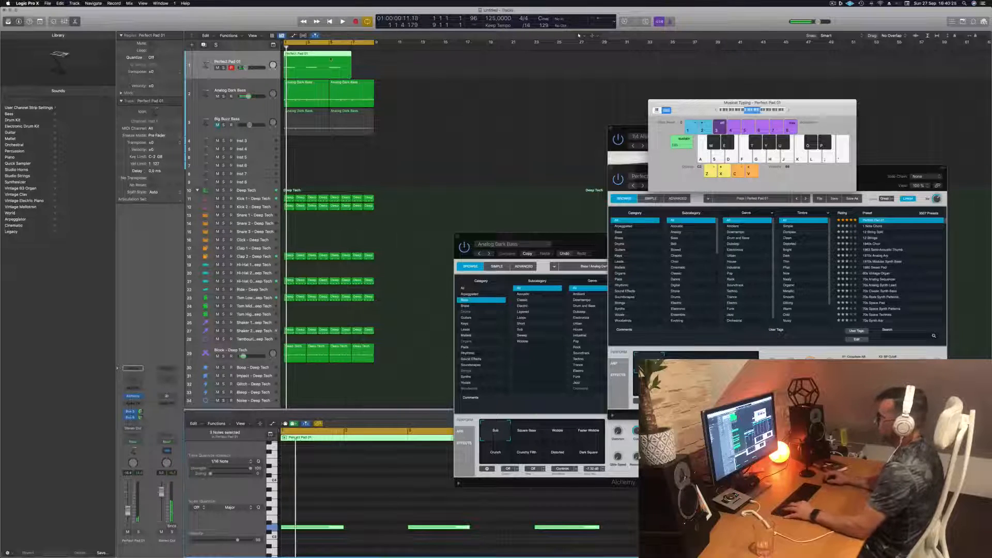
Trim the pad region to its first four bars, copy it to bar 5 and play the loop
super+double_click(330, 59)
key(Delete)
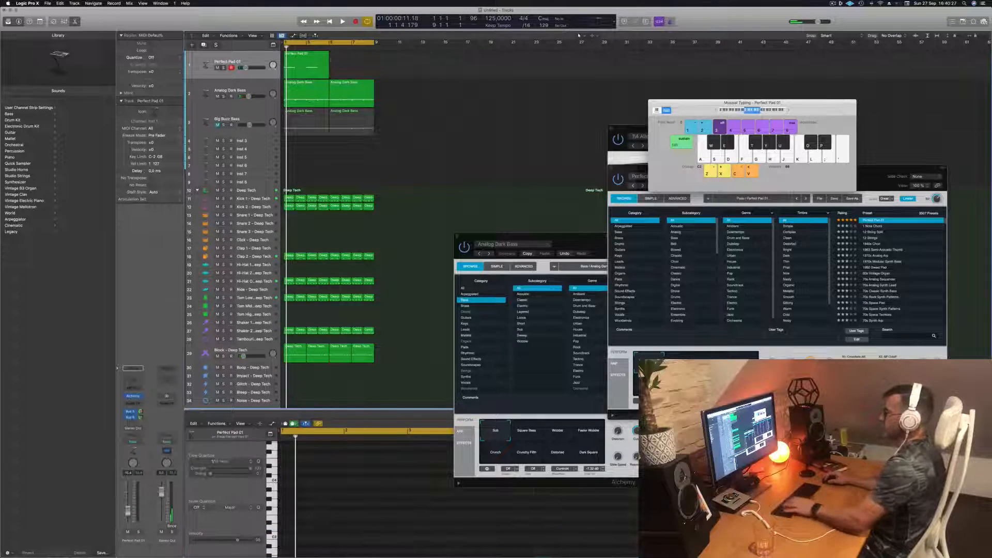
drag(297, 58, 341, 58)
key(space)
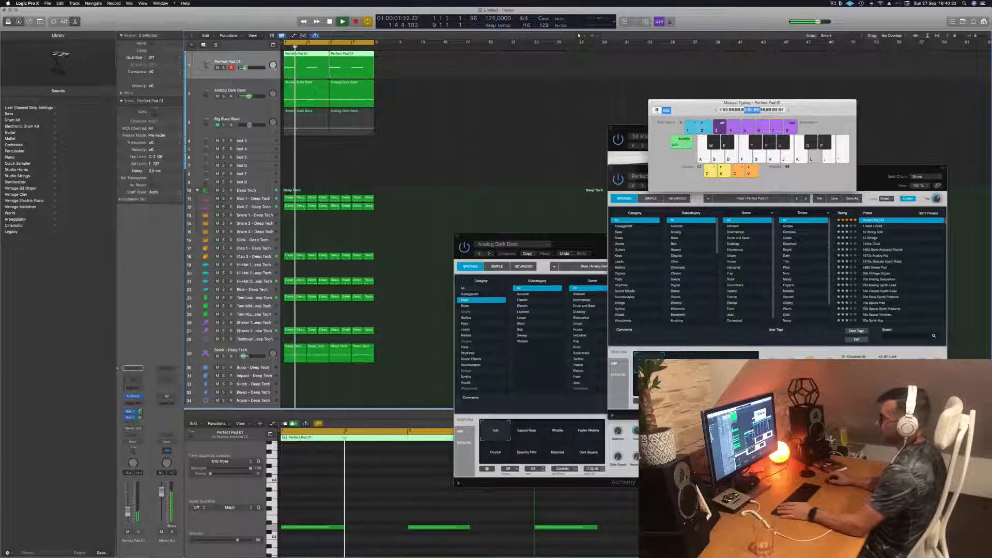
click(426, 204)
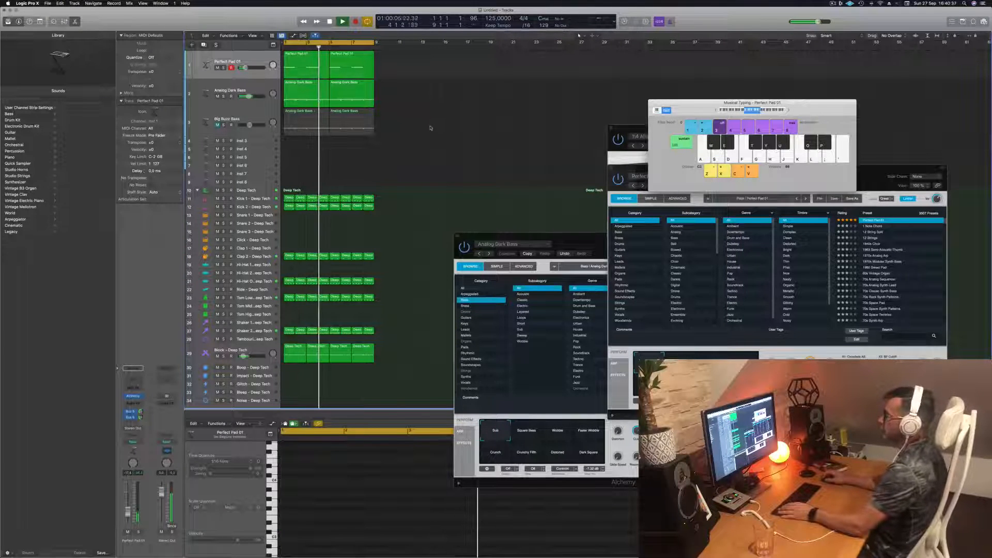
Audition the Bold, Gentle and Rich variations of Perfect Pad 01 during playback, return to Lush and close the synth window
click(227, 62)
key(Return)
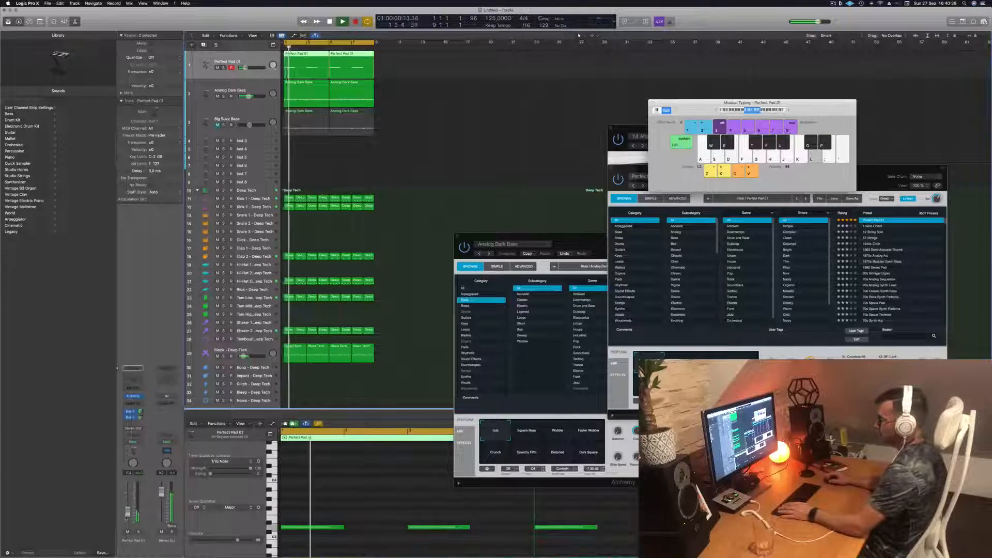
key(Return)
drag(899, 170, 795, 109)
drag(577, 303, 625, 310)
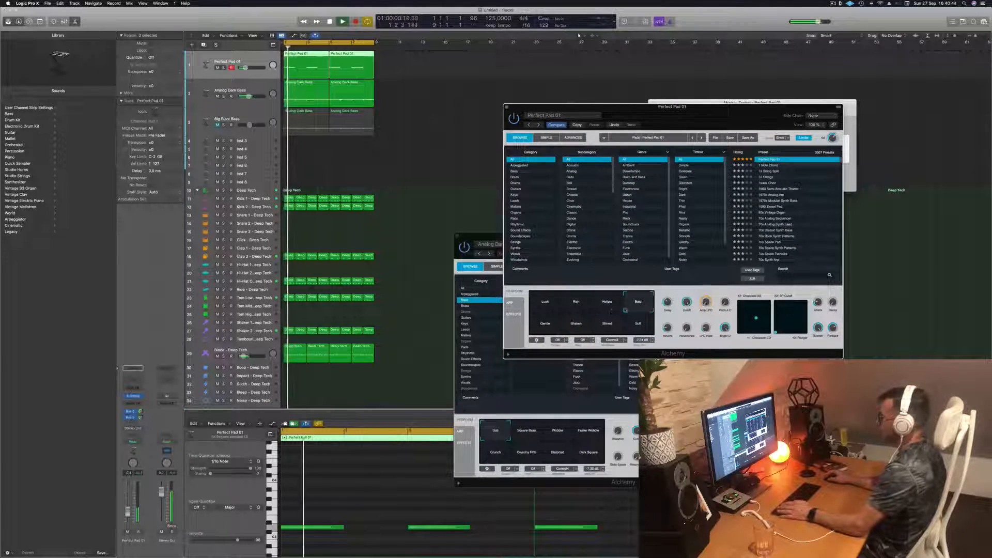
click(543, 326)
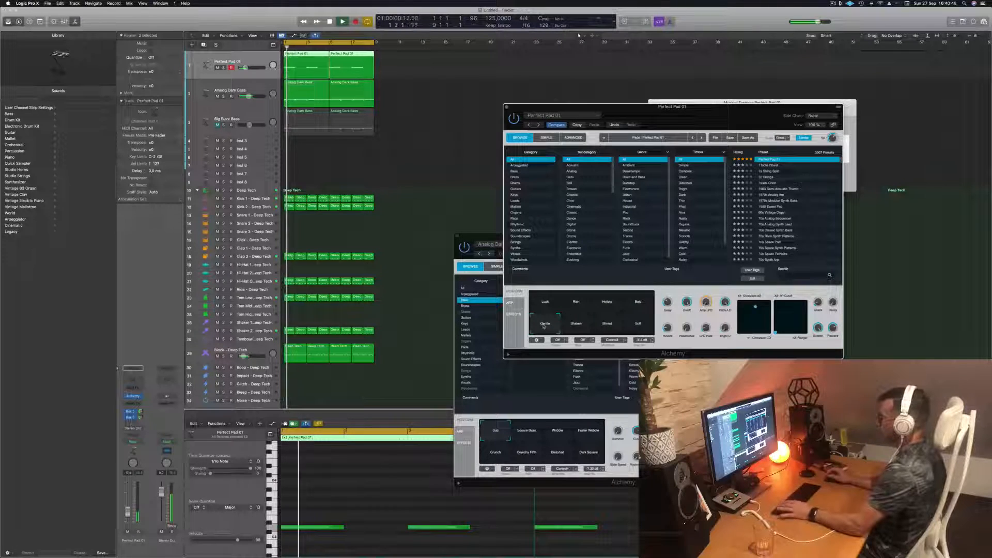
click(576, 302)
click(537, 305)
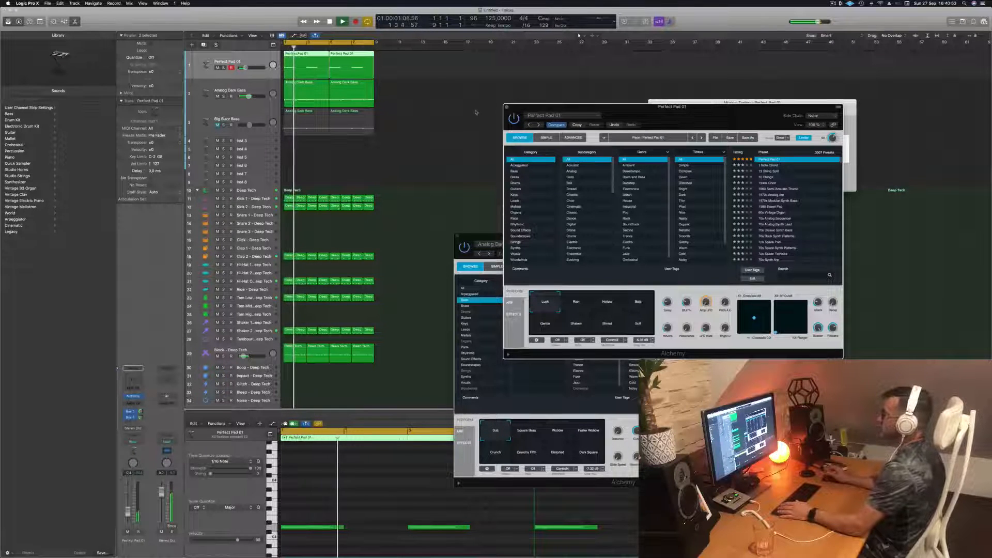
key(super+w)
Copy the first Analog Dark Bass region onto the Inst 3 track at the loop's start and stop playback
scroll(381, 127, down, 1)
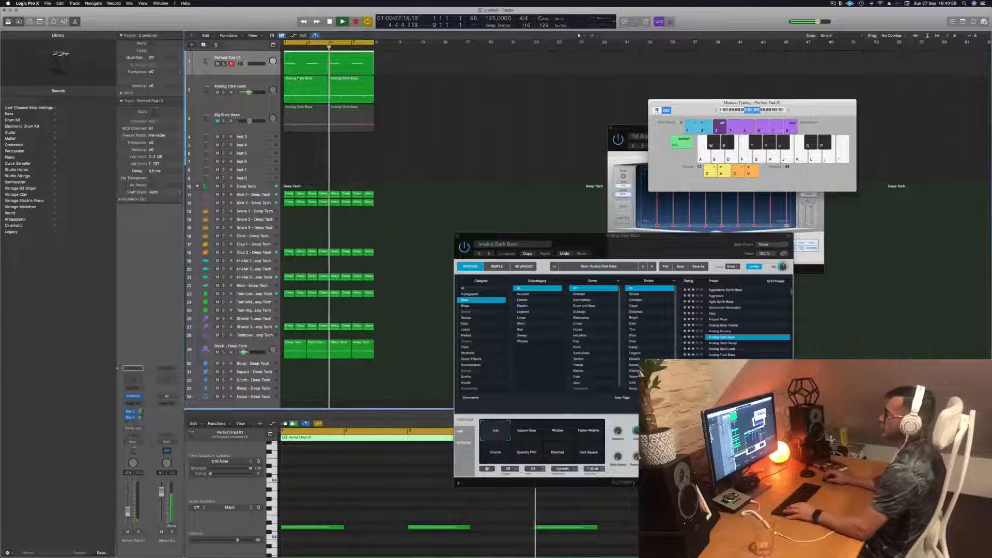
click(298, 84)
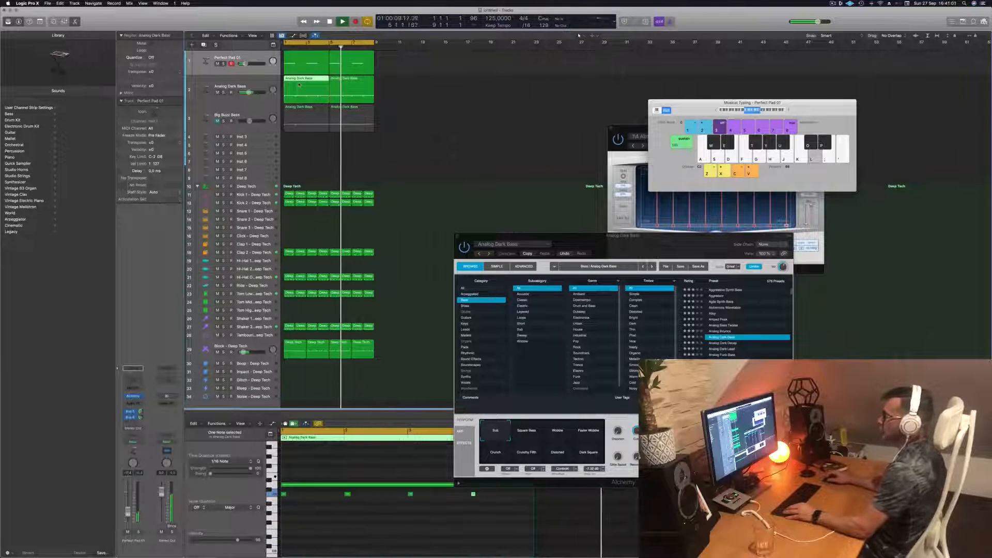
drag(299, 84, 299, 139)
key(space)
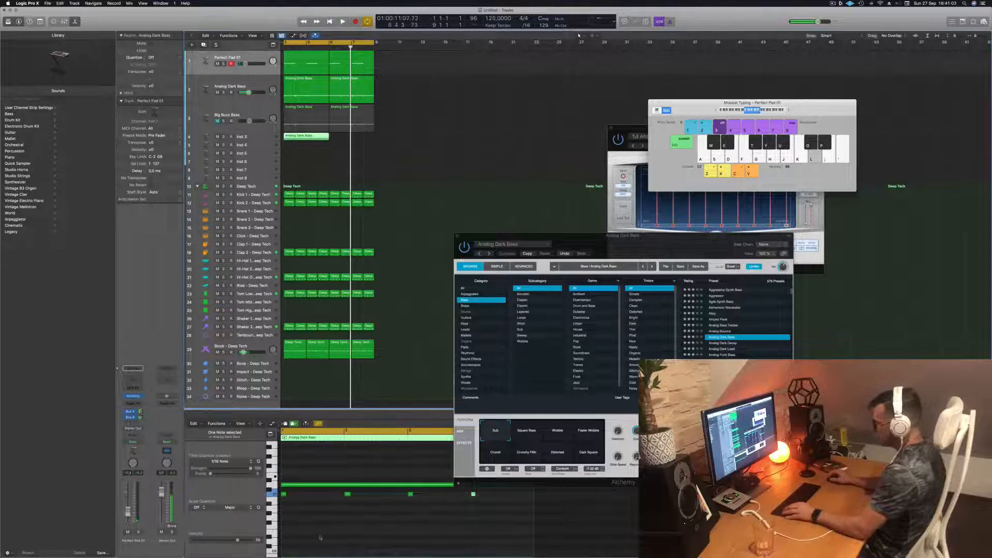
Reduce the copied region to two short stacked notes, move them to bar 2 and play the loop
scroll(428, 476, down, 2)
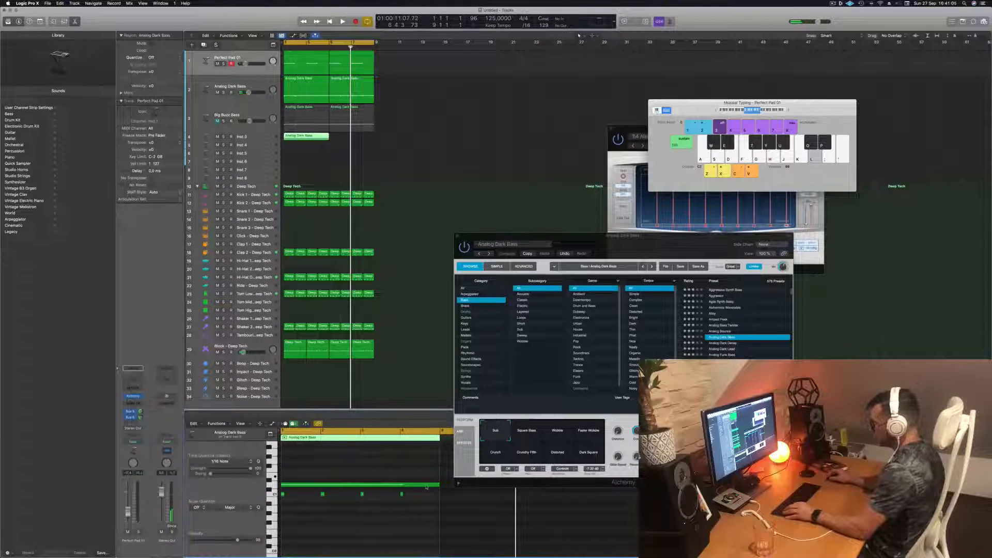
drag(438, 485, 431, 511)
scroll(298, 495, up, 1)
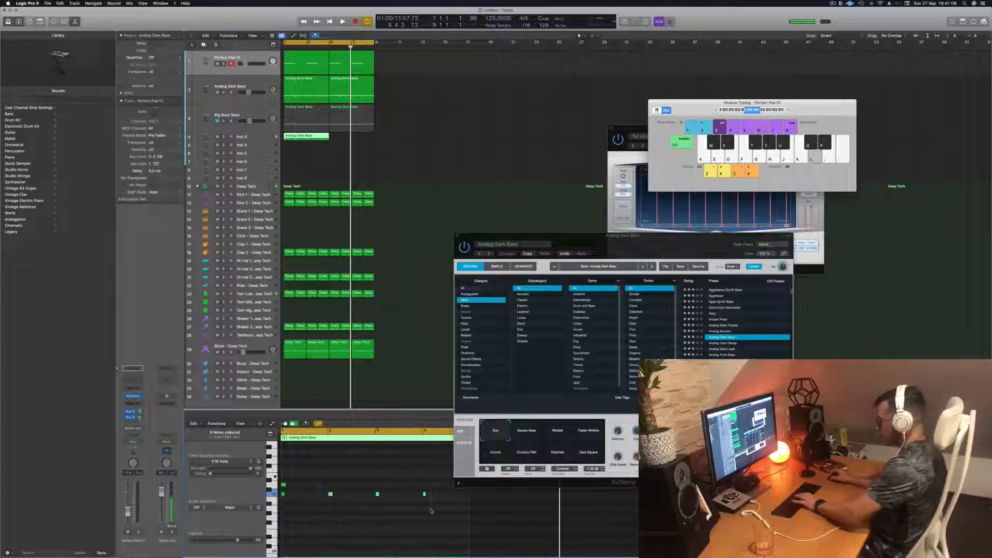
drag(331, 468, 278, 512)
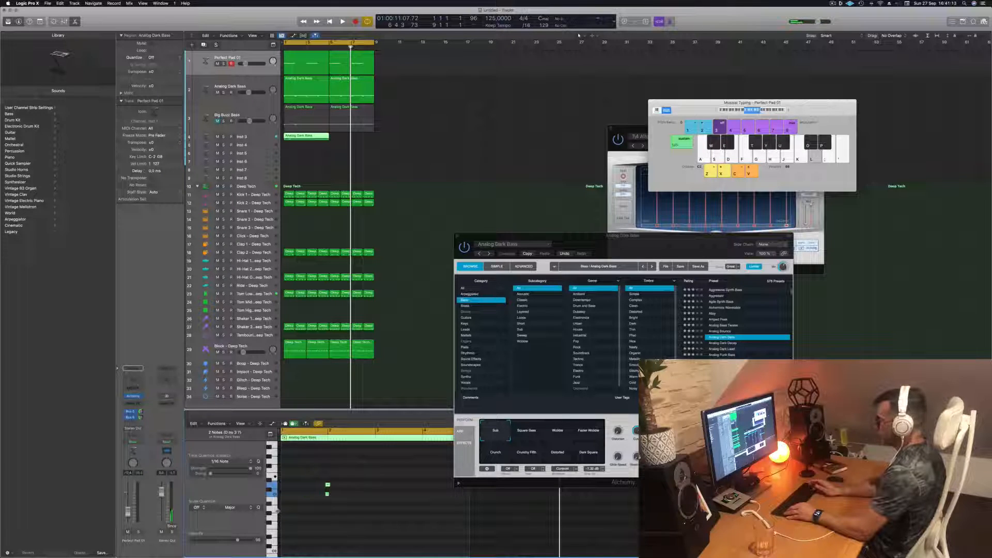
key(space)
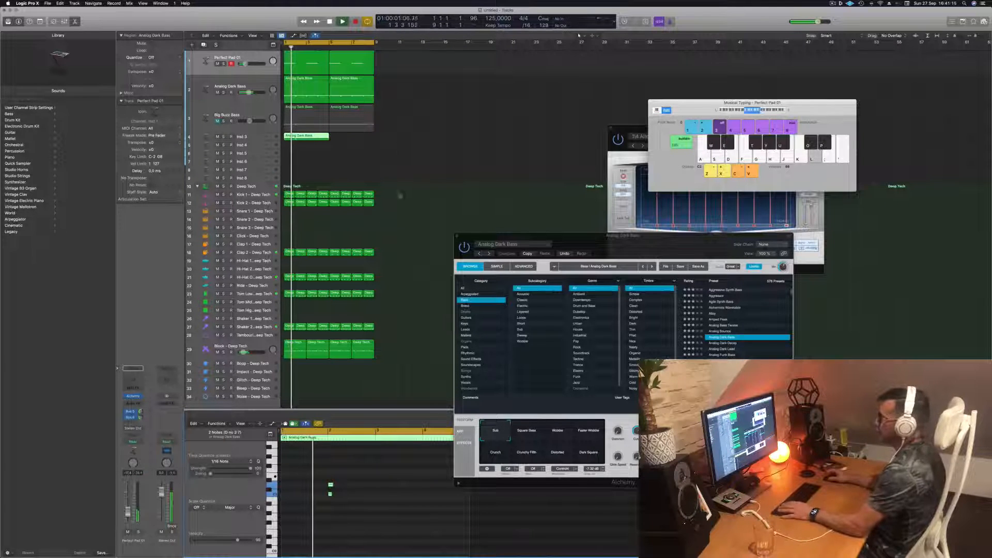
Trim the Inst 3 region to its first two bars and repeat it to fill the eight-bar loop
click(262, 140)
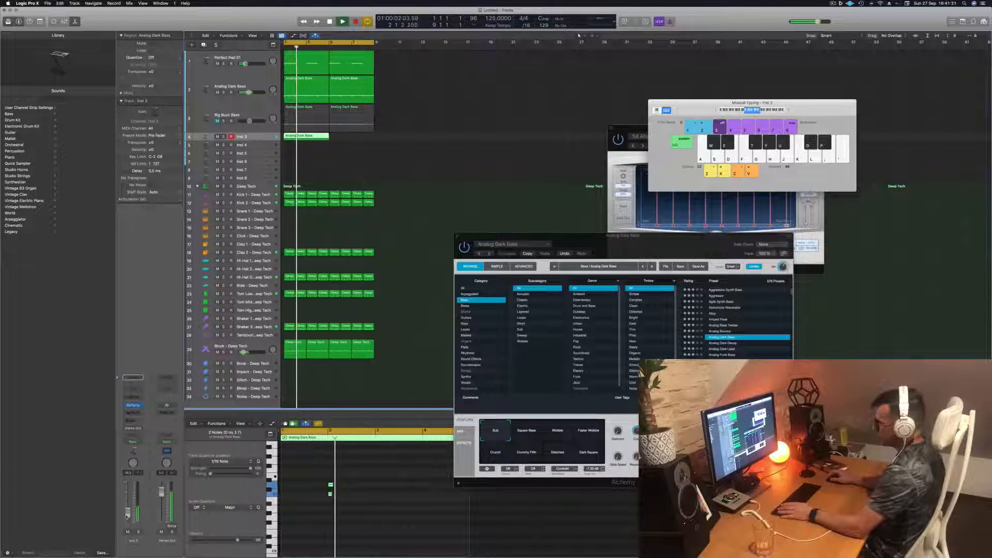
super+double_click(306, 137)
key(BackSpace)
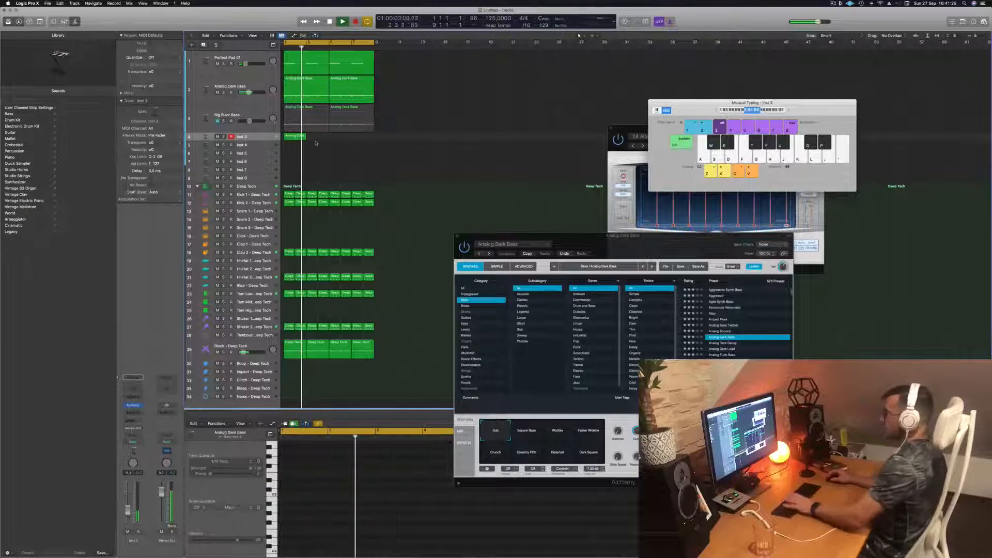
drag(295, 137, 346, 139)
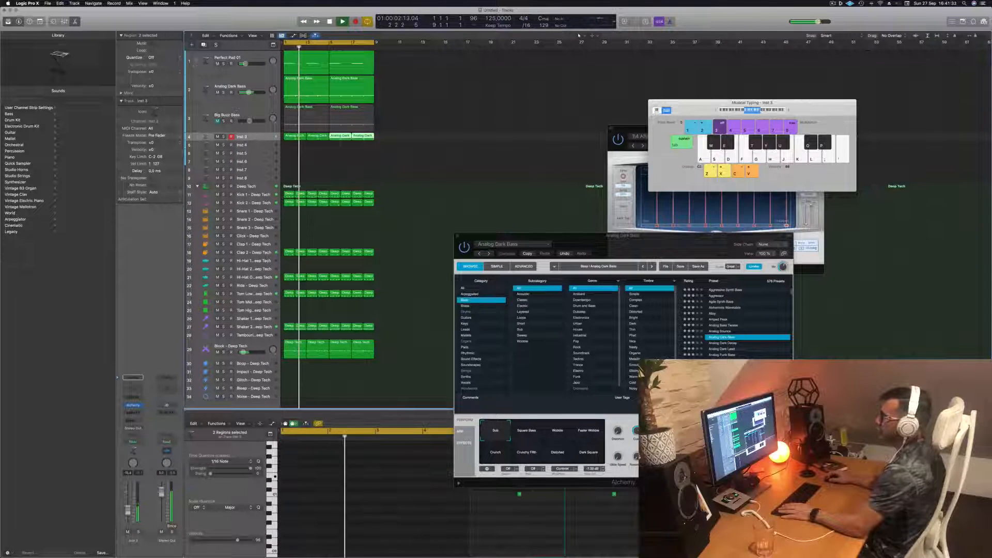
Enlarge the selected Inst 3 track with Track Zoom, open its Alchemy synth and place the window clear of the arrangement
click(40, 22)
click(115, 38)
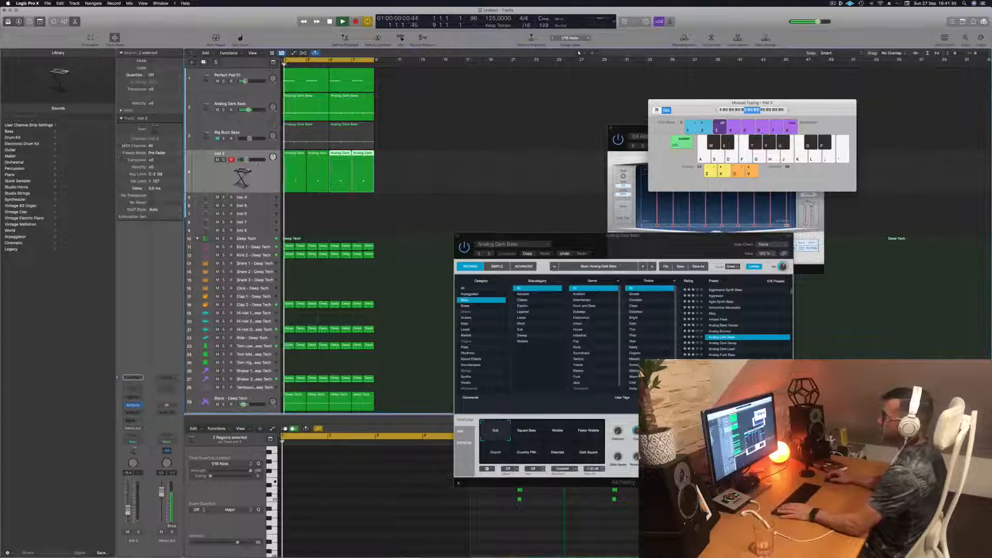
click(133, 406)
drag(497, 91, 623, 92)
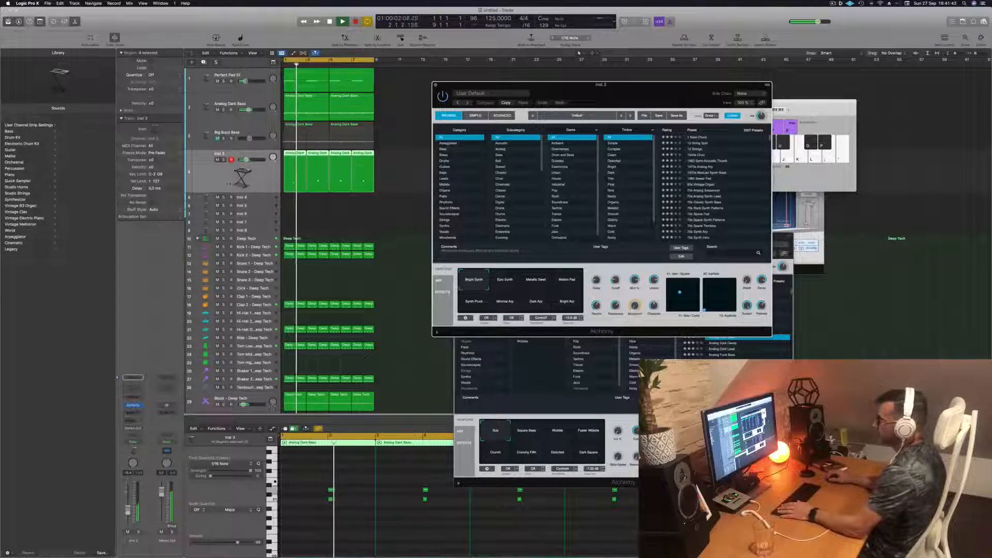
Replay the loop from the start and switch the Inst 3 Alchemy sound to the Motion Pad variation
key(Return)
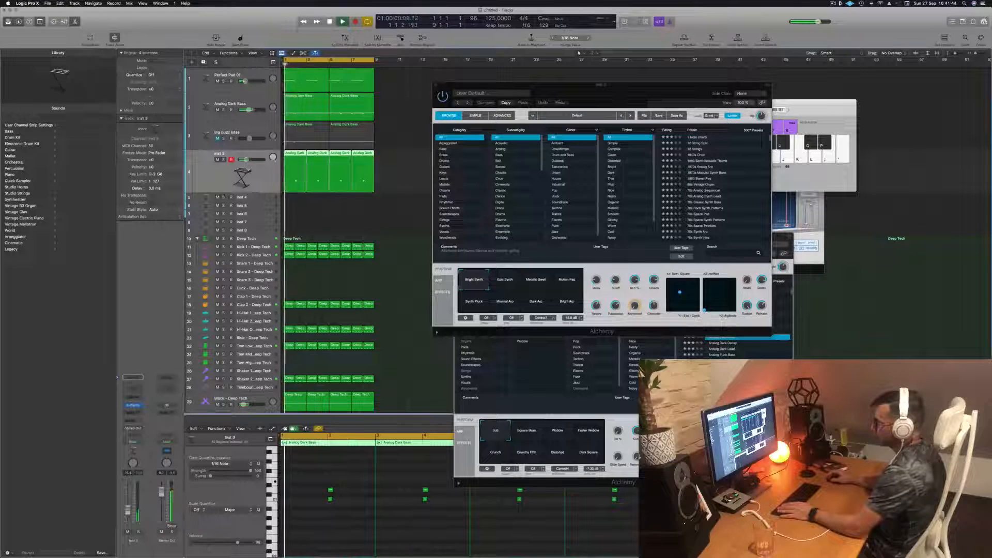
click(133, 406)
click(133, 406)
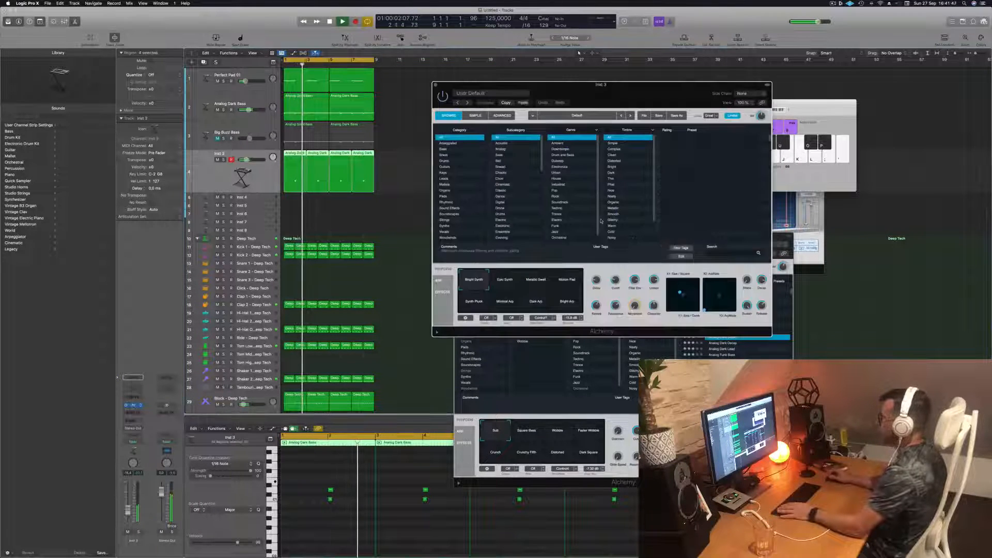
click(569, 283)
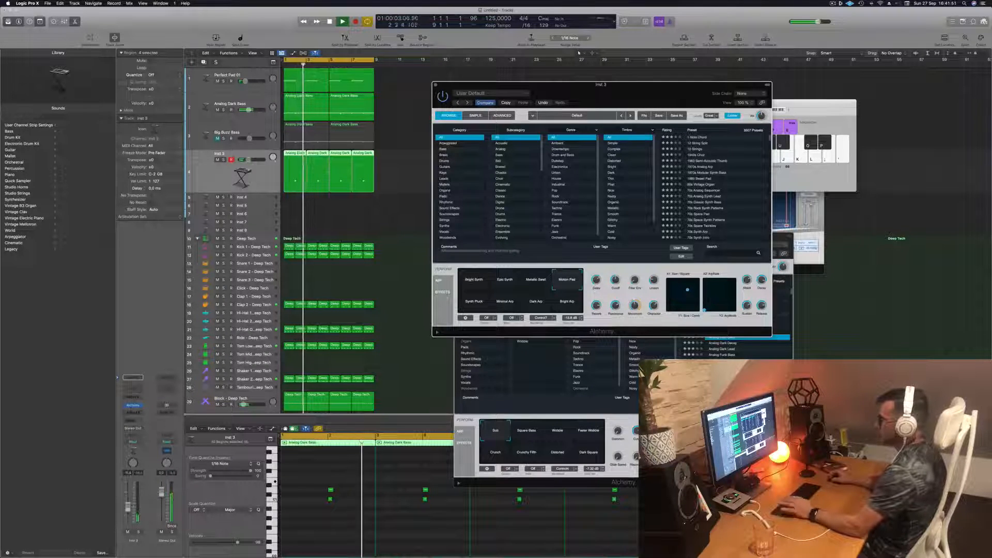
Add sends to Bus 5 and Bus 6 on the Inst 3 channel strip
click(133, 420)
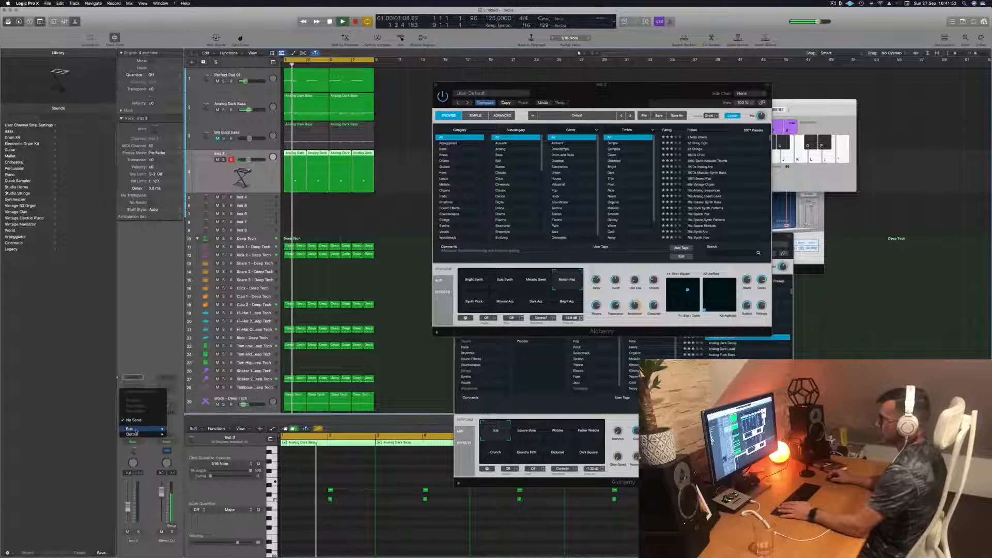
mouse_move(129, 429)
click(191, 369)
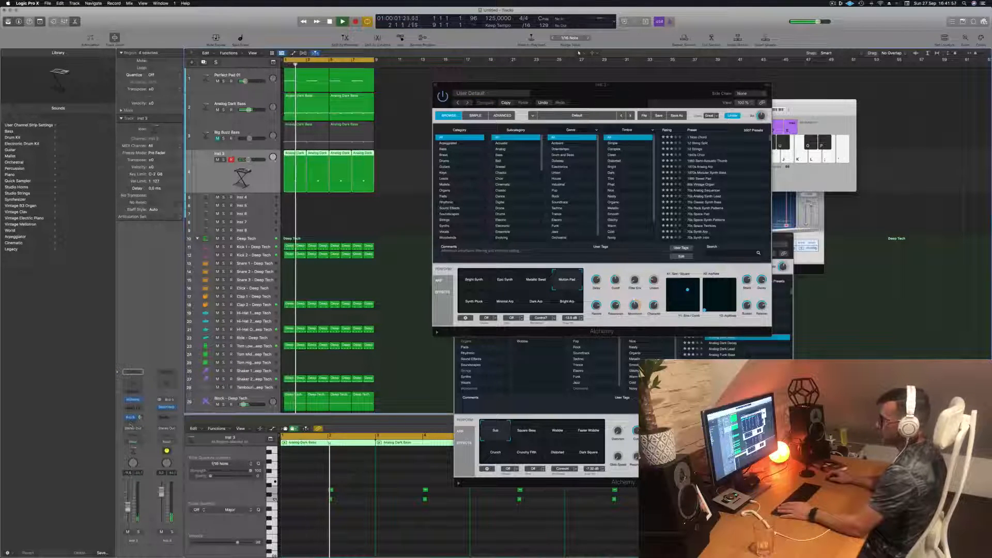
click(133, 423)
mouse_move(132, 430)
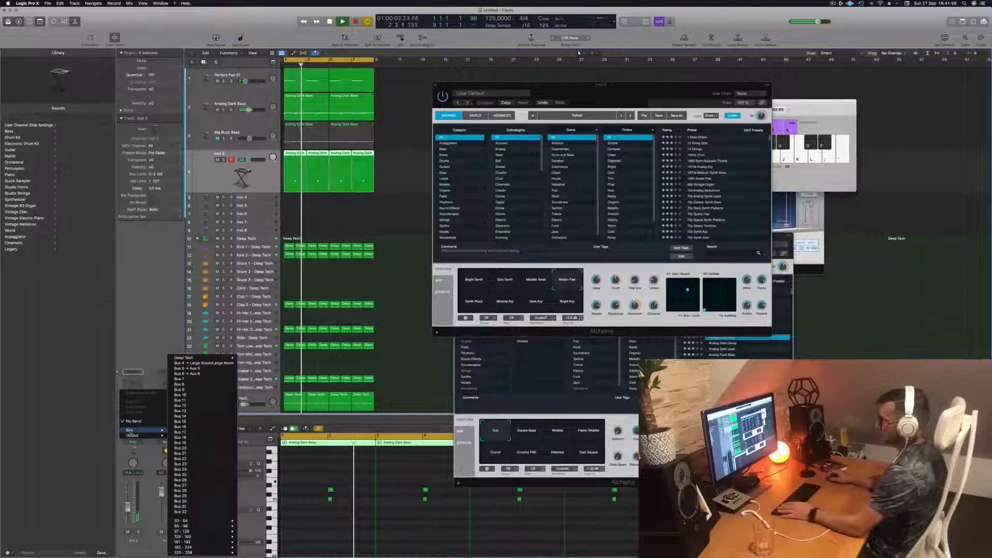
click(190, 374)
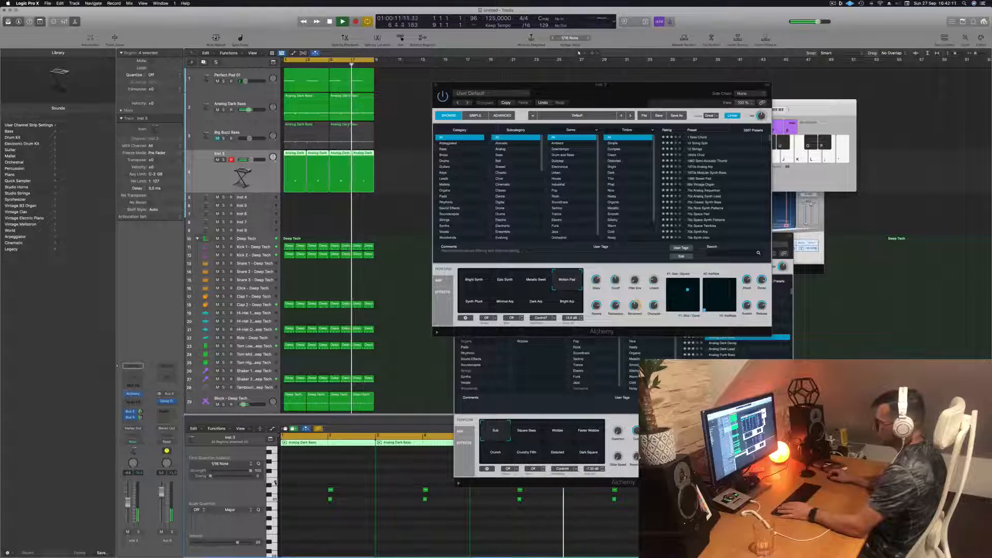
Try adding copies of the four upper notes at a higher pitch in the Inst 3 regions, play the loop and undo the change
key(super+Left)
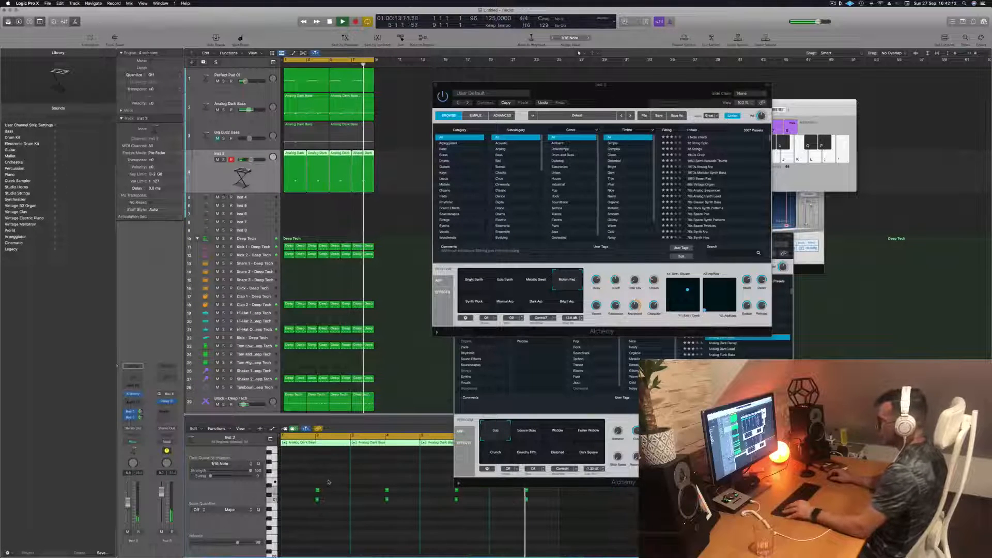
key(super+Left)
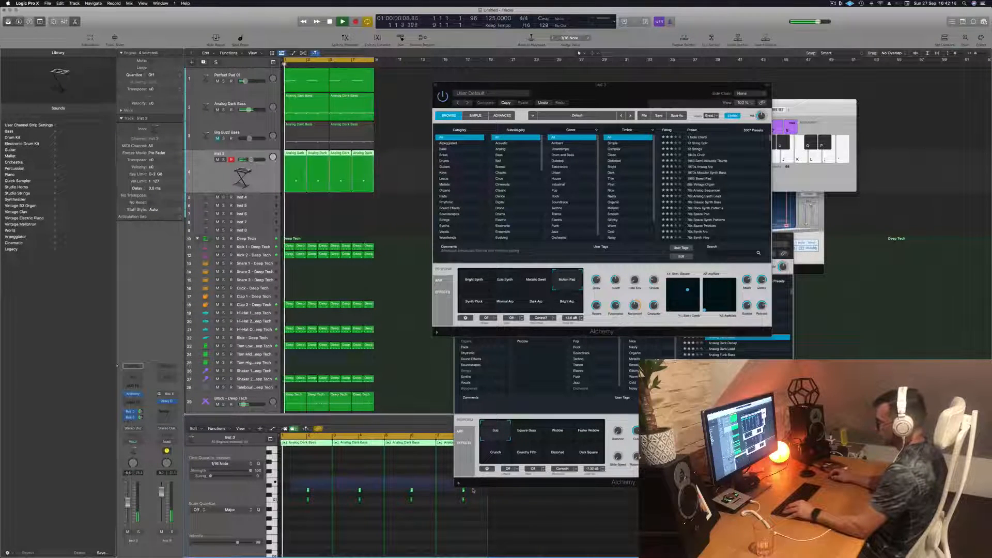
drag(473, 490, 309, 481)
key(space)
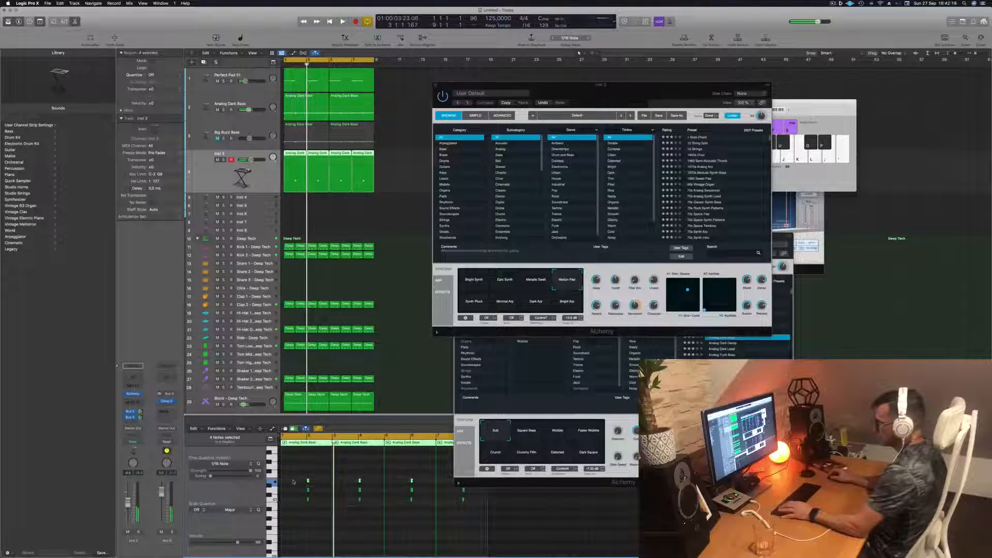
key(space)
key(super+Right)
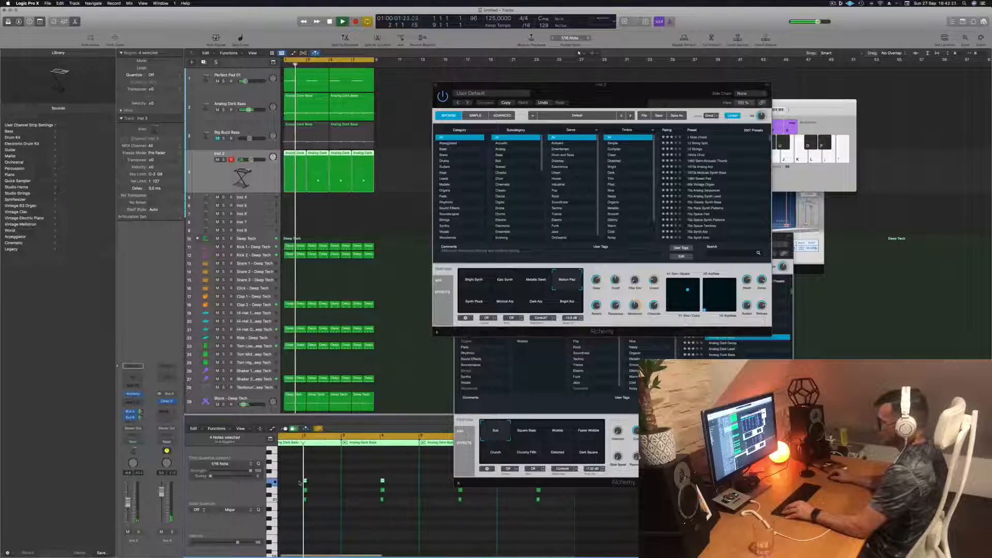
key(super+Left)
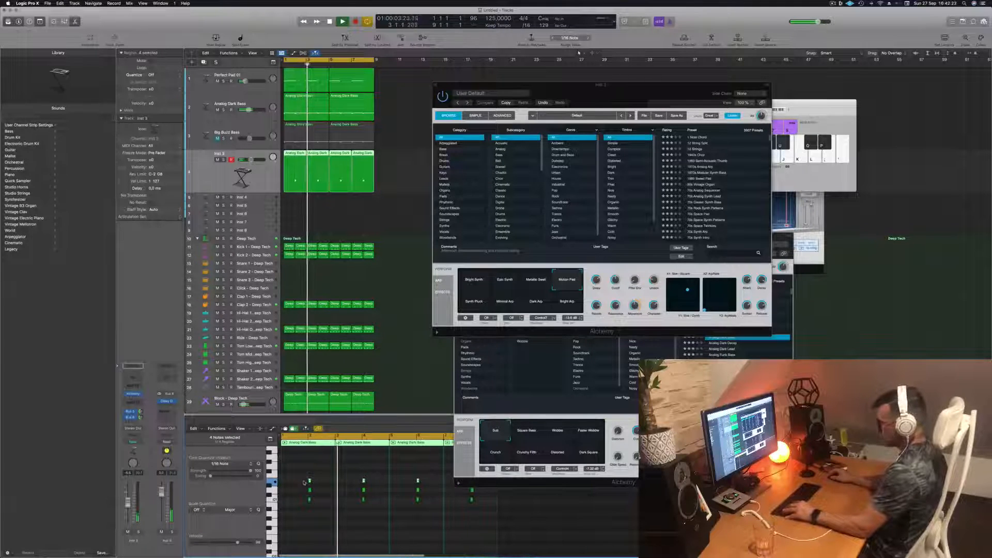
key(super+z)
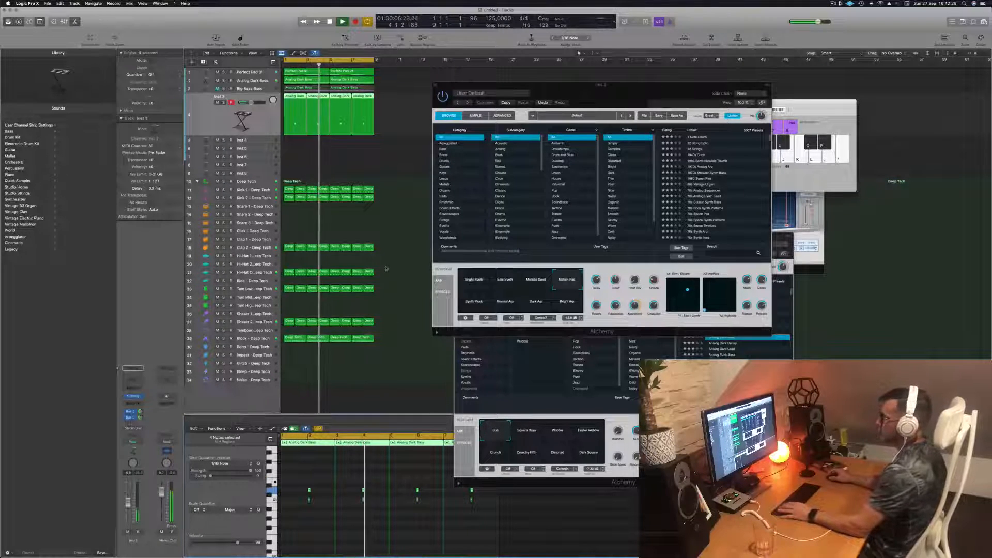
Replay the loop from the start and audition the Bright Arp and Synth Pluck variations of the Inst 3 Alchemy sound
key(Return)
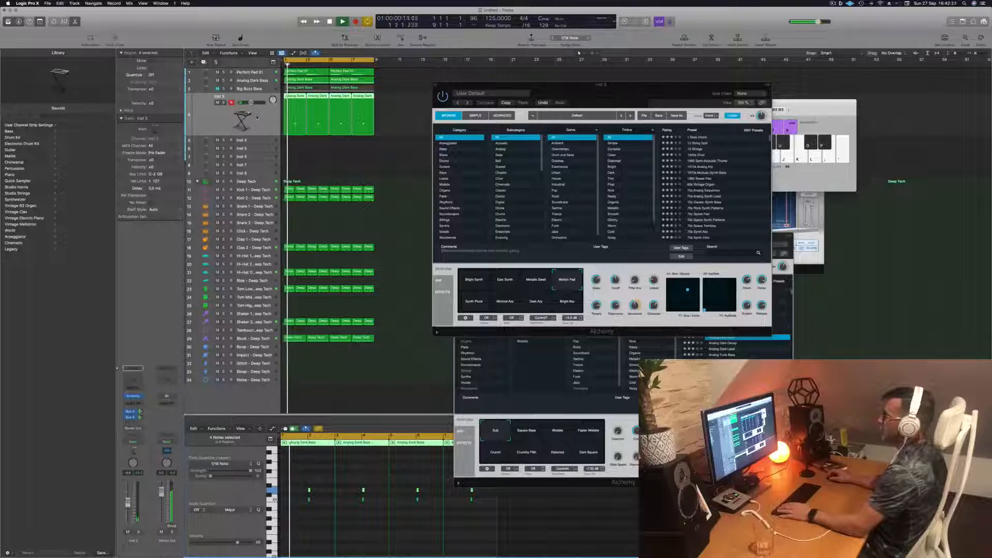
click(567, 304)
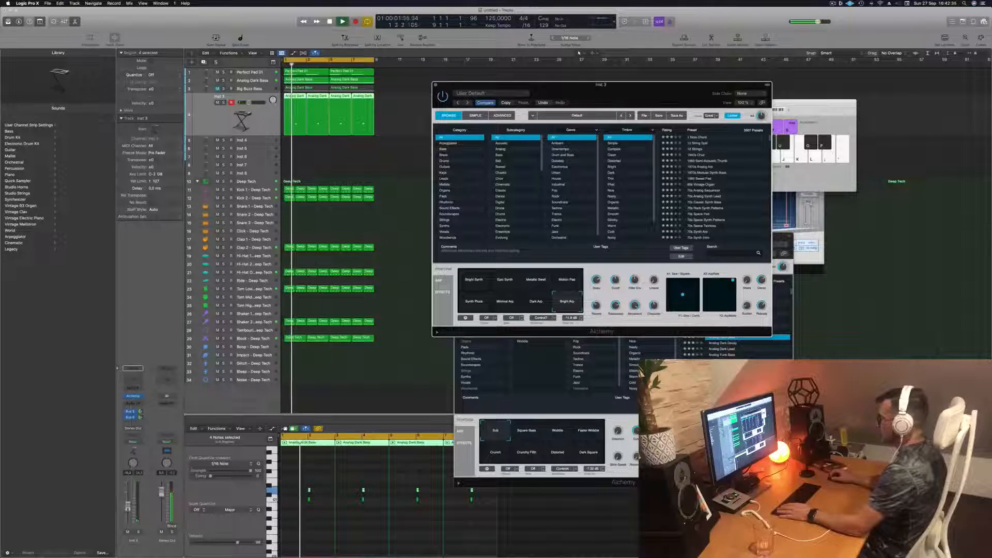
click(474, 300)
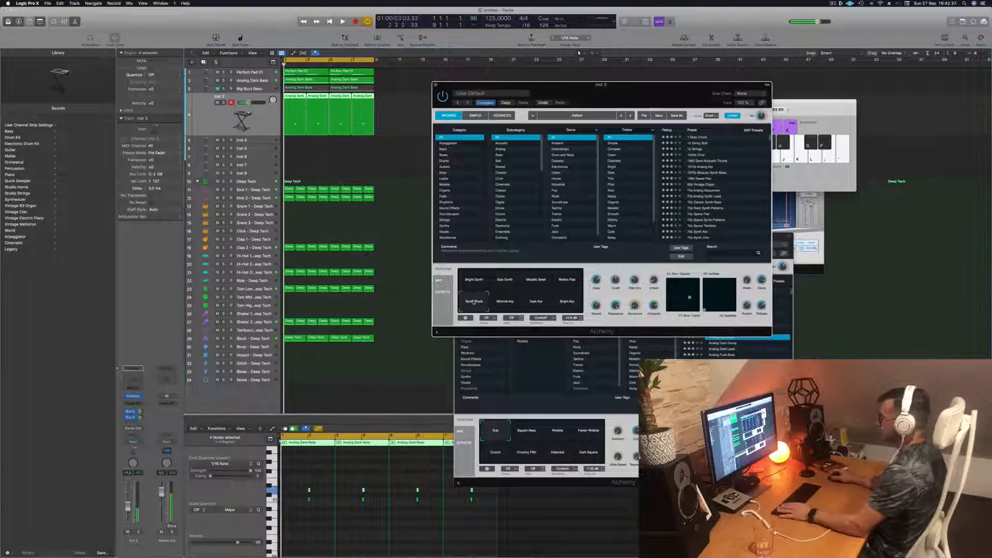
key(space)
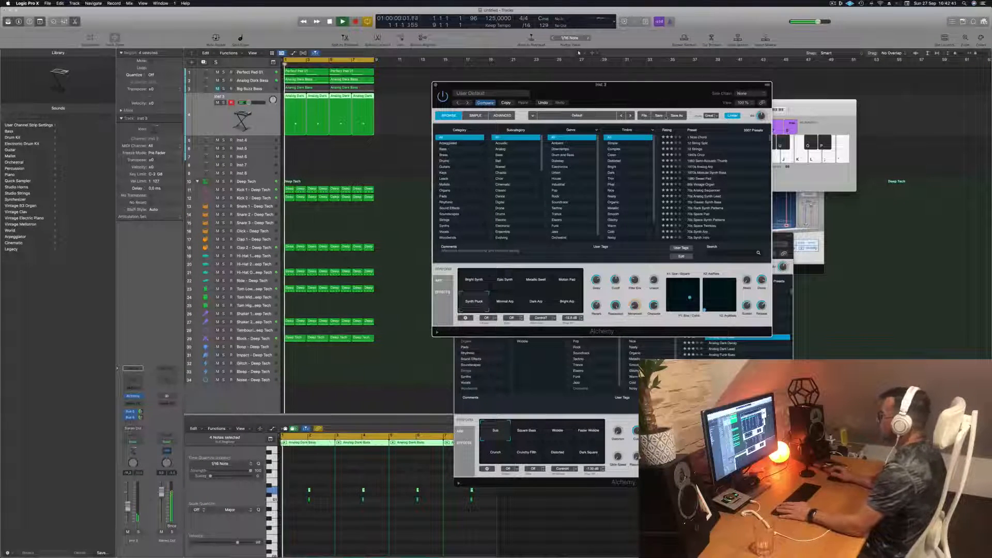
Audition the 1 Note Chord preset in Alchemy with the track volume slightly lowered, and switch to 12 String Split
click(697, 138)
drag(667, 94, 649, 84)
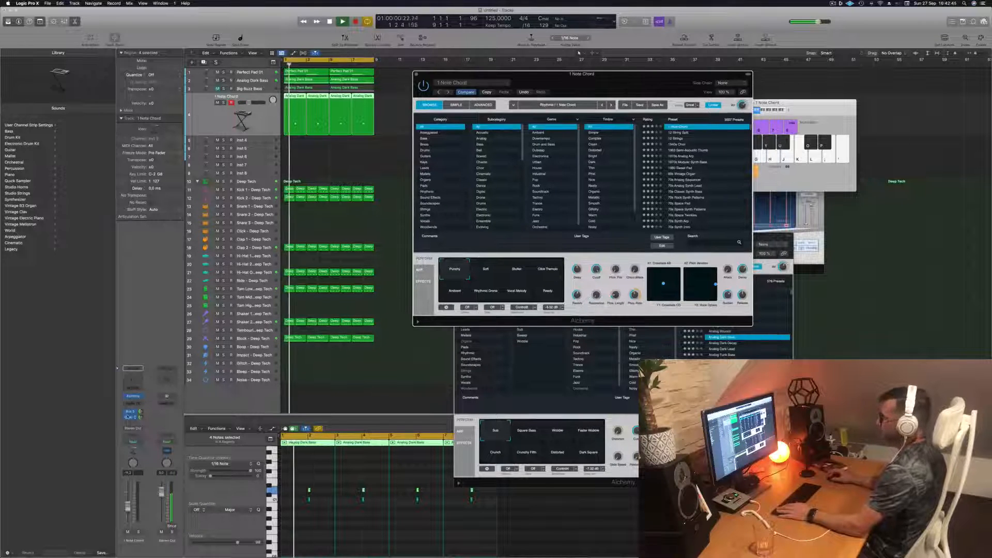
drag(248, 102, 246, 103)
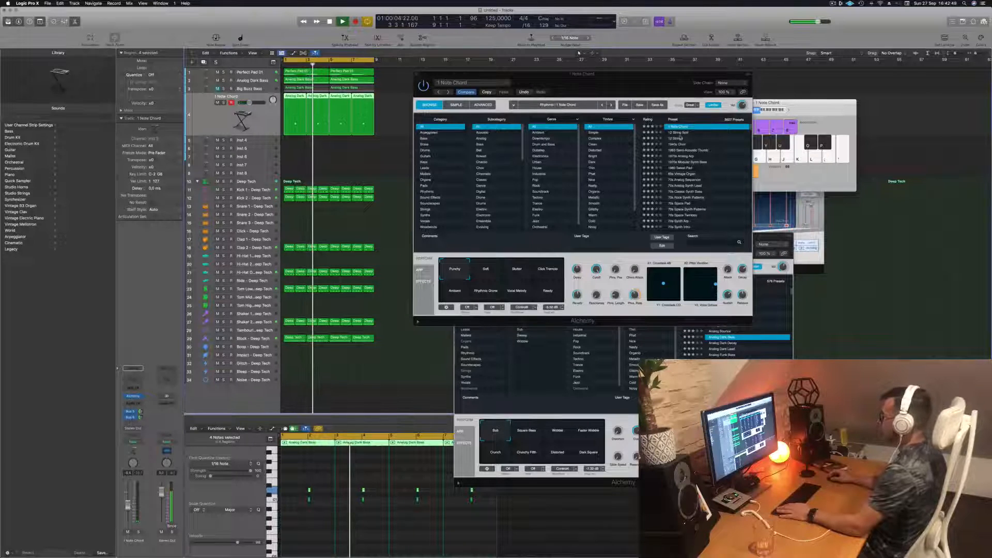
click(679, 132)
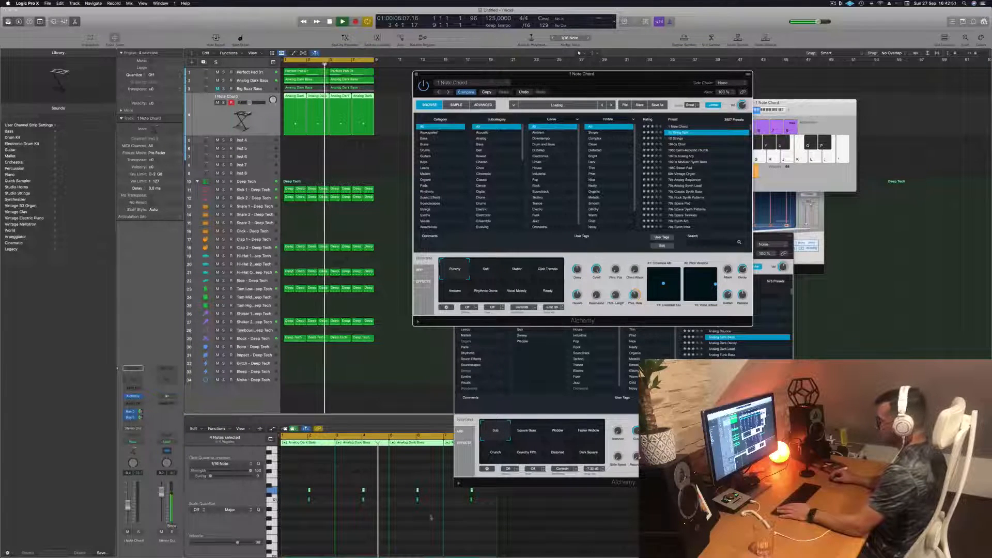
Select all eight notes of the synth part in the Piano Roll and lengthen them slightly
click(305, 481)
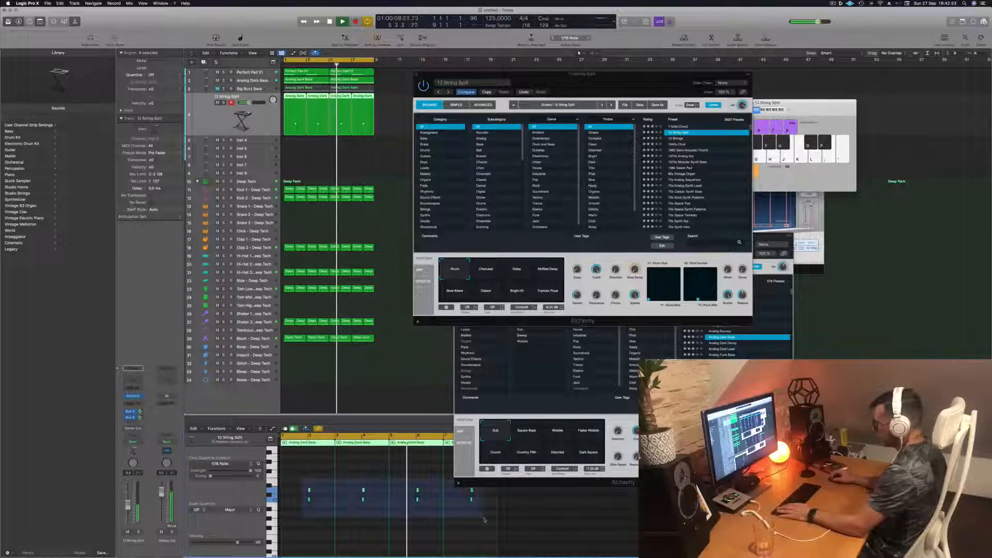
click(472, 499)
drag(473, 501, 477, 500)
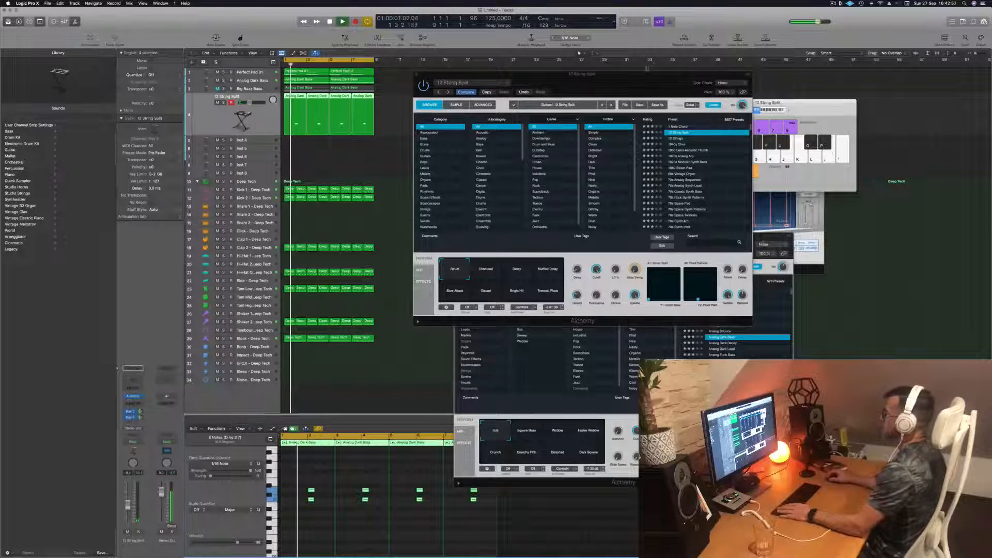
Load the 1963 Semi-Acoustic Thumb preset in Alchemy and briefly solo its track to hear it alone
drag(631, 78, 609, 77)
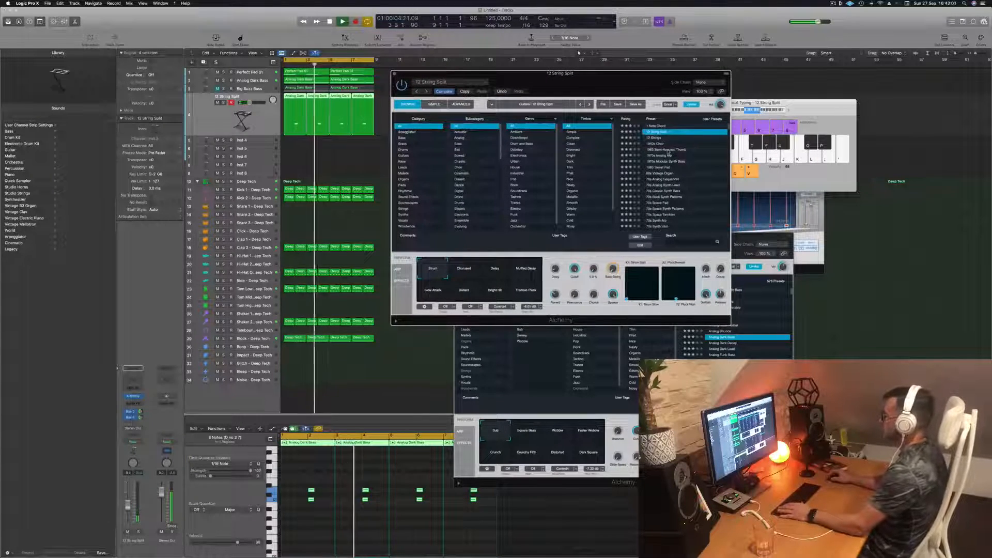
click(668, 150)
drag(587, 78, 651, 73)
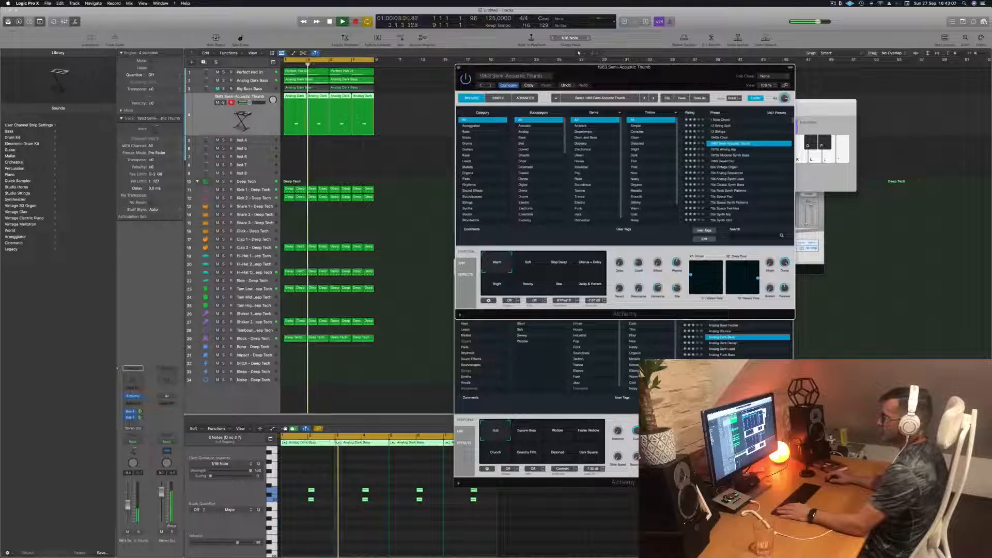
click(223, 102)
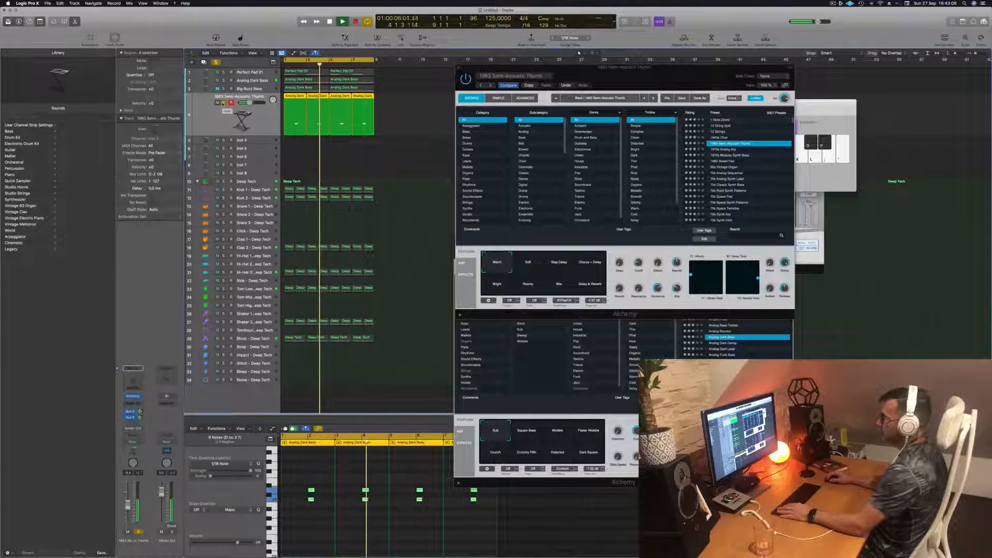
click(223, 103)
Switch the Alchemy preset to 1970s Modular Synth Bass and replay the loop from the start
key(Return)
click(728, 157)
click(729, 155)
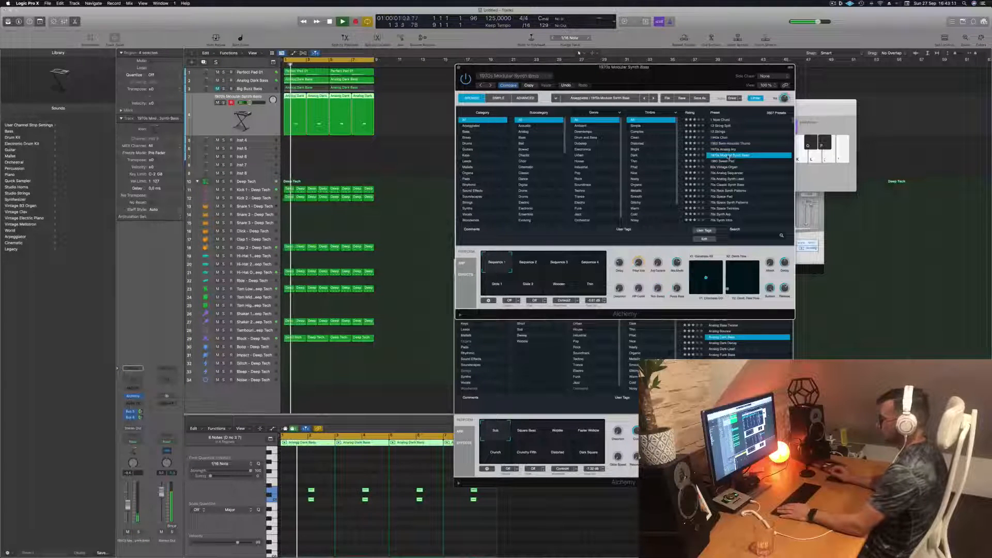
click(363, 527)
key(Return)
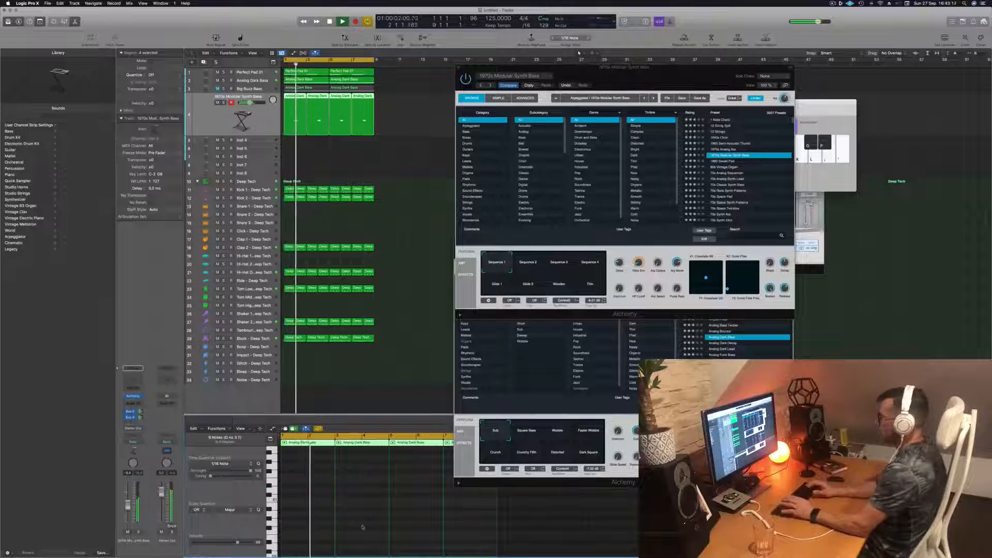
key(space)
key(space)
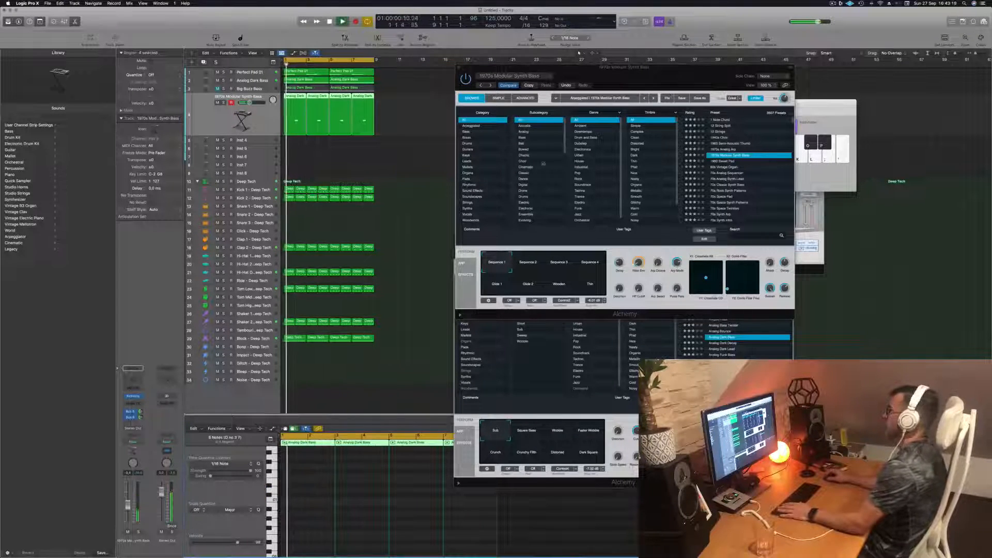
Audition the Glide 2 variation of 1970s Modular Synth Bass while replaying the loop
drag(664, 77, 634, 78)
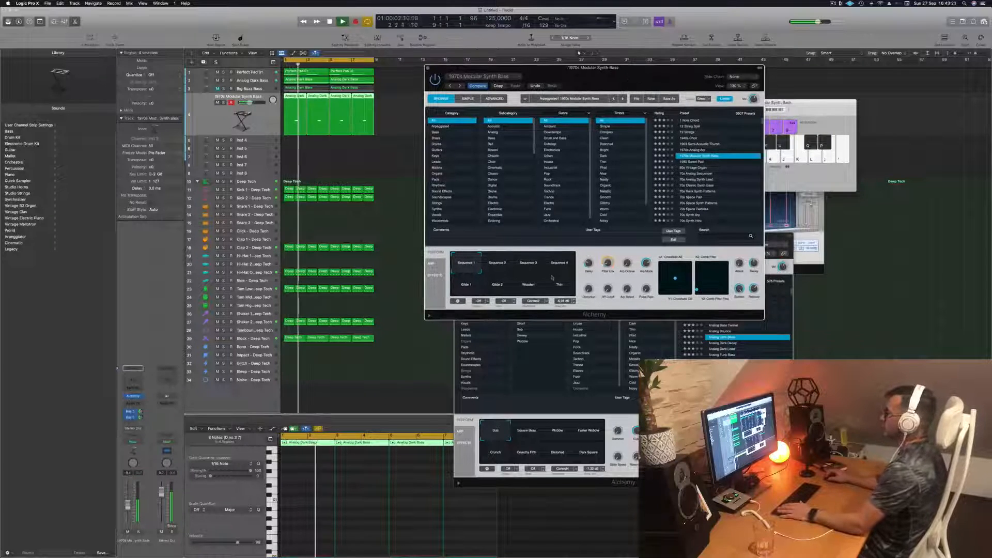
click(497, 285)
key(space)
key(space)
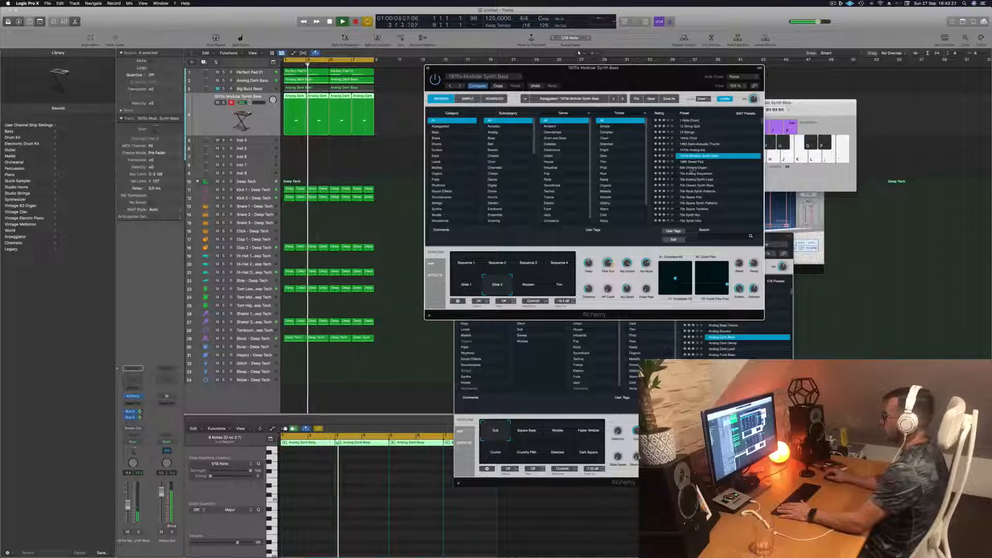
Audition the 60s Vintage Organ preset in Alchemy and replace it with 70s Analog Sequencer
click(695, 168)
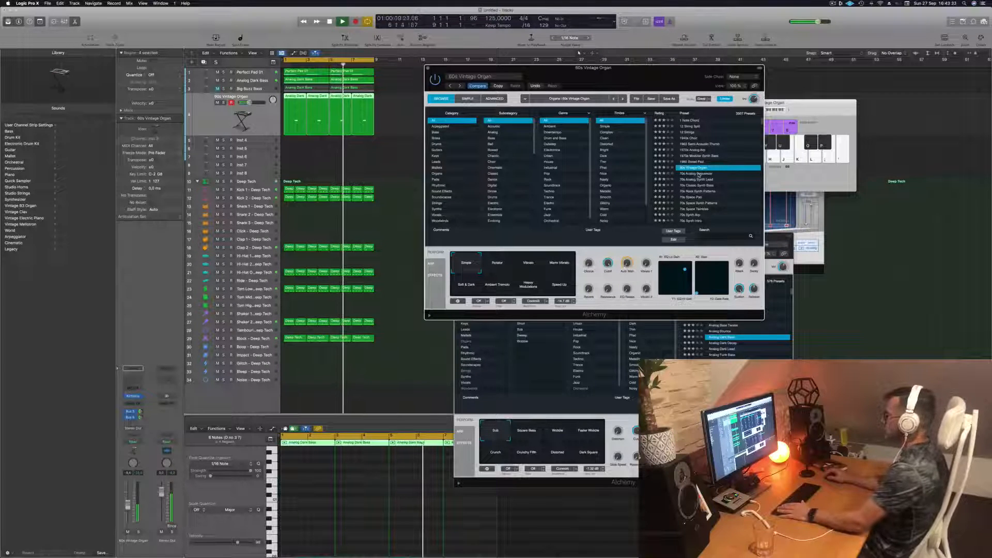
click(699, 174)
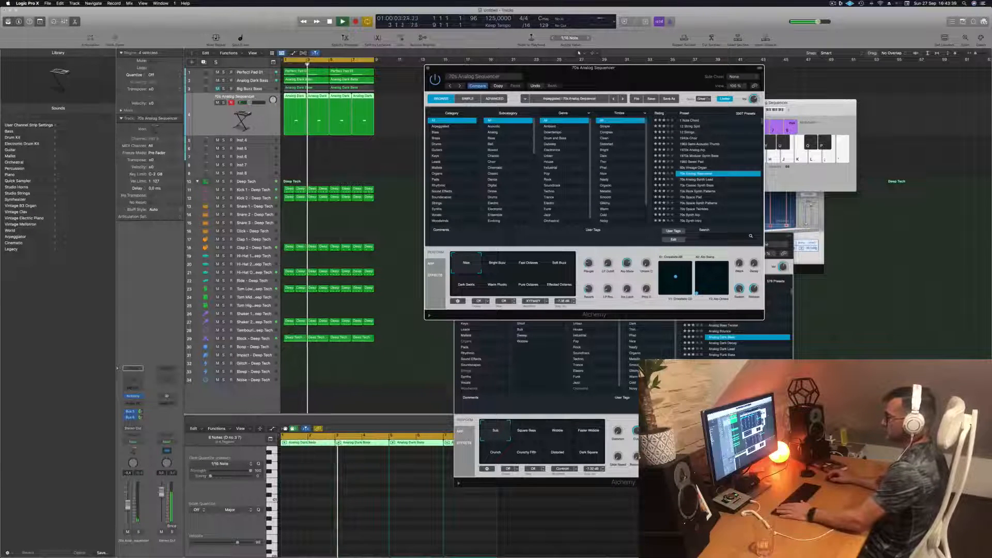
Raise the 70s Analog Sequencer track's volume slightly and replay the loop with the Alchemy window moved clear of the arrangement
drag(128, 499, 127, 496)
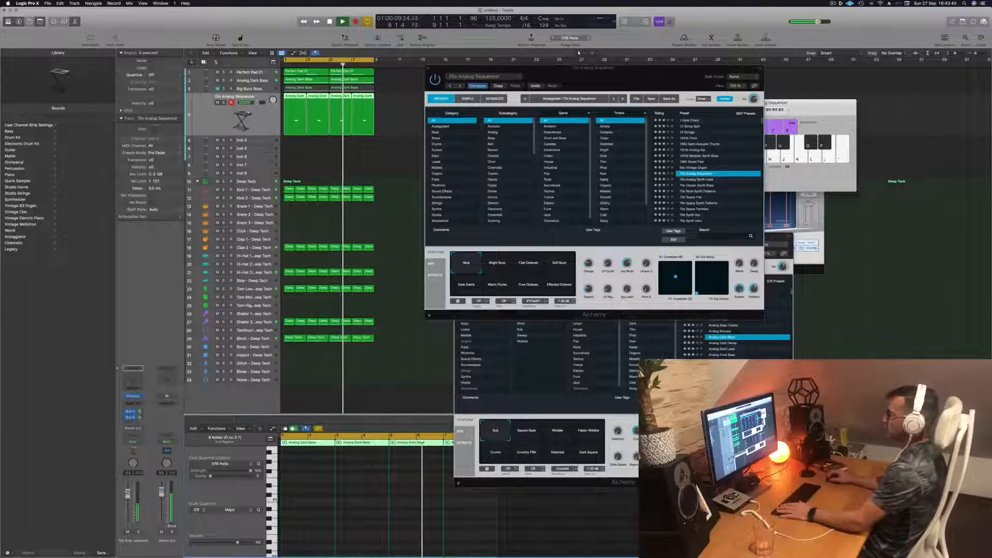
drag(481, 67, 596, 67)
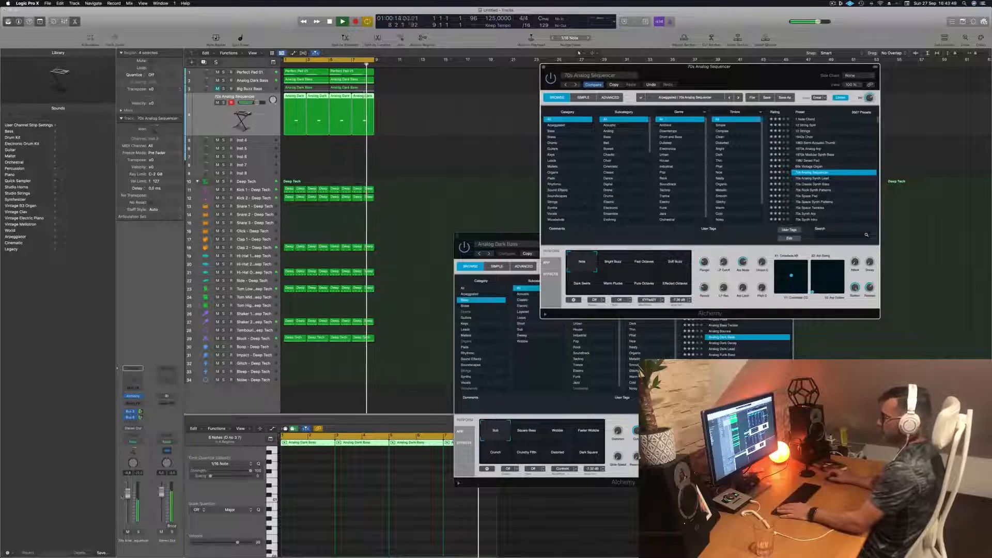
click(129, 494)
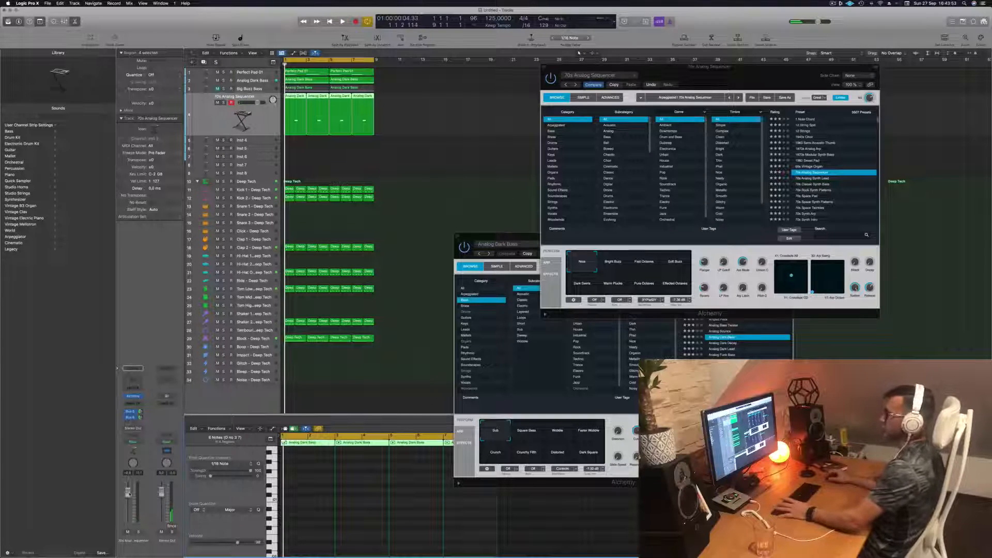
key(space)
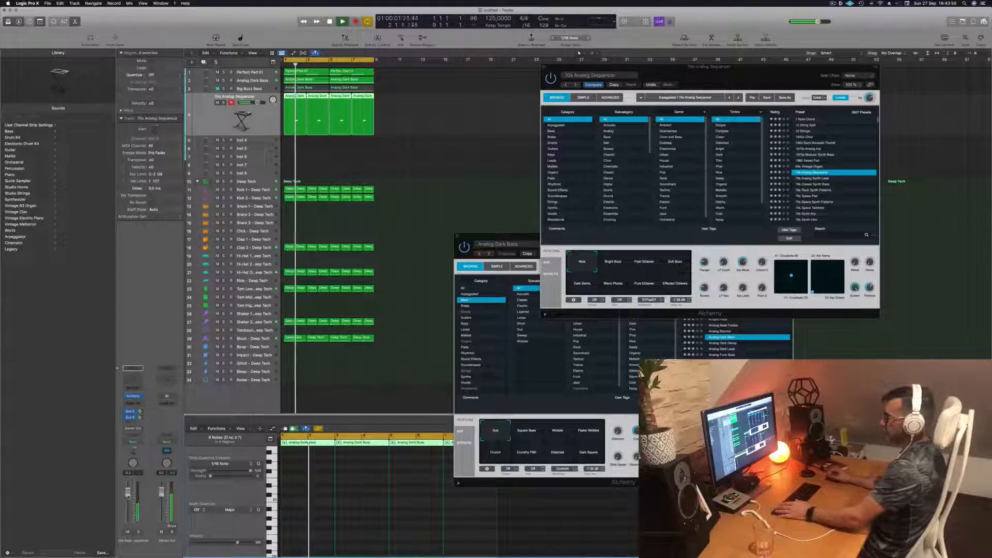
Clear the selection and reselect the 70s Analog Sequencer track to show its notes in the Piano Roll
click(461, 133)
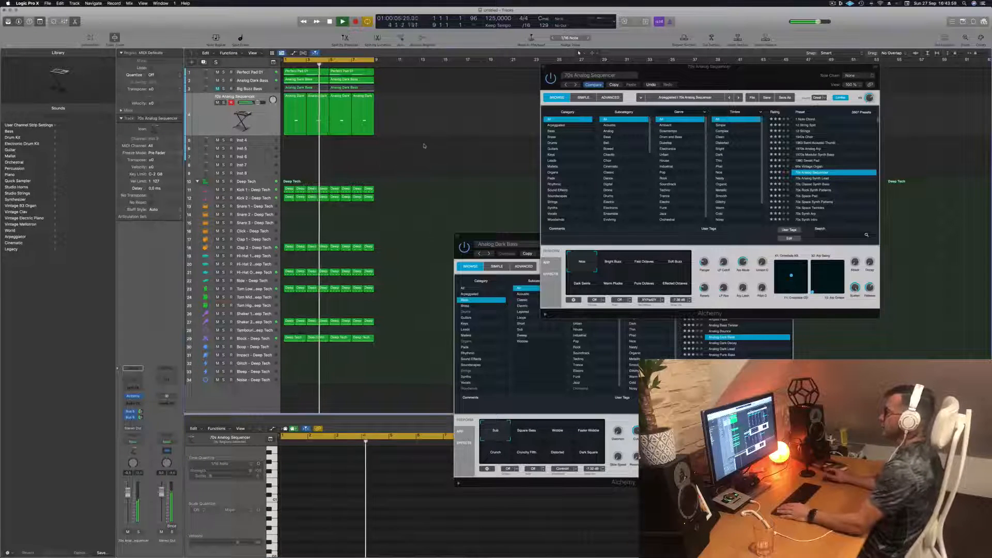
click(240, 118)
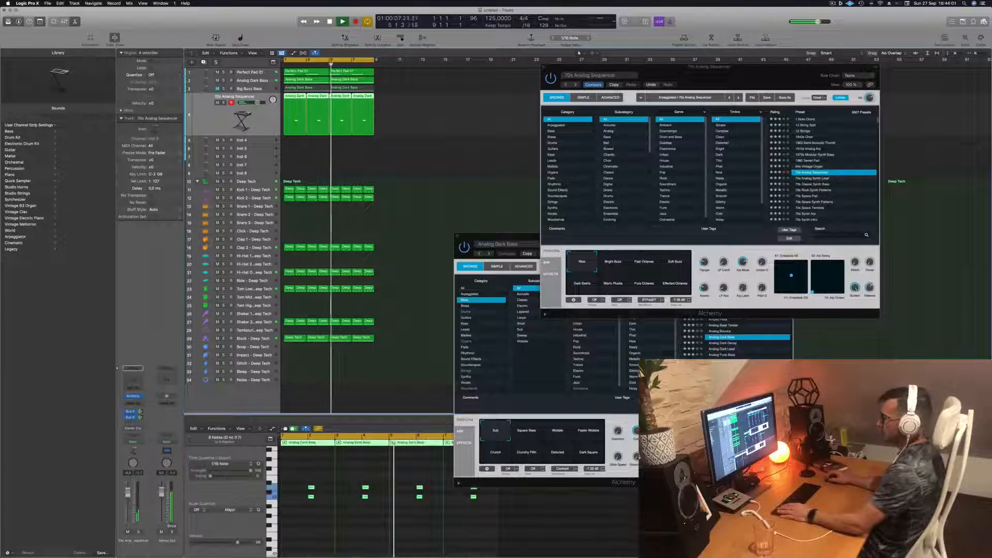
Duplicate the Analog Dark Bass track and copy its first region onto the new track
click(254, 80)
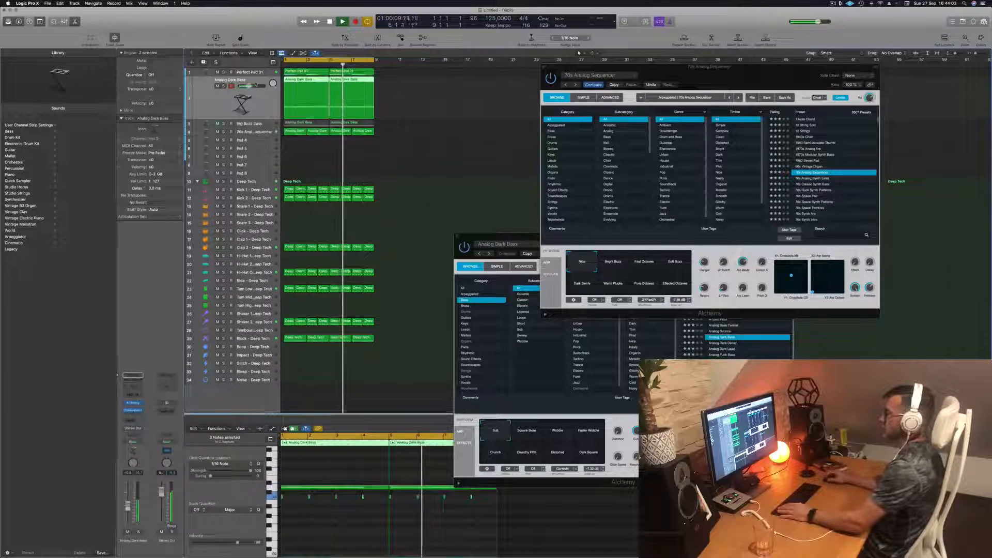
key(super+d)
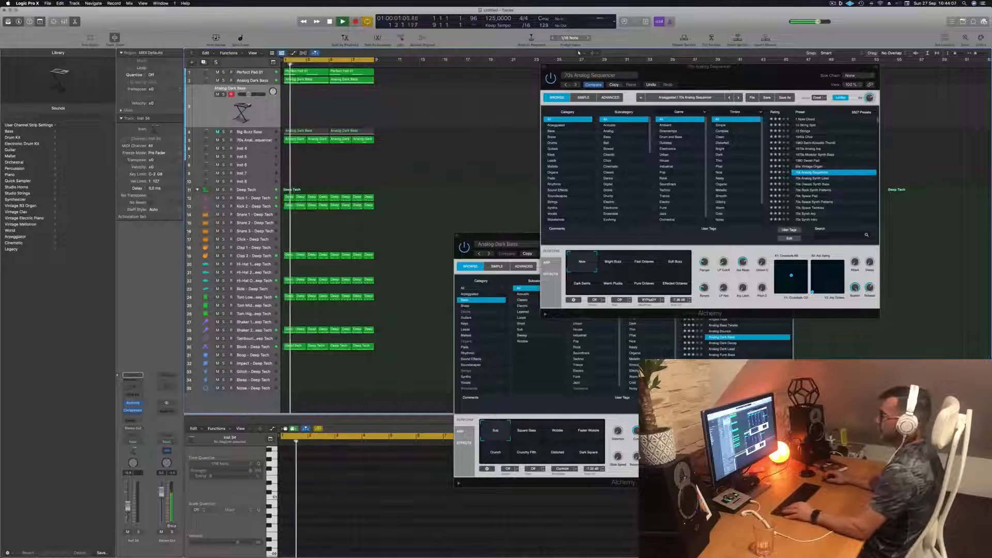
click(299, 80)
drag(298, 80, 303, 101)
Delete the sustained note from the copied region, repeat the region directly after itself and replay the loop
drag(318, 476, 322, 492)
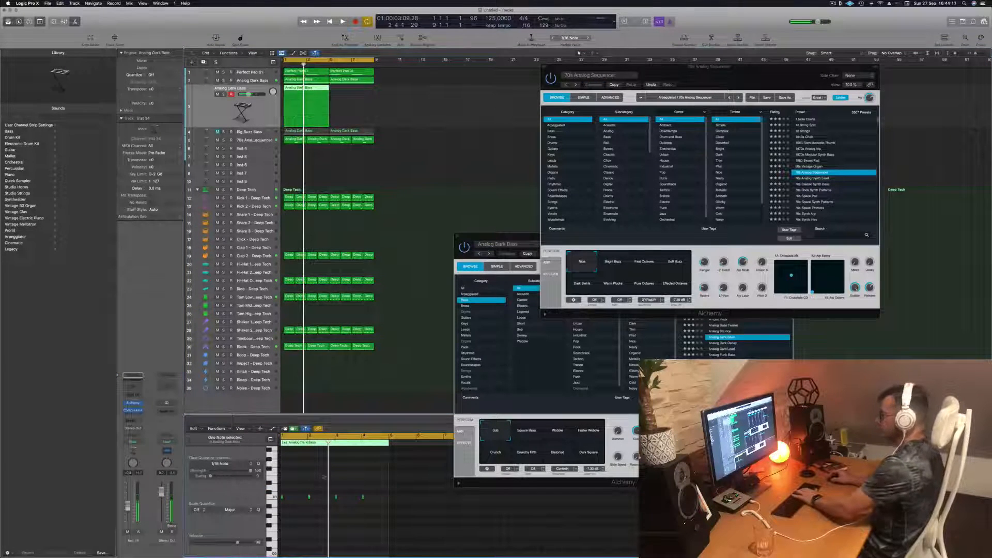
drag(304, 92, 350, 95)
key(space)
click(260, 110)
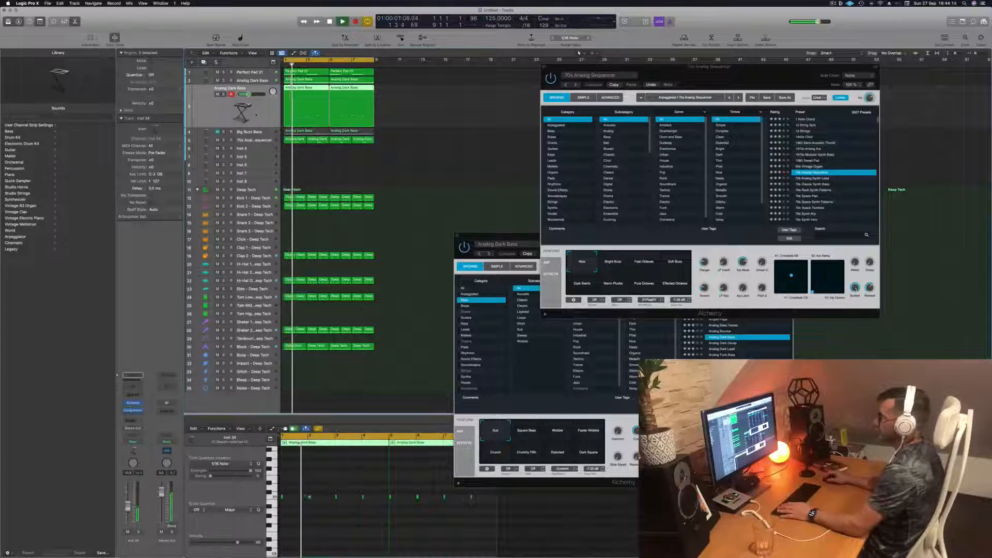
key(space)
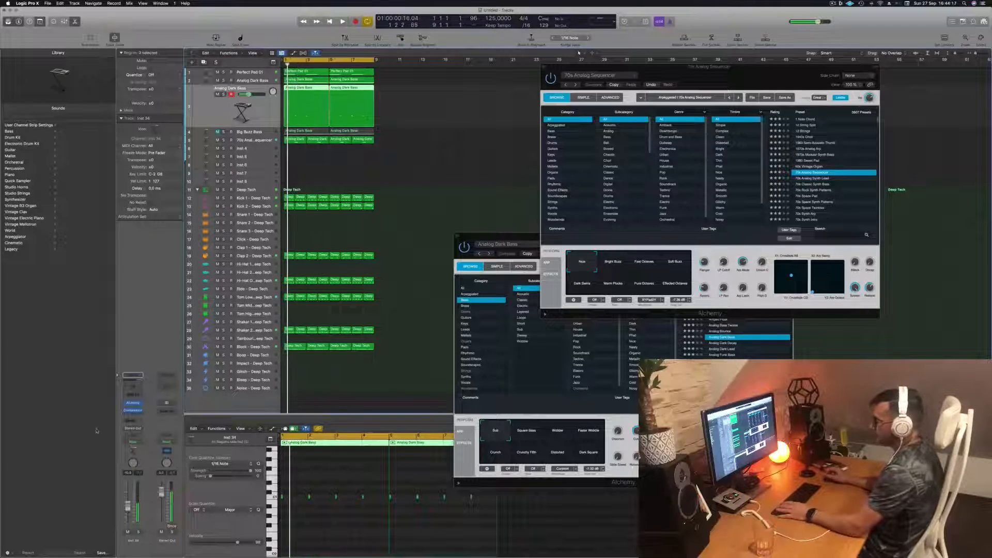
key(space)
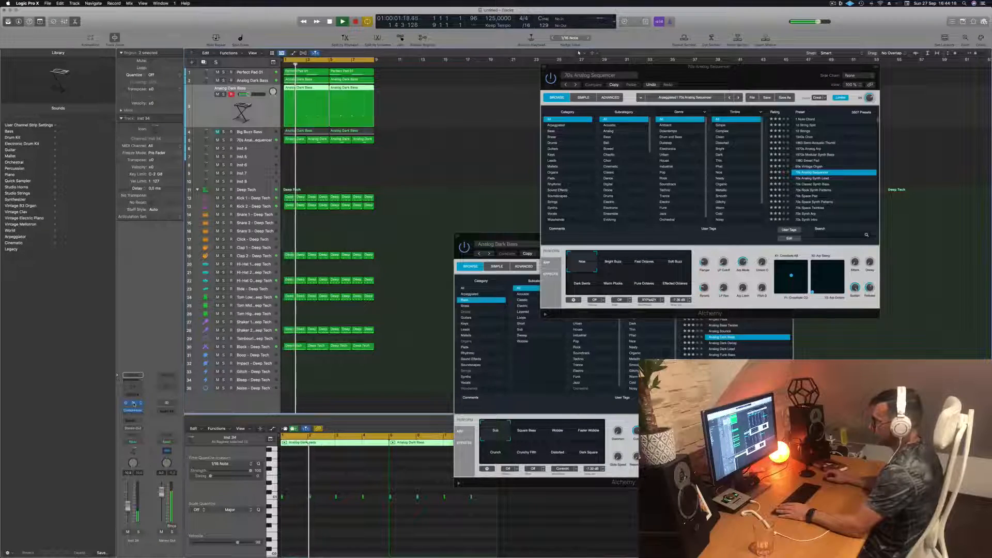
Open Alchemy on the duplicated bass track and load the Analog Glide Lead bass preset
click(133, 403)
drag(463, 91, 571, 131)
click(684, 199)
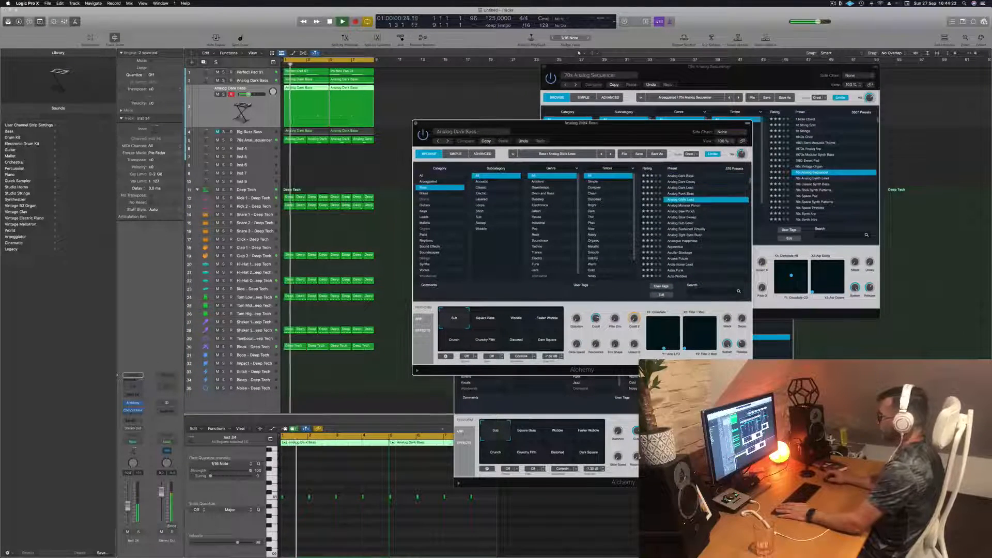
key(space)
Lengthen the short notes of both Analog Glide Lead regions slightly and replay the loop with the Alchemy window moved clear
click(348, 521)
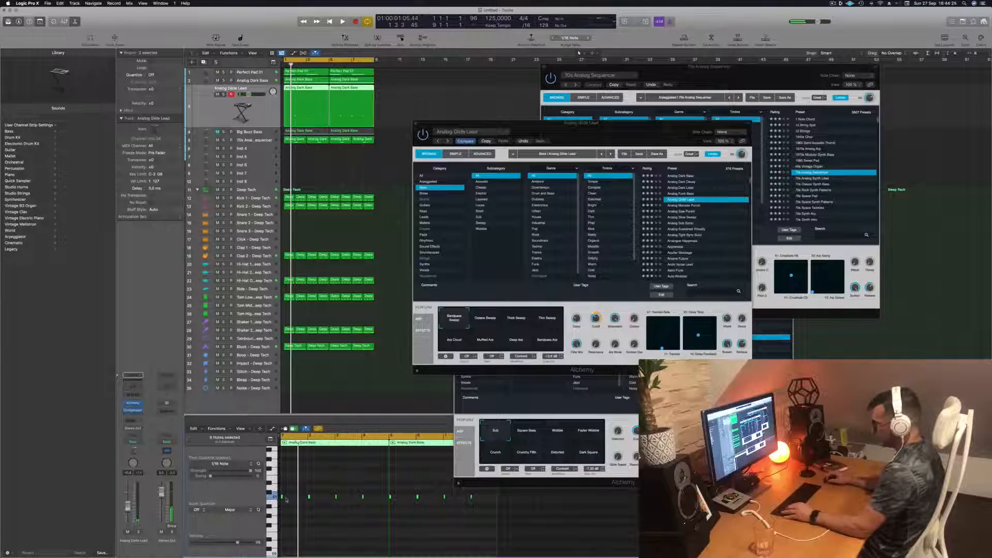
drag(282, 497, 285, 498)
drag(582, 124, 521, 111)
click(353, 483)
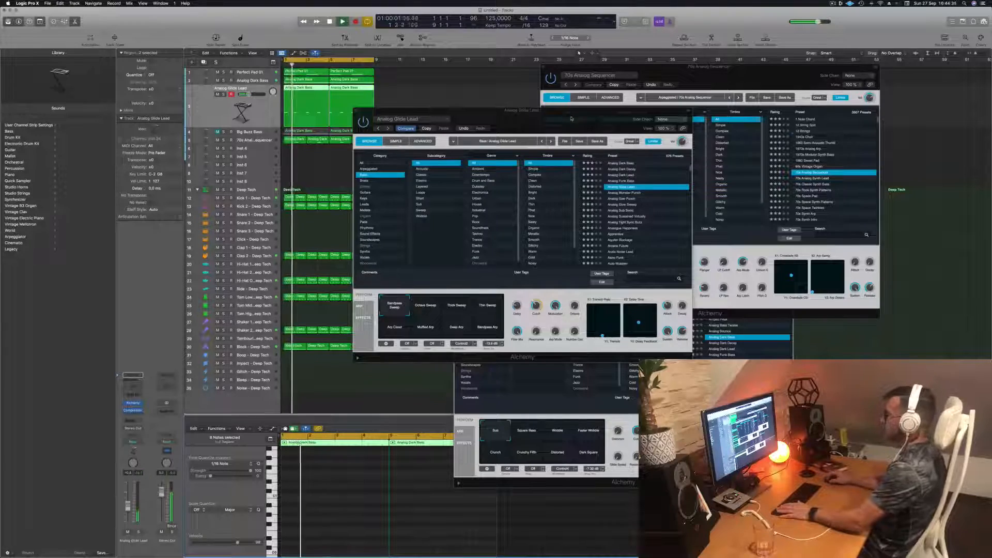
drag(571, 118, 668, 106)
key(space)
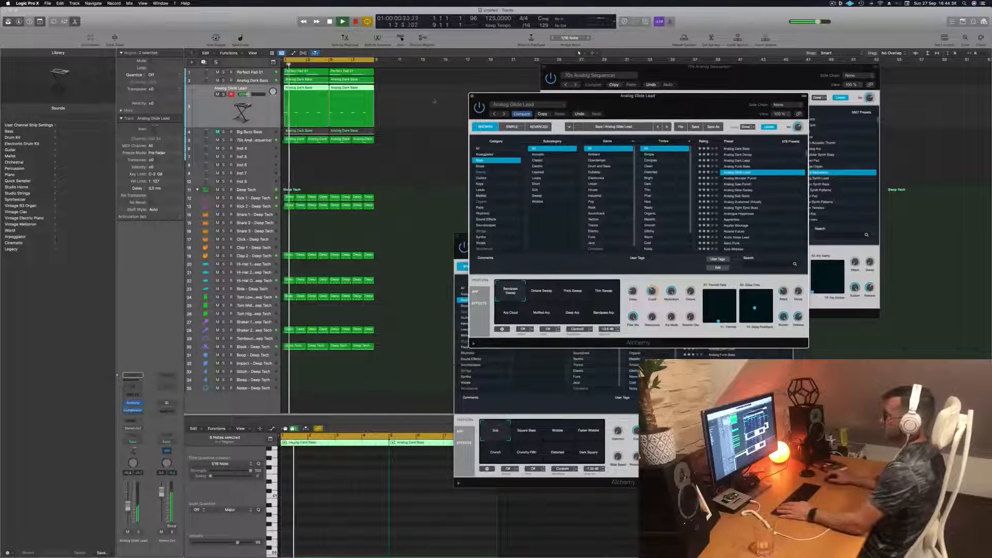
click(380, 112)
key(space)
Remove the second and fourth notes from the first Analog Glide Lead region and replace the second region with a copy of it
click(313, 102)
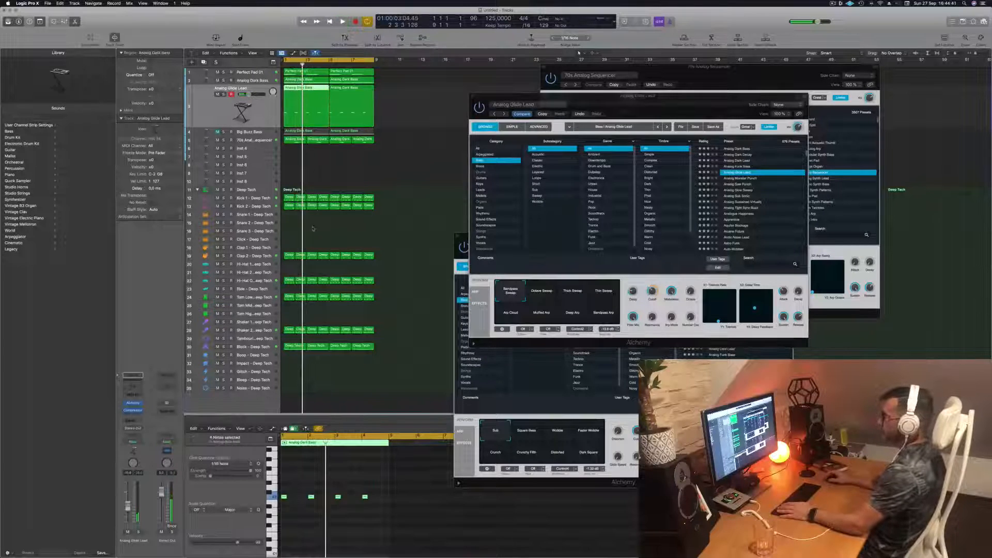
click(312, 518)
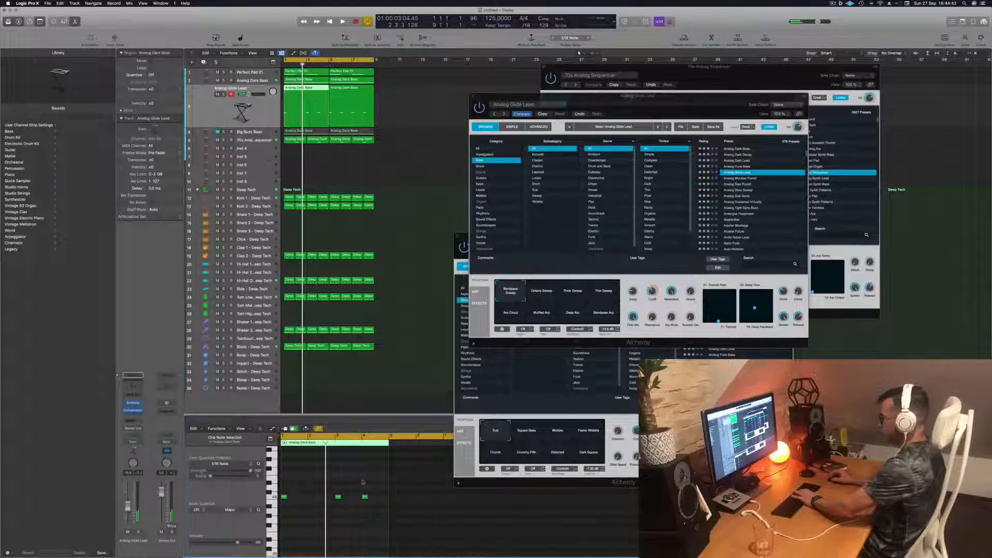
key(Delete)
click(366, 93)
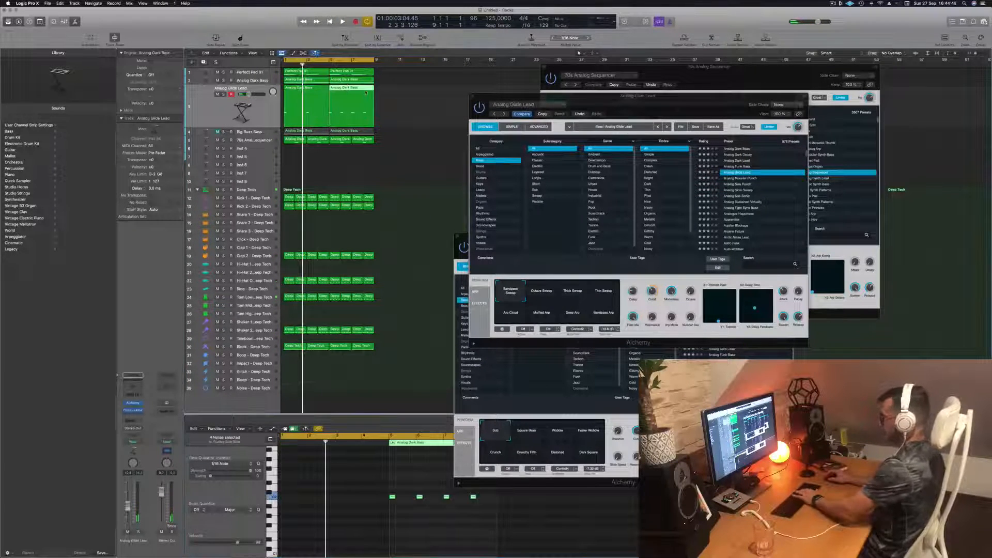
key(Delete)
click(298, 92)
drag(298, 92, 345, 93)
key(space)
Audition the Analog Monster Punch, Analog Saw Punch, Analog Slow Sweep and Analog Sub Sonic presets in Alchemy
drag(622, 98, 578, 117)
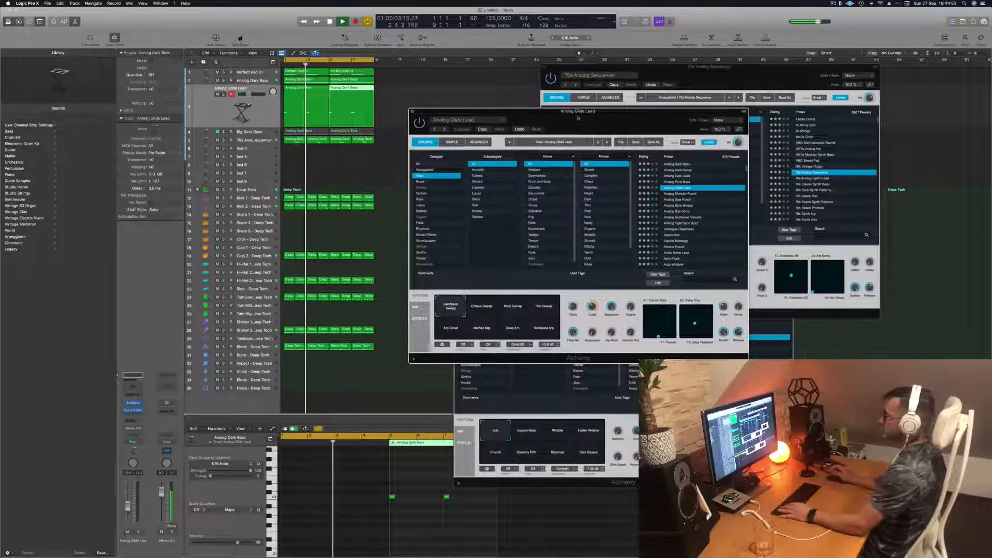
click(682, 194)
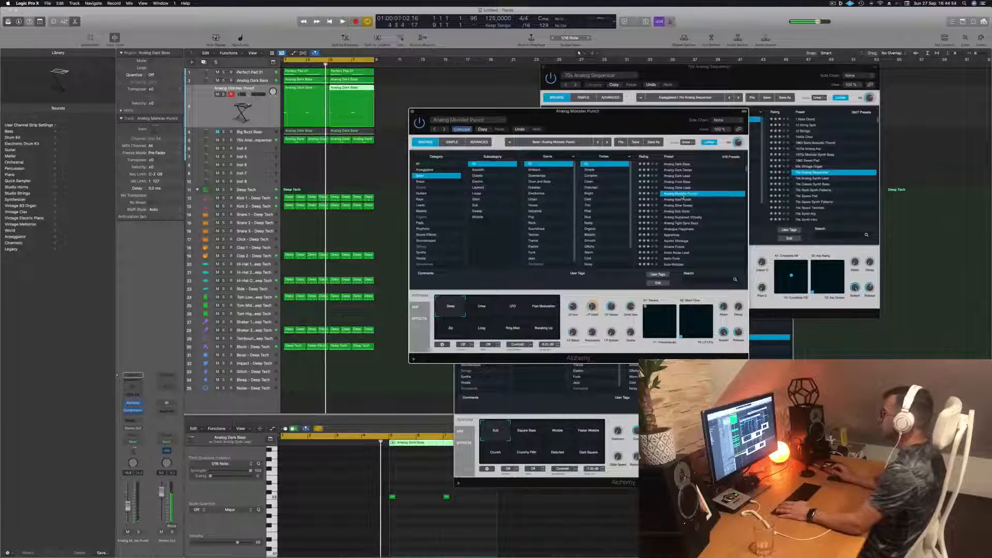
click(682, 200)
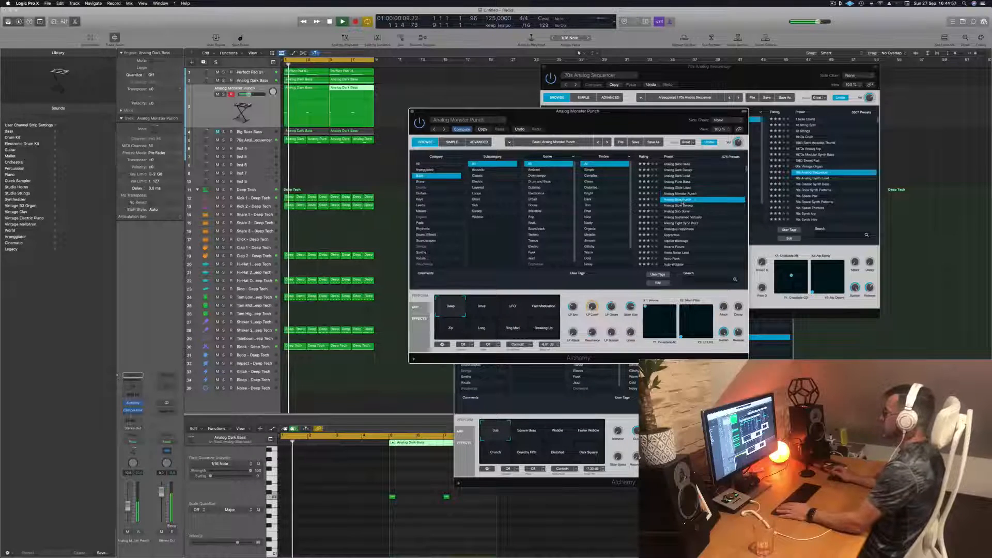
key(space)
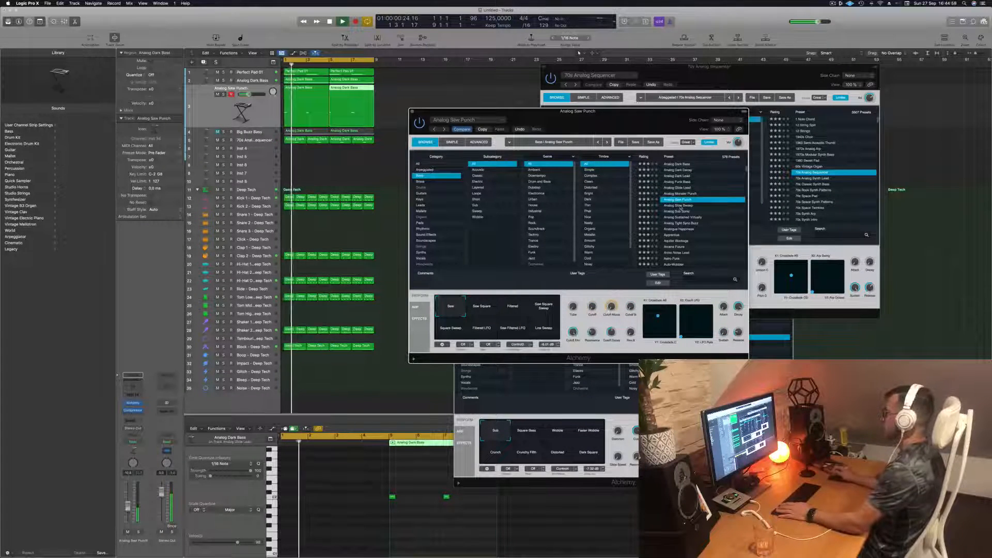
click(680, 205)
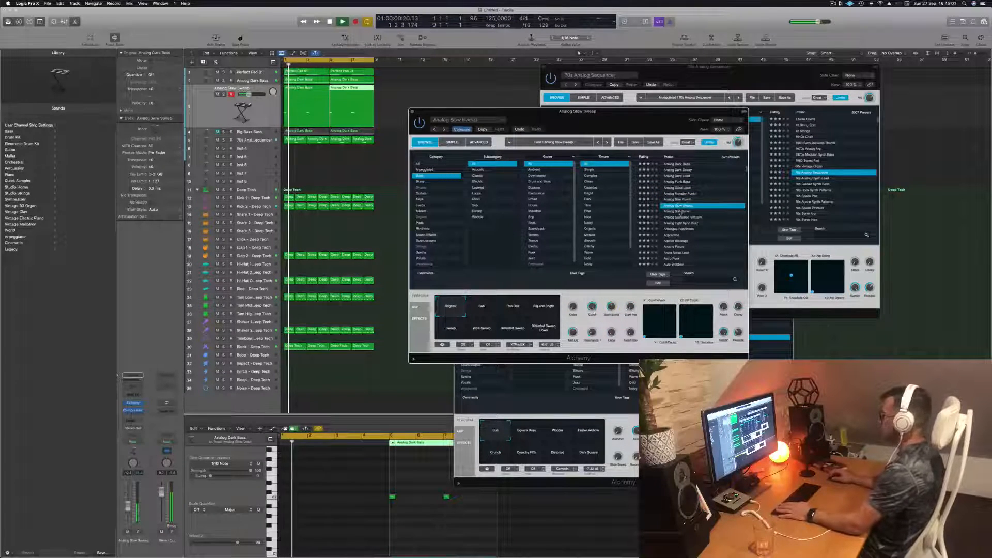
click(680, 212)
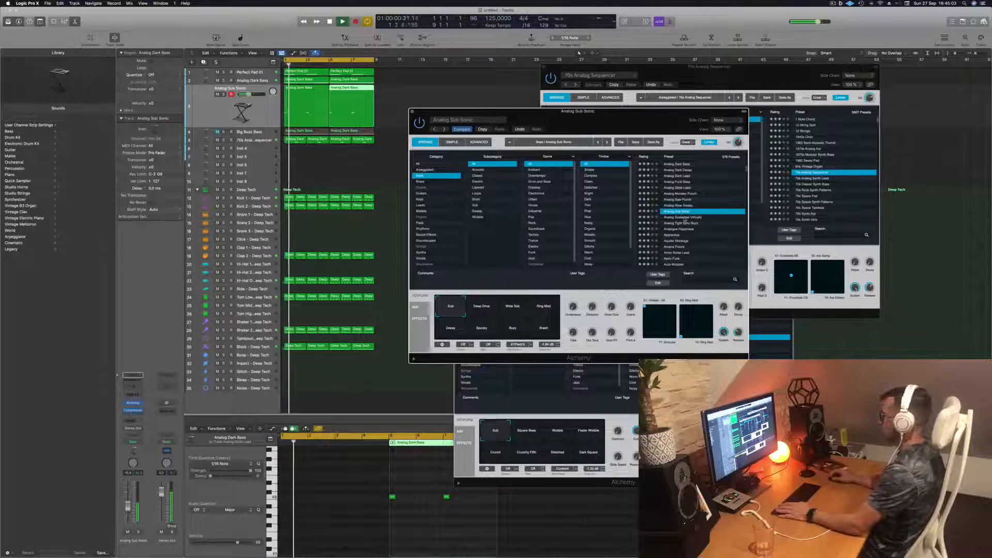
Audition the Analog Sustained Virtually, Analog Tight Sync Buzz, Analogue Happiness, Aquifer Blockage and Baby Dropper presets over the loop
click(685, 217)
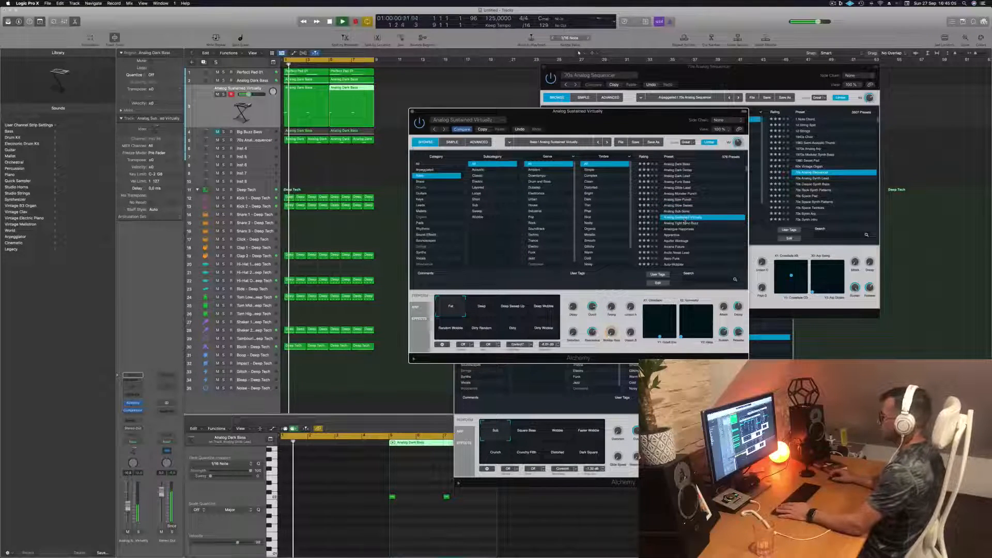
click(684, 224)
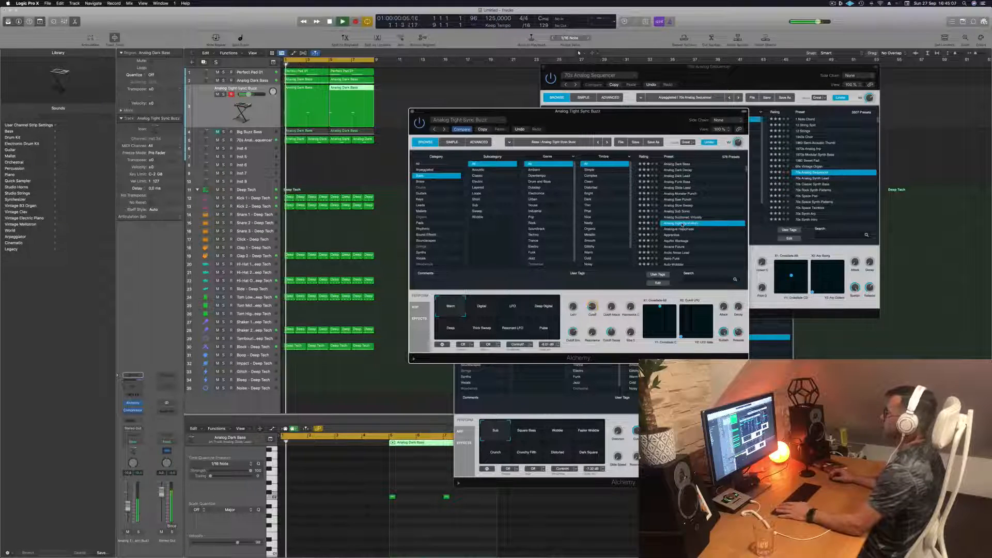
click(679, 230)
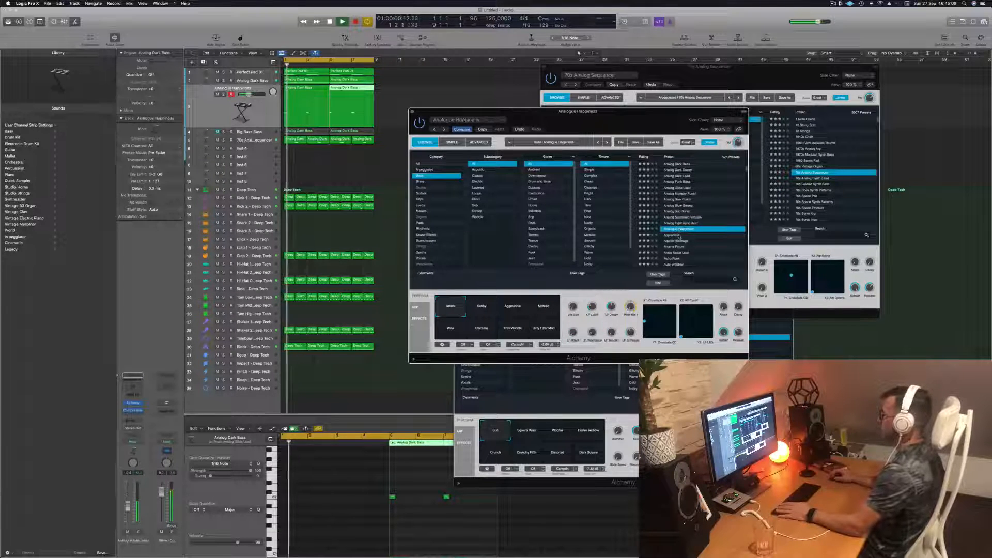
click(676, 241)
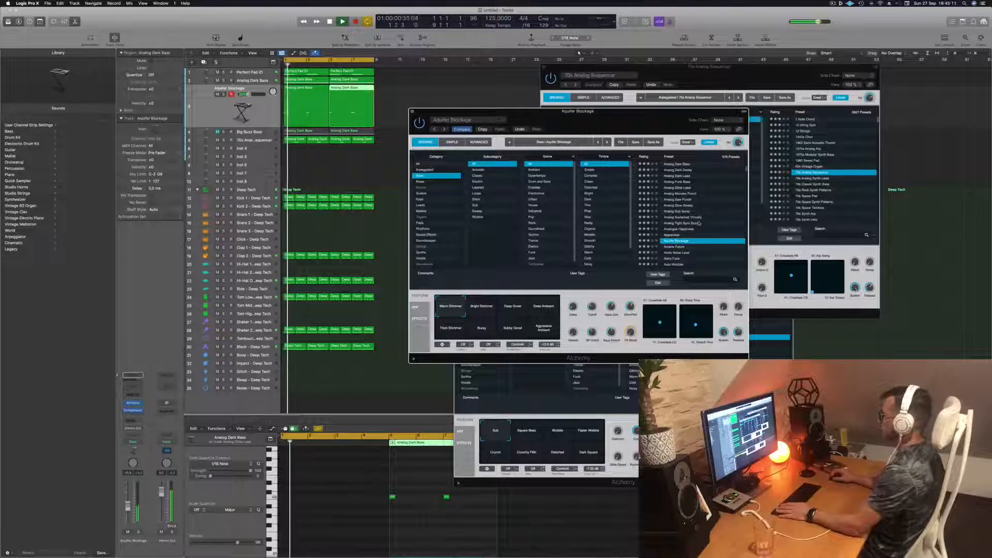
scroll(699, 223, down, 3)
click(679, 229)
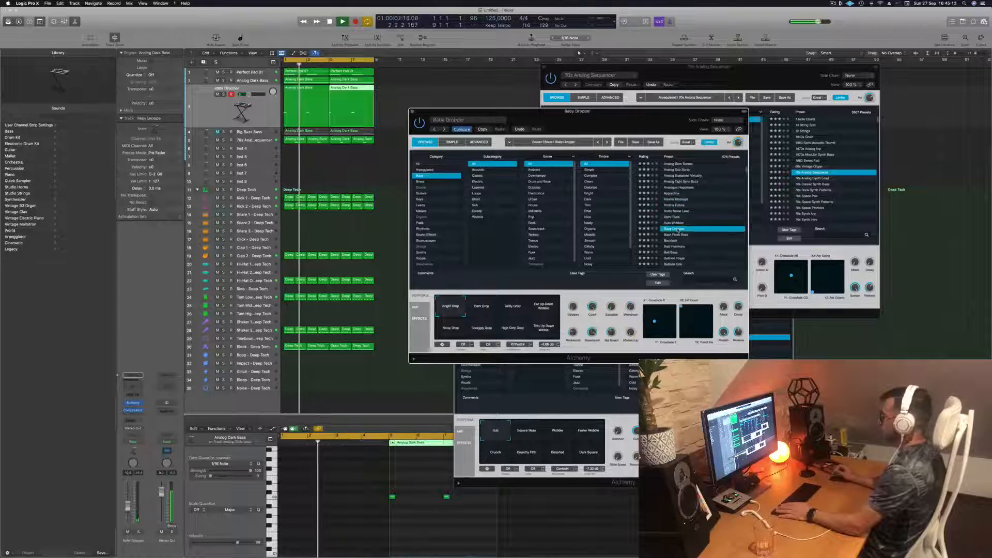
Audition the Bad Intentions, Ball Bass and Battered Bass presets in Alchemy
scroll(687, 224, down, 2)
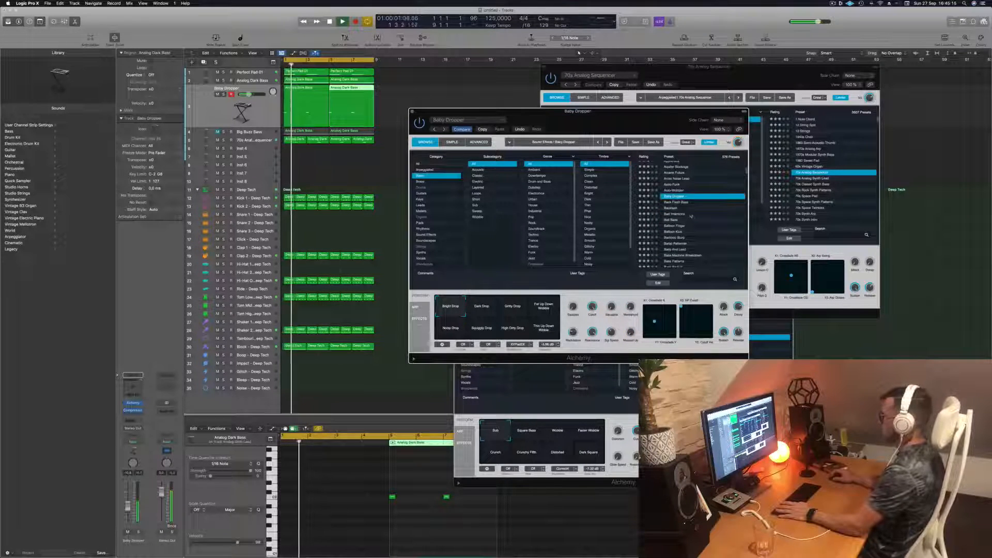
click(676, 214)
scroll(702, 206, down, 2)
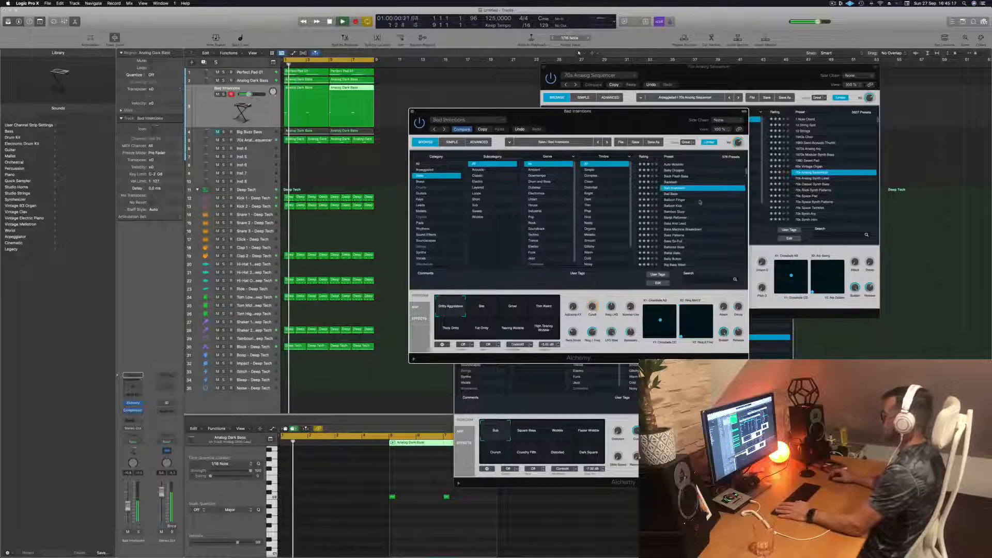
click(673, 195)
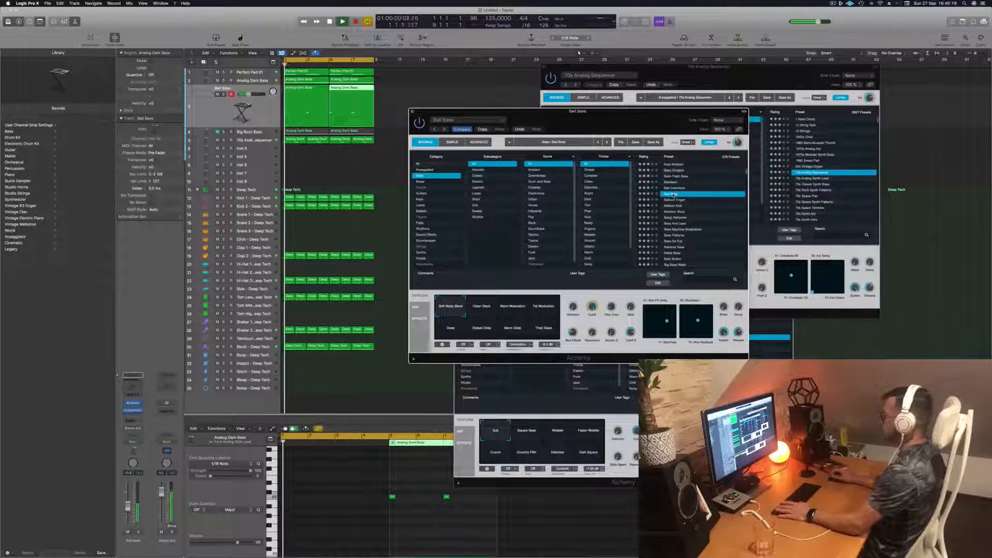
scroll(693, 205, down, 2)
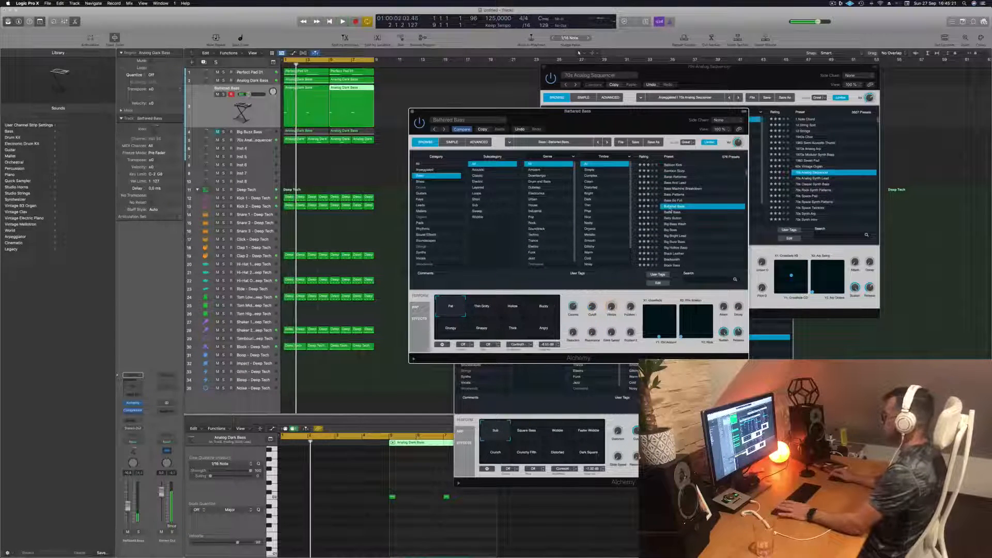
Load the Big Bright Lead preset in Alchemy and replay the loop from the beginning
scroll(672, 212, down, 2)
click(678, 205)
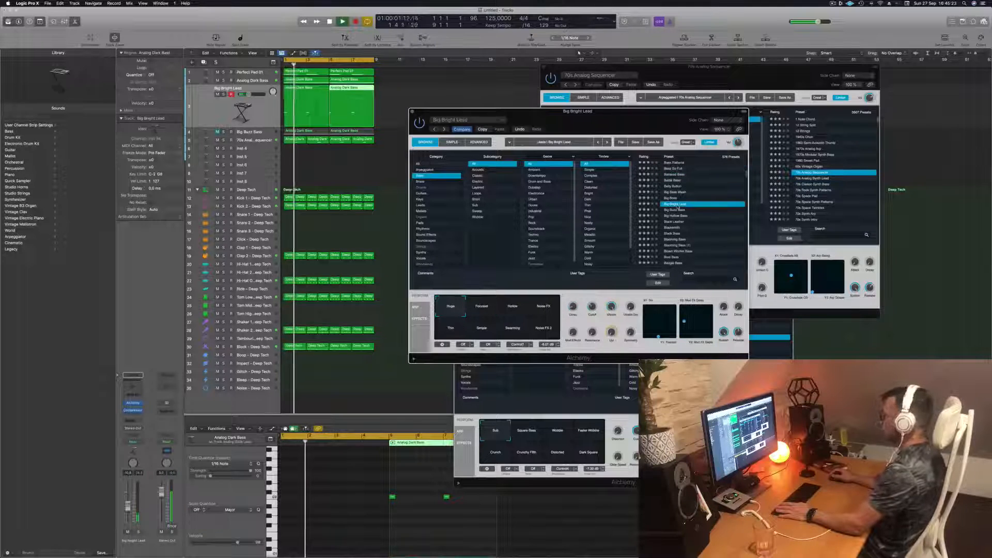
key(Return)
key(space)
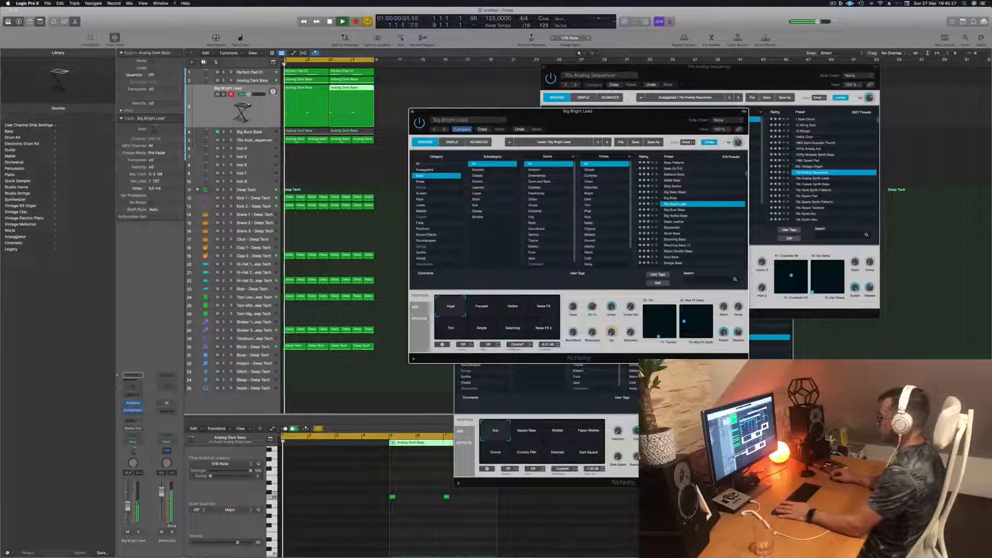
Audition the performance variations of Big Bright Lead during playback and select Noise FX
click(478, 309)
key(space)
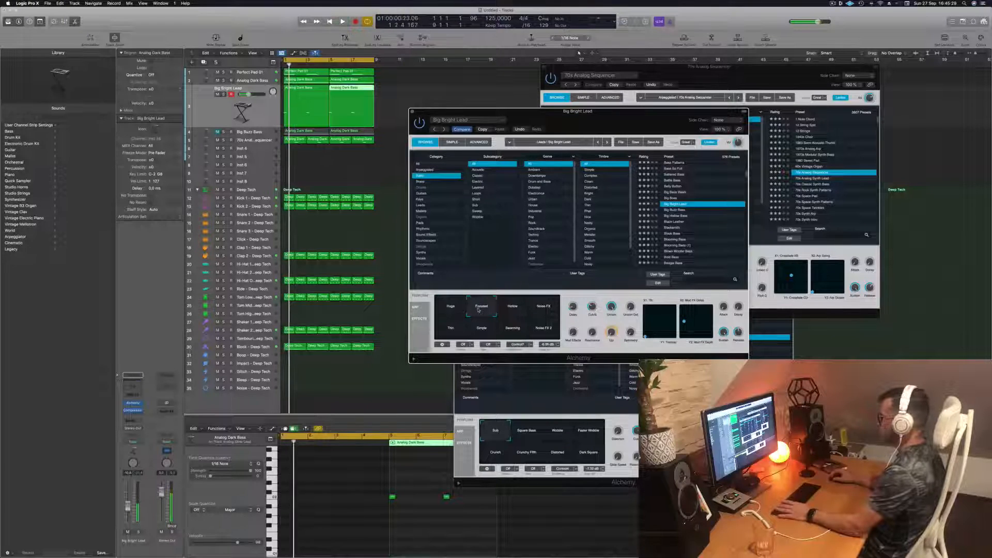
click(514, 310)
click(545, 311)
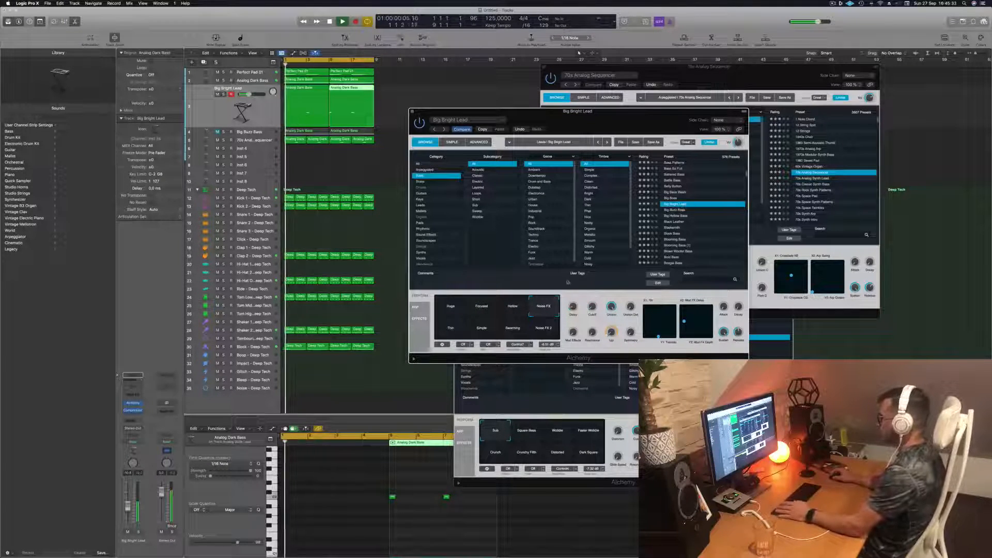
click(443, 333)
key(space)
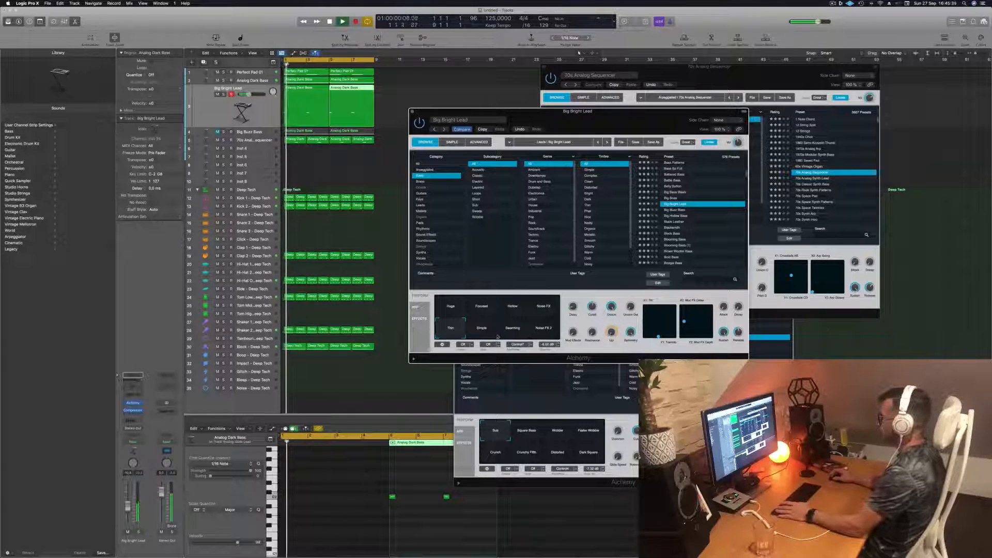
click(487, 335)
click(517, 333)
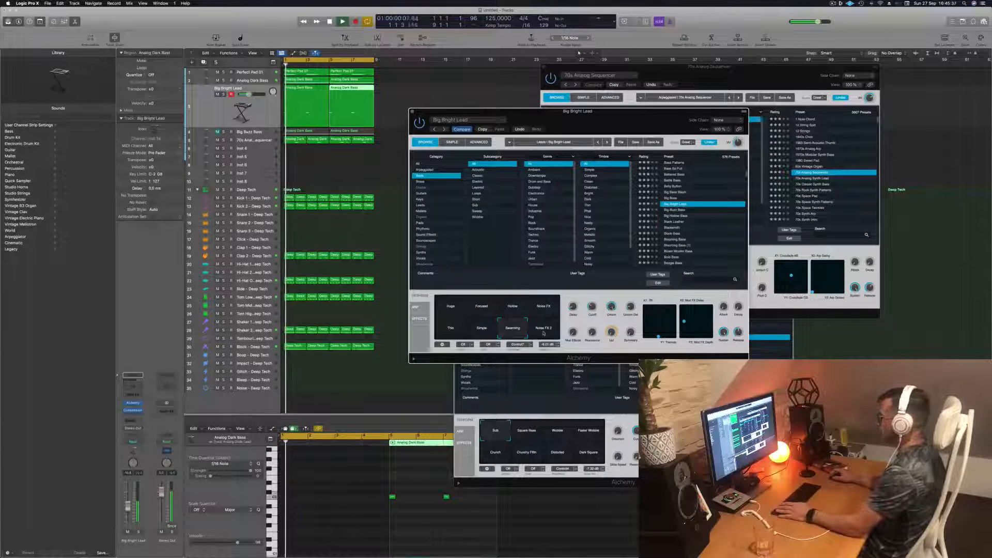
click(543, 333)
click(545, 310)
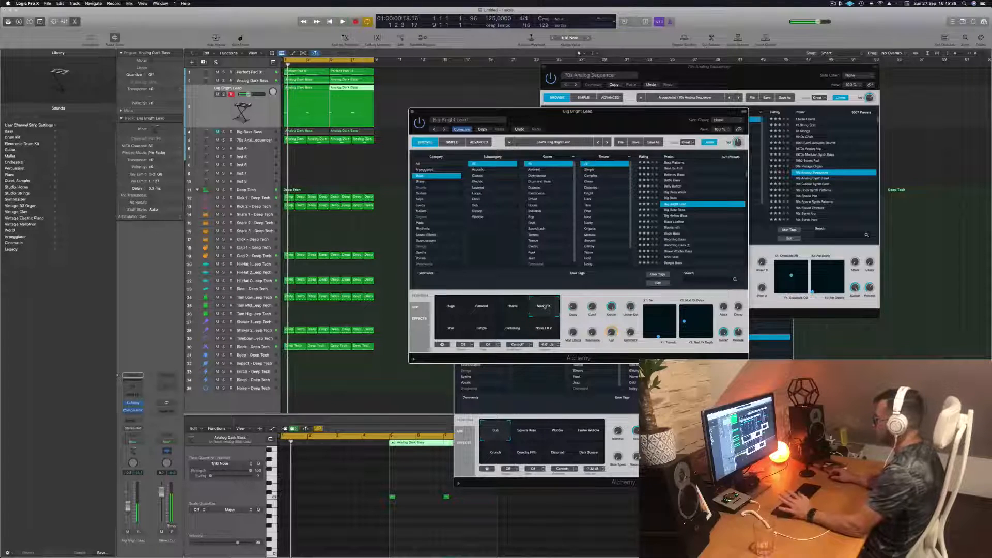
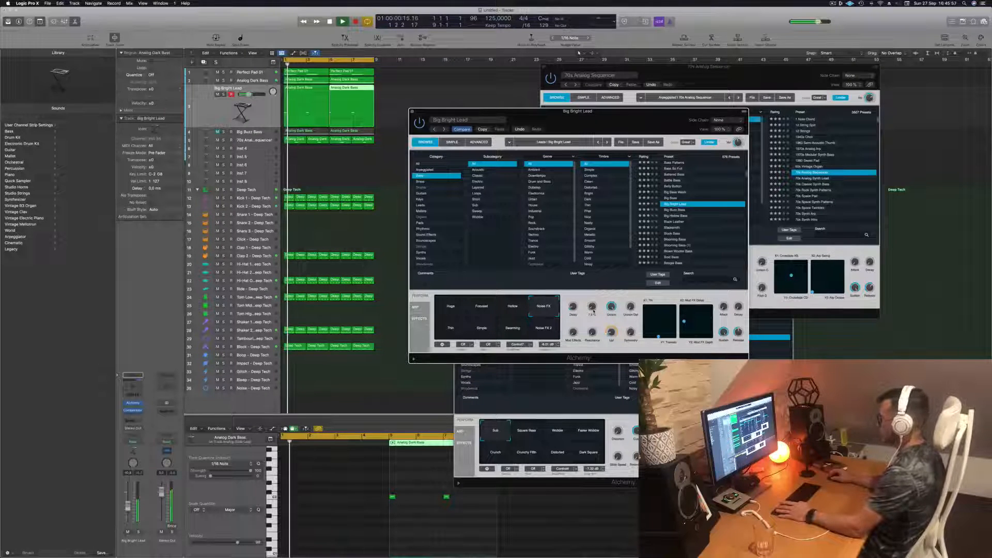
Audition the second row of Big Bright Lead performance variations over the loop, from Noise FX 2 back to Thin
click(262, 111)
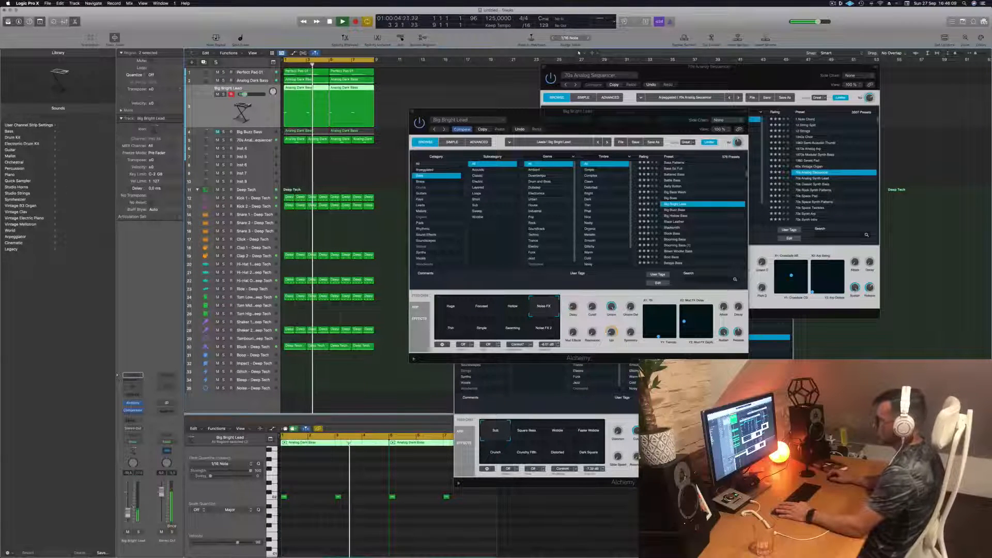
click(548, 334)
click(507, 333)
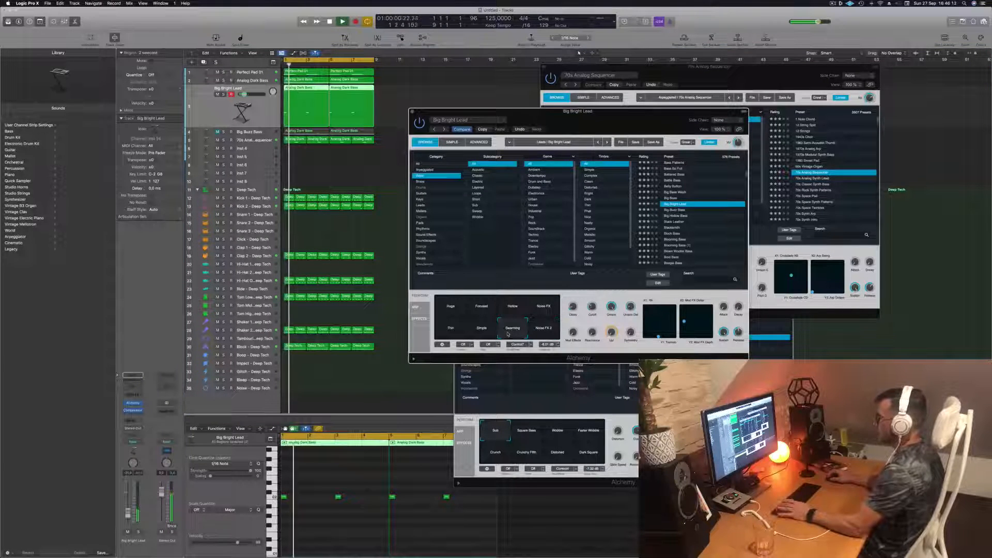
click(481, 331)
click(451, 331)
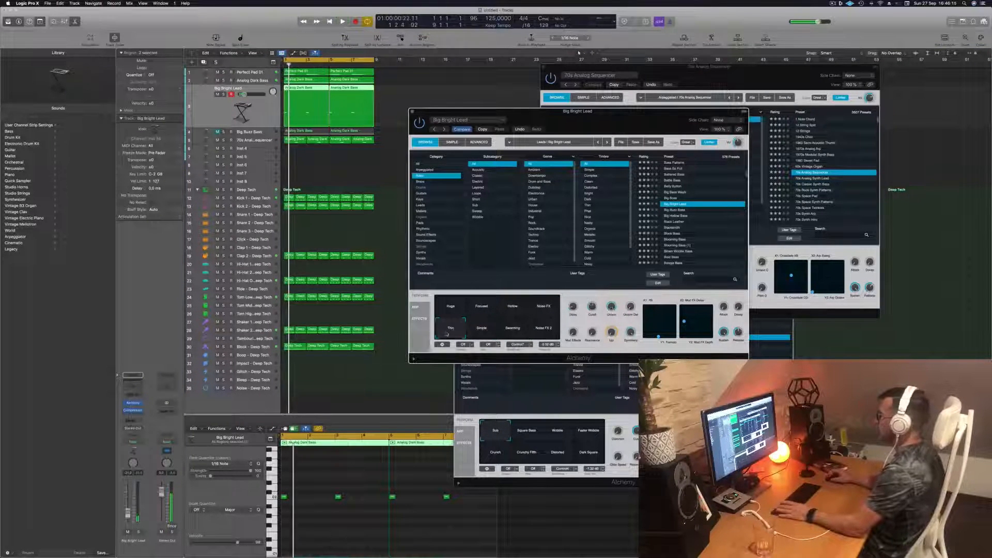
Audition the Black Leather, Blooming Bass, Blown Woofer Bass and Bold Bass presets over the loop
click(675, 222)
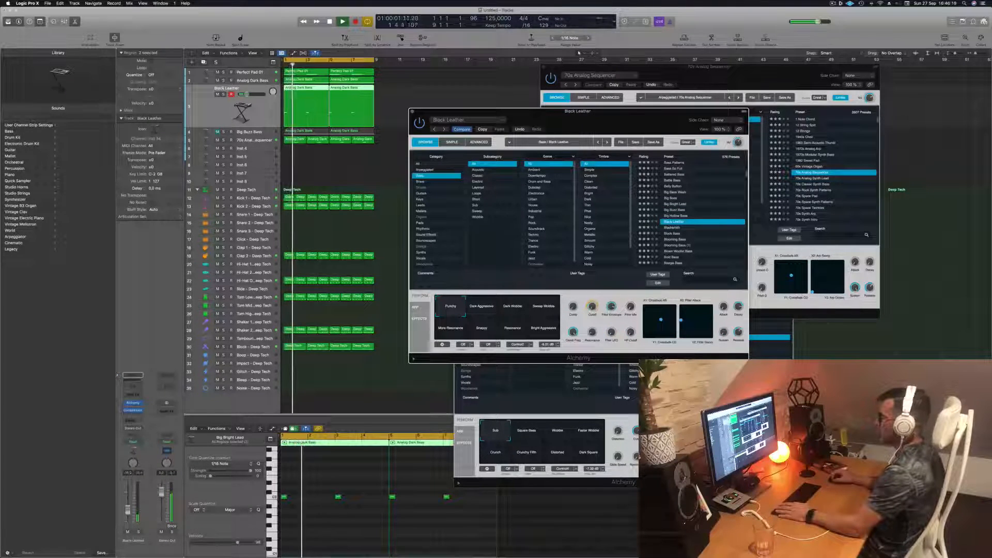
scroll(676, 234, down, 2)
click(676, 222)
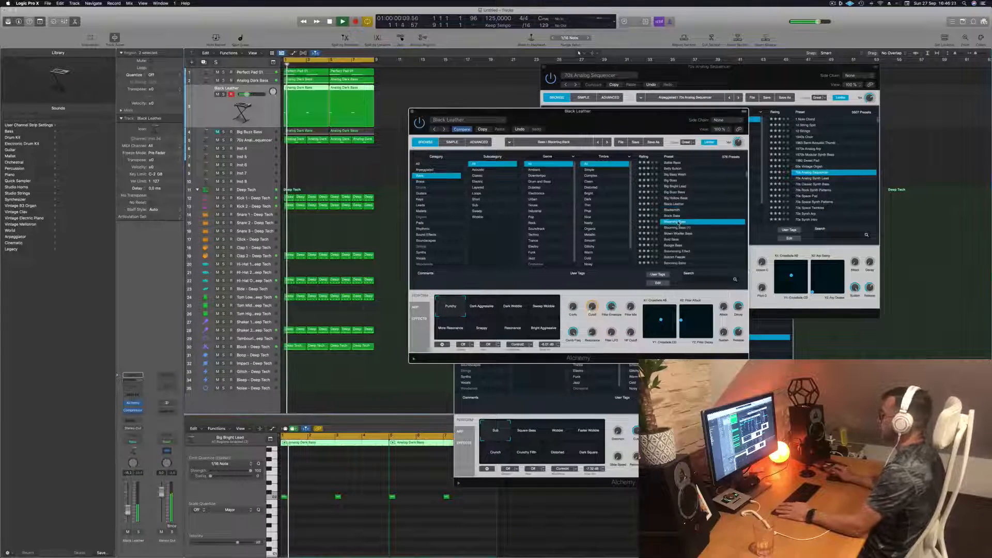
scroll(704, 237, down, 2)
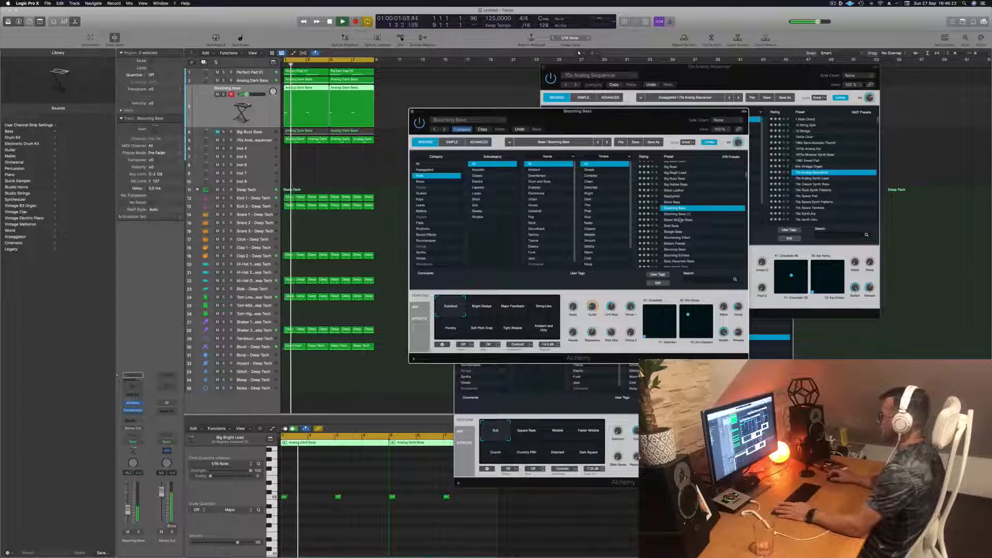
click(680, 220)
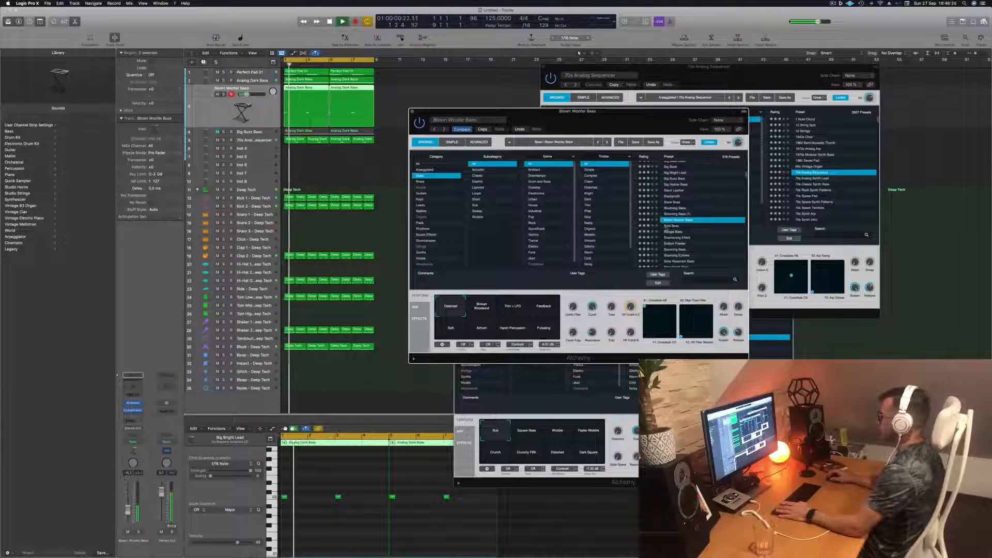
click(672, 226)
scroll(689, 230, down, 4)
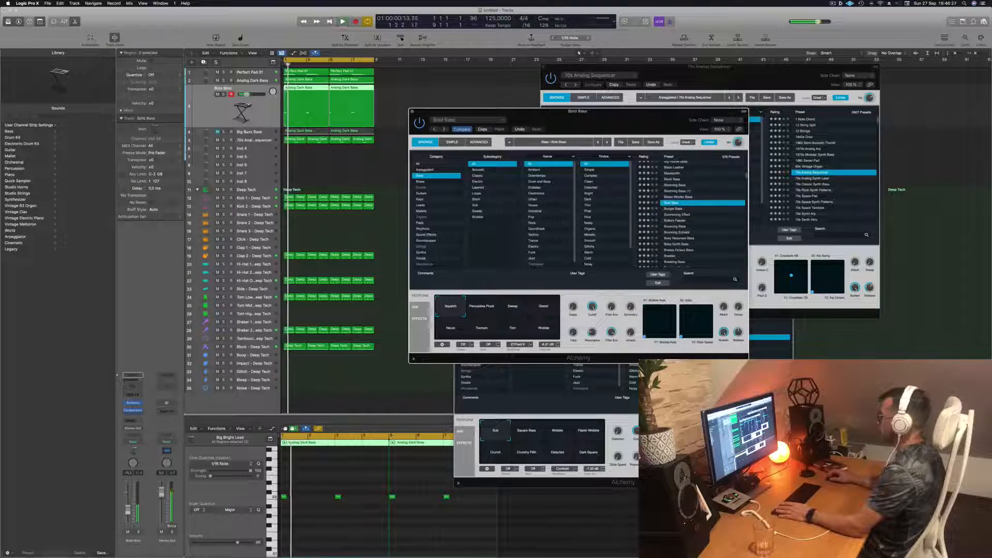
Audition the Bottom Feeder and Bouncing Echoes presets in Alchemy
click(676, 220)
scroll(703, 231, down, 3)
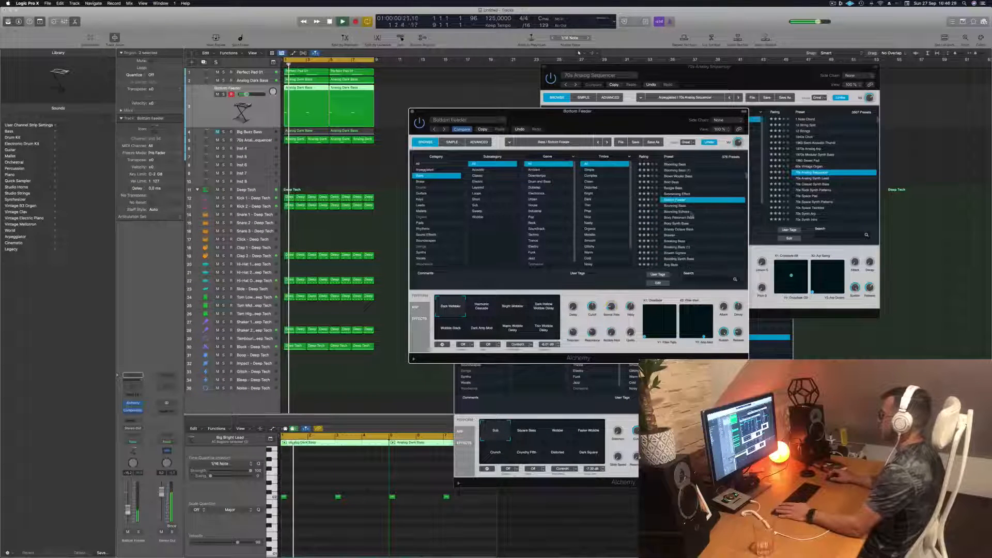
click(688, 213)
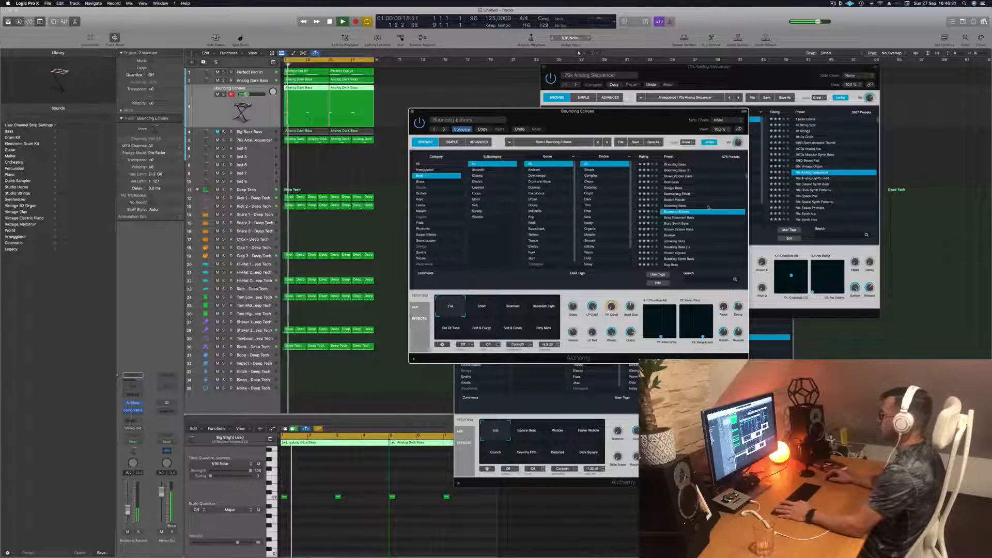
scroll(707, 207, down, 4)
Select all four notes of the layer's regions in the piano roll and duplicate them directly after the originals
click(313, 532)
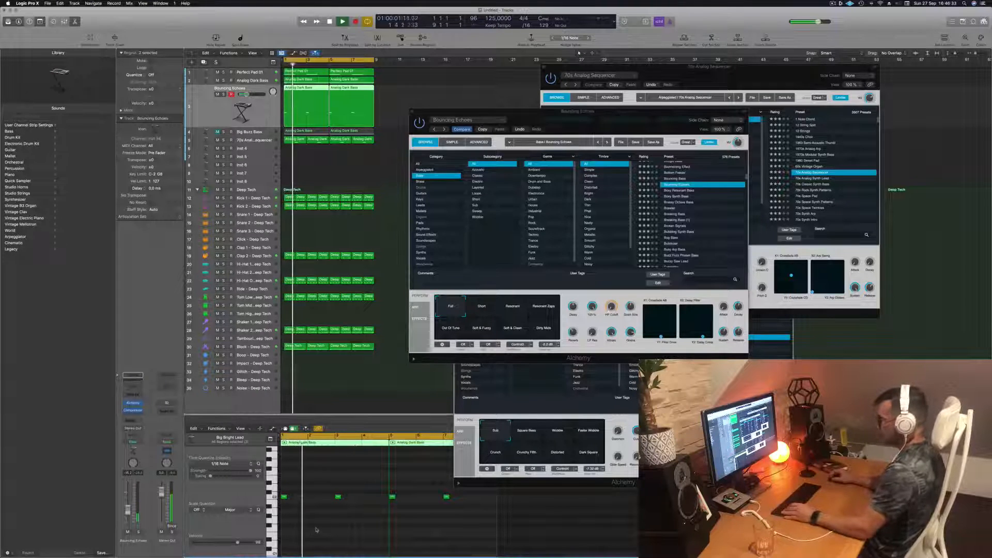
key(super+Right)
key(super+Right)
key(super+Right)
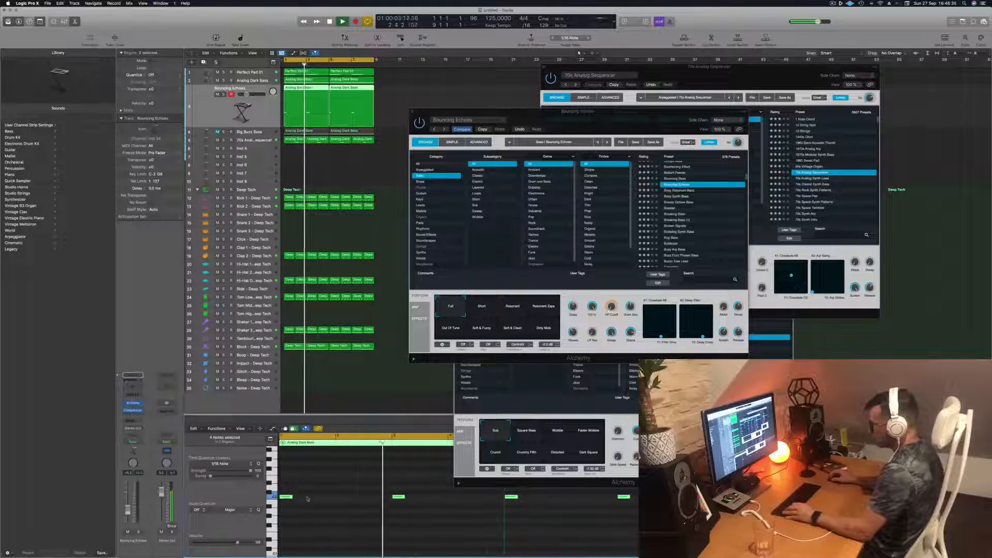
drag(290, 498, 295, 500)
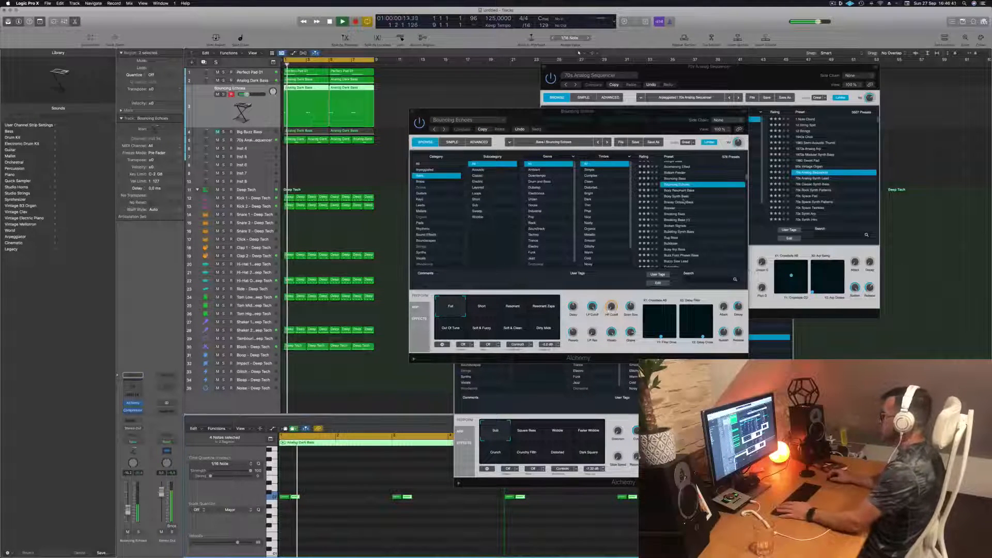
Audition the presets from Brassy Octave Bass through Breathing Bass and Busy Arp Bass with the doubled notes
click(682, 201)
click(676, 208)
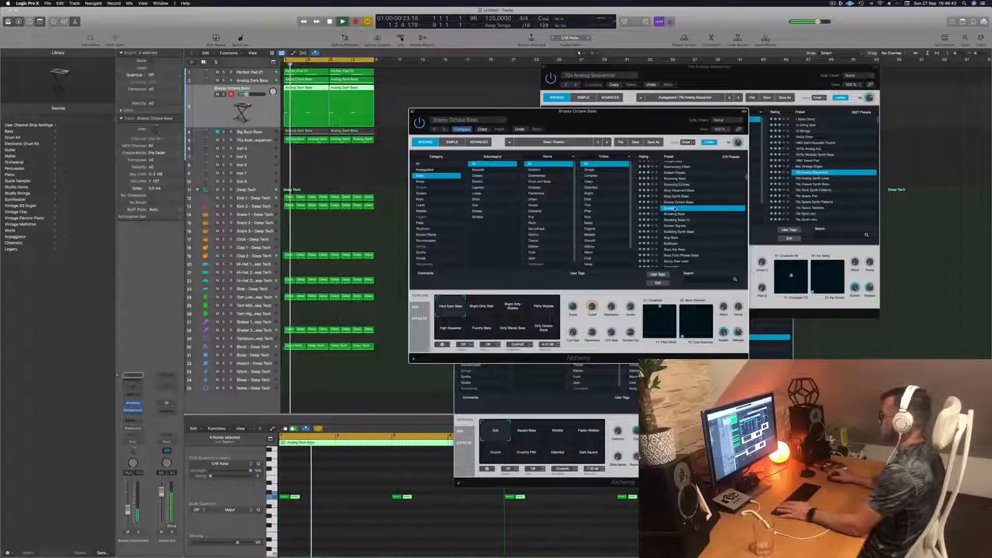
click(678, 213)
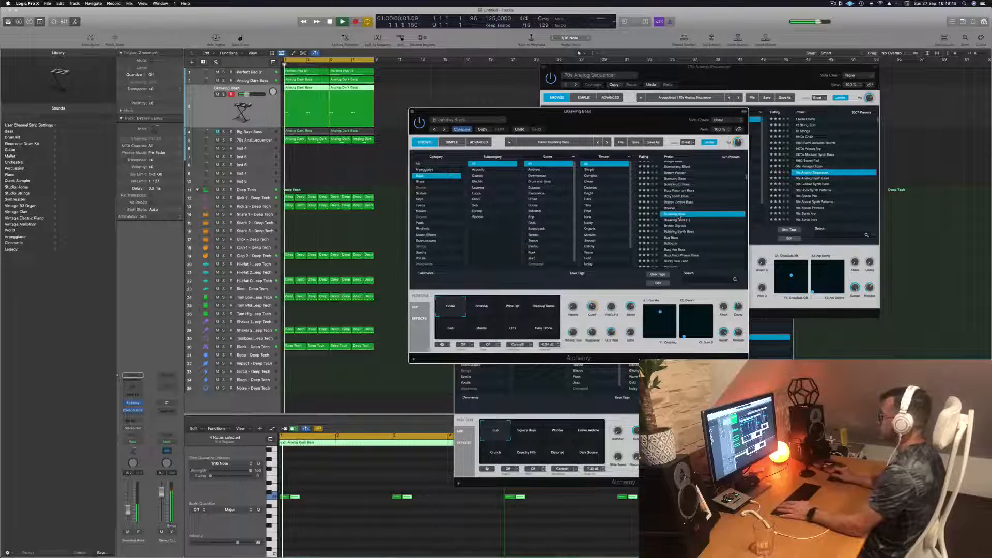
scroll(679, 215, down, 3)
click(681, 214)
scroll(681, 214, down, 2)
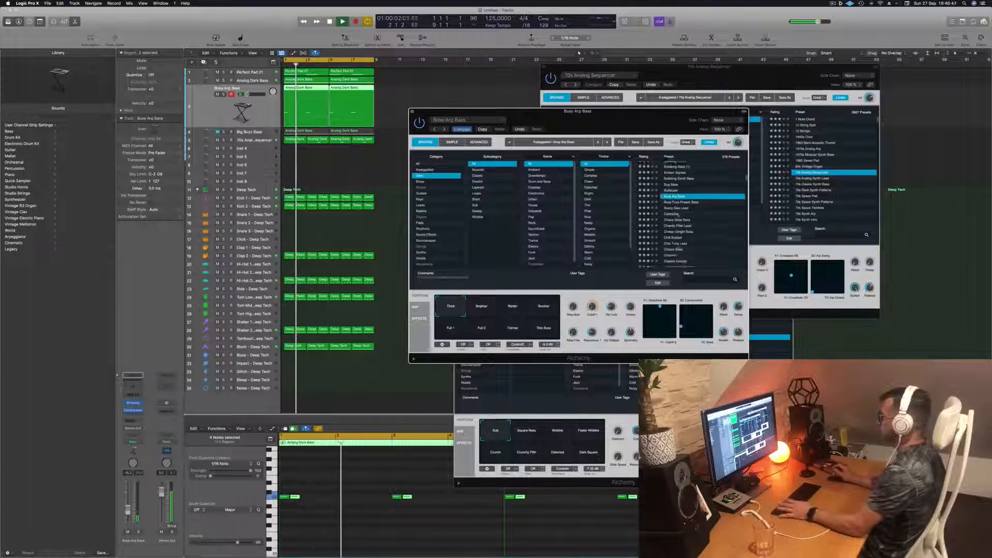
Audition the Buzzy Saw Lead, Chaos Glide Bass and Chill Sustain presets over the loop
scroll(683, 214, up, 2)
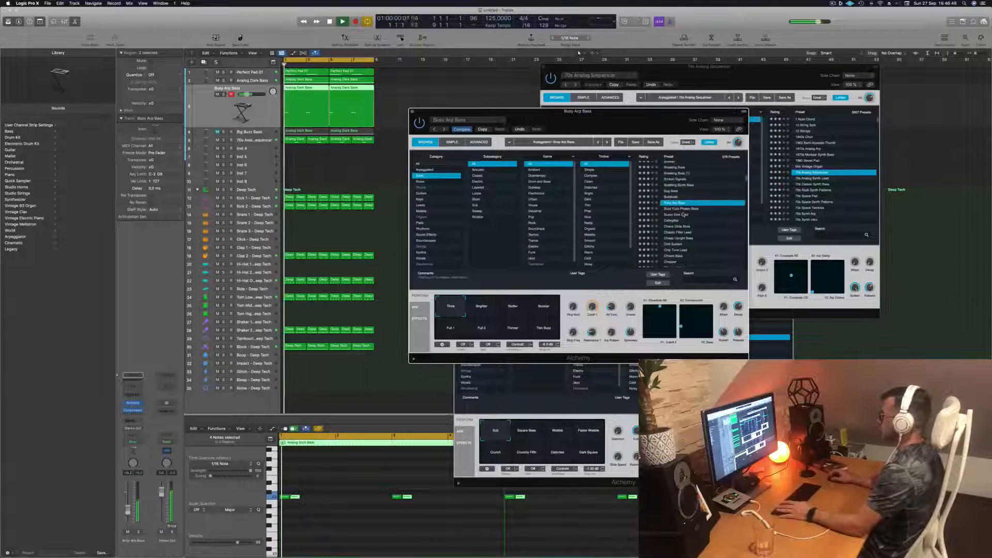
click(674, 215)
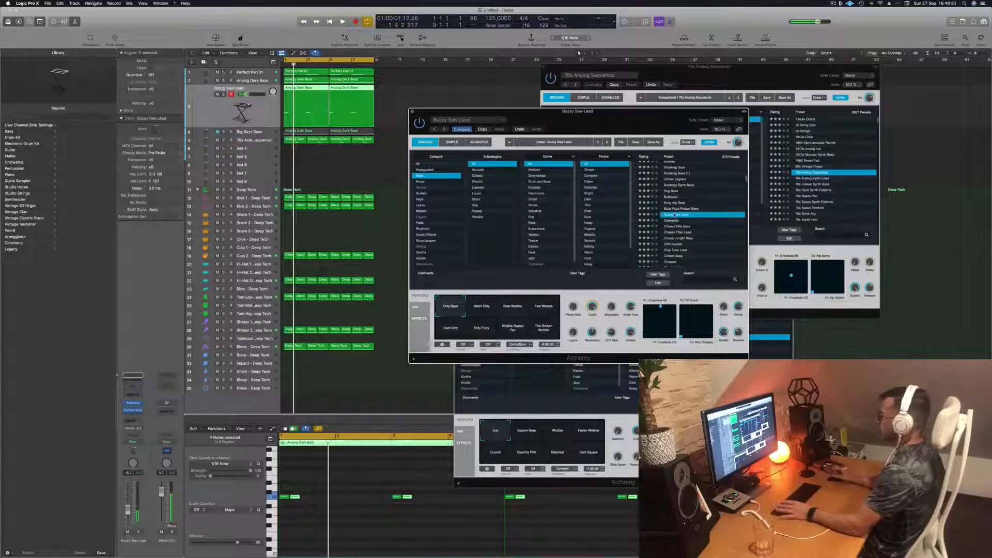
scroll(692, 214, down, 2)
click(682, 205)
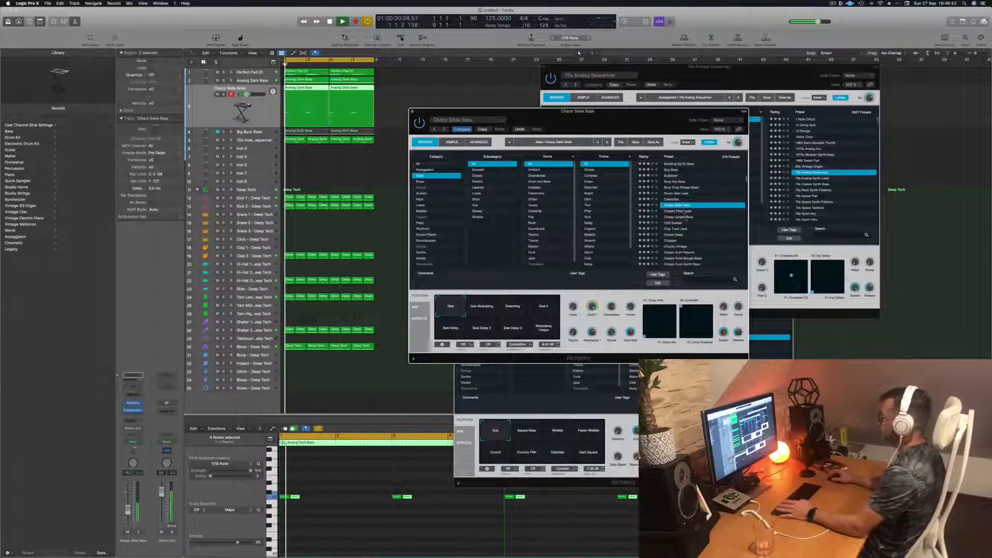
scroll(685, 214, down, 1)
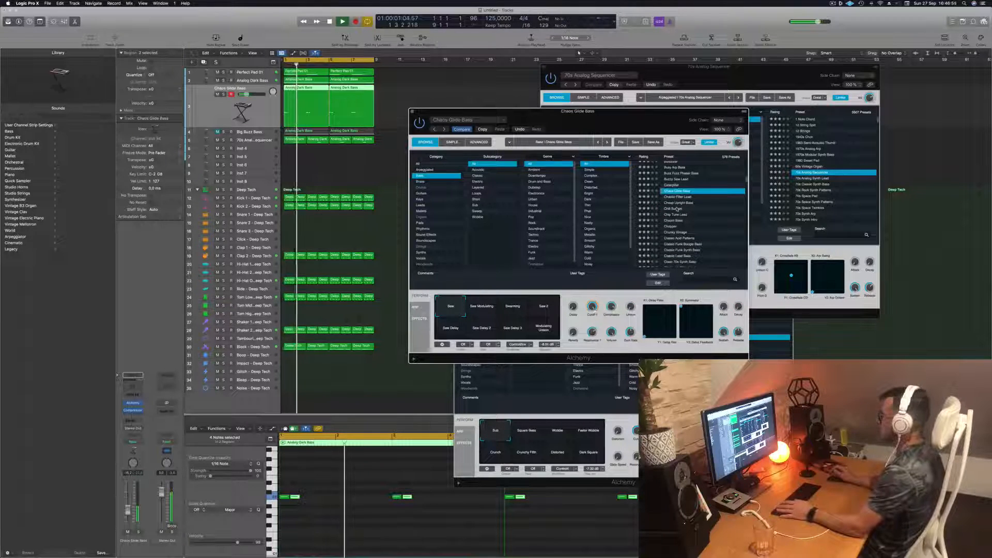
click(677, 208)
scroll(677, 208, down, 2)
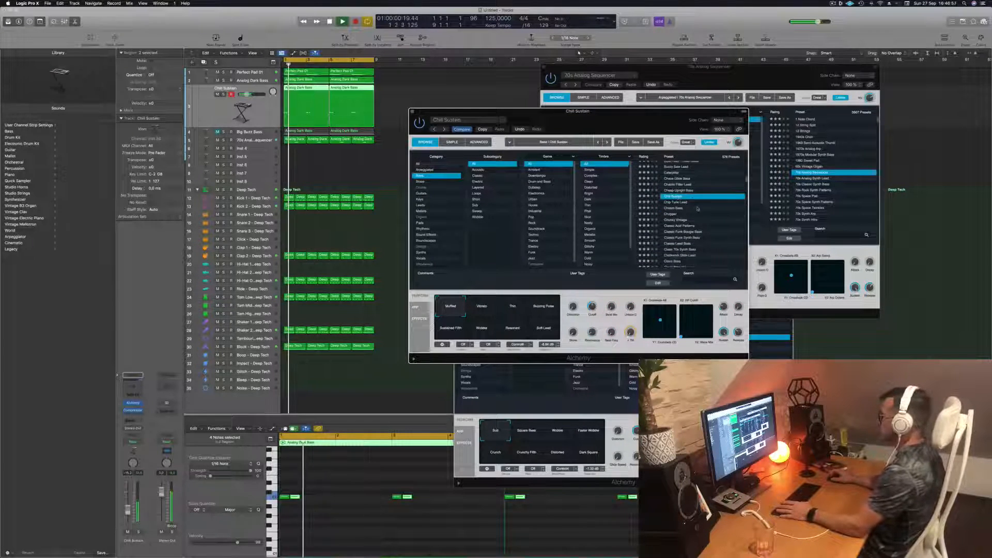
Audition the Chunky Vintage, Classic Funk Synth Bass and Club Bass presets over the loop
click(679, 208)
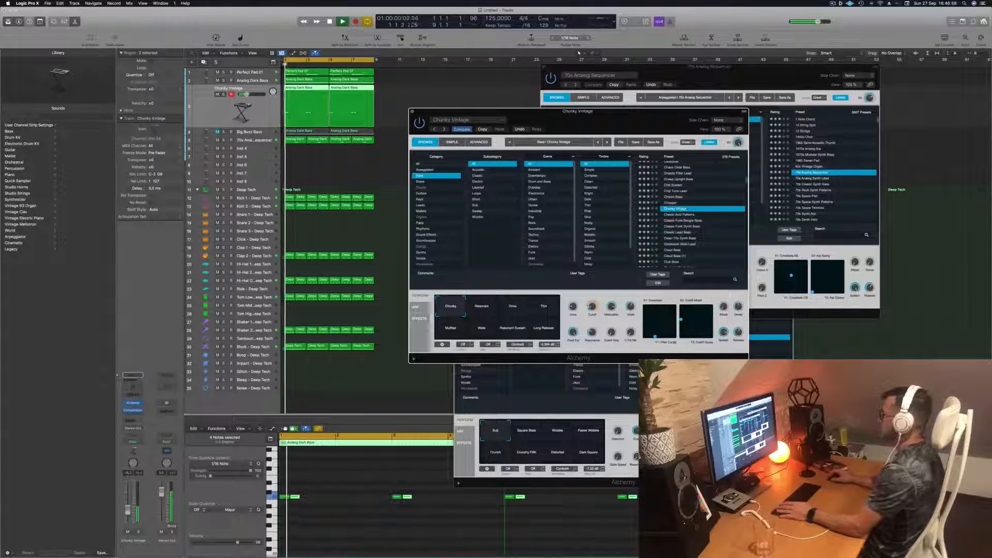
scroll(680, 209, down, 2)
click(681, 205)
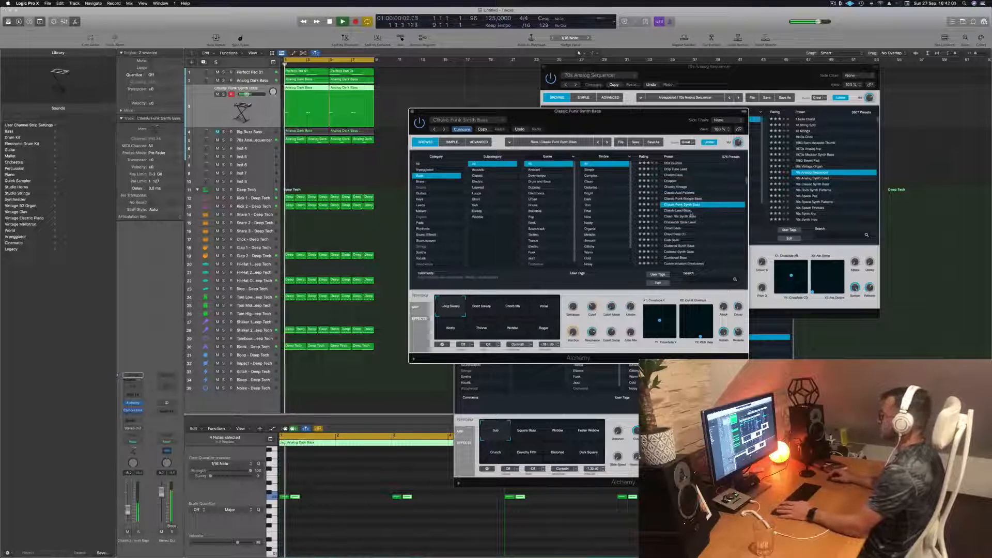
click(681, 240)
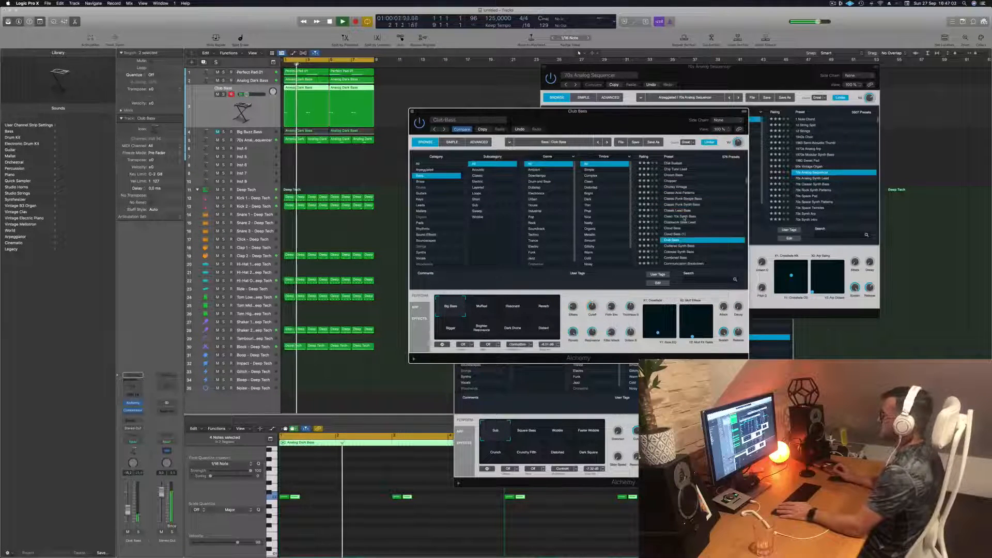
scroll(699, 221, down, 2)
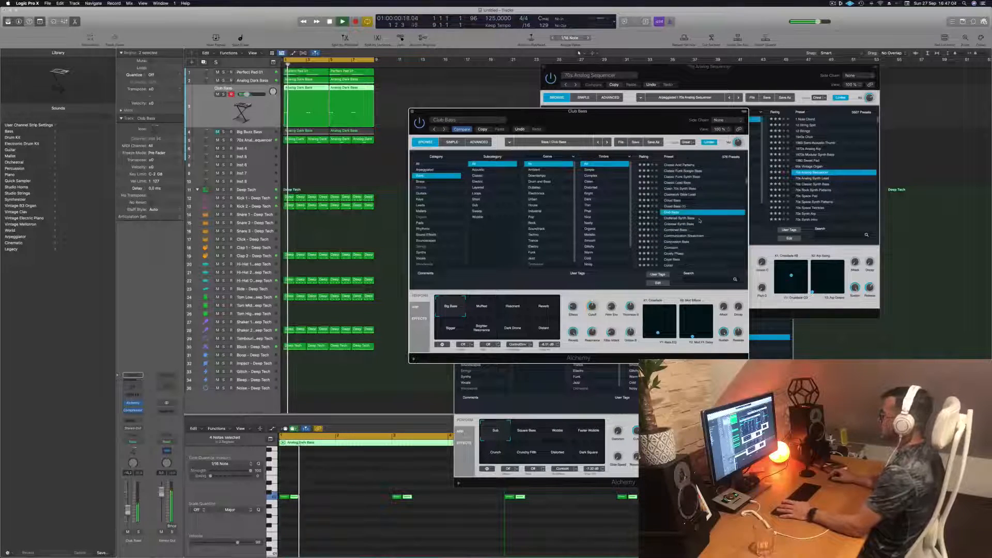
Audition the Concussion Bass, Corrosion and Dark And Deep Bass presets over the loop
click(676, 241)
scroll(676, 227, down, 2)
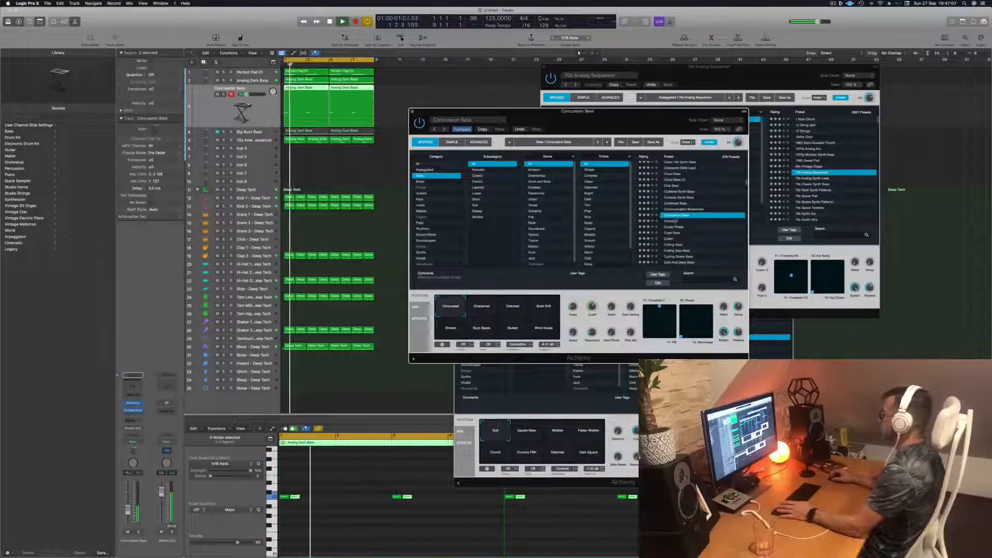
click(674, 221)
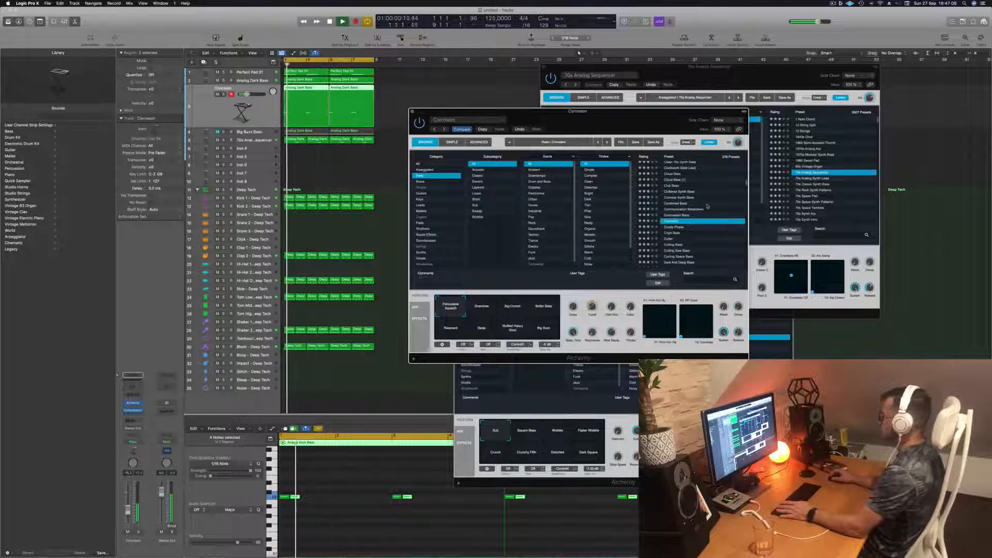
scroll(708, 206, down, 2)
click(703, 233)
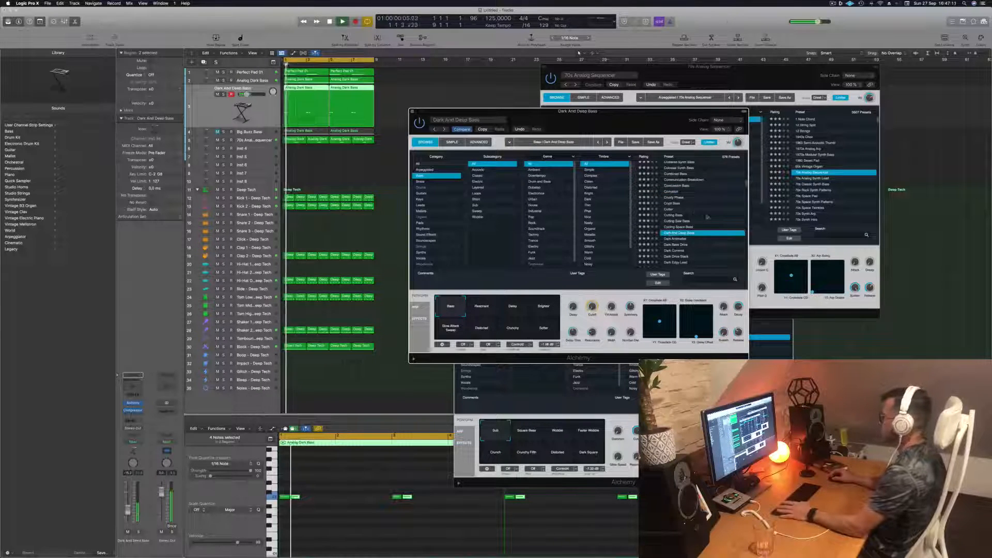
Audition the Dark Drive Stack, Dark Edgy Lead and Dark Glide Lead presets over the loop
scroll(708, 217, down, 2)
click(676, 218)
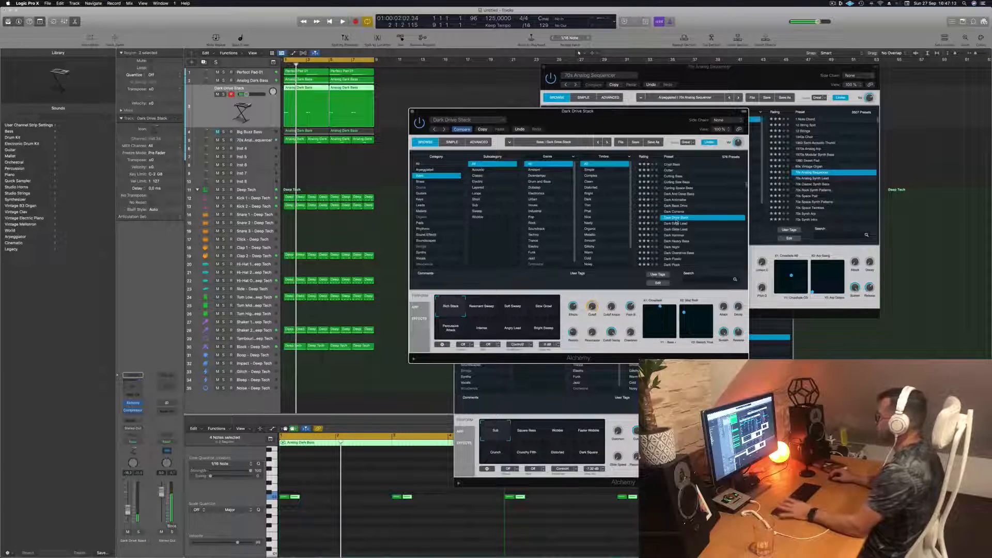
click(676, 224)
scroll(676, 223, down, 1)
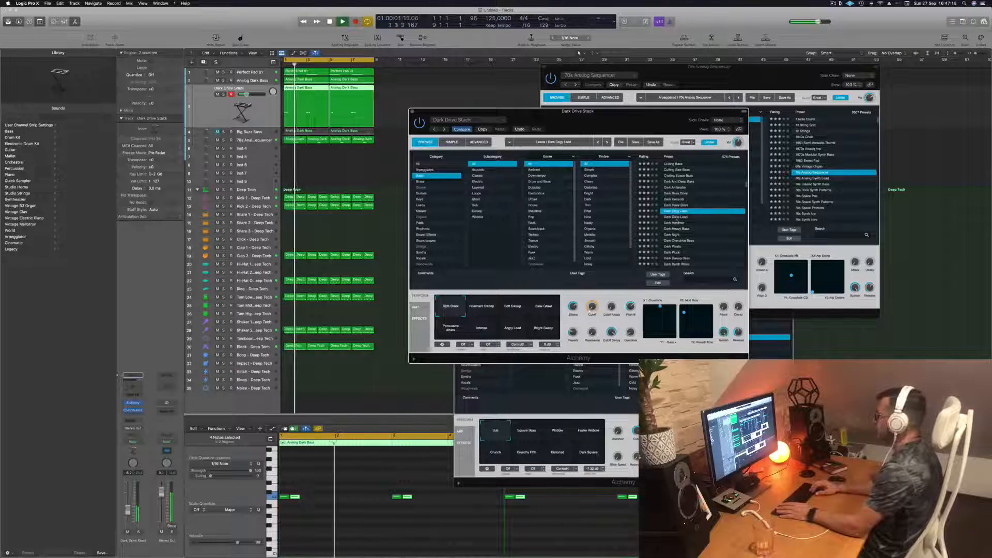
click(677, 218)
scroll(677, 220, down, 1)
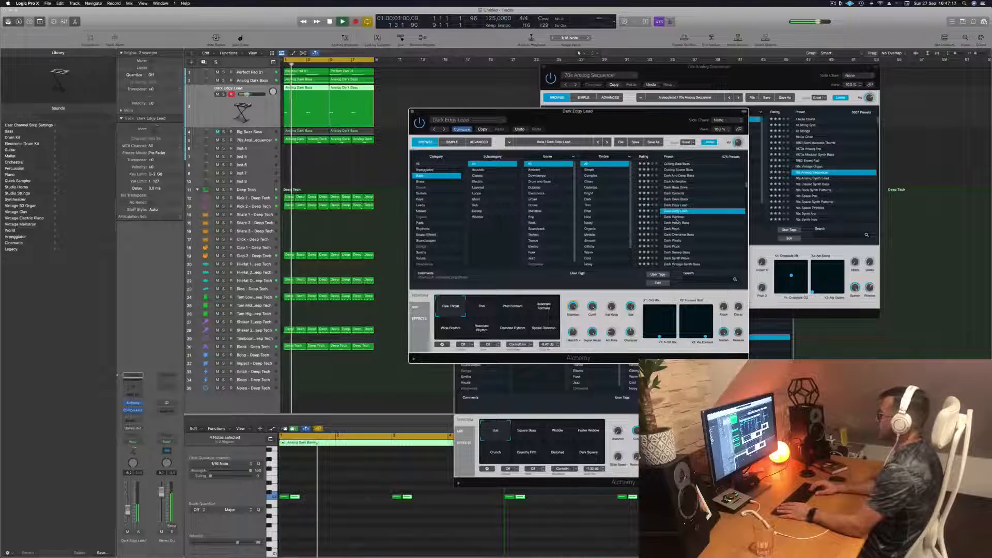
Audition the Dark Hammer and Dark Night presets, and load the first preset in the Bass category
click(677, 217)
scroll(676, 220, down, 1)
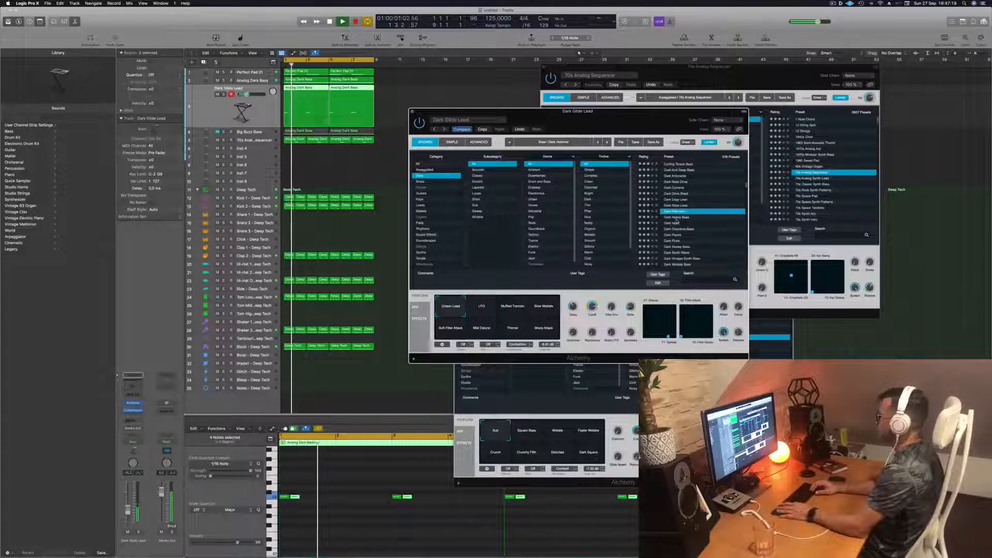
click(673, 223)
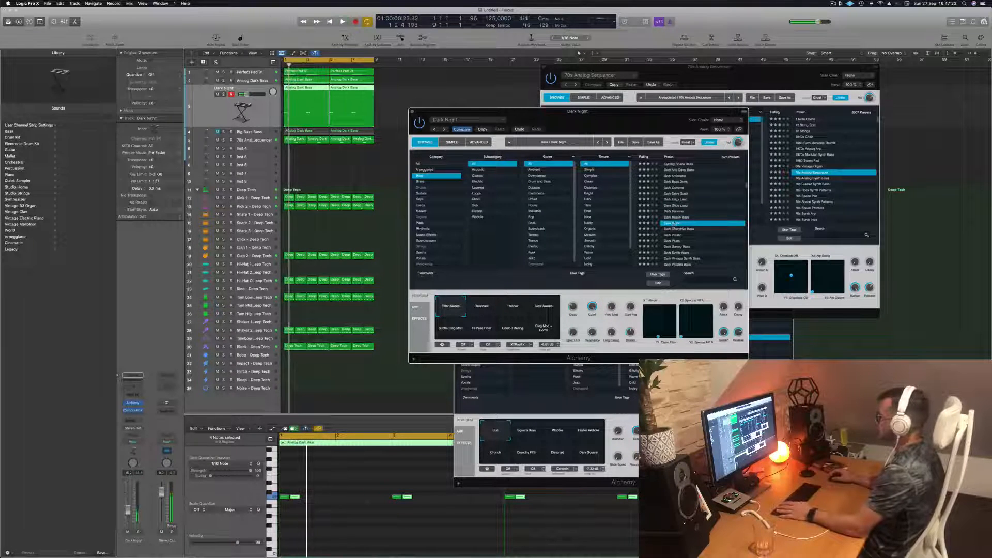
scroll(672, 223, up, 15)
click(680, 164)
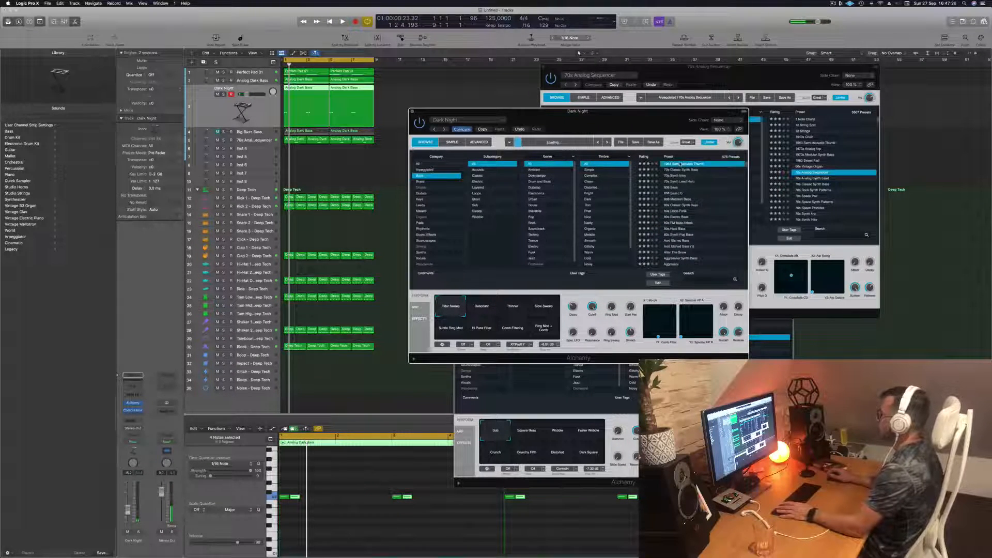
Audition the Semi-Acoustic Thumb and 70s Classic Synth Bass presets over the loop
key(space)
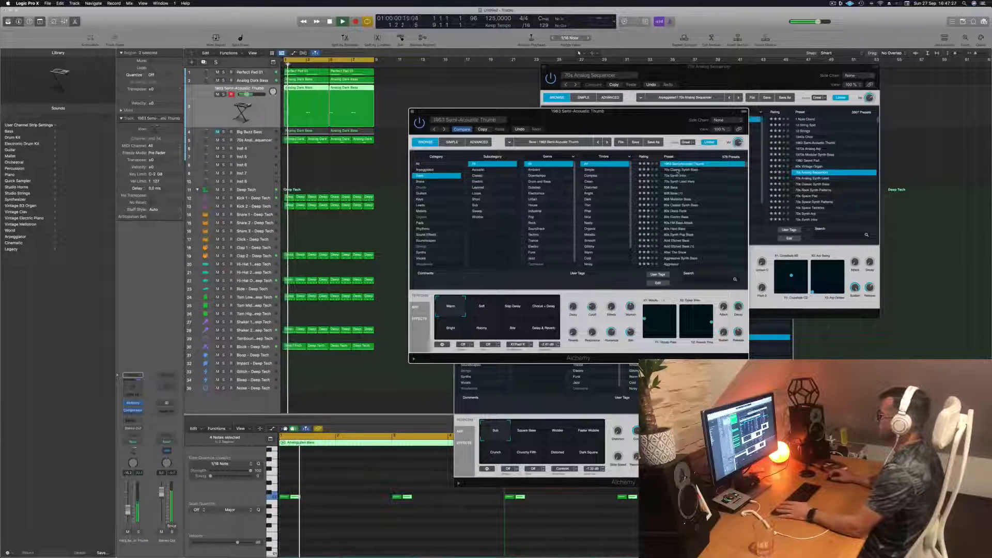
click(678, 170)
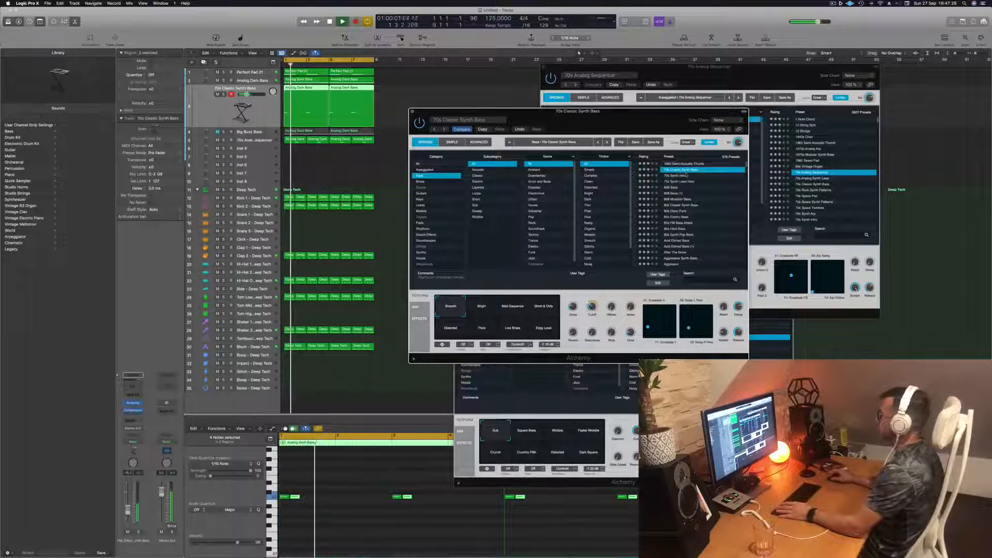
drag(645, 122, 658, 123)
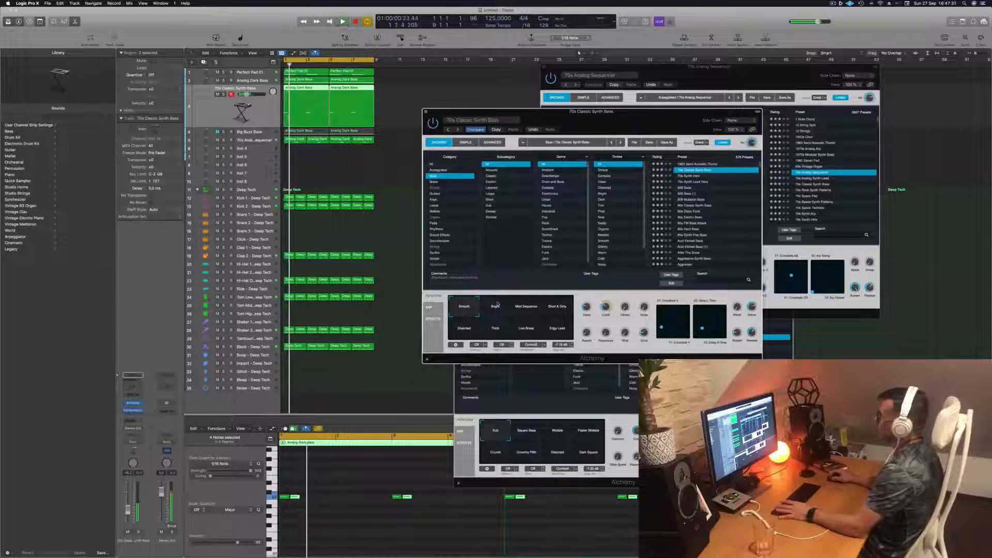
key(space)
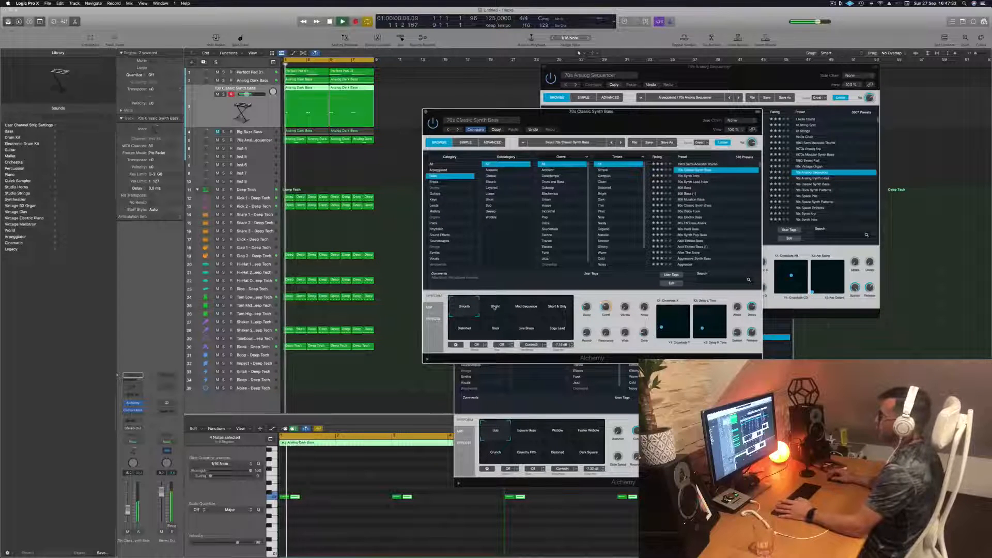
Compare the 70s Classic Synth Bass performance snapshots from Mod Sequence through Edgy Lead, and return to Smooth
click(532, 309)
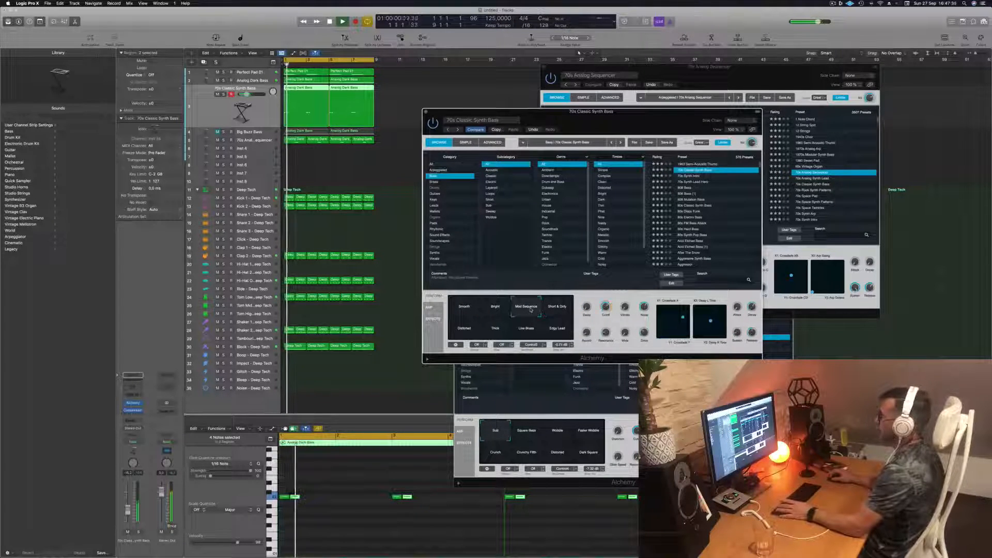
click(562, 310)
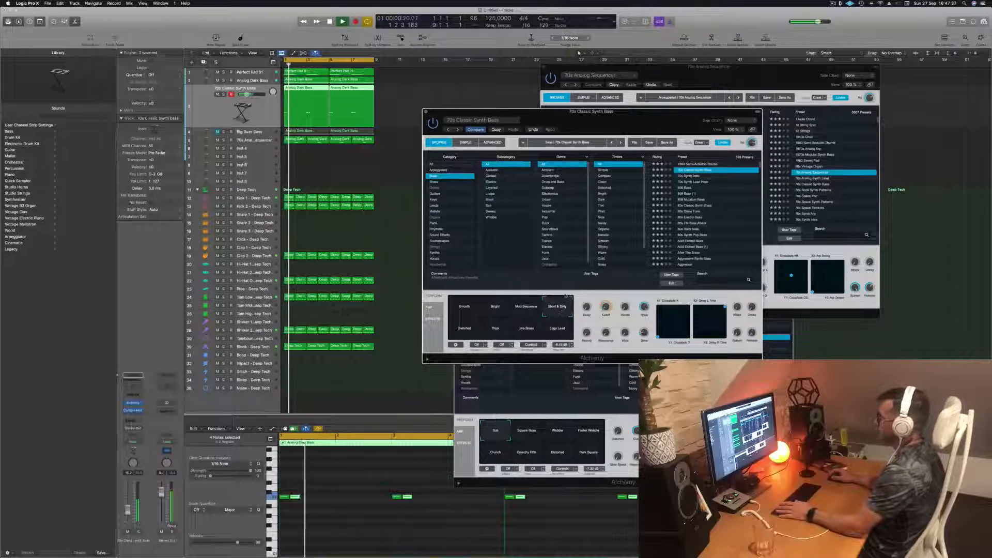
click(458, 333)
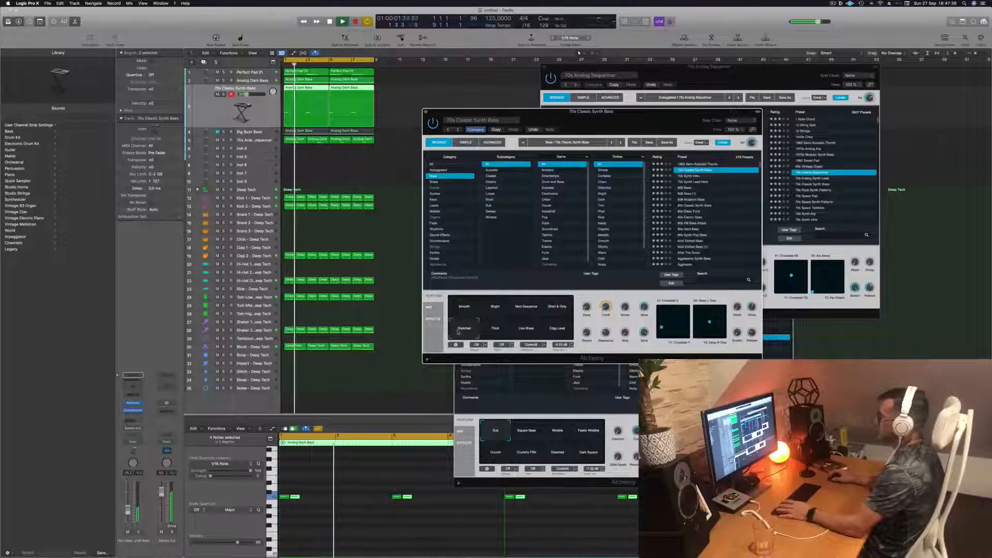
click(495, 333)
click(521, 334)
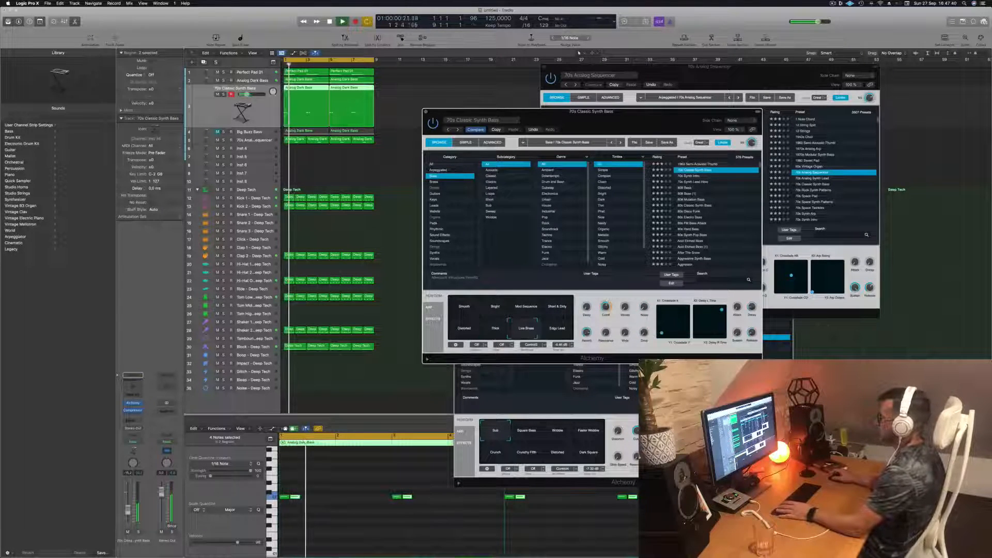
click(558, 335)
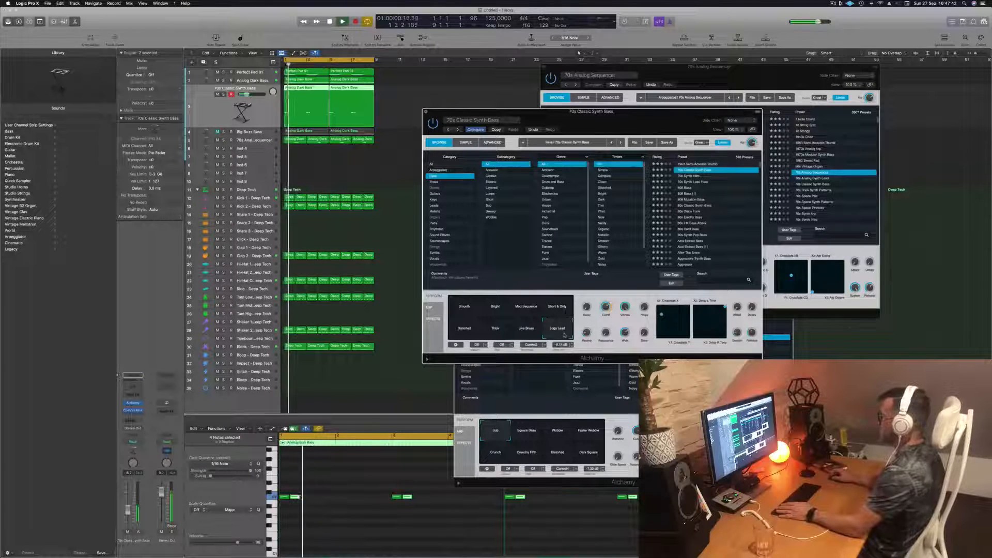
click(465, 311)
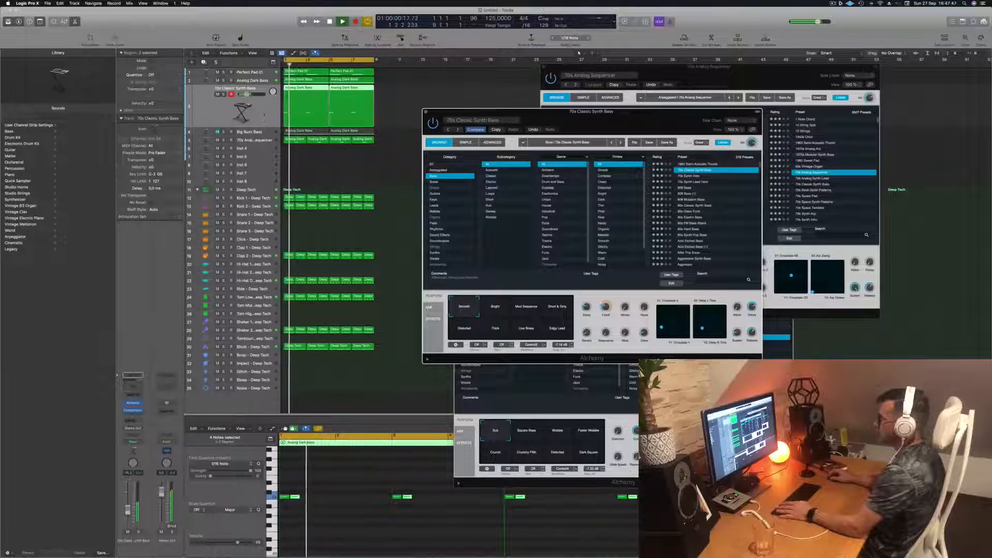
Add a send to Bus 6 on the 70s Classic Synth Bass track's channel strip
click(342, 22)
click(126, 421)
mouse_move(149, 428)
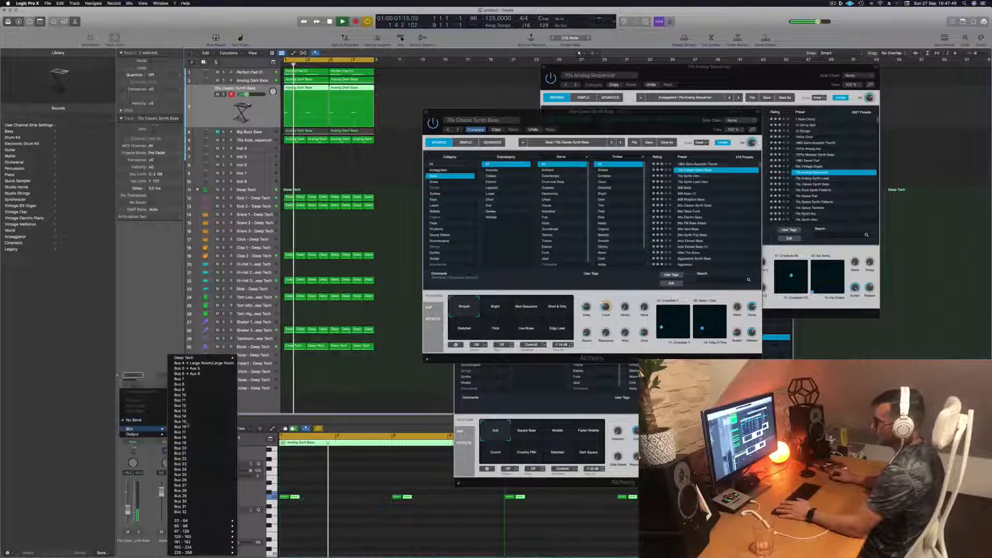
click(181, 373)
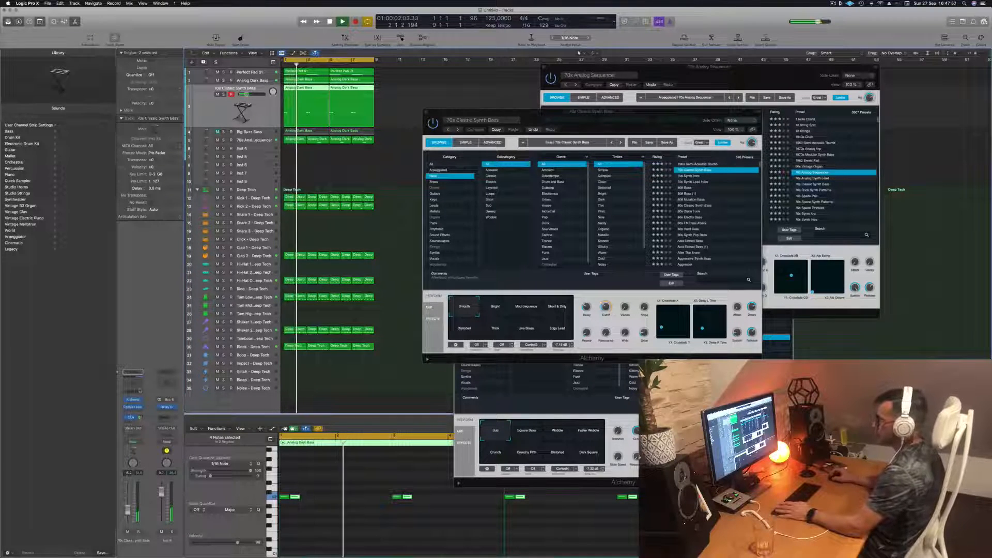
Audition the Bright, Mod Sequence, Short & Dirty and Distorted snapshots with the bus send active
drag(638, 112, 666, 149)
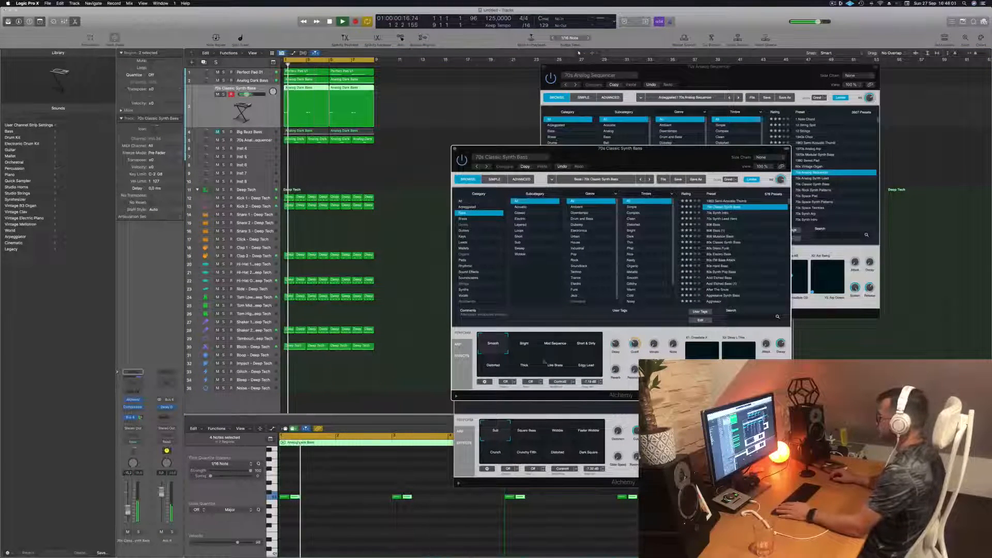
click(524, 343)
click(555, 343)
click(586, 344)
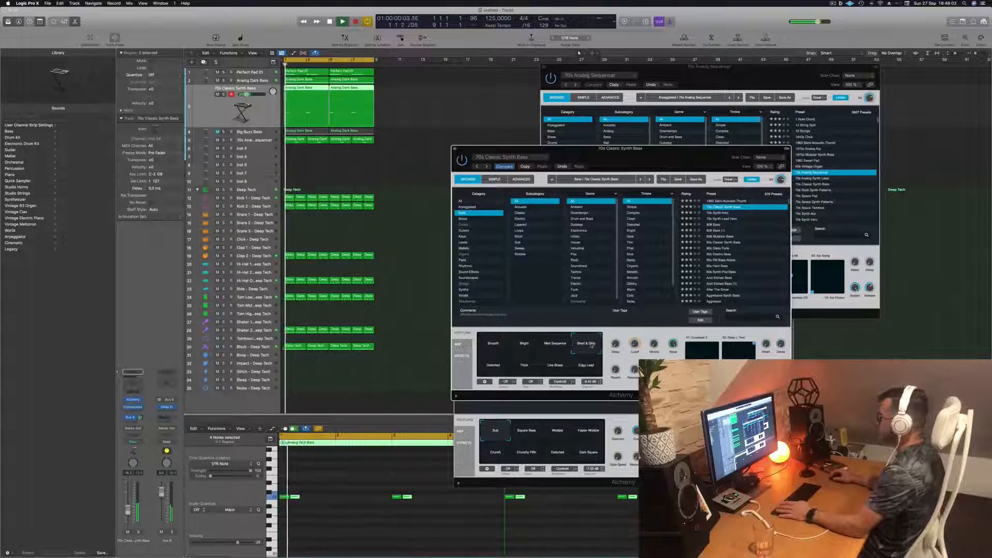
click(491, 367)
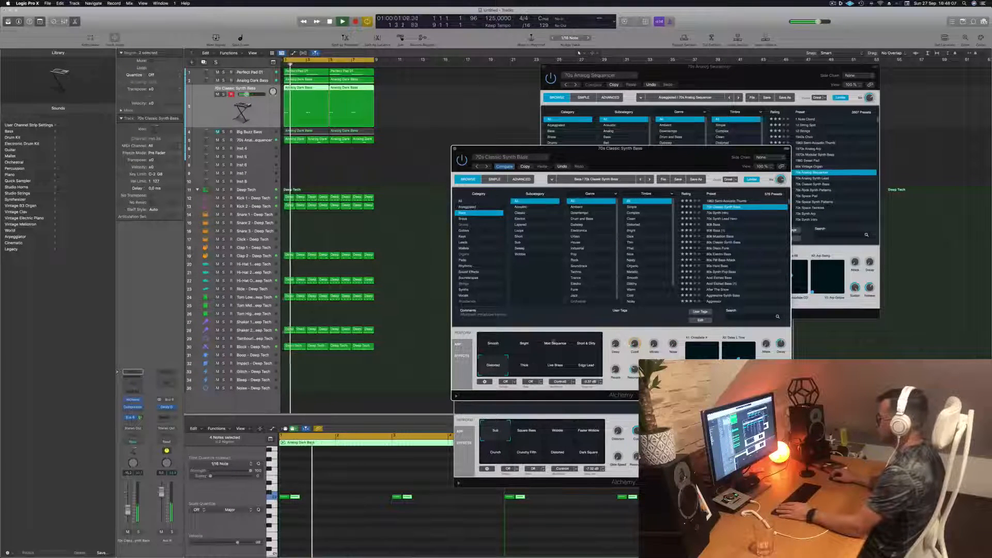
Audition the 70s Synth Intro, 70s Synth Lead Hero, 808 Bass and 80s Classic Synth Bass presets over the loop
click(726, 213)
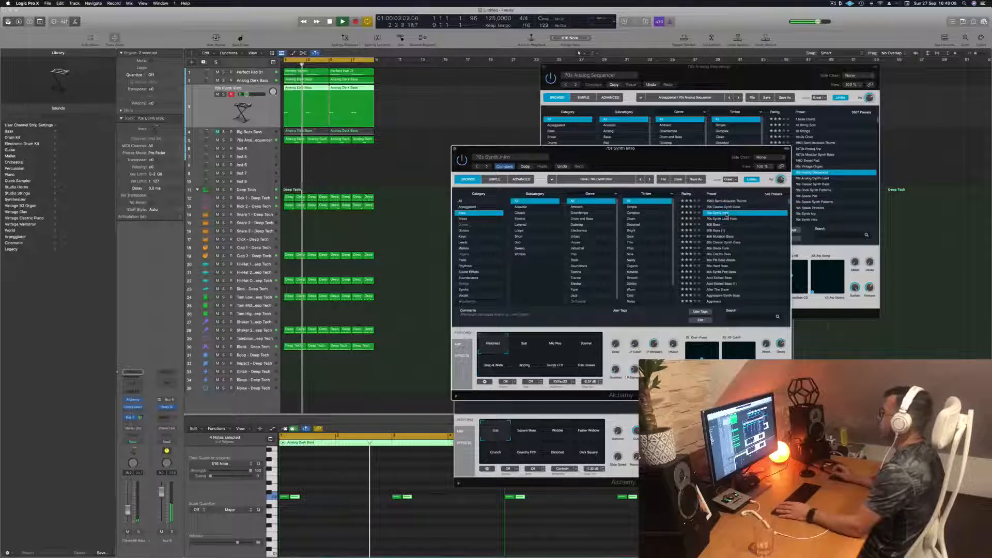
click(721, 218)
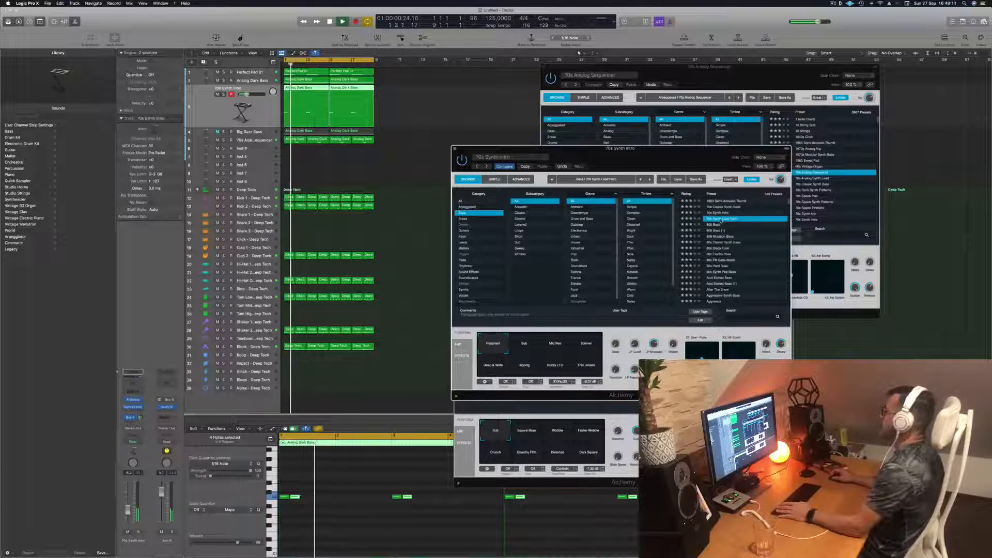
click(721, 224)
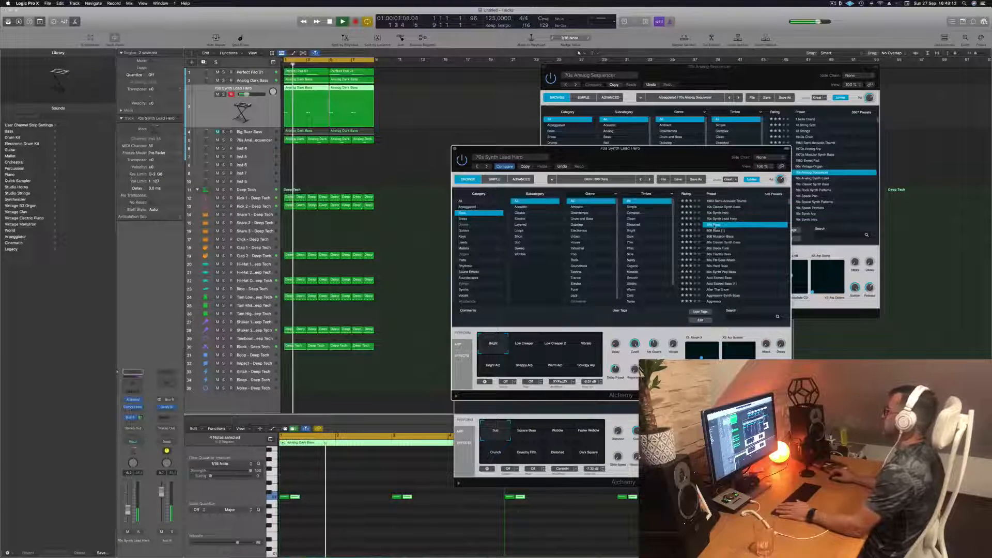
click(718, 242)
key(space)
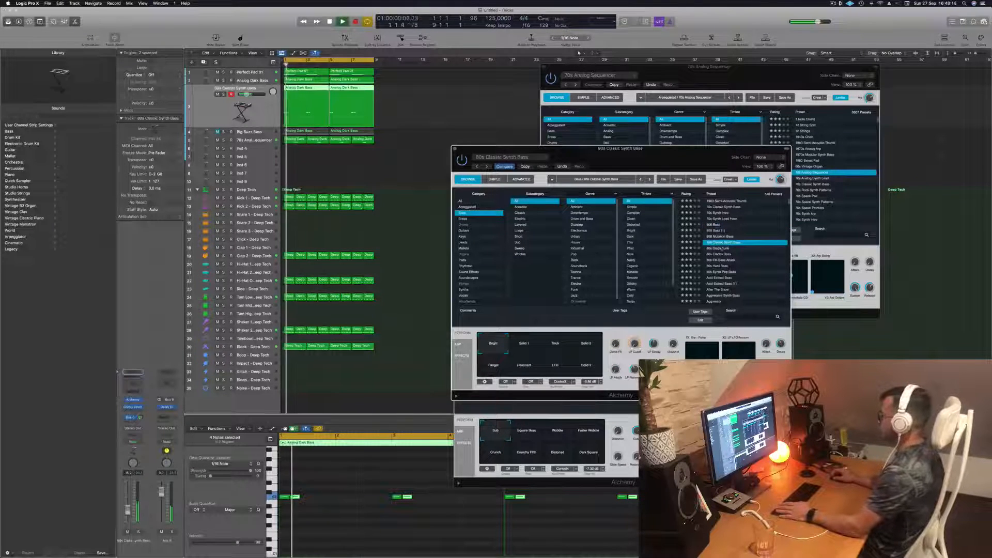
Audition further 80s bass presets up to 80s Hard Bass, then both Acid Etched Bass presets, including the Pad Mode snapshot
click(718, 254)
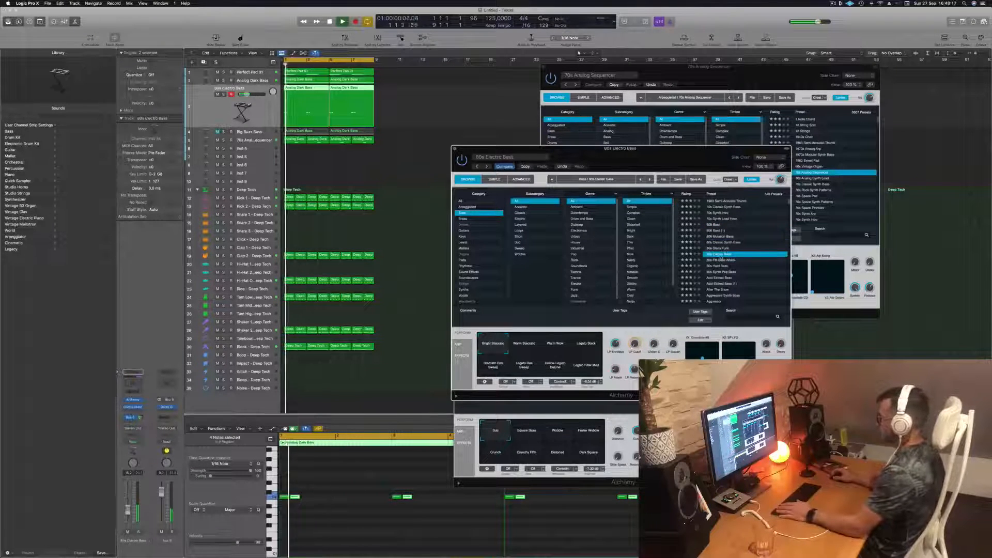
click(717, 266)
scroll(720, 264, down, 1)
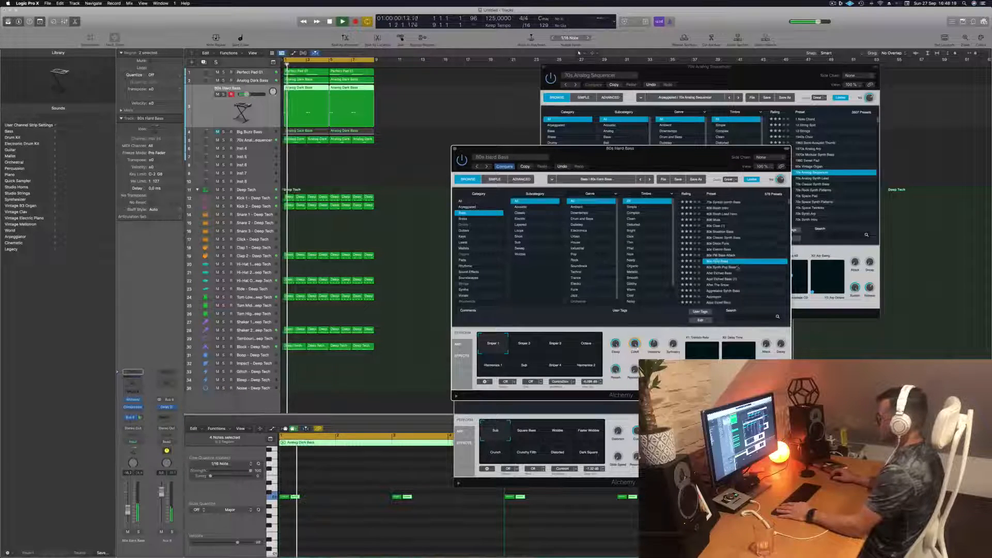
click(720, 261)
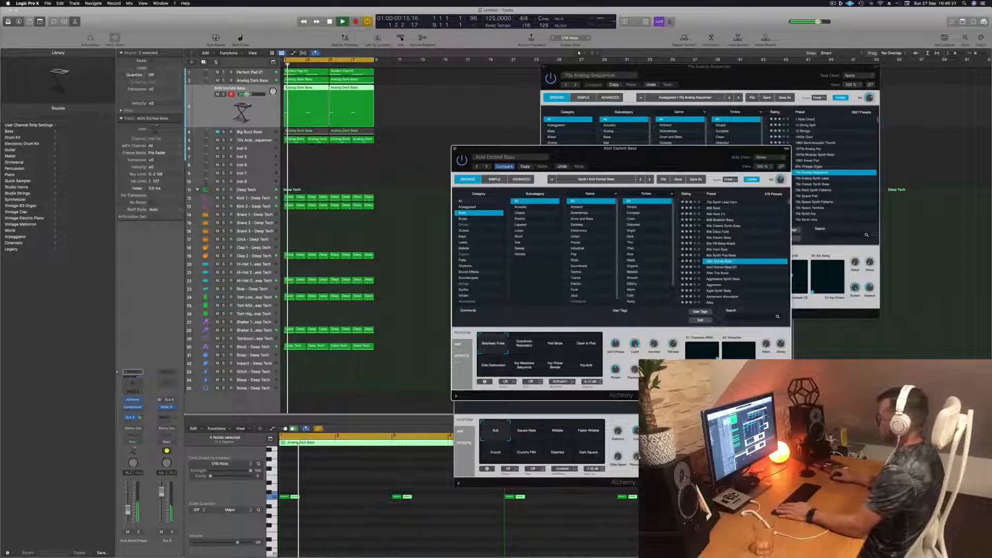
click(726, 267)
key(space)
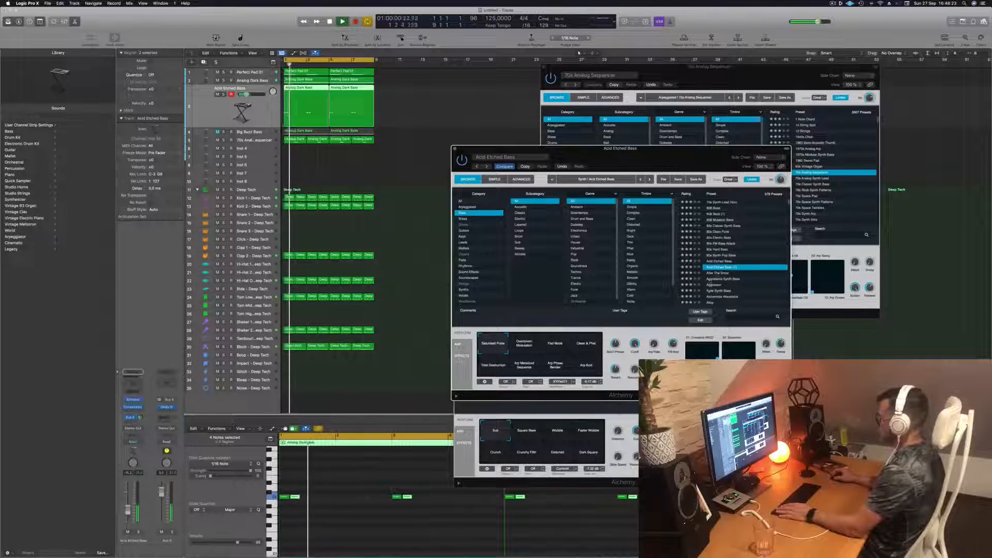
click(555, 343)
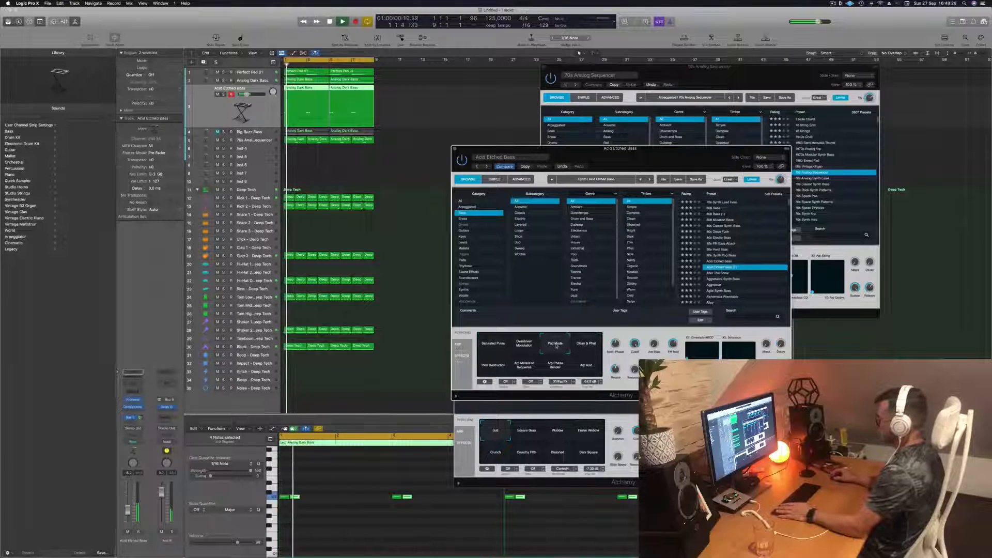
Audition the Aggressive Synth Bass, Aggressor and Agile Synth Bass presets over the loop
click(718, 278)
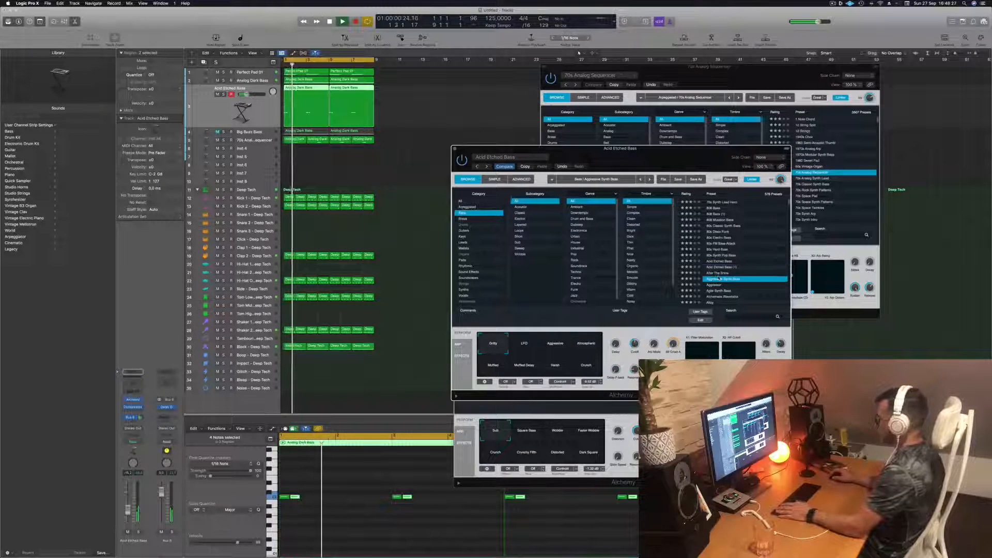
scroll(742, 273, down, 1)
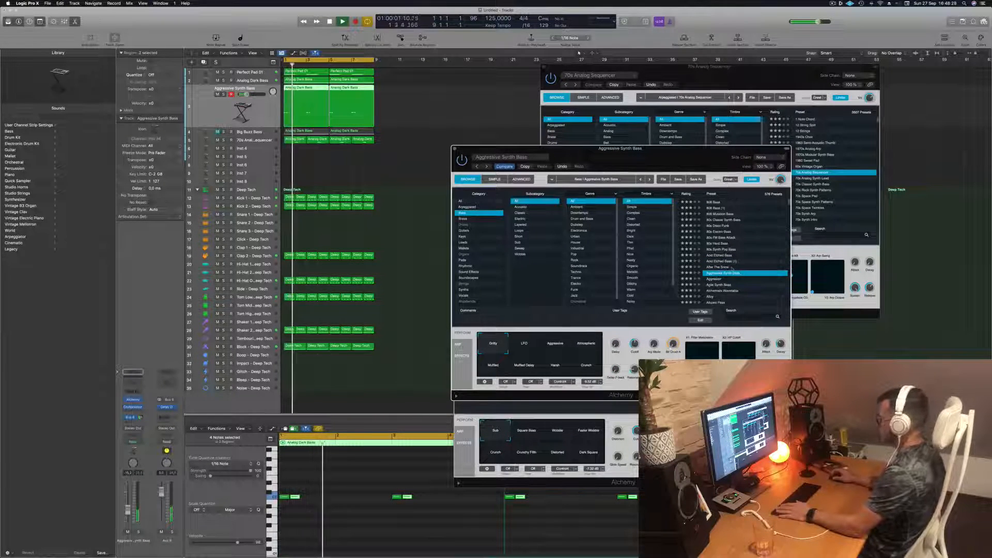
scroll(732, 272, down, 4)
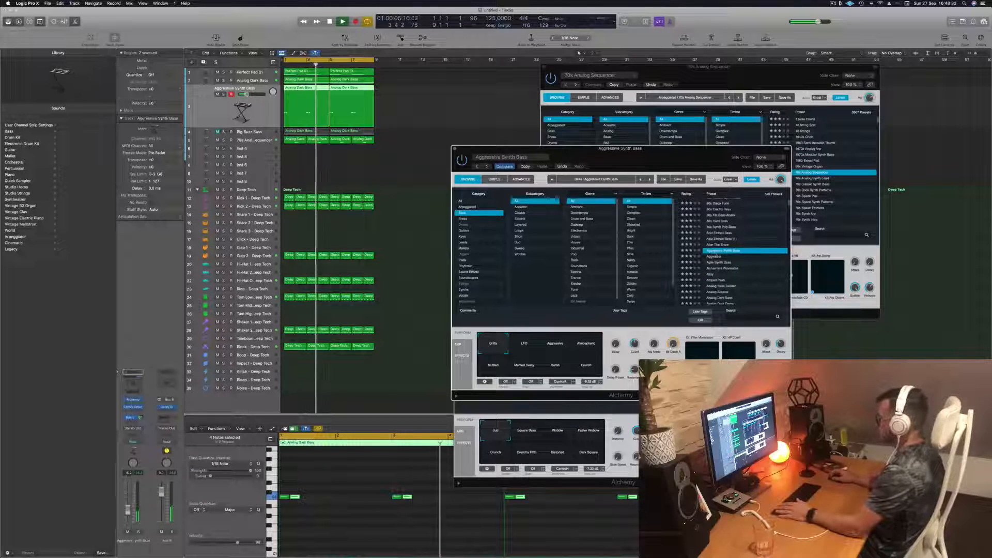
click(722, 257)
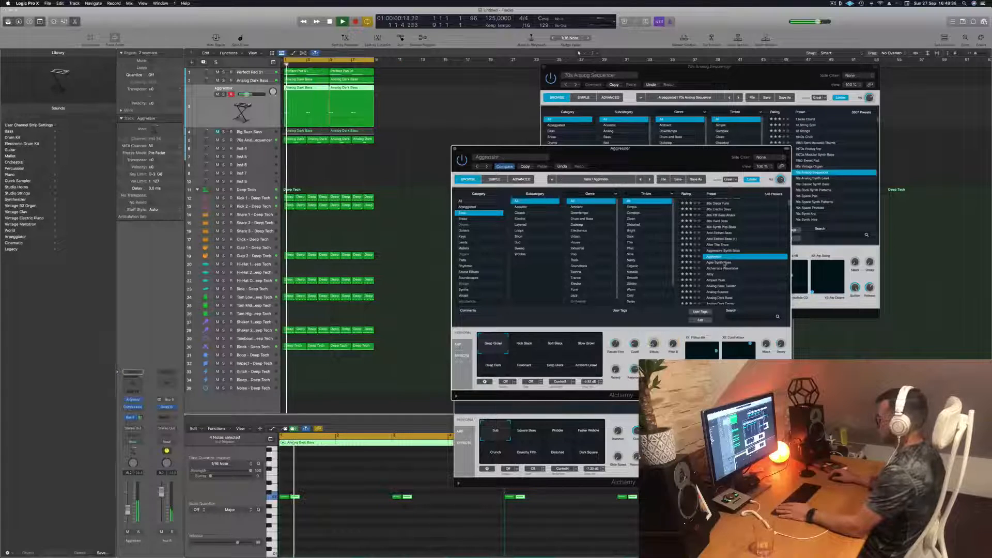
click(725, 263)
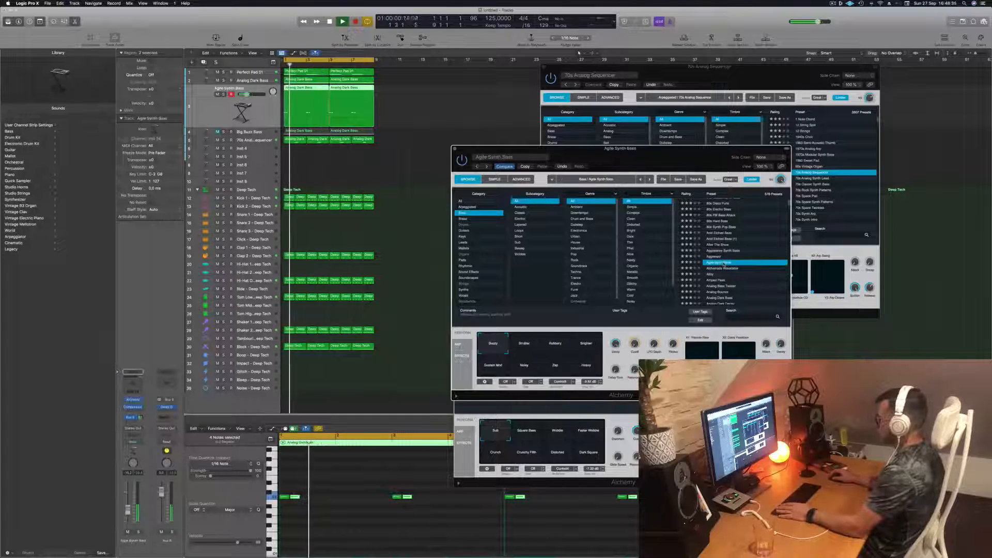
Try the Amped Peak bass preset on the Agile Synth Bass track and switch it to Analog Glide Lead
click(719, 281)
scroll(733, 258, down, 2)
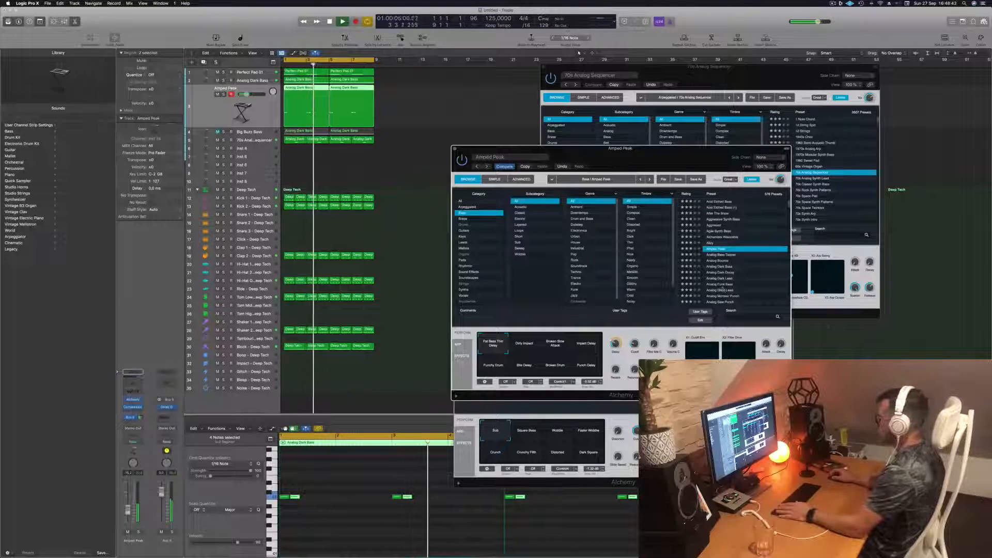
click(728, 290)
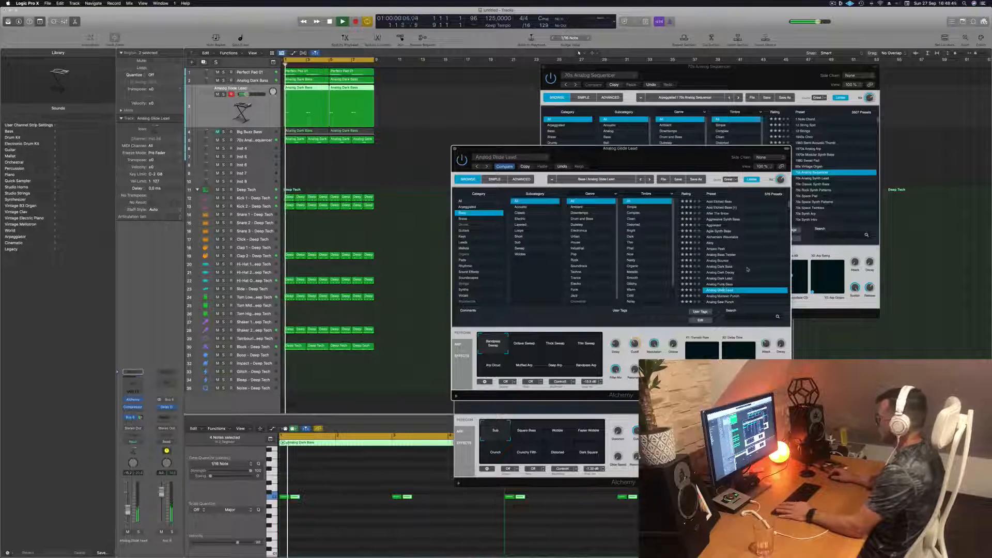
scroll(745, 268, down, 3)
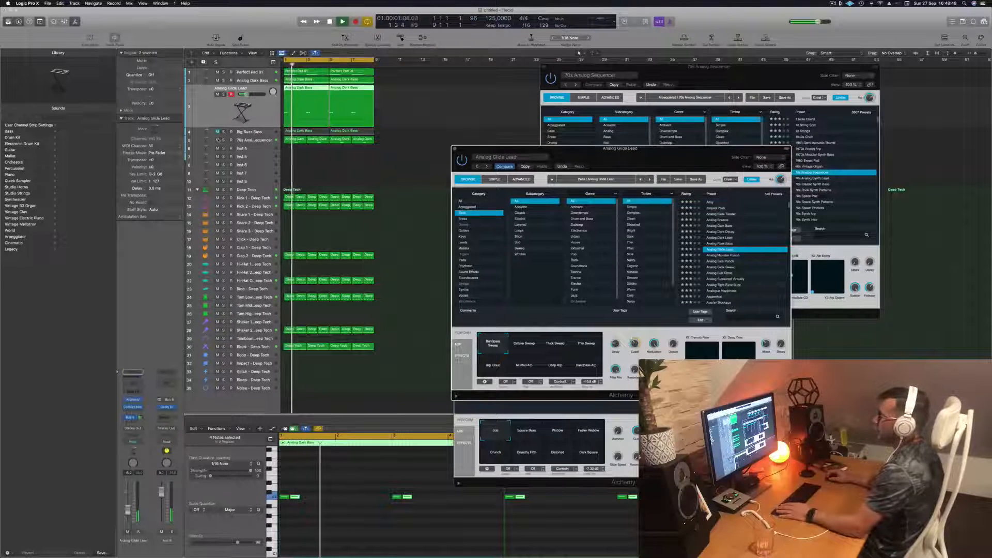
Mute the Analog Glide Lead track and restart playback from the beginning of the loop
click(217, 94)
click(206, 113)
key(space)
key(space)
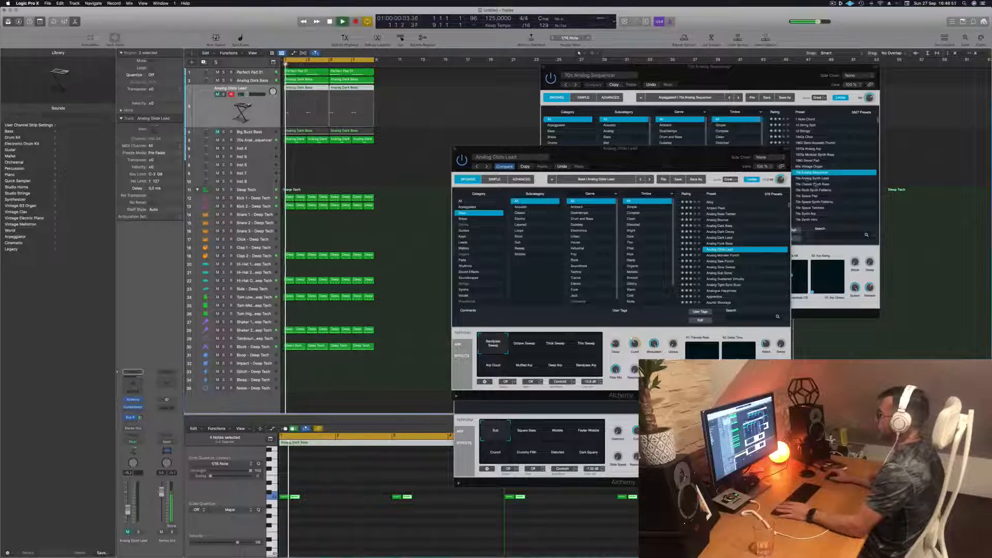
Close the open Alchemy windows for Analog Glide Lead, 70s Analog Sequencer and Analog Dark Bass
drag(486, 155, 459, 153)
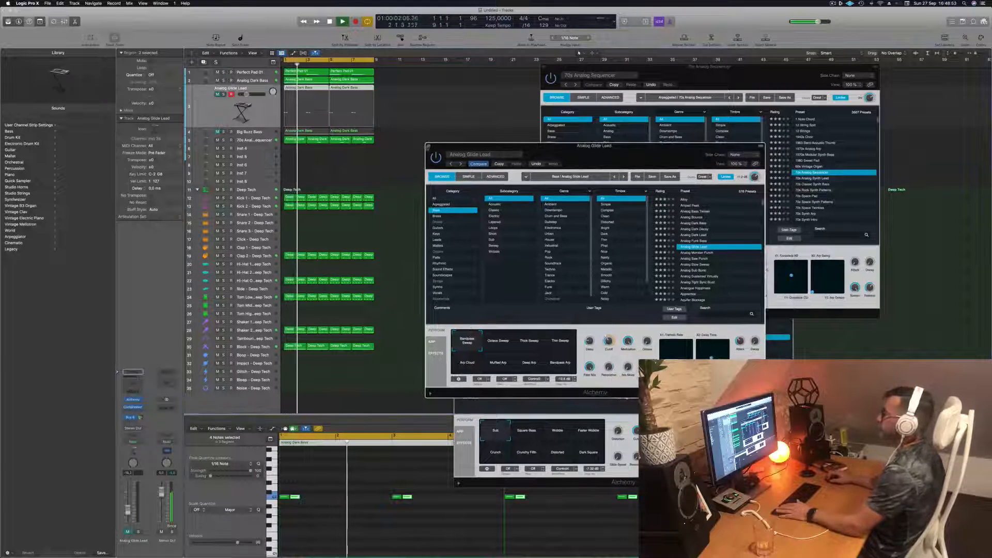
click(428, 146)
click(545, 66)
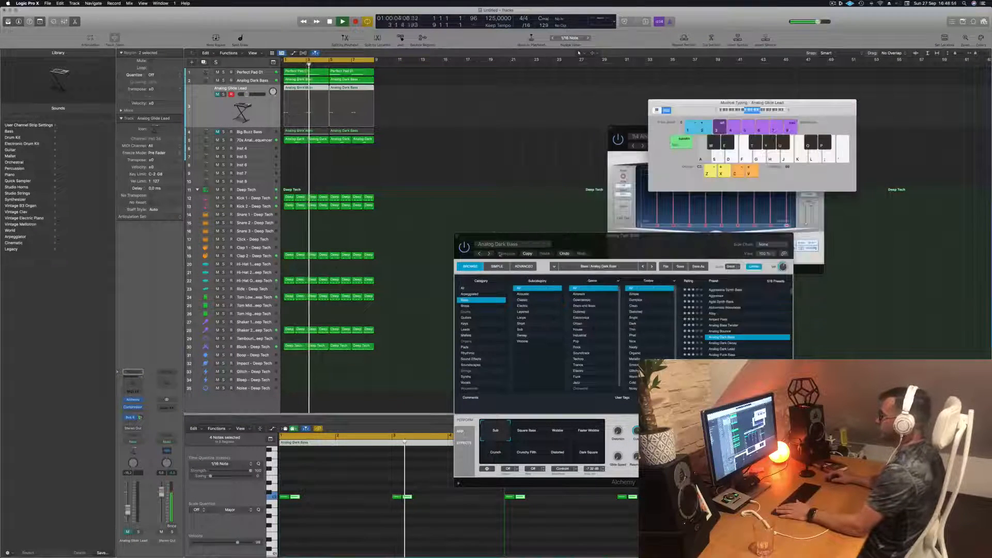
drag(587, 236, 604, 212)
click(473, 213)
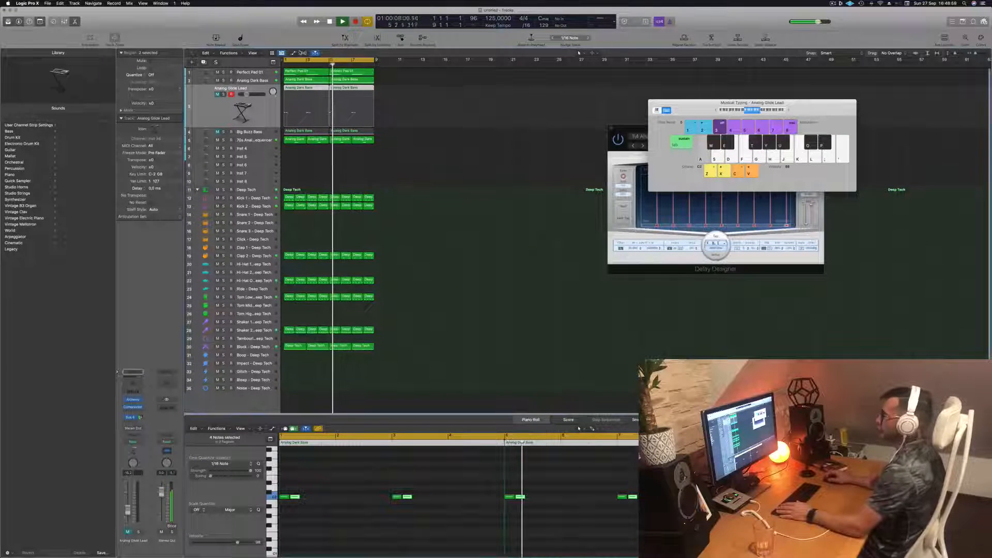
Review the instrument tracks one by one during playback, from Perfect Pad 01 down to the empty Inst track below 70s Analog Sequencer
click(255, 75)
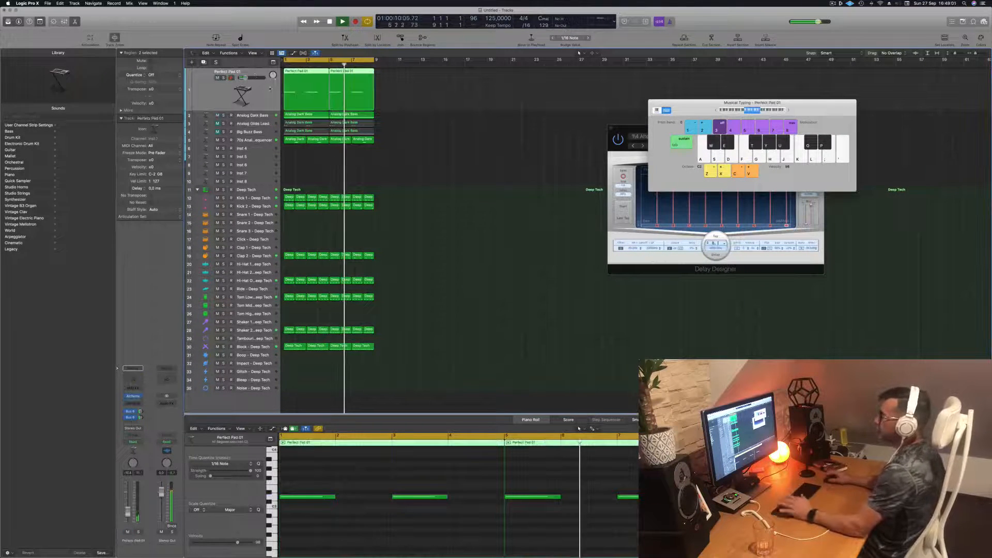
key(Down)
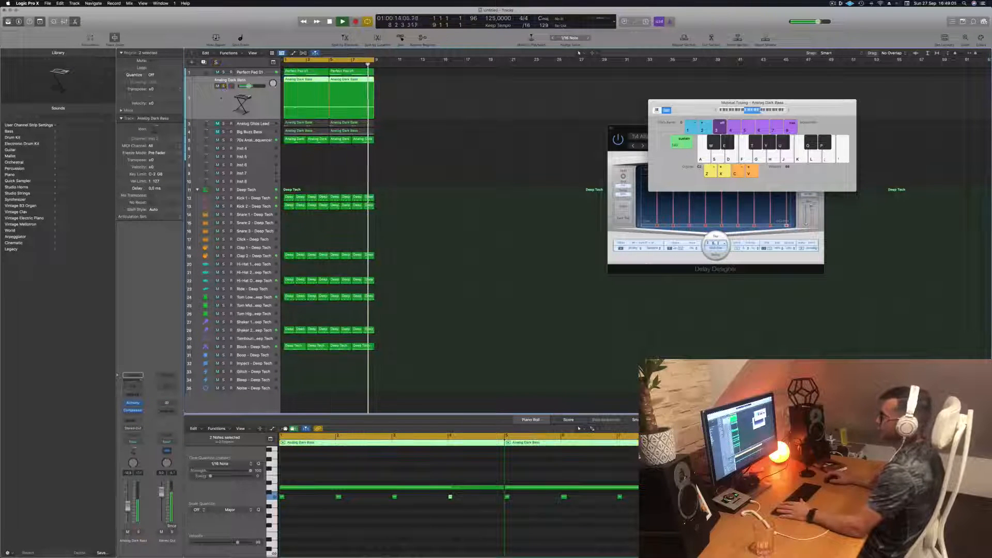
key(Down)
key(Down)
key(Down)
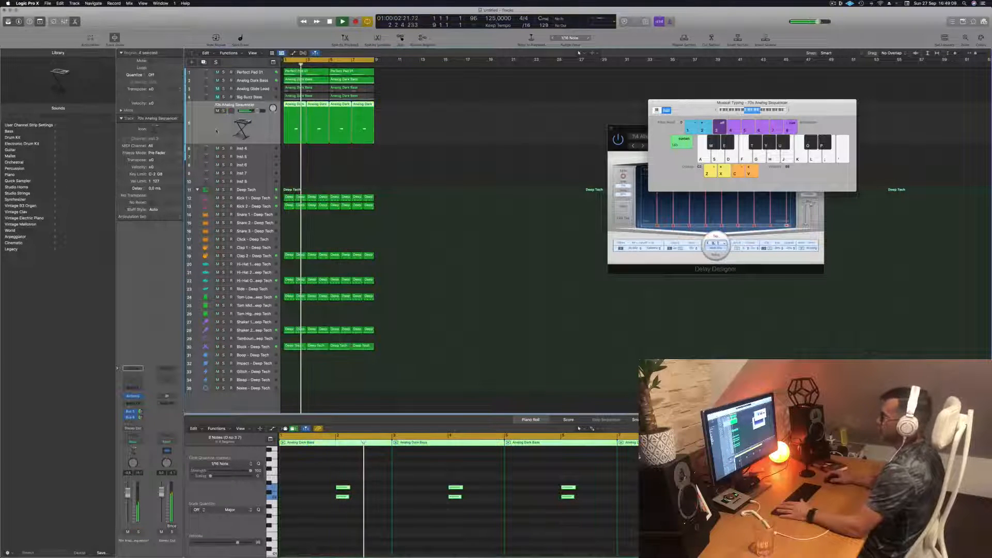
click(286, 157)
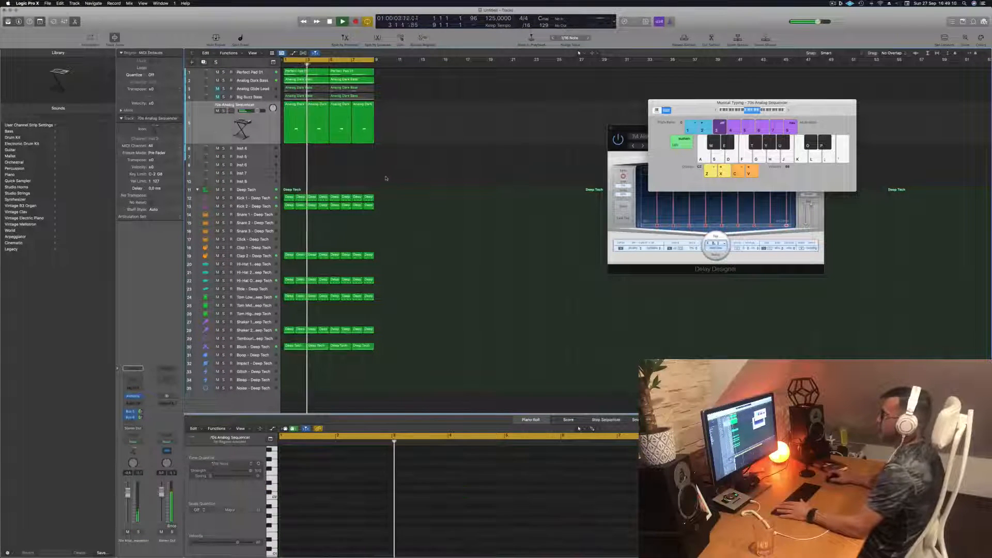
click(261, 148)
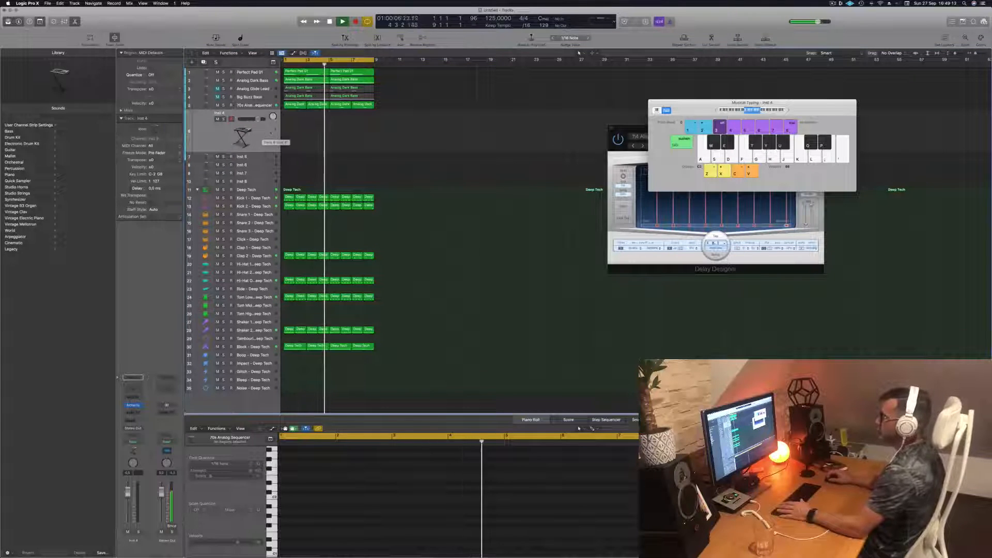
Duplicate the 70s Analog Sequencer track with its settings and copy its first region onto the new track at bar 1
click(294, 103)
click(262, 107)
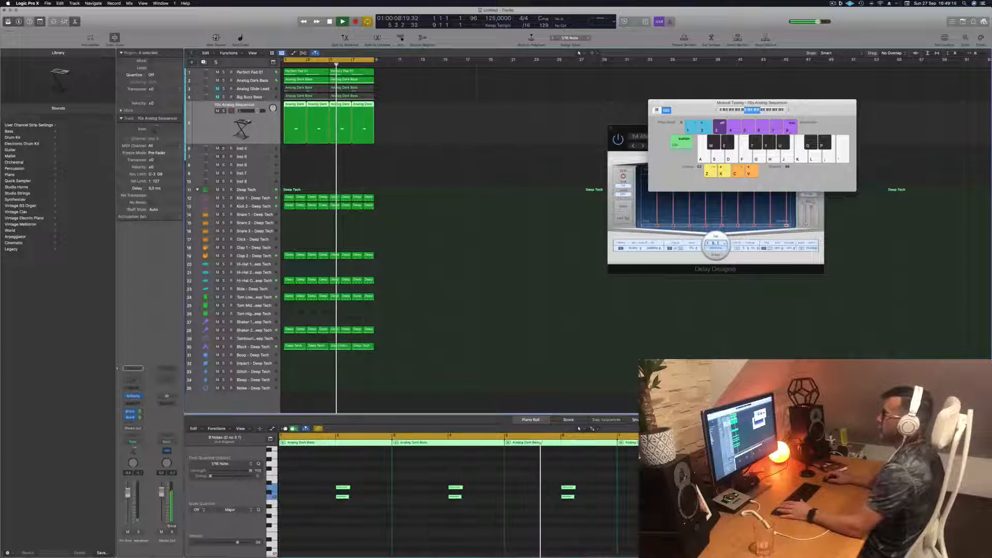
key(super+d)
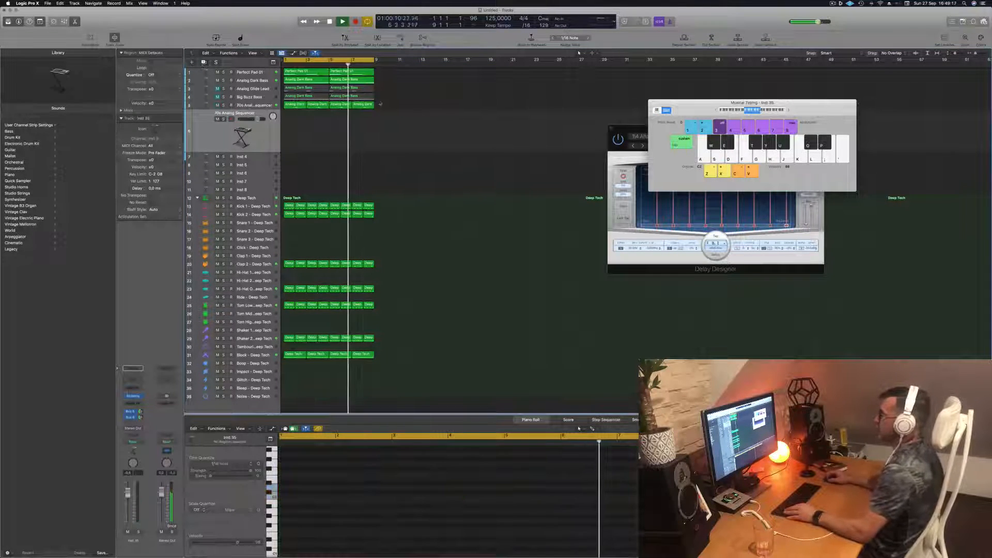
drag(288, 103, 289, 122)
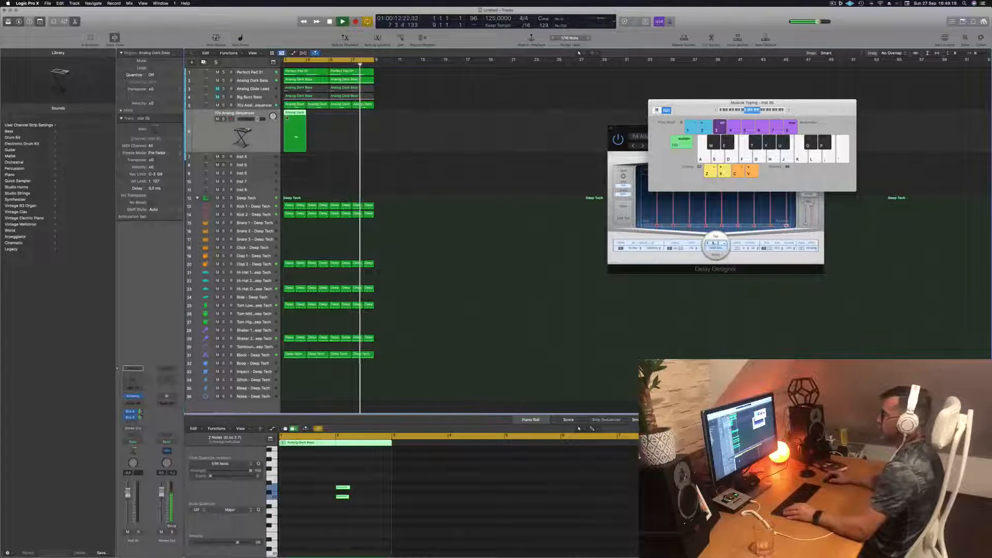
Nudge both notes of the copied region earlier to the start of bar 1 and audition the new timing
key(alt+Left)
key(alt+Left)
key(alt+Left)
key(alt+Left)
key(alt+Left)
key(alt+Left)
key(alt+Left)
key(alt+Left)
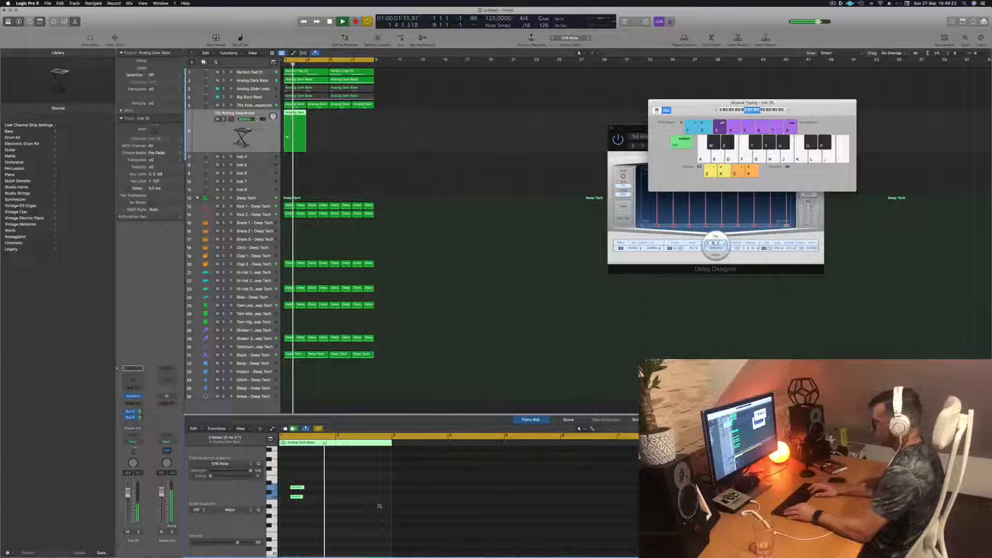
key(space)
key(space)
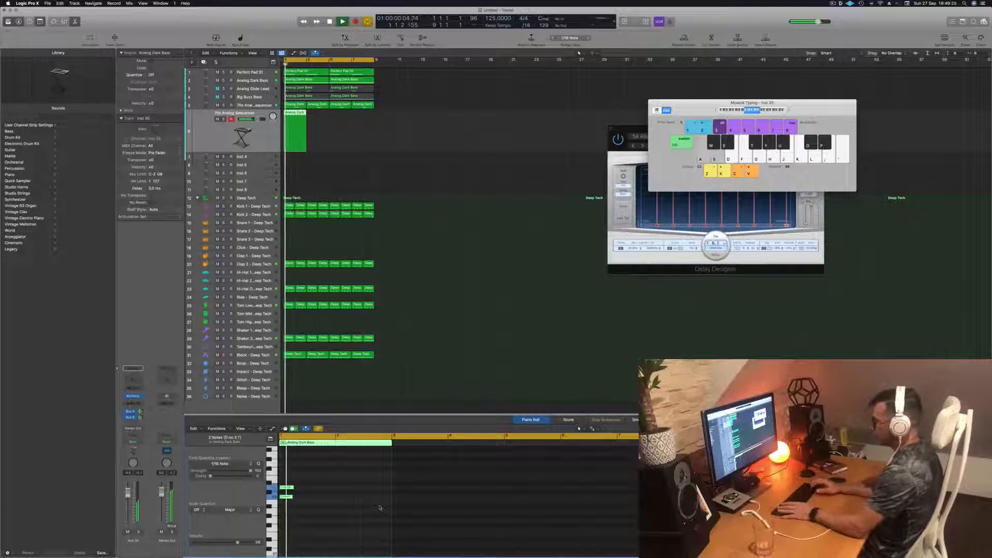
scroll(354, 131, up, 1)
key(space)
key(space)
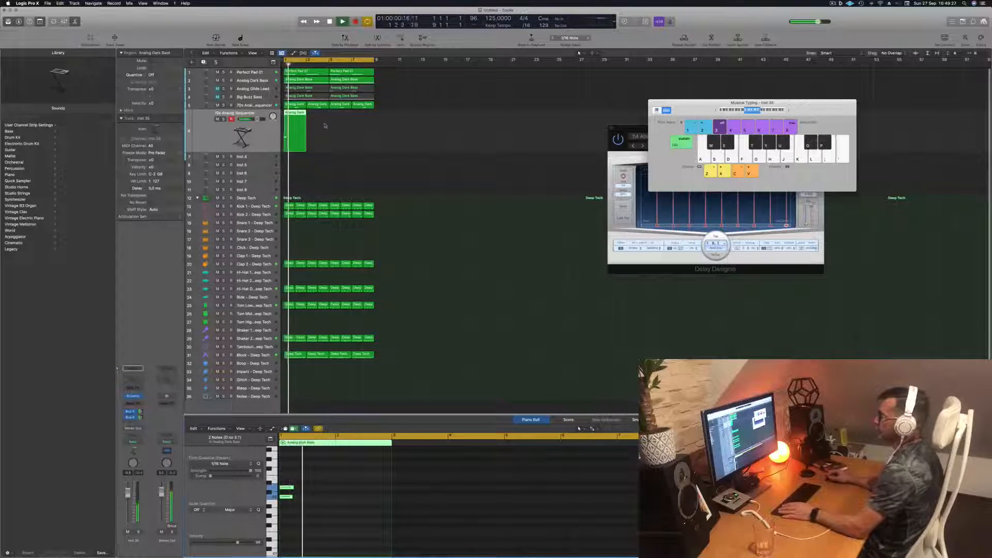
Shift the region's notes to the middle of its first bar and repeat the region across bars 1 to 8 of the new track
key(space)
drag(293, 113, 301, 139)
key(space)
click(335, 490)
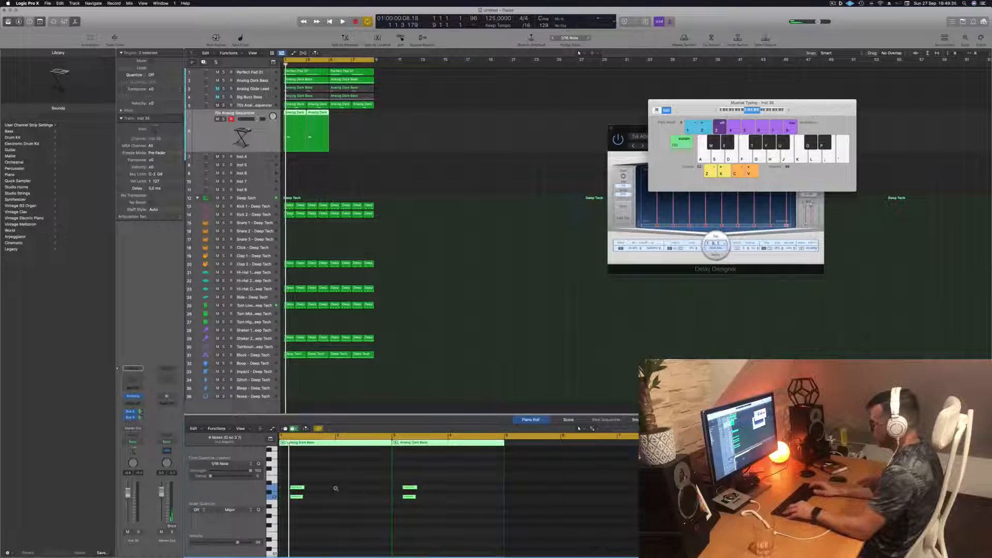
key(space)
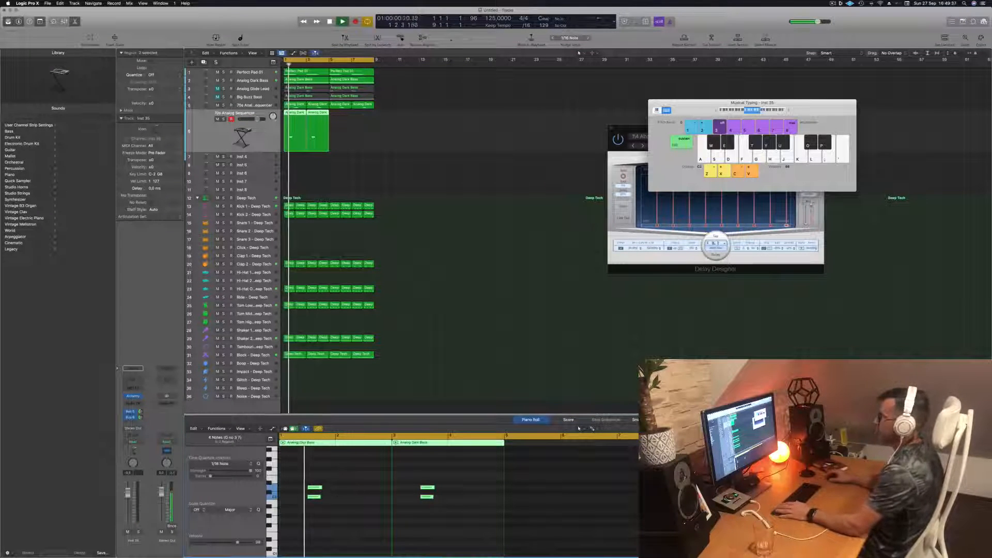
key(space)
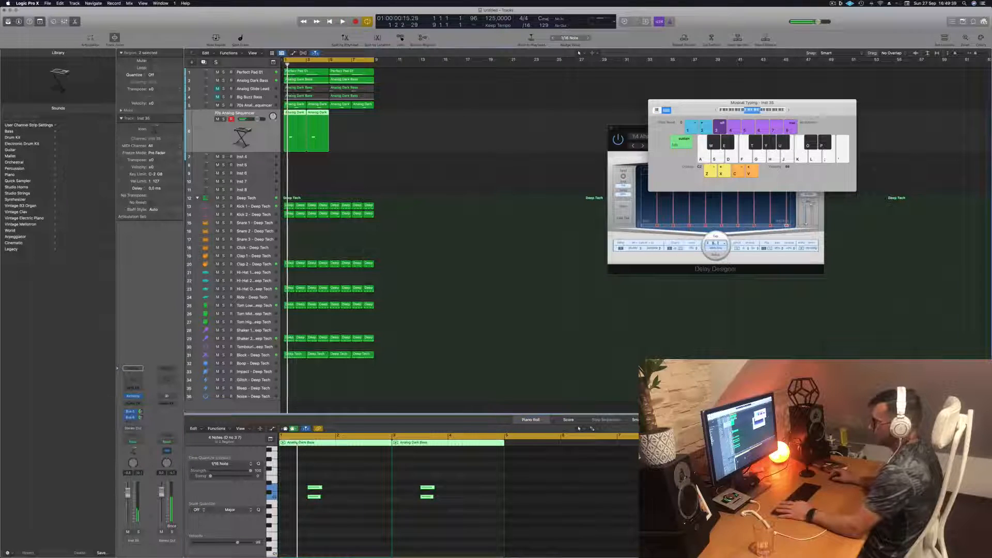
drag(319, 113, 363, 118)
key(space)
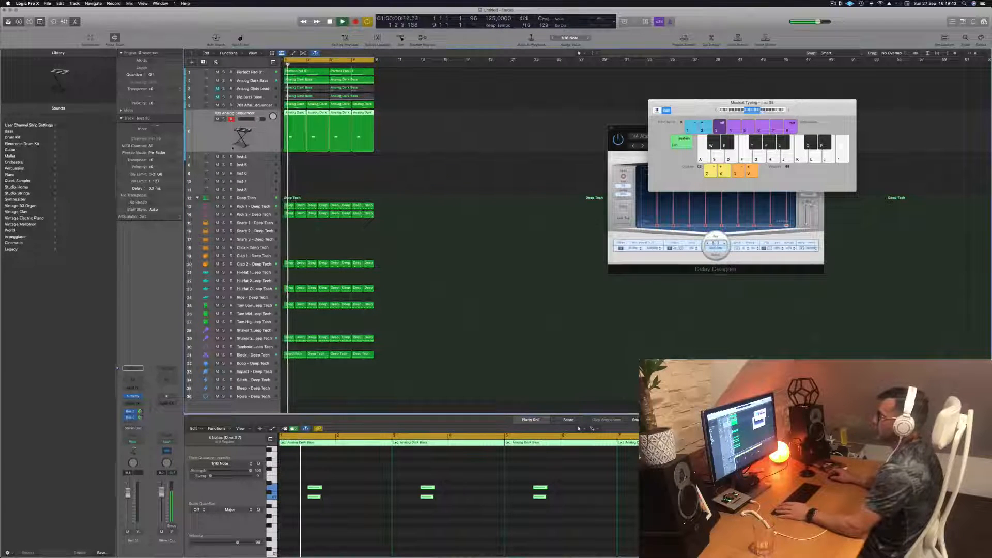
Open Alchemy on the duplicated track, filter the presets to the Keys category, and play the loop with Aquatic Mallets
click(136, 397)
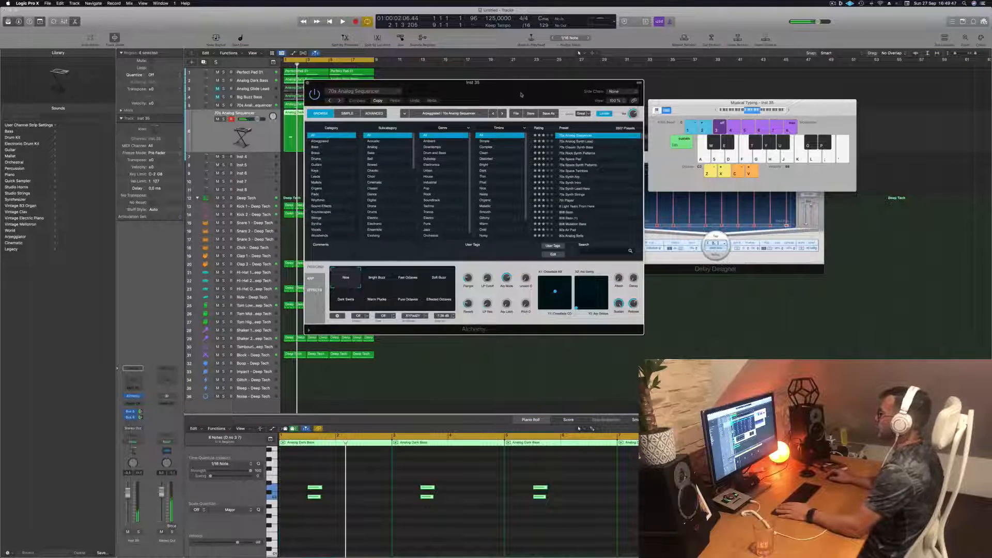
drag(520, 94, 592, 73)
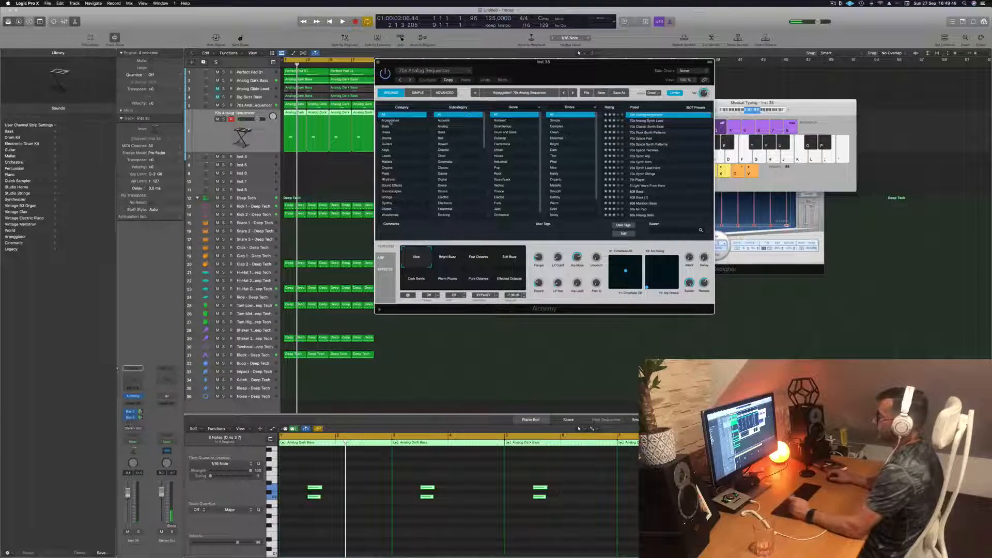
click(418, 151)
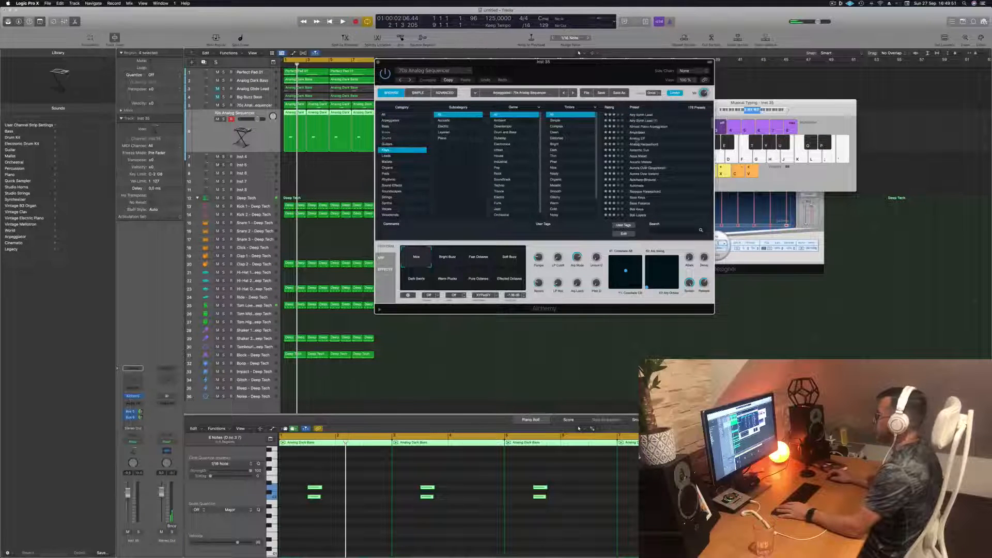
click(646, 162)
drag(588, 73, 634, 55)
key(space)
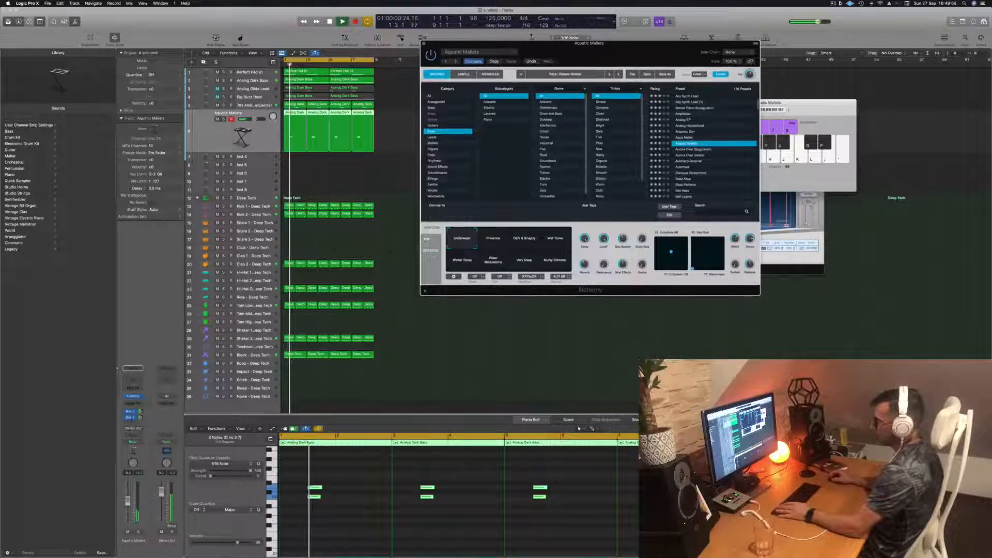
Audition the two Aurora Over presets and Autoharp-Binaural on the duplicated track while adjusting its volume
drag(254, 120, 249, 119)
click(695, 149)
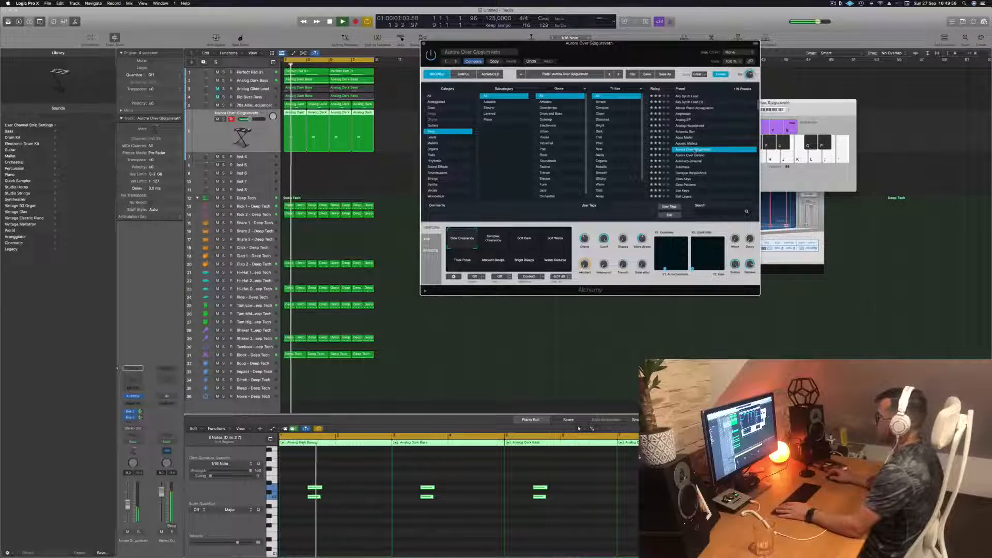
drag(128, 499, 129, 497)
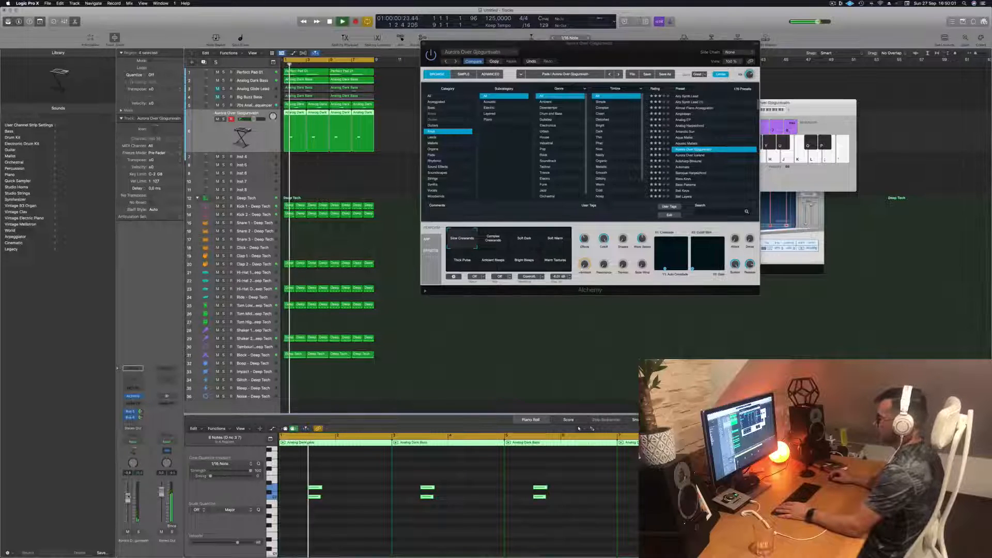
click(683, 156)
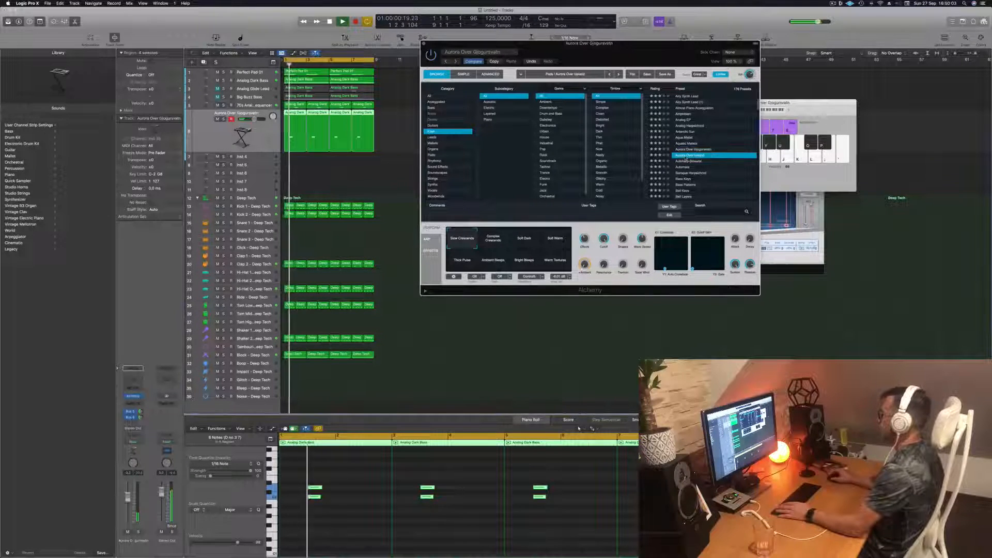
click(684, 162)
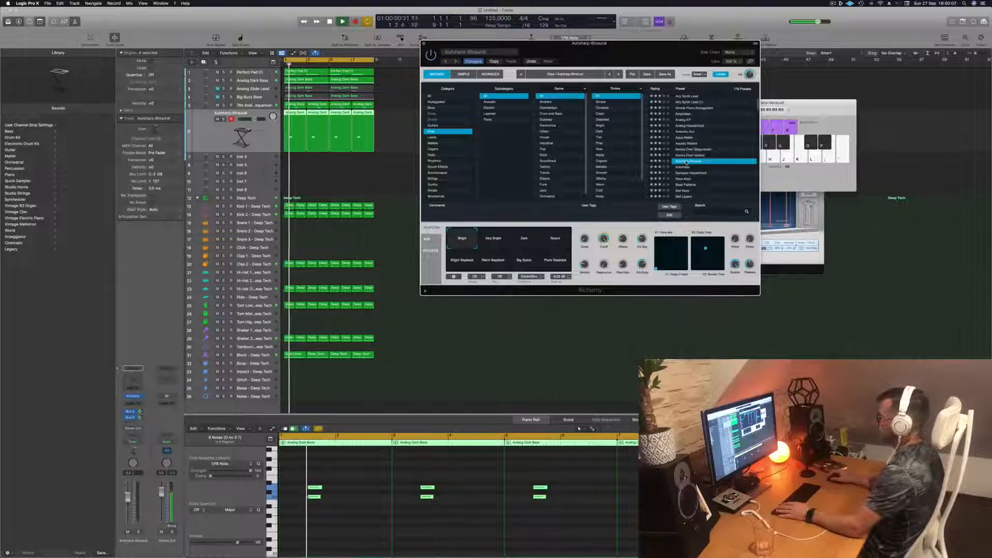
click(128, 499)
key(space)
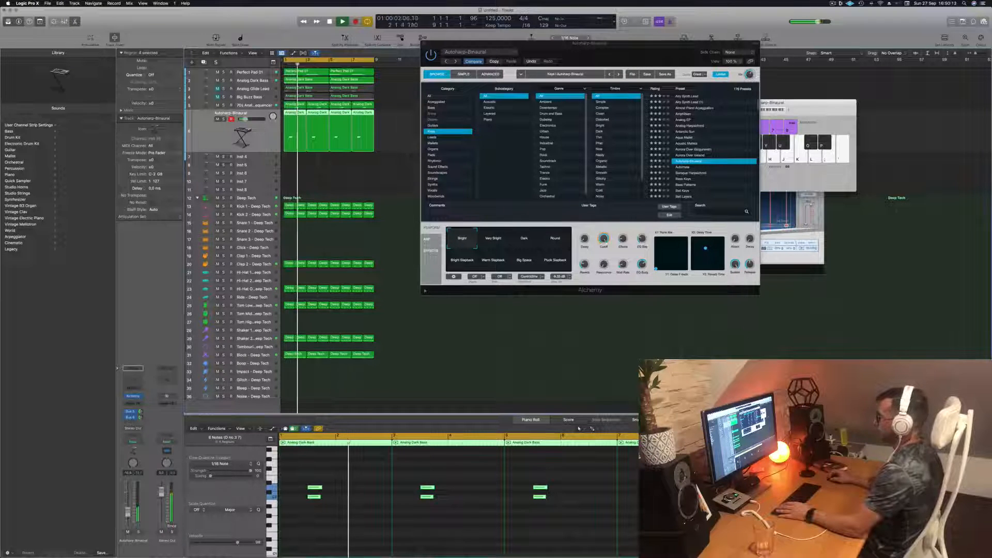
Audition the Bell Keys preset on the duplicated track and load the Chill Keys preset in its place
scroll(701, 190, down, 2)
click(682, 173)
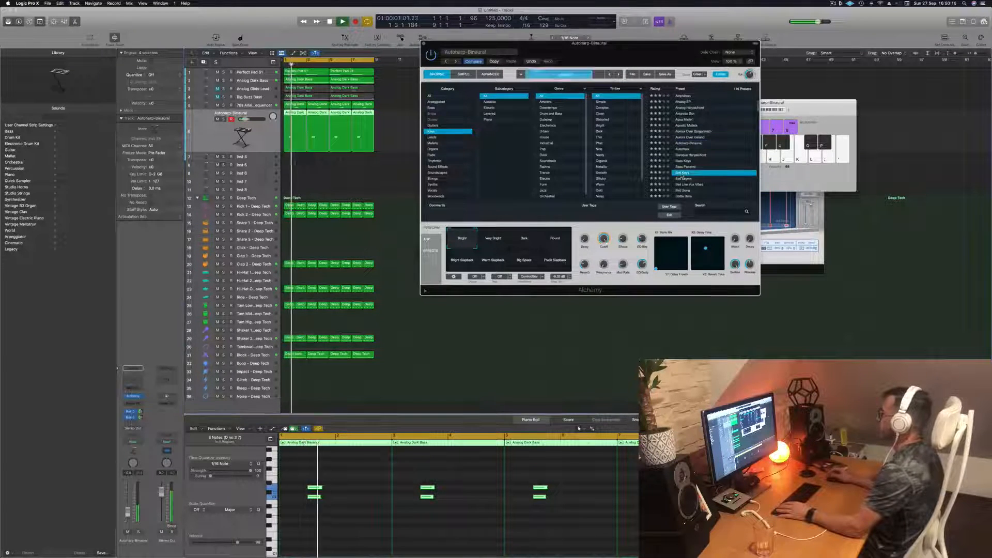
scroll(689, 174, down, 3)
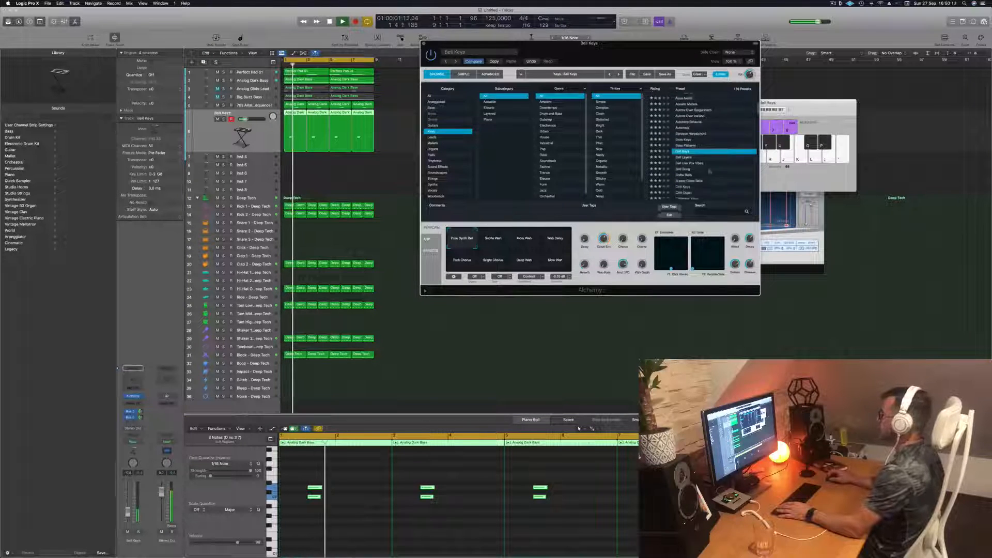
click(688, 179)
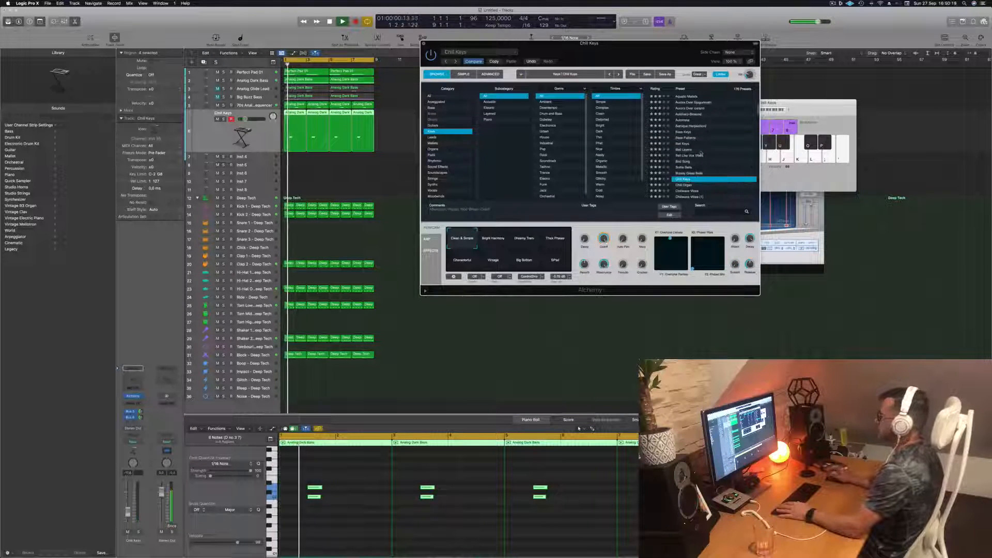
scroll(717, 153, down, 2)
scroll(718, 152, down, 1)
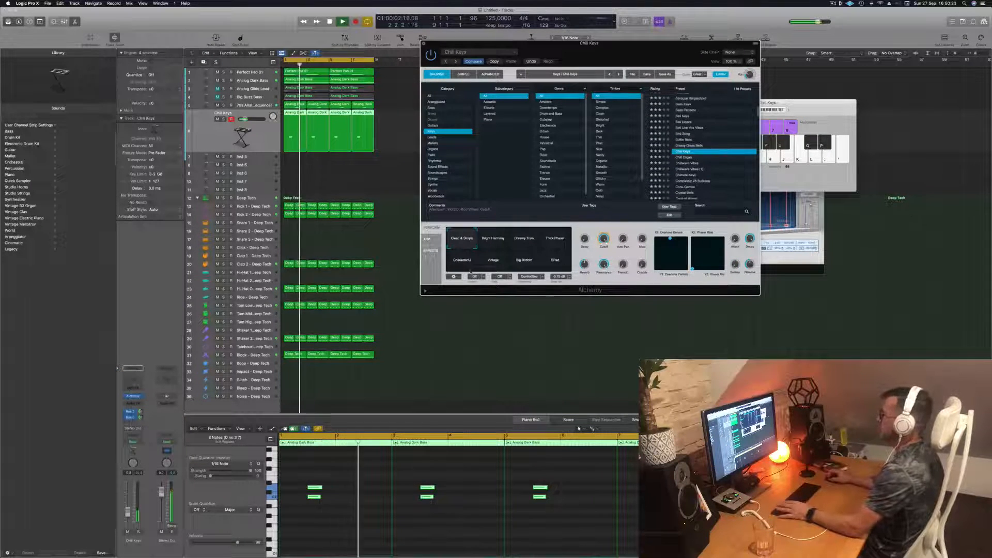
click(579, 428)
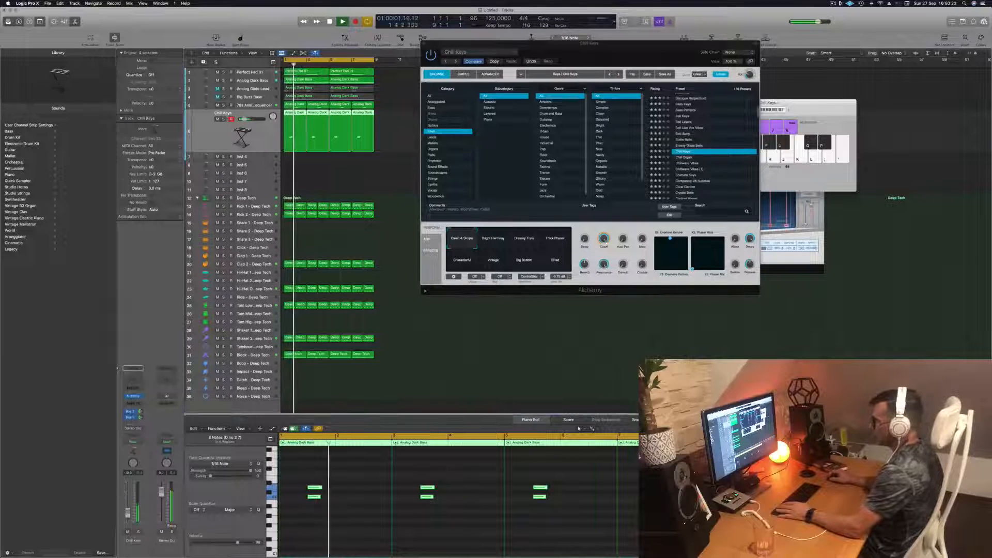
Compare the performance snapshots of Chill Keys, settle on Characterful, and close the Alchemy window
click(495, 245)
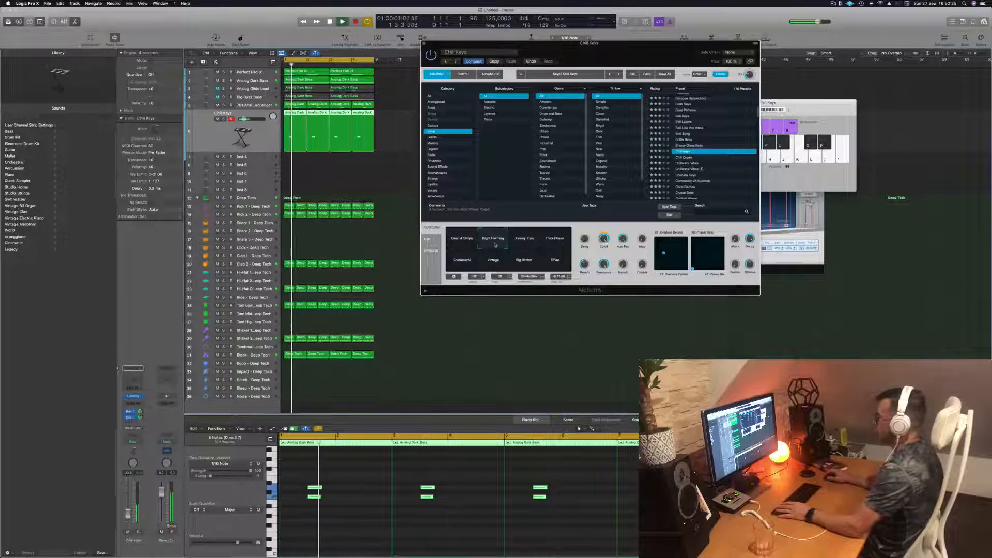
click(529, 246)
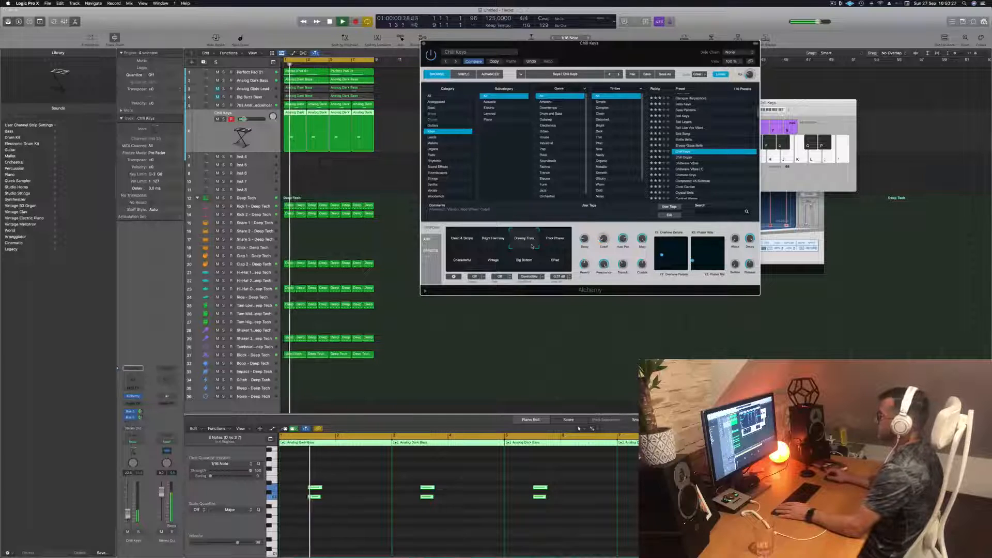
click(553, 241)
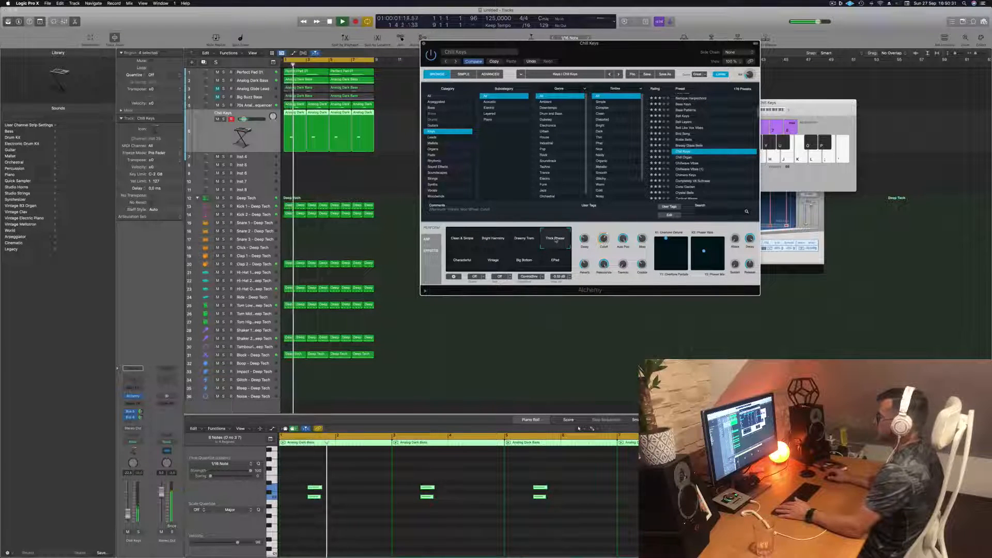
click(460, 263)
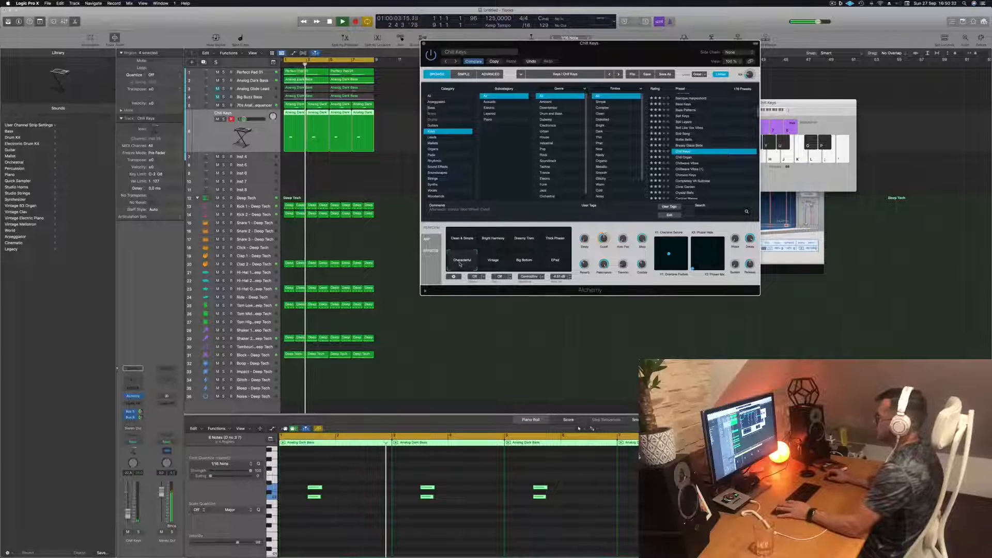
click(499, 264)
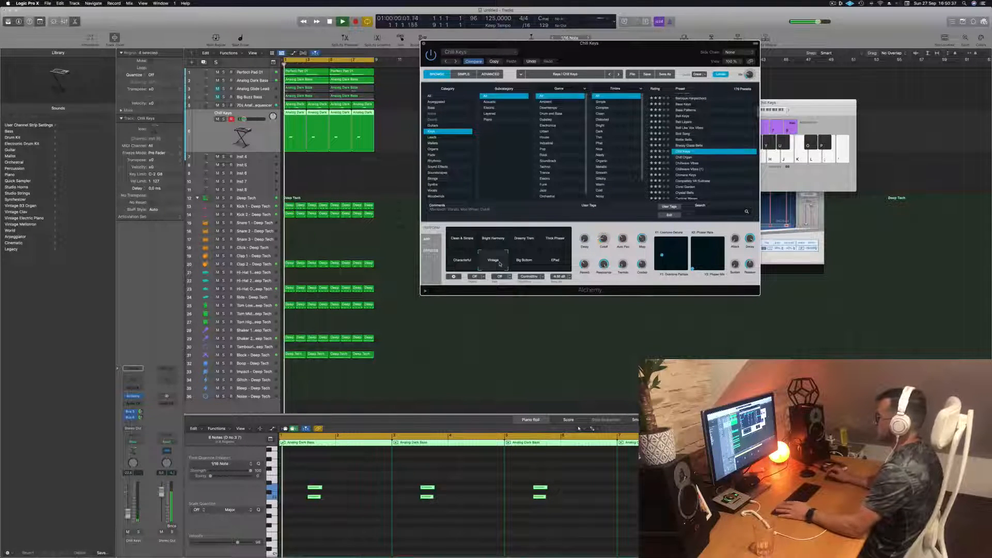
click(524, 263)
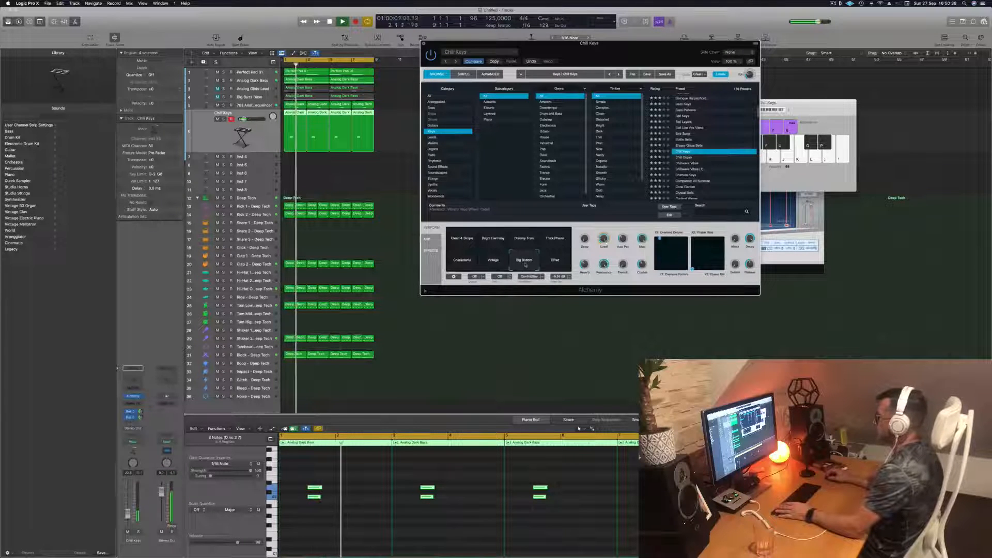
click(463, 251)
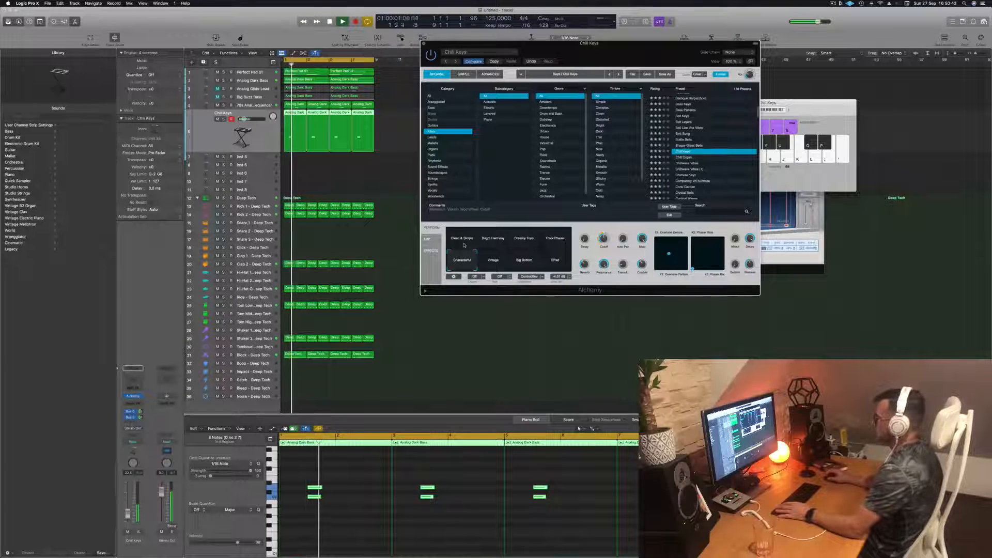
drag(631, 57, 571, 161)
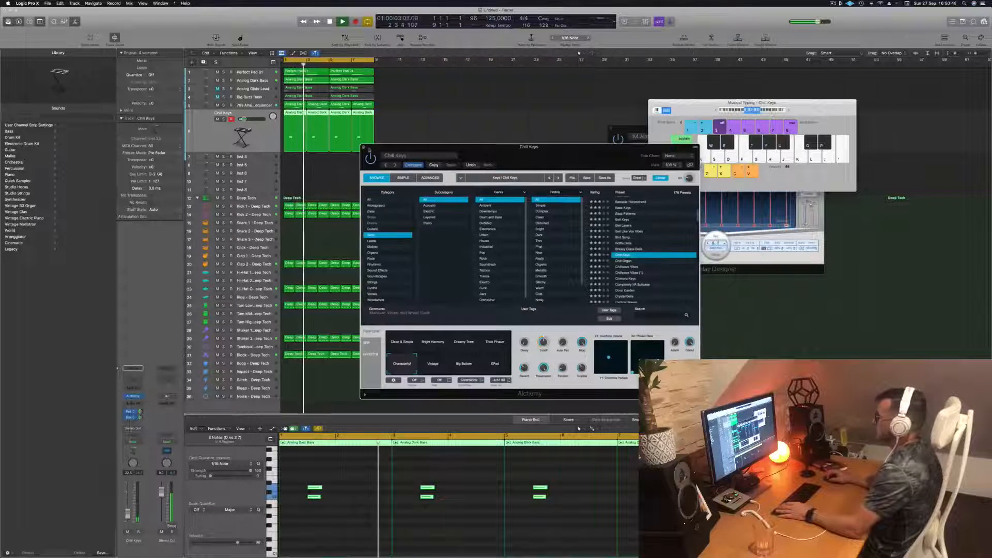
click(364, 148)
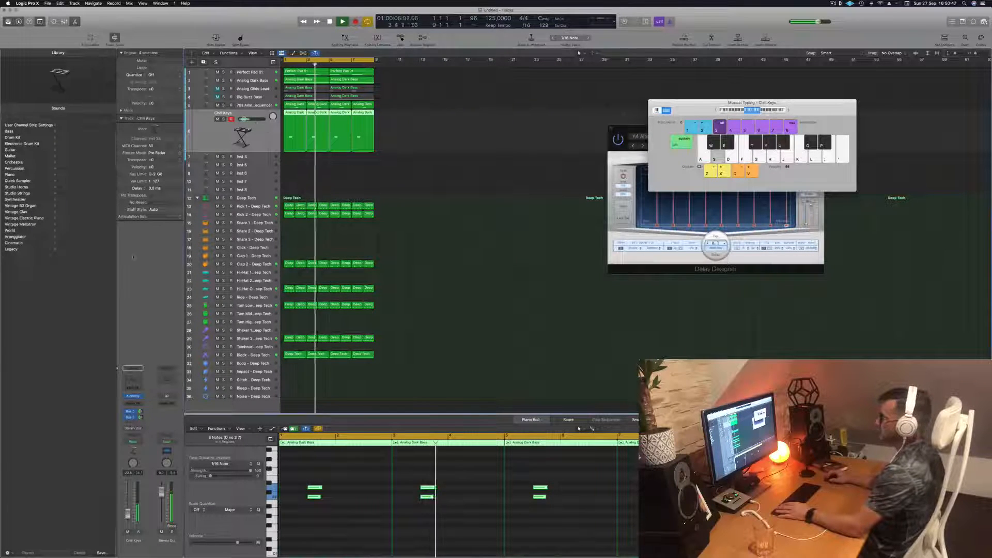
Duplicate the Perfect Pad 01 track as a new empty track with the same instrument settings
key(Return)
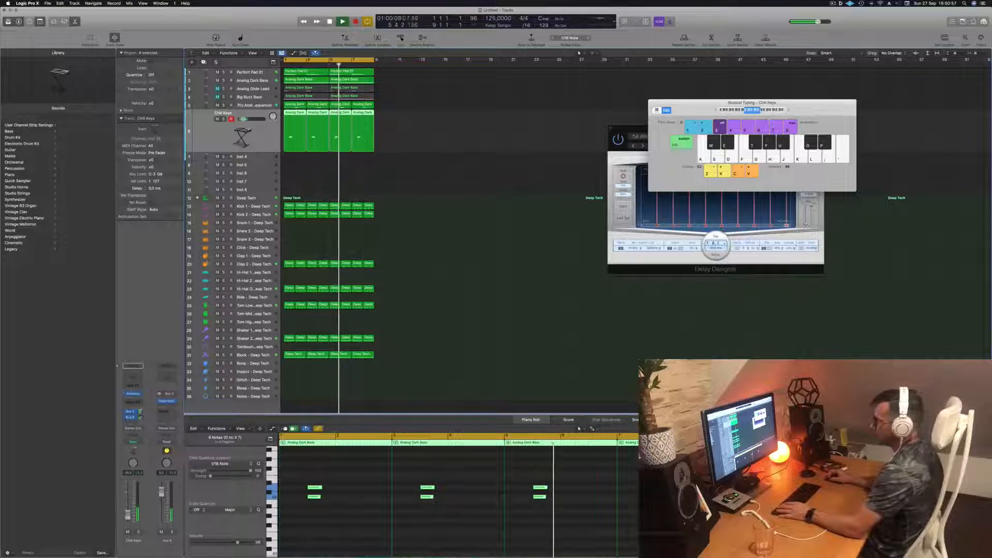
click(460, 265)
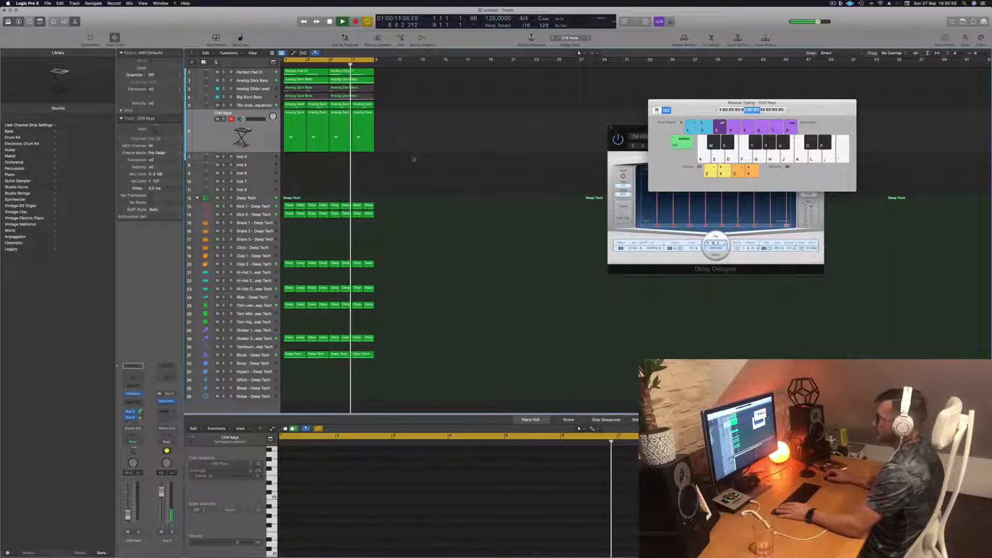
click(257, 135)
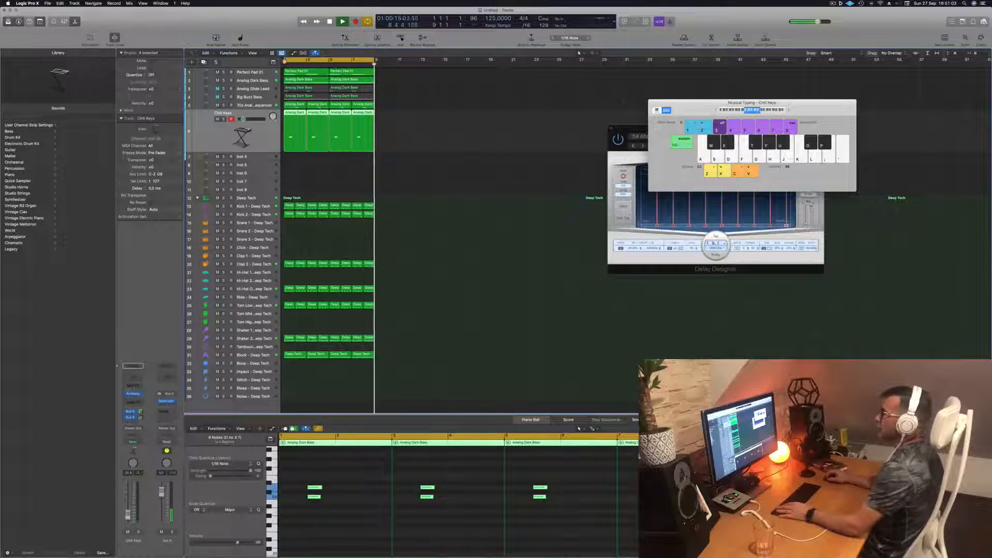
click(250, 72)
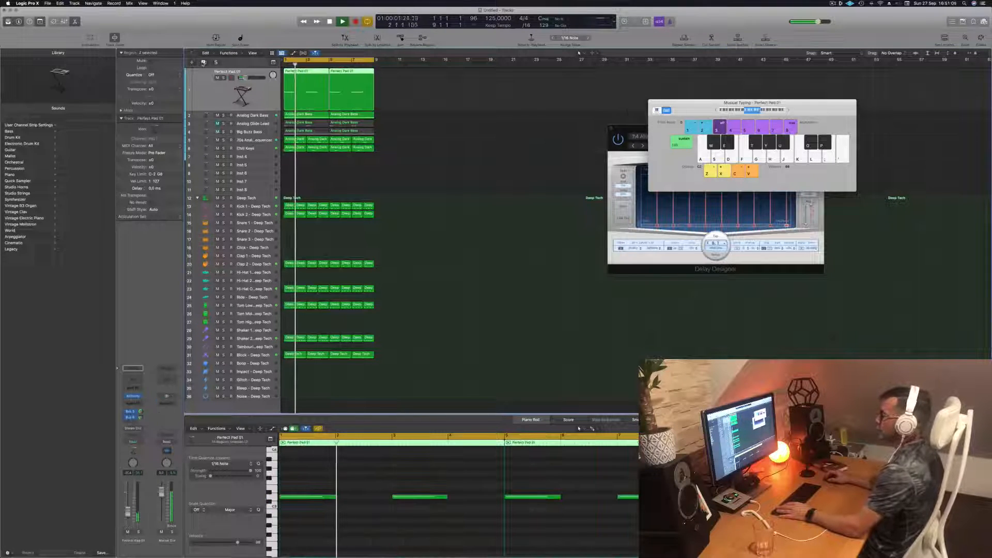
key(super+d)
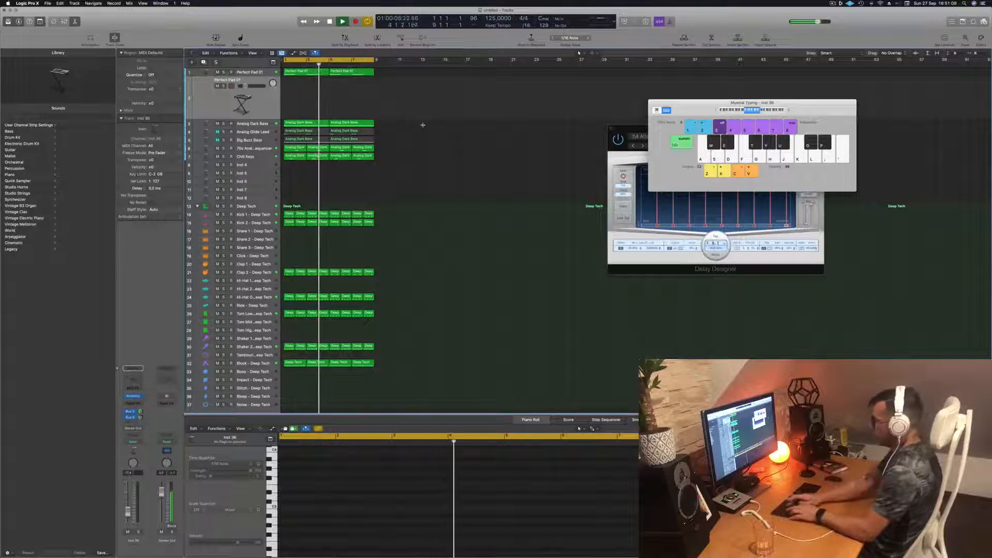
Repeat all regions in the arrangement up to bar 33 and extend the cycle range to the same bar
key(super+a)
key(super+r)
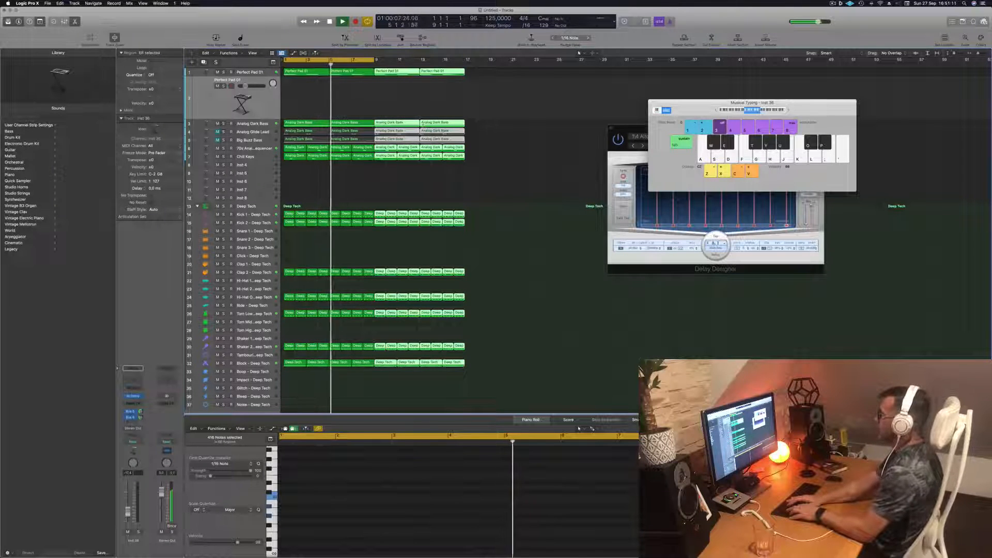
key(super+r)
key(super+r)
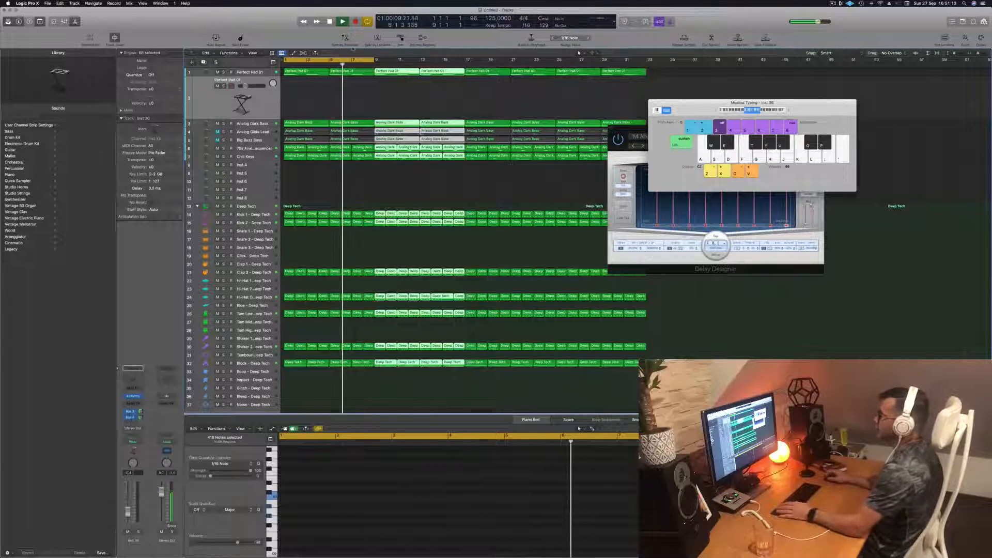
drag(373, 60, 646, 60)
Move the Musical Typing and Delay Designer windows clear of the arrangement and restart playback from the beginning
click(833, 3)
click(833, 3)
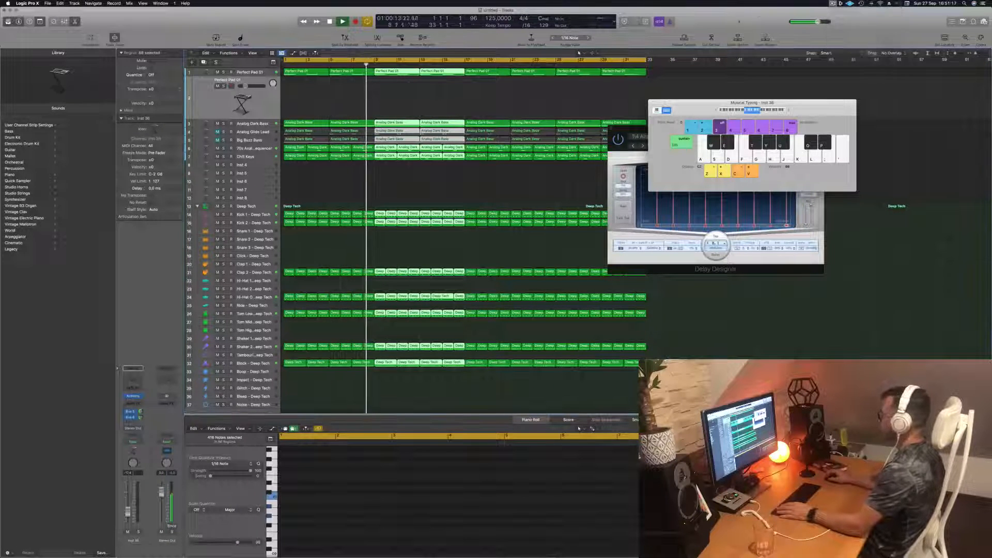
drag(692, 111, 824, 111)
drag(677, 127, 853, 283)
click(427, 332)
key(Return)
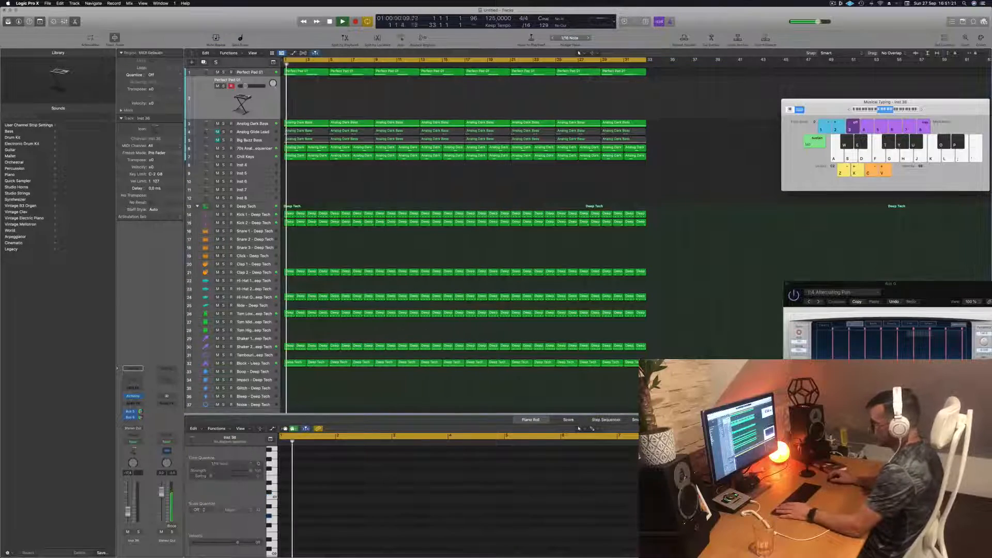
Listen to the Block - Deep Tech track in solo, then return to the full mix
click(252, 364)
click(224, 334)
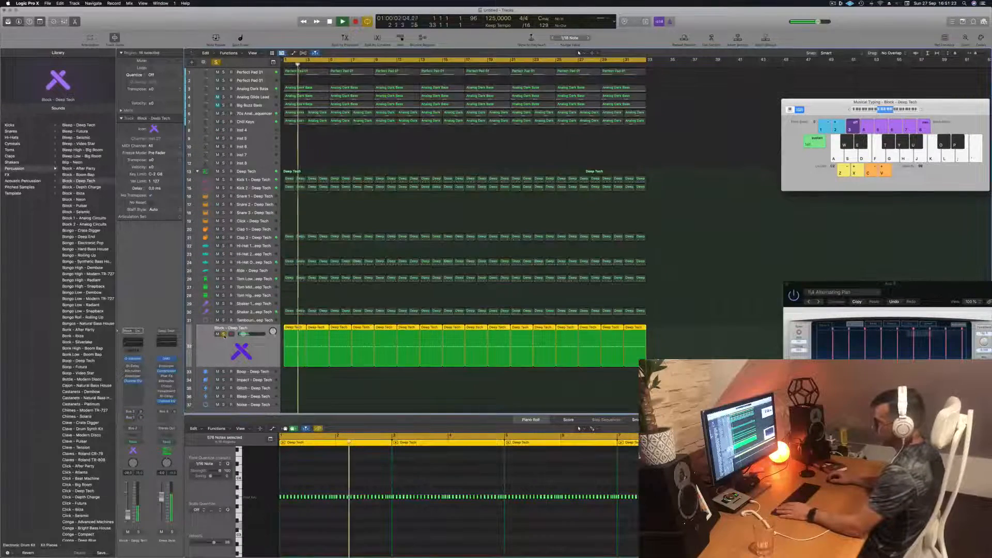
click(224, 335)
key(Return)
click(438, 156)
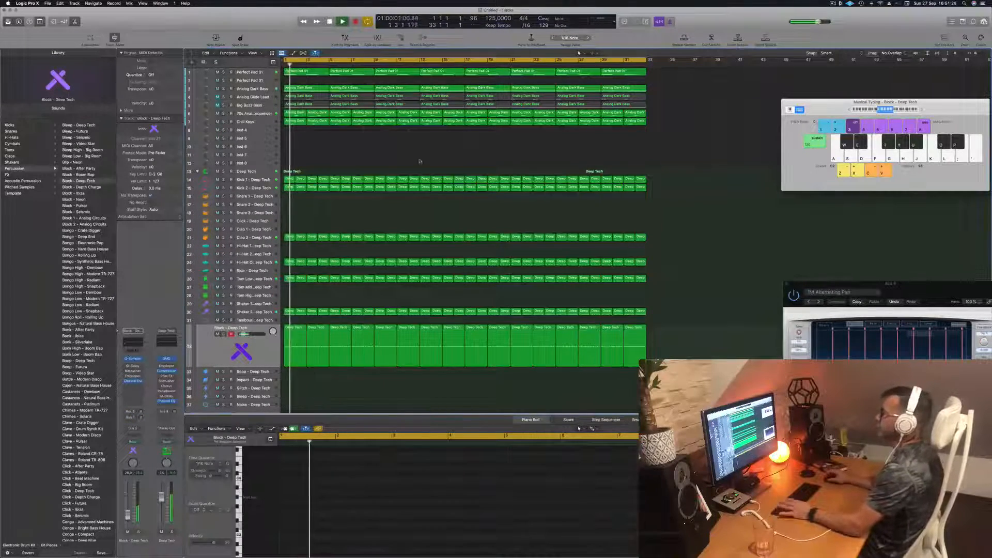
Open Alchemy on the duplicated Perfect Pad 01 track, compare the Rich and Hollow snapshots, and keep Rich
key(Return)
click(253, 81)
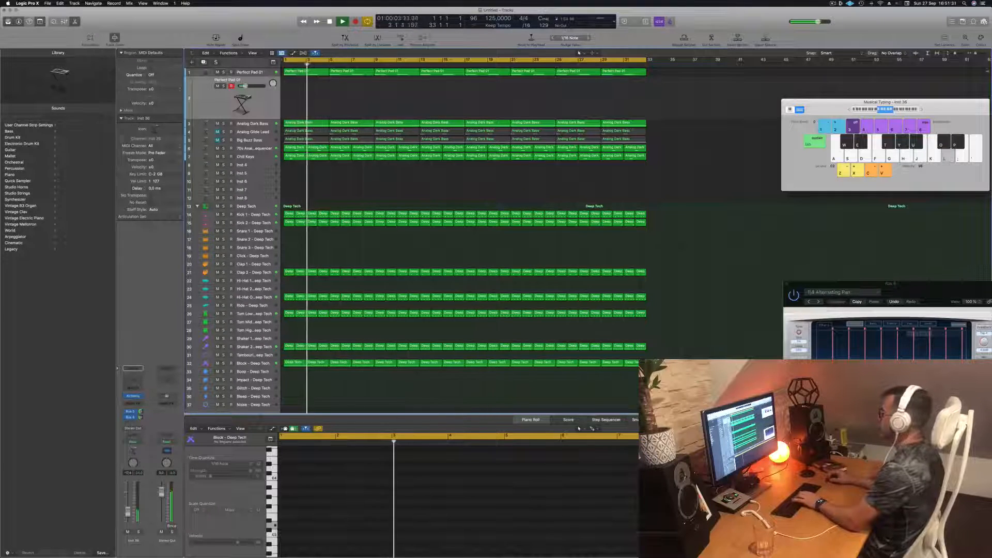
drag(921, 111, 780, 111)
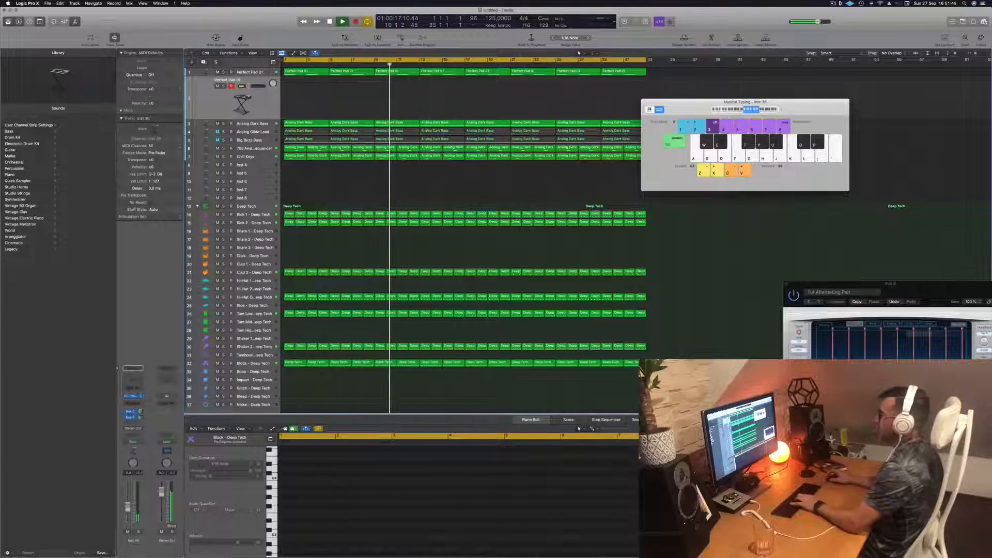
click(133, 396)
drag(455, 82, 608, 95)
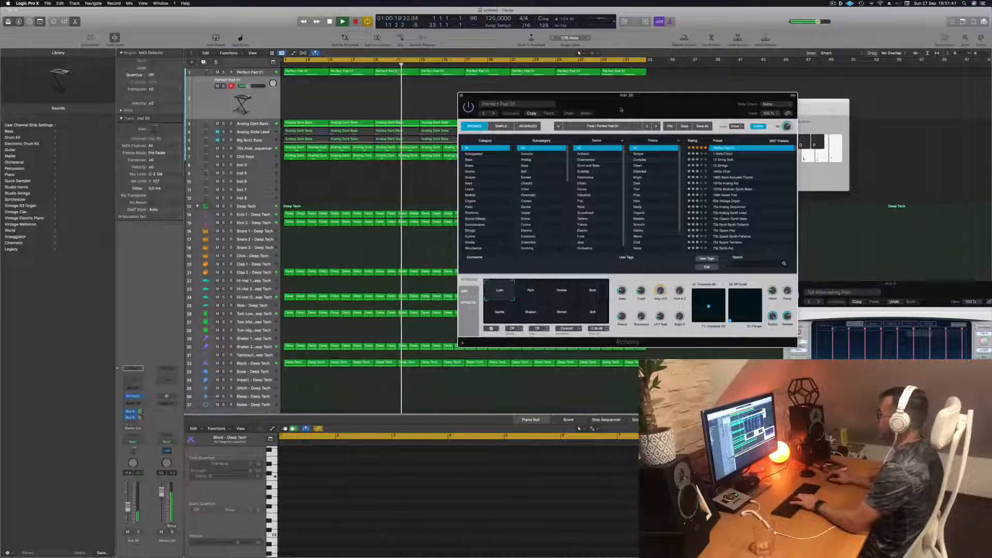
click(531, 291)
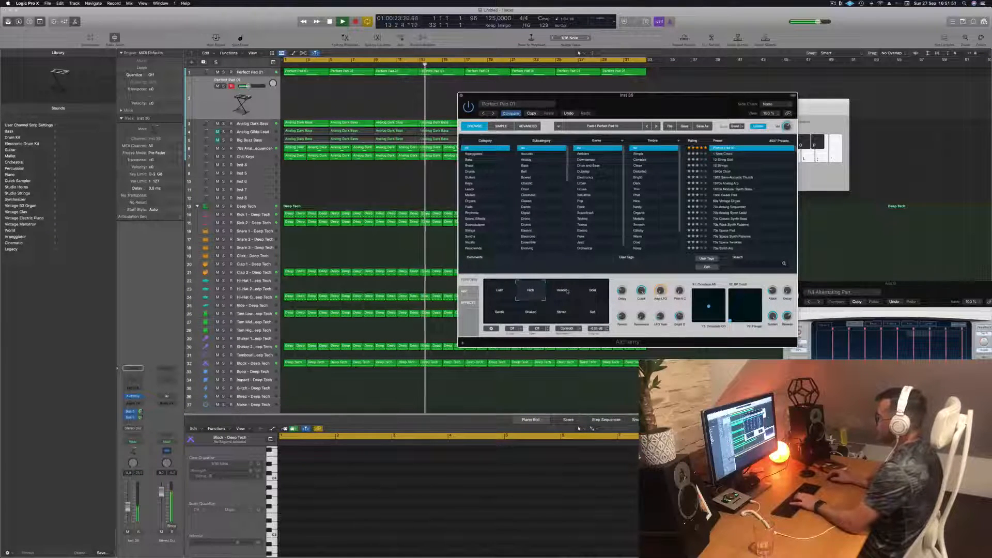
click(563, 291)
click(531, 290)
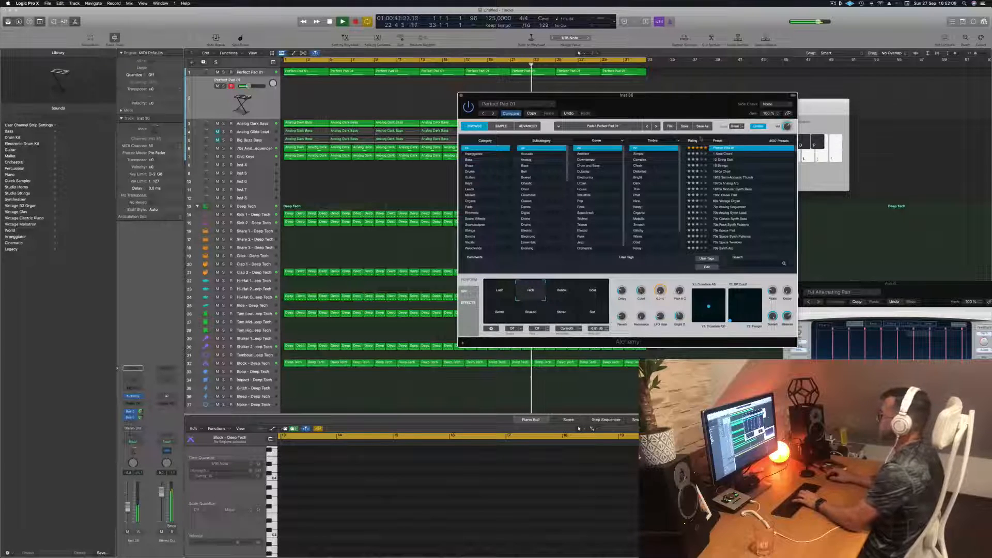
Move Alchemy aside, check the Shaker 2 - Deep Tech track, stop playback, and reselect the duplicated Perfect Pad 01 track
drag(644, 96, 773, 97)
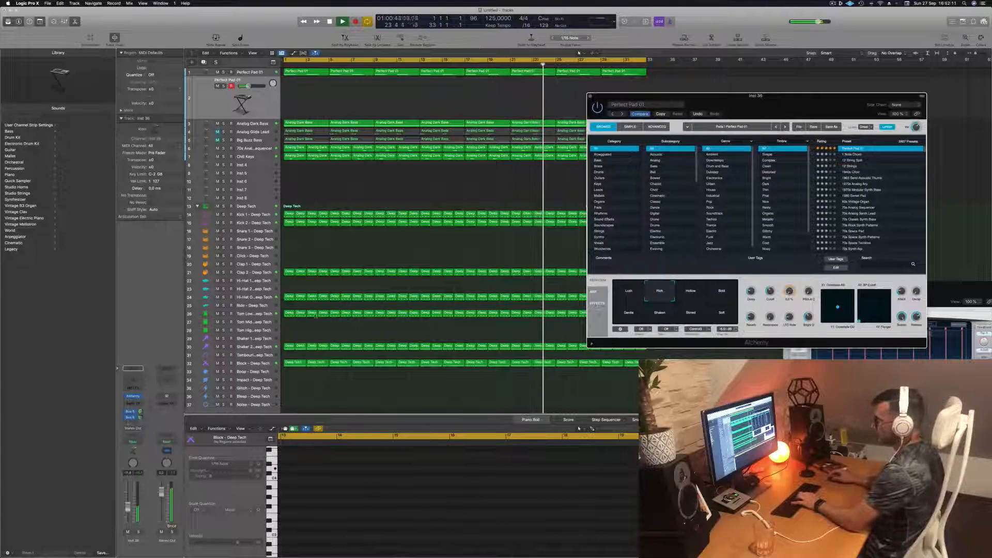
click(267, 347)
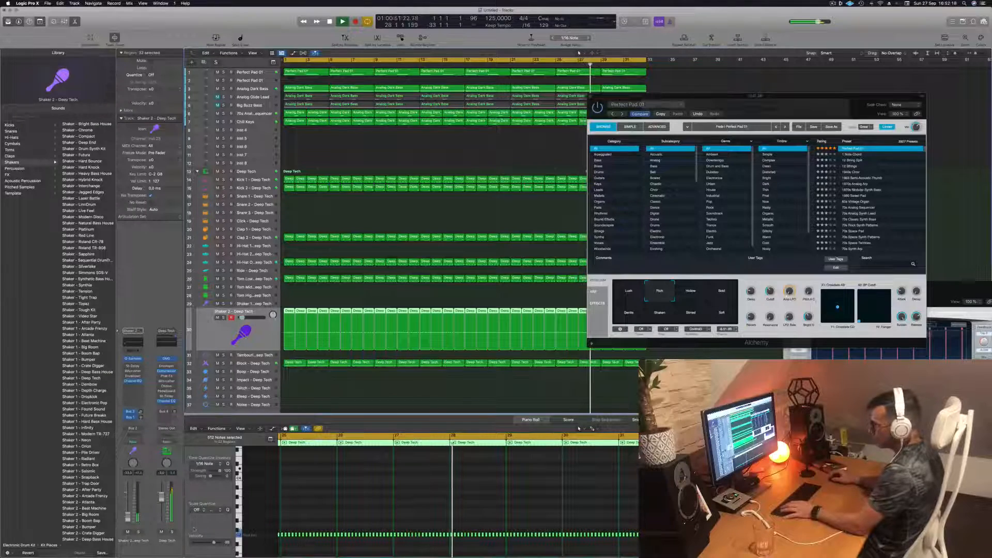
key(space)
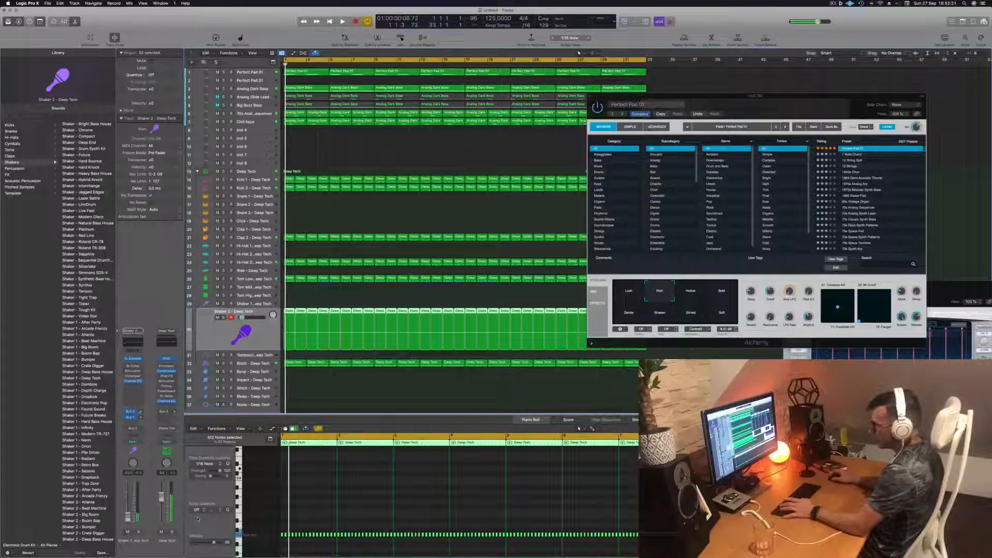
key(space)
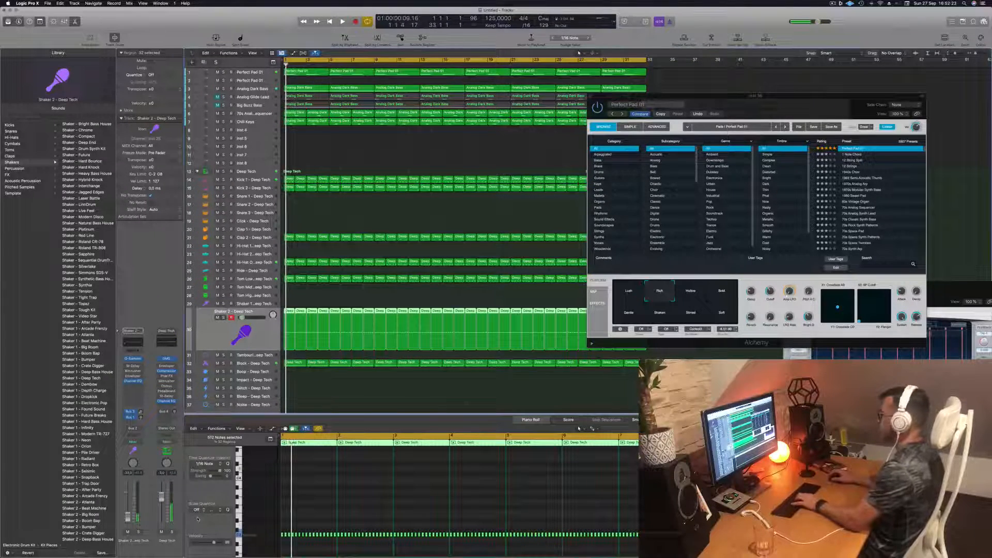
click(252, 80)
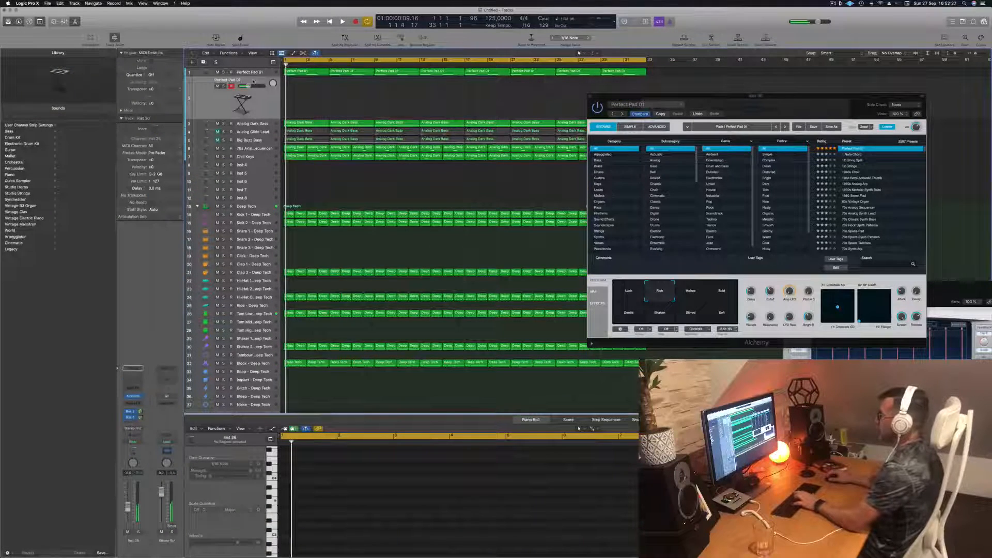
Try other Alchemy snapshots on the duplicated Perfect Pad 01 track, settle on Bold, and audition it over the mix
click(722, 314)
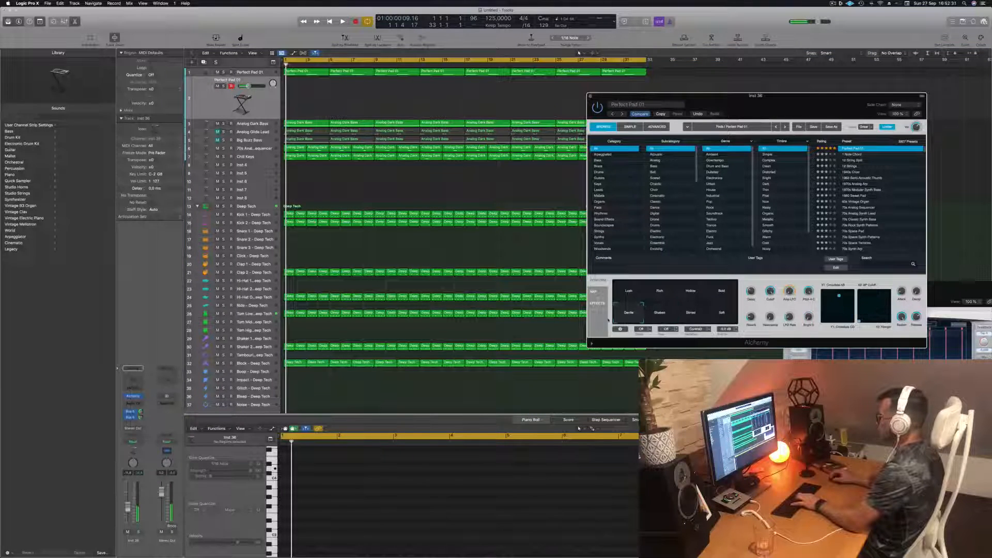
click(670, 291)
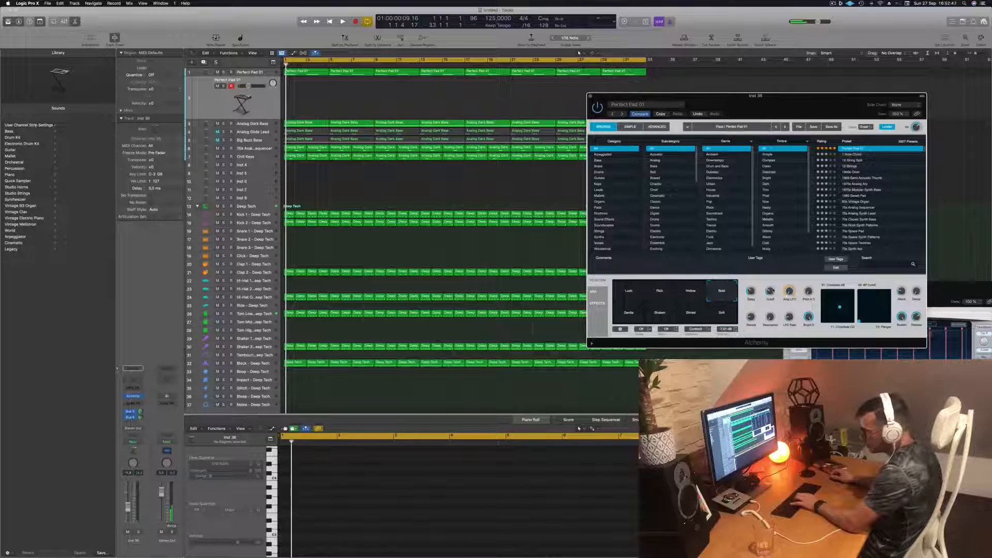
key(space)
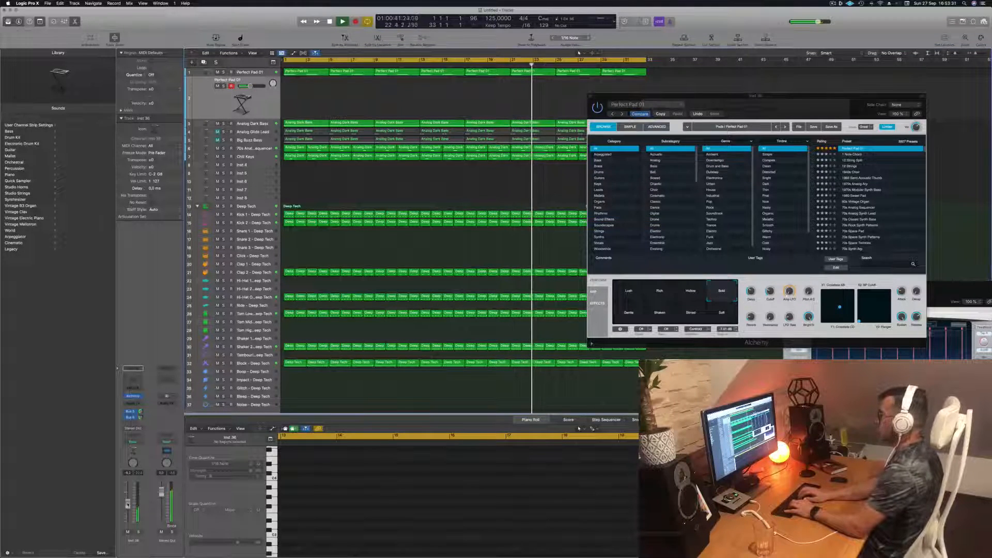
key(Return)
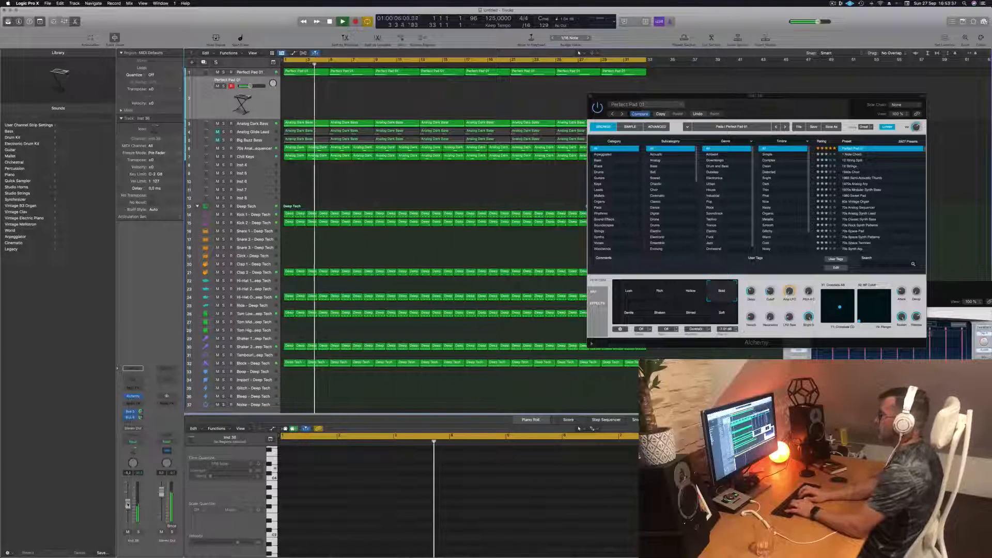
key(space)
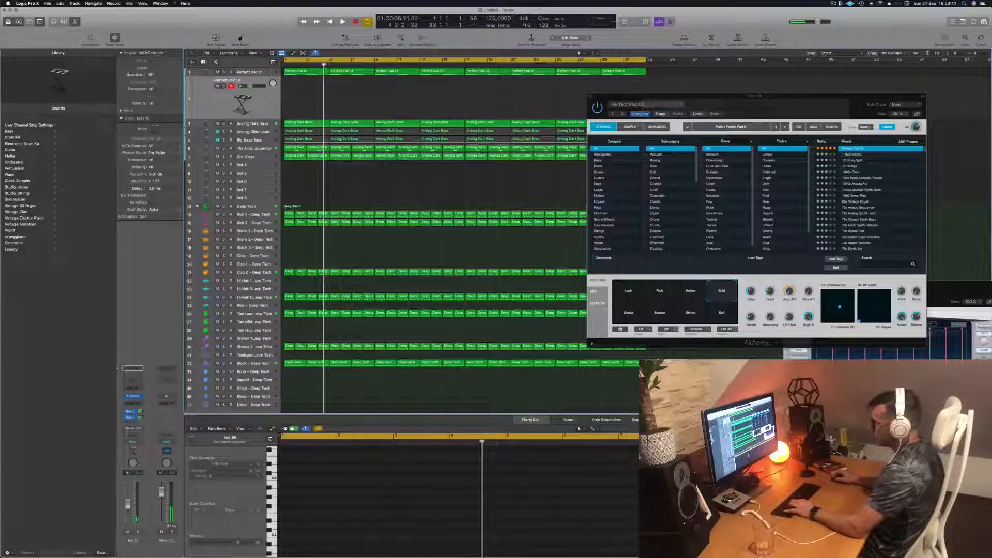
Mute the Block - Deep Tech track and raise Alchemy's Cutoff slightly during playback
click(217, 363)
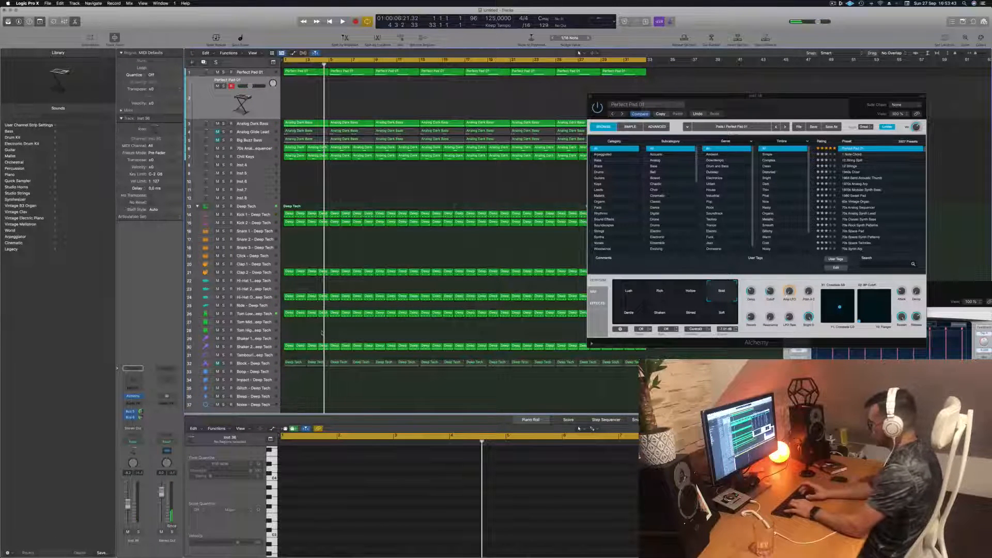
key(space)
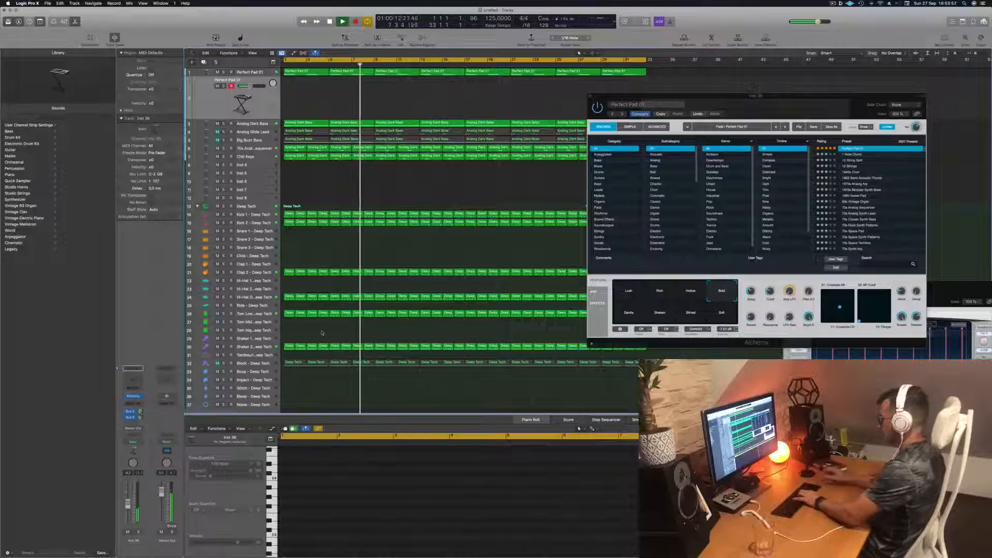
drag(771, 292, 772, 284)
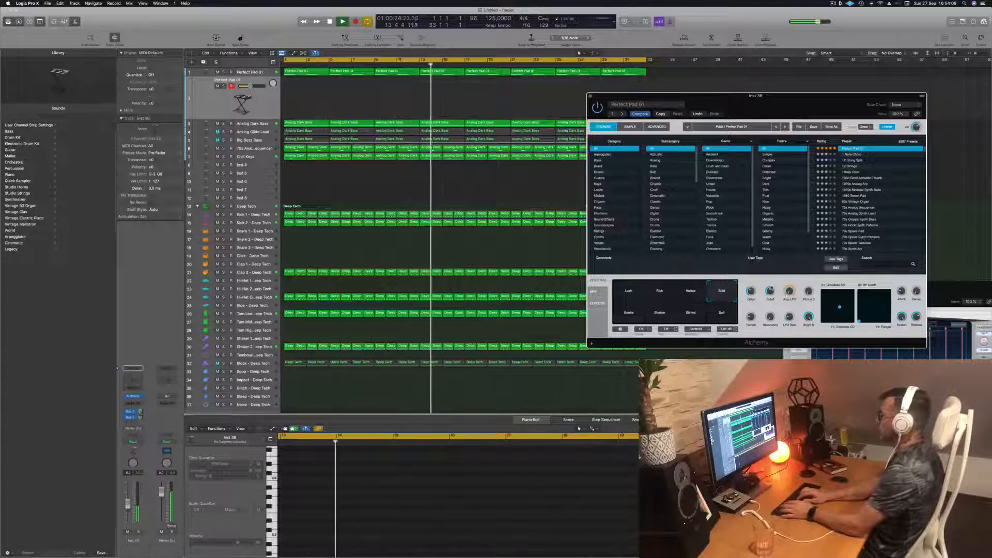
Record a short-note melody on the duplicated Perfect Pad 01 track from bar 15, and stop after the take
key(r)
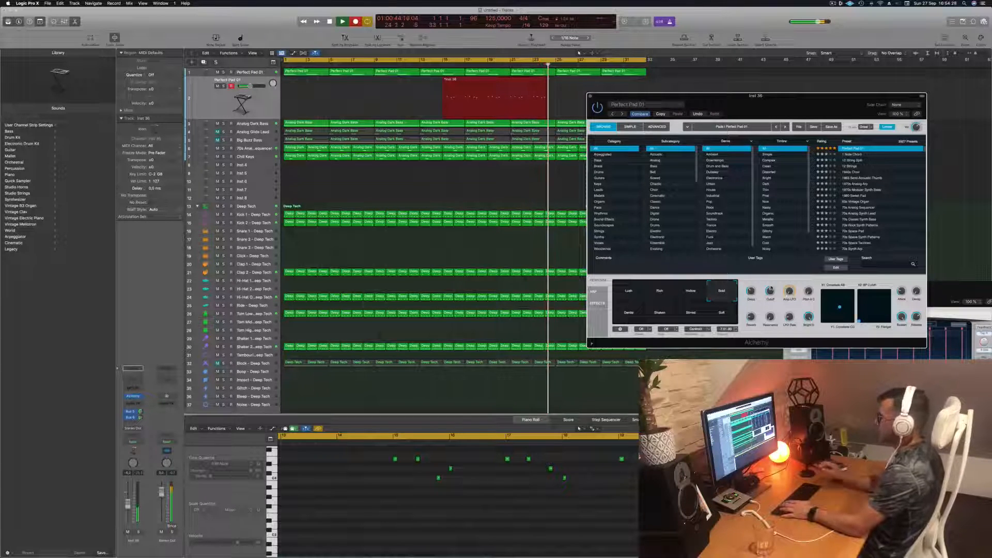
key(space)
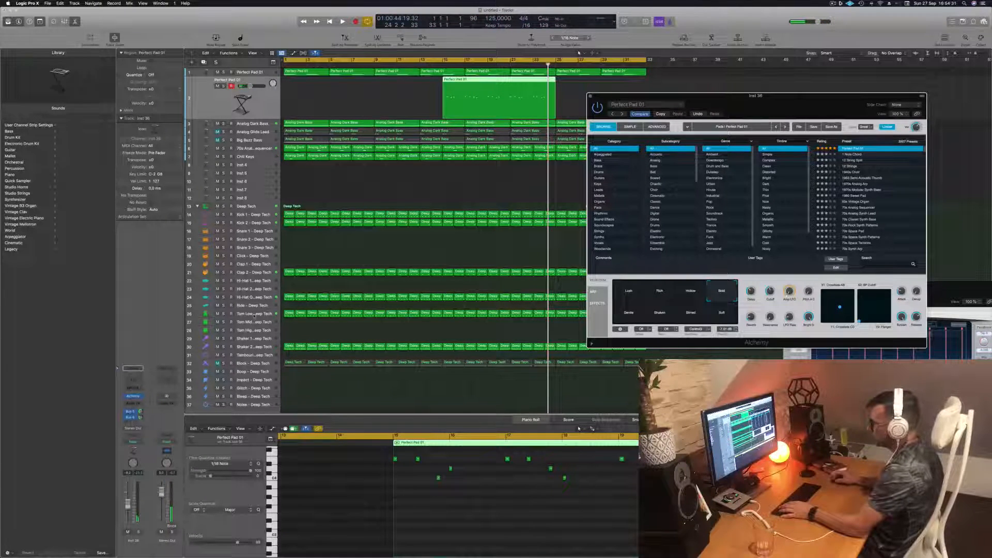
Check the Stereo Delay on the Tom Low - Deep Tech track, close it, and briefly solo the track during playback
click(253, 315)
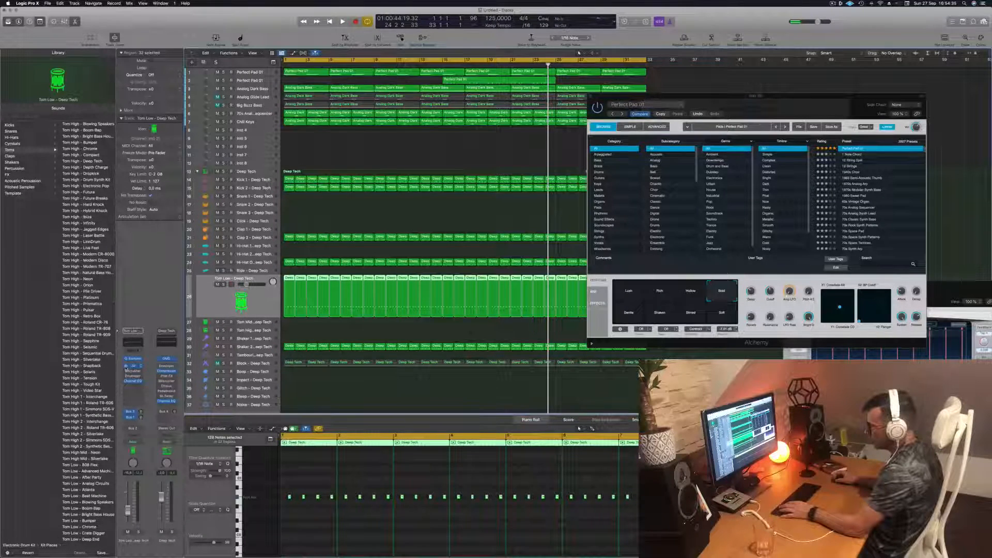
click(133, 368)
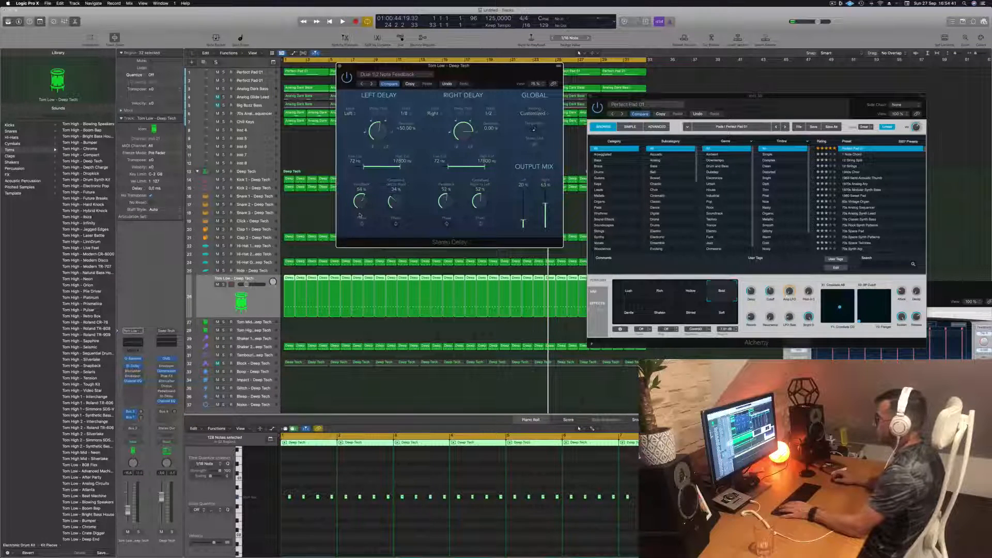
key(space)
drag(427, 65, 455, 68)
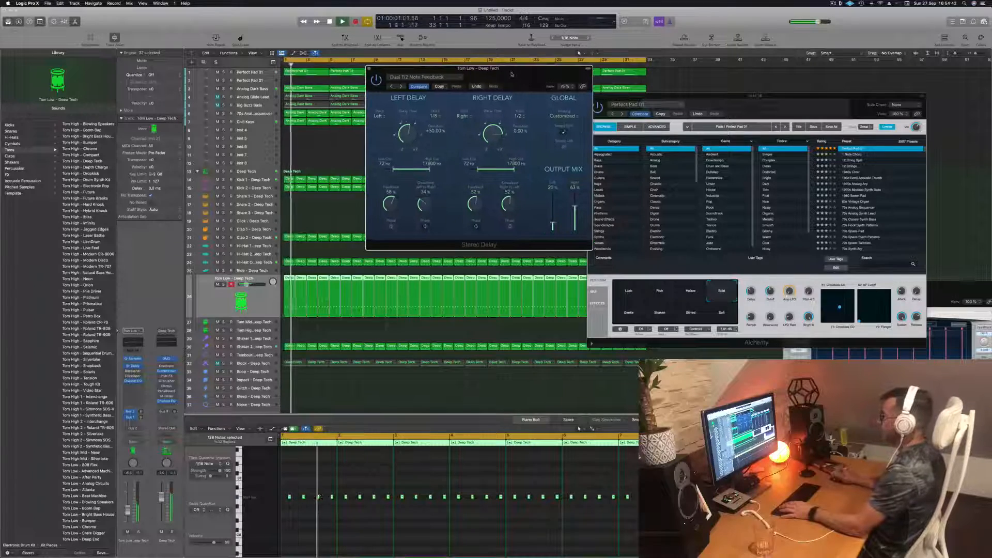
key(super+w)
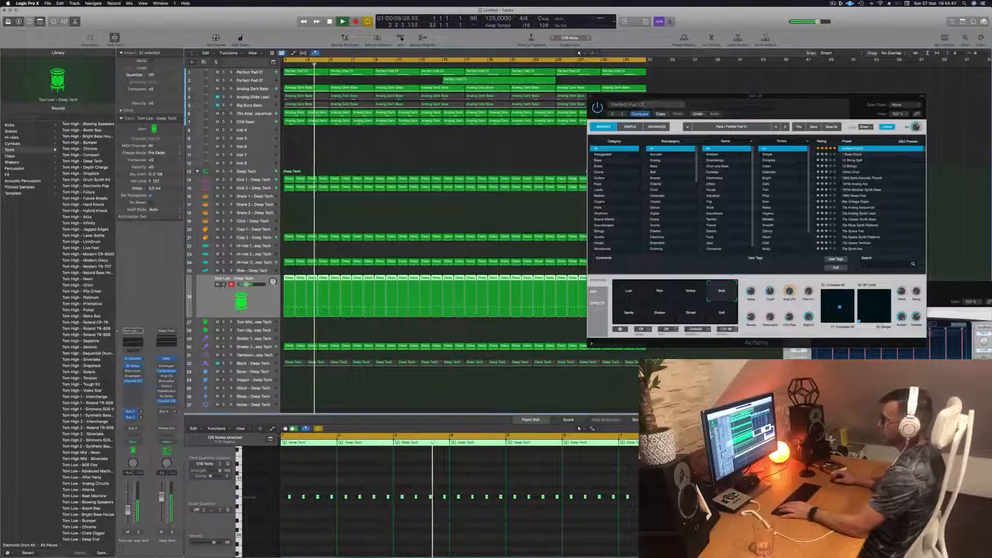
click(223, 285)
click(223, 284)
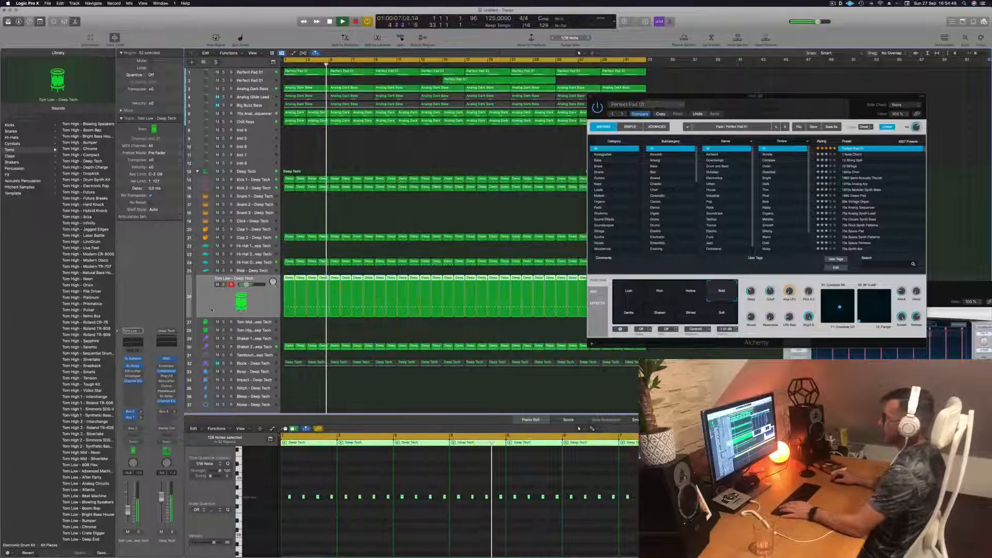
Move the Alchemy window lower and audition the recorded Perfect Pad 01 region from bar 17
drag(845, 97, 868, 176)
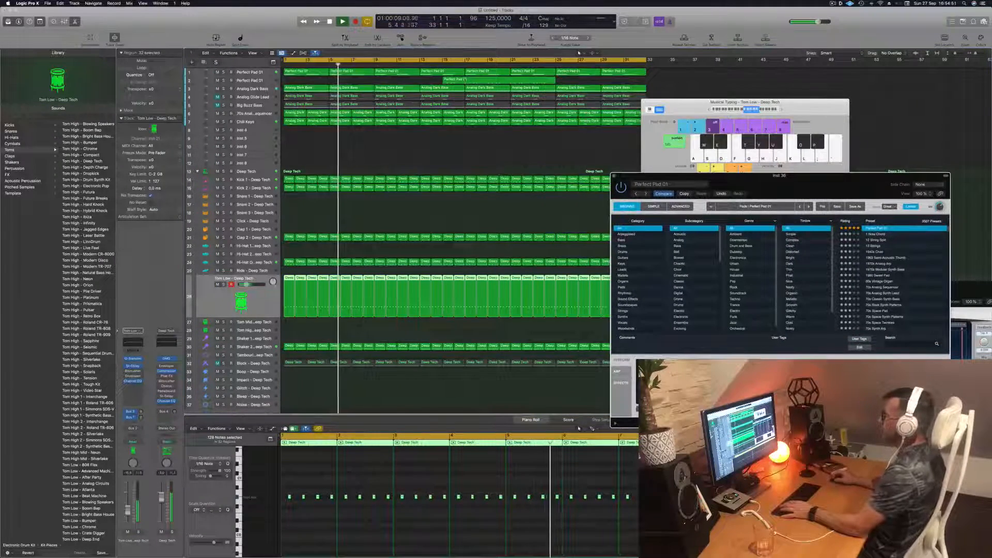
key(space)
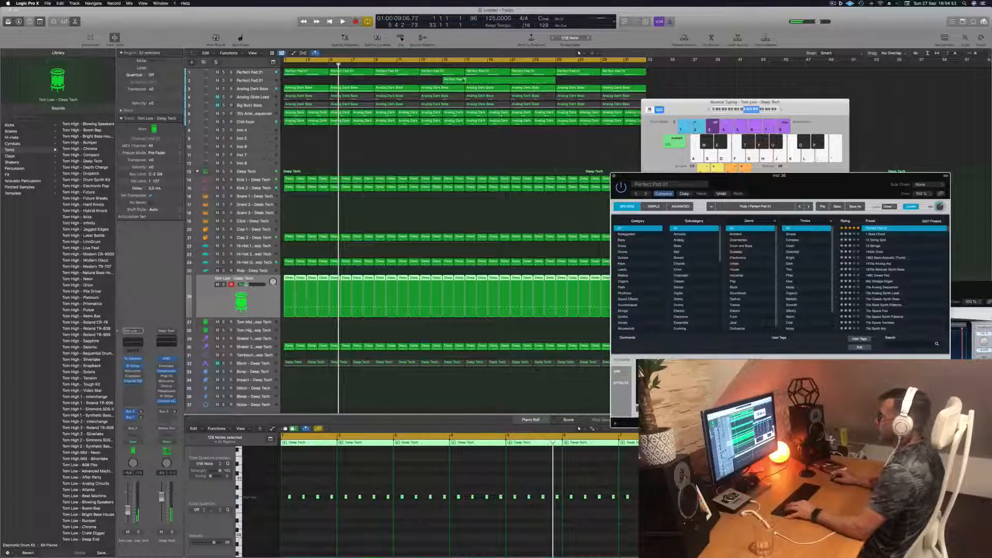
key(space)
click(464, 65)
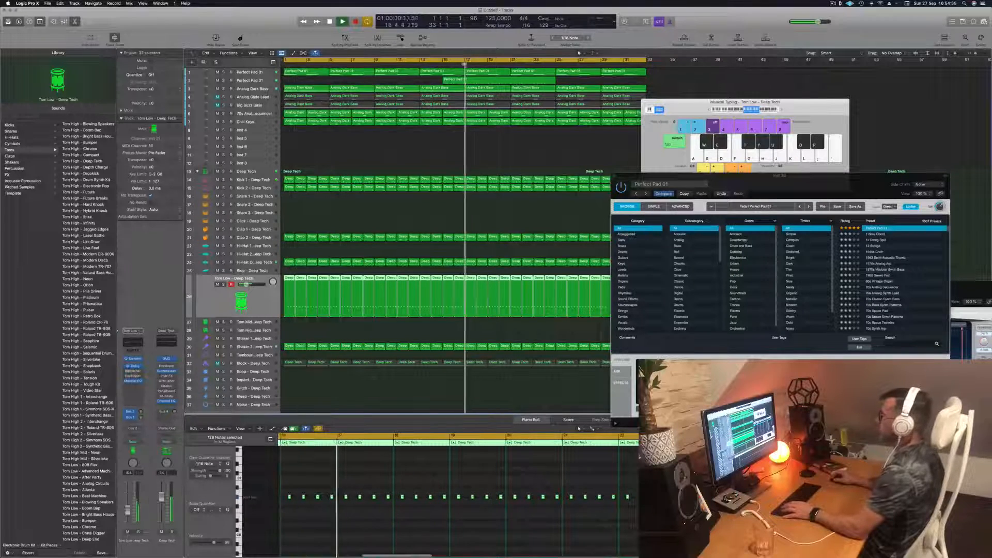
click(488, 79)
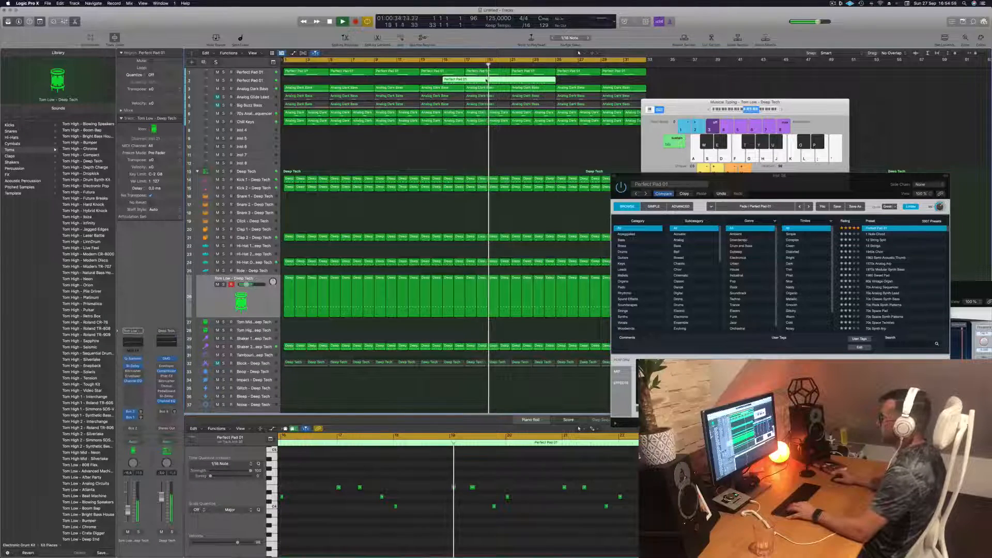
Stop playback, split the recorded Perfect Pad 01 region at bar 19, and delete the part before the cut
key(super+space)
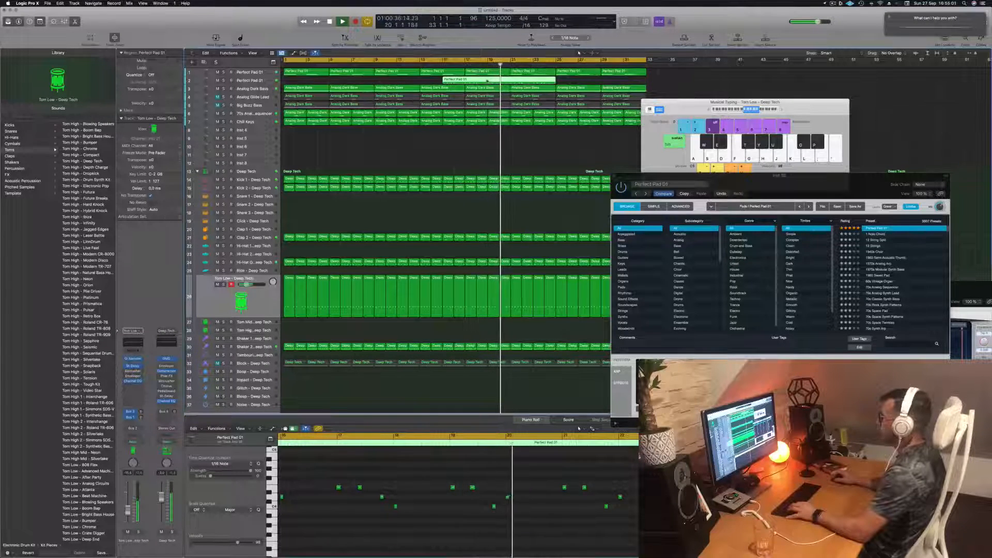
click(476, 122)
key(space)
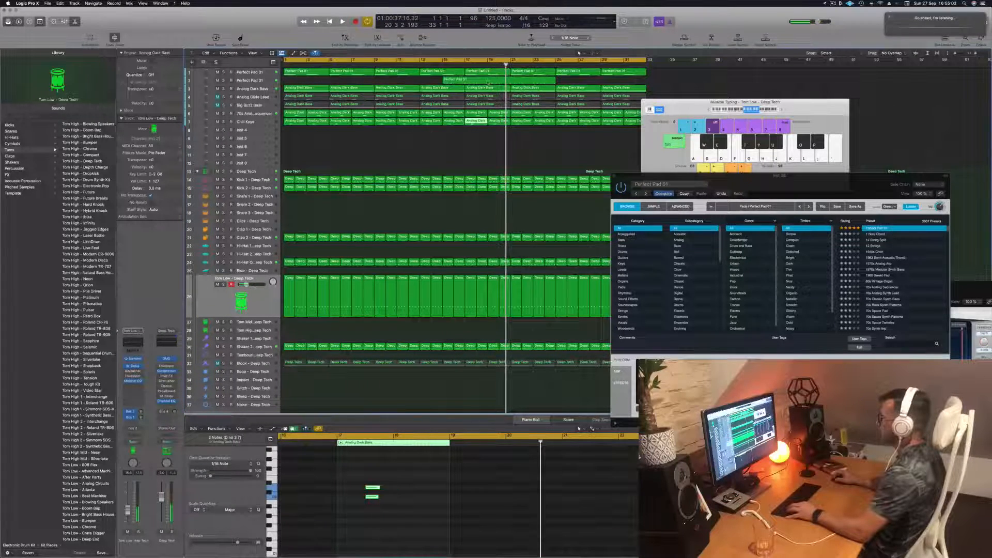
click(485, 80)
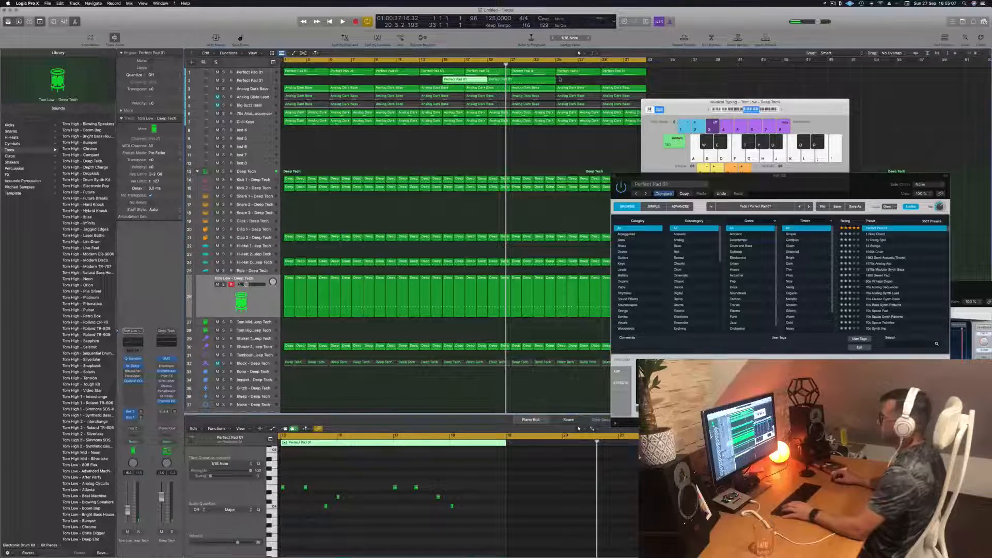
key(Delete)
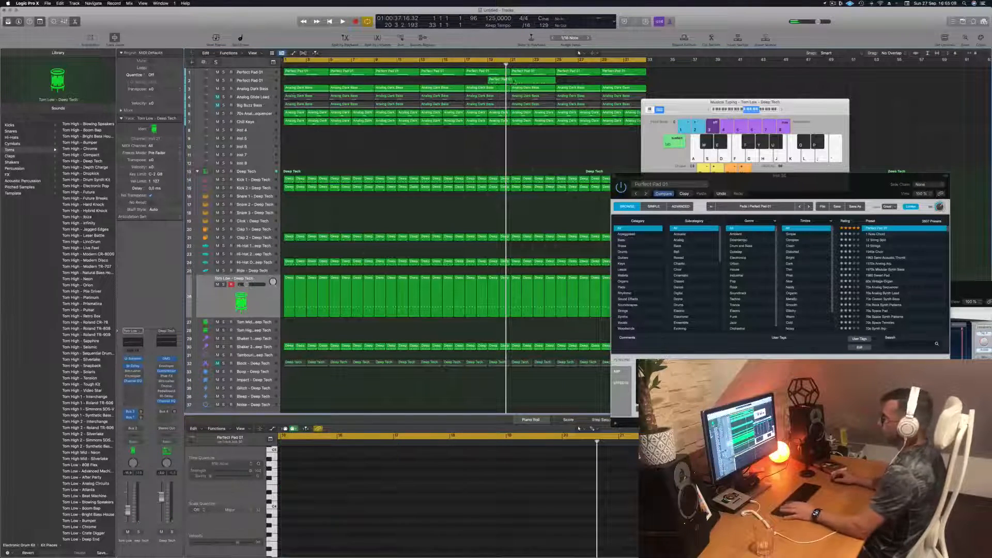
Move the remaining Perfect Pad 01 region to bar 1 and play it while checking its notes in the Piano Roll
drag(515, 81, 317, 83)
key(space)
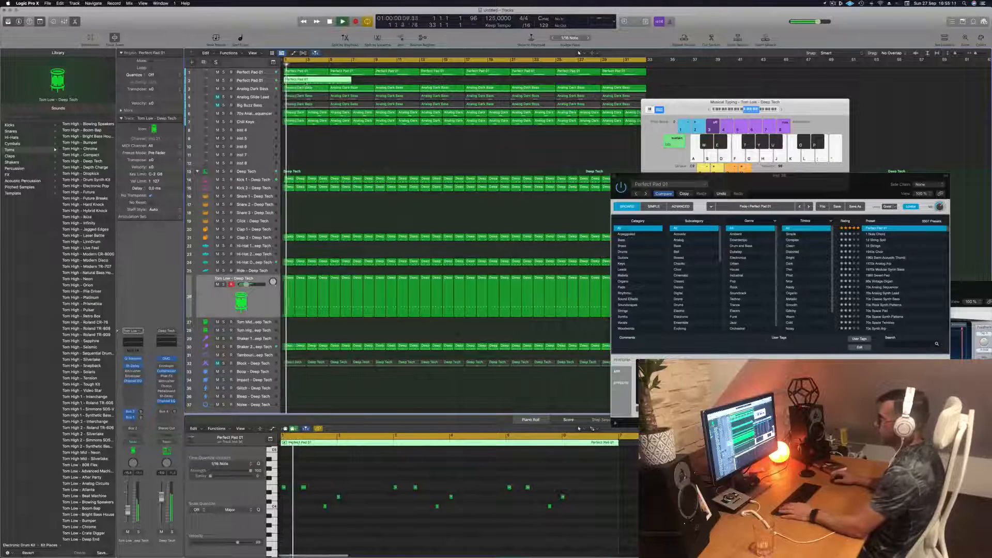
click(360, 530)
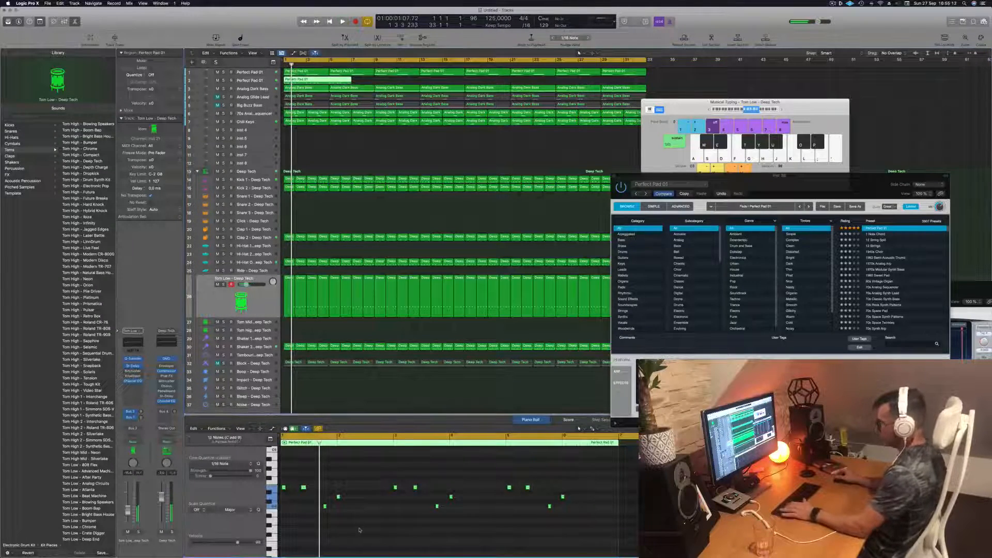
key(space)
scroll(389, 518, up, 1)
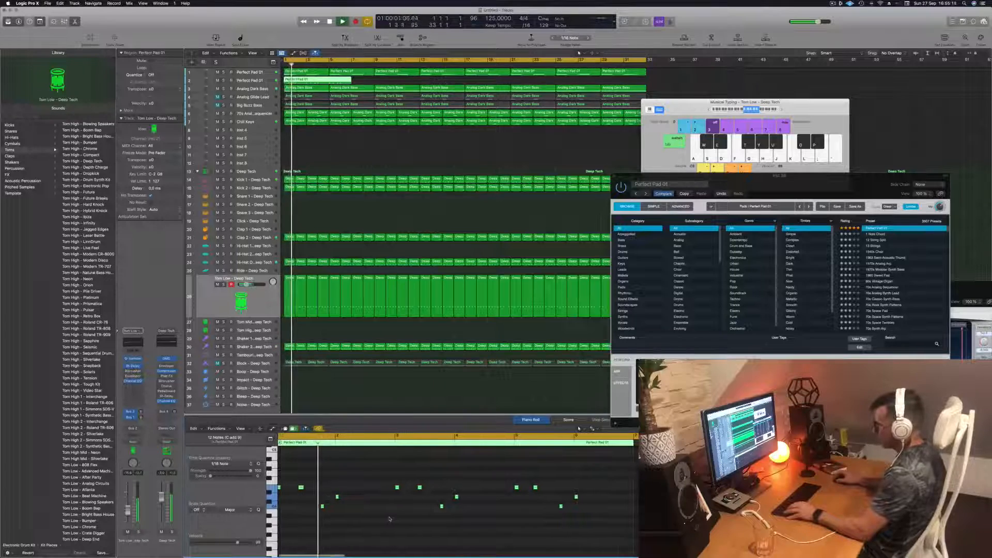
scroll(391, 518, down, 2)
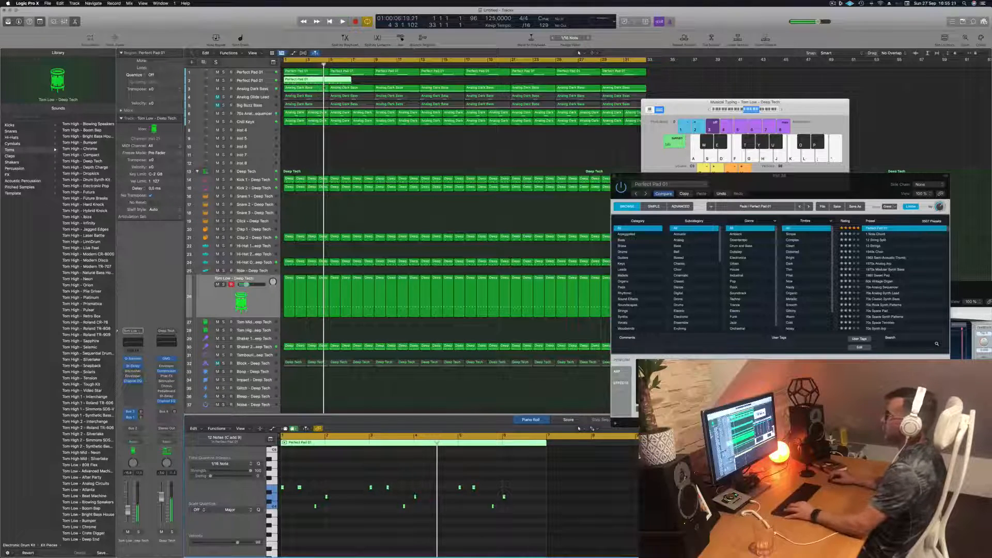
Split the moved Perfect Pad 01 region at bar 5, delete the remainder, and play the four-bar melody
super+double_click(327, 81)
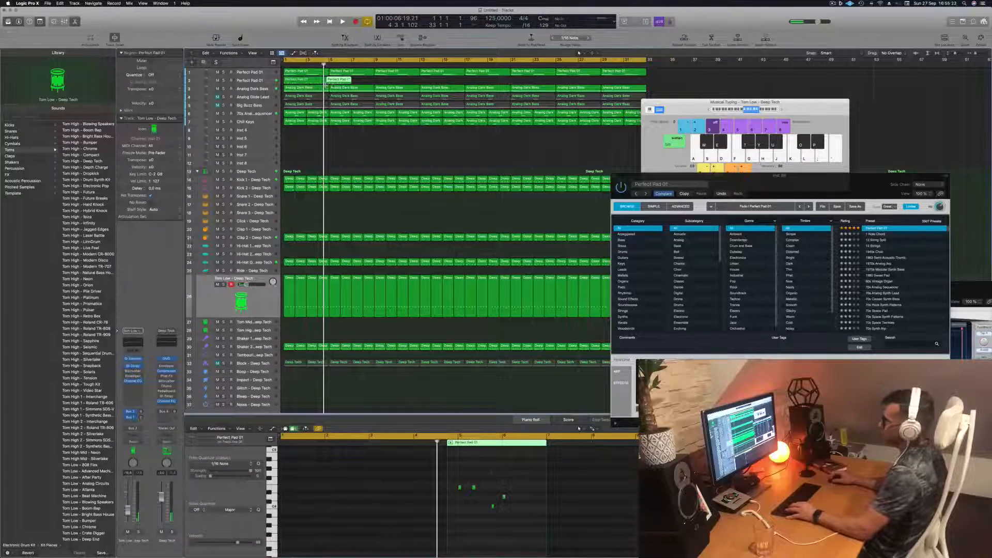
key(super+z)
super+click(330, 80)
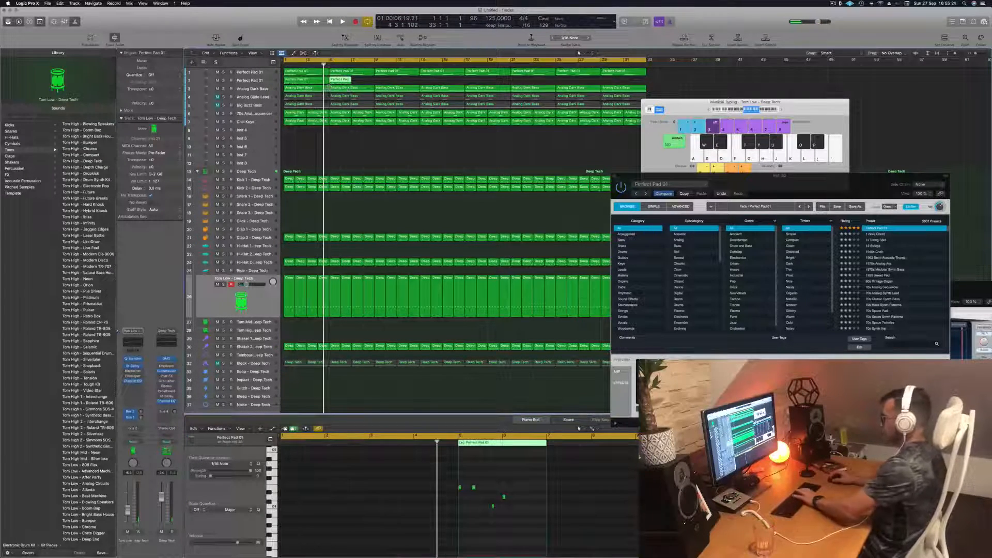
key(Delete)
click(318, 80)
key(space)
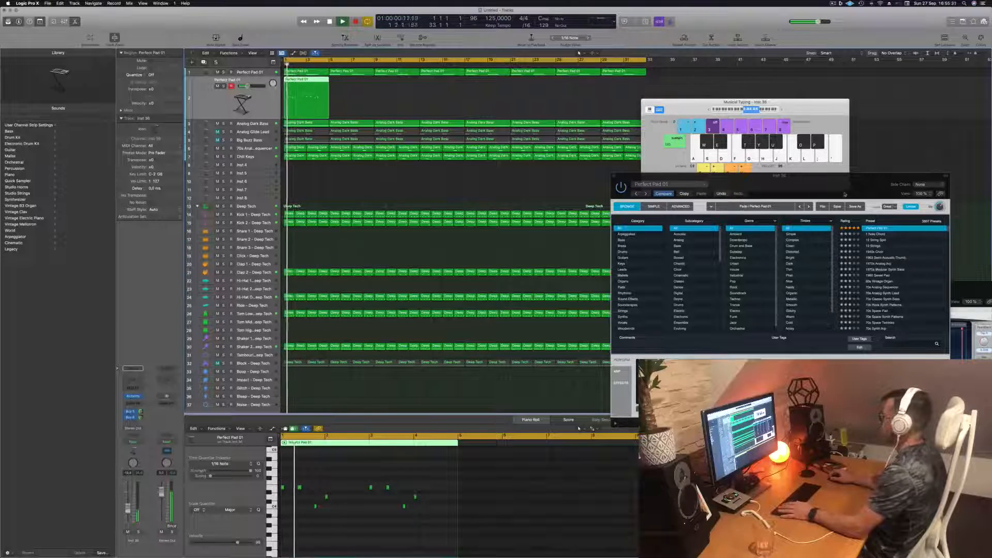
Bring Alchemy fully into view, compare the Lush and Rich snapshots against the melody, and return to Bold
drag(845, 195, 657, 193)
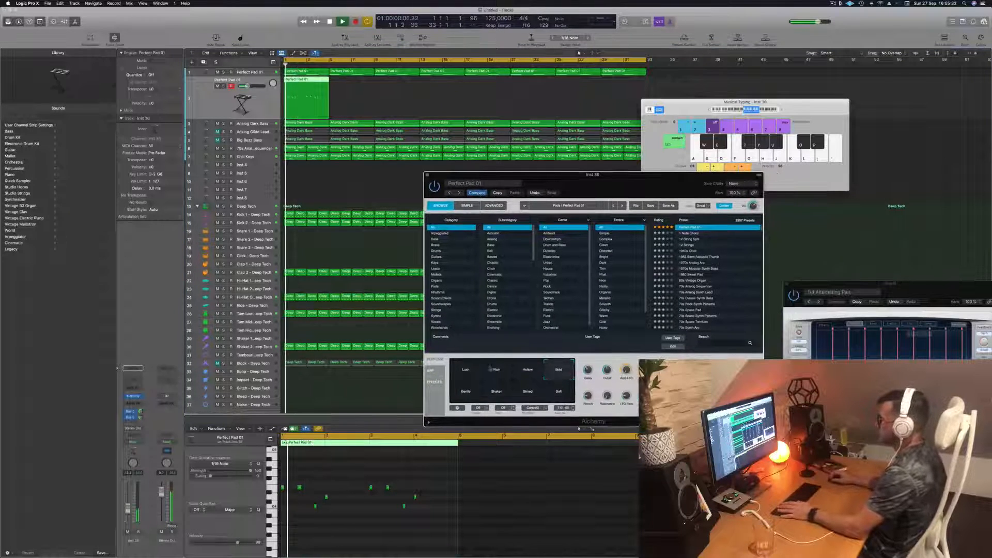
click(467, 372)
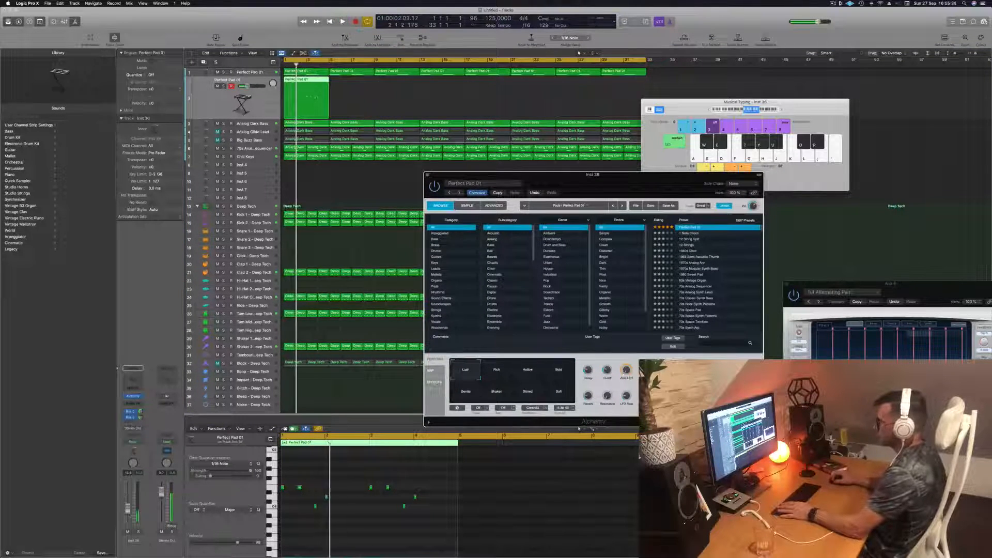
click(310, 99)
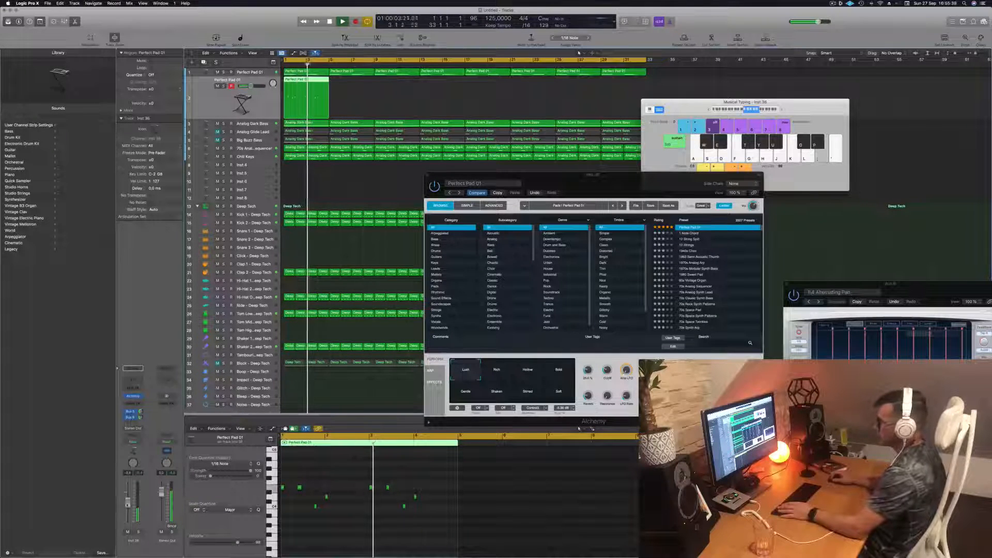
click(505, 369)
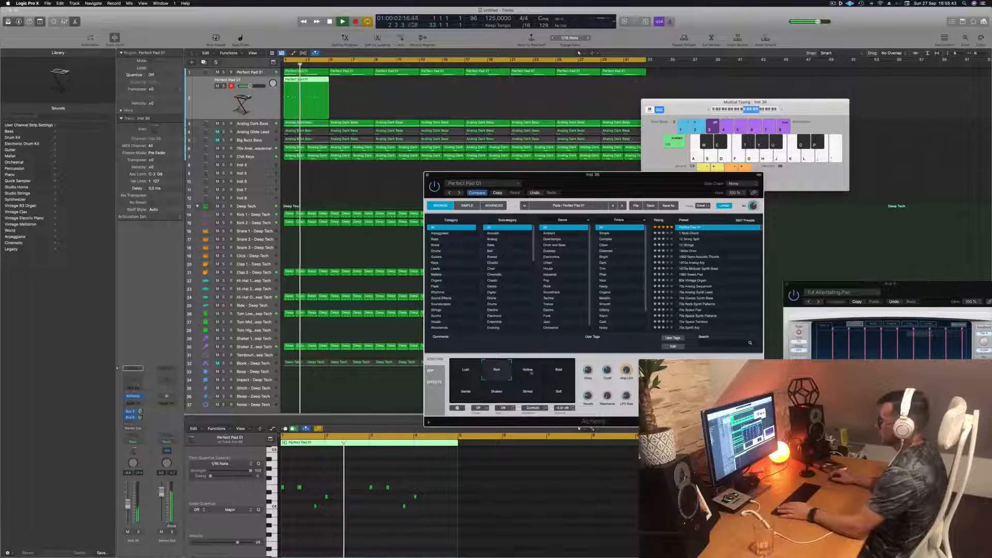
click(560, 372)
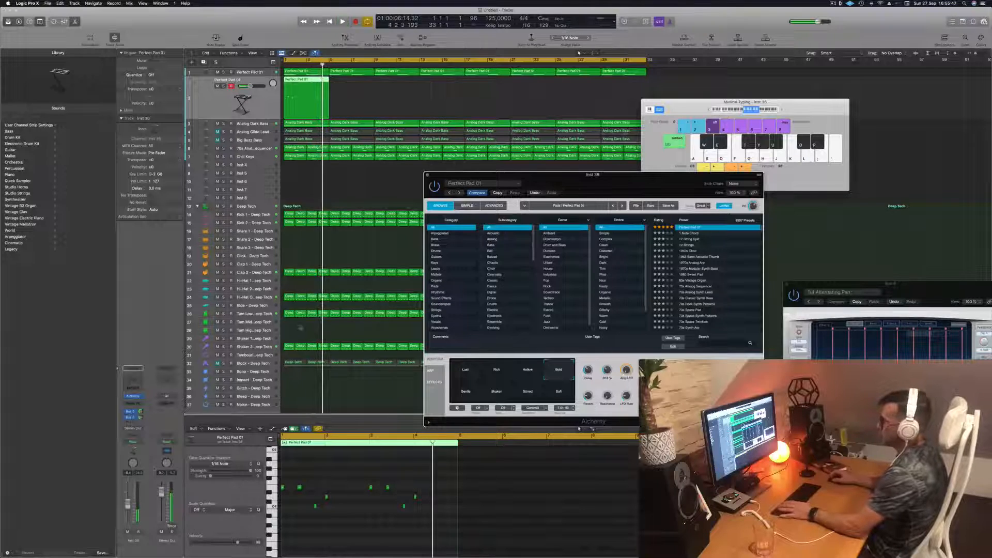
Play the melody and add a Channel EQ to its track with a low cut at 366 Hz
key(space)
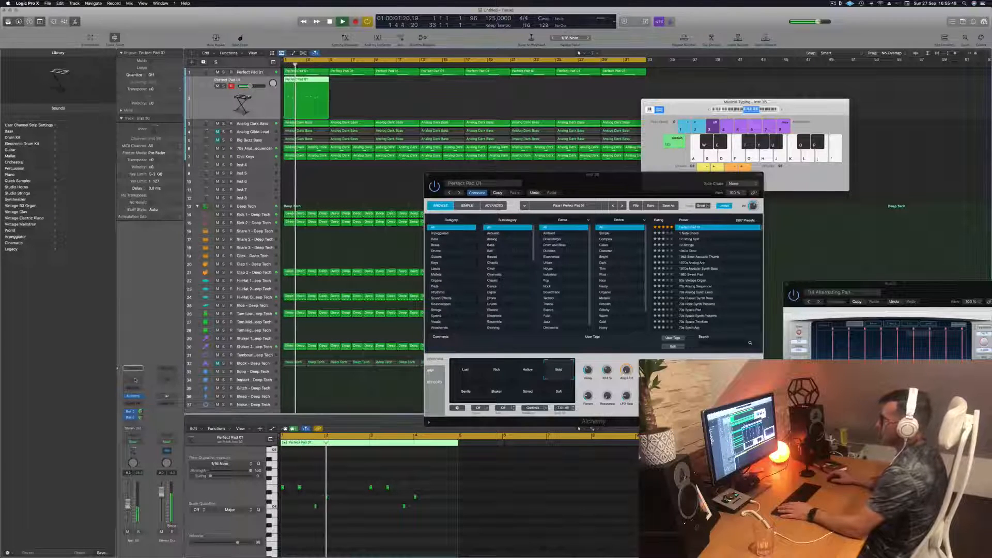
click(134, 369)
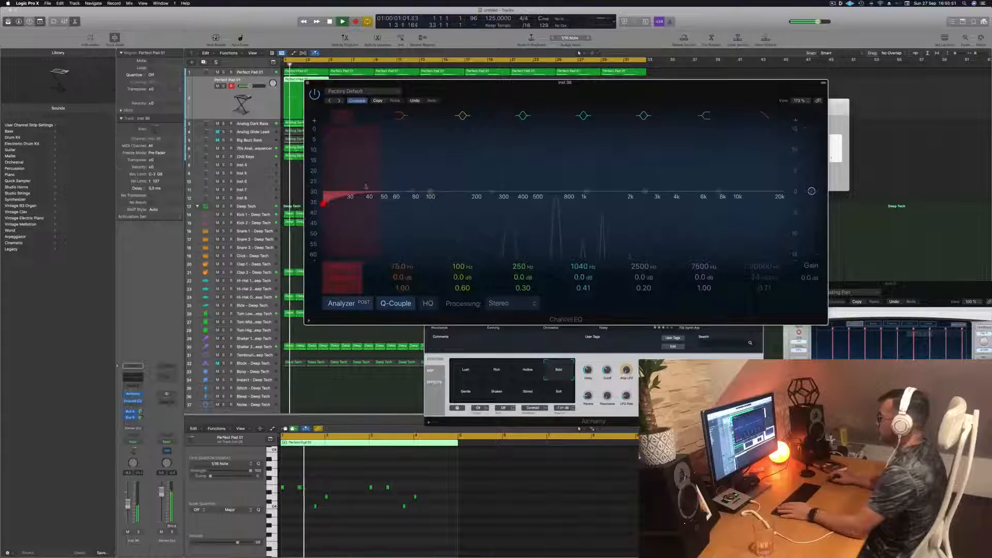
drag(366, 186, 517, 202)
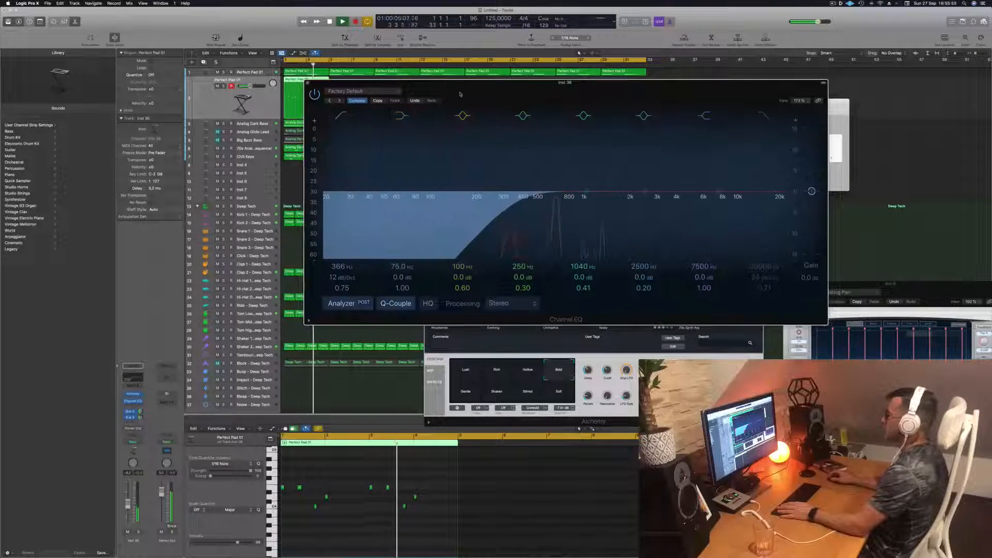
drag(445, 104, 456, 106)
click(320, 85)
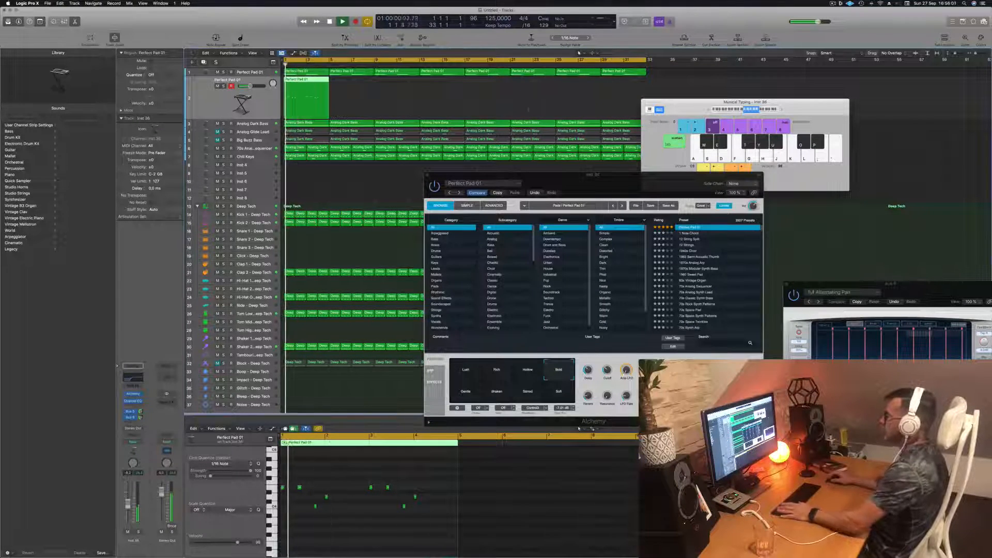
Duplicate the melody's Perfect Pad 01 track, copy the four-bar region onto the duplicate at bar 1, and play it
drag(584, 183, 544, 169)
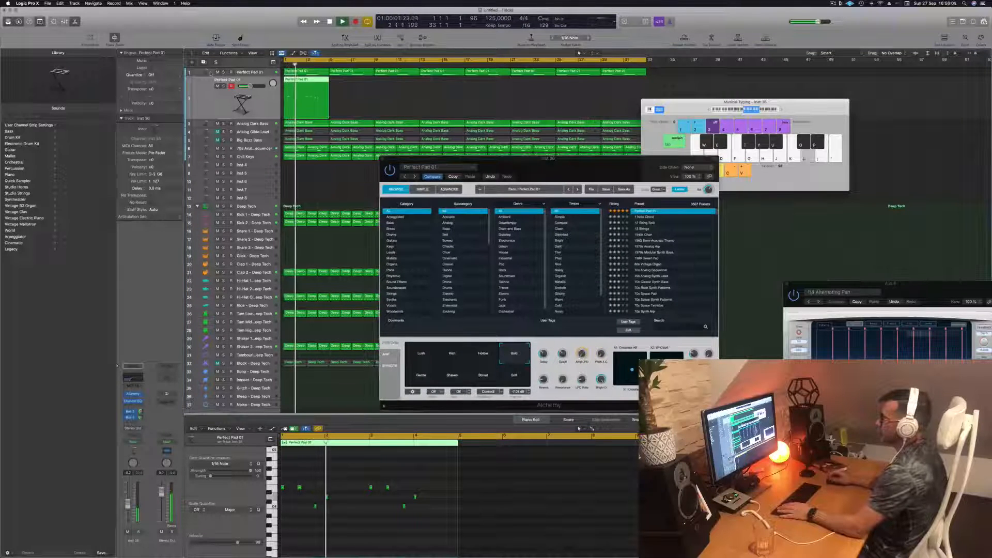
key(super+d)
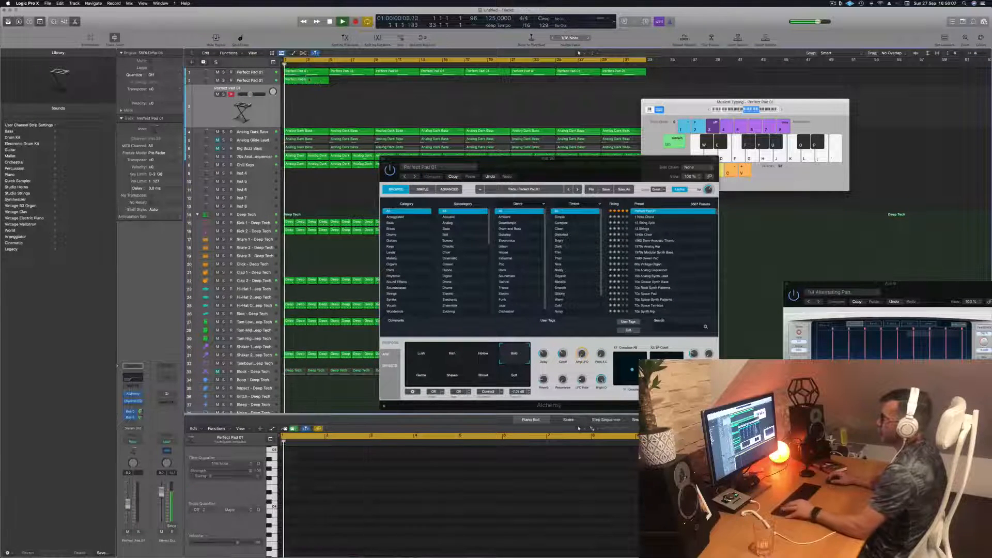
drag(309, 79, 316, 106)
key(space)
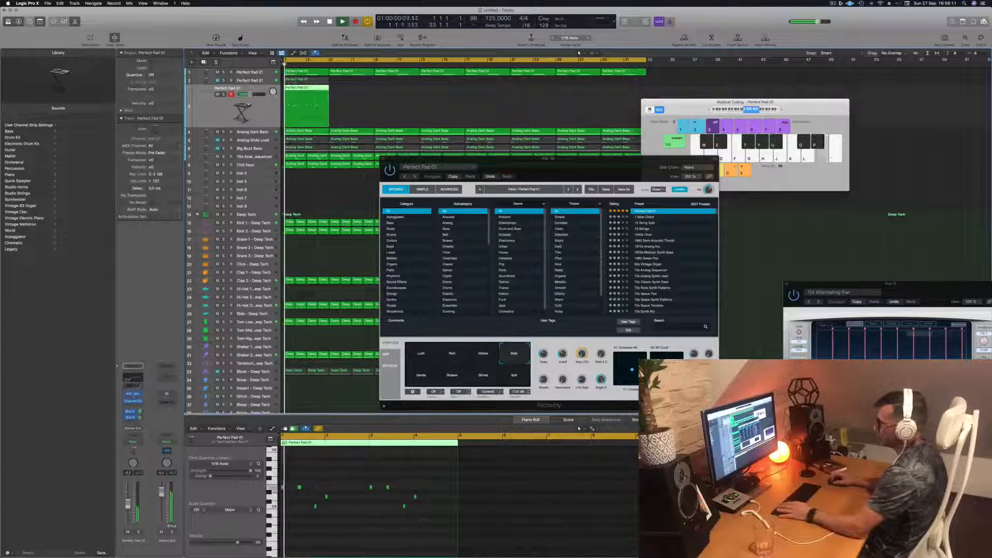
Open Alchemy on the duplicate track, sort its presets by rating, and audition the Deeper Emotion preset with different snapshots
click(133, 393)
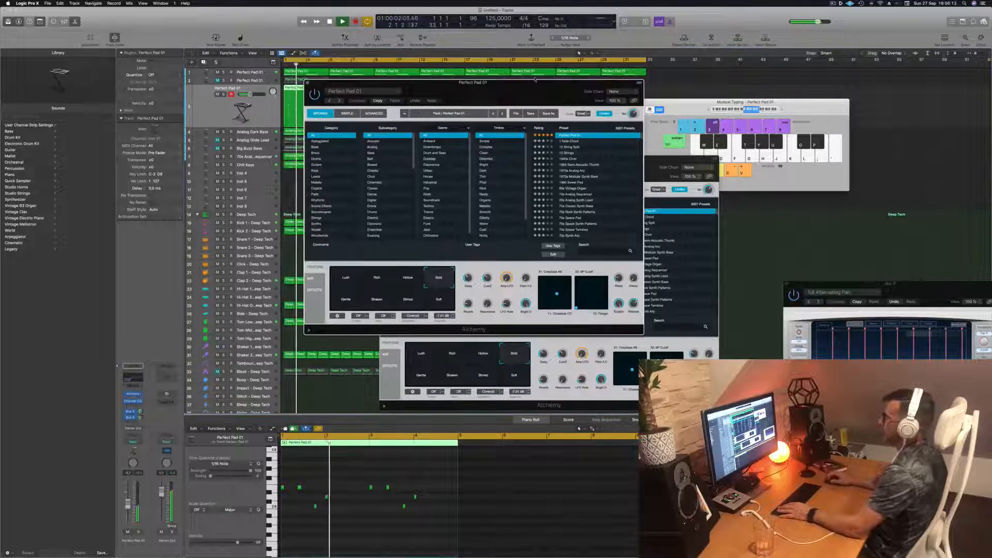
drag(522, 91, 589, 141)
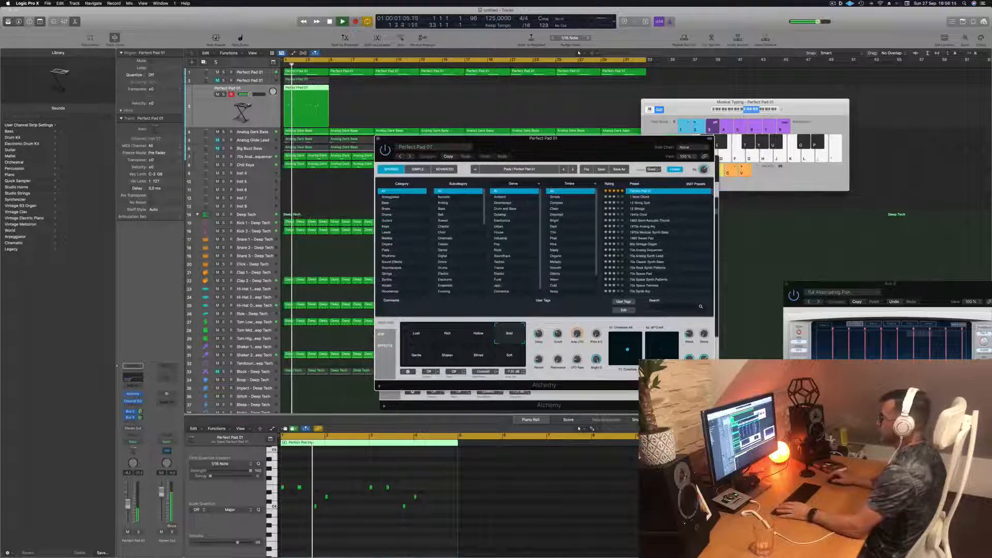
click(611, 184)
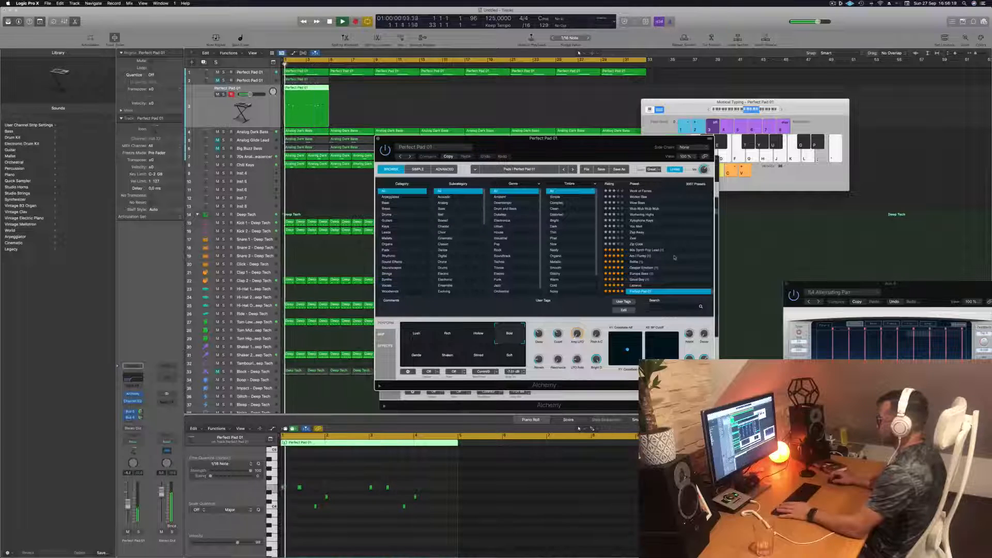
click(652, 267)
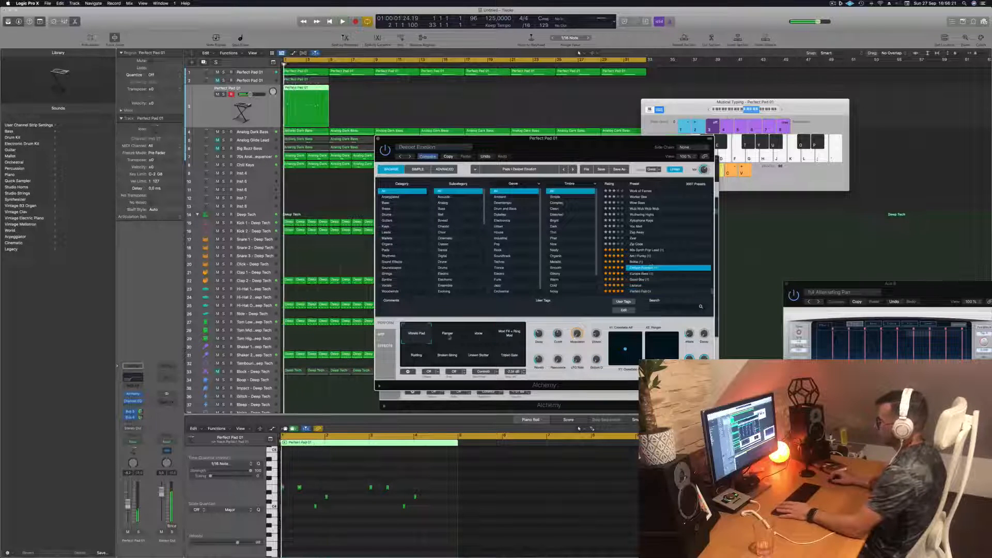
click(476, 332)
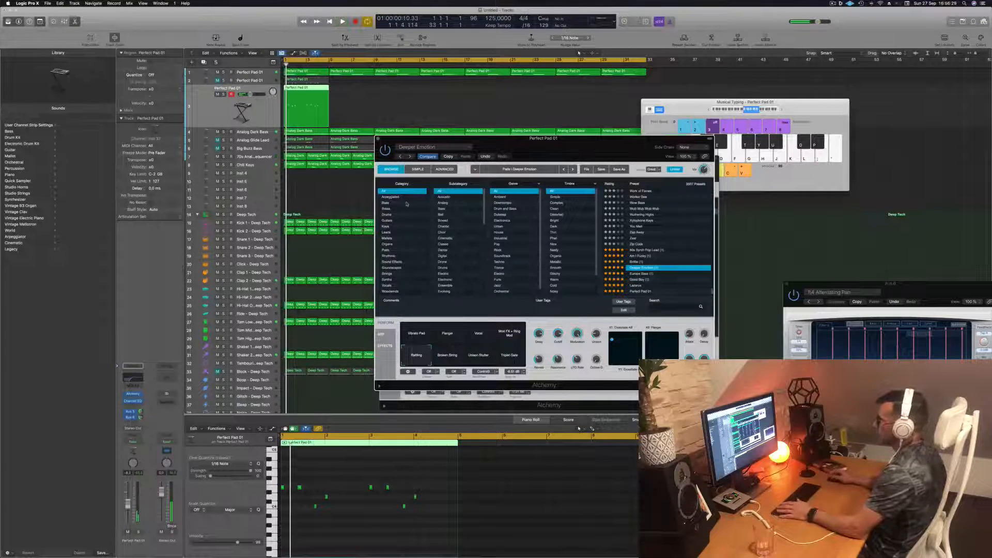
Filter Alchemy's presets to the Pads category and Fast Attack subcategory, load 90s Luscious Pad, and play the melody with it
click(390, 250)
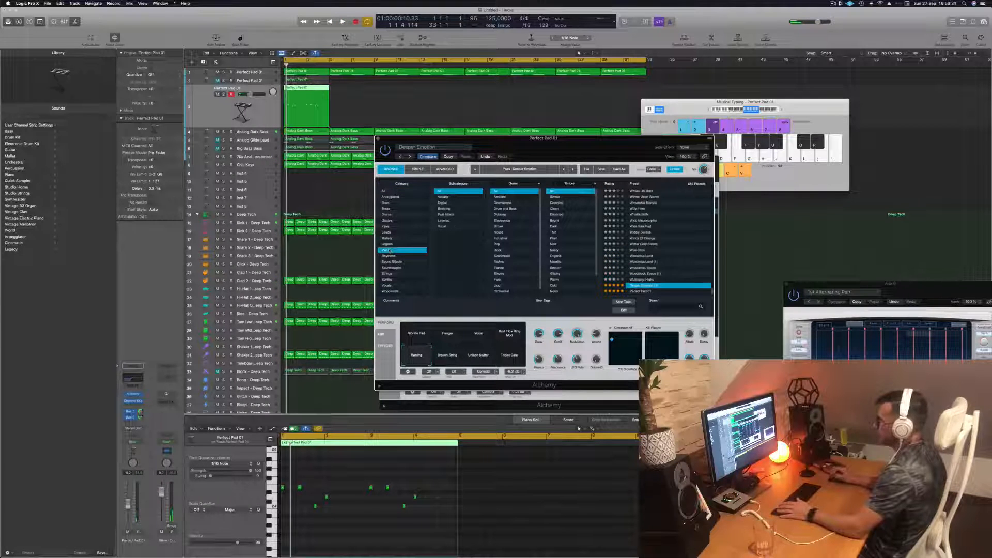
scroll(519, 237, down, 1)
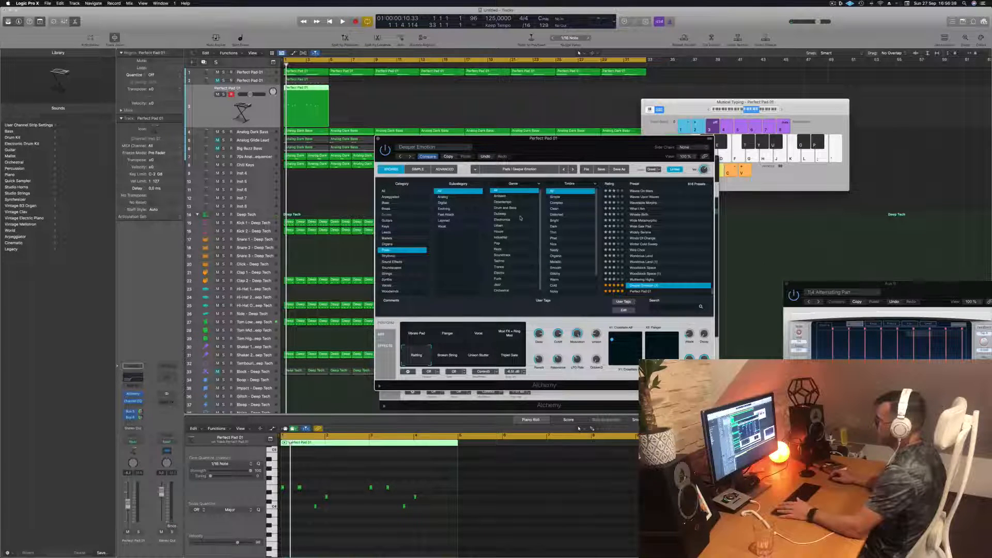
scroll(521, 217, down, 1)
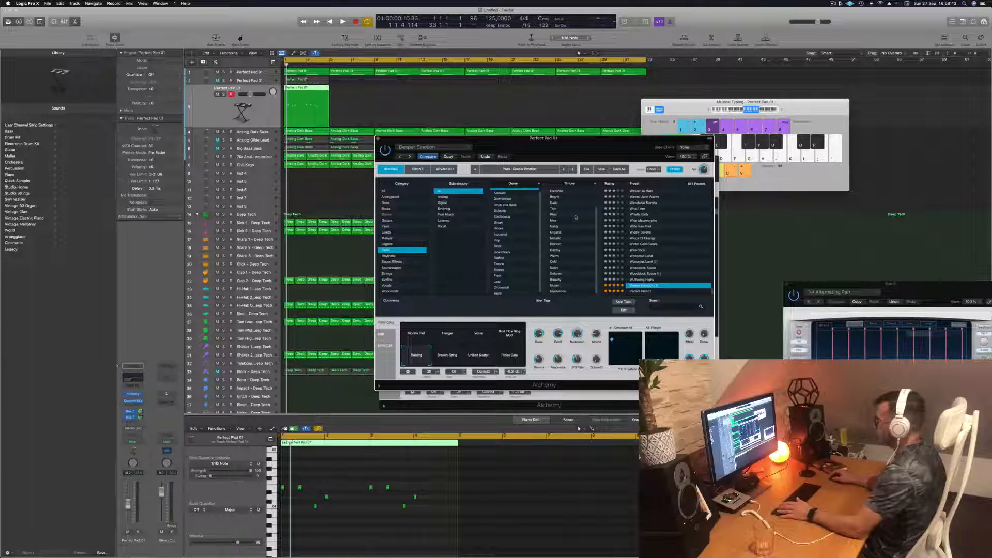
scroll(575, 217, up, 2)
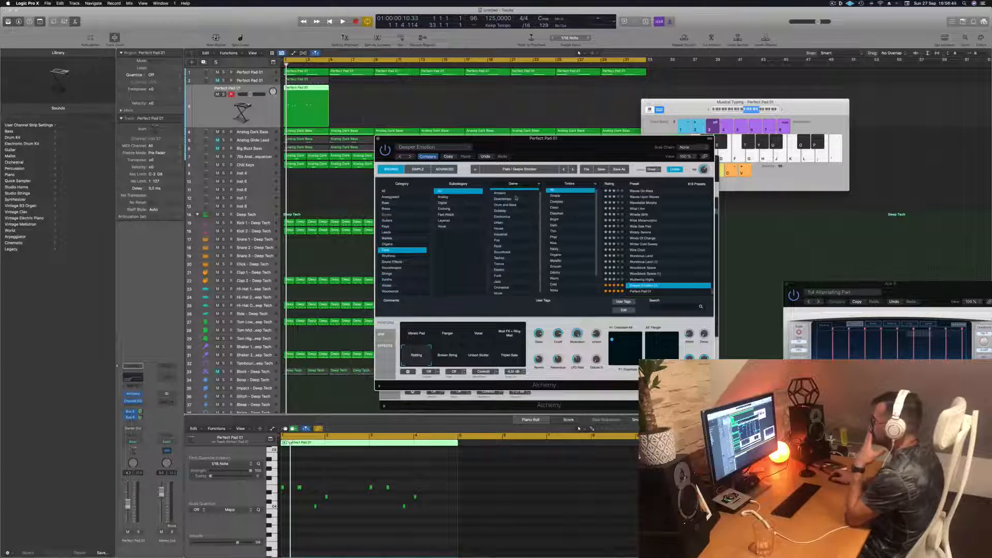
click(446, 215)
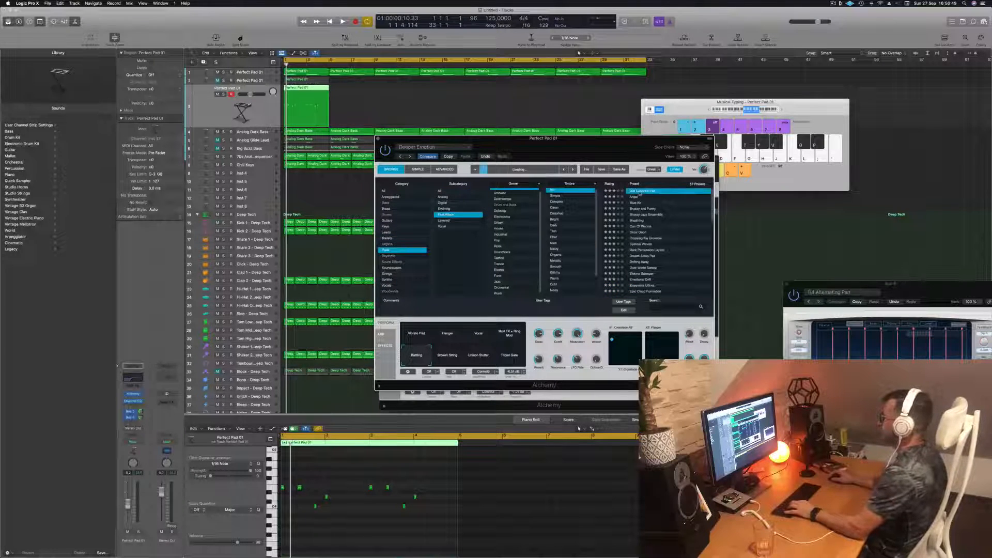
key(space)
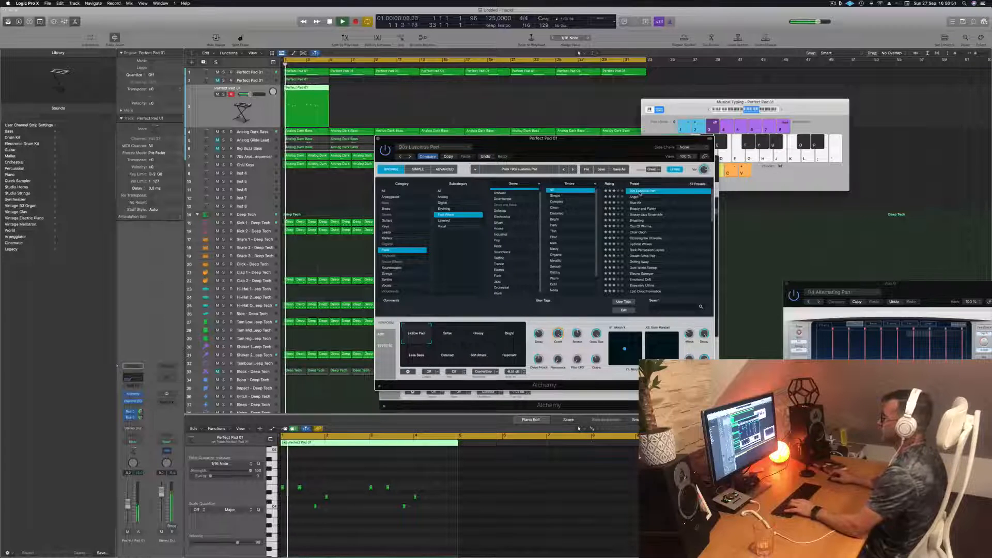
Restart playback and try a lower Cutoff on the 90s Luscious Pad sound
drag(595, 145, 627, 137)
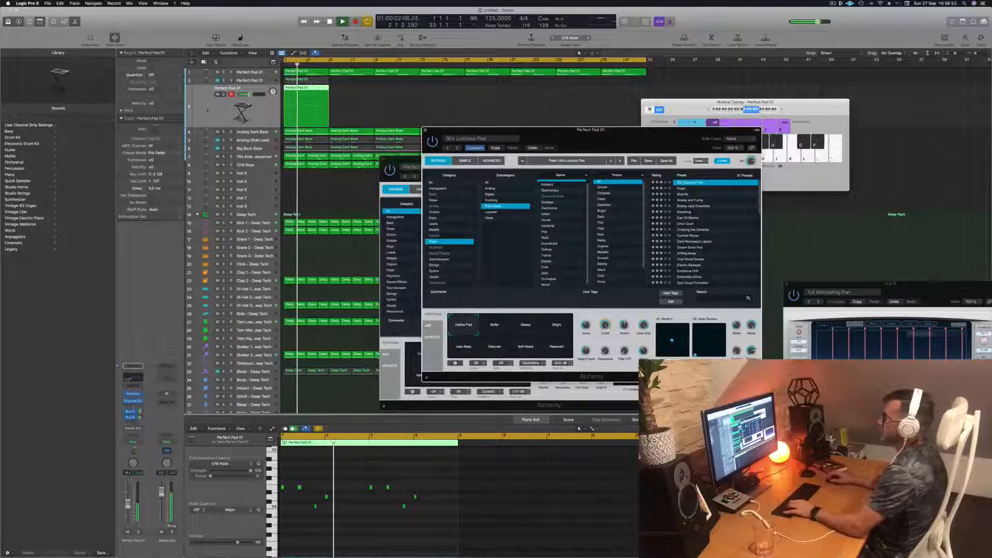
click(195, 107)
key(space)
key(space)
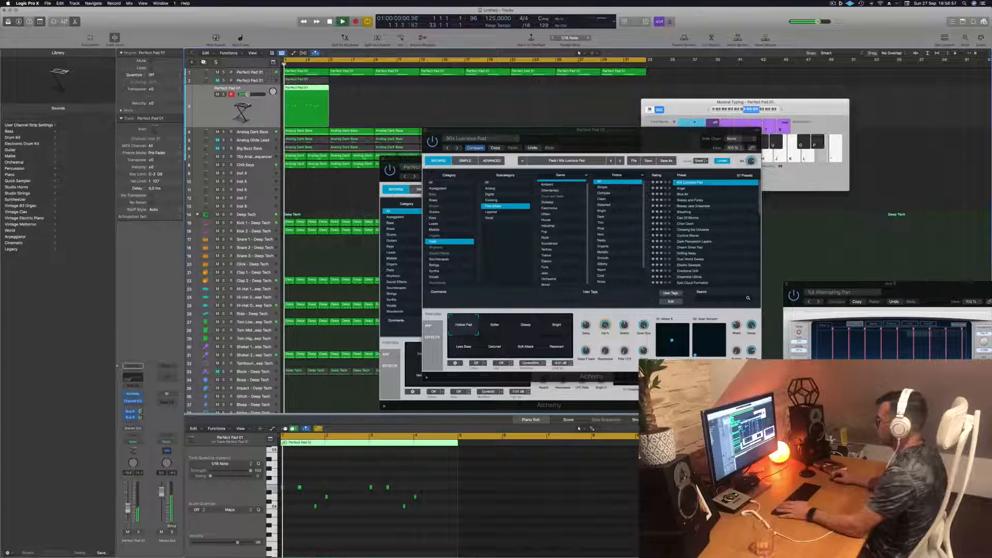
drag(606, 327, 605, 352)
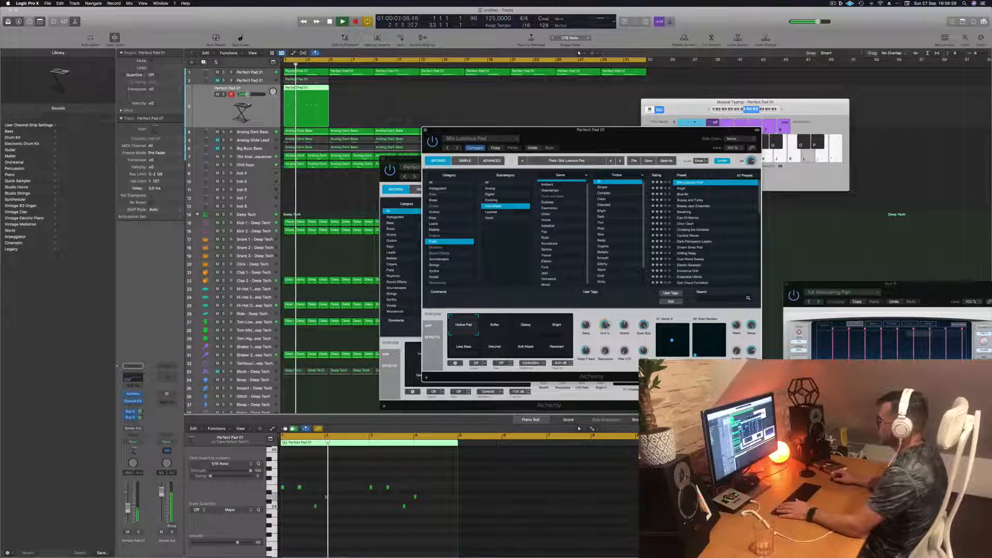
drag(613, 140, 647, 117)
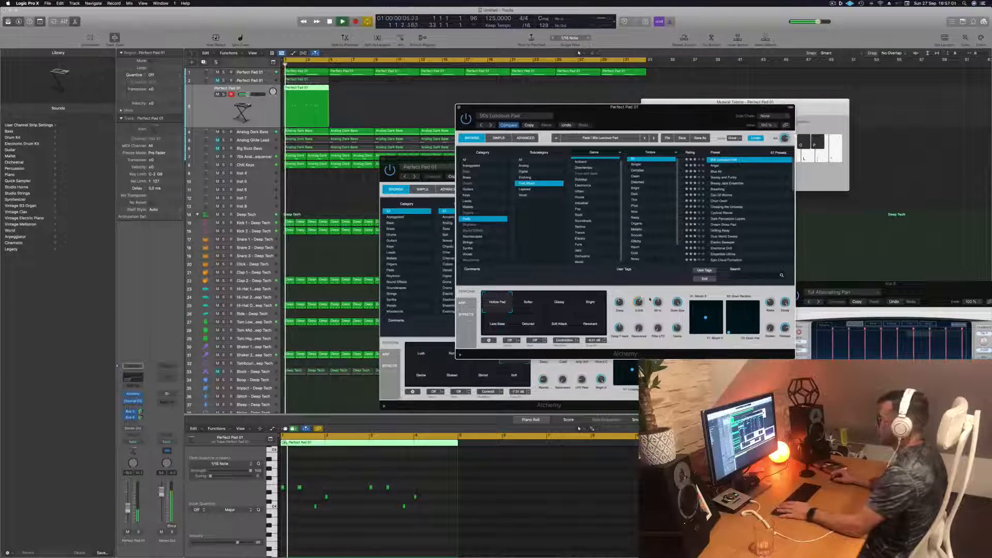
Compare the Softer, Glassy, Bright, Less Bass and Resonant snapshots against the melody and return to Hollow Pad
click(533, 305)
click(555, 305)
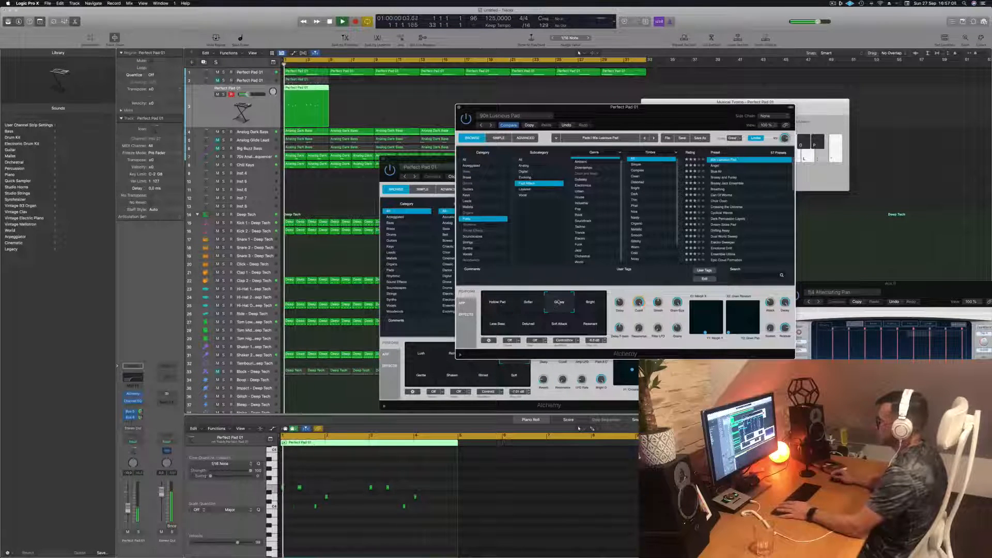
click(591, 304)
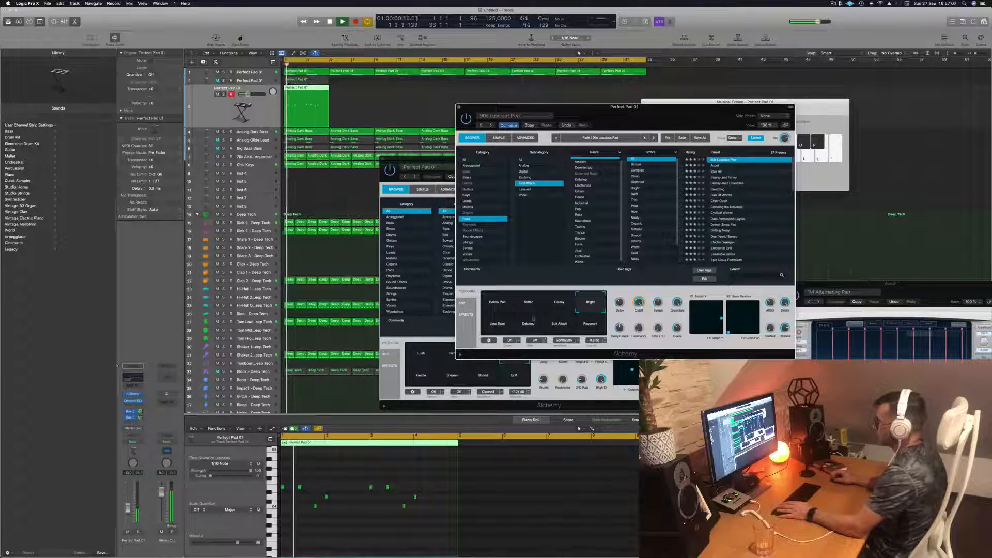
click(498, 327)
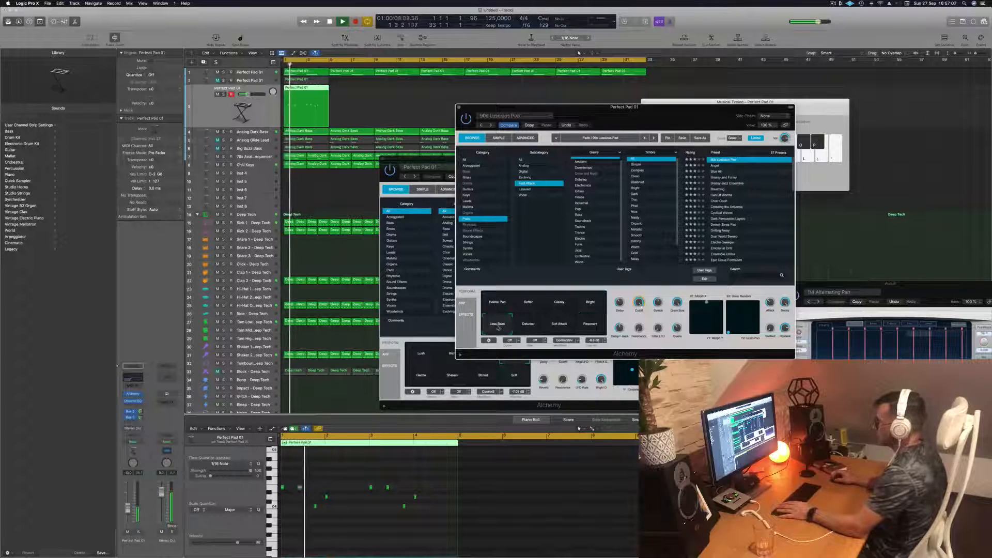
click(591, 326)
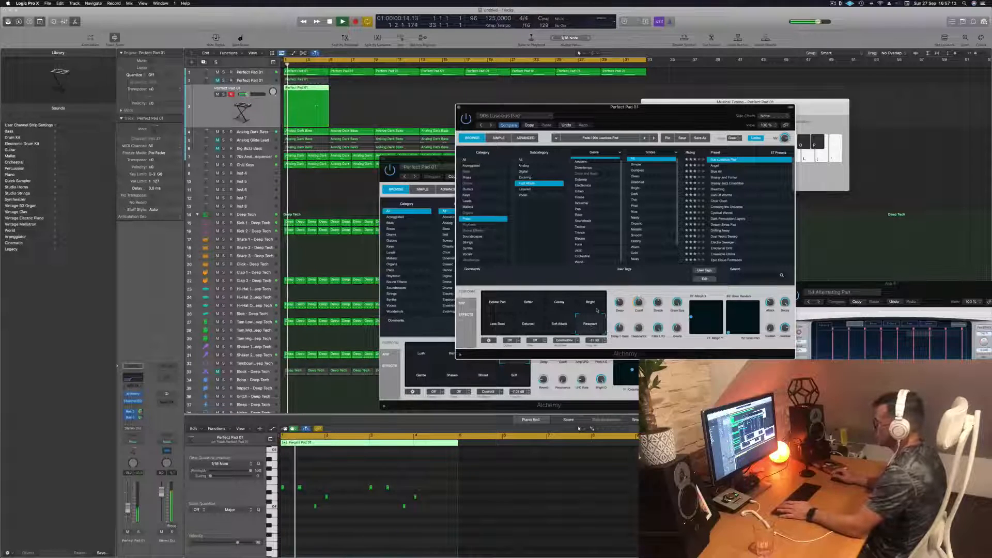
click(594, 308)
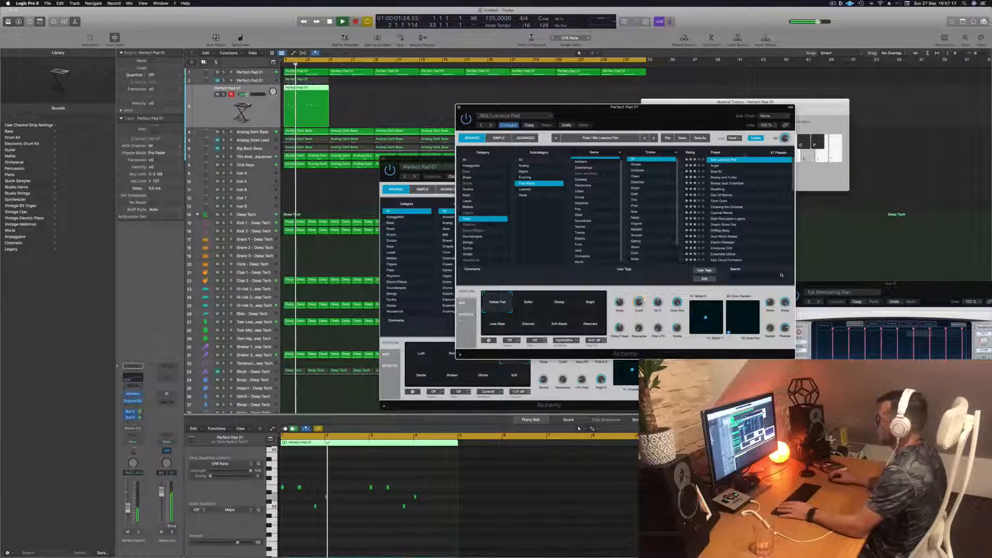
Restart playback and copy the four-bar melody region to bar 5 on the duplicate track
drag(683, 118, 700, 110)
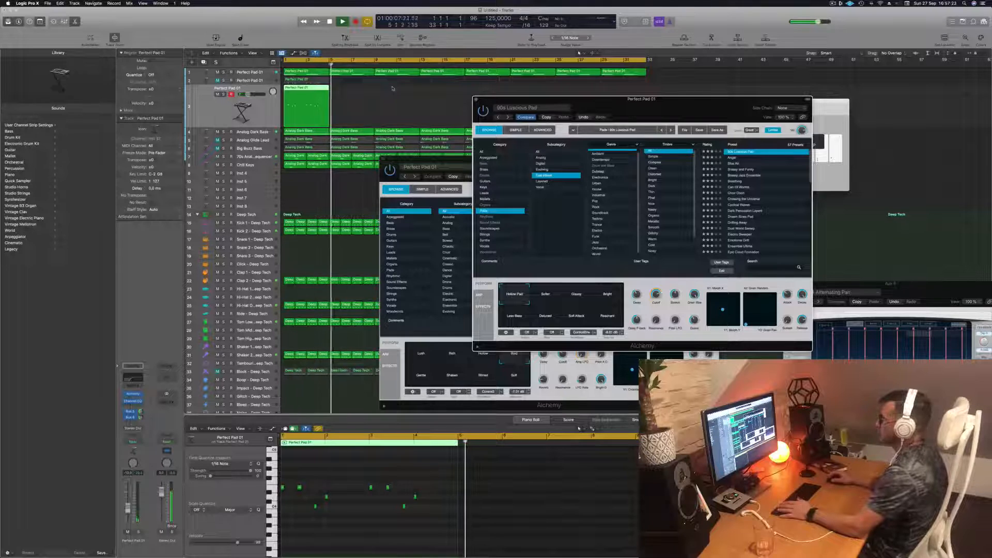
key(space)
key(space)
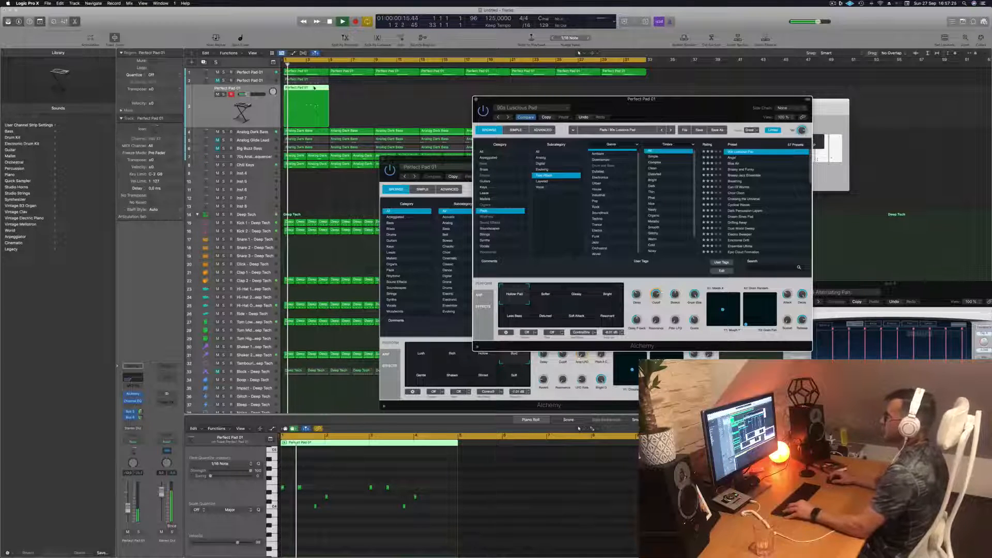
drag(315, 88, 362, 95)
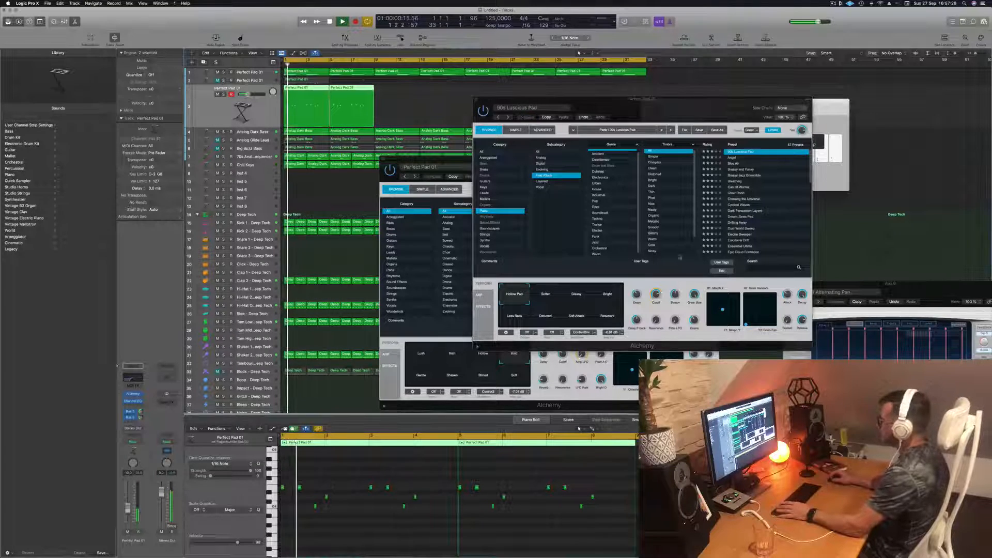
Audition the Angel preset on the melody and copy both melody regions to bar 9
click(728, 157)
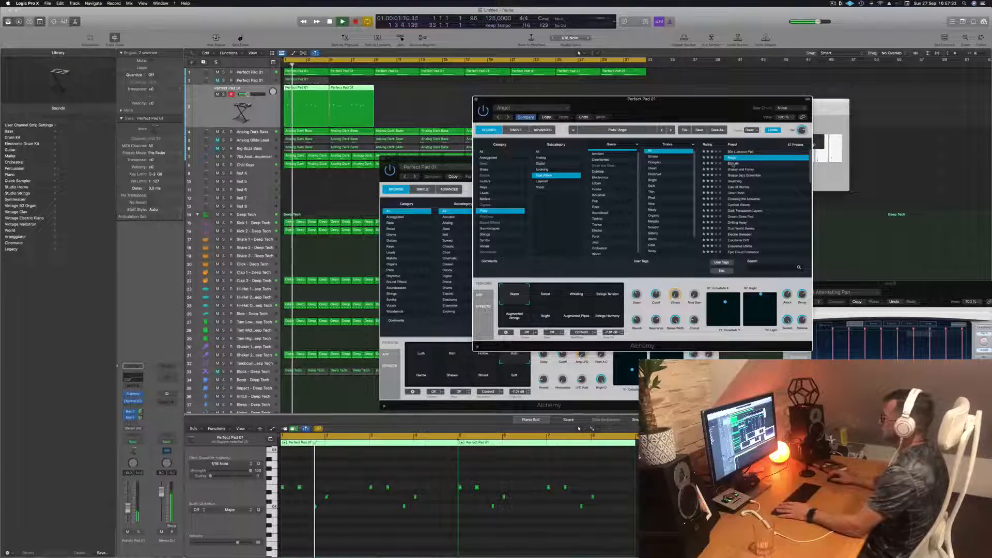
drag(671, 98, 625, 136)
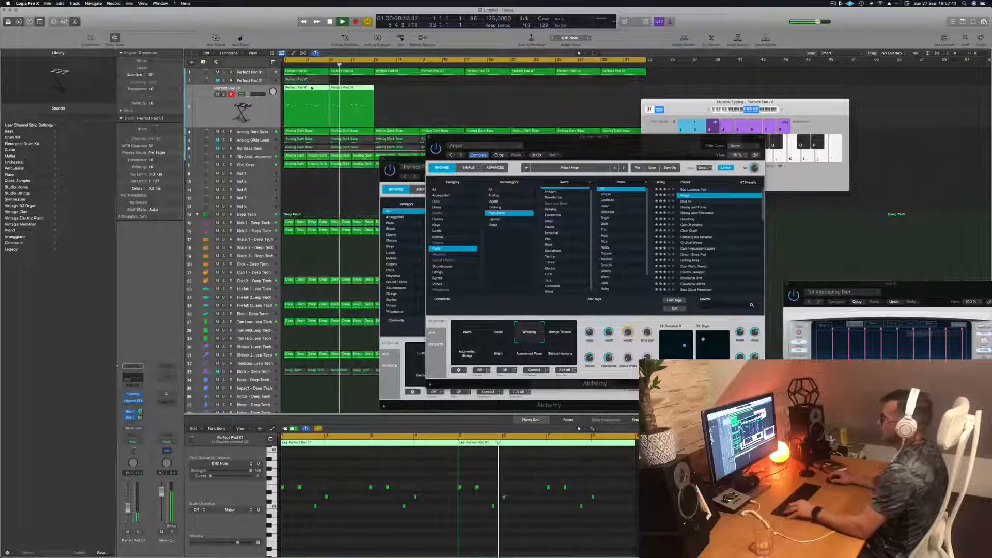
drag(310, 93, 397, 94)
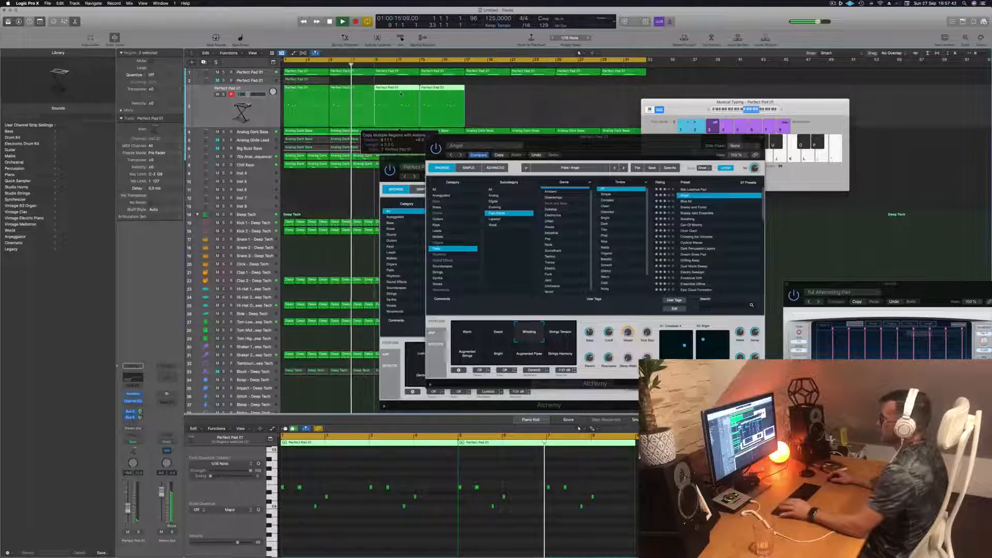
Try Angel's Augmented Strings snapshot and reload the 90s Luscious Pad preset
click(466, 354)
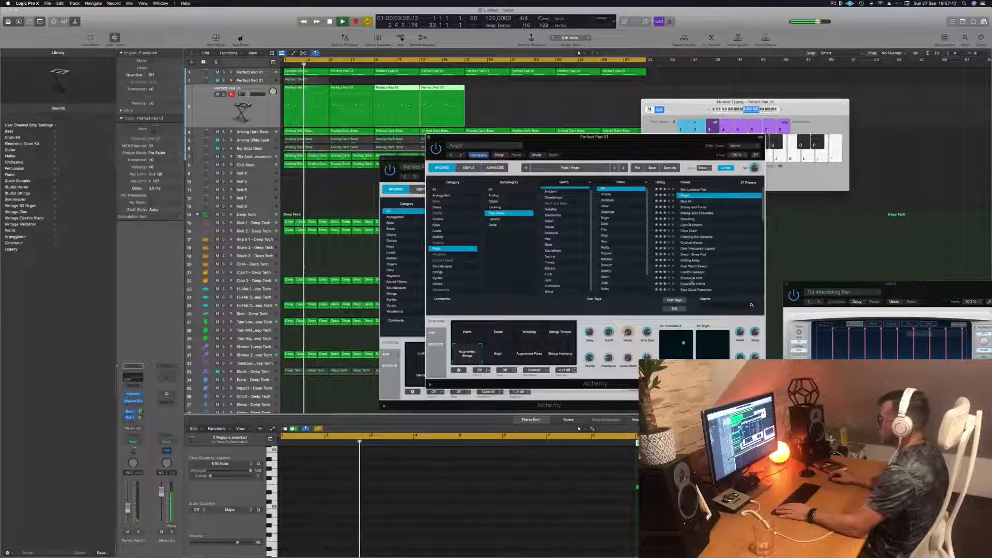
click(695, 189)
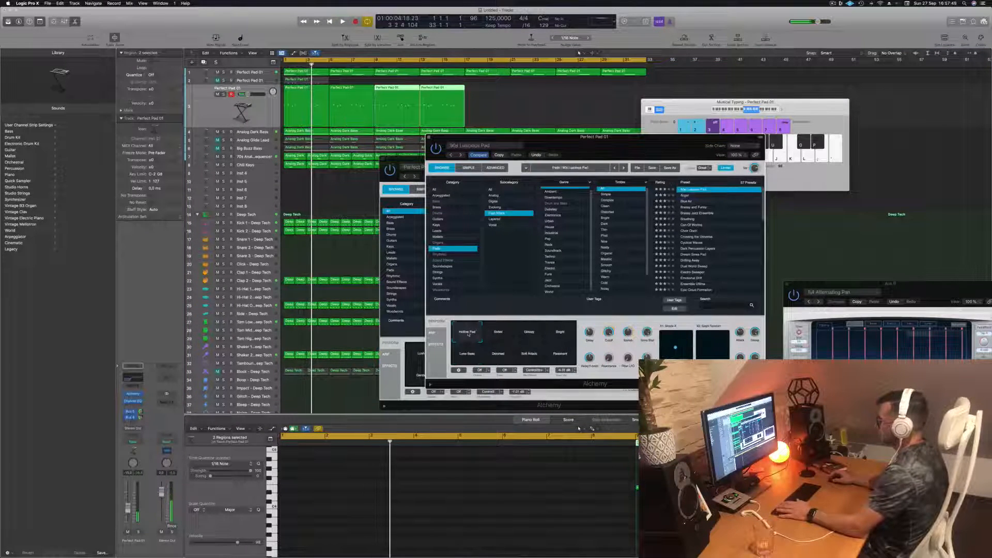
Play the extended melody from the start with 90s Luscious Pad and close both open Alchemy windows
key(space)
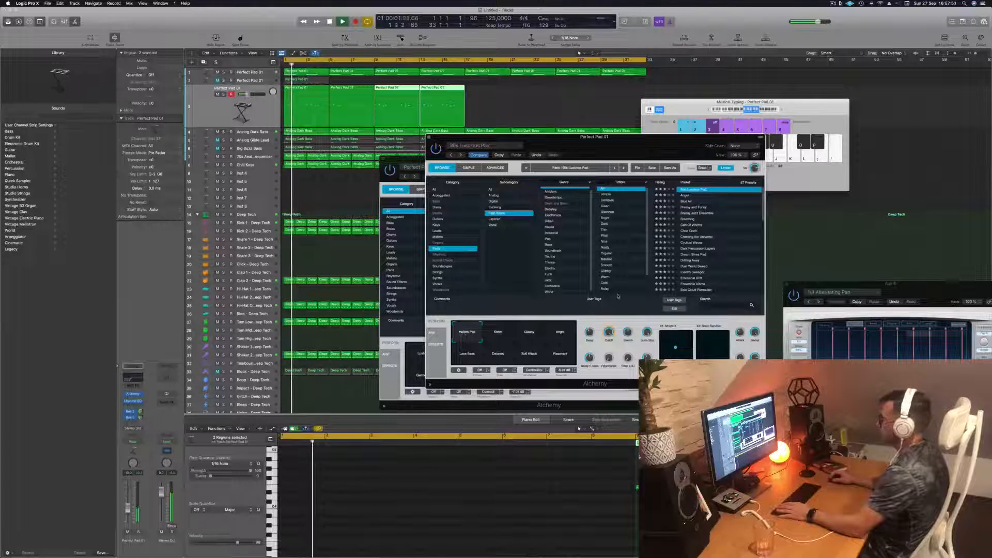
key(space)
key(space)
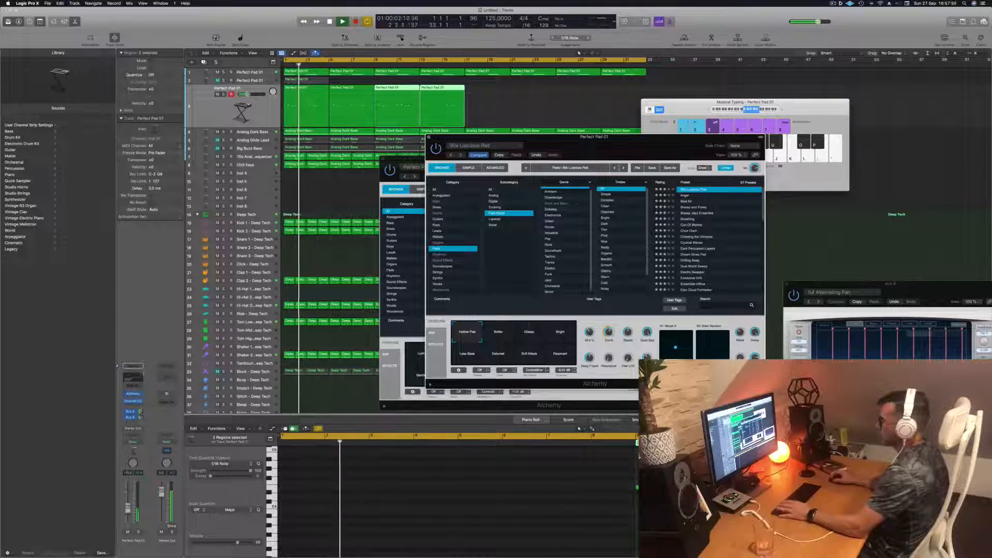
click(429, 137)
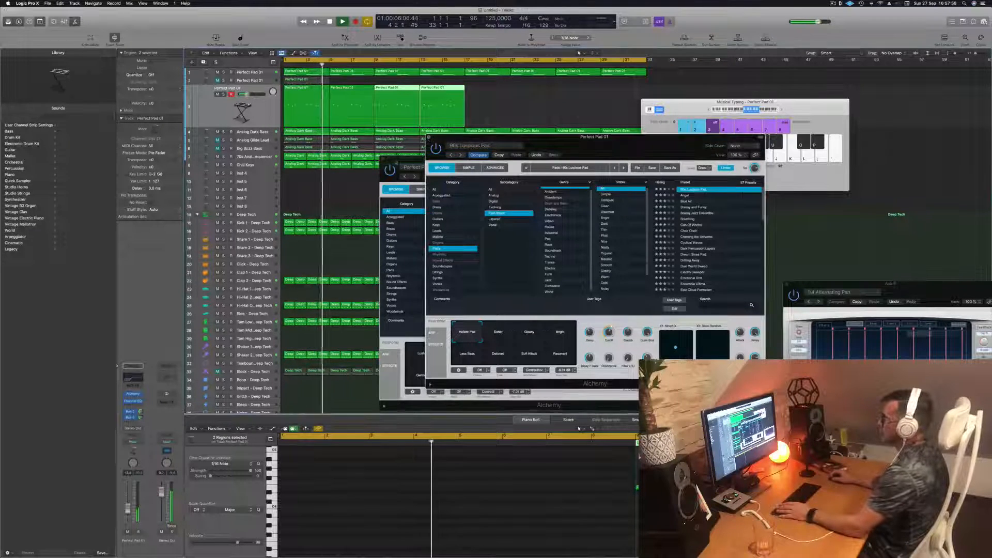
drag(402, 160, 367, 168)
click(349, 166)
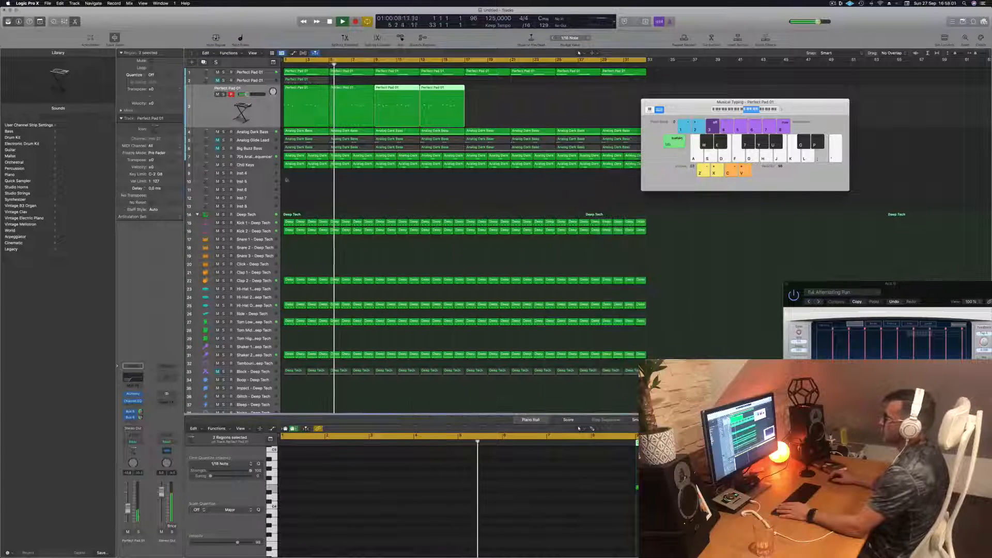
Add a Channel EQ to the Analog Dark Bass track and set its high cut to 114 Hz at 48 dB/Oct
key(Return)
key(Down)
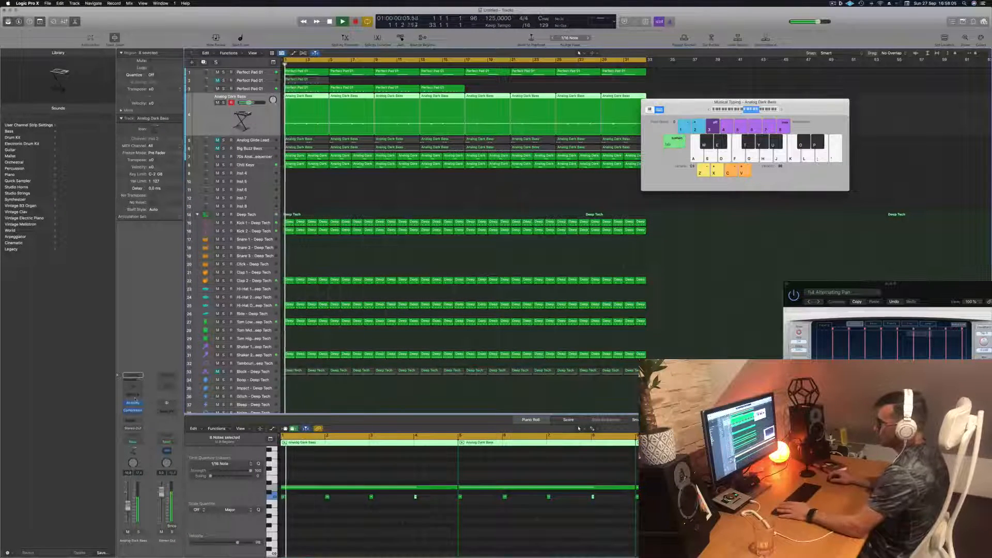
click(135, 383)
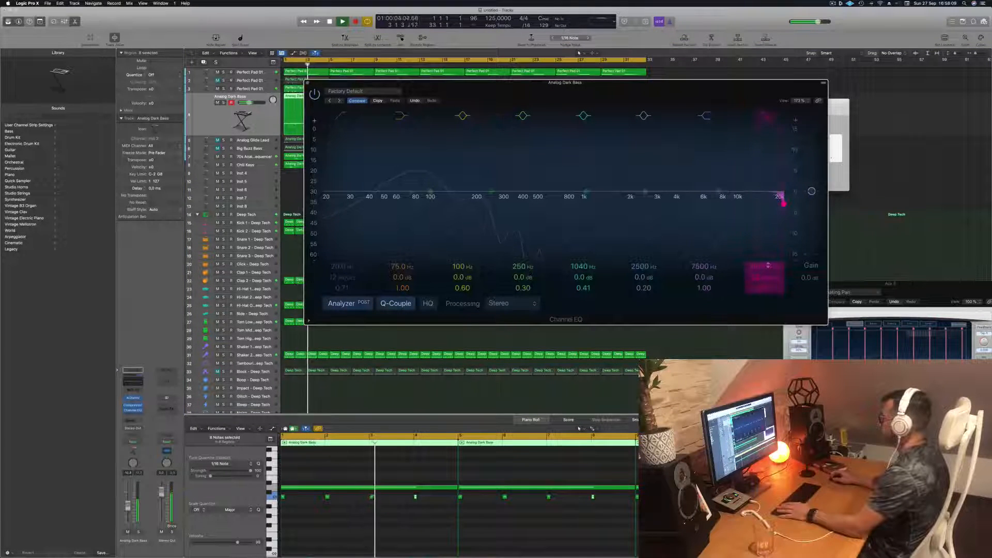
drag(784, 203, 467, 203)
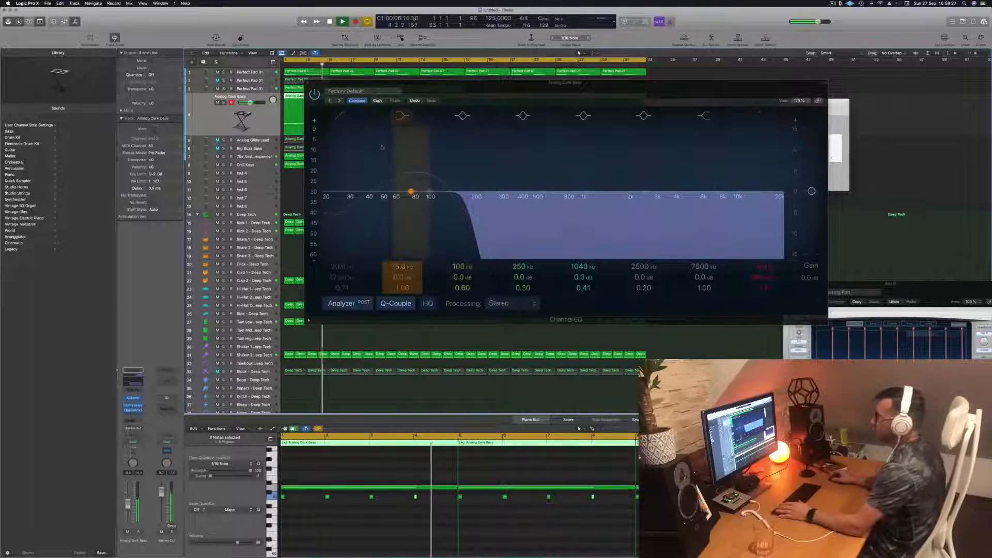
drag(476, 84, 466, 99)
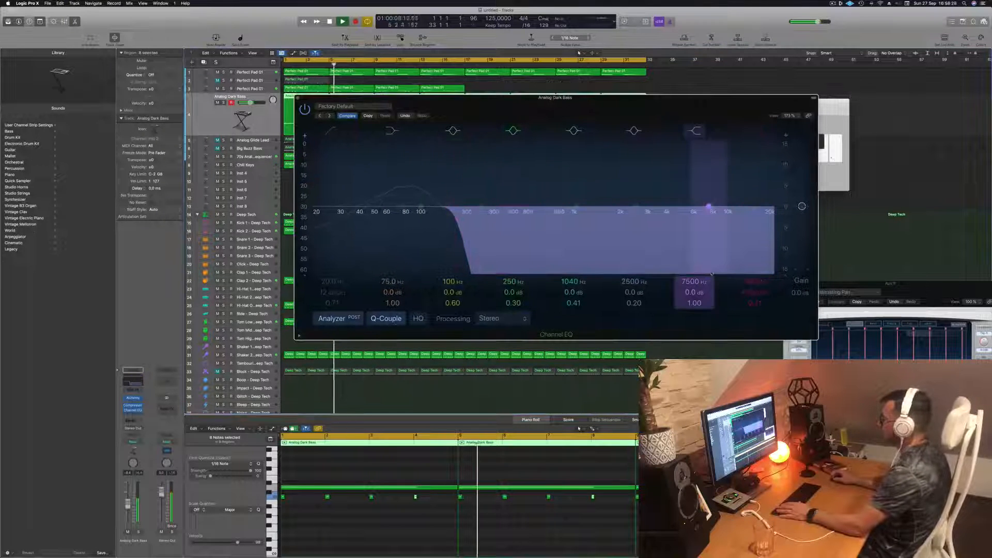
drag(755, 282, 755, 299)
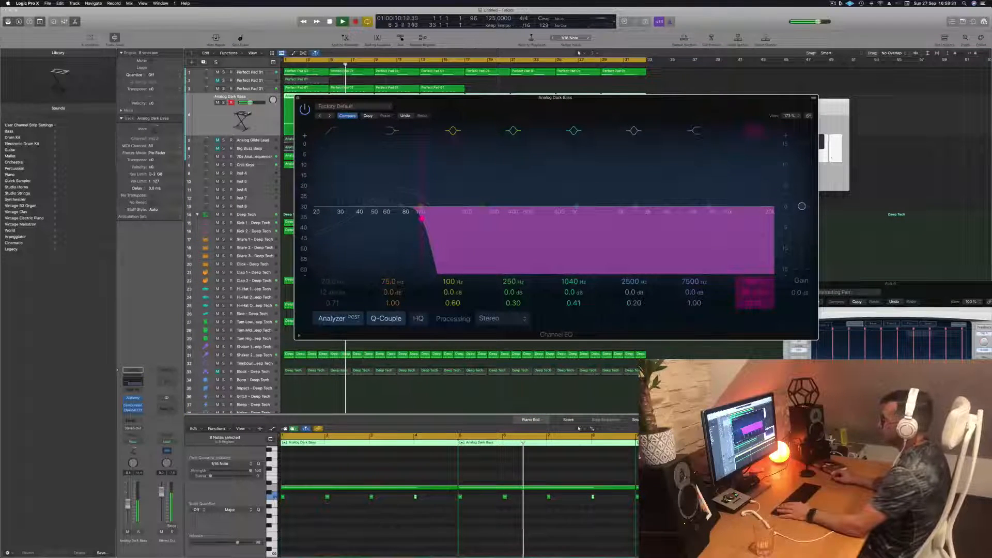
drag(424, 218, 430, 218)
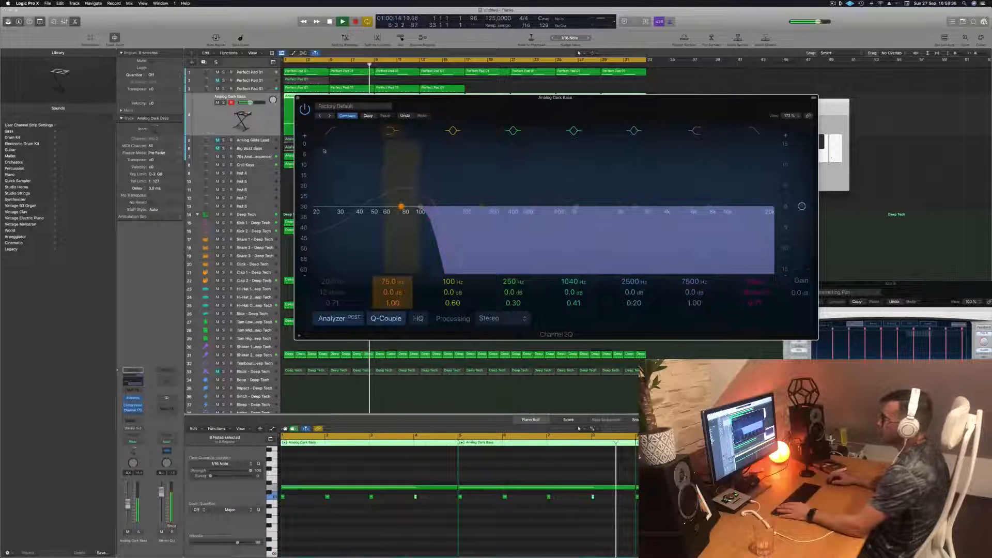
Compare the bass with the Channel EQ bypassed and active, leaving it on, and close the EQ window
click(304, 112)
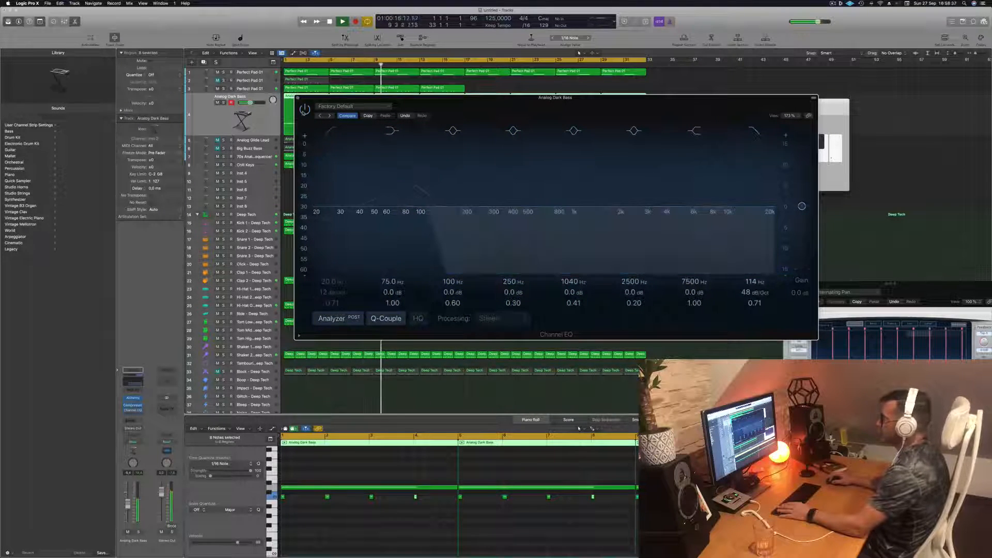
click(304, 109)
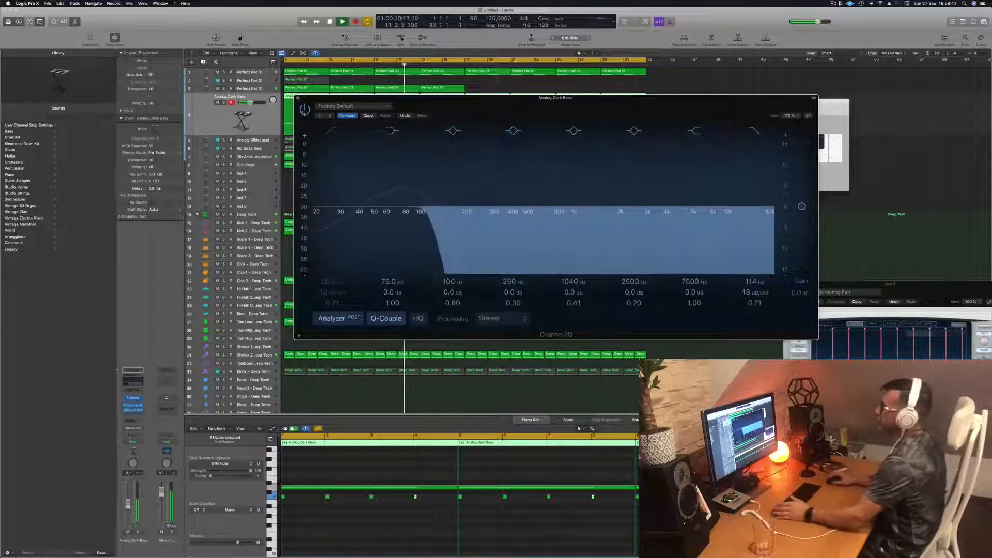
click(297, 97)
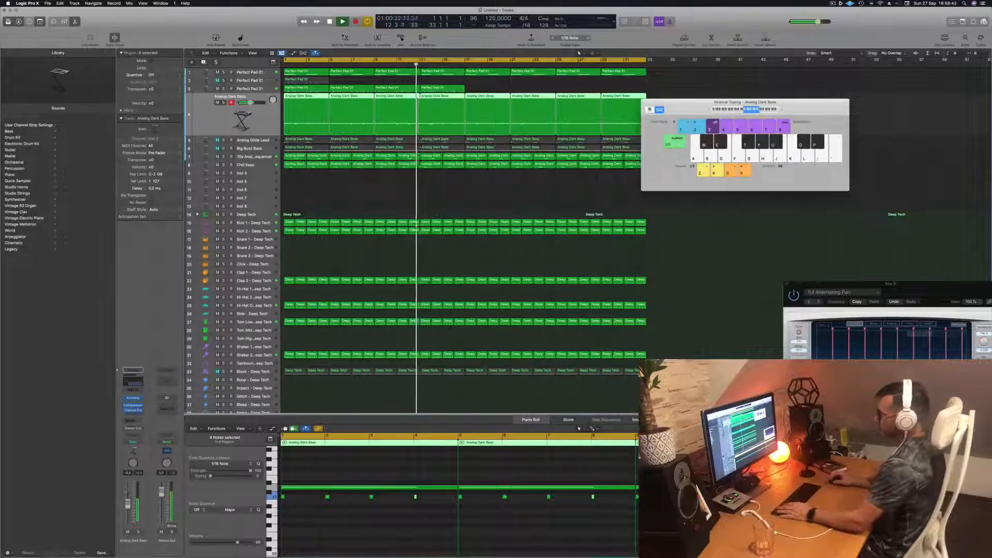
Solo the Shaker 2 track briefly to hear it alone and restore the full mix
click(256, 355)
click(139, 532)
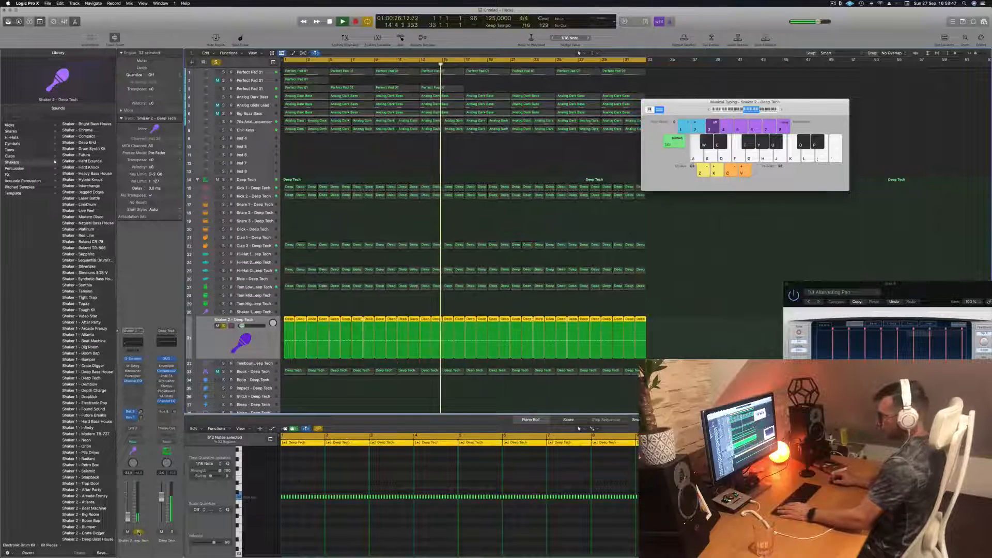
click(139, 532)
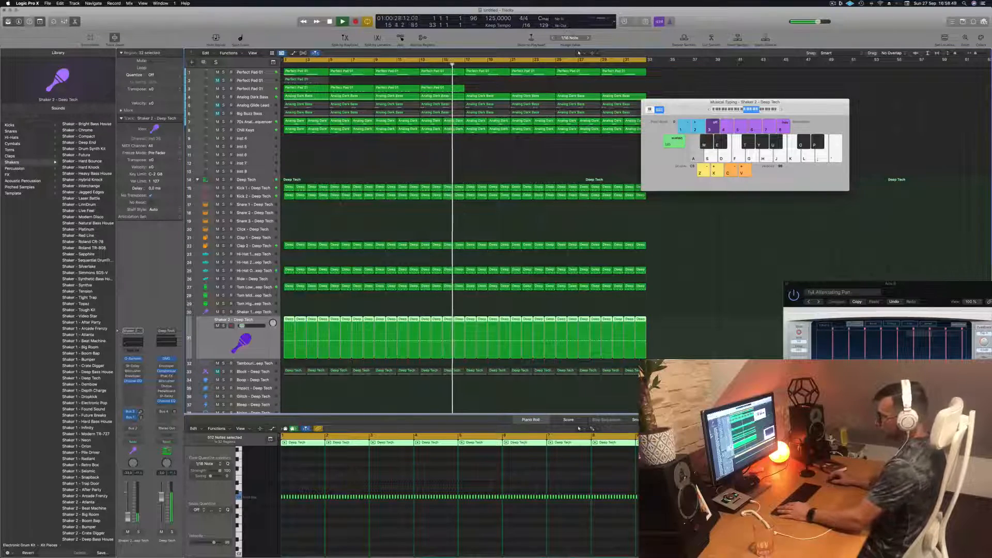
Unmute the Block track and, with the EQ analyzer on, raise the low cut in its Channel EQ to 119 Hz
click(210, 371)
click(217, 342)
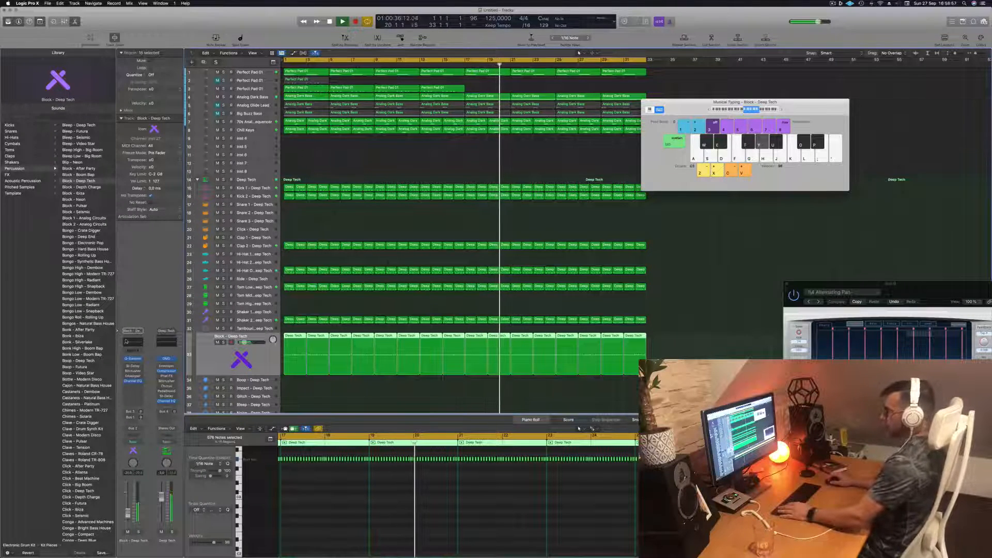
click(126, 341)
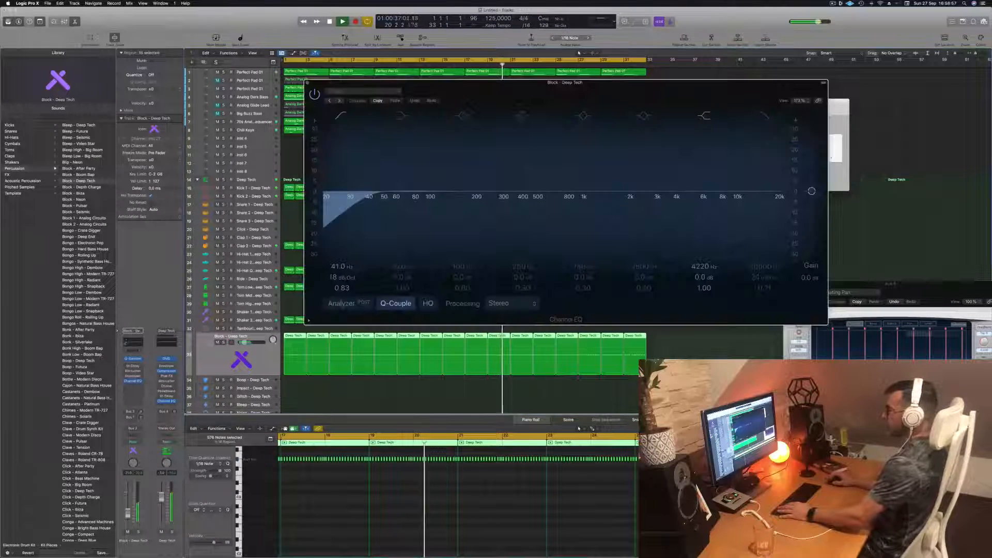
click(343, 118)
click(343, 119)
click(337, 309)
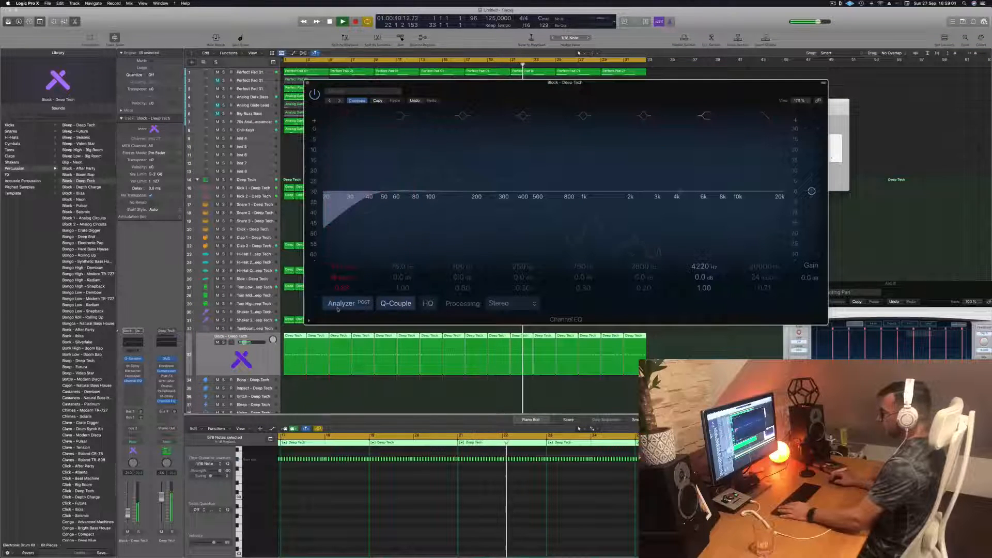
drag(361, 185, 434, 172)
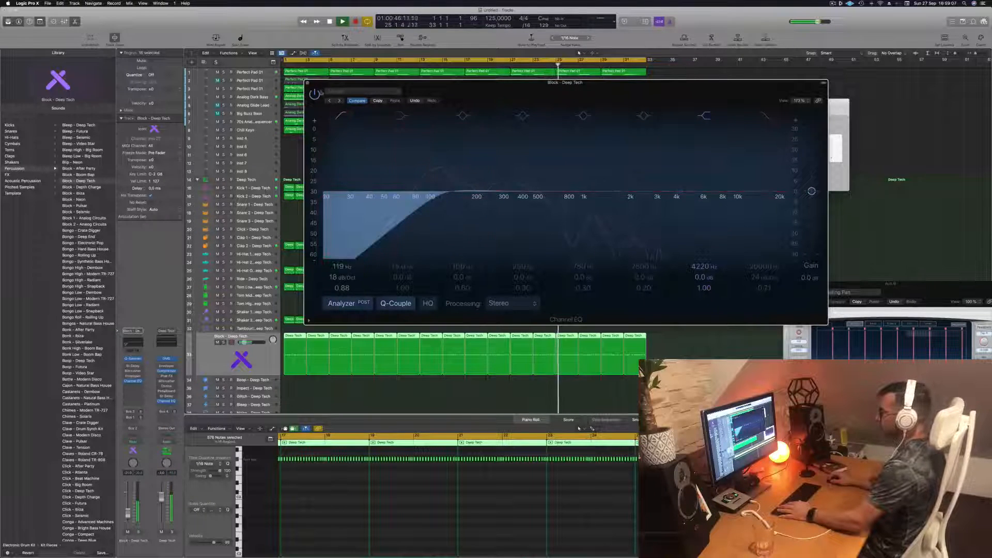
key(super+w)
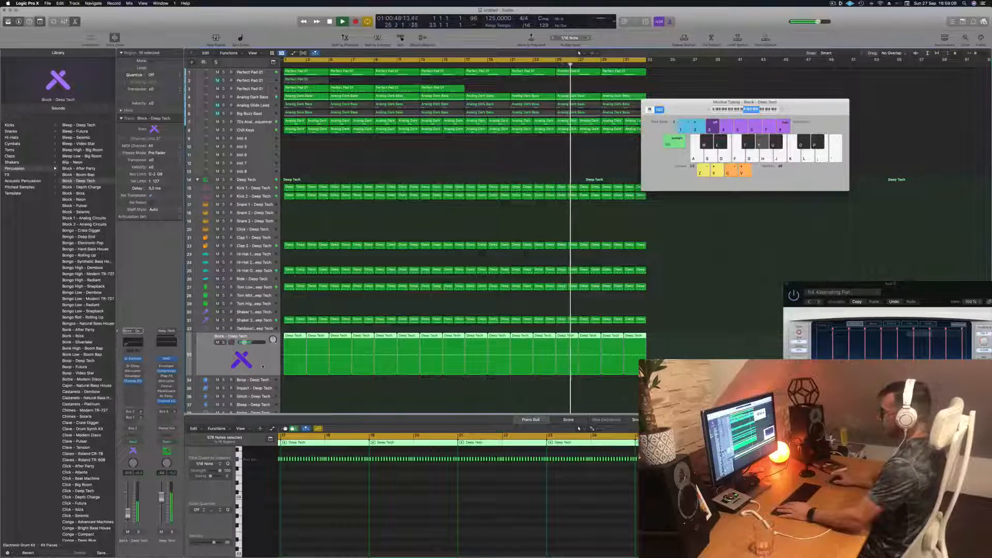
drag(706, 99, 689, 192)
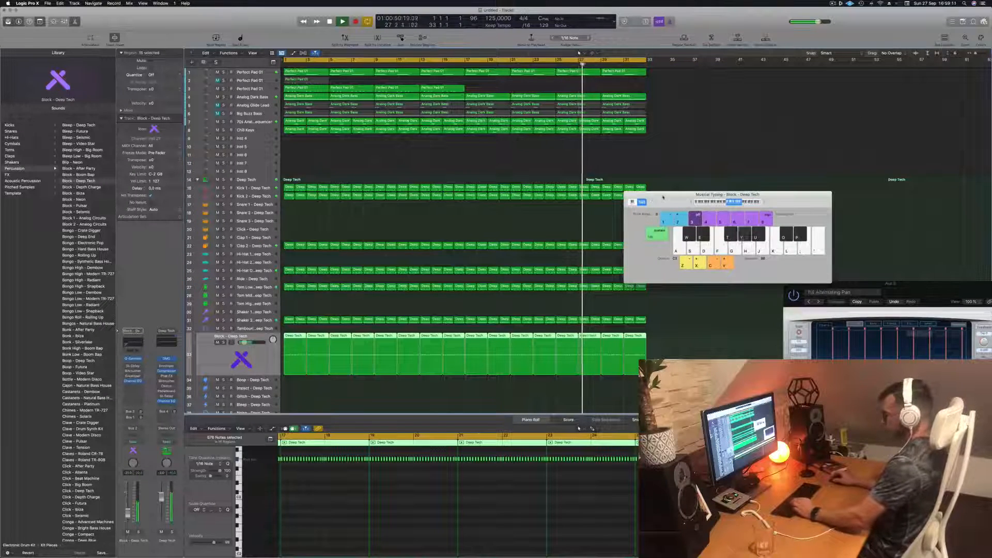
key(super+h)
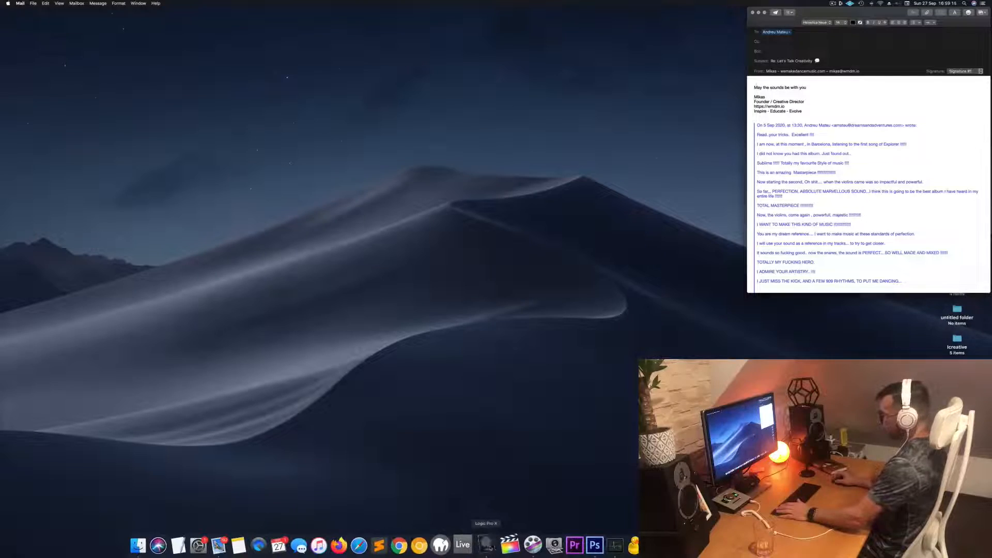
click(486, 543)
click(494, 150)
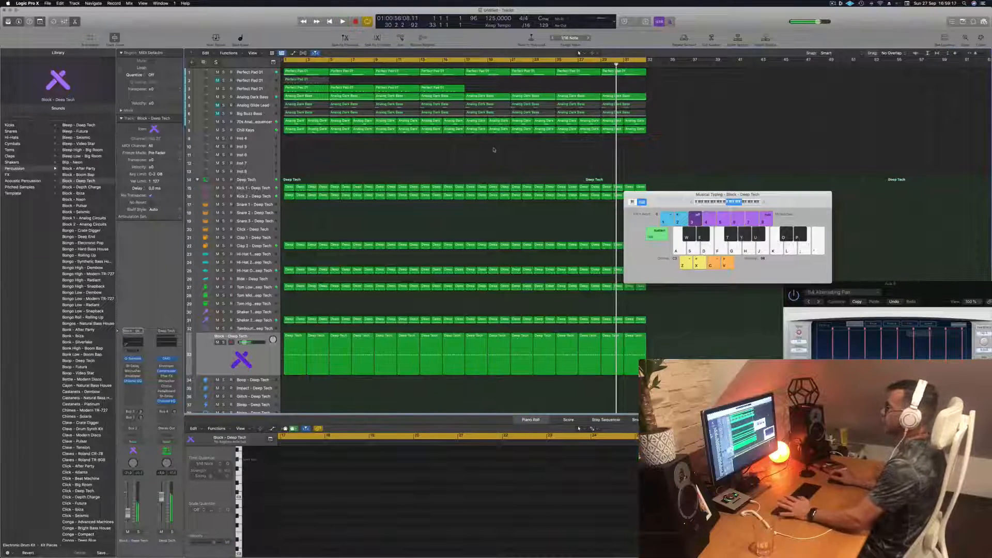
Mute the duplicate melody pad on track 3, replay the arrangement from the start and move the Musical Typing window clear of the regions
key(Return)
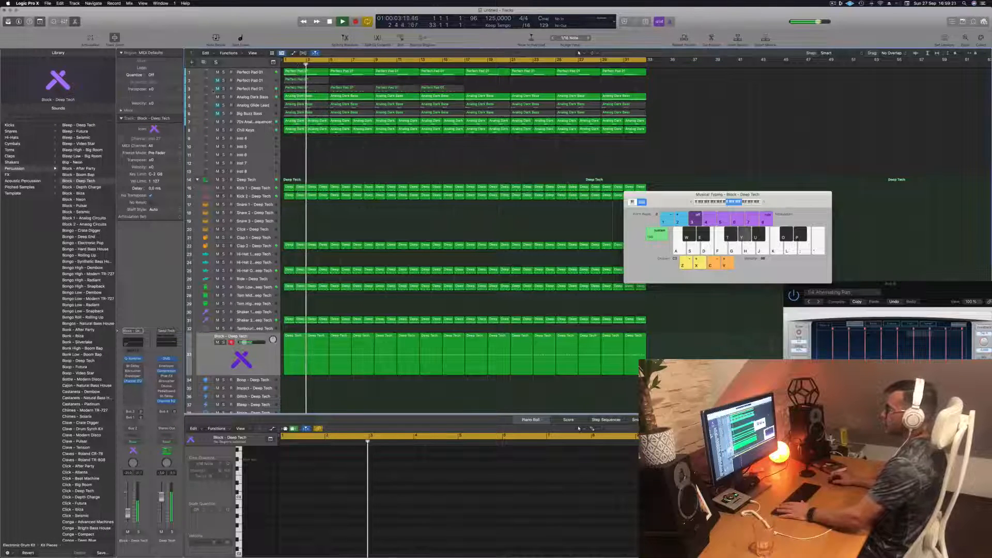
key(Return)
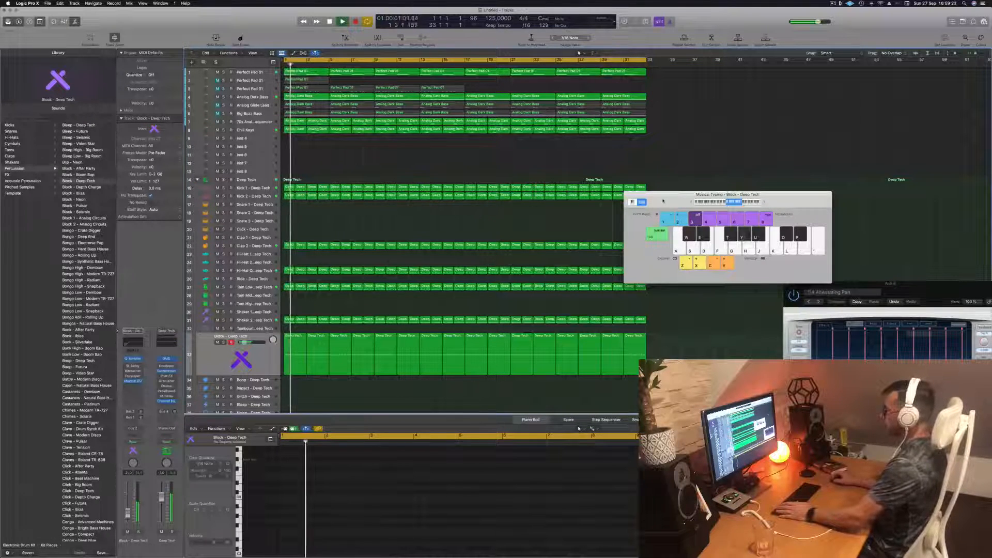
drag(663, 201, 695, 162)
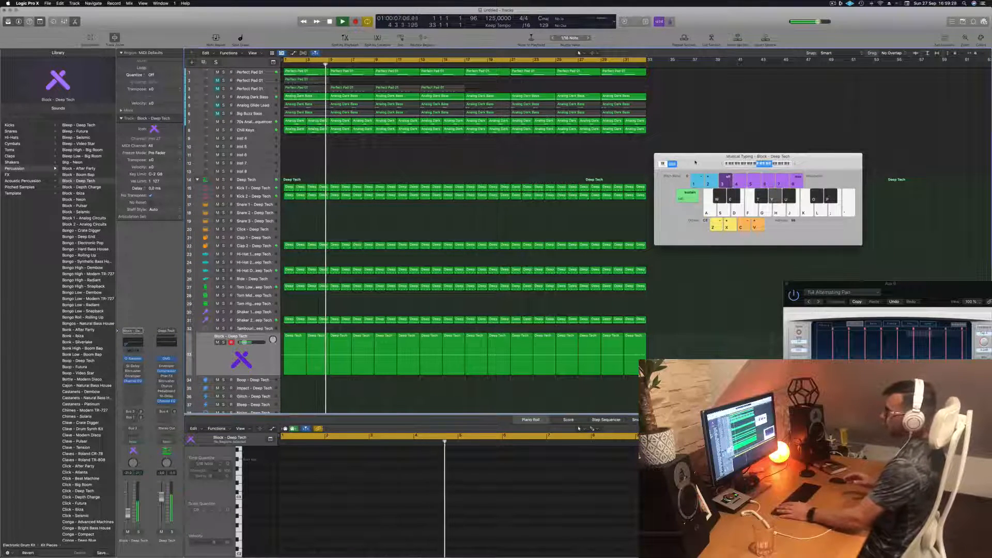
drag(711, 154, 746, 123)
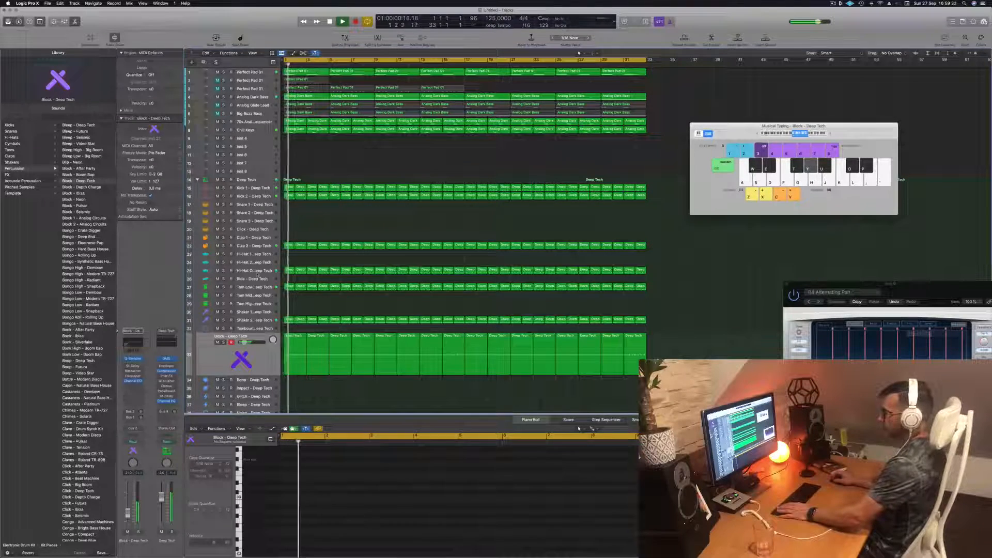
Select the Hi-Hat Open track, listen to the arrangement from about bar 16 and clear the region selection
click(240, 270)
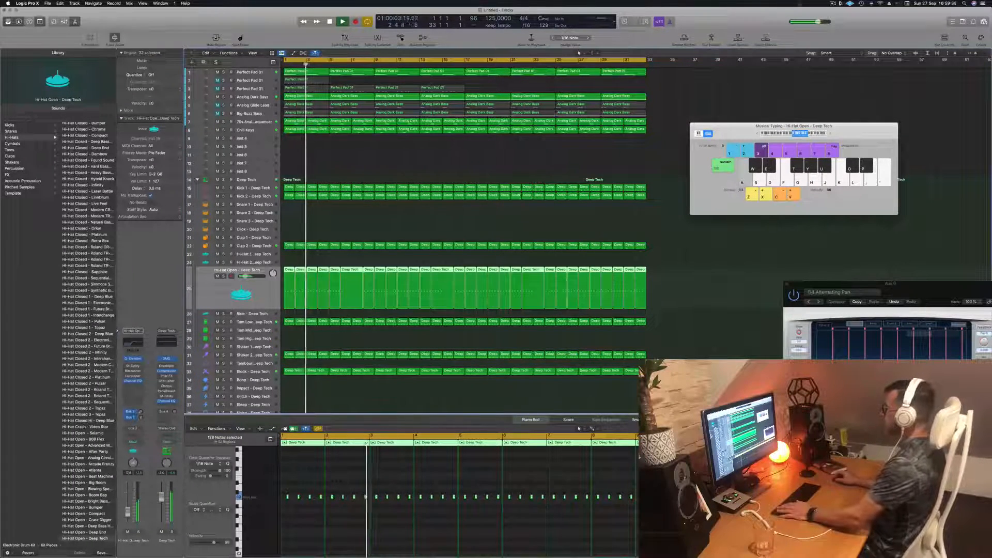
click(833, 3)
click(846, 28)
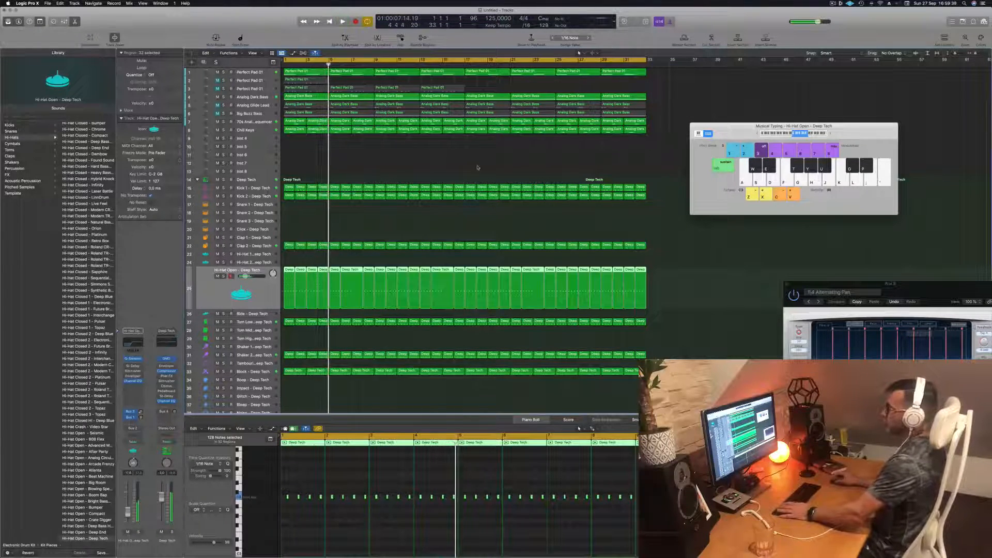
click(453, 64)
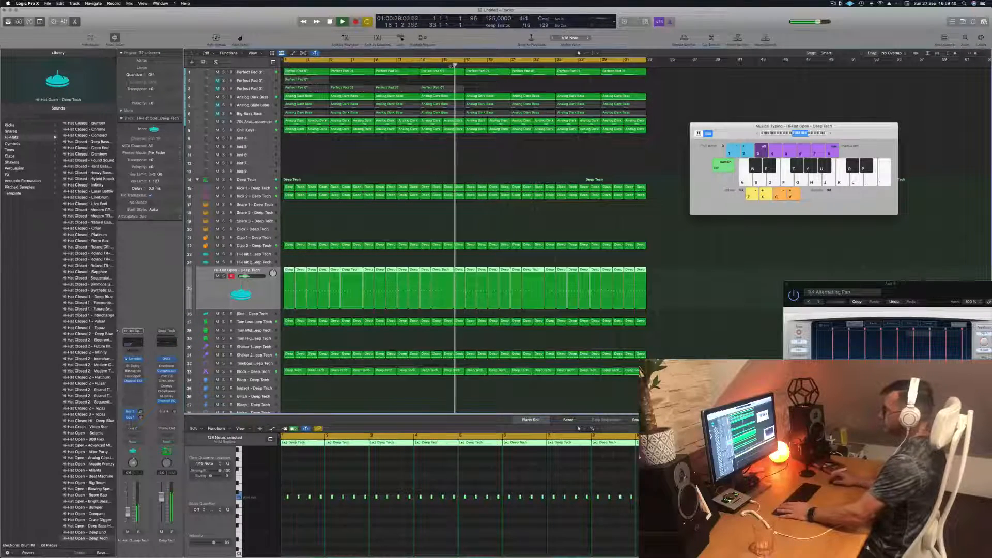
click(488, 87)
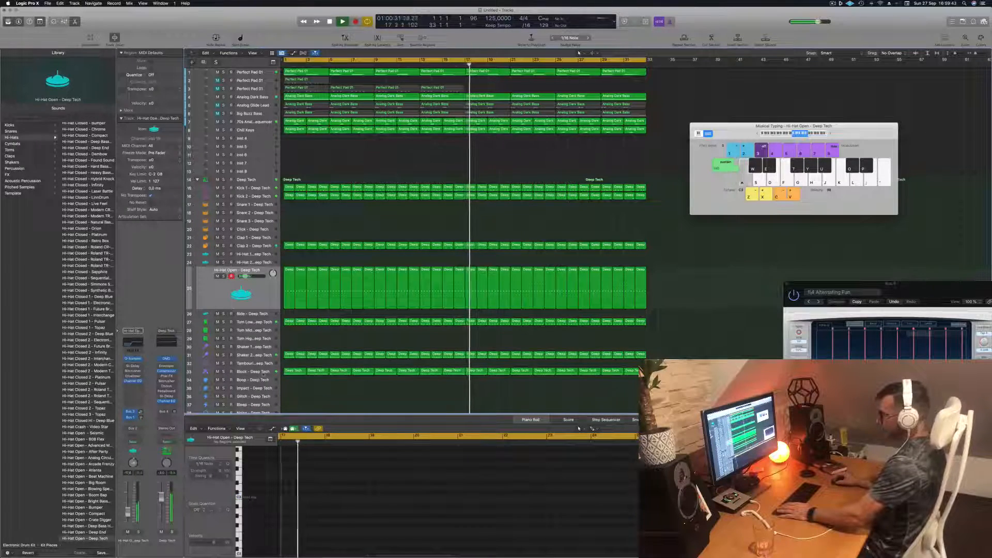
Open the Block track's Quick Sampler during playback and set the track's automation mode to Touch
scroll(264, 371, down, 1)
click(263, 365)
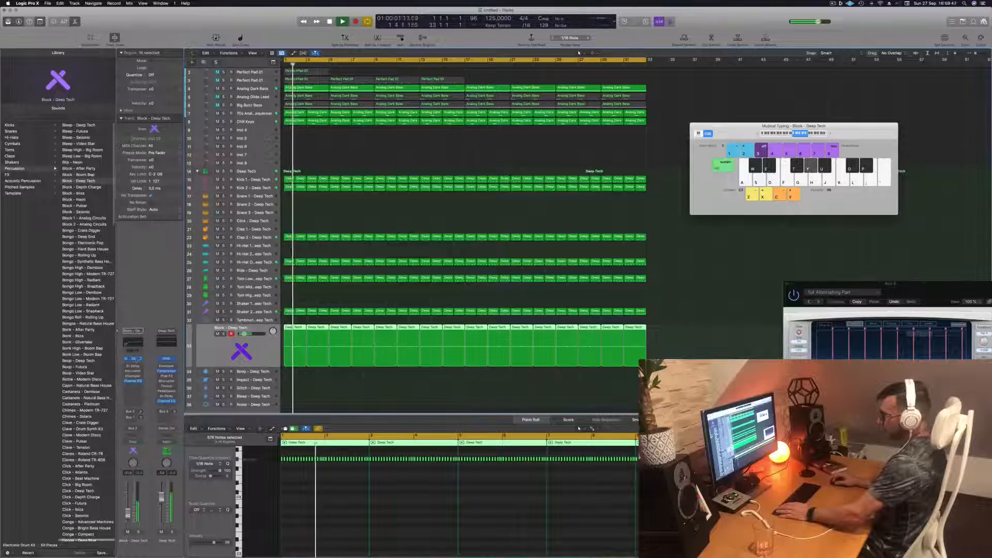
click(134, 358)
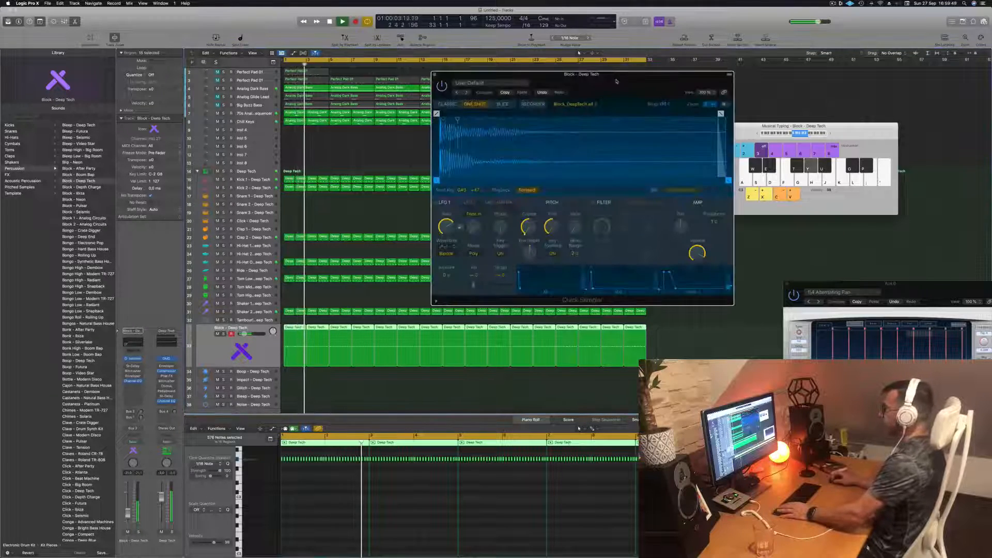
key(space)
drag(646, 117, 701, 126)
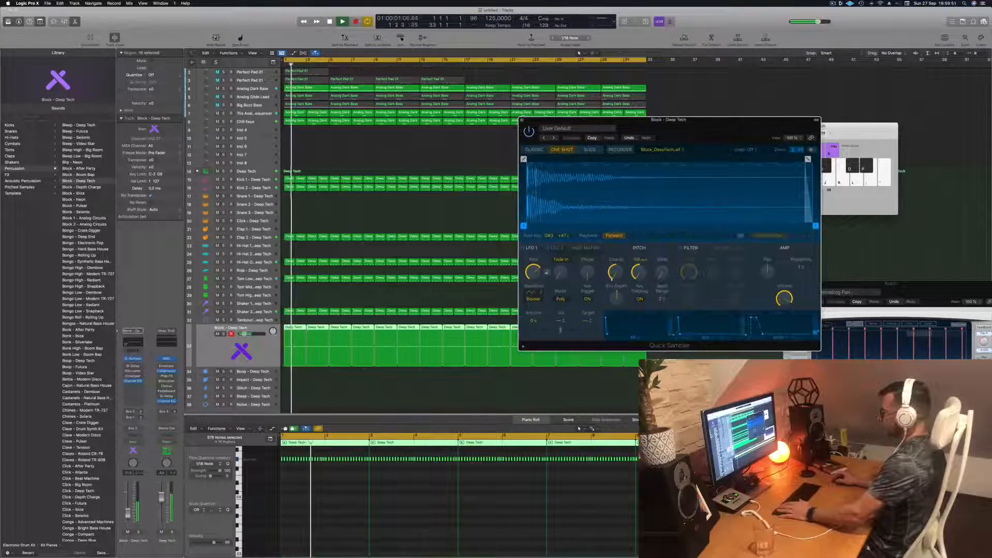
click(142, 444)
click(141, 443)
click(139, 453)
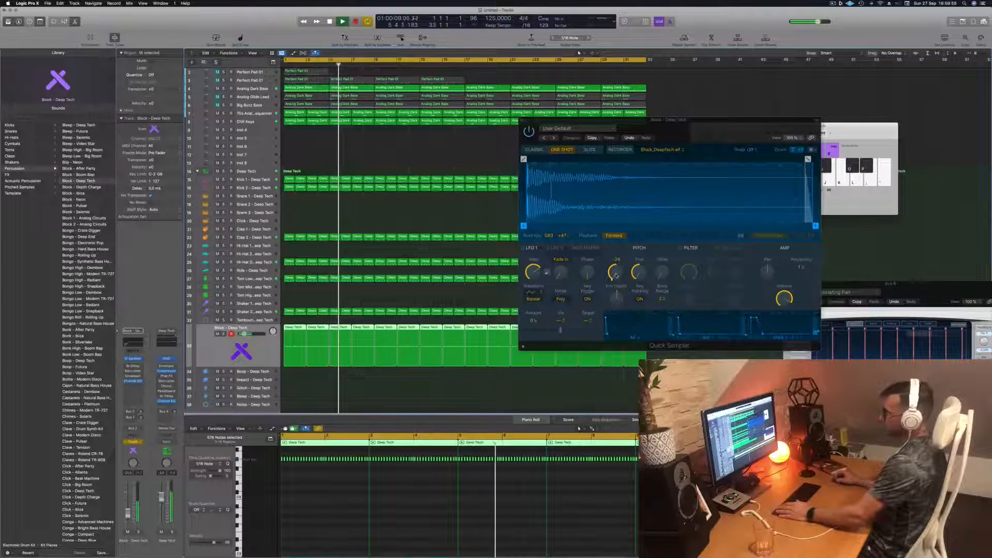
Sweep the Coarse pitch in the Block track's Quick Sampler during playback, stop, and close the Musical Typing window
drag(615, 276, 613, 255)
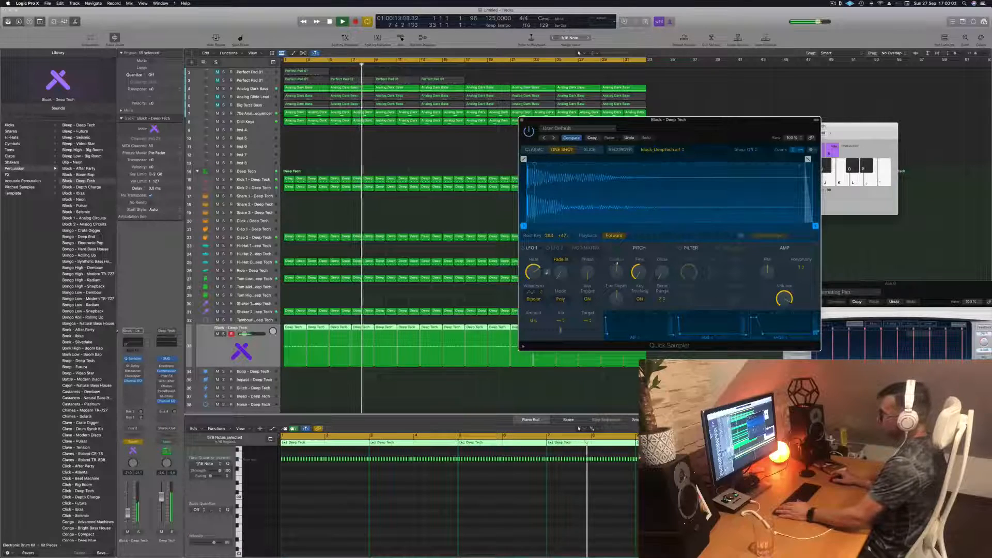
key(space)
click(261, 356)
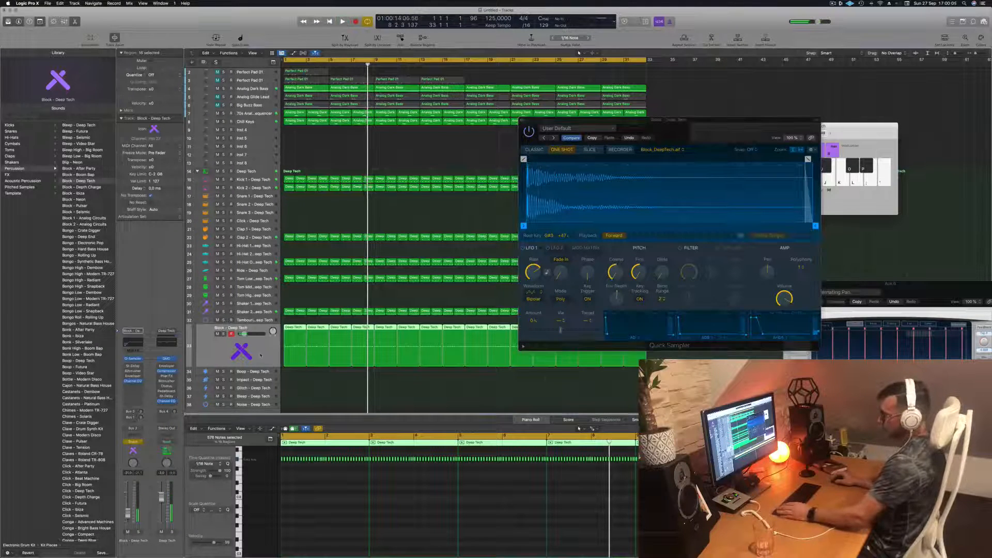
click(306, 299)
key(super+k)
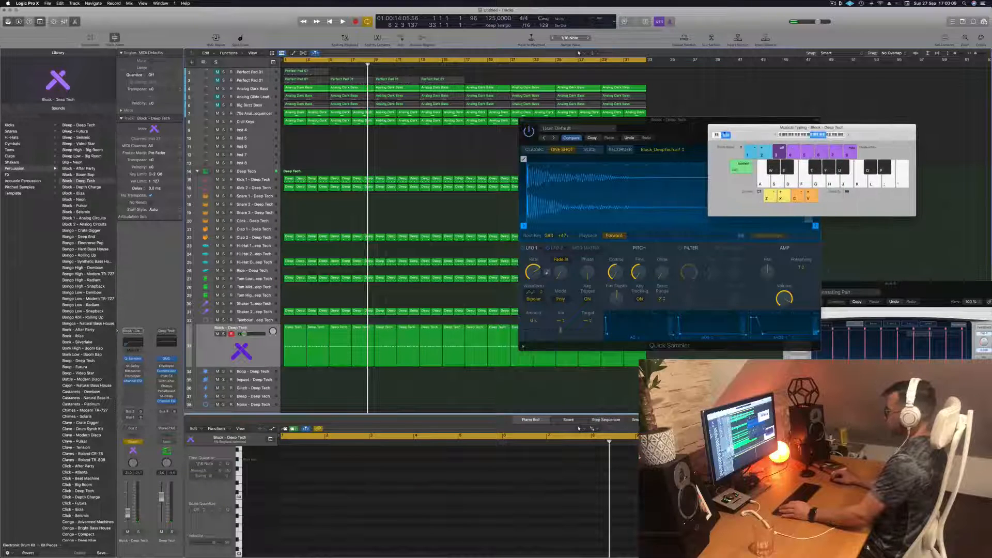
key(super+k)
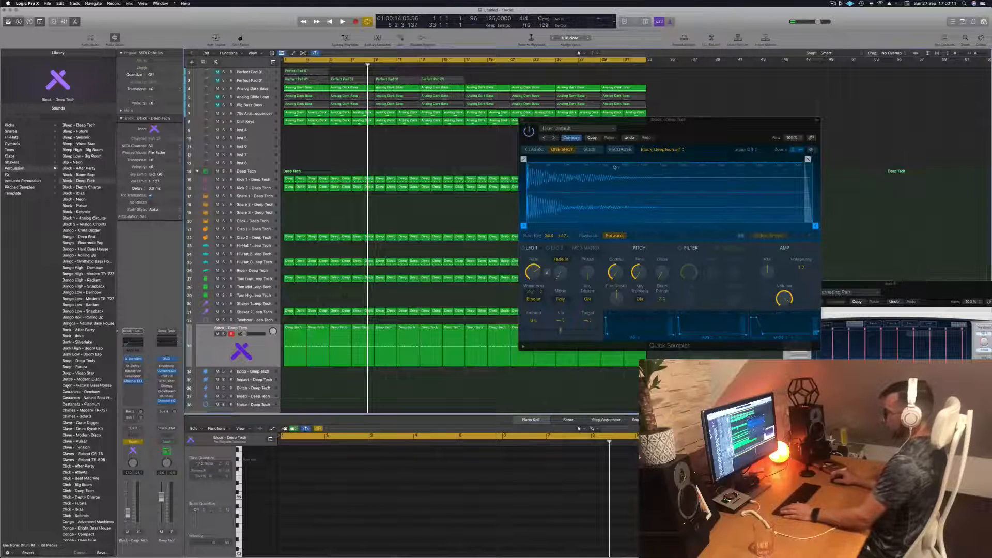
Show track automation, set the Block track's automation mode to Read and replay the arrangement from the start
key(a)
click(222, 353)
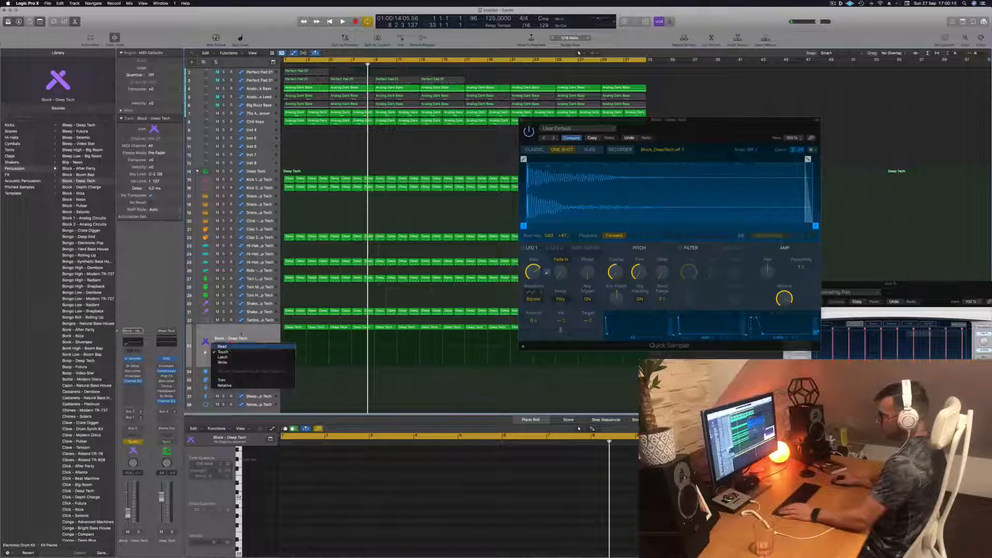
click(227, 346)
key(Return)
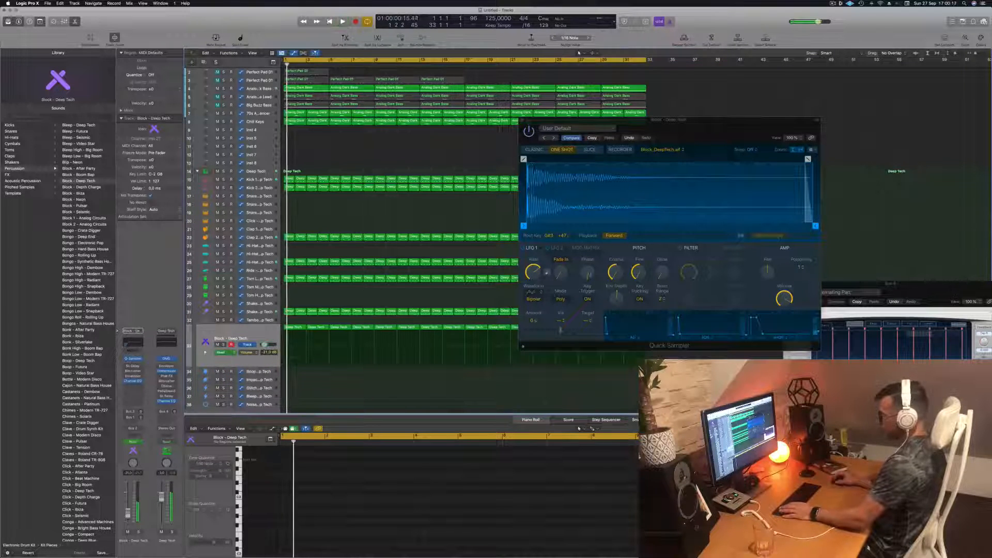
key(space)
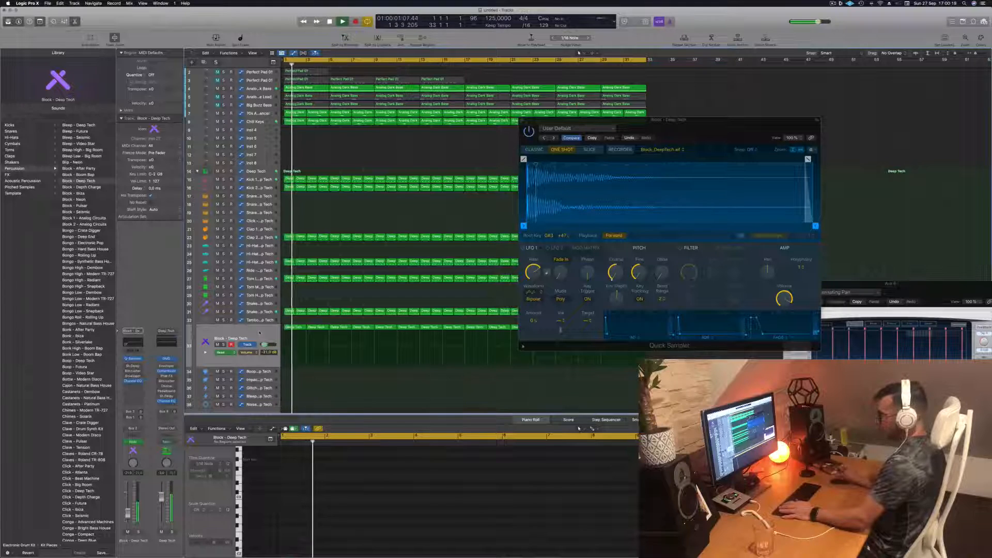
click(258, 333)
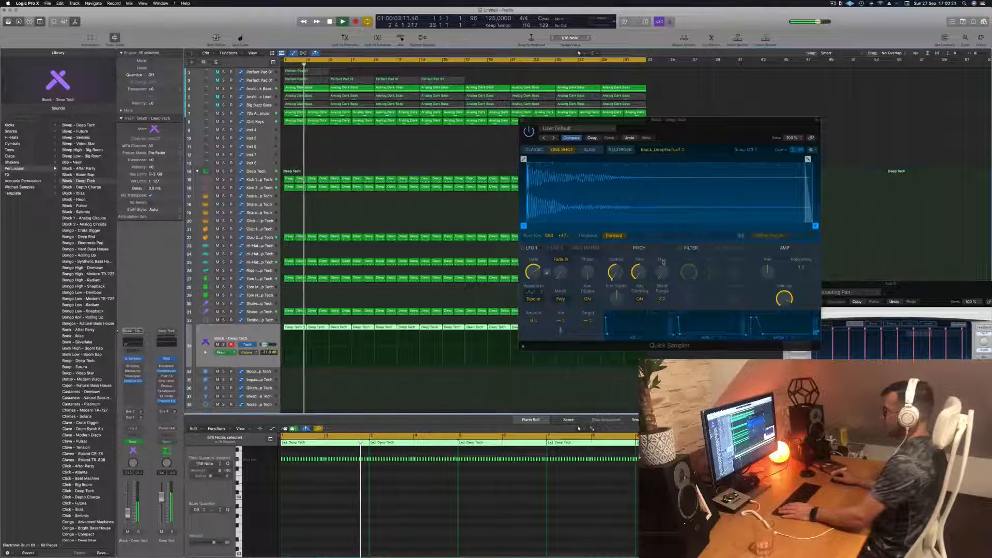
Move the Quick Sampler window aside, set the Block track to Touch mode and record Coarse pitch automation from the start
drag(708, 132, 604, 156)
key(Return)
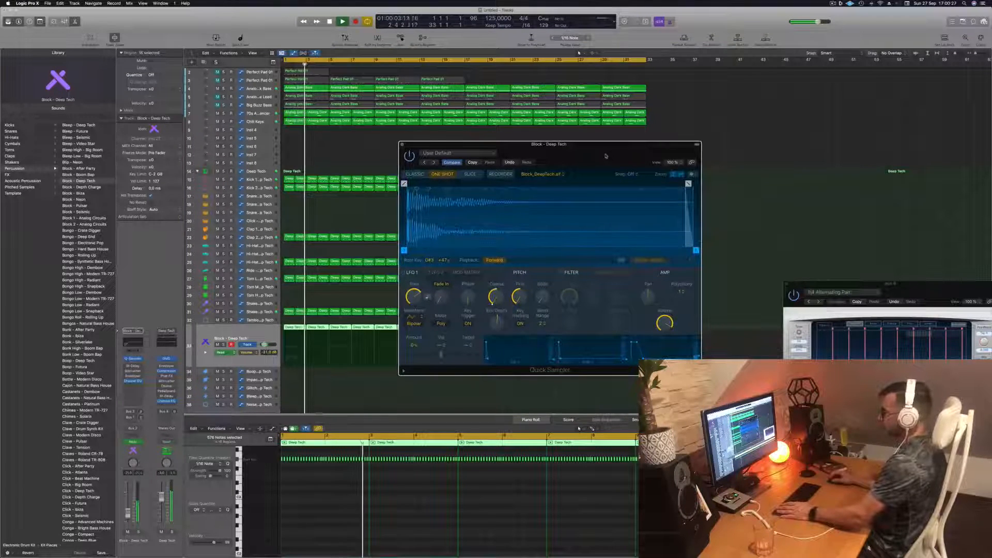
click(255, 334)
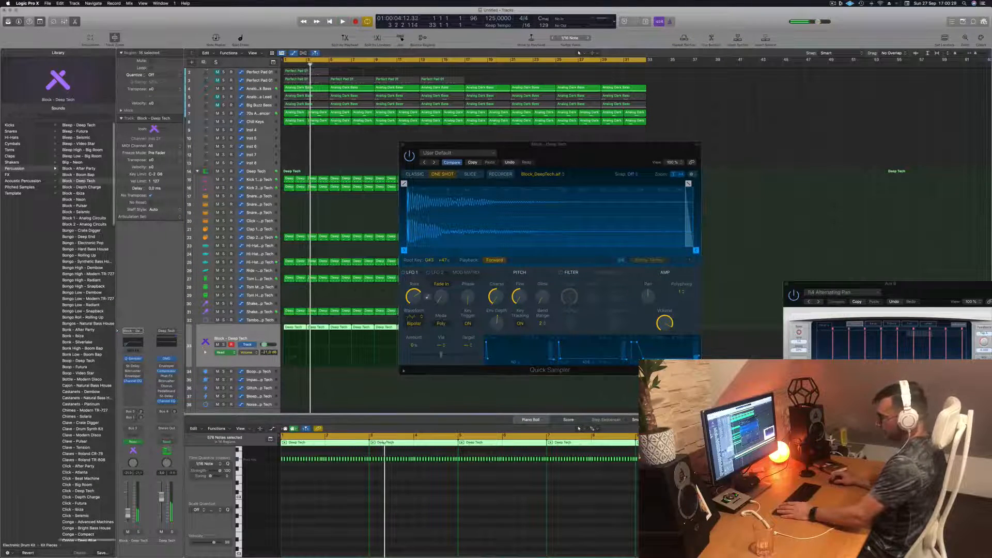
click(135, 441)
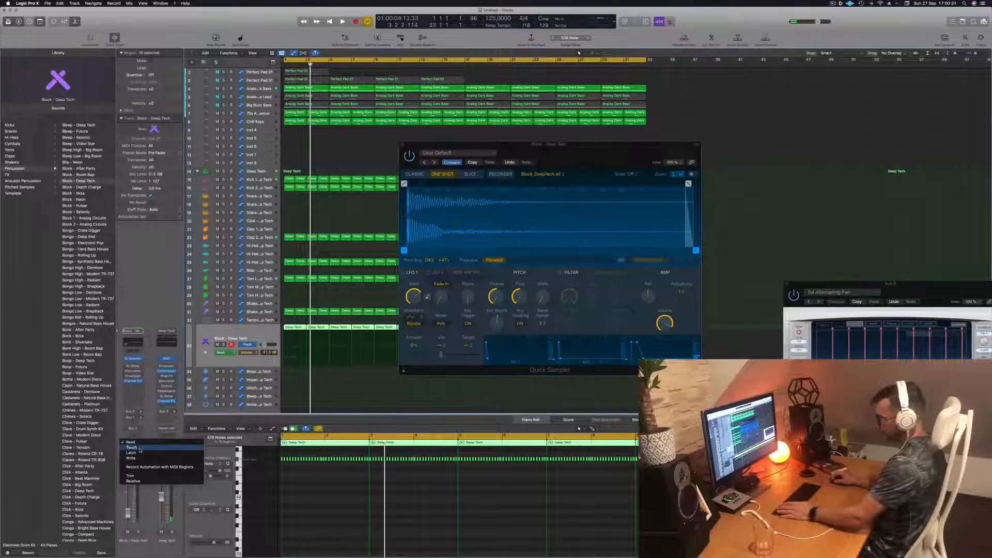
click(138, 448)
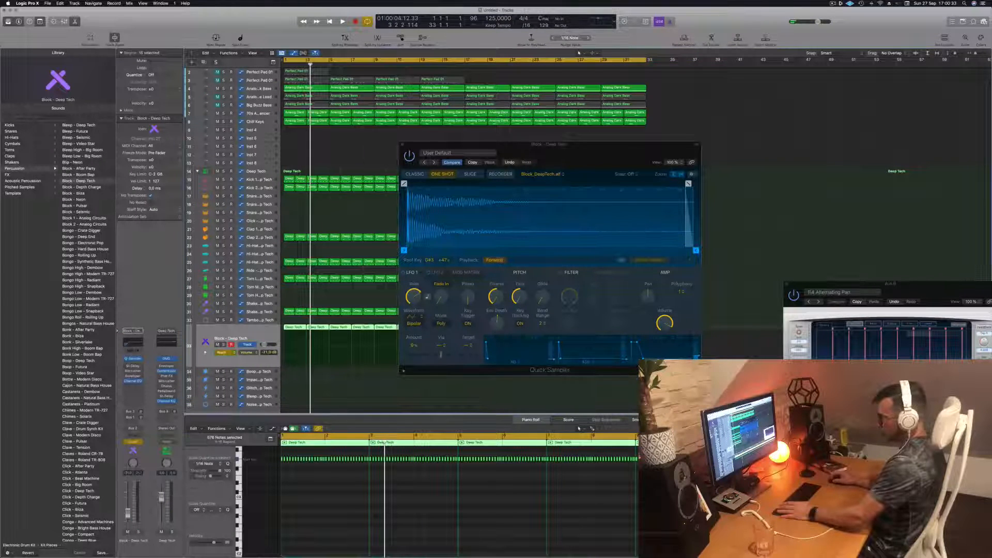
key(space)
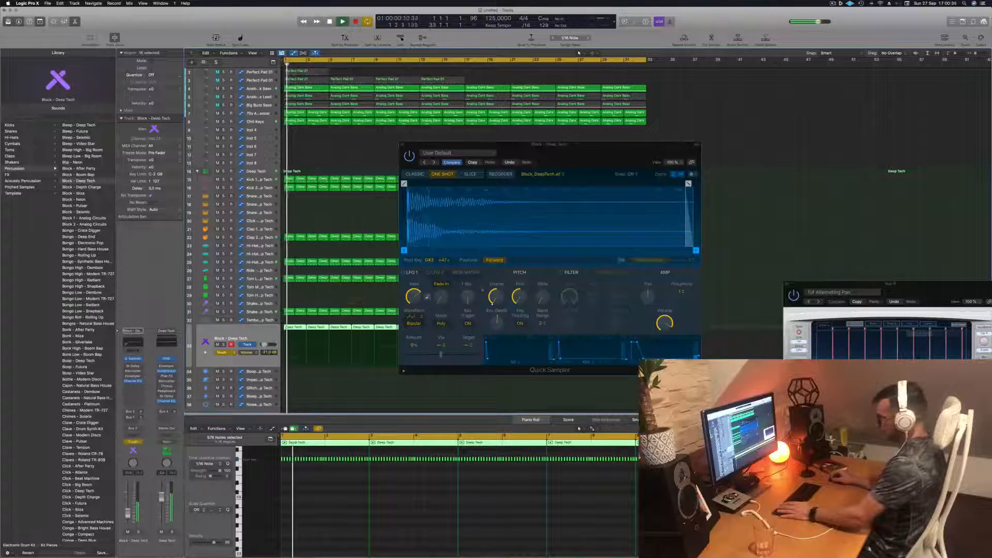
drag(500, 299, 497, 288)
key(space)
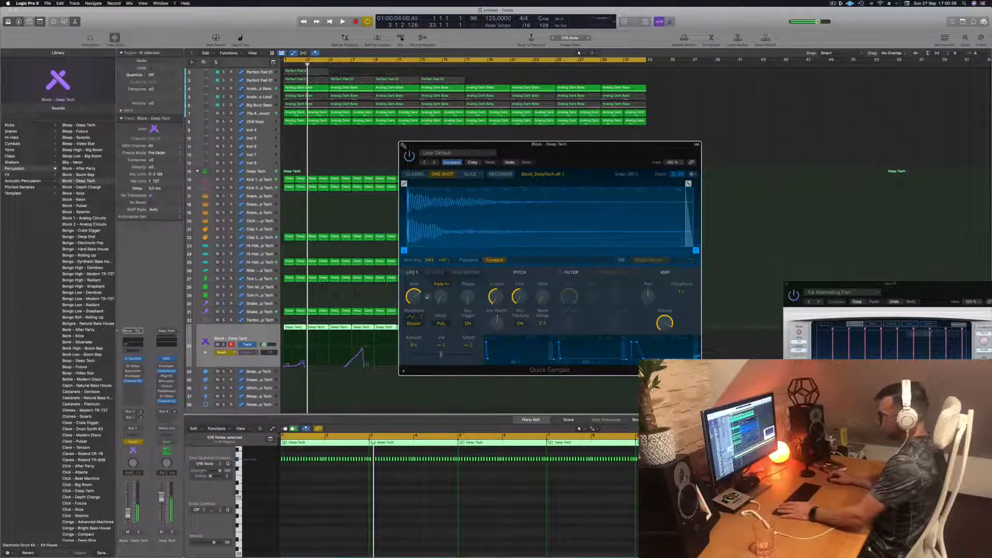
Close the Quick Sampler, delete the recorded automation on the Block track and set its automation mode to Read
key(super+w)
drag(372, 337, 237, 362)
key(Delete)
click(223, 353)
click(222, 346)
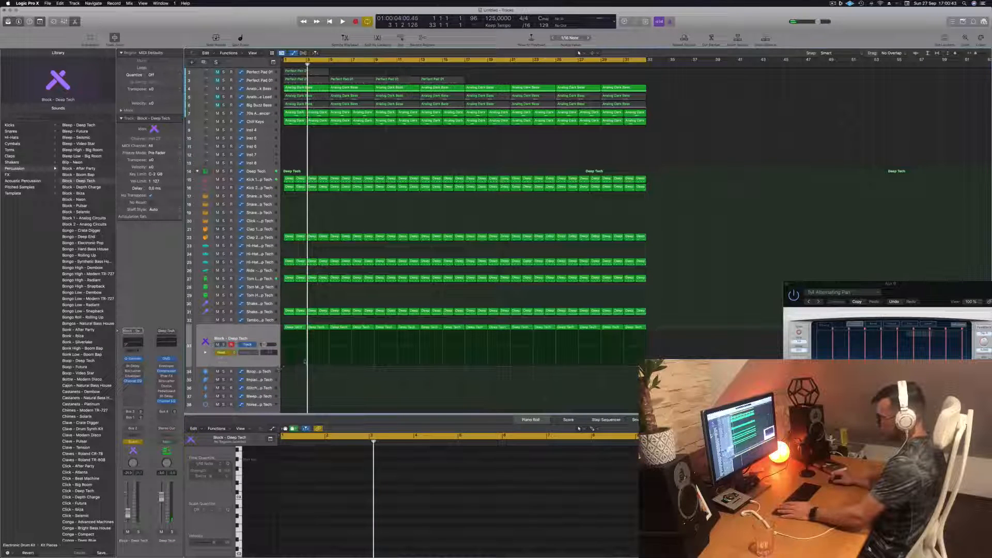
Play from the start and draw a rising automation ramp on the Block track from about bar 7 to a drop at bar 9
key(Return)
key(space)
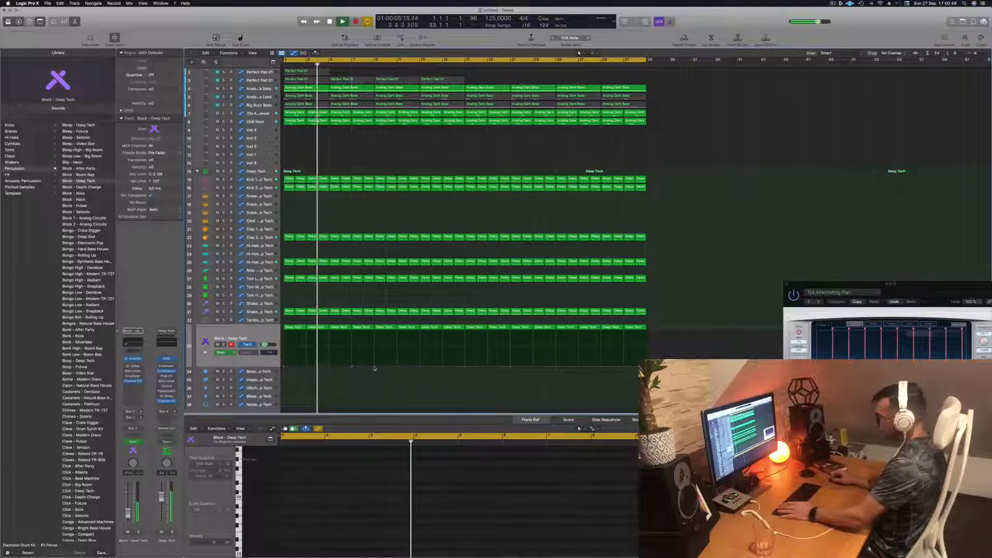
mouse_move(374, 362)
mouse_down()
mouse_move(375, 332)
mouse_move(375, 366)
mouse_up()
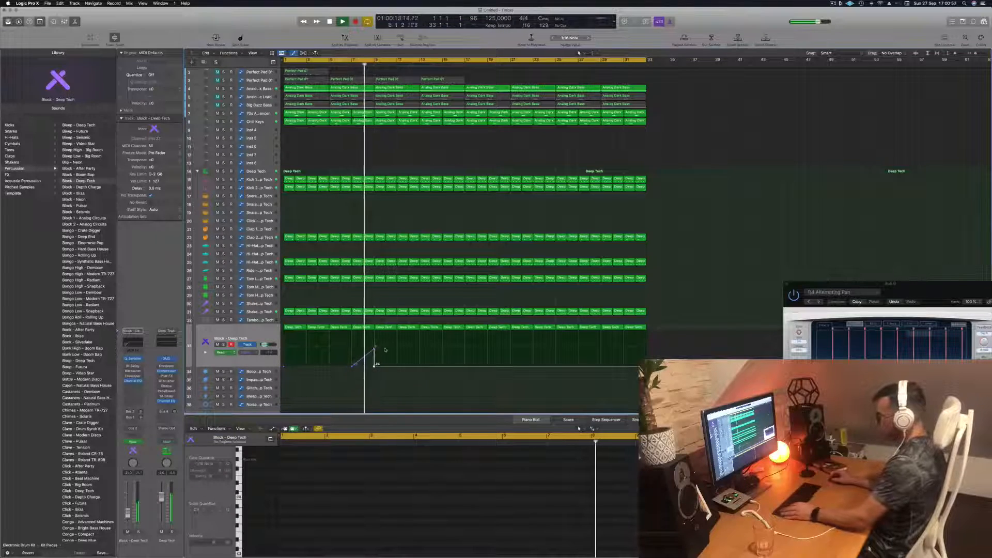
scroll(398, 345, up, 4)
scroll(404, 347, up, 2)
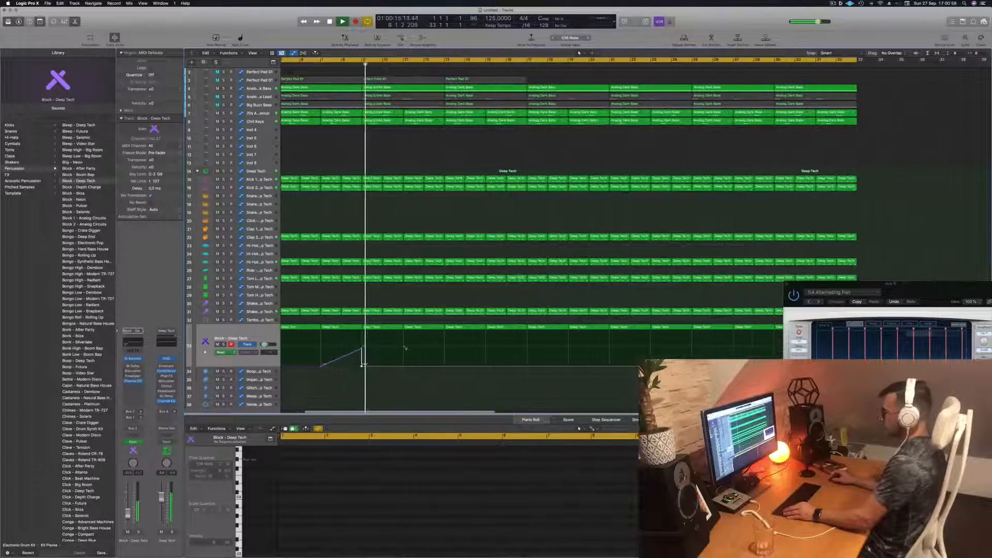
key(space)
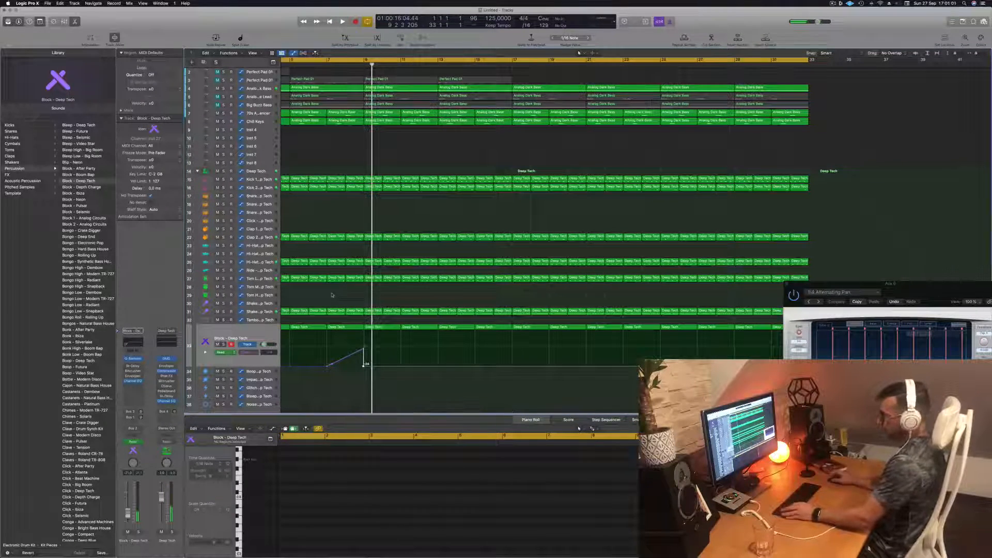
Copy the Block region at bar 9 onto the Impact track and reduce it to a single note at a lower pitch
scroll(333, 295, down, 2)
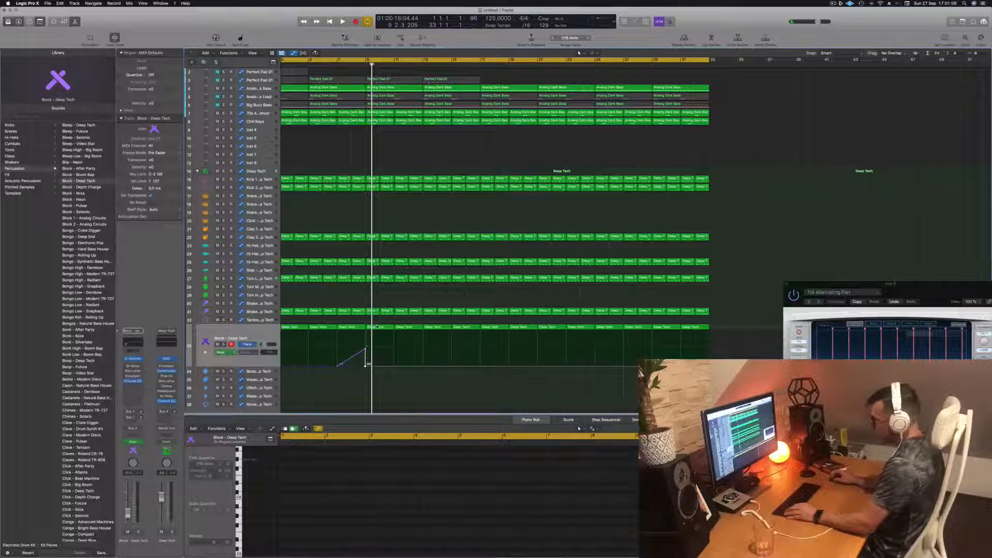
drag(376, 327, 378, 373)
click(642, 458)
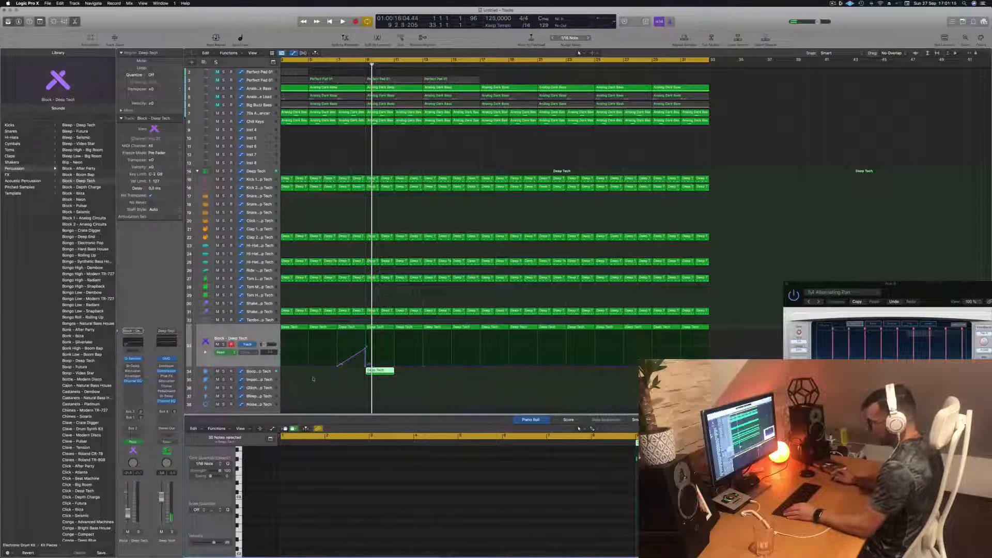
click(380, 371)
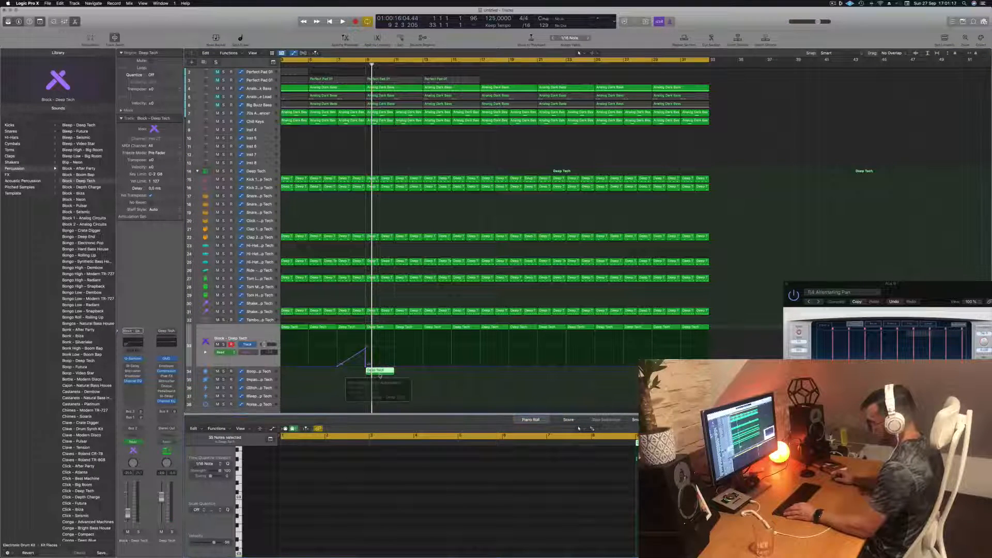
drag(380, 371, 381, 382)
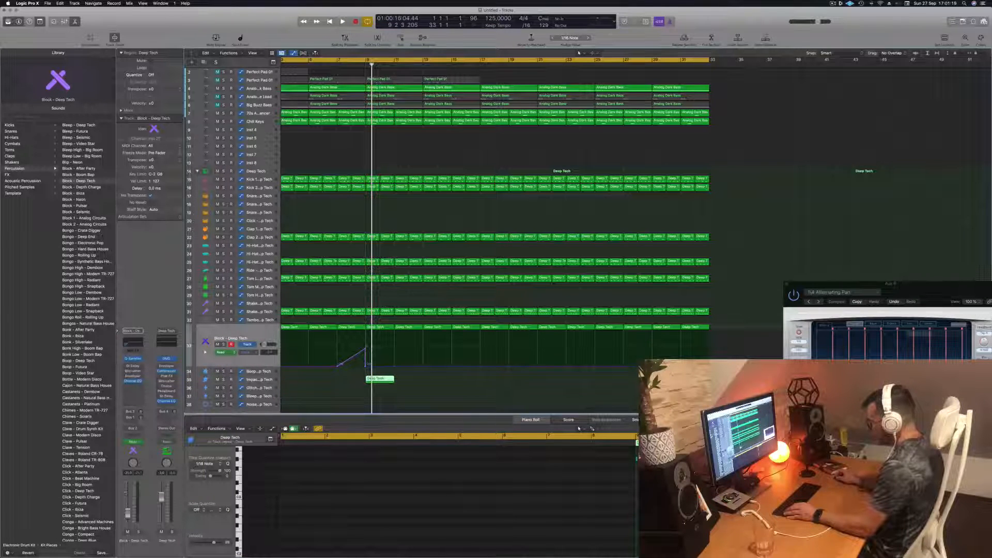
key(Tab)
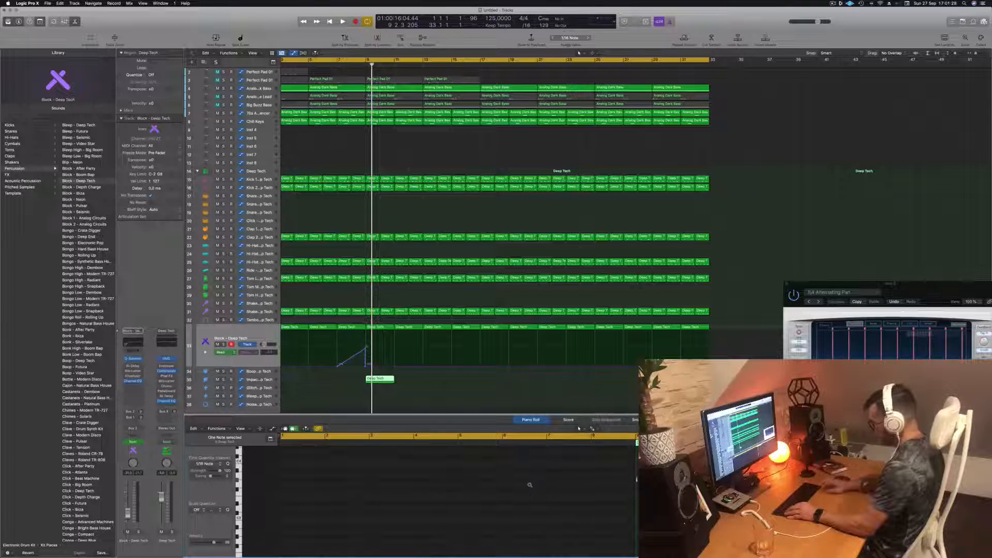
drag(579, 471, 638, 499)
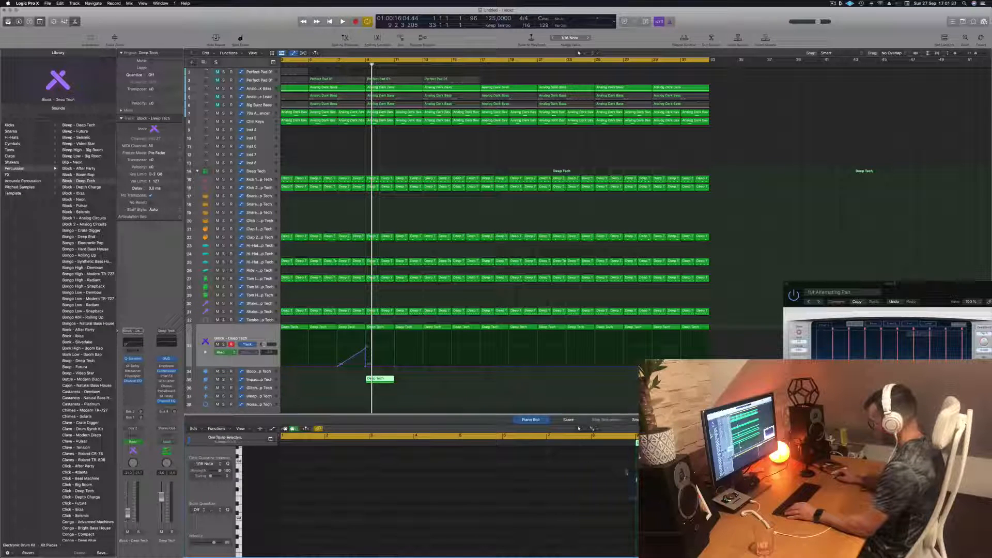
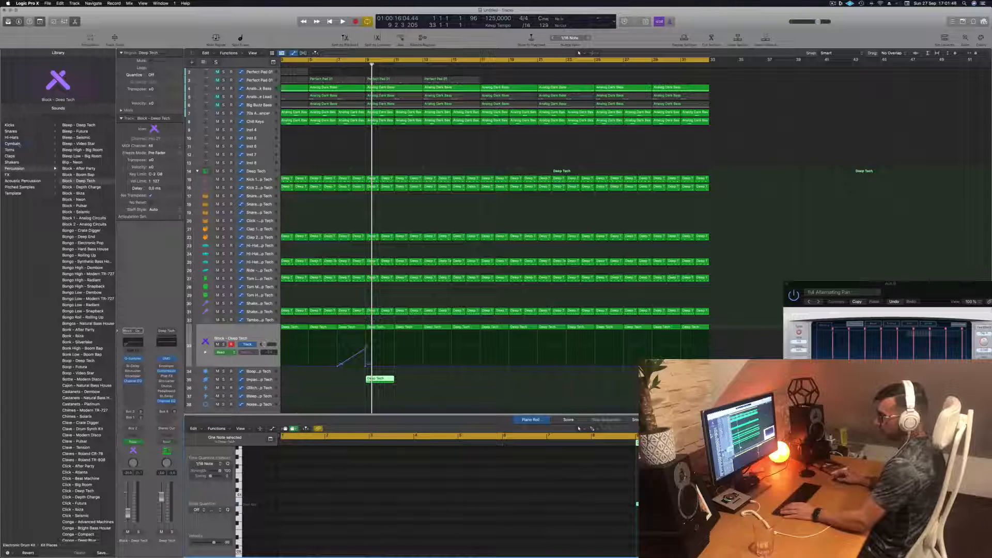
Load the Crash - 808 Flex cymbal sound on the Block track and audition the arrangement around bar 9
click(18, 145)
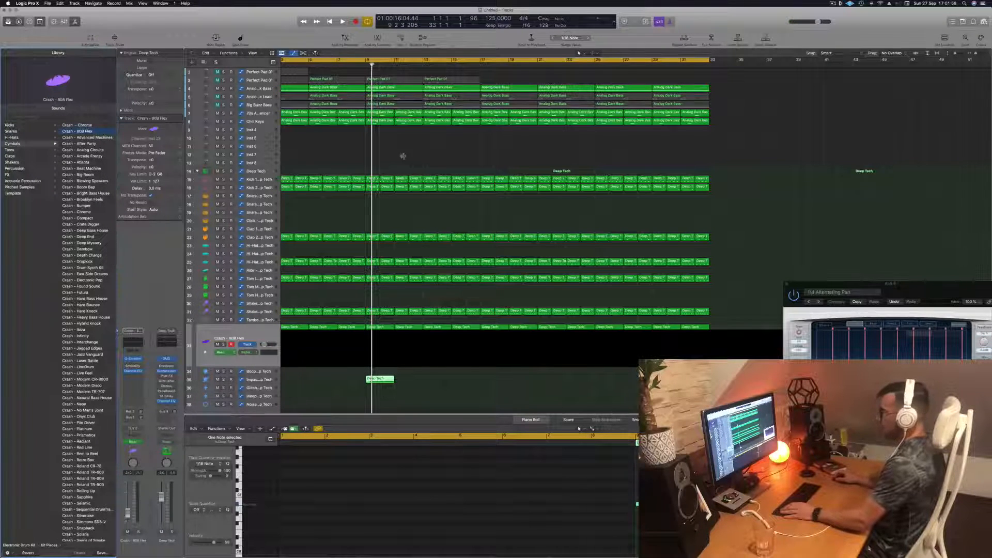
key(space)
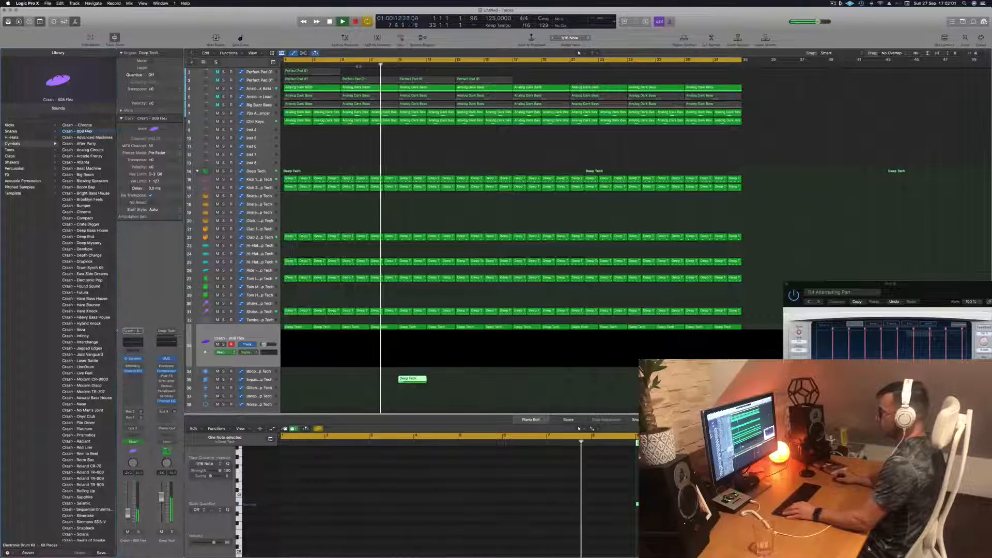
key(super+Left)
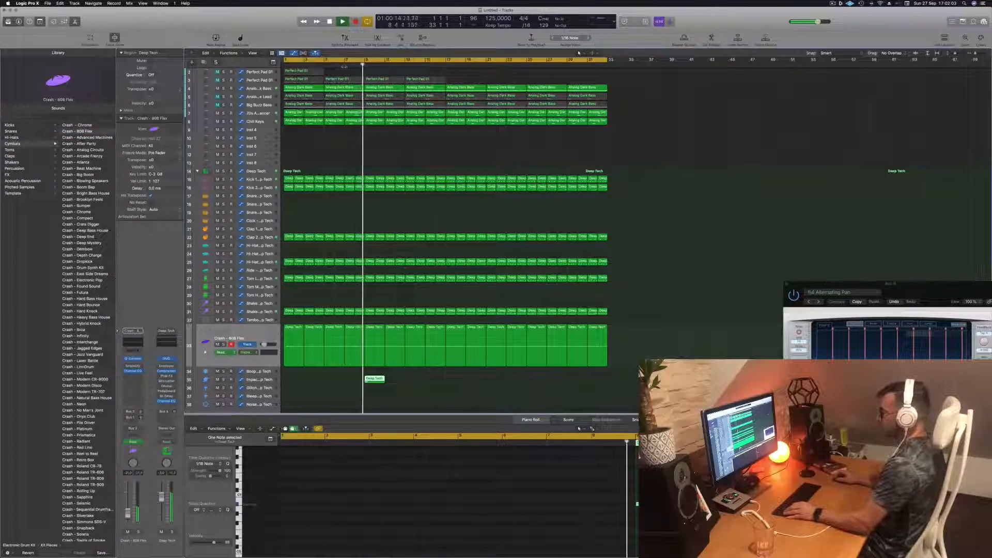
click(344, 67)
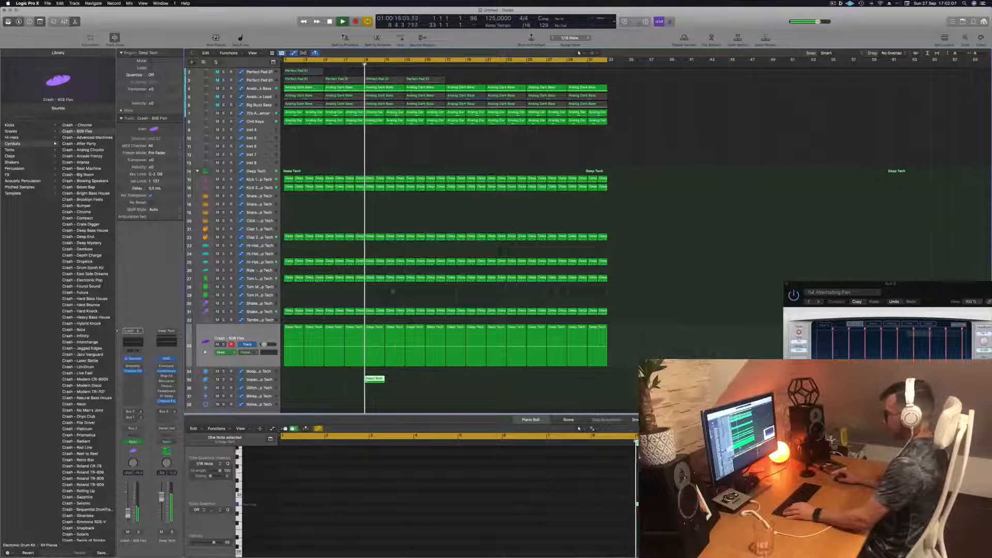
key(space)
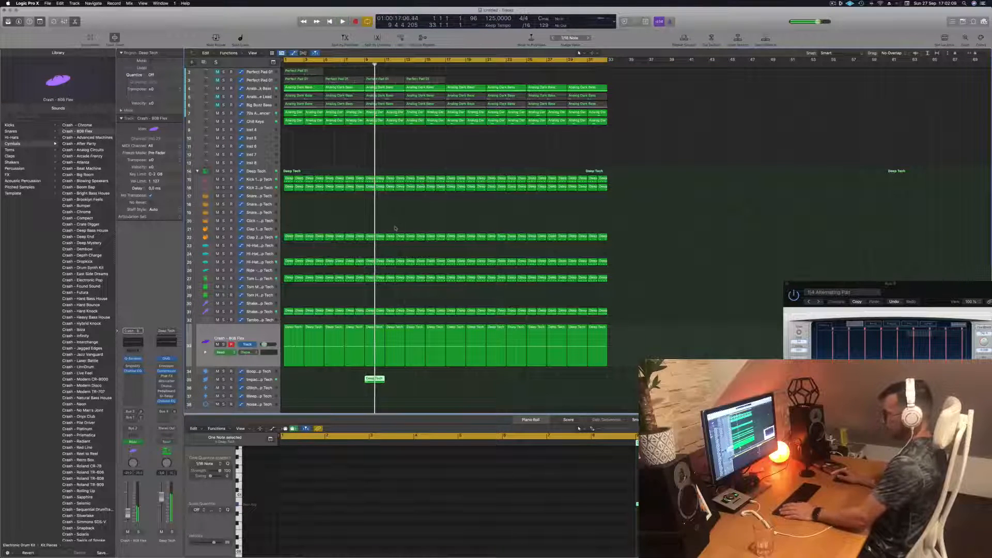
click(260, 336)
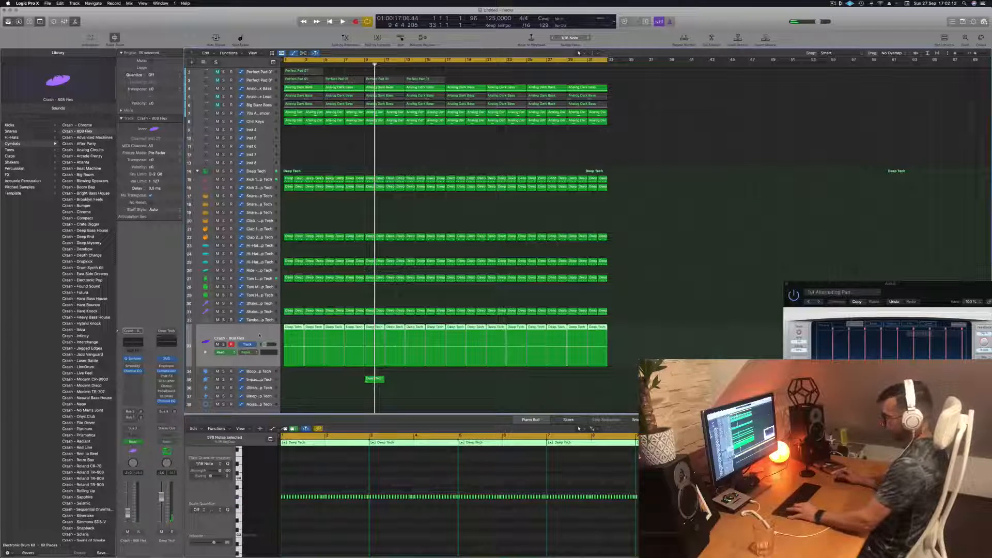
key(space)
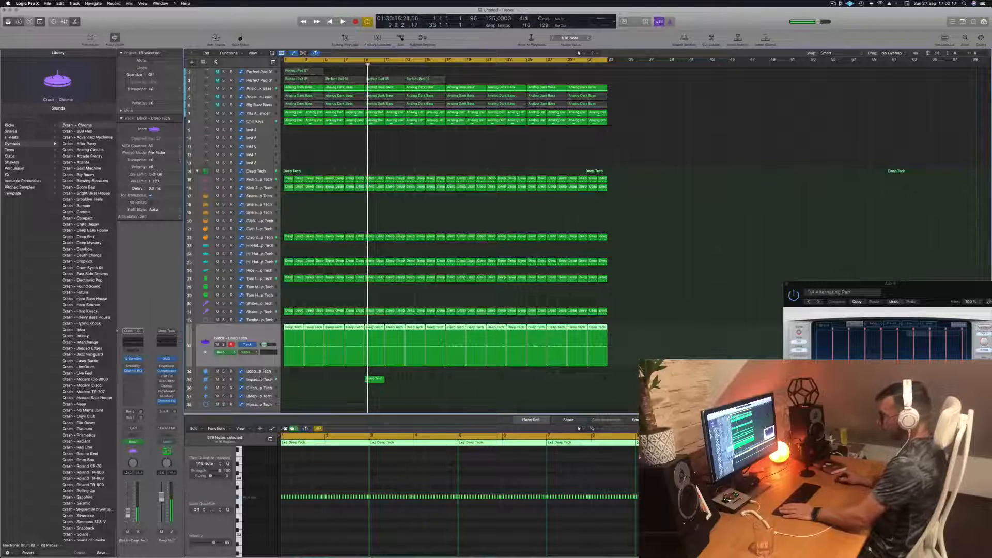
Load the Crash - 808 Flex cymbal sound on the Impact track and start playback
click(260, 379)
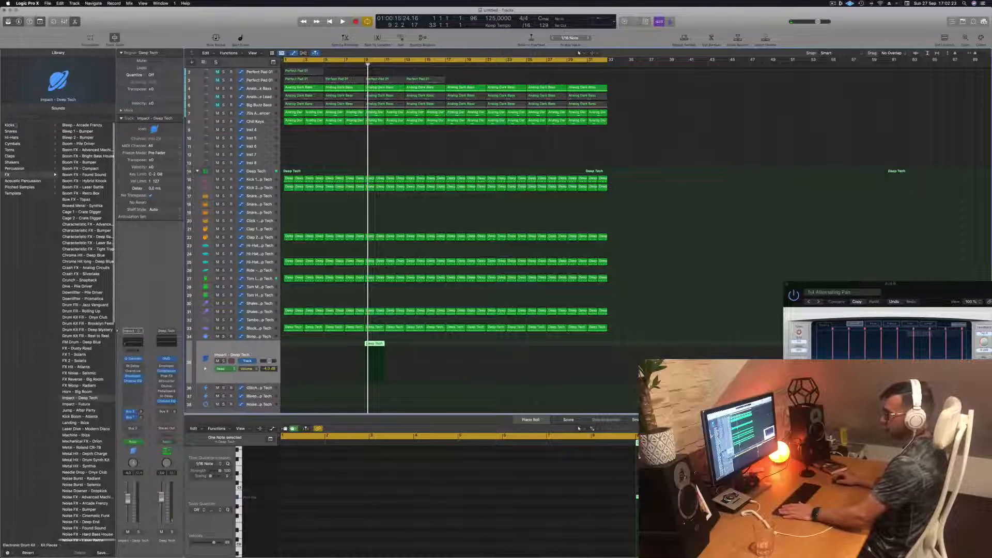
click(12, 144)
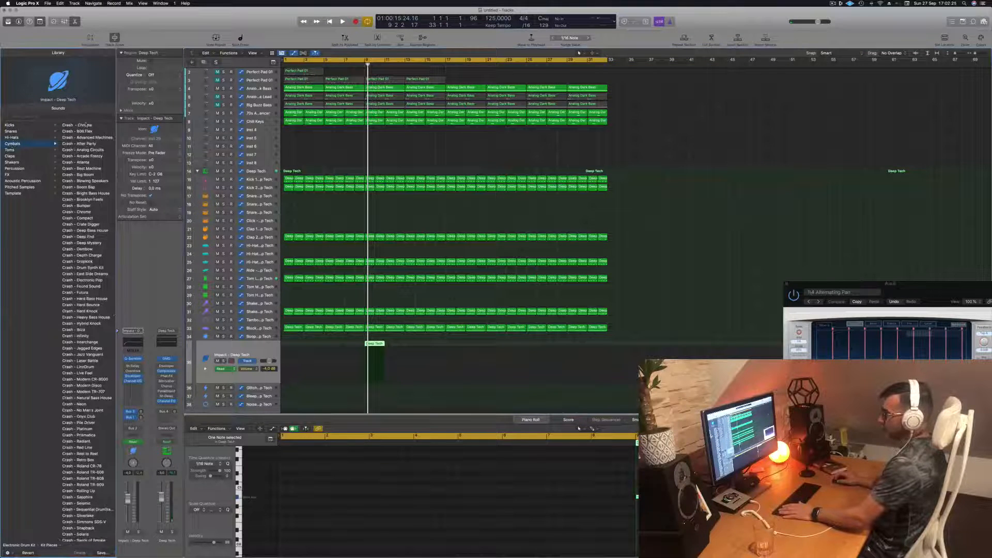
click(84, 132)
key(space)
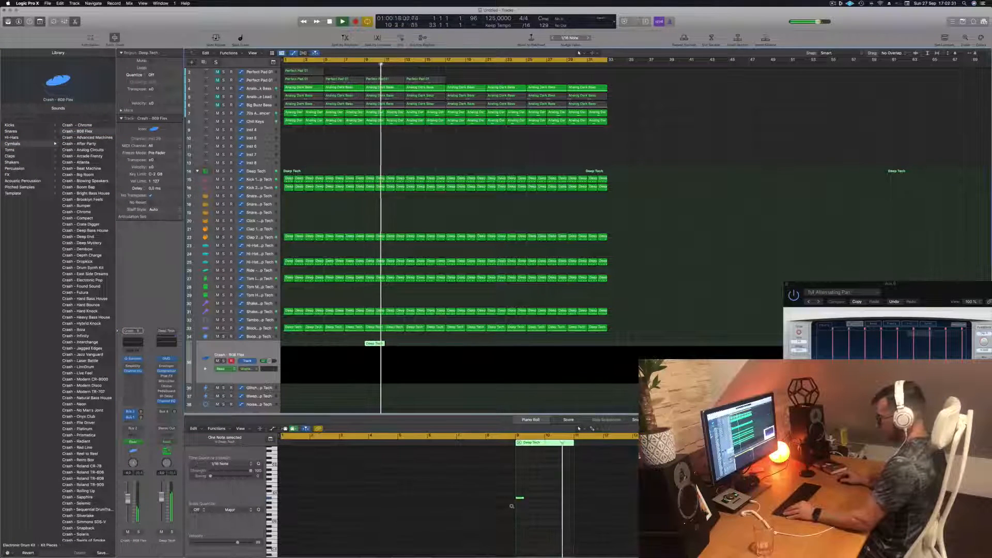
Examine the crash note at bar 9 in the Piano Roll and replay the arrangement from the start and from about bar 5
drag(504, 496, 543, 514)
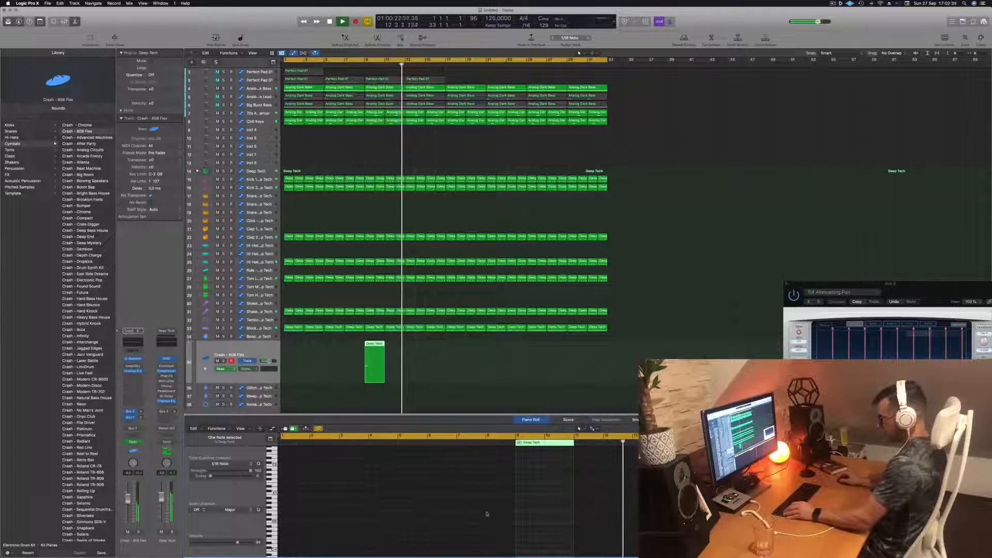
scroll(487, 515, up, 5)
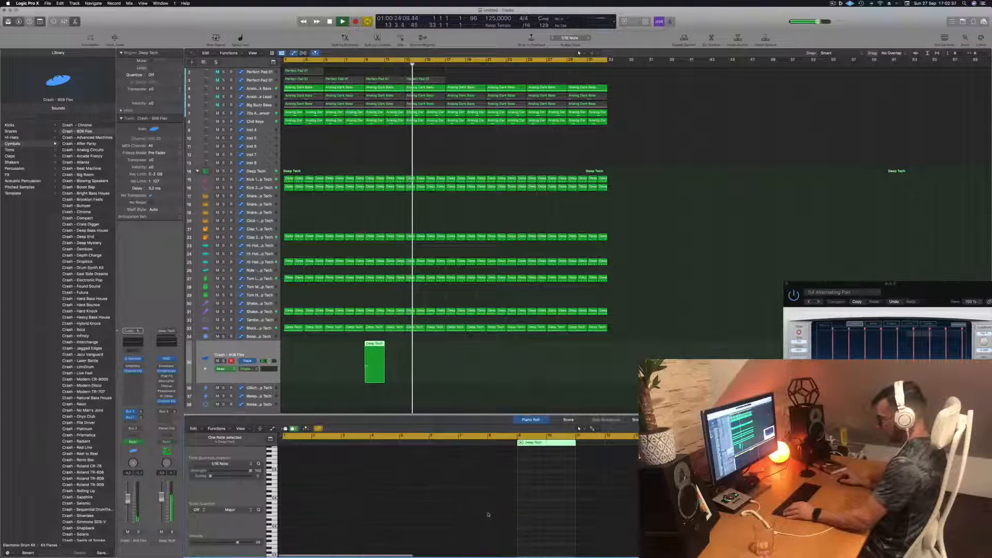
scroll(489, 514, down, 4)
scroll(489, 514, down, 3)
scroll(489, 515, right, 6)
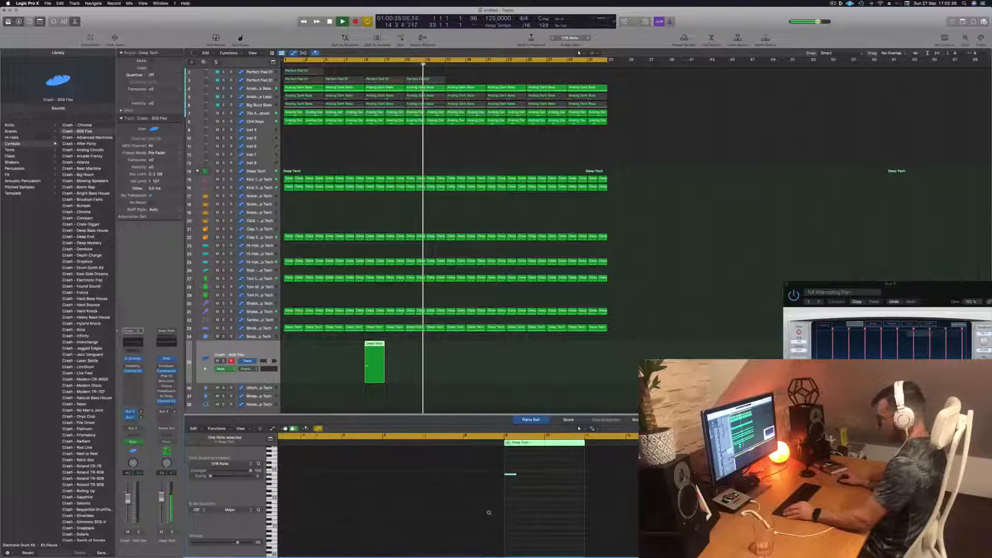
scroll(498, 514, right, 10)
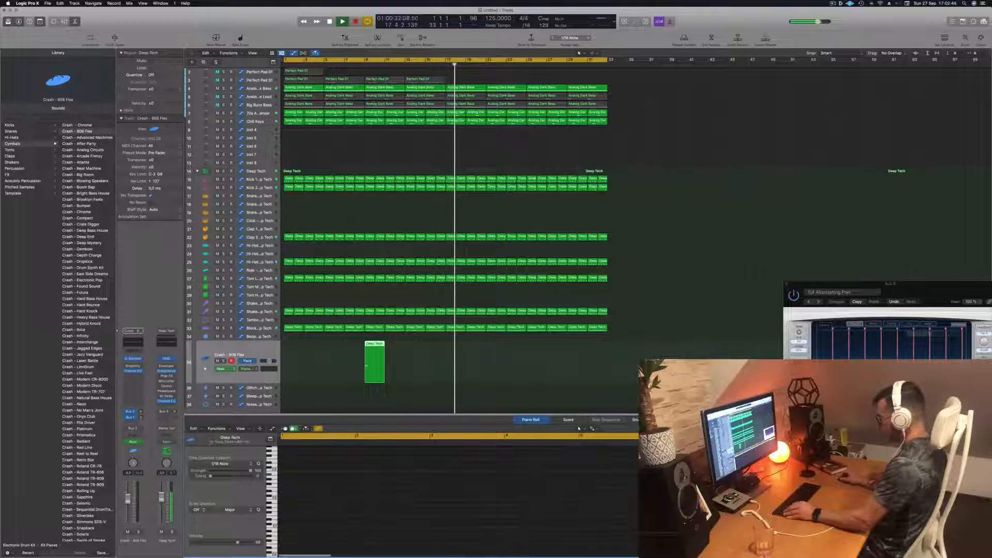
key(Return)
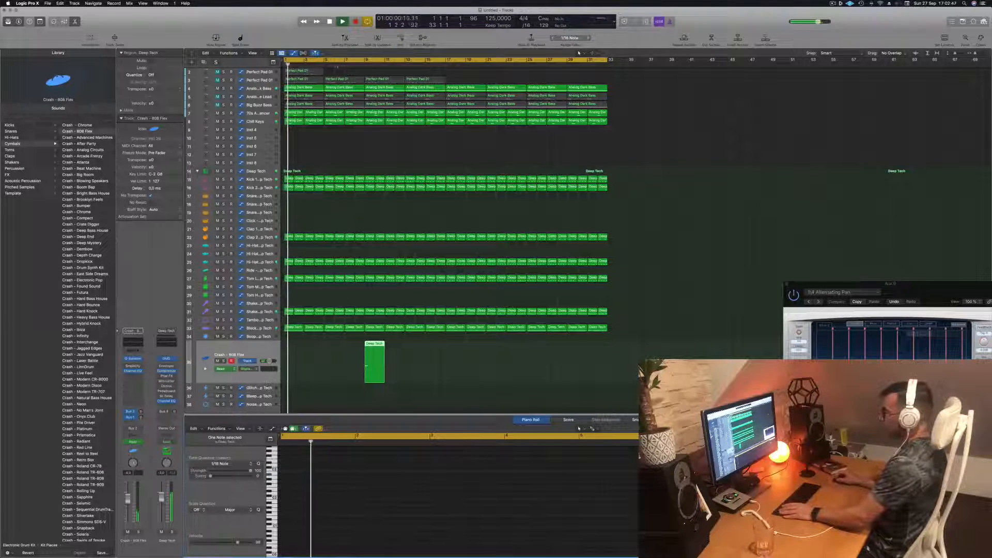
click(321, 66)
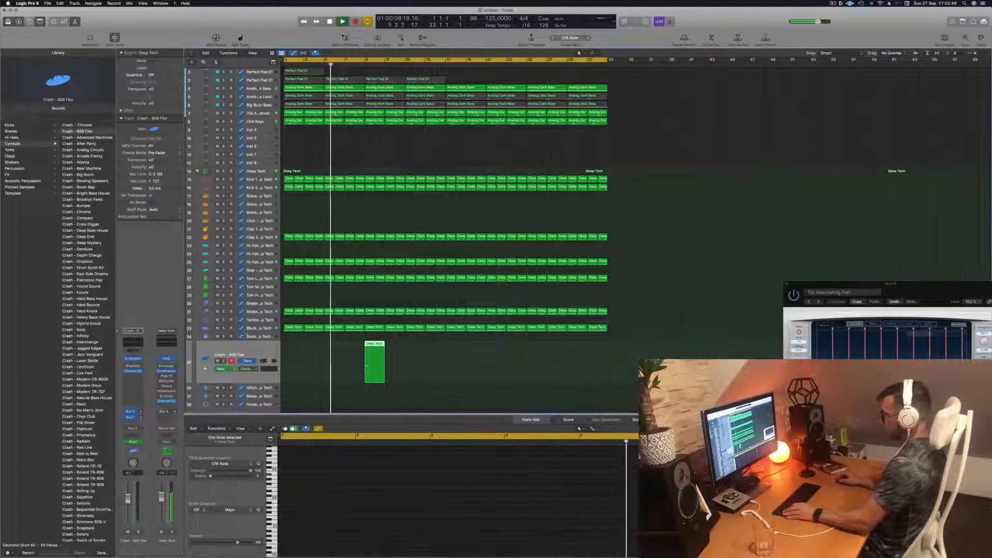
Select the Block track, enlarge its height and toggle the automation display off and back on
click(260, 329)
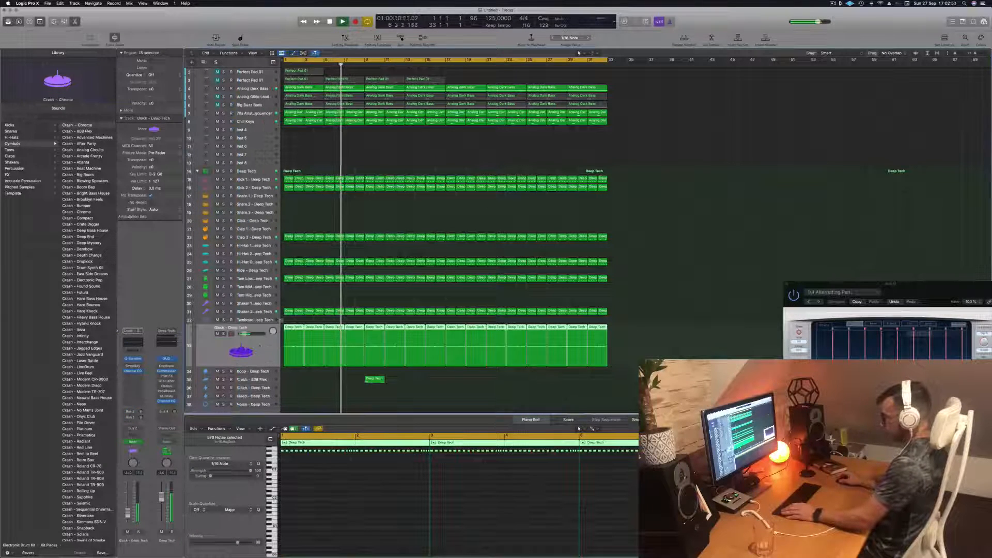
key(a)
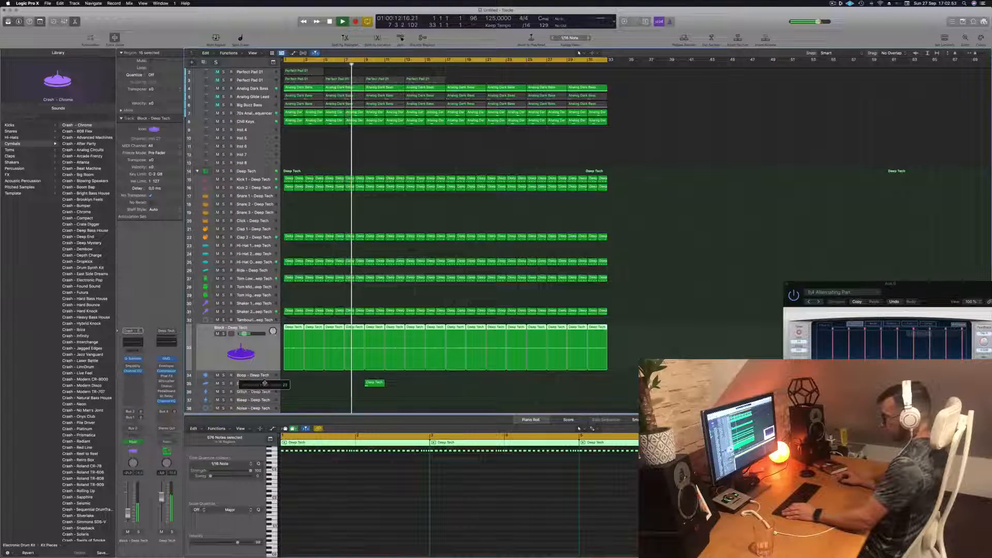
key(a)
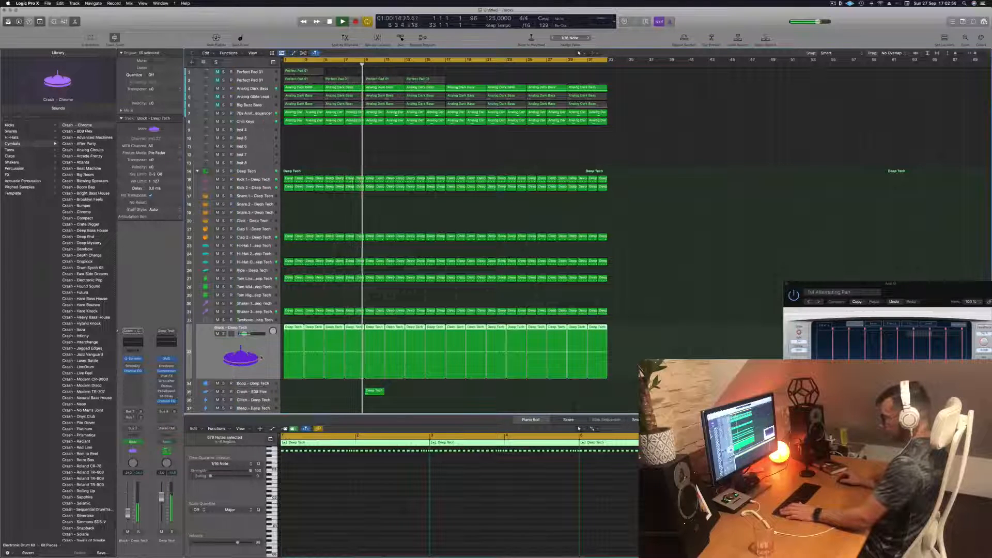
key(a)
Select the crash region at bar 9 and replay the arrangement from the start and from about bar 8
click(374, 392)
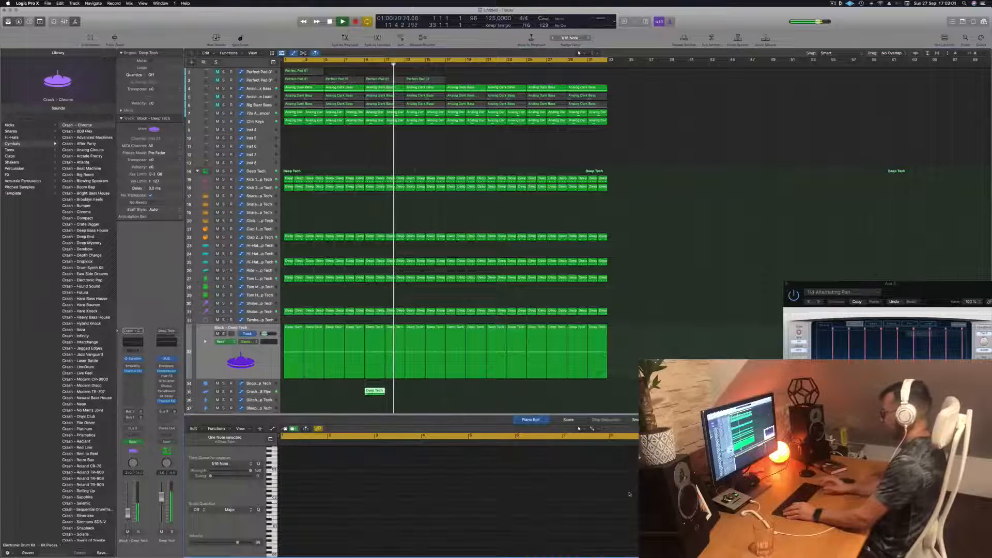
key(Return)
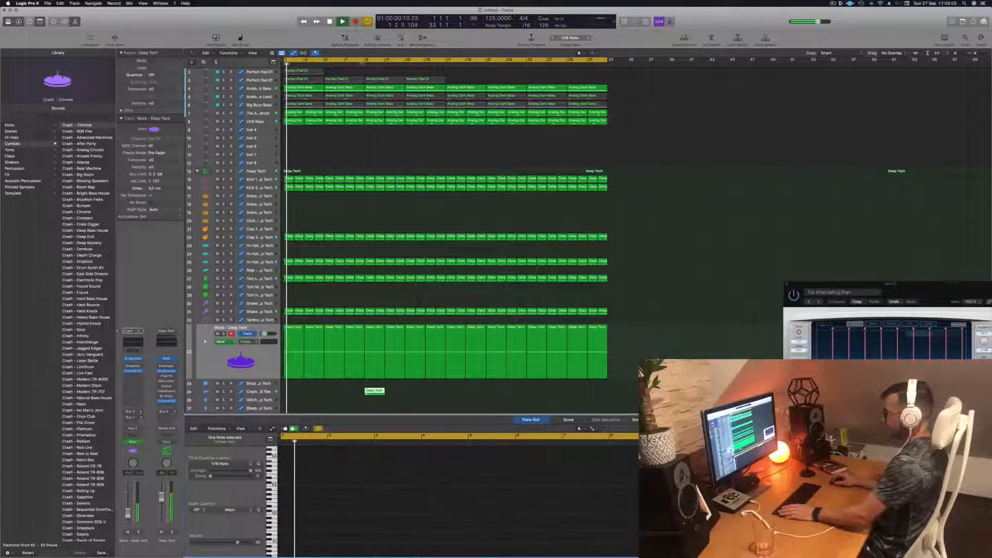
click(354, 64)
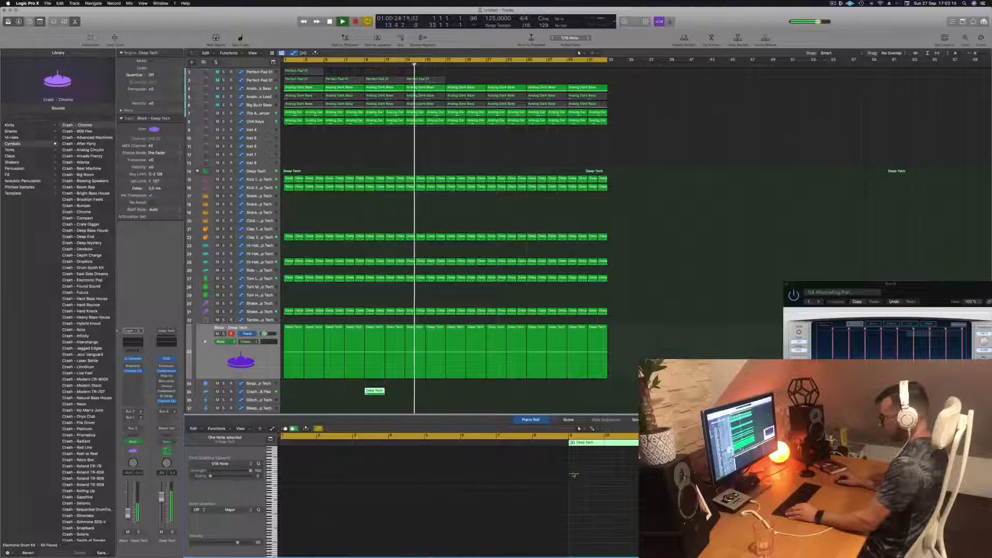
Open the floating event display, select the crash region at bar 9 and replay the transition from about bar 8
key(alt+e)
click(392, 398)
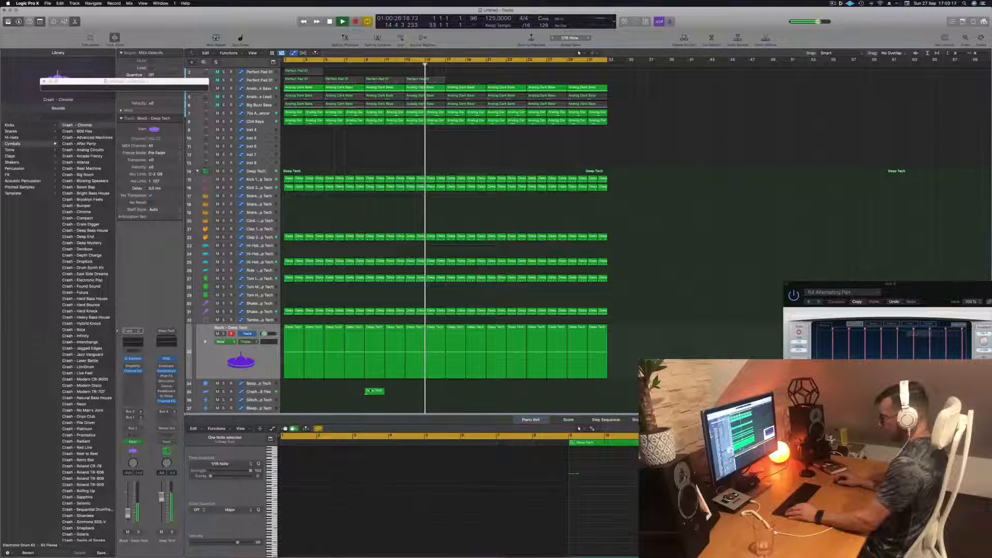
click(369, 391)
click(361, 66)
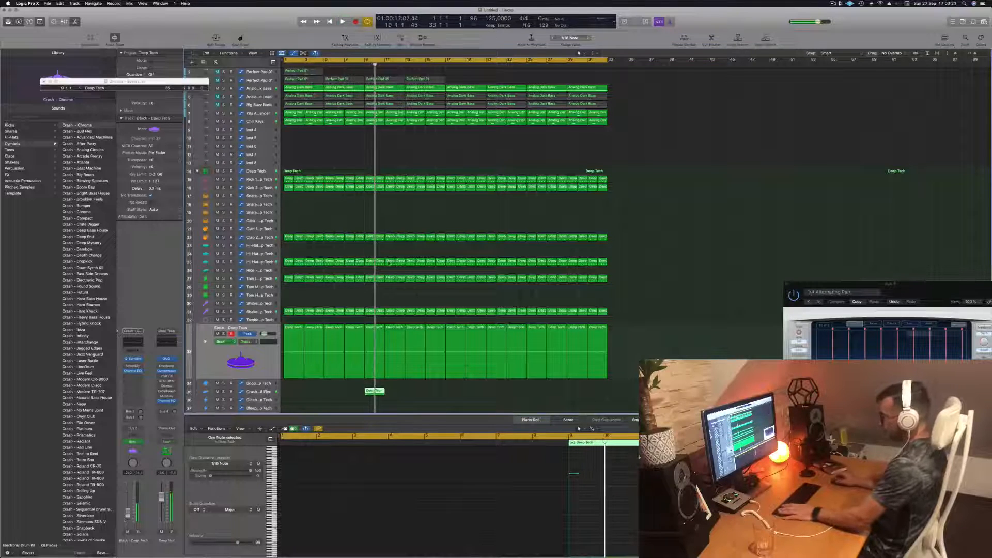
key(Return)
click(354, 66)
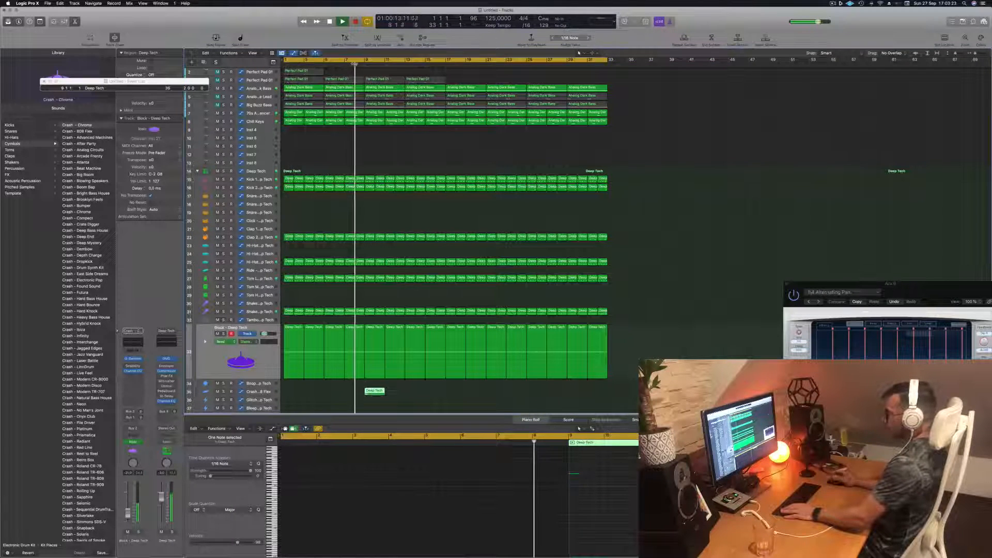
Show the Block track's automation lane and adjust the drop at bar 9
click(254, 364)
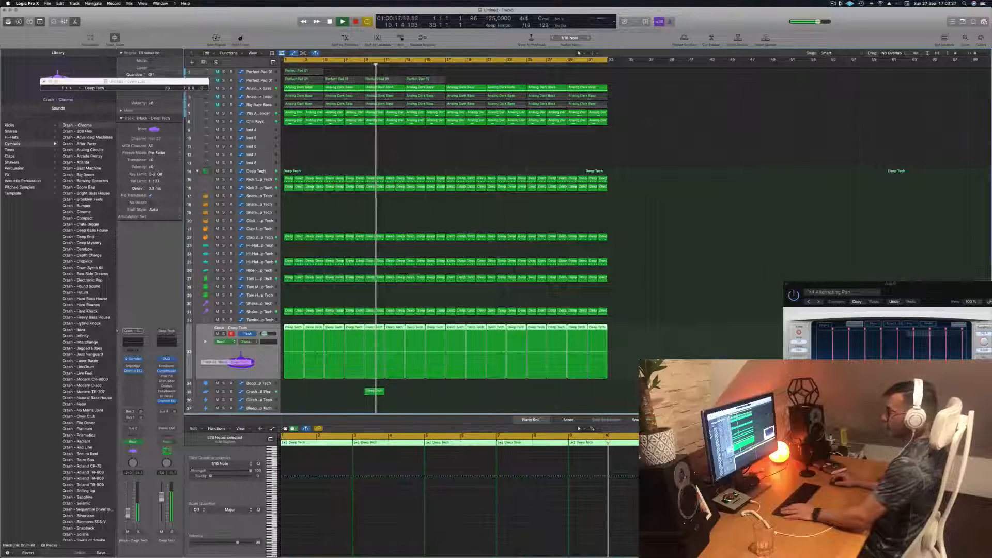
click(205, 342)
scroll(381, 385, down, 4)
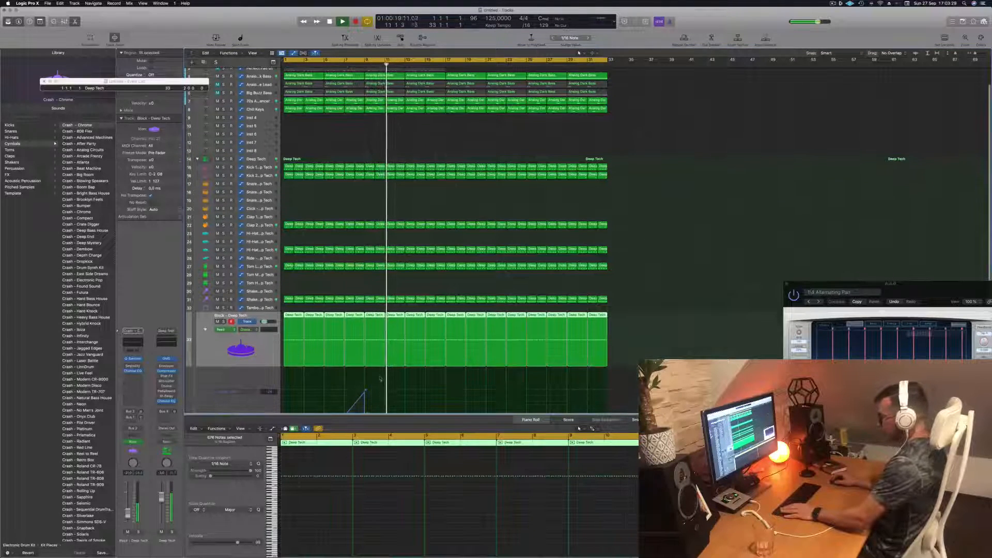
click(364, 398)
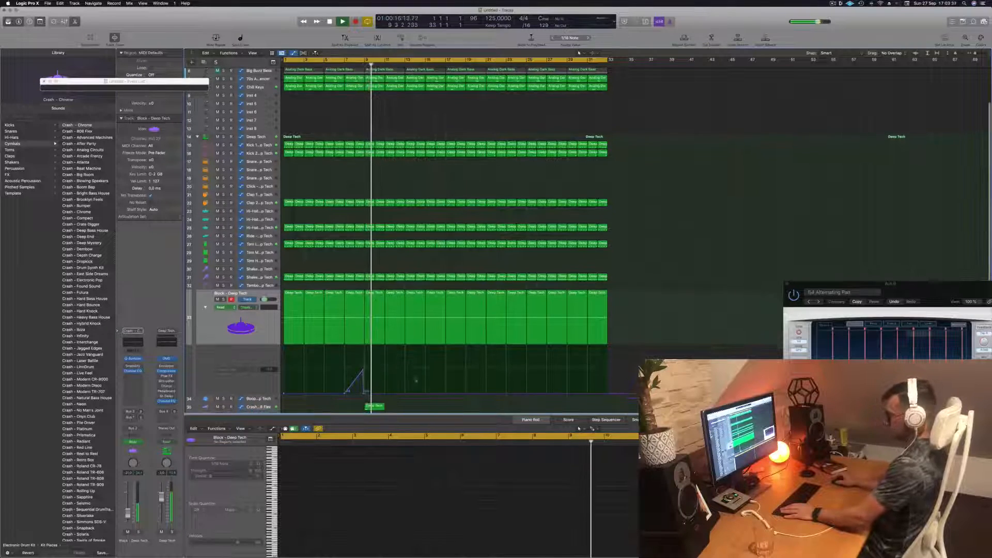
scroll(375, 339, down, 2)
Show the automation lane of the Crash - 808 Flex track and remove the dip between bars 9 and 11
click(261, 390)
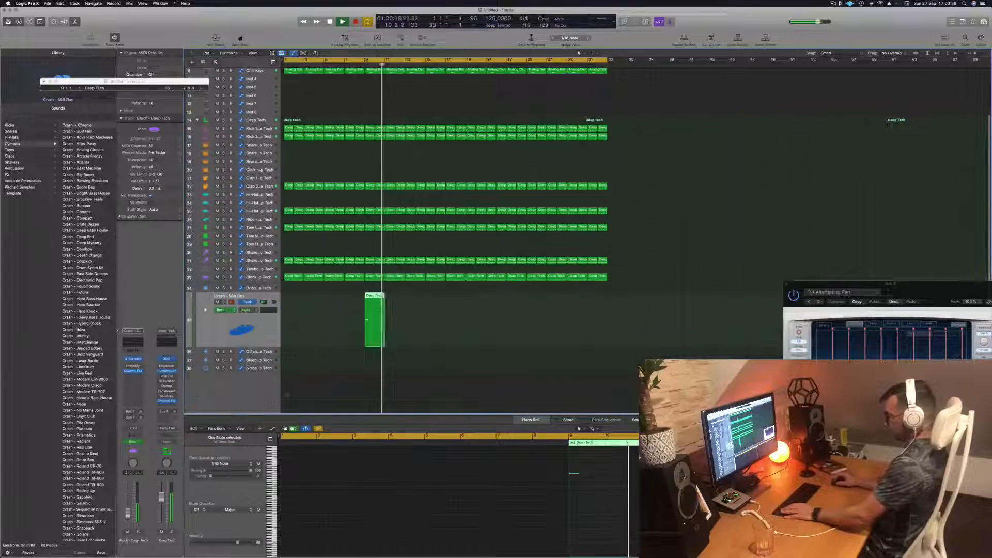
click(228, 310)
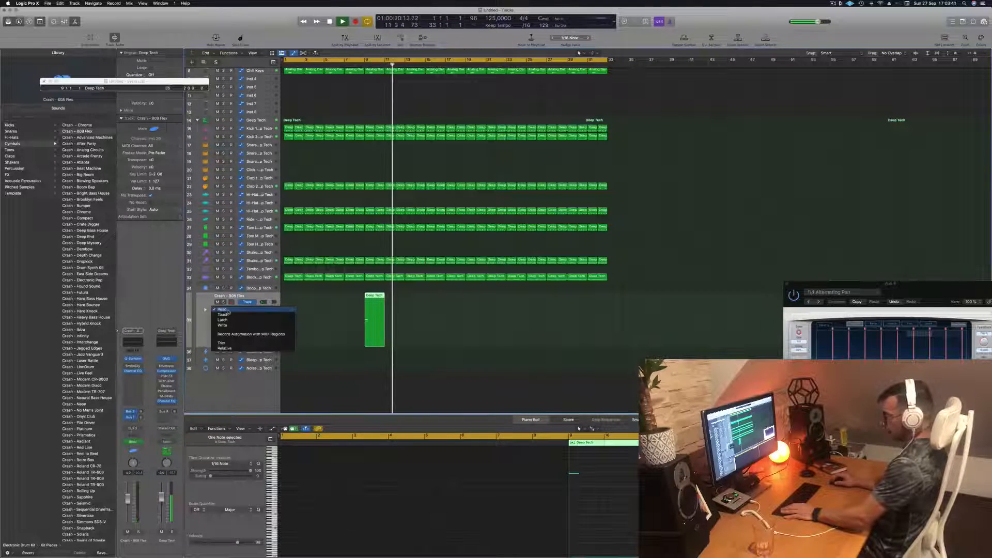
click(208, 329)
scroll(206, 318, up, 1)
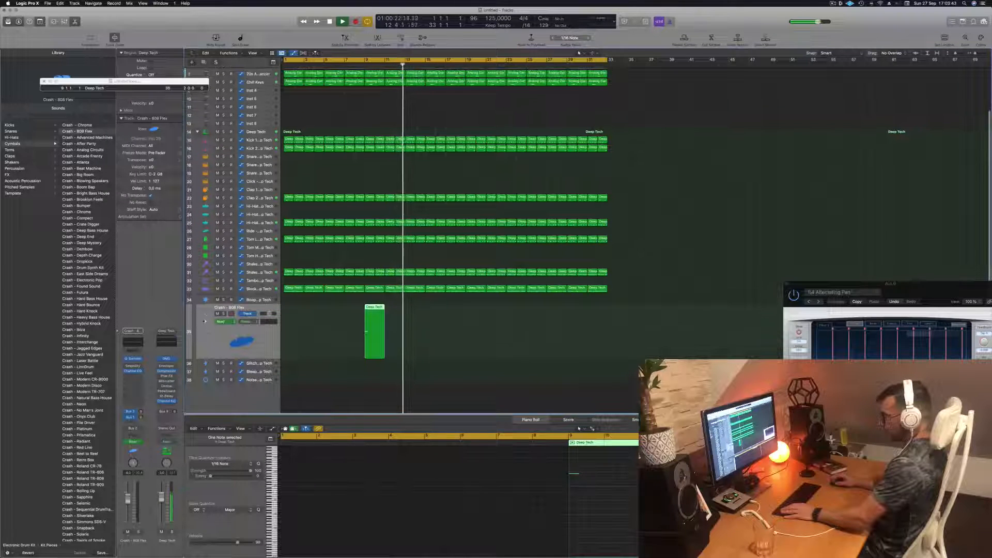
click(205, 322)
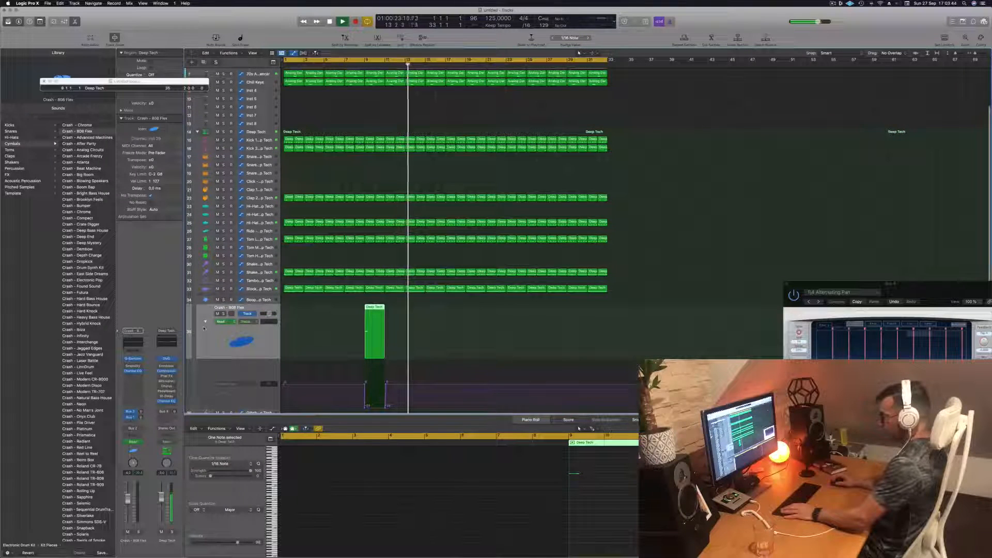
click(390, 384)
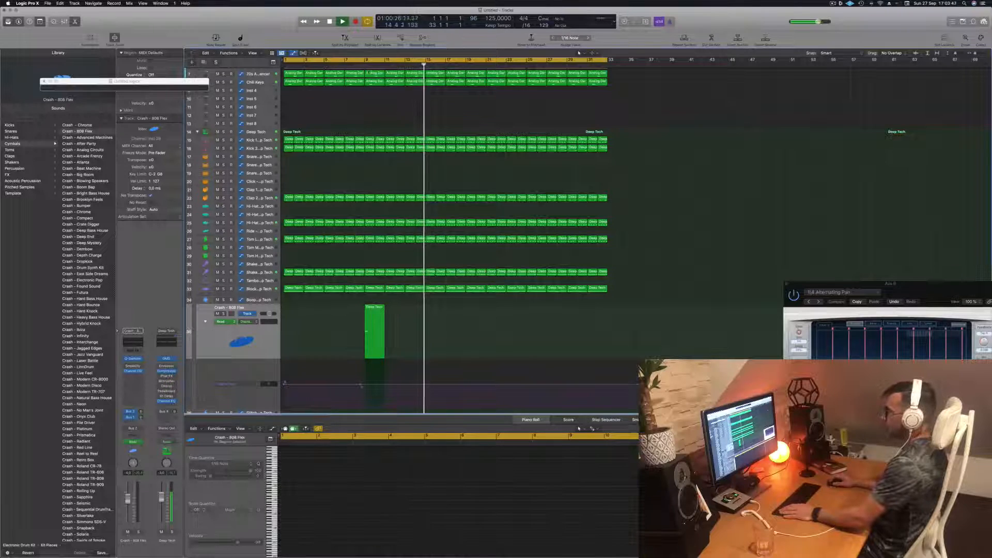
Audition the crash without its automation dip, playing from just before bar 8 and from the start
click(350, 65)
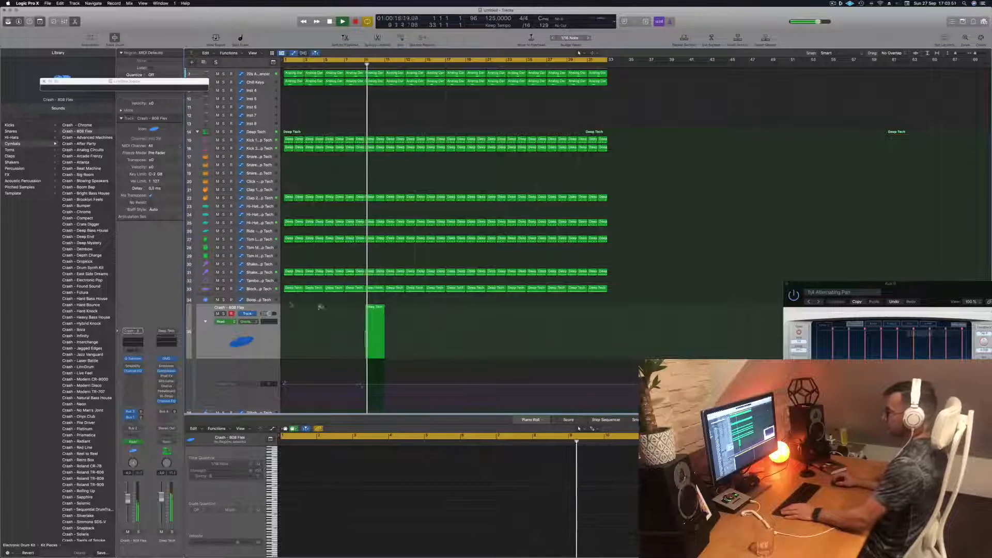
scroll(356, 326, down, 1)
scroll(355, 326, down, 3)
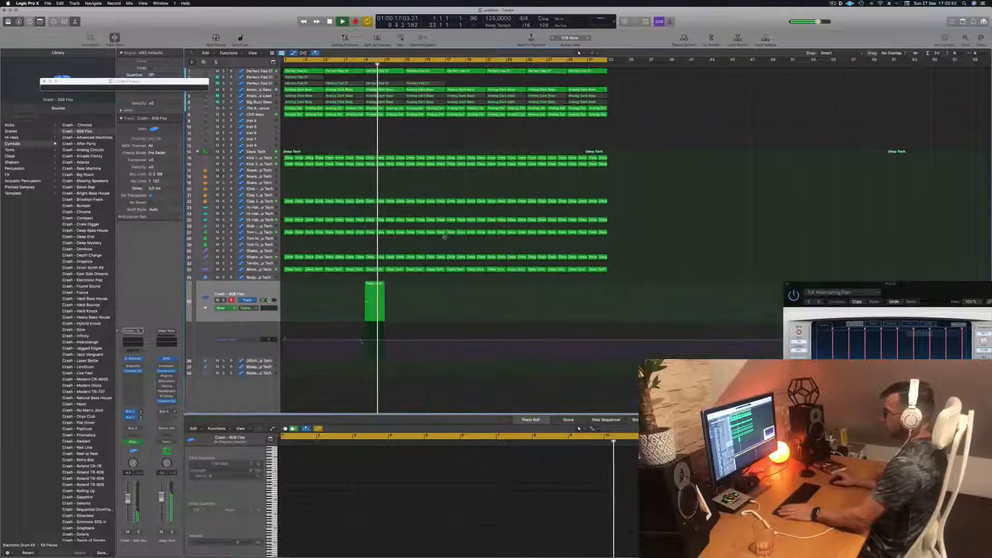
key(Return)
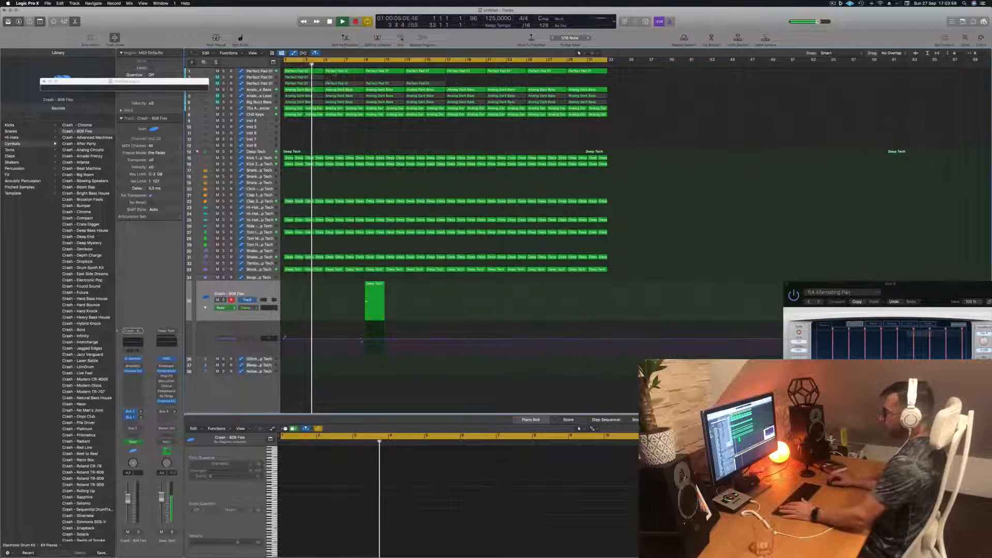
Delete the regions before bar 9 on the third Perfect Pad 01 track, unmute the track and select its remaining regions
click(264, 82)
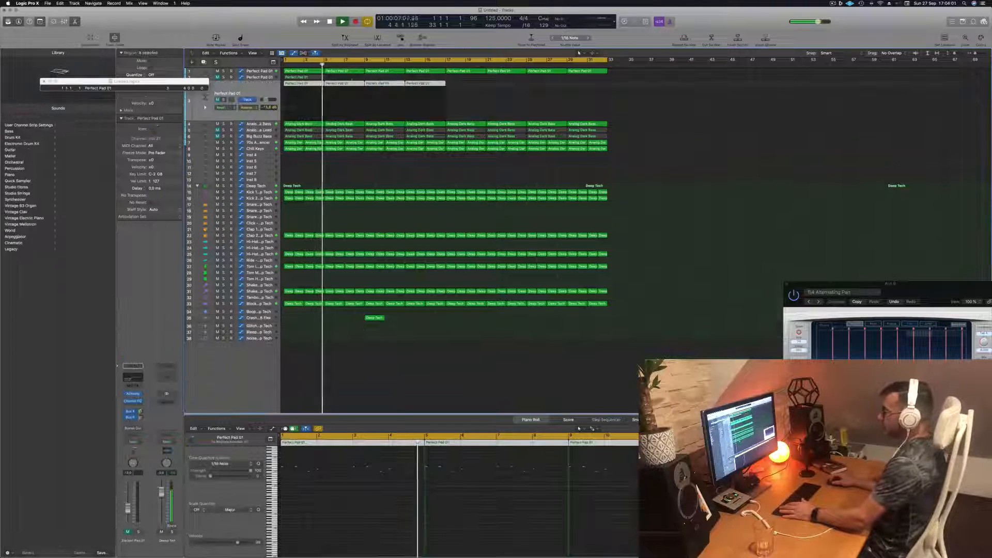
click(313, 84)
key(Delete)
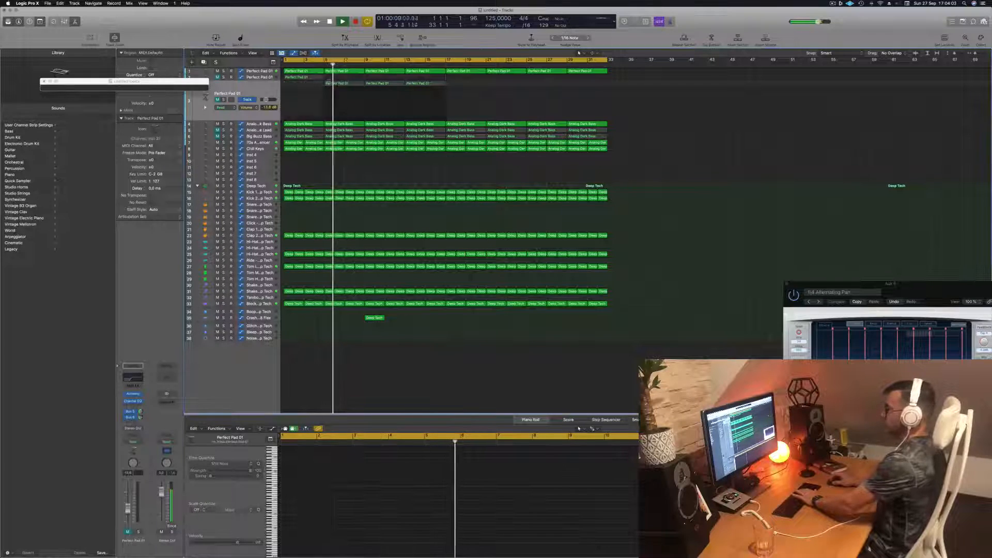
click(341, 84)
key(Delete)
click(218, 100)
click(236, 92)
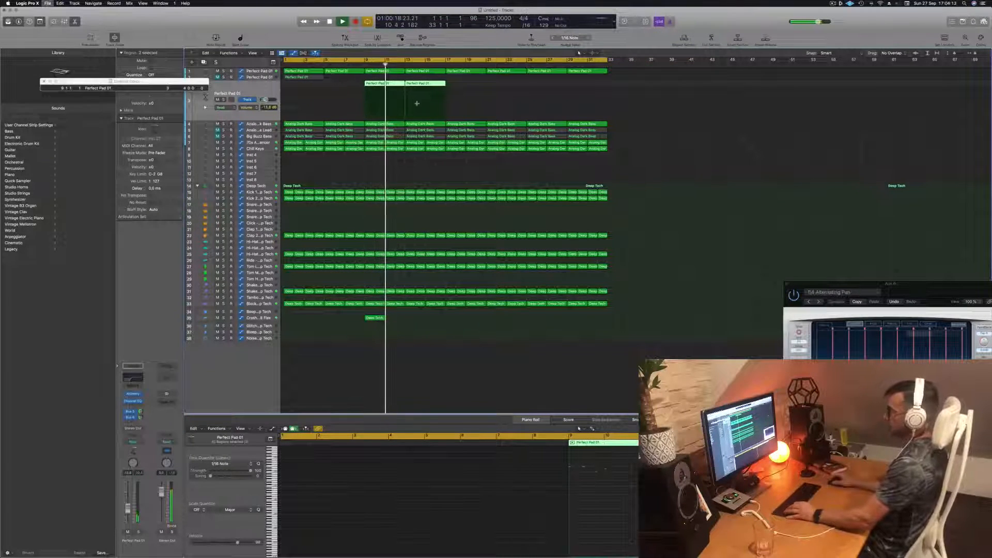
Save the project as a package named EP140 Guys in the Logic folder and deselect all regions
key(super+s)
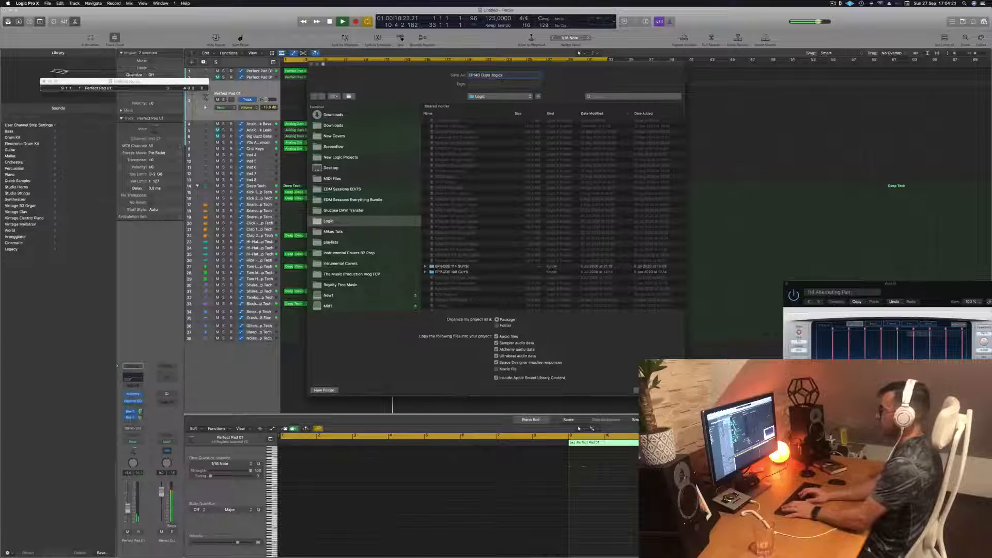
key(Return)
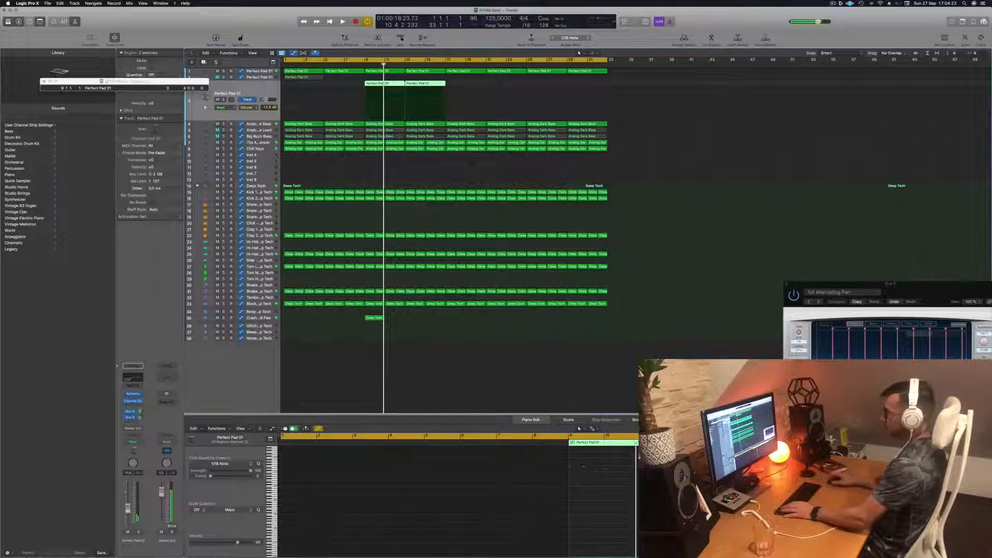
click(509, 168)
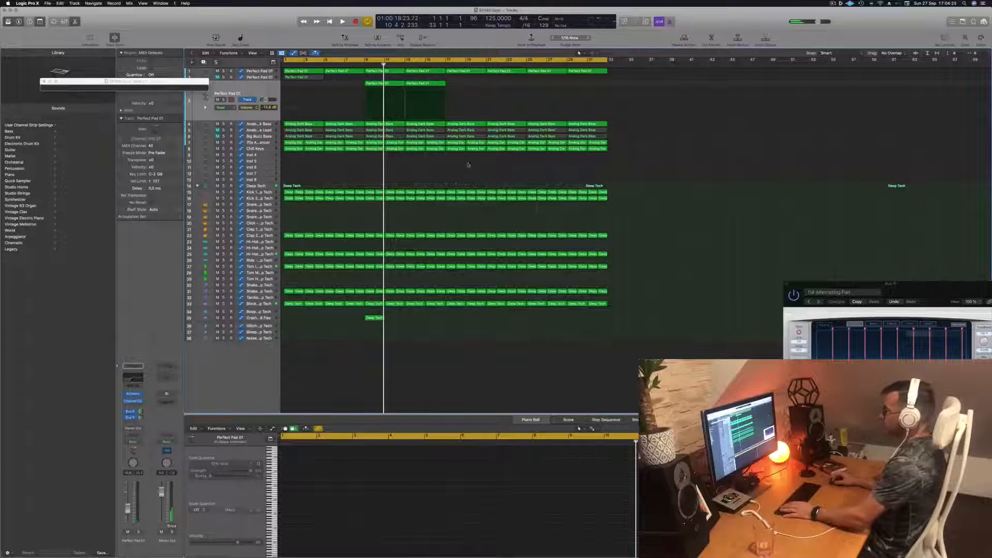
Play the arrangement from the start with the Crash - 808 Flex track selected to hear the crash entry
key(space)
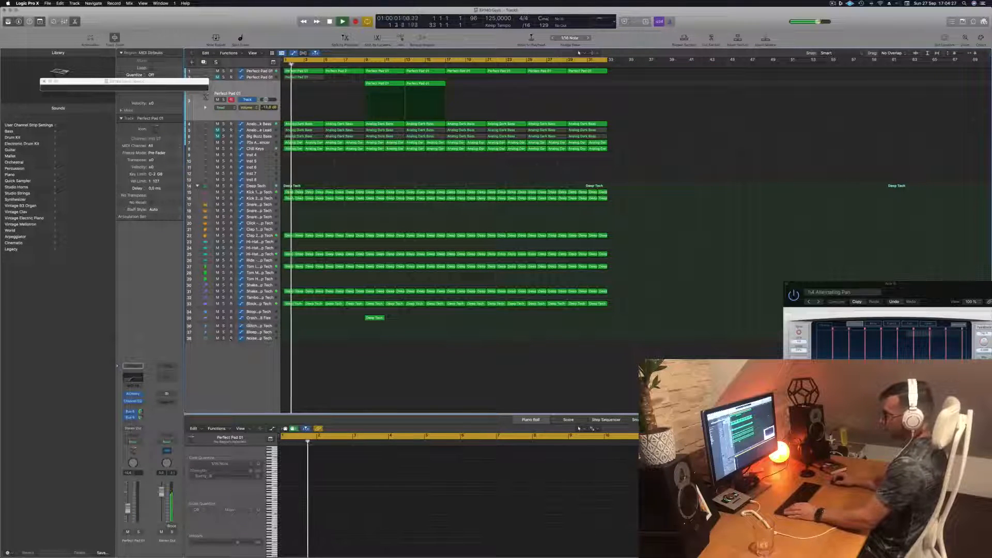
click(375, 318)
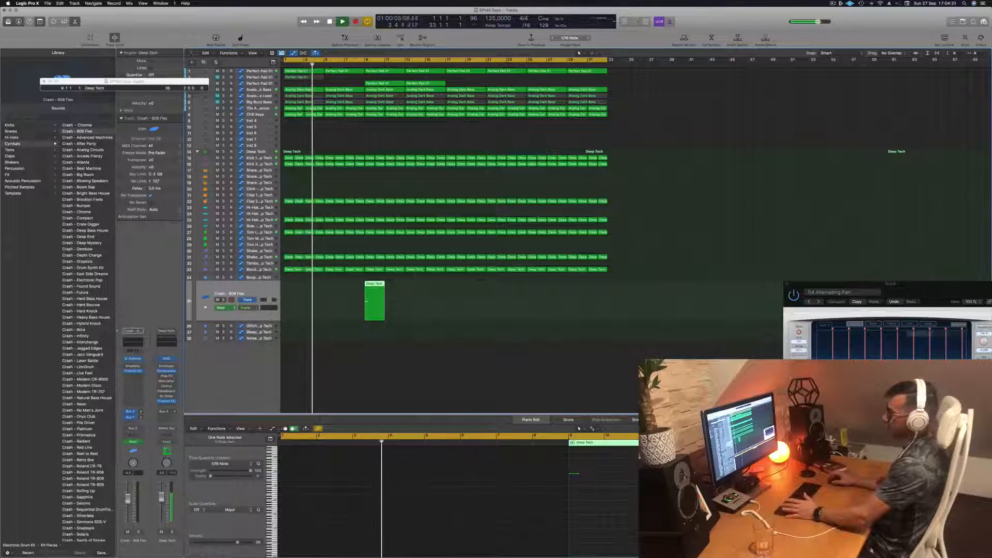
click(314, 175)
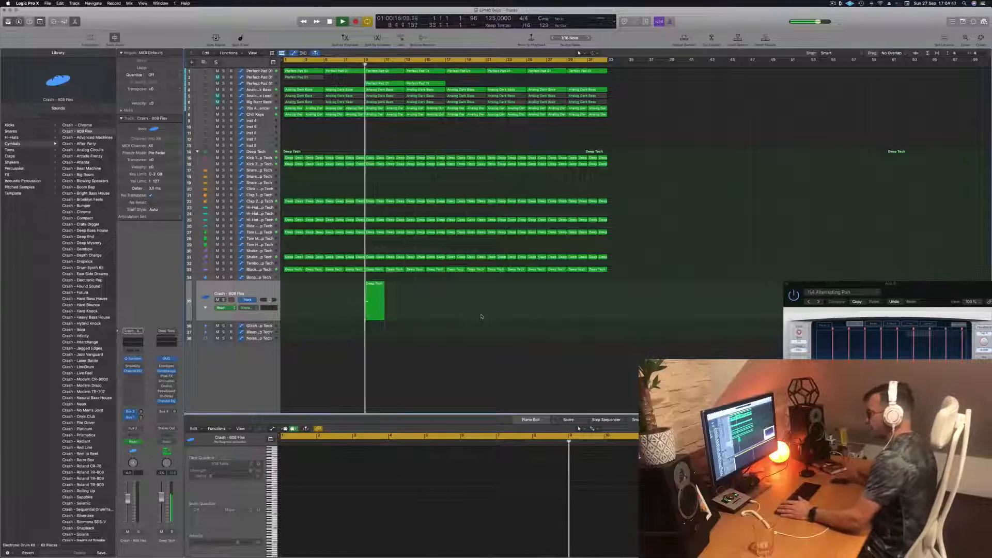
Show the automation lane of the Block - Deep Tech track and move the drop ending its ramp to bar 9
scroll(353, 308, up, 5)
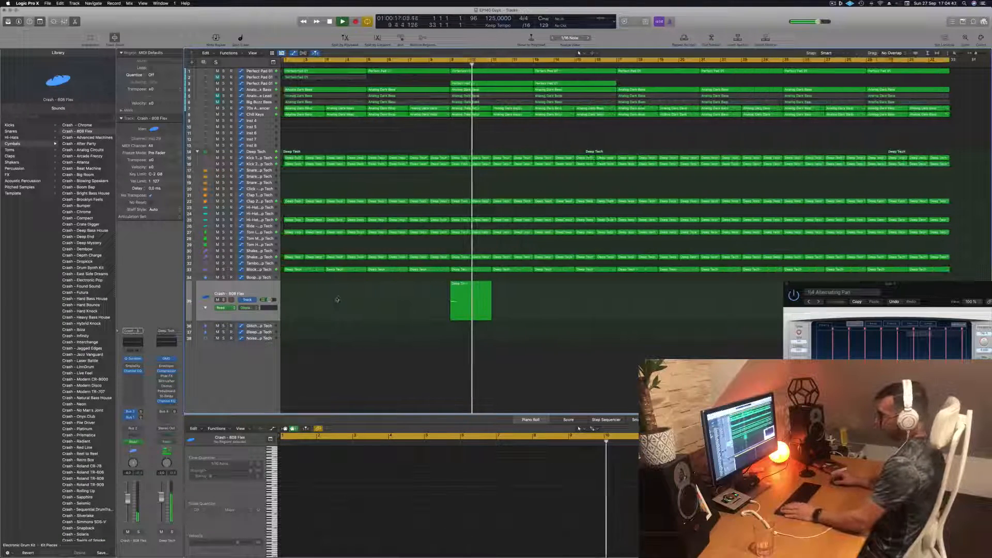
click(257, 269)
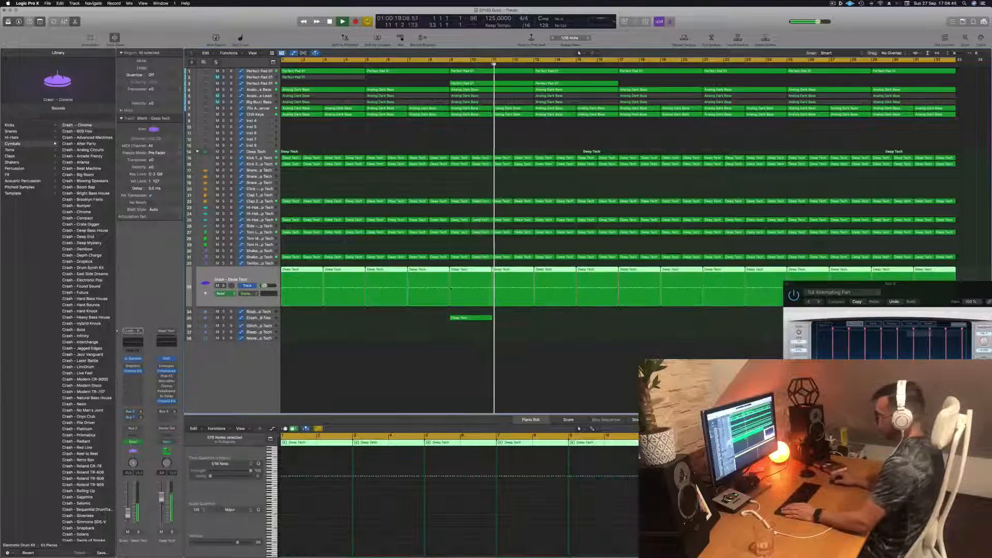
click(205, 294)
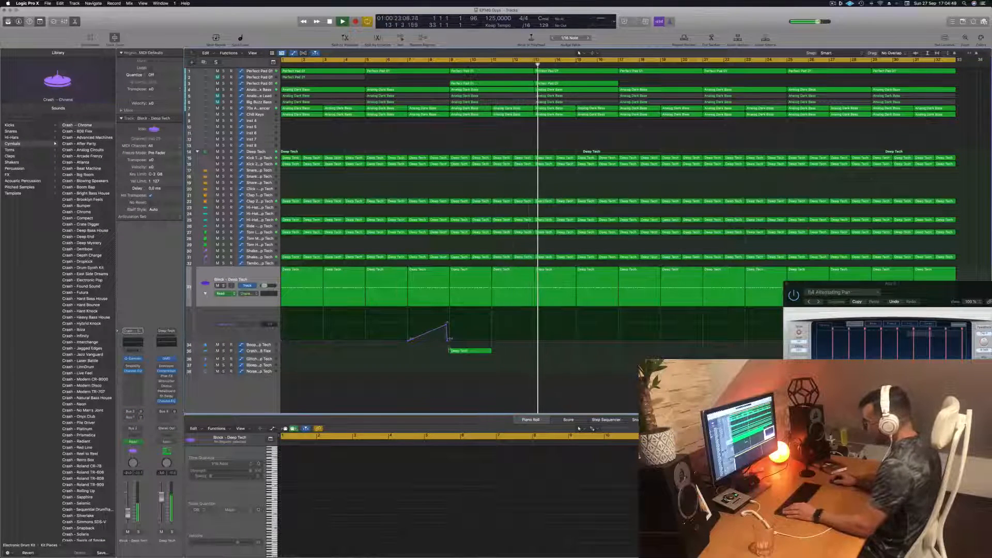
drag(447, 340, 451, 339)
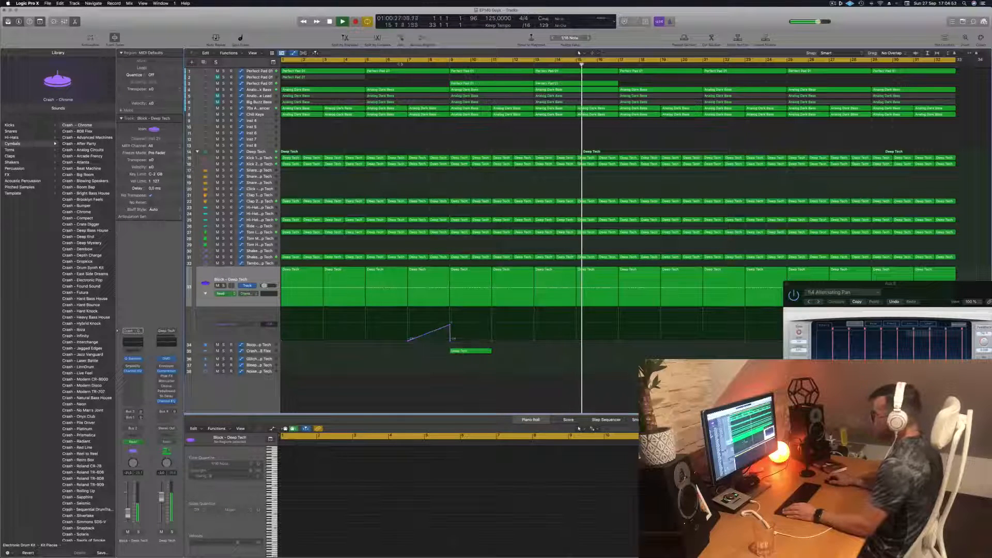
Replay the passage into bar 9 to check the adjusted Block automation
shift+click(399, 358)
scroll(472, 355, down, 5)
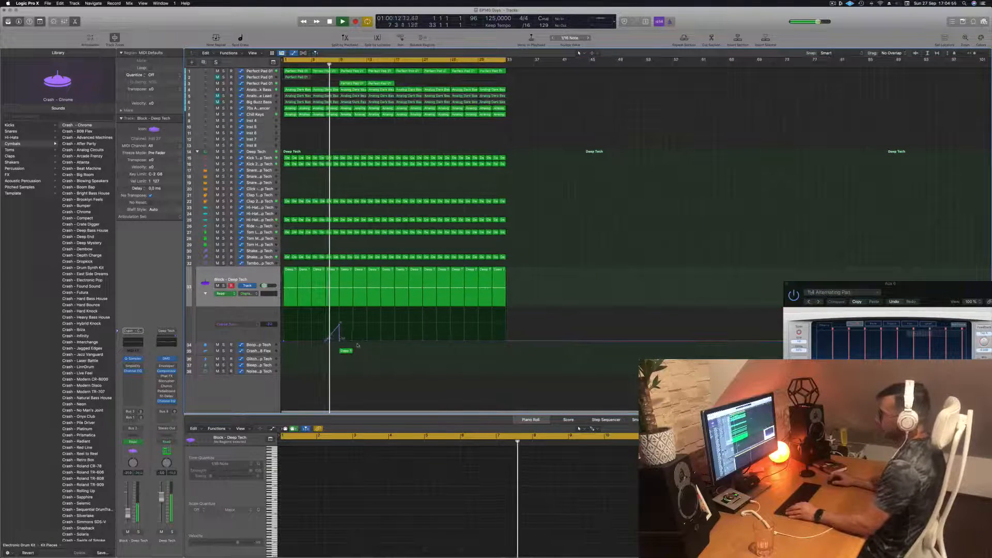
scroll(371, 347, up, 5)
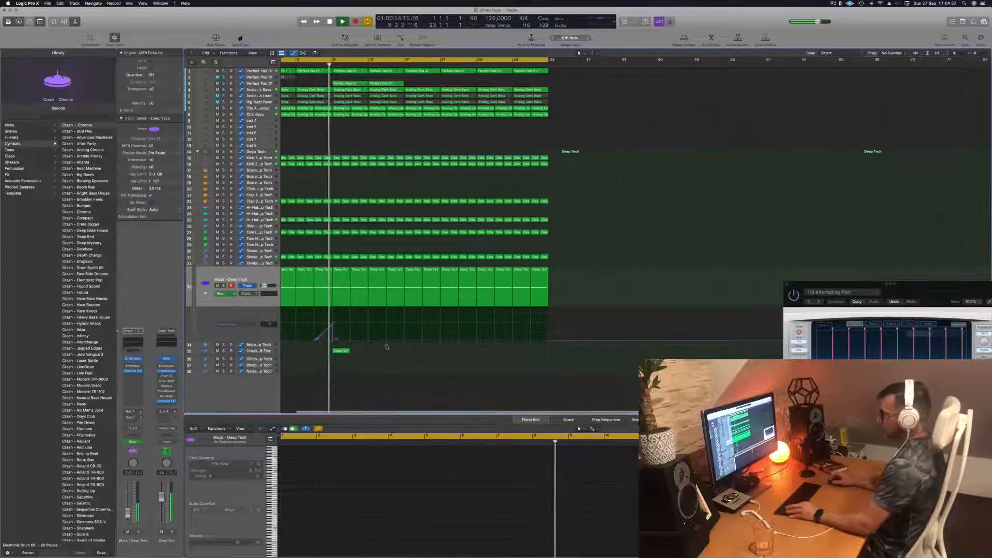
scroll(418, 354, down, 2)
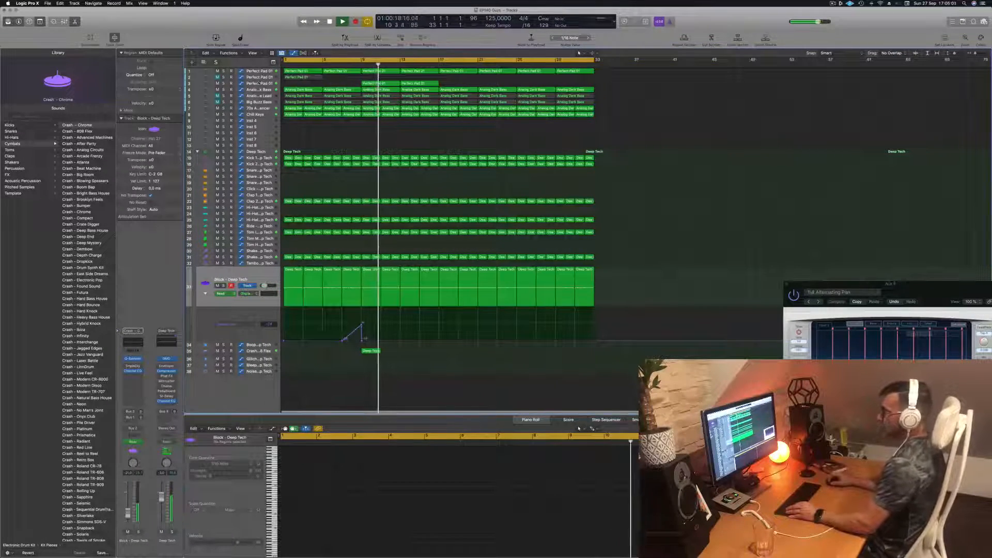
Audition the third Perfect Pad 01 track in the mix and the Chill Keys track soloed from the start
click(259, 83)
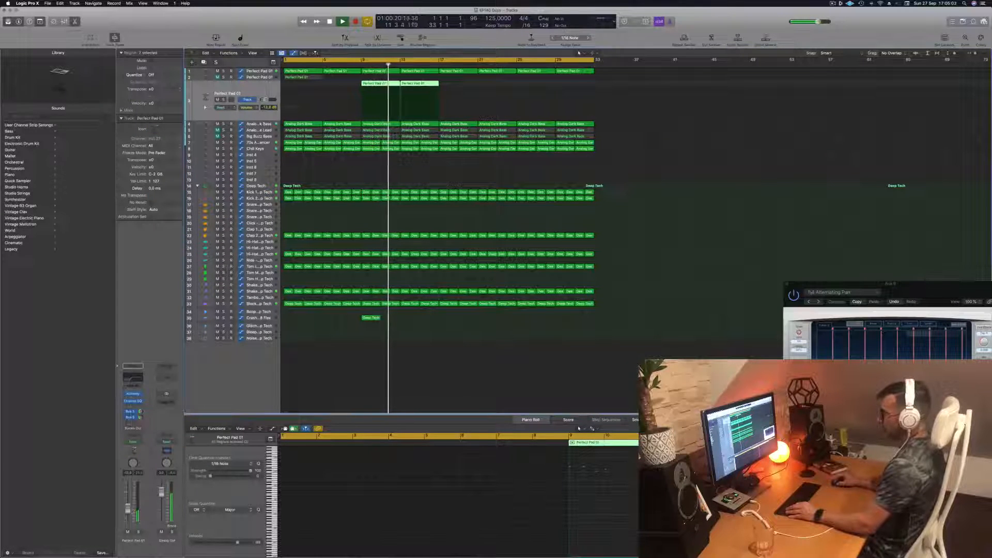
click(475, 170)
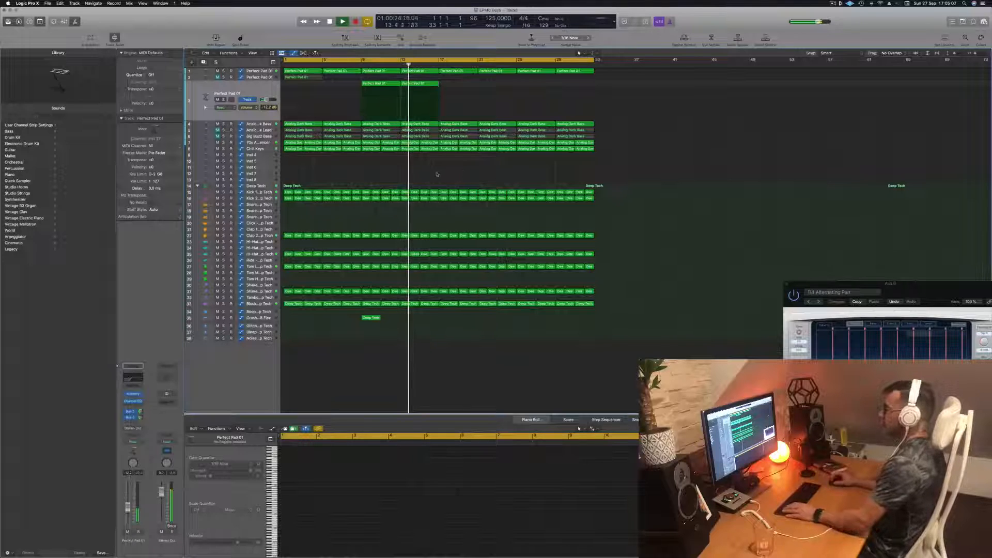
click(261, 148)
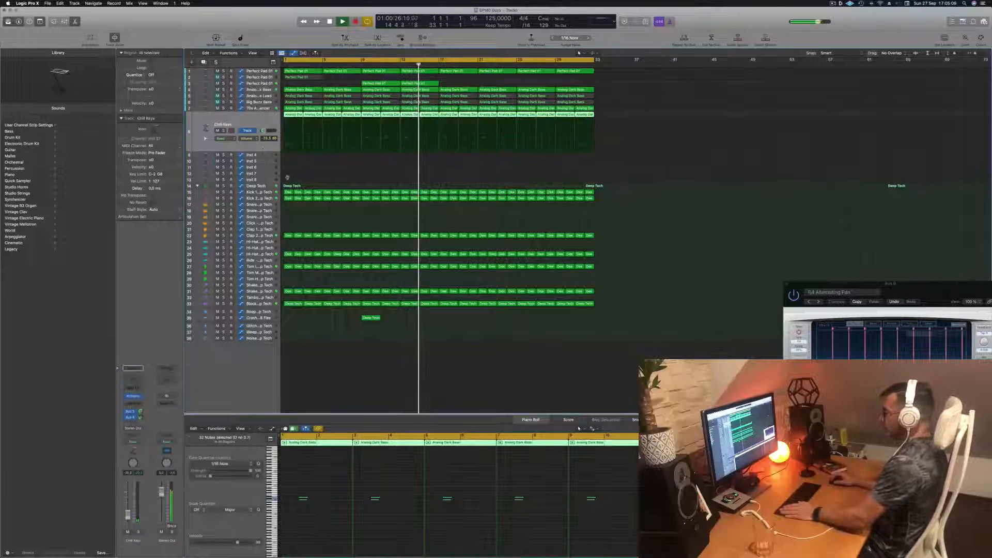
key(Return)
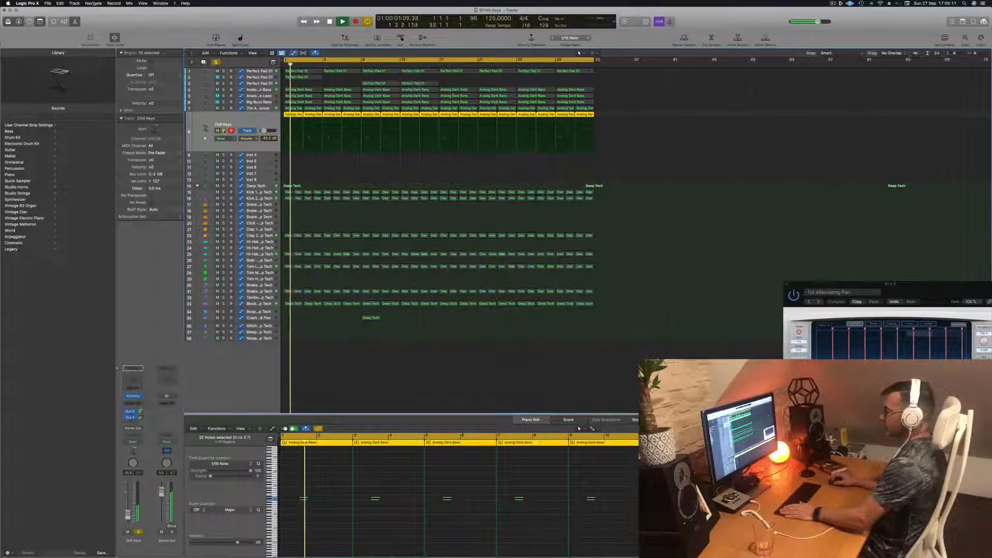
click(317, 169)
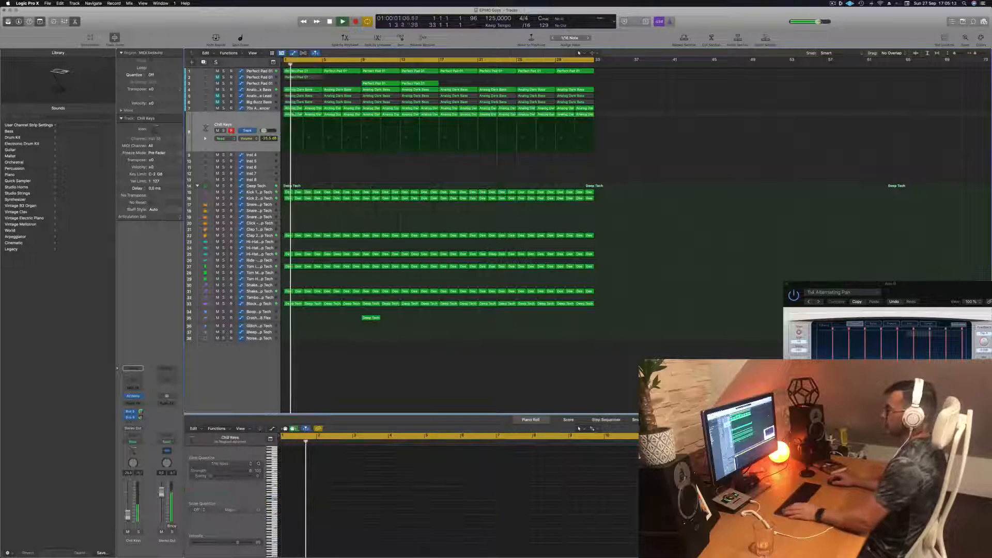
key(space)
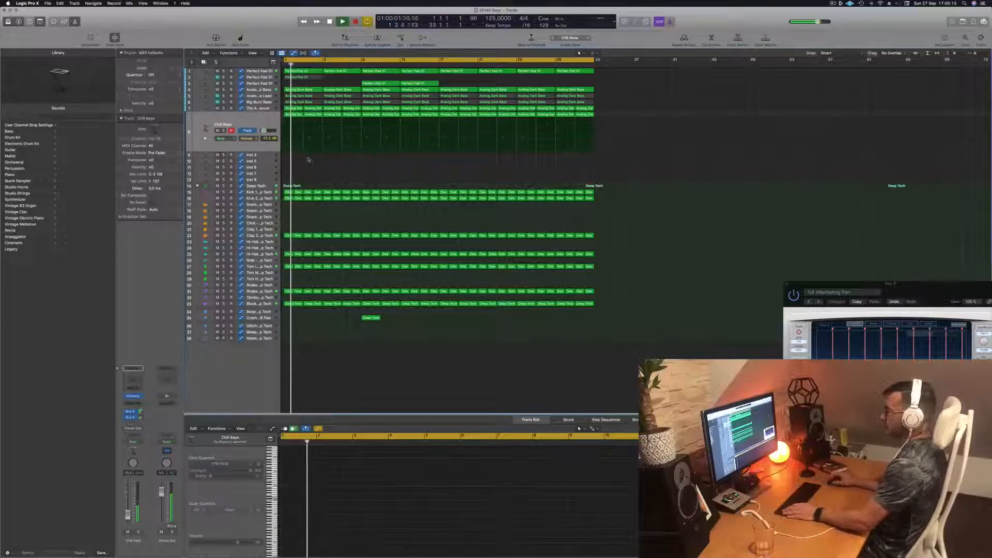
Unmute the Analog Glide Lead track and play the arrangement from the start
click(253, 102)
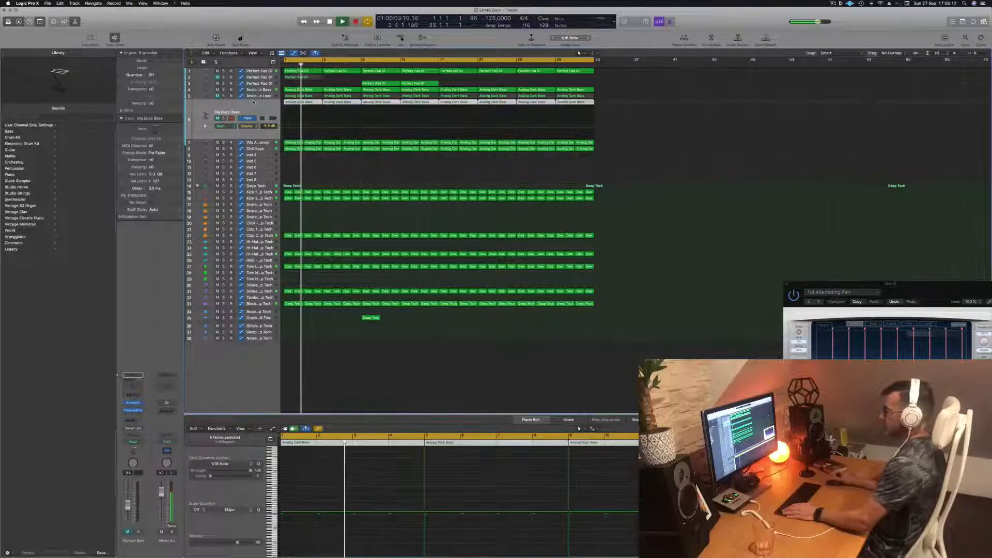
click(259, 96)
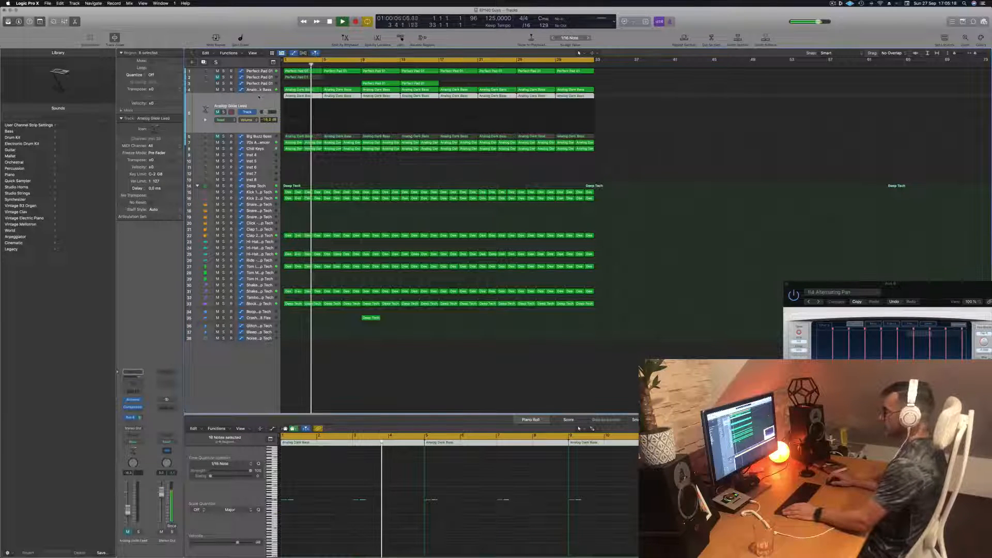
click(218, 112)
key(Return)
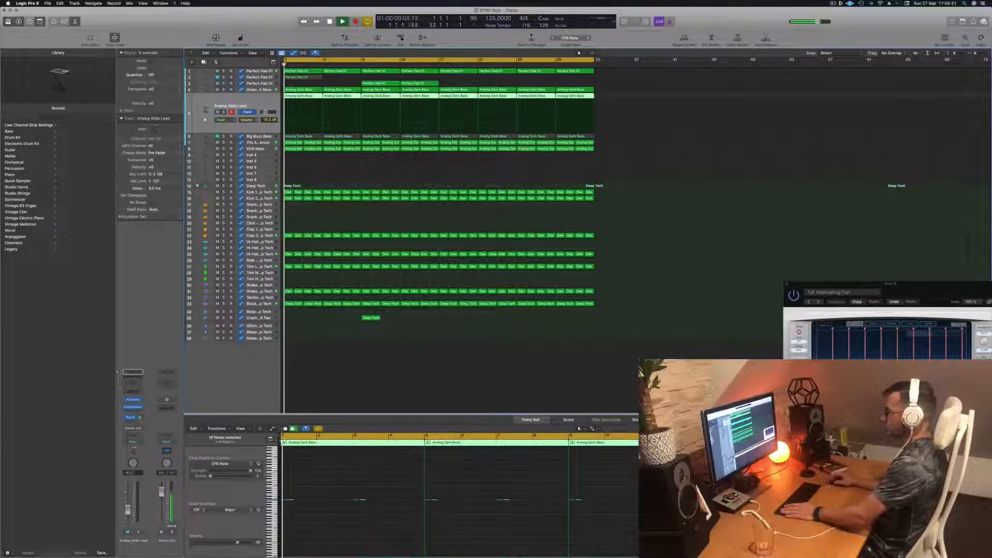
Delete the first note of the opening pair in the first Analog Glide Lead region
click(326, 522)
key(space)
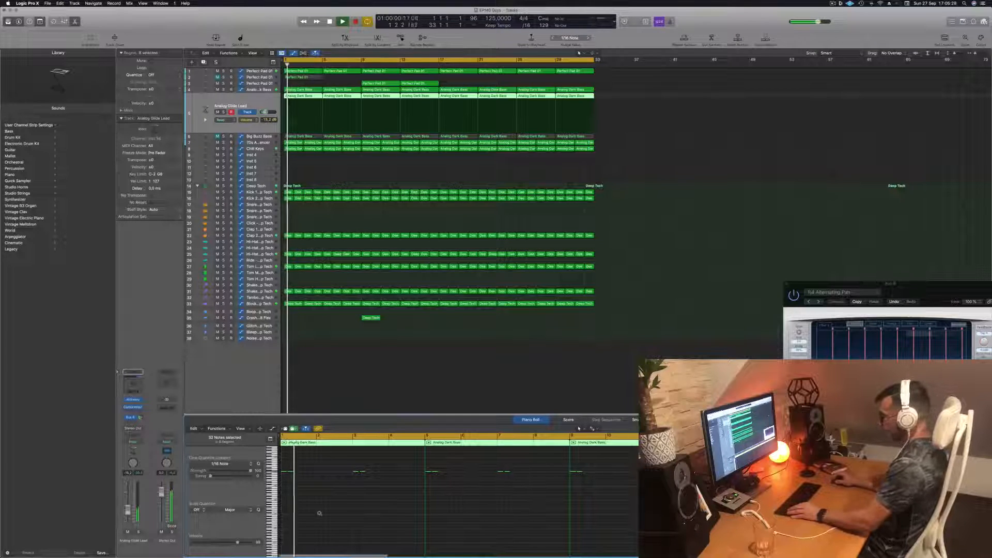
drag(319, 513, 340, 515)
click(317, 150)
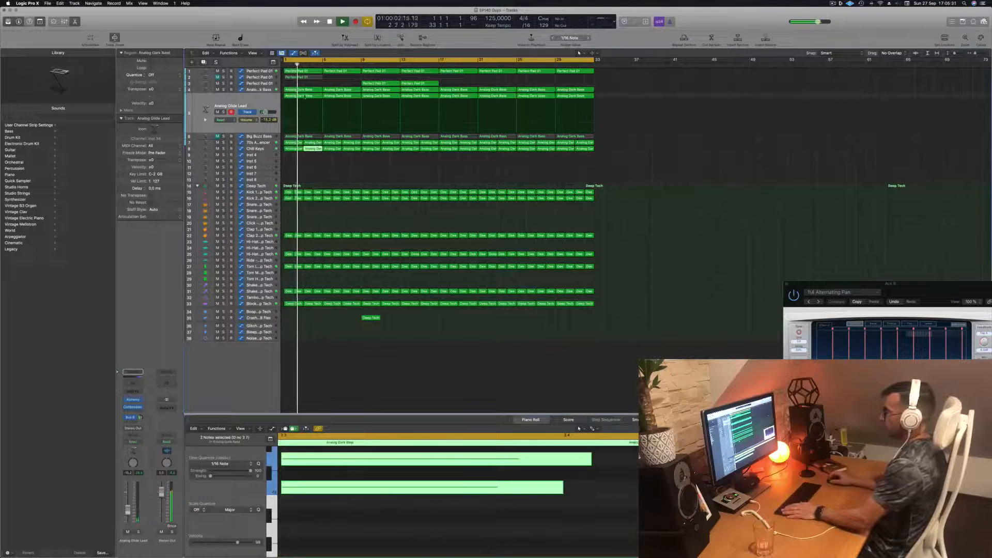
click(314, 120)
click(337, 503)
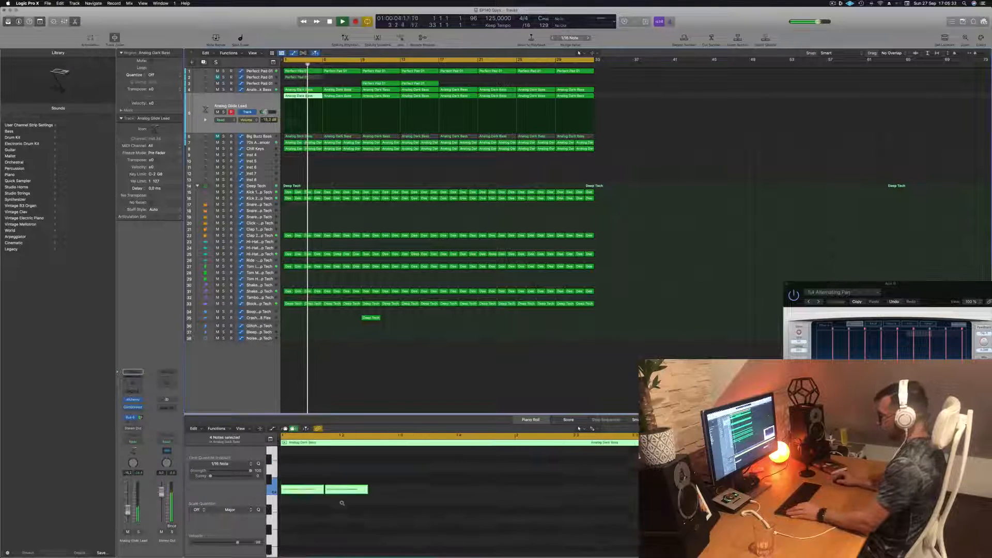
drag(311, 474, 309, 523)
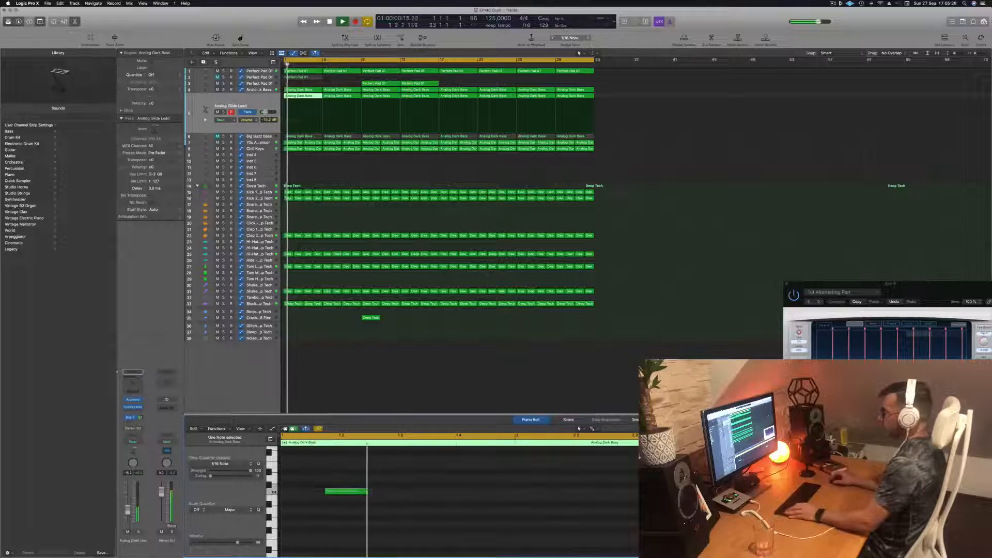
Replace the Analog Glide Lead regions from bar 5 onward with copies of the edited first region up to bar 33
drag(641, 97, 326, 105)
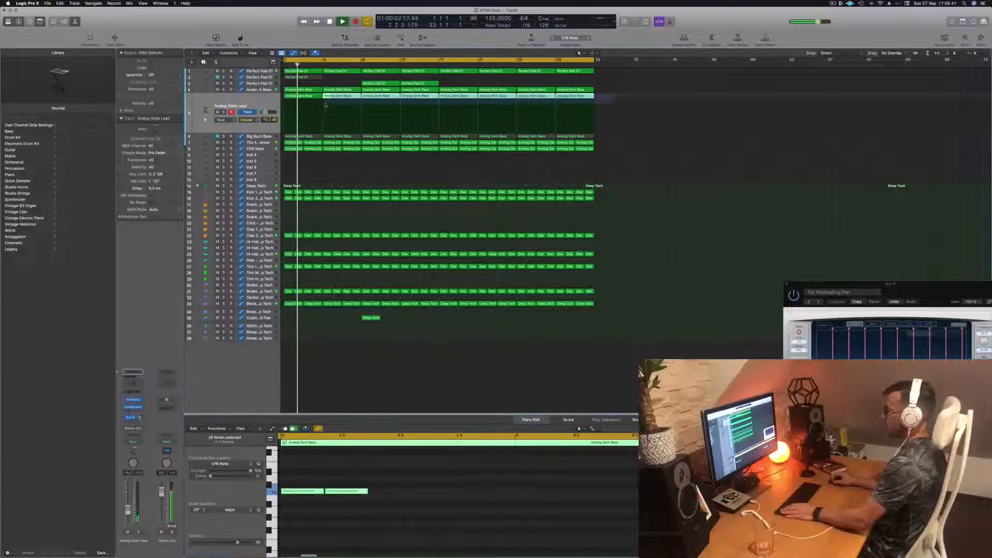
key(Delete)
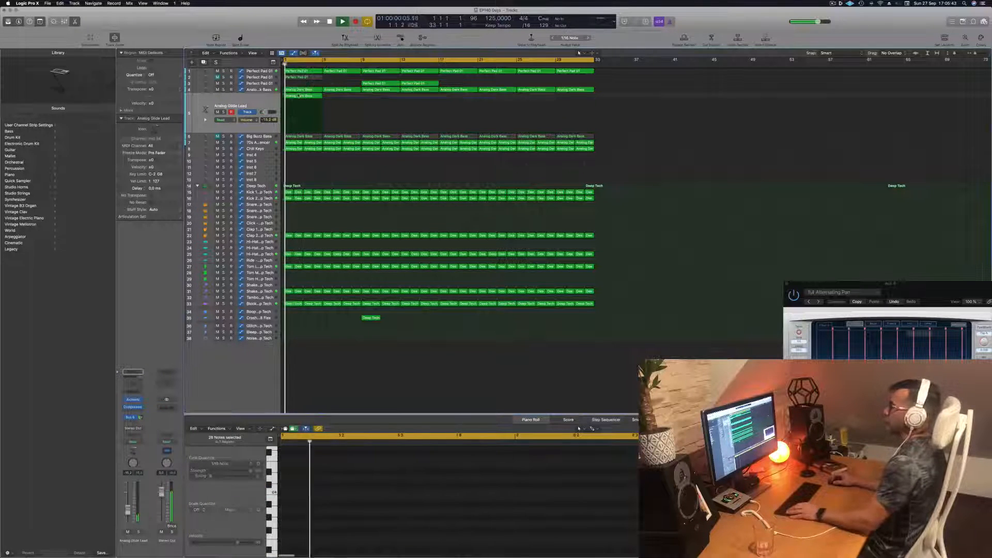
drag(298, 96, 381, 97)
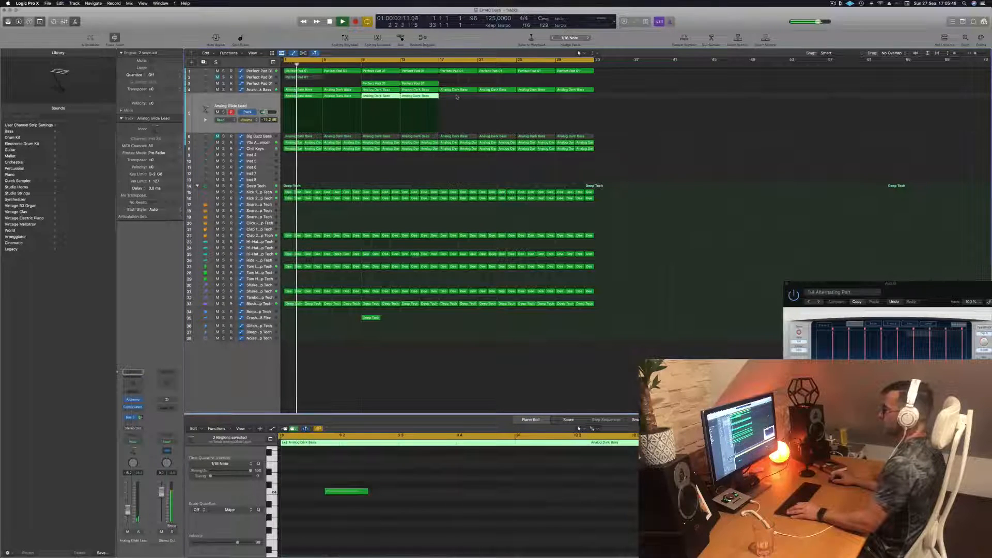
mouse_move(457, 97)
mouse_down()
mouse_move(293, 101)
mouse_move(457, 103)
mouse_up()
Select the notes of all Analog Glide Lead regions and audition the thinned-out part from the start
click(253, 102)
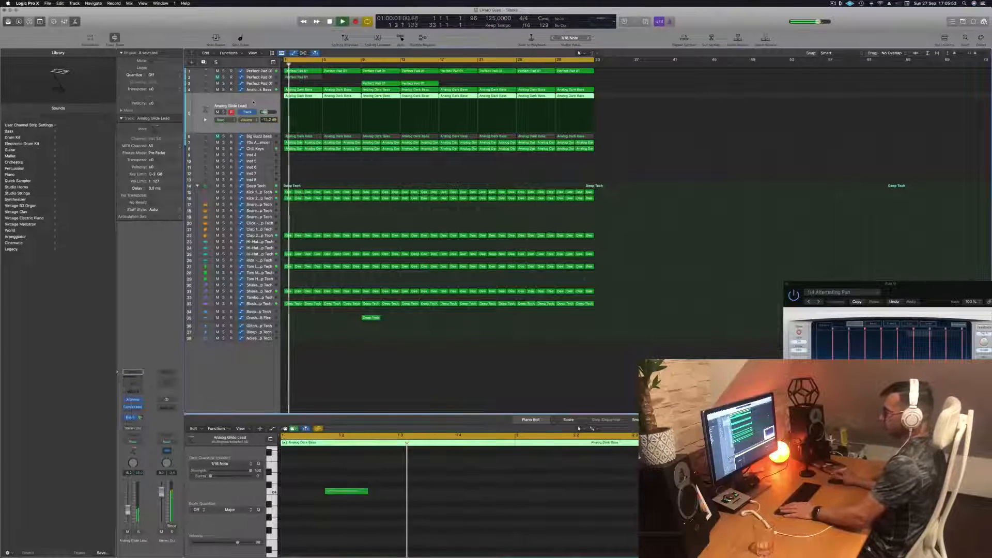
click(395, 516)
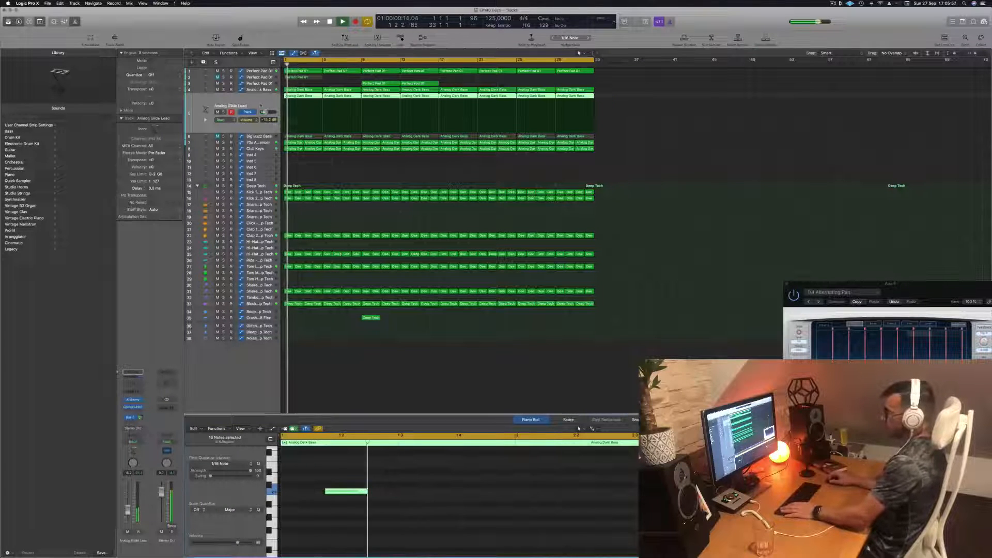
key(space)
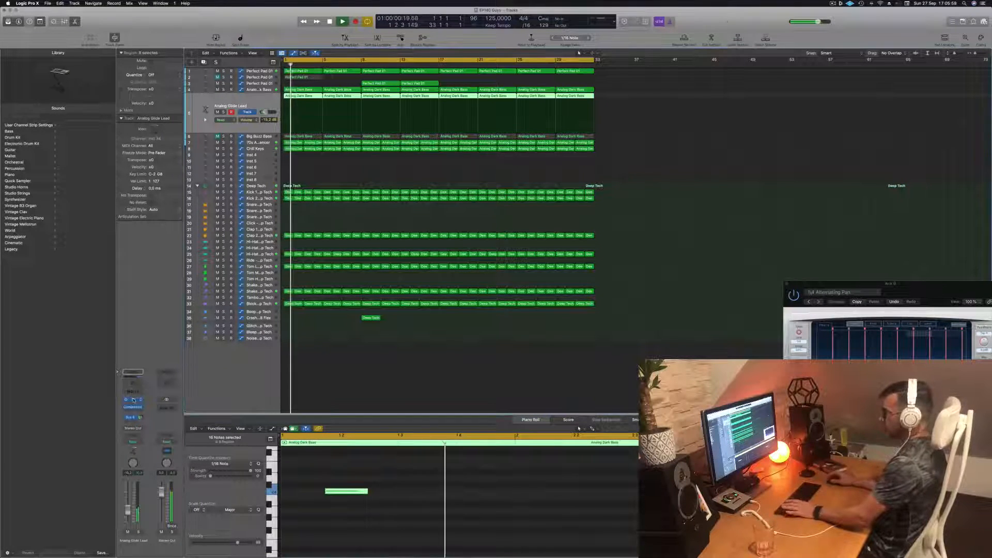
Open Alchemy on the Analog Glide Lead track and try the rhythm presets Chaotic Pattern Echoes, Chaotic Uprising and Chopped Up
click(134, 400)
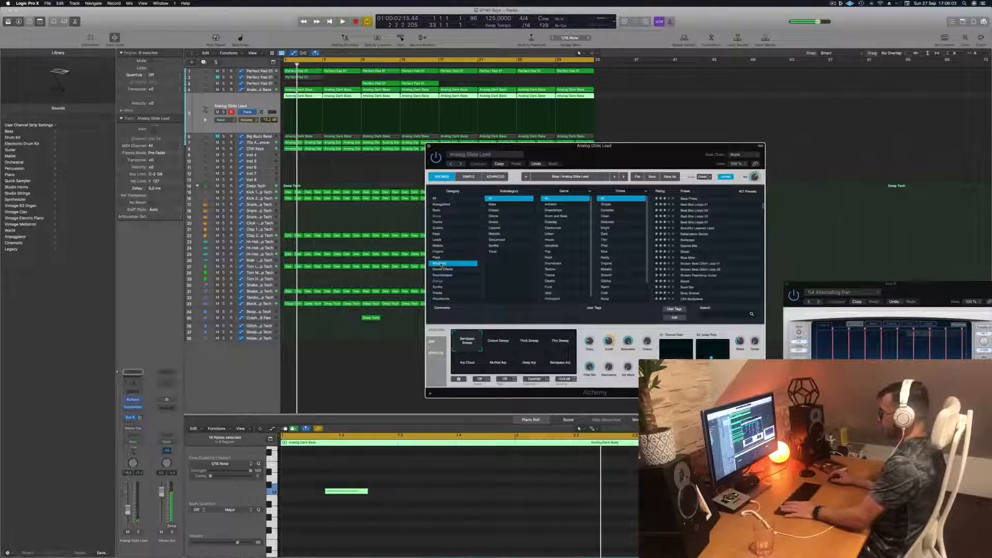
scroll(691, 242, down, 5)
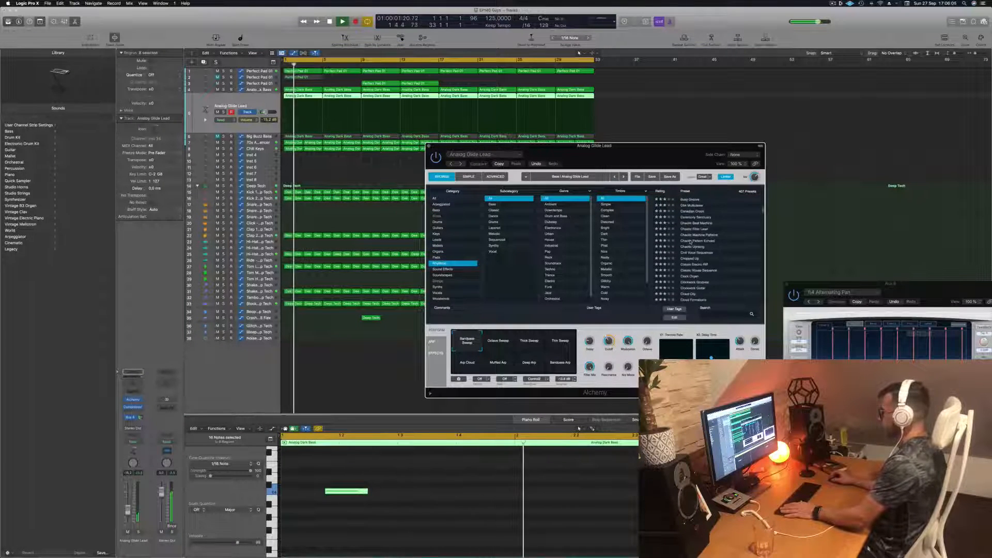
click(691, 241)
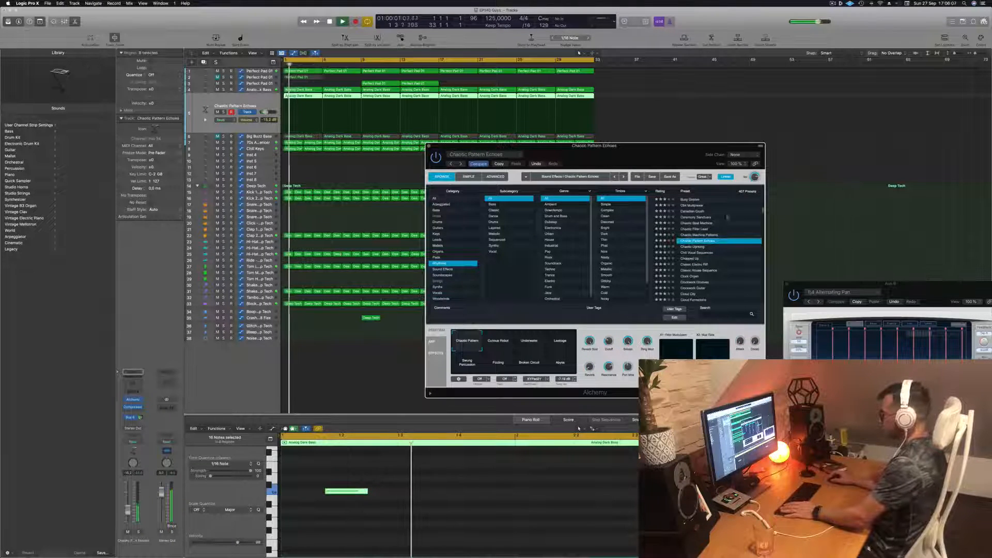
drag(642, 146, 568, 87)
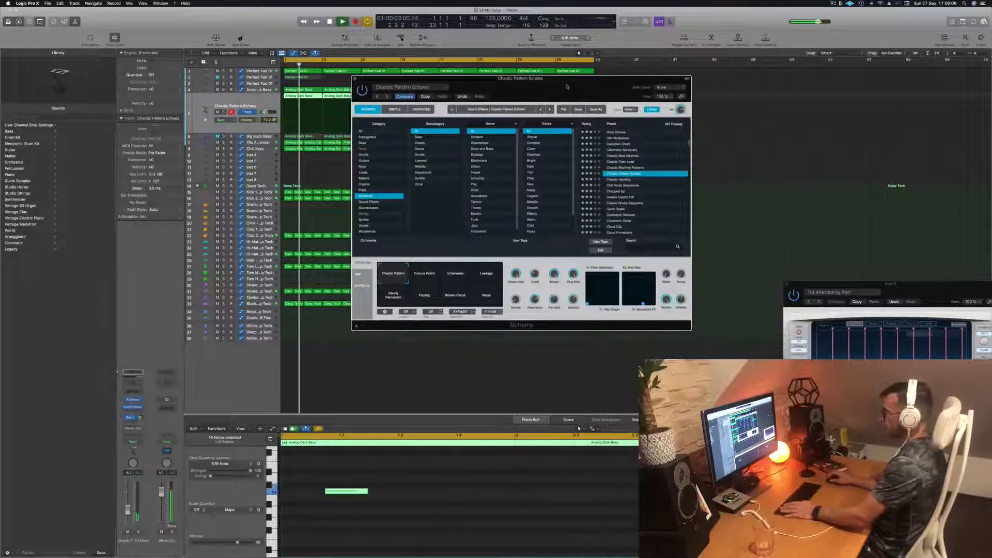
click(618, 180)
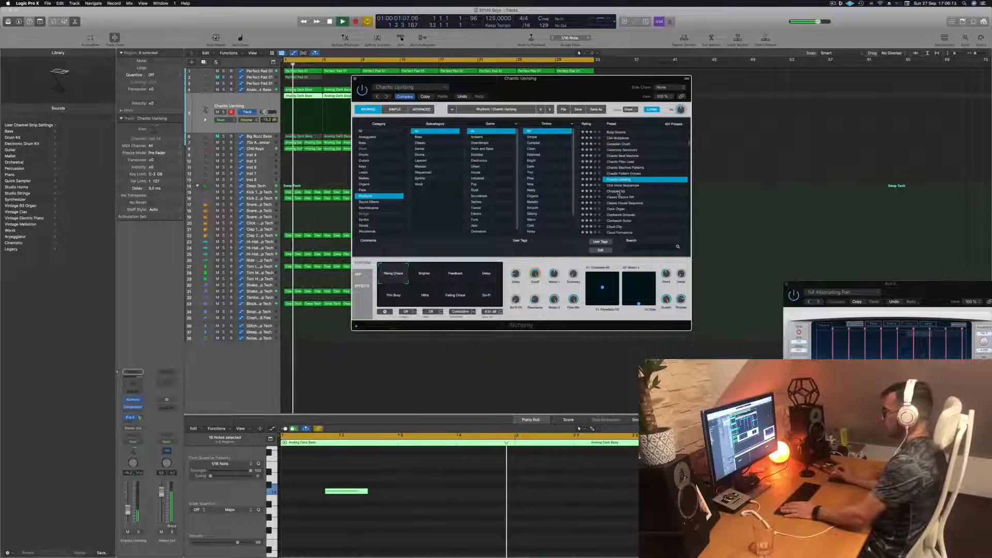
click(618, 191)
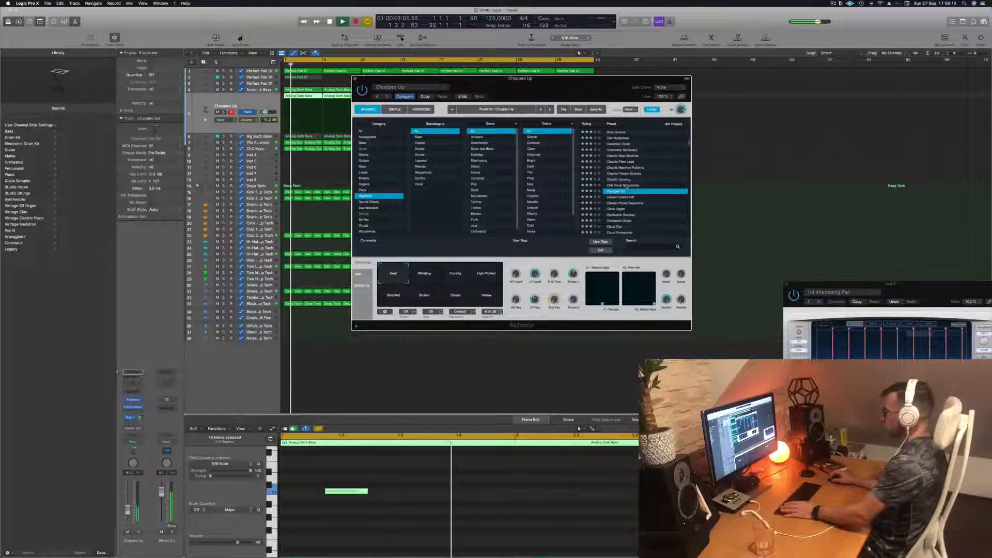
Audition the Alchemy rhythm presets Chill Vocal Sequences, Clock Organ, Clockwork Guitar, Cloud City and Cloud Formations on the lead part
click(626, 186)
scroll(628, 192, down, 2)
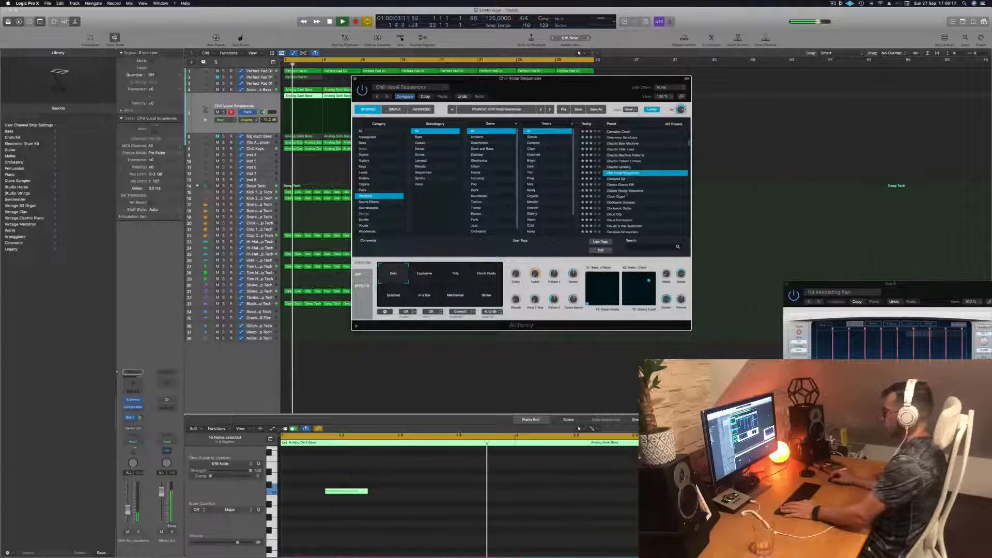
click(621, 195)
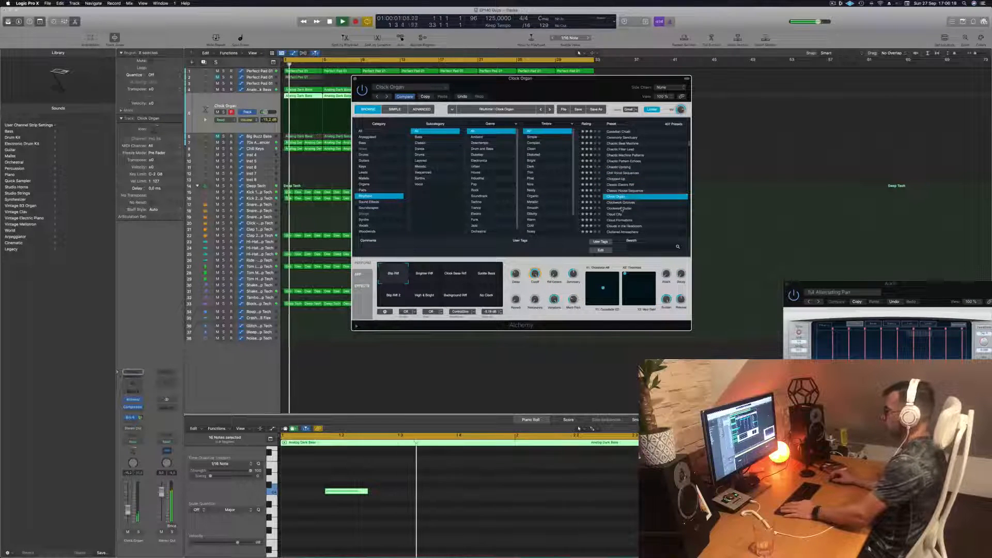
click(621, 208)
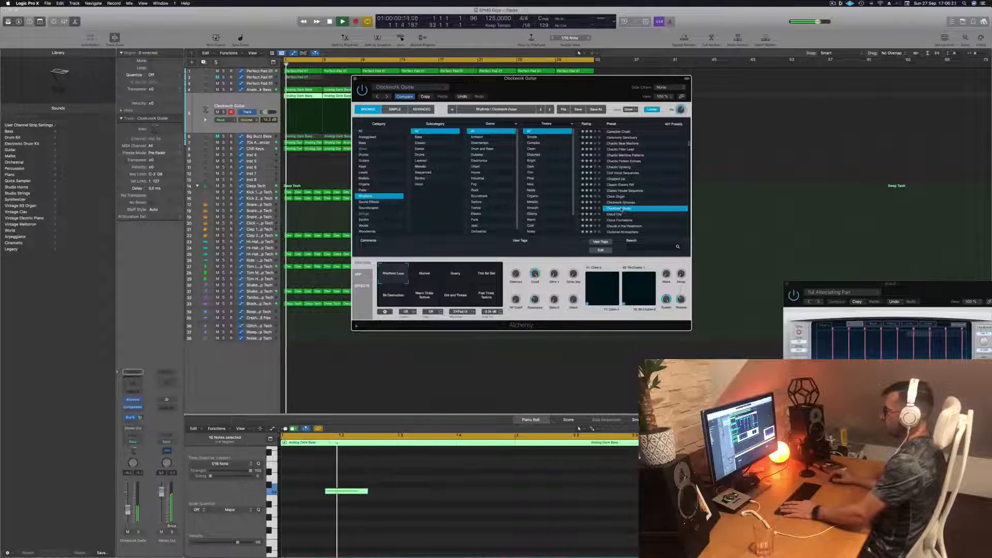
click(620, 214)
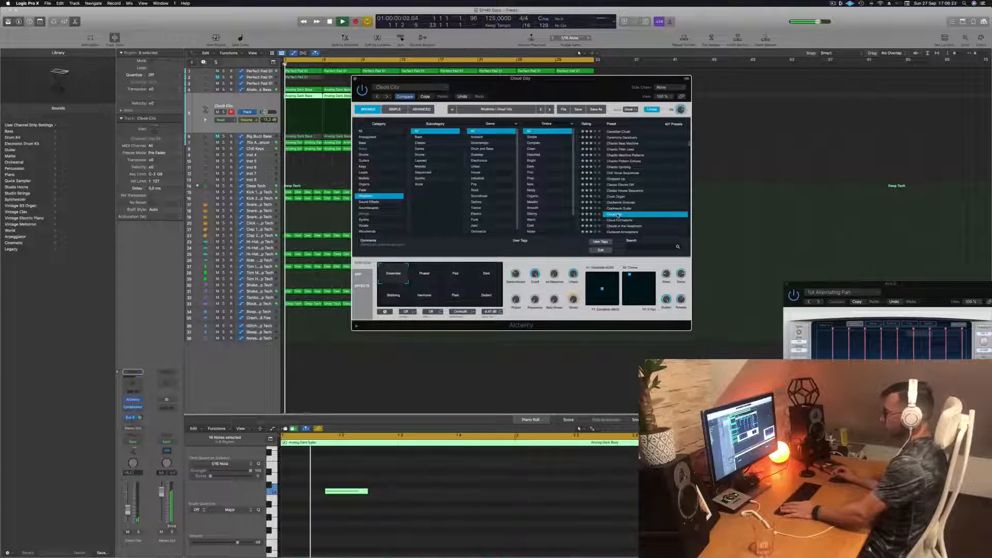
click(619, 220)
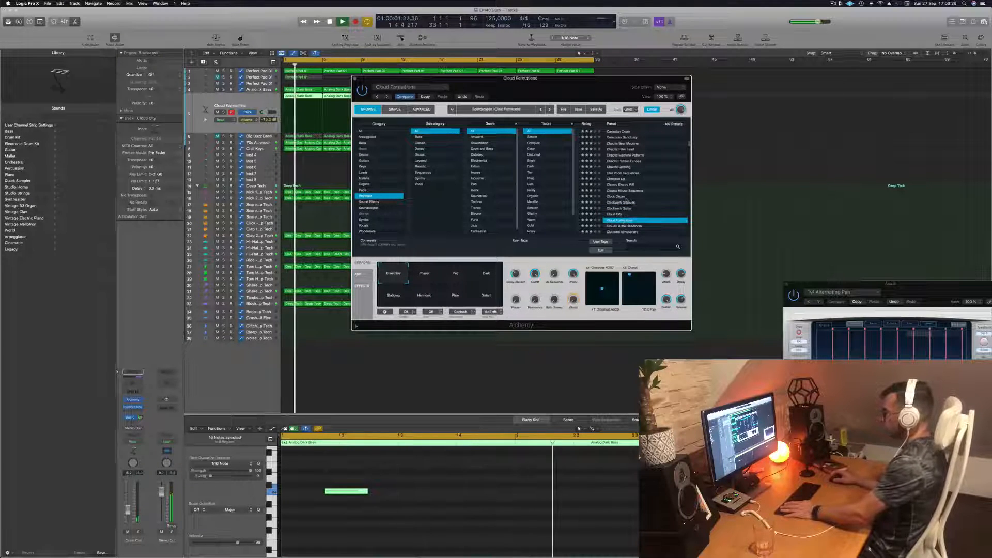
Audition the presets Crimson Cloudscape, Crunchy Synth Patterns and Crystal Pulse on the lead part
scroll(622, 205, down, 3)
scroll(622, 204, down, 3)
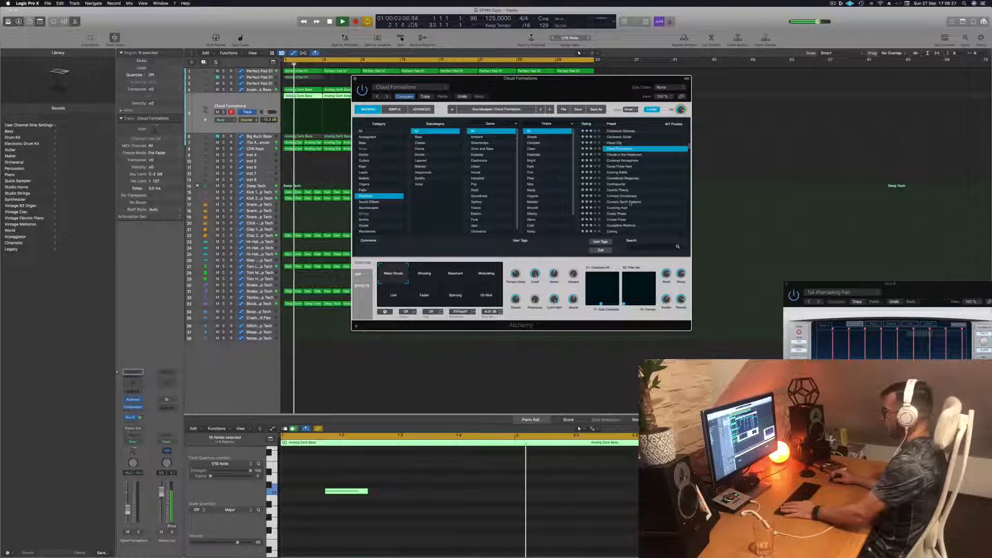
click(620, 197)
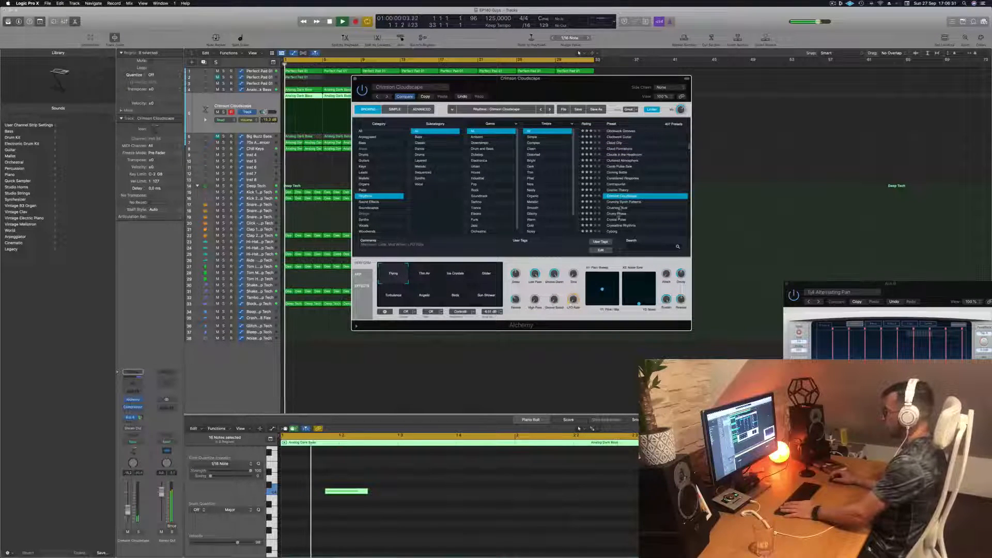
click(622, 202)
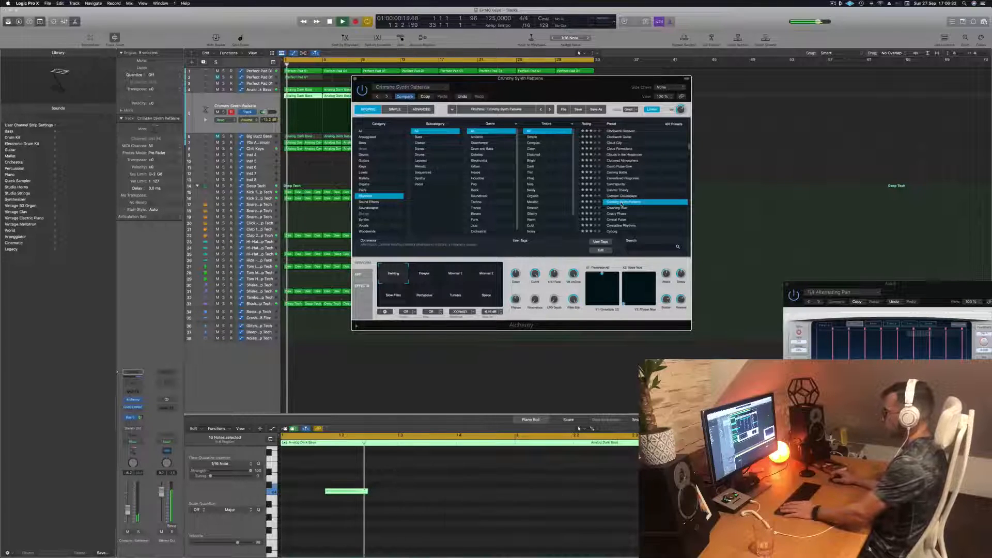
scroll(631, 204, down, 5)
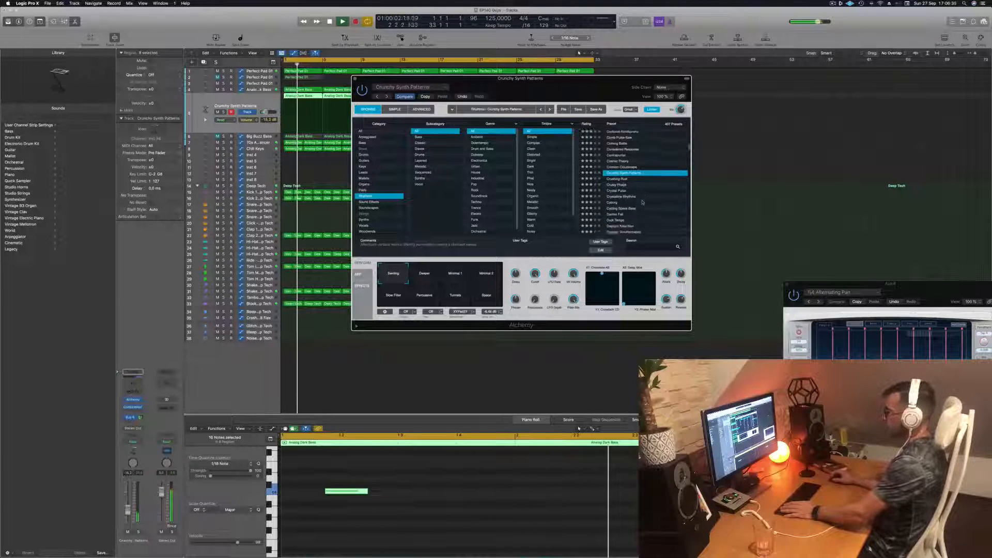
scroll(643, 186, down, 1)
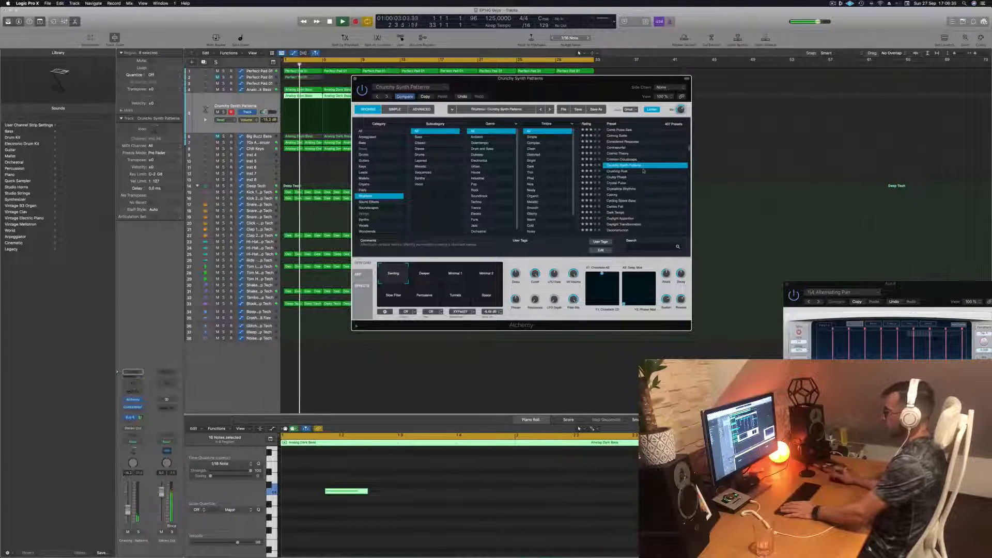
click(619, 184)
key(space)
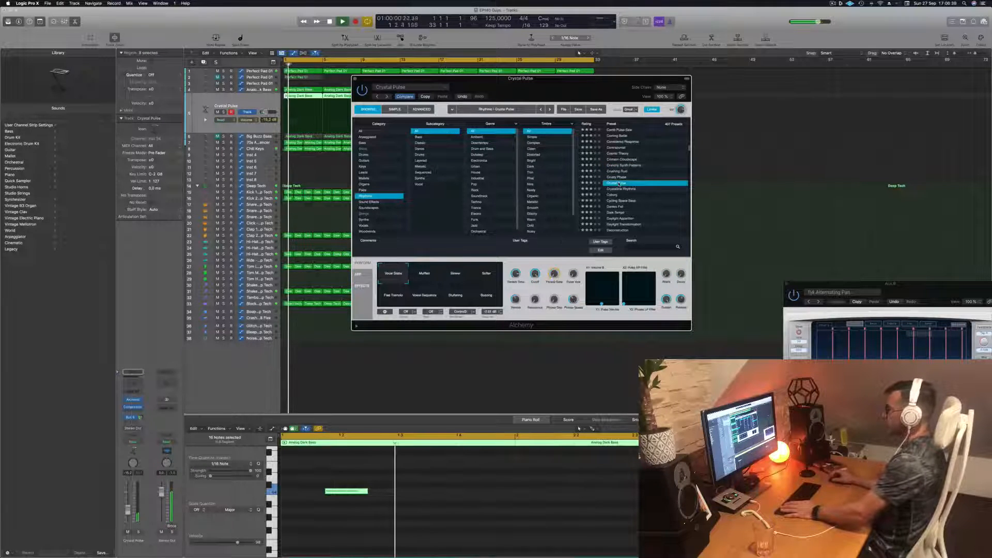
Audition the presets Cyborg, Dark Tempo and Daylight Apparition on the lead part
scroll(617, 180, down, 3)
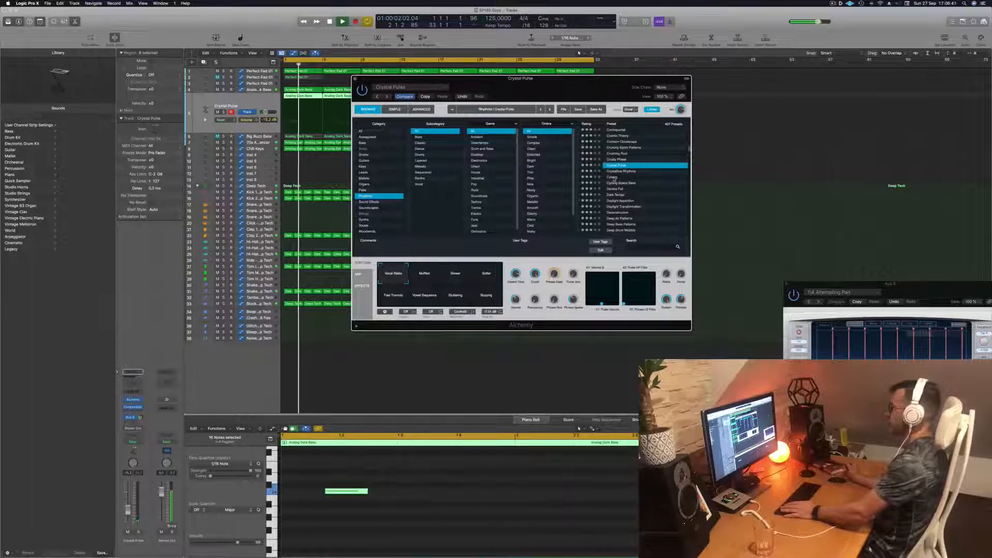
click(614, 177)
key(space)
key(space)
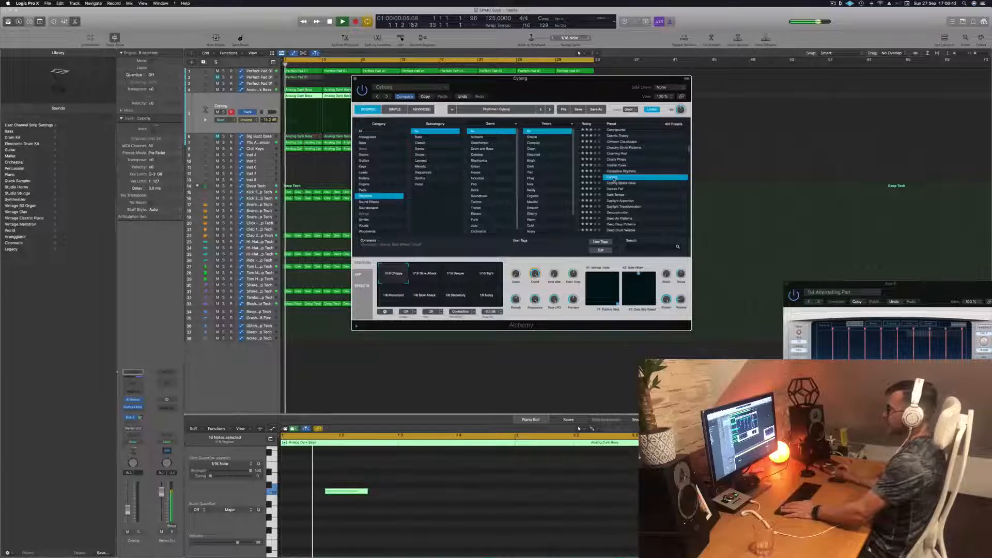
scroll(616, 179, down, 2)
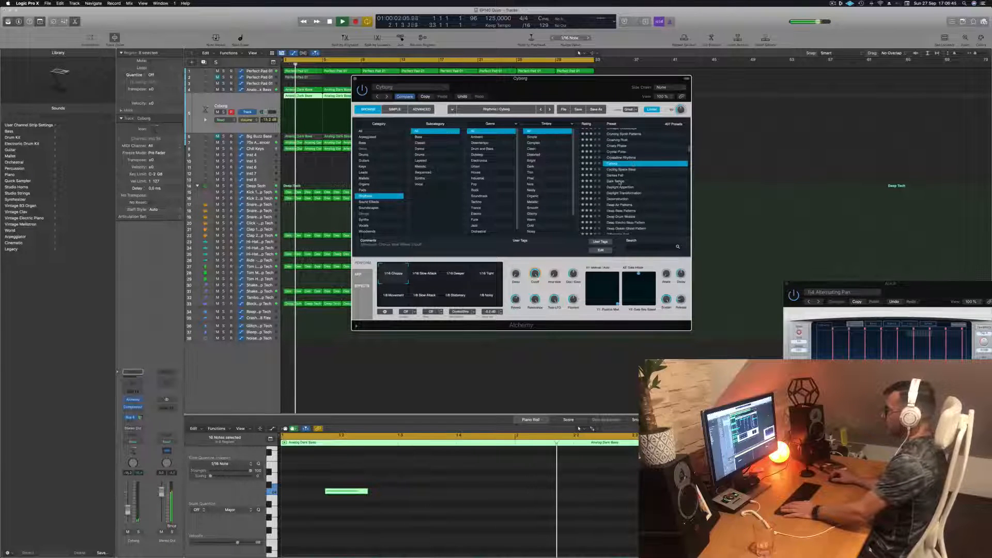
click(617, 182)
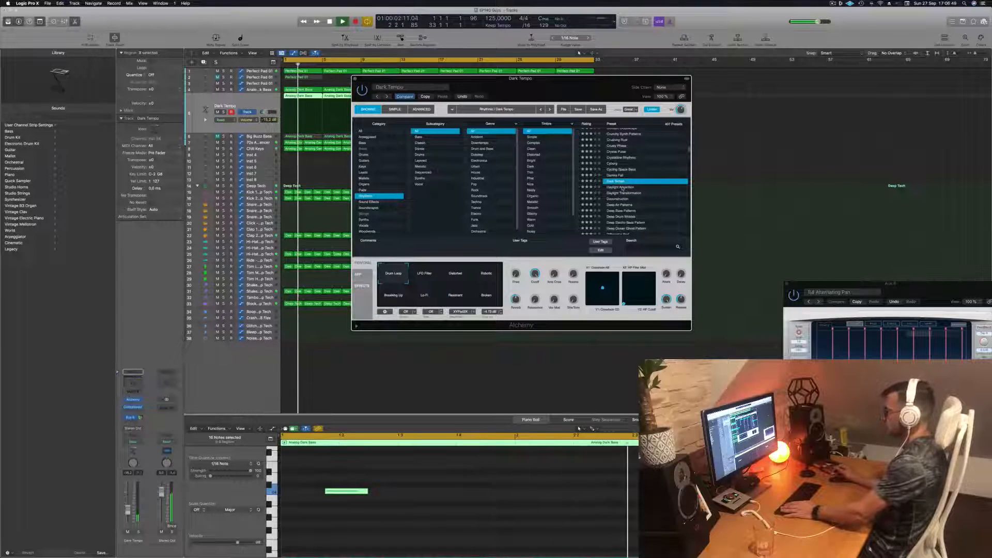
click(623, 187)
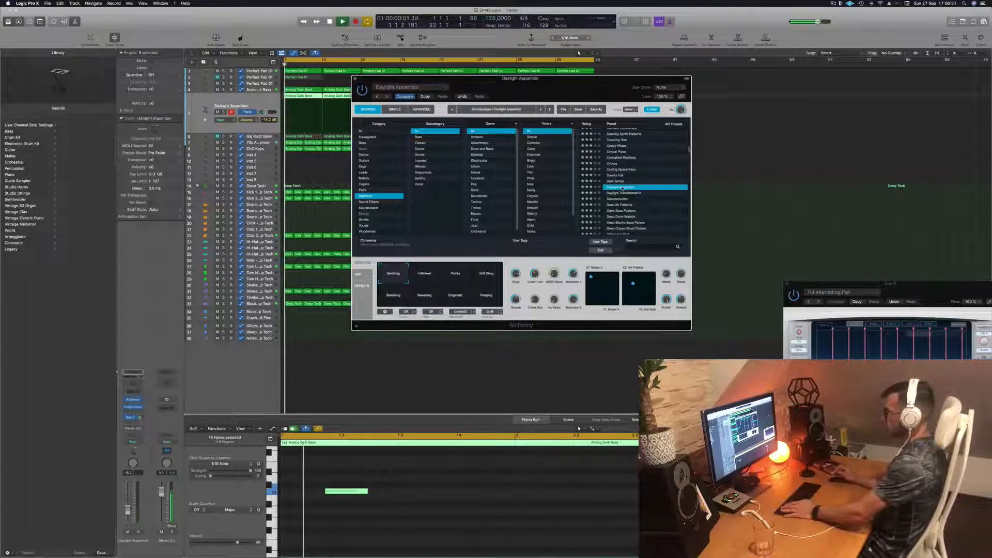
Load the Deconstruction preset and audition its performance snapshots, including Faster, Broken, Delay, Grainy Chaos and Crushed
click(622, 200)
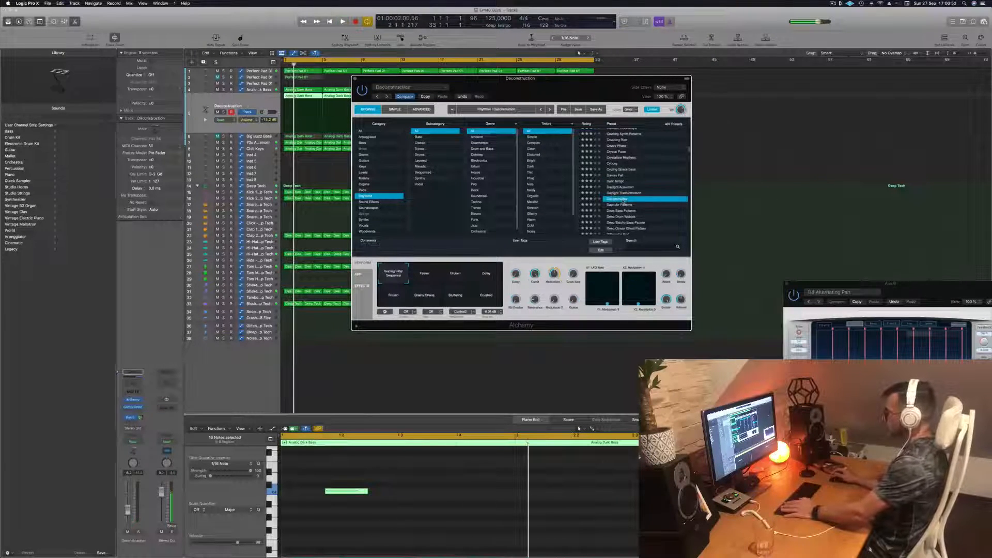
scroll(640, 179, down, 3)
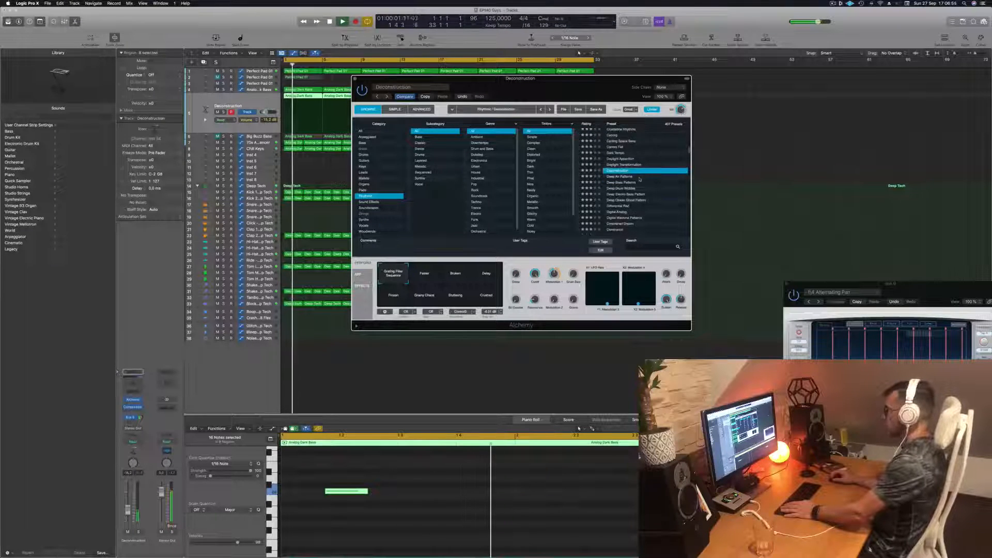
click(433, 274)
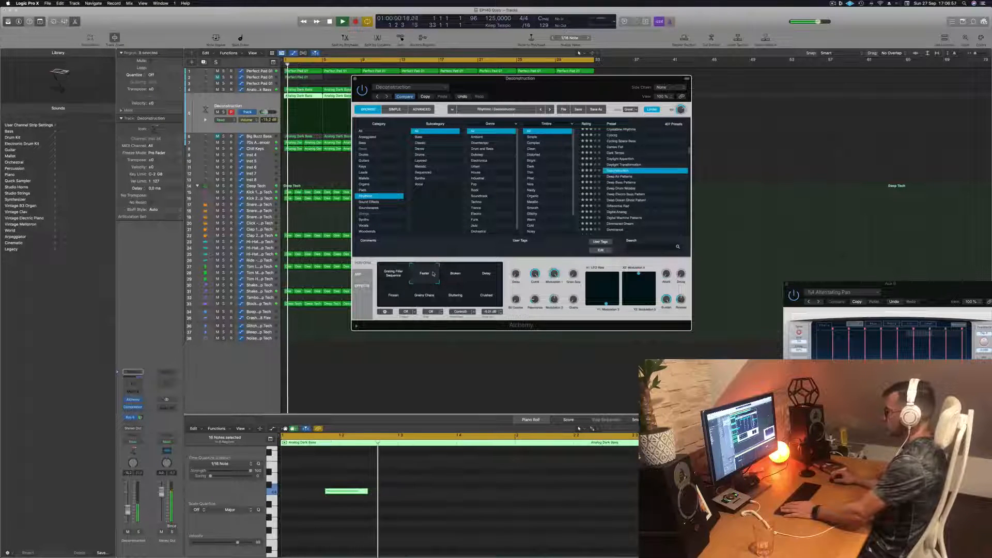
click(455, 274)
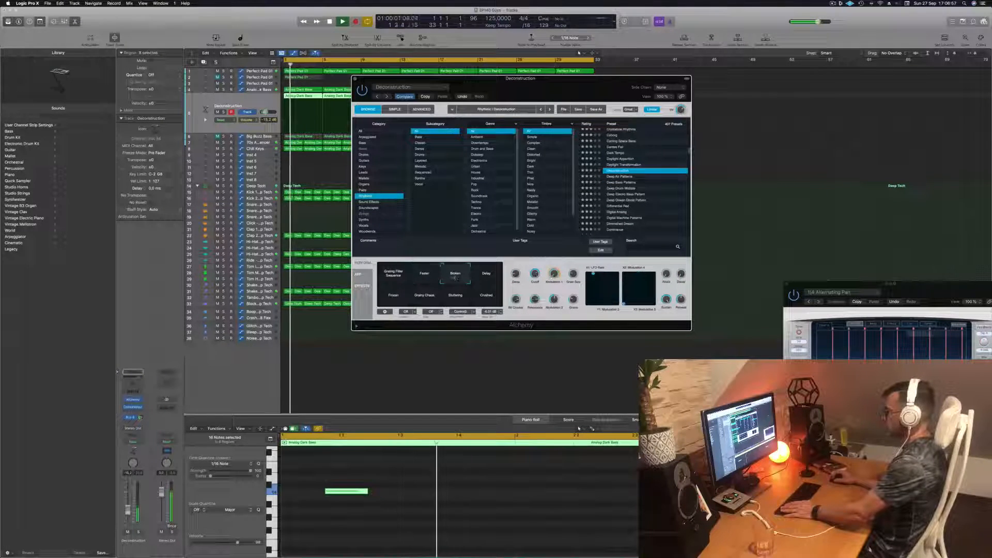
click(490, 276)
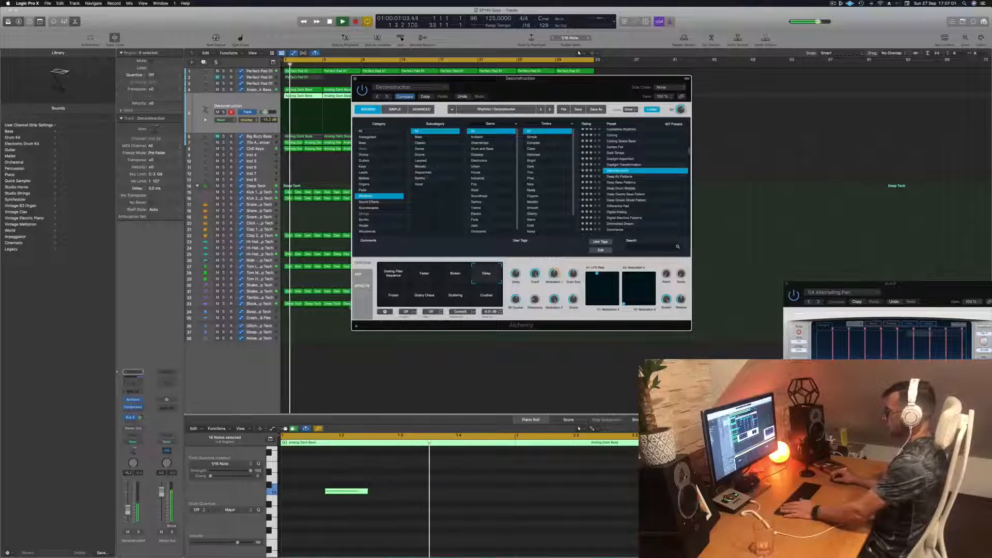
click(389, 298)
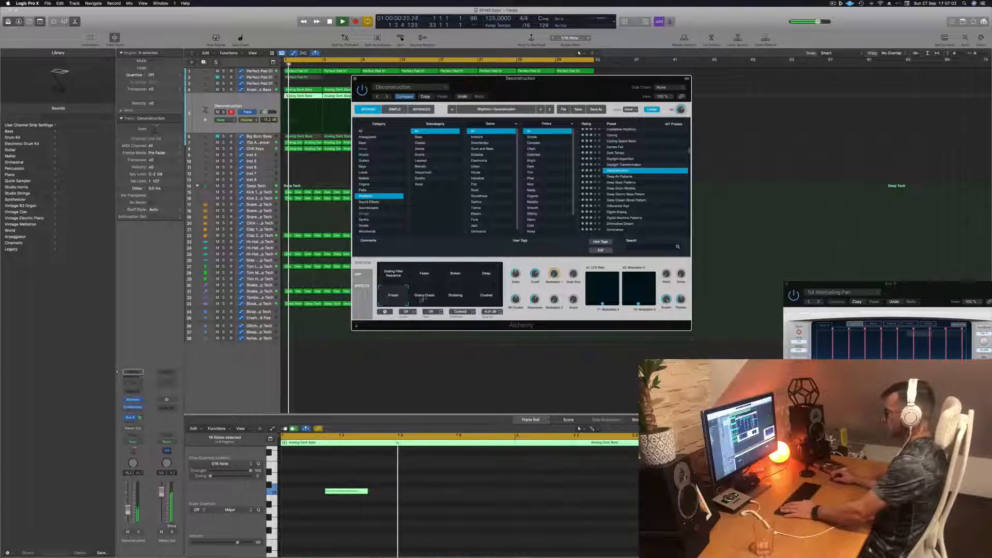
click(425, 297)
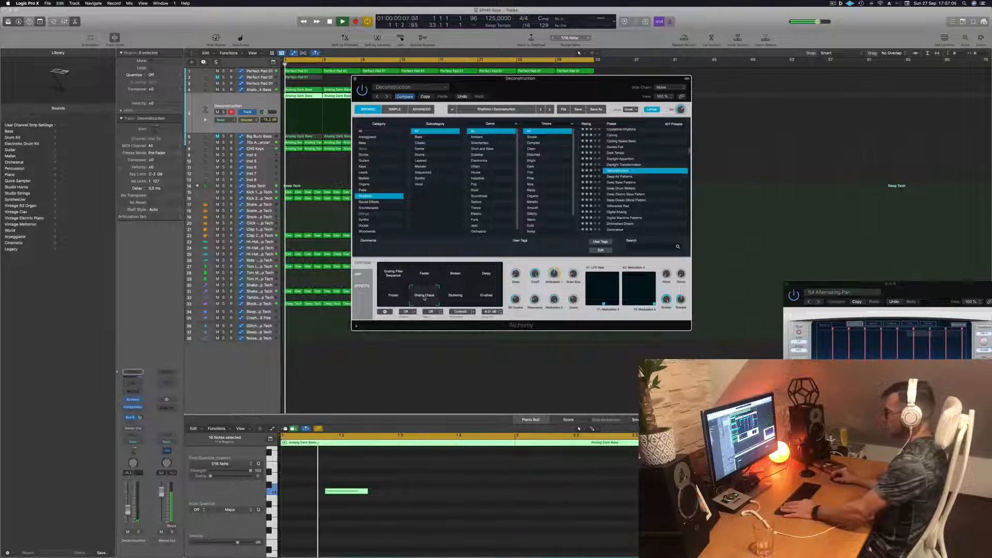
click(457, 298)
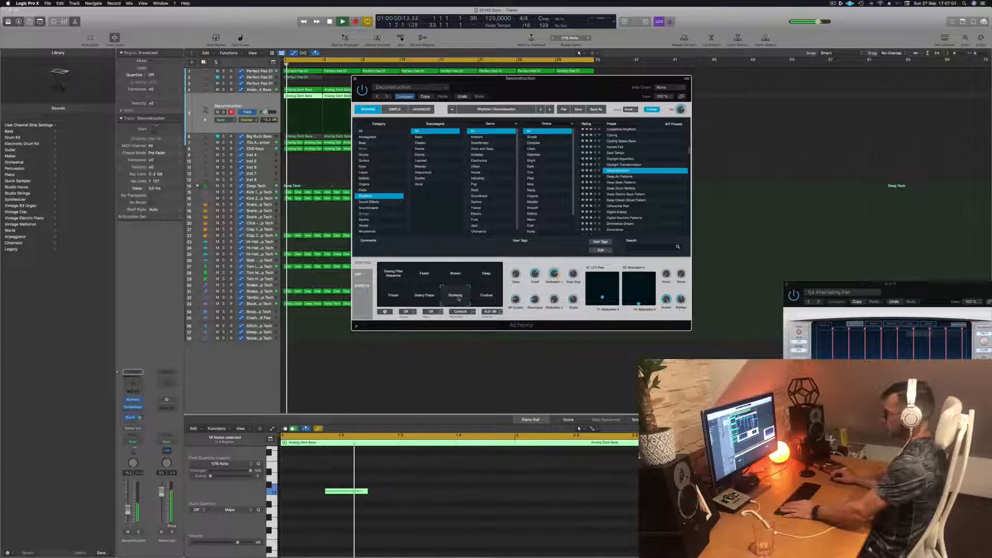
click(494, 298)
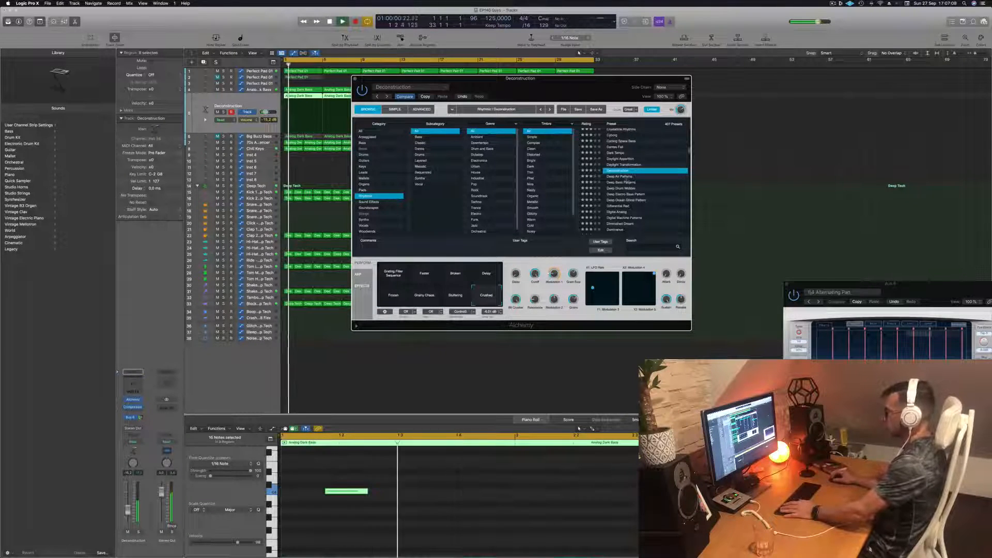
Load Deep Air Patterns and audition its performance snapshots, including Warm, Water Pad and Shimmering Pad, returning to Sheets of Rain
click(626, 177)
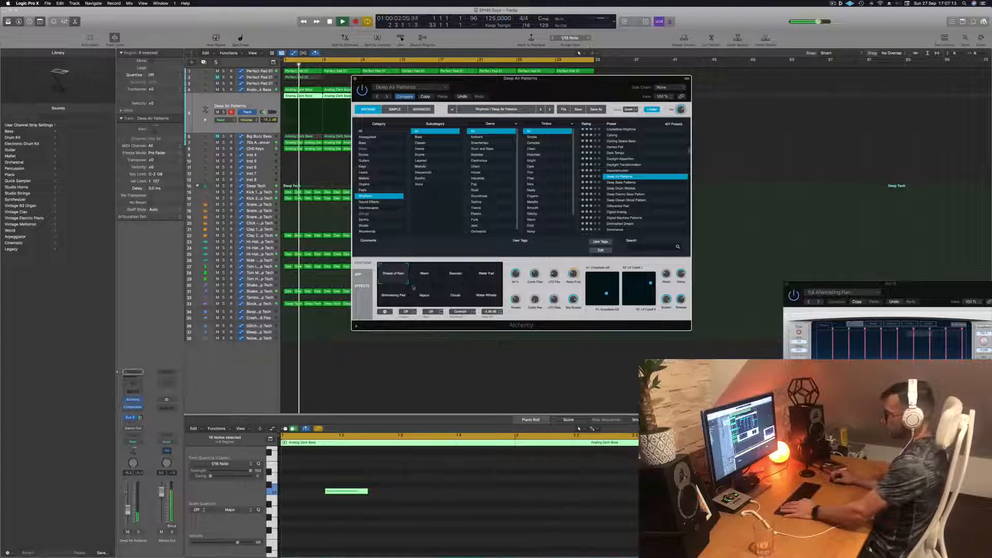
click(427, 277)
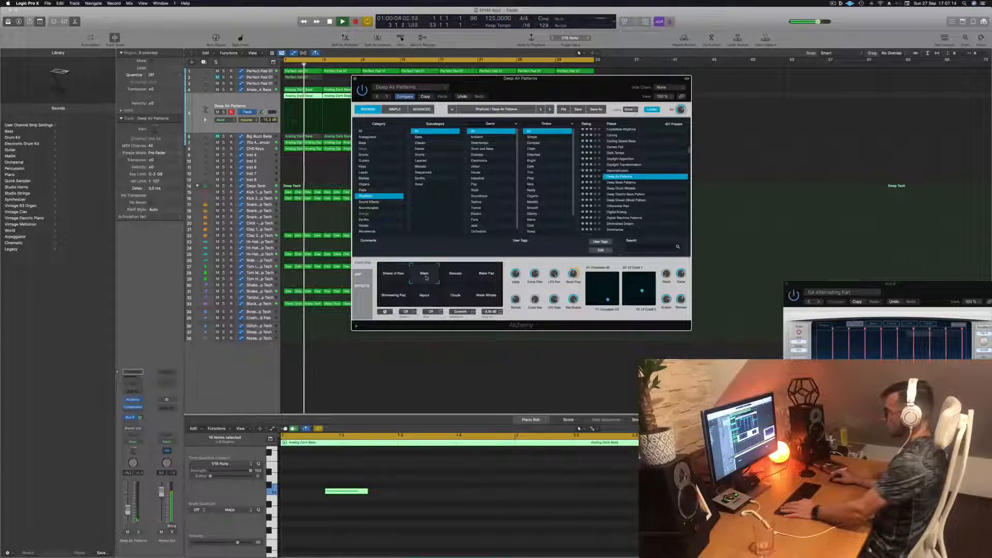
click(461, 275)
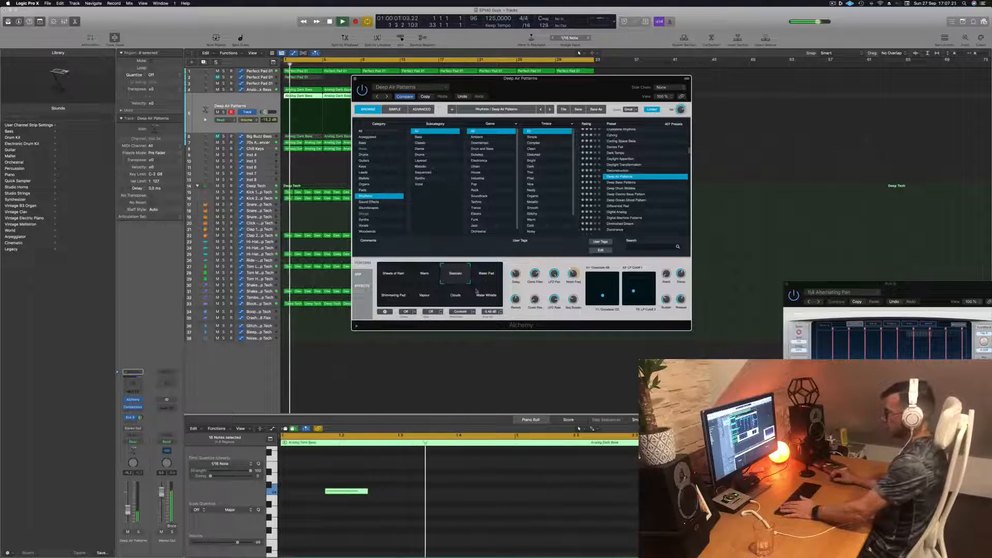
click(485, 277)
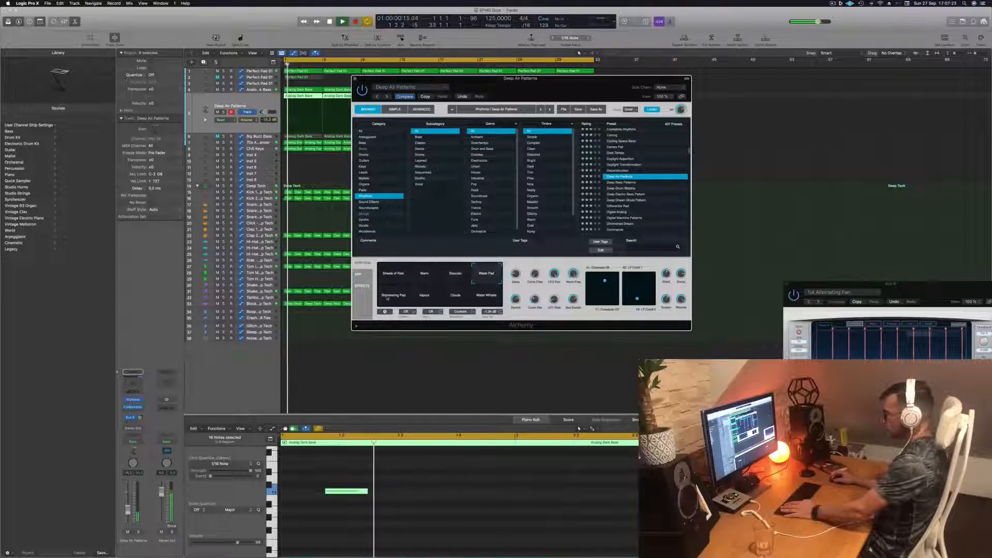
click(387, 298)
click(426, 301)
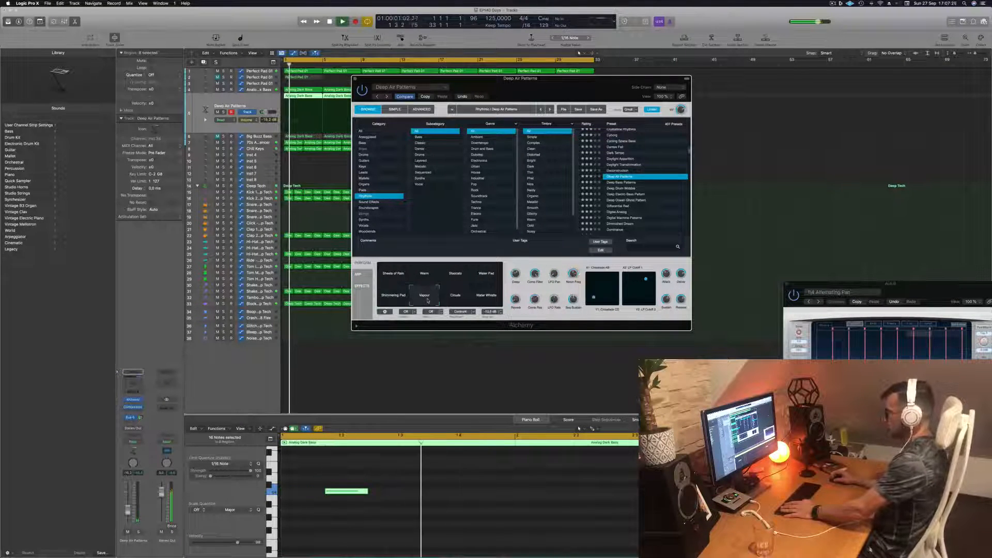
click(480, 298)
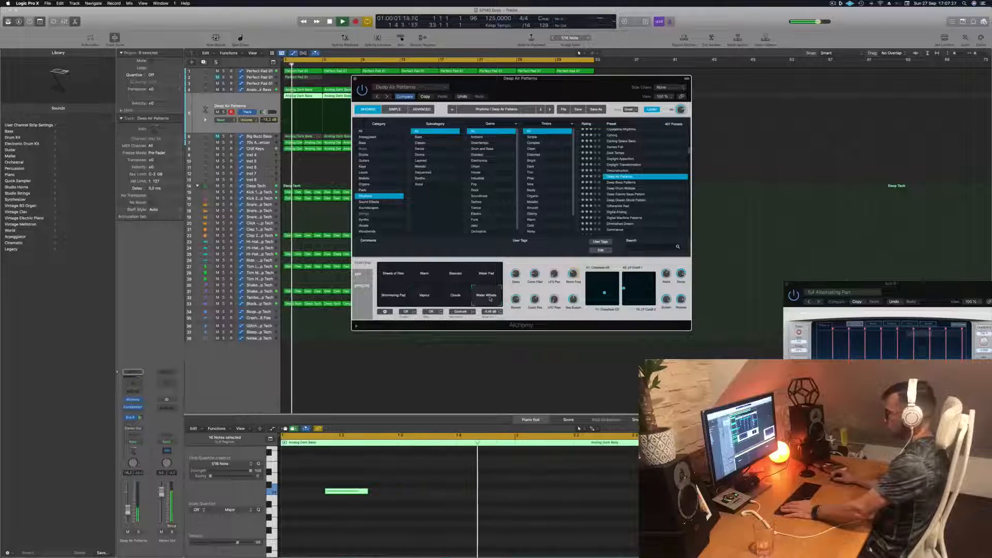
click(393, 273)
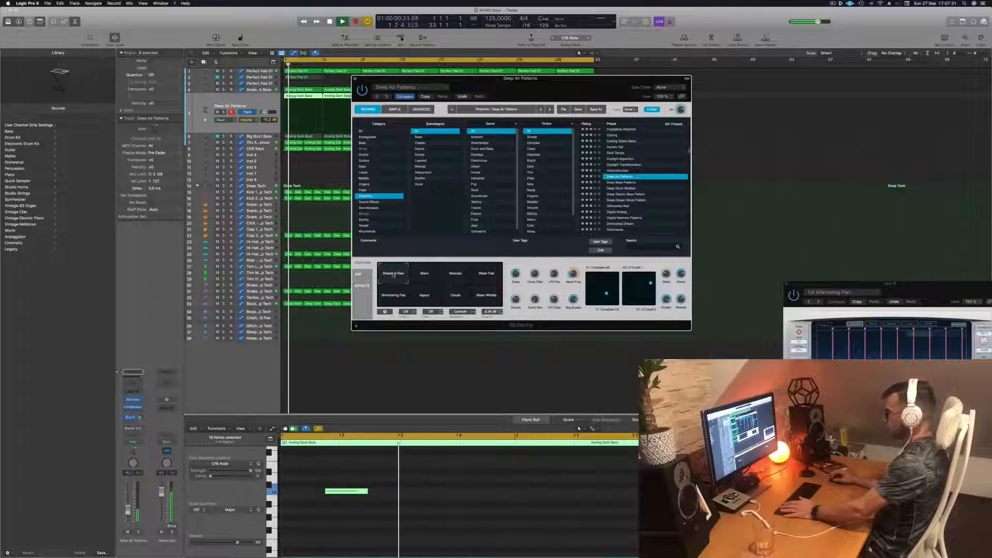
Audition the presets Deep Bass Patterns, Deep Drum Wobble and Dominance on the lead part
click(624, 182)
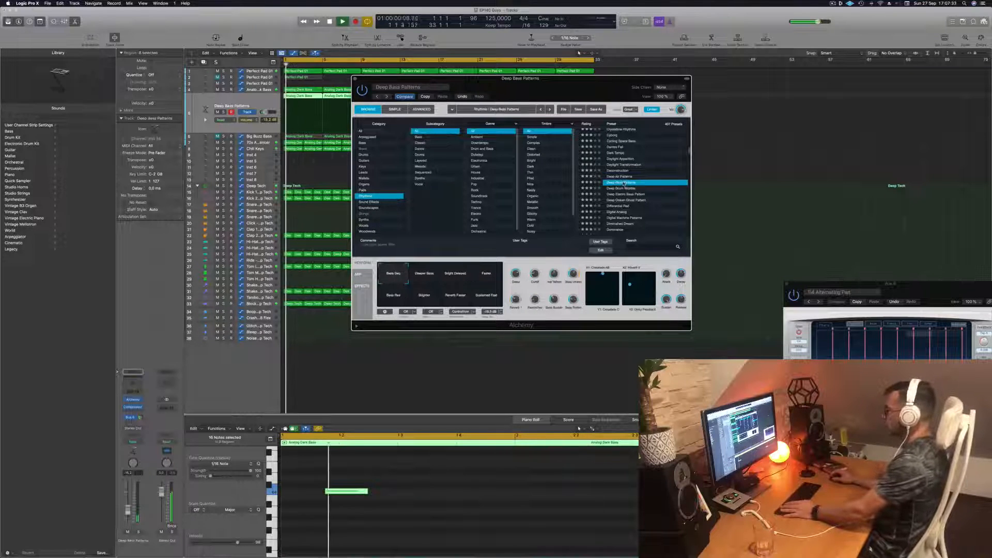
click(625, 188)
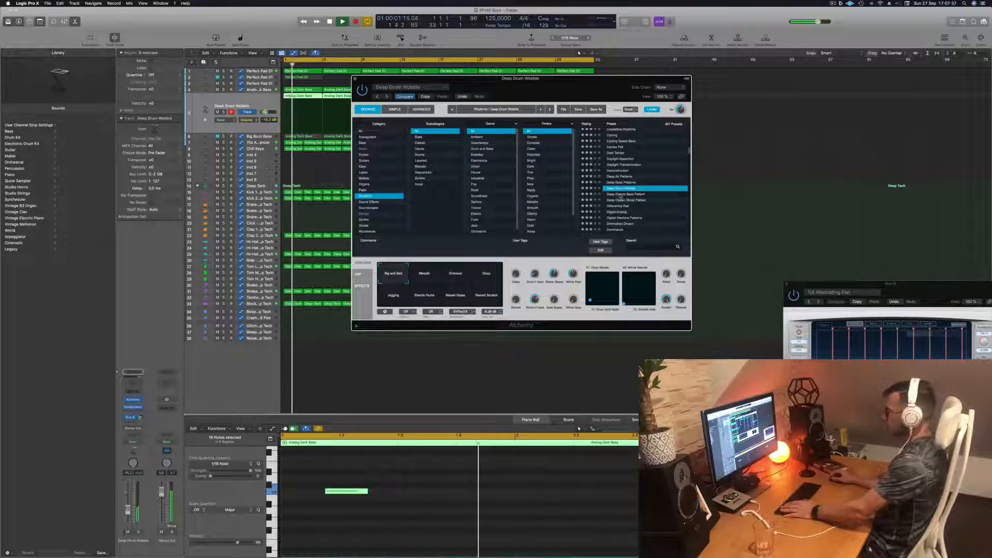
scroll(622, 197, down, 3)
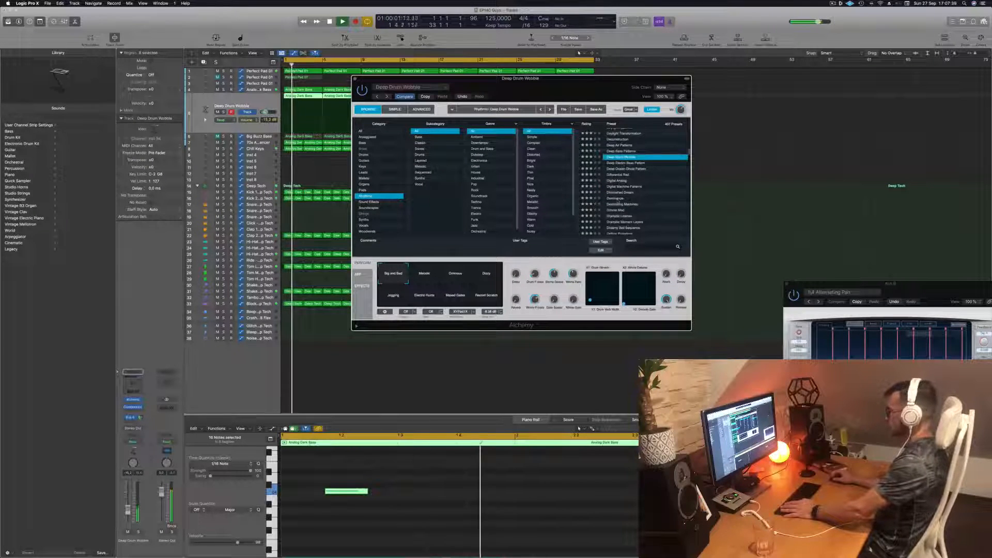
click(617, 199)
scroll(619, 195, down, 3)
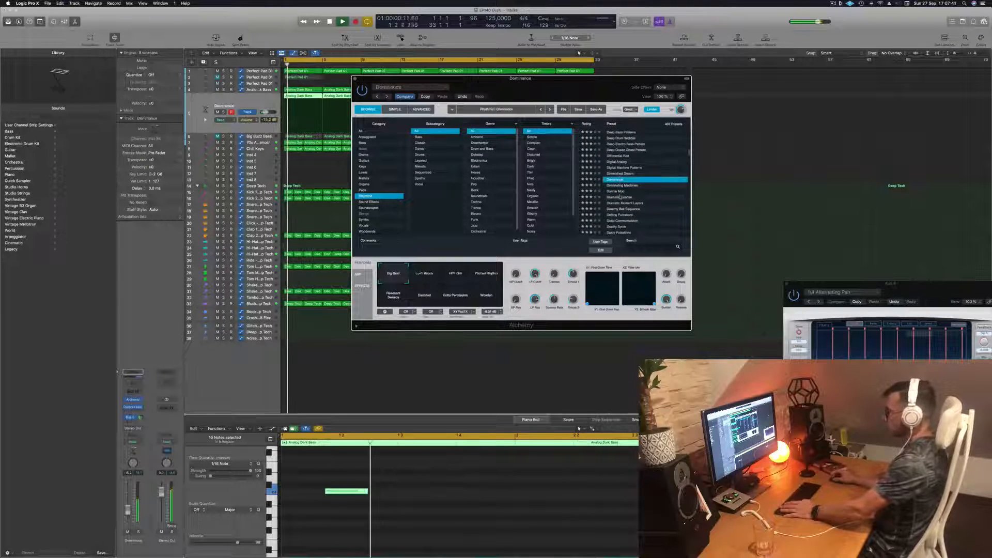
Audition the presets Donnie Mod and Dramatic License on the lead part
click(618, 184)
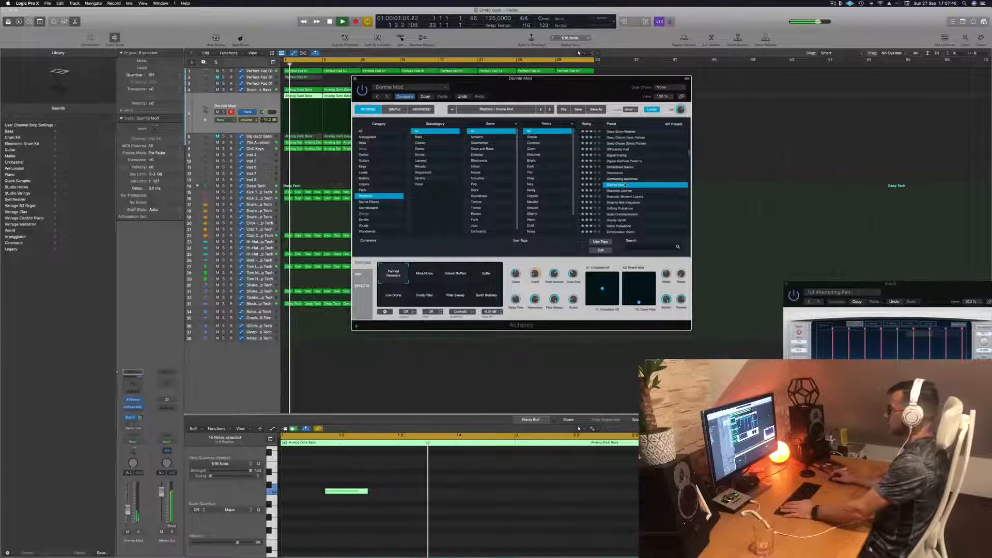
scroll(623, 183, down, 3)
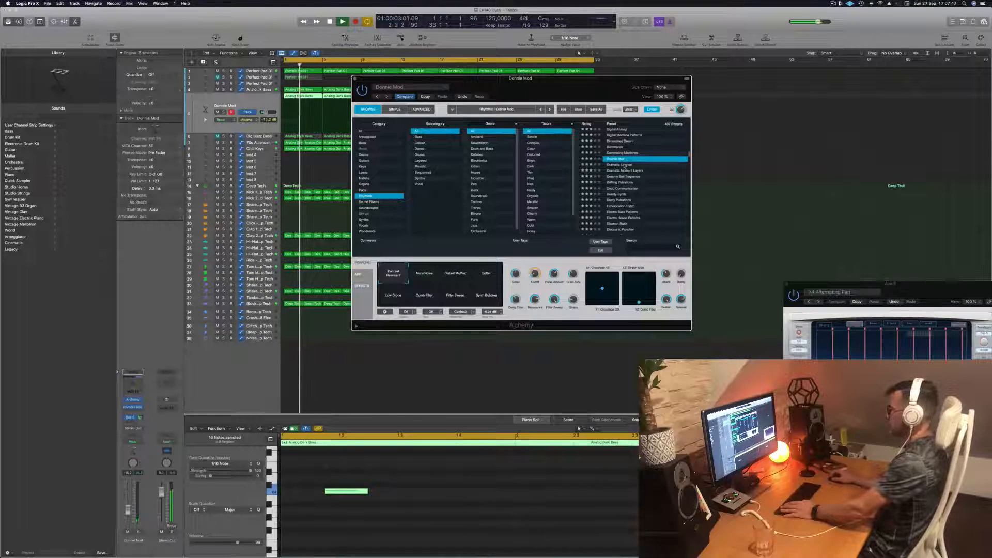
click(623, 165)
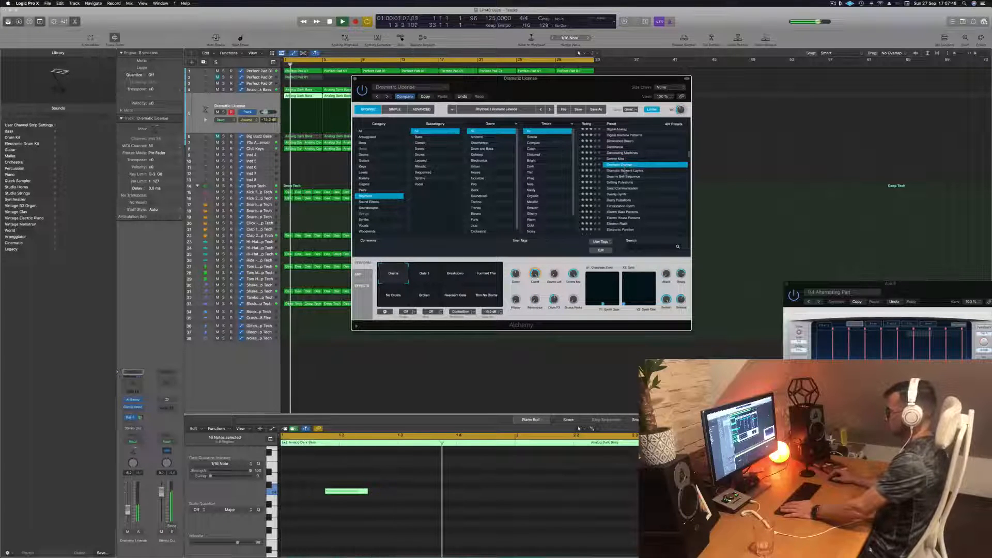
scroll(625, 170, down, 1)
Load the Duality Synth preset and audition its snapshots Combed Sequence, Comb Spikes and Radioactive Ringing
click(616, 188)
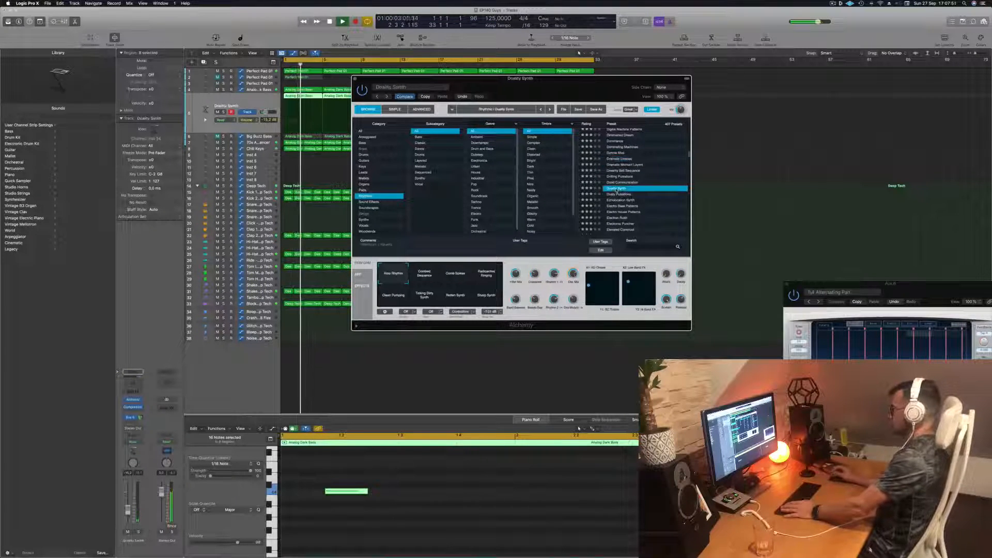
key(space)
scroll(617, 190, down, 2)
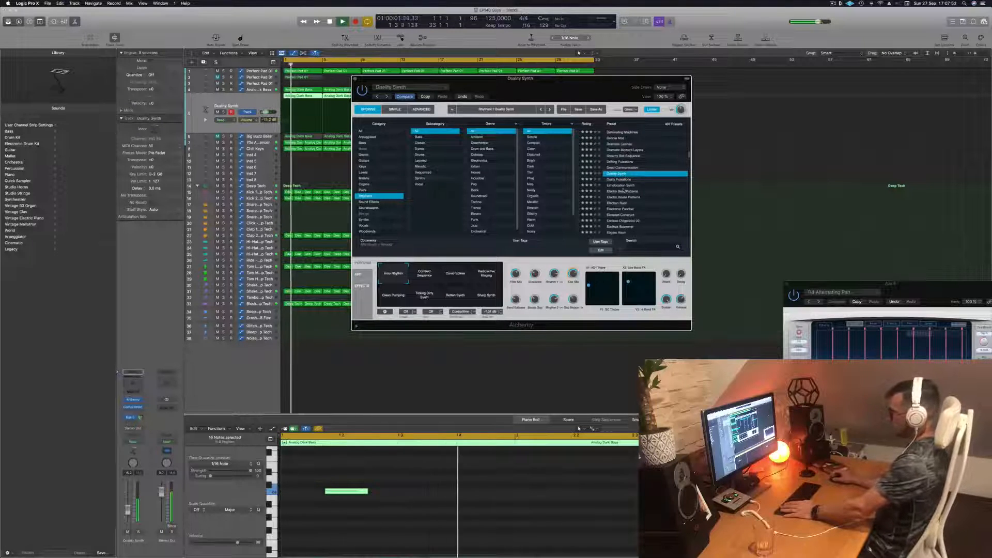
click(424, 275)
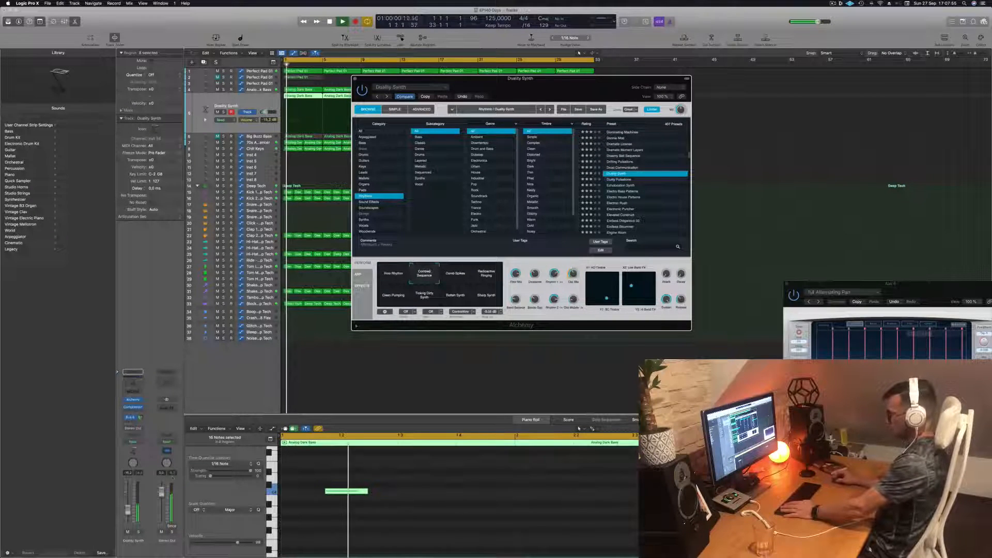
click(455, 272)
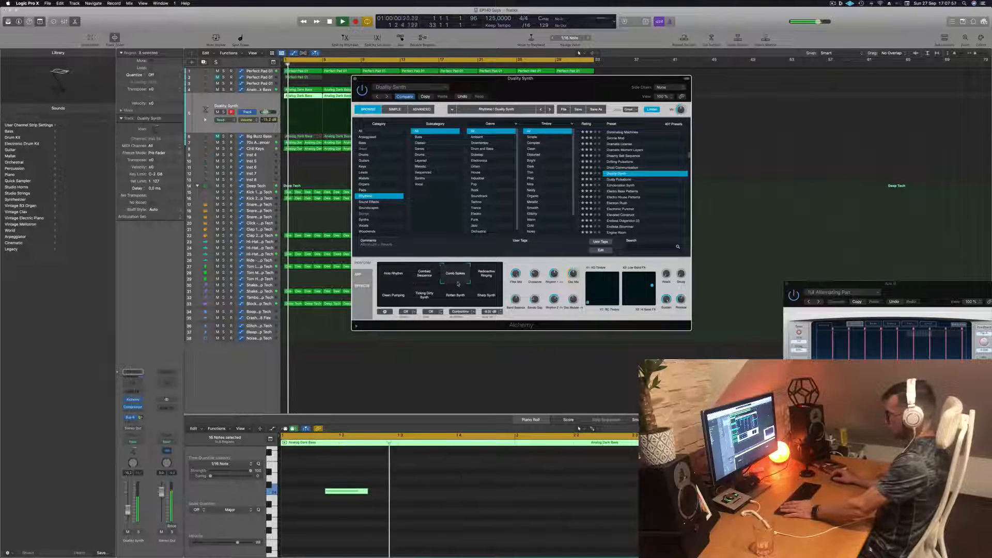
click(485, 276)
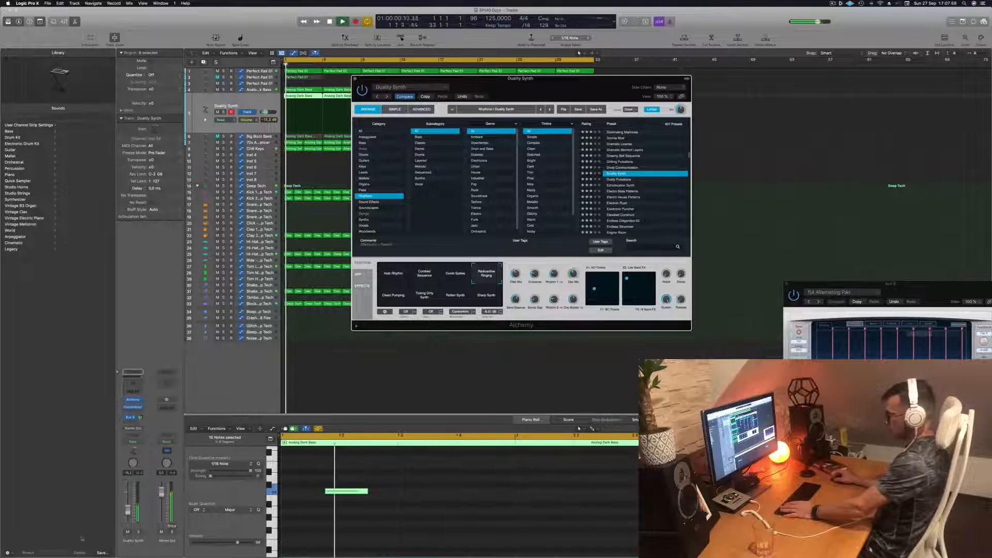
Lower the lead channel's volume to about -18 dB and audition Duality Synth's remaining four snapshots, from Clean Pumping to Sharp Synth
drag(128, 511, 129, 514)
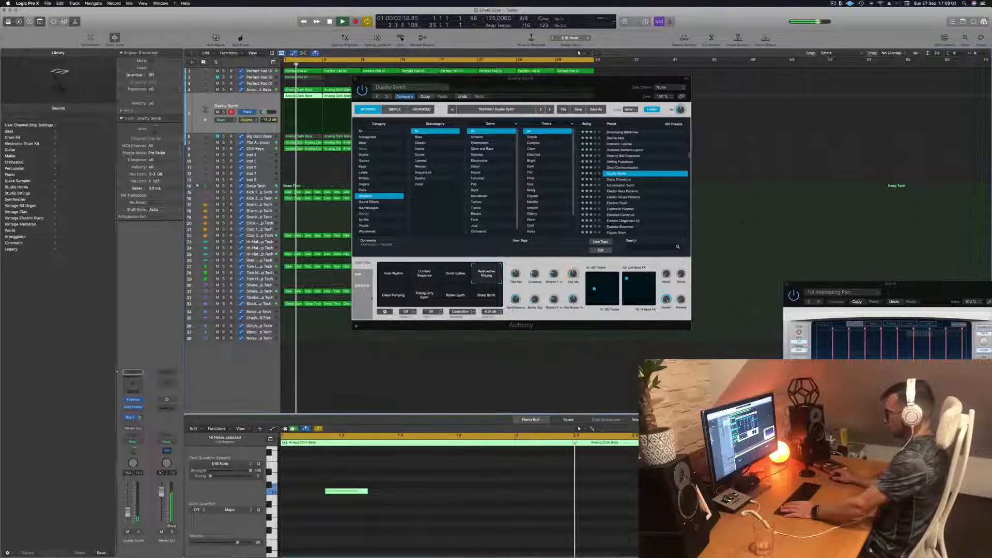
click(385, 299)
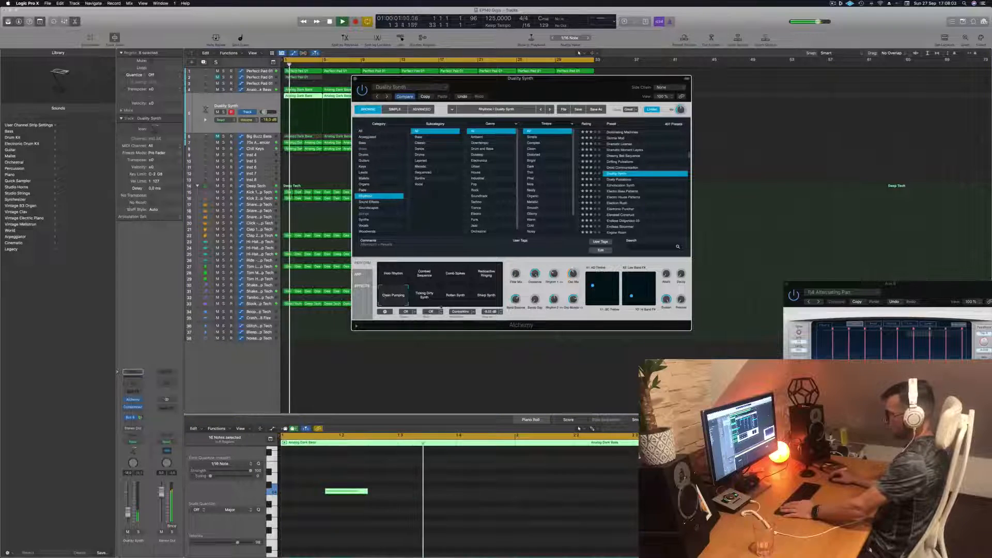
click(424, 295)
click(450, 296)
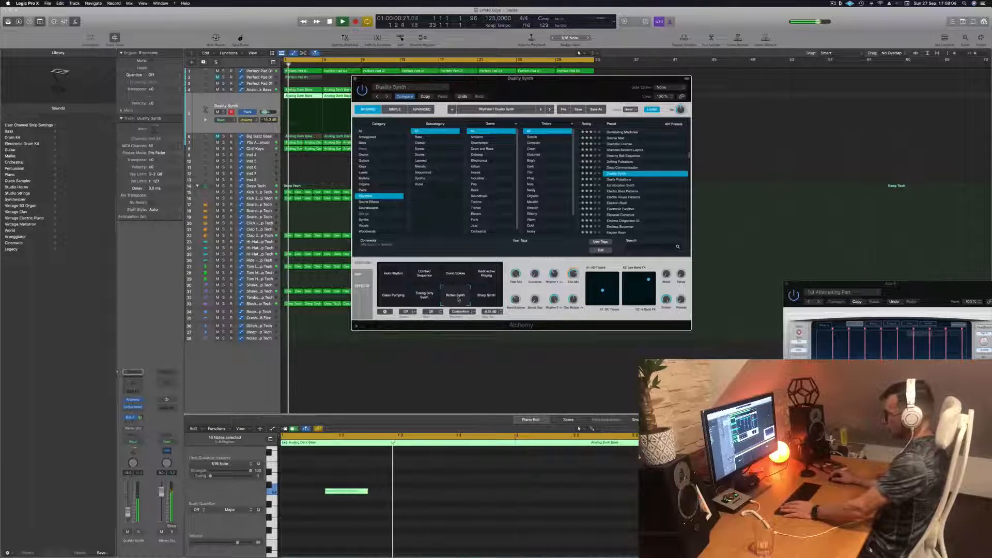
click(487, 298)
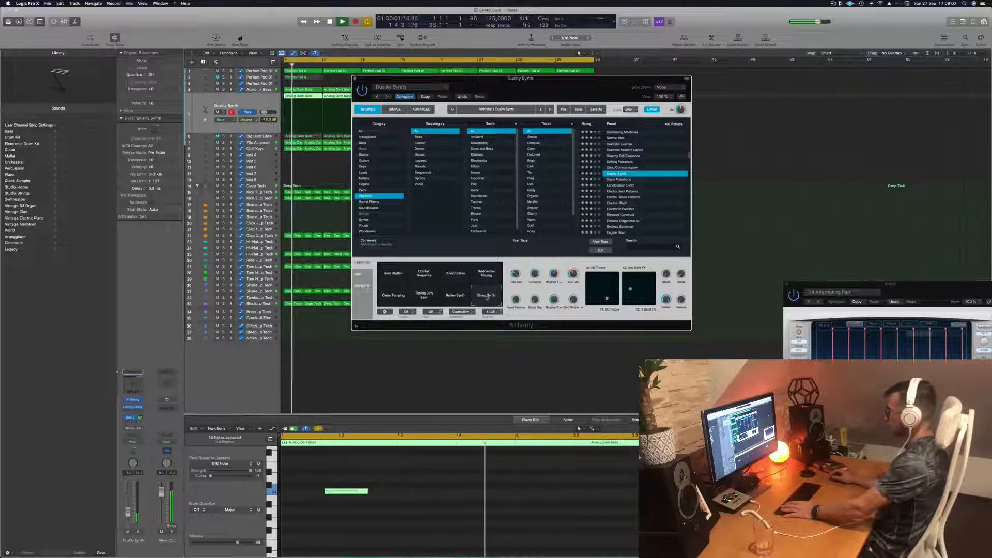
Load the Electron Rush preset and audition its snapshots Granular Bass Buzz and Slow Filter Sweep, returning to Granular Bass Buzz
click(618, 203)
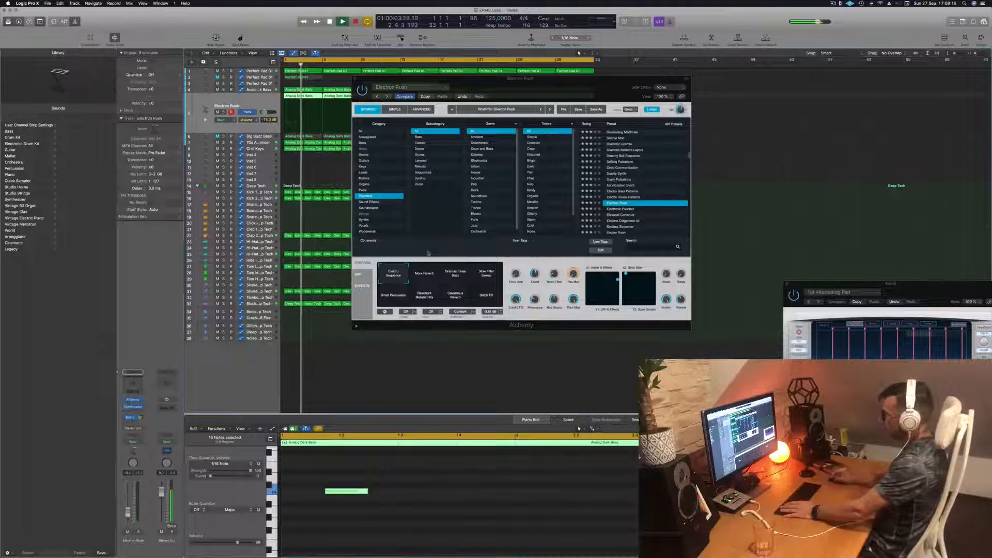
click(452, 275)
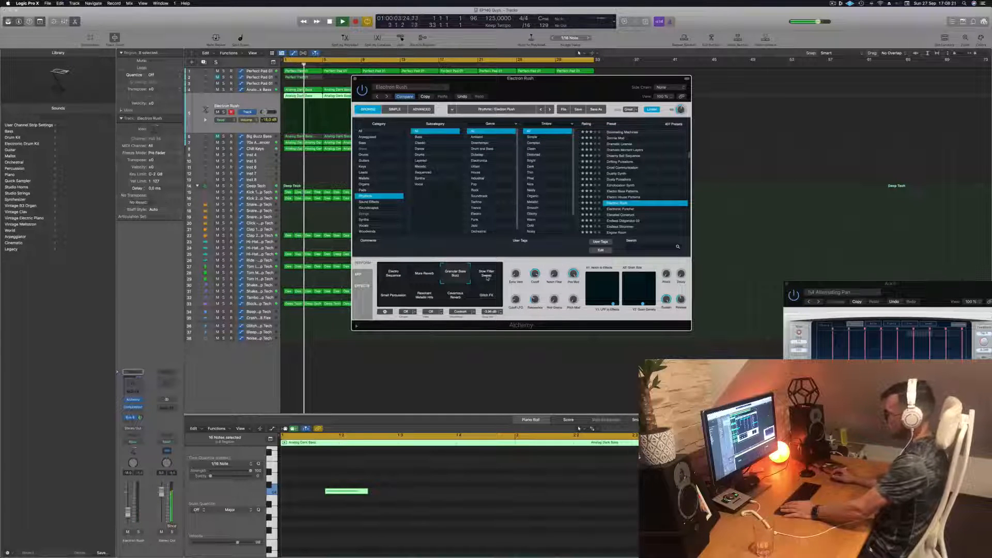
click(487, 278)
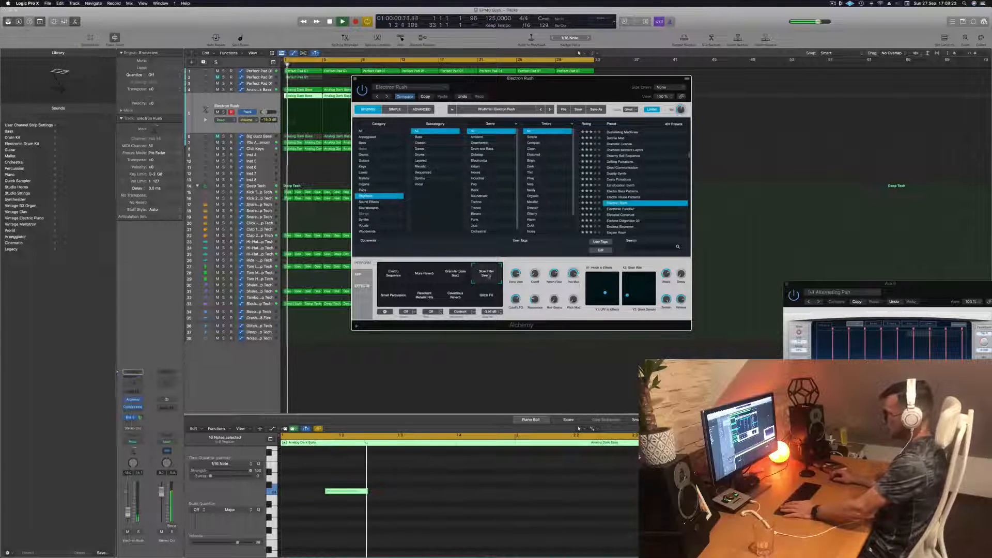
click(459, 277)
key(Return)
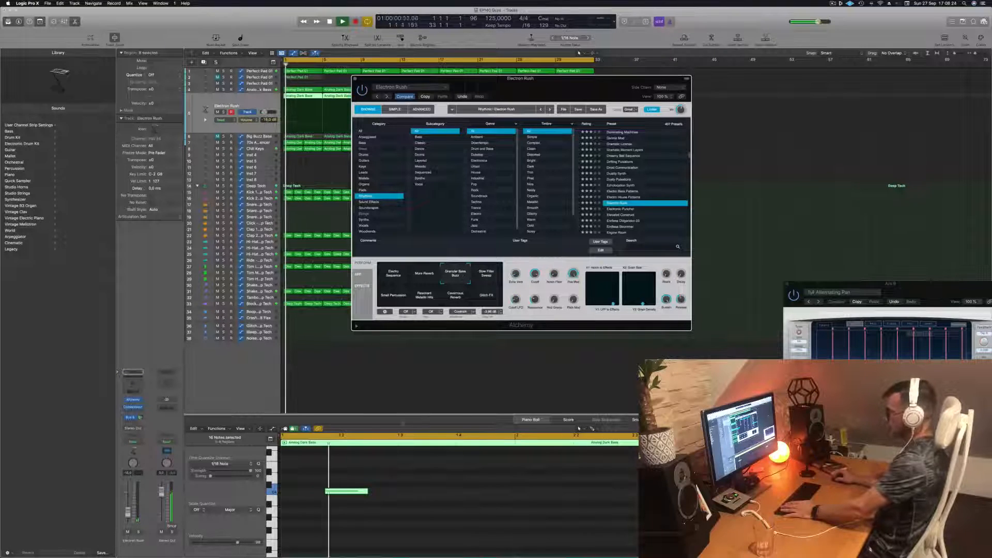
click(429, 500)
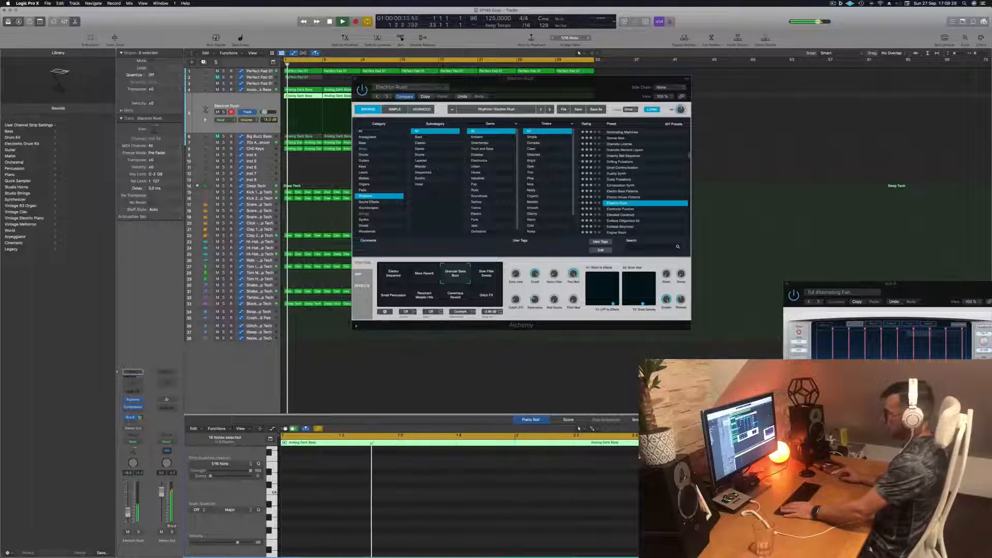
Move the synth window aside to uncover more regions and audition the presets Electronic Puncher and Elevated Construct
drag(543, 83, 604, 82)
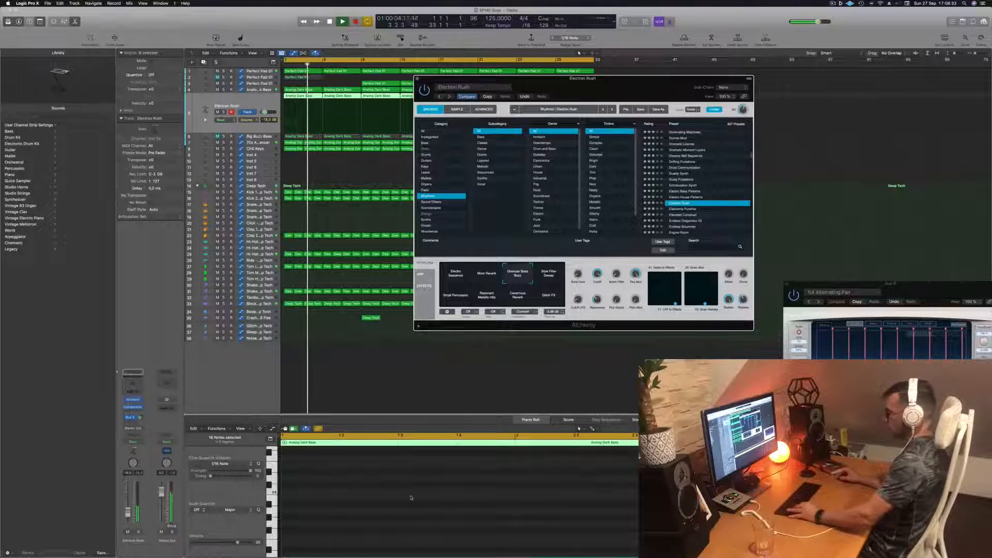
key(alt+shift+Up)
scroll(411, 499, down, 4)
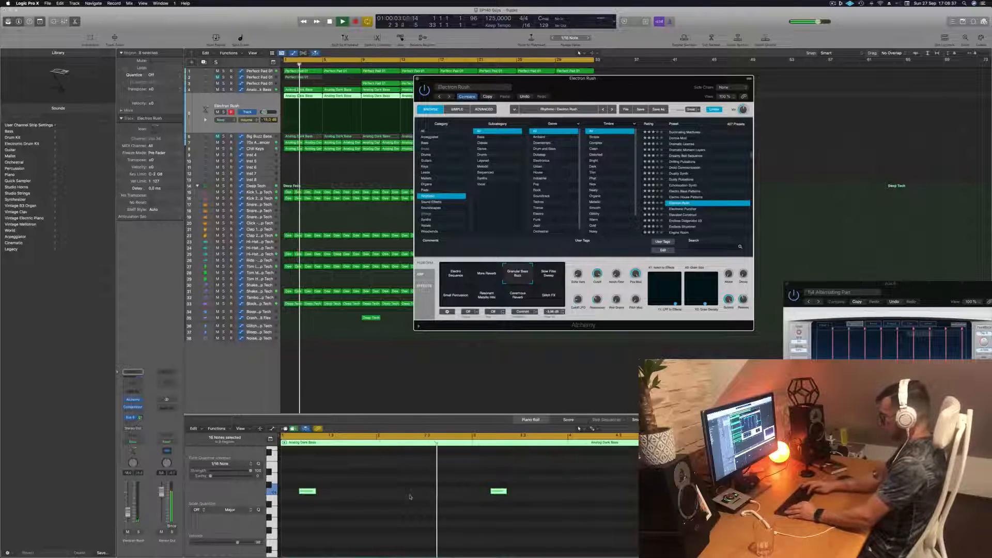
key(])
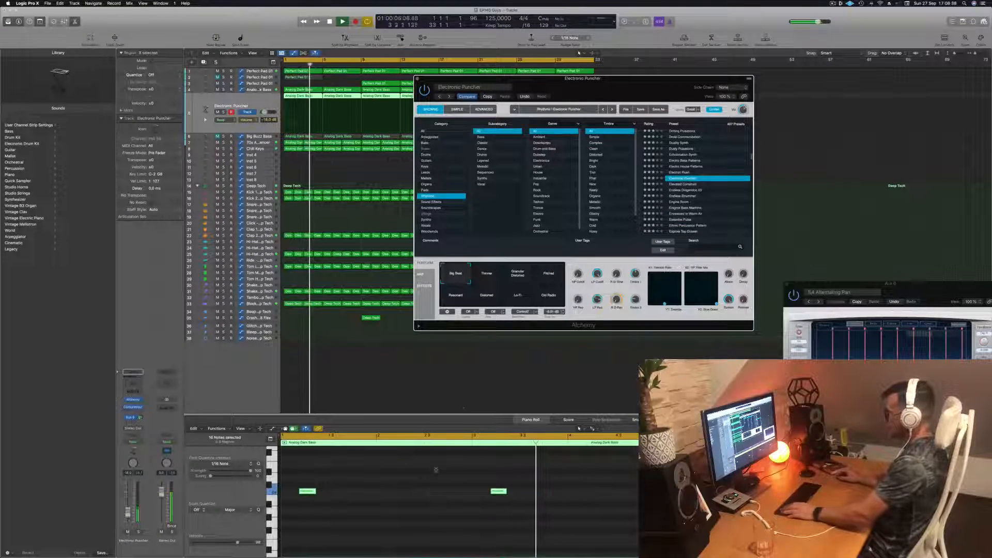
click(686, 184)
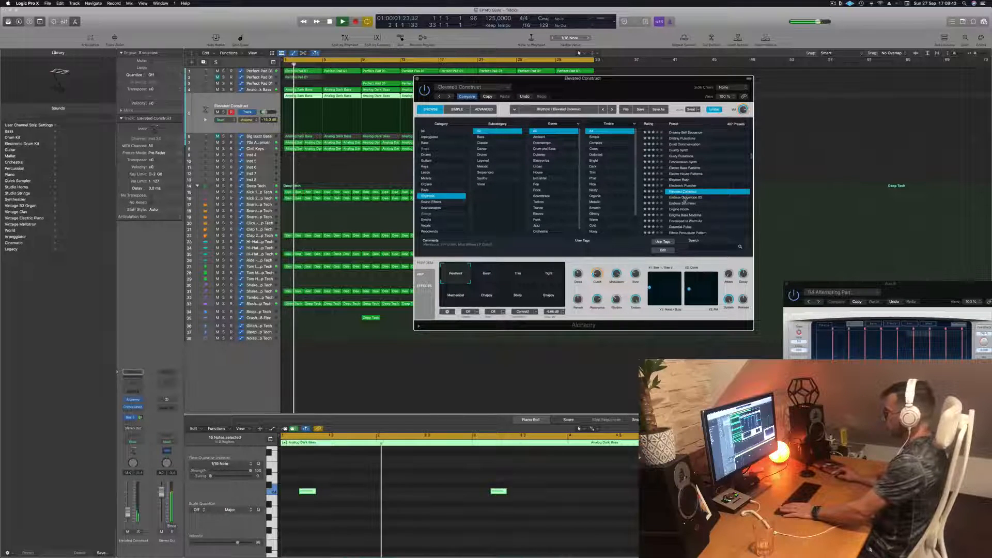
Load the Endless Didgeridoo 03 preset and audition its snapshots, including Subterranean and Filter Didge, settling on Muffled Didge
click(685, 198)
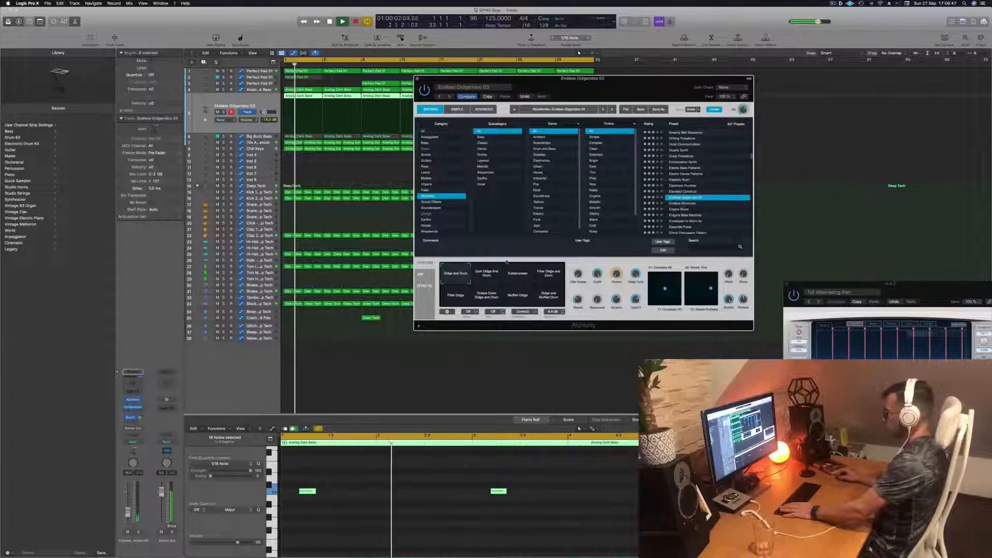
click(486, 278)
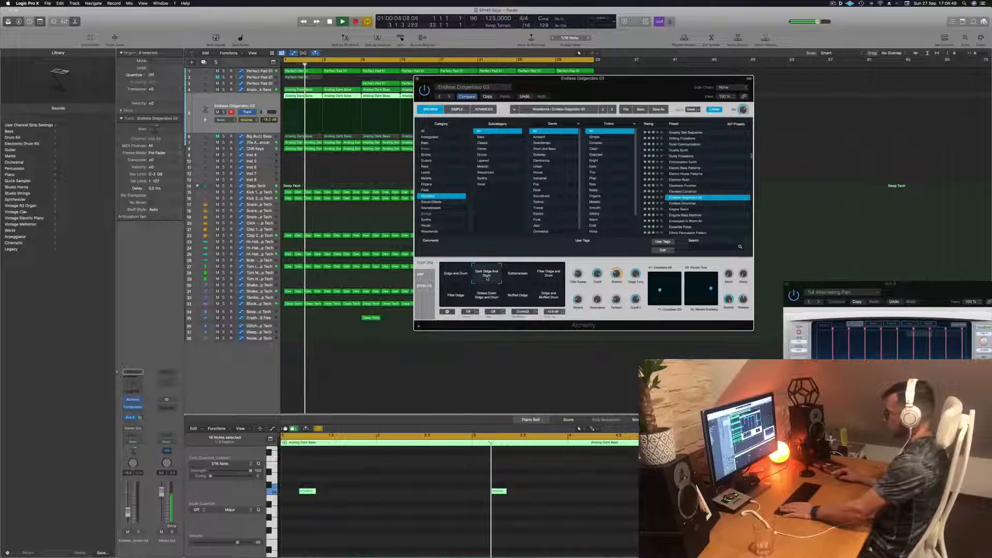
click(520, 278)
click(486, 276)
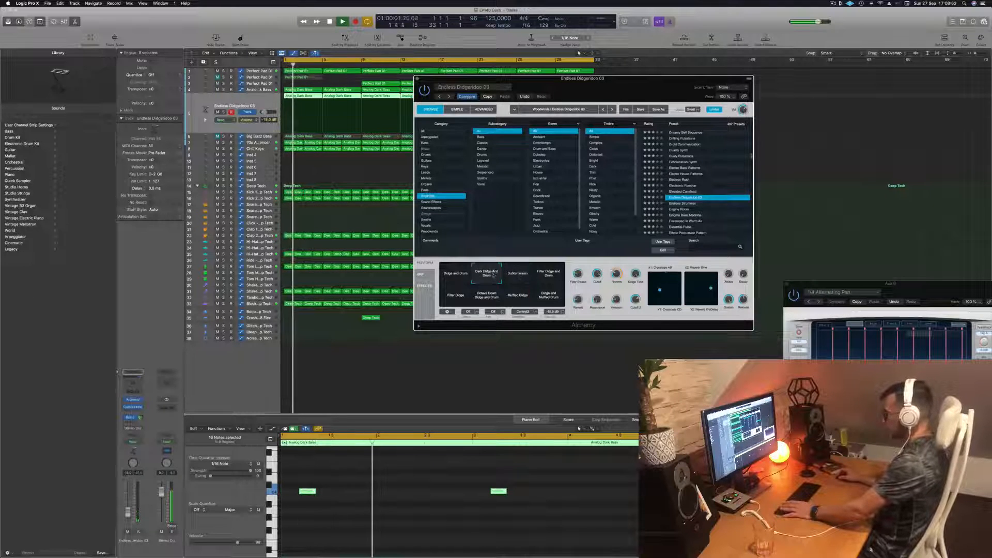
click(551, 275)
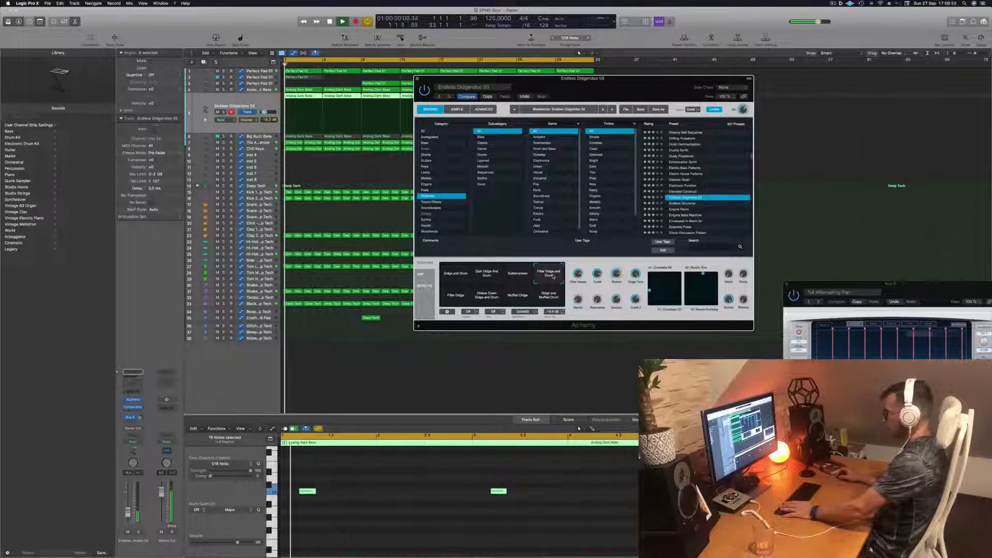
click(455, 298)
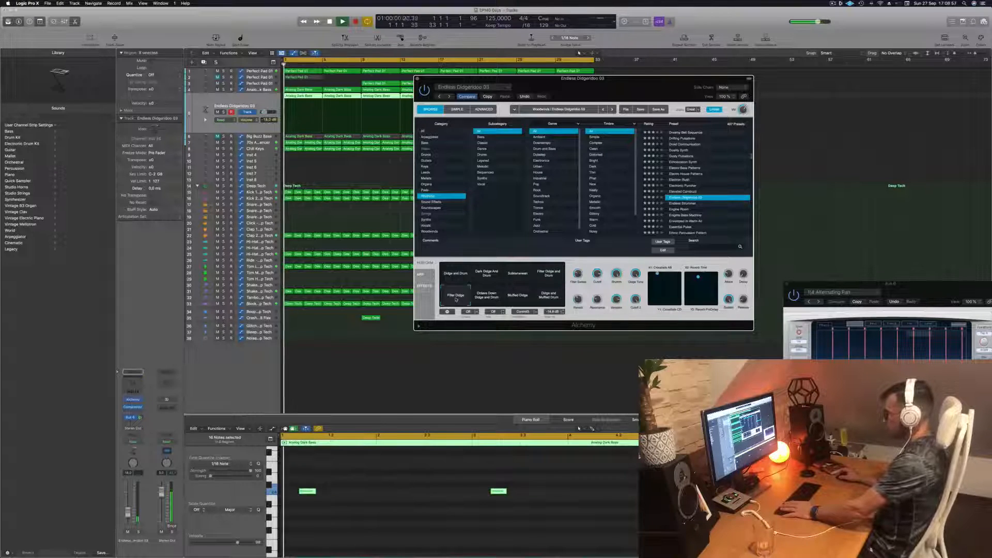
click(487, 296)
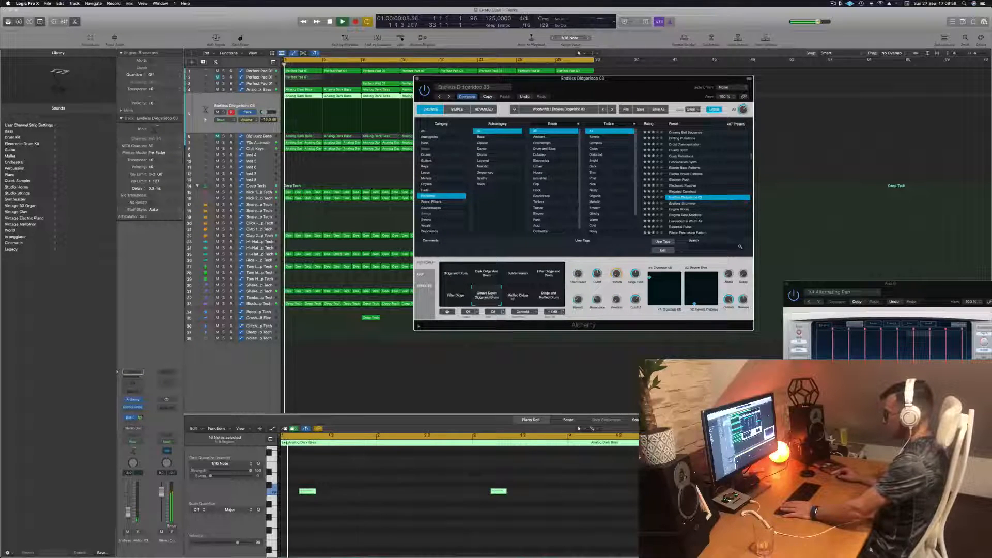
click(518, 296)
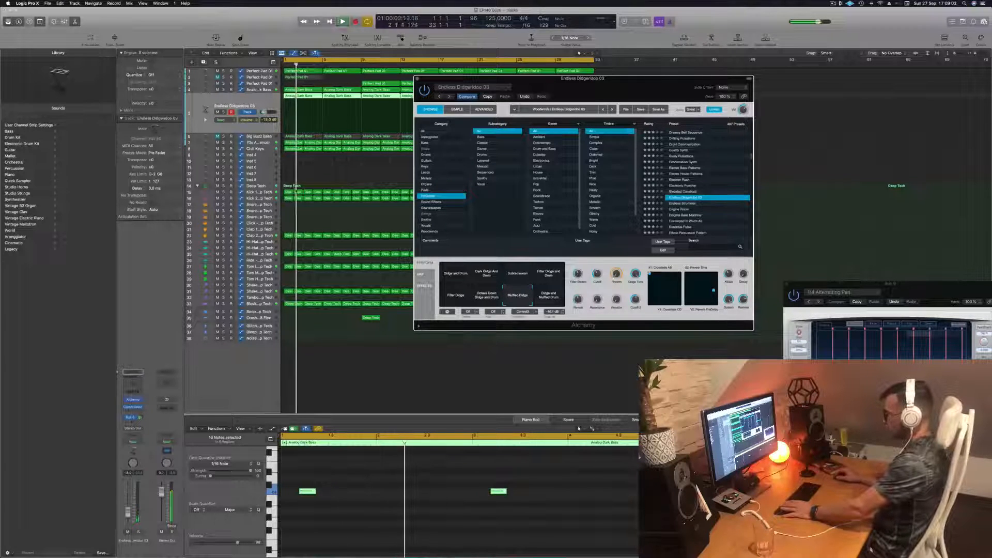
Show the bus channel fed by the lead track's send, close the Alchemy window and restart playback from the beginning
click(140, 418)
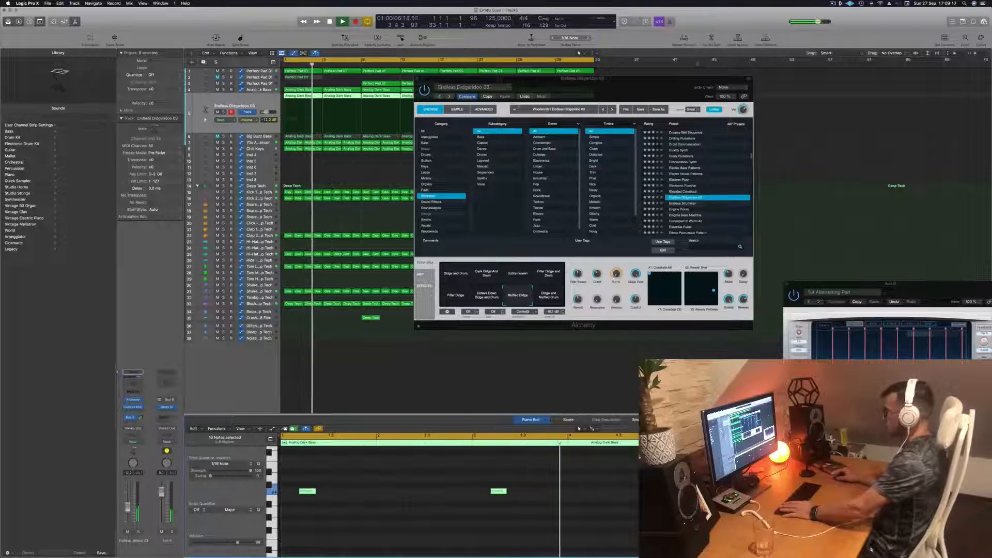
drag(416, 80, 351, 79)
click(352, 79)
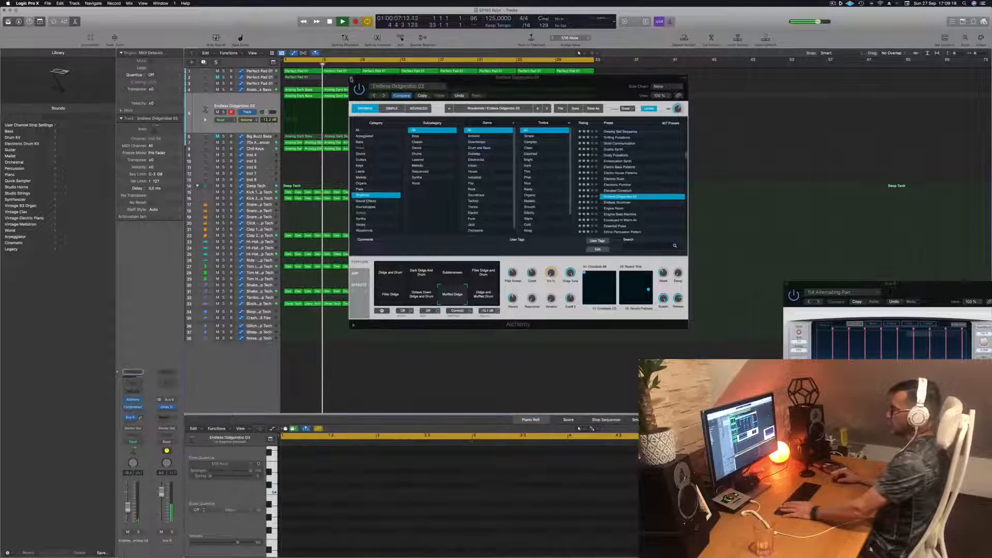
click(351, 79)
key(super+Left)
key(Return)
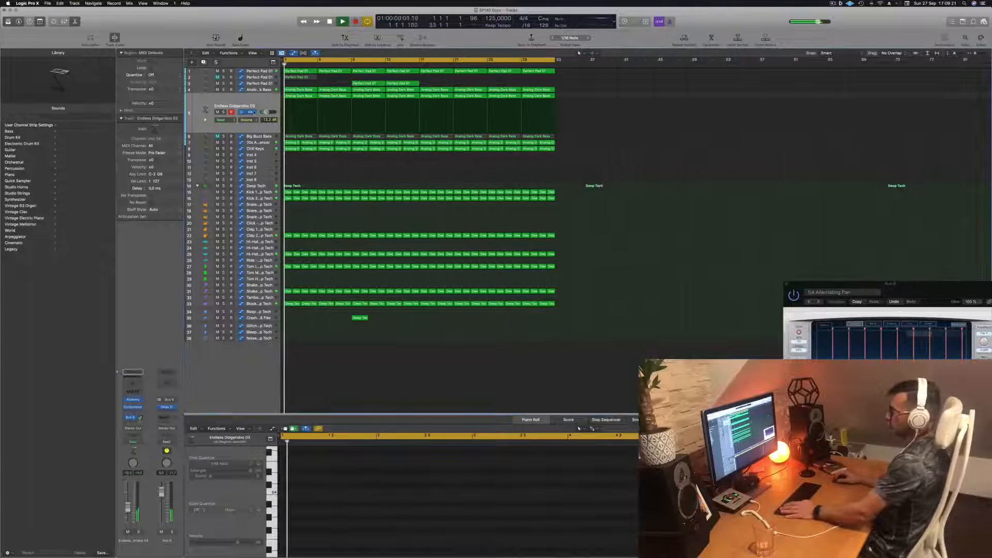
Set the Endless Didgeridoo 03 track's volume to about -14 dB and deselect its regions
click(237, 124)
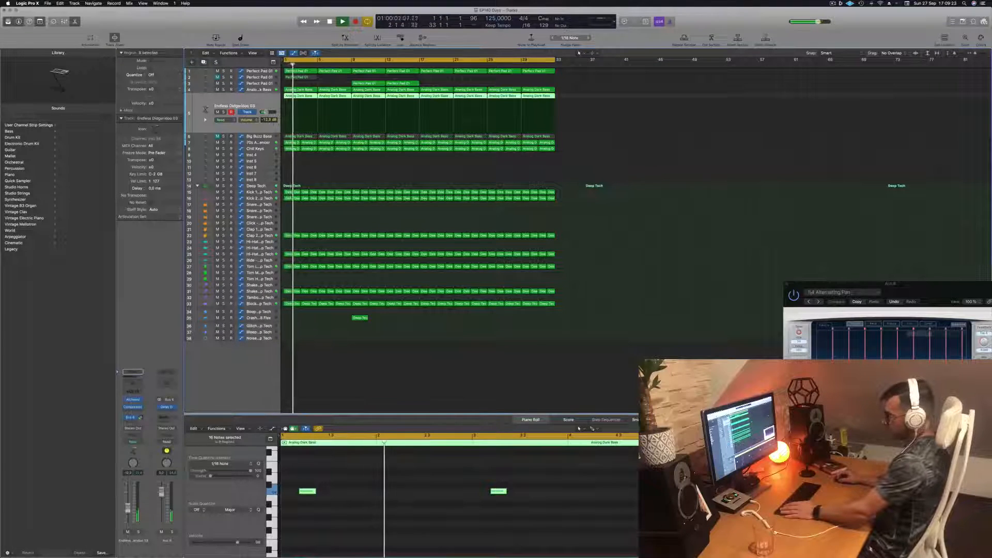
drag(128, 508, 128, 510)
click(381, 385)
key(super+Left)
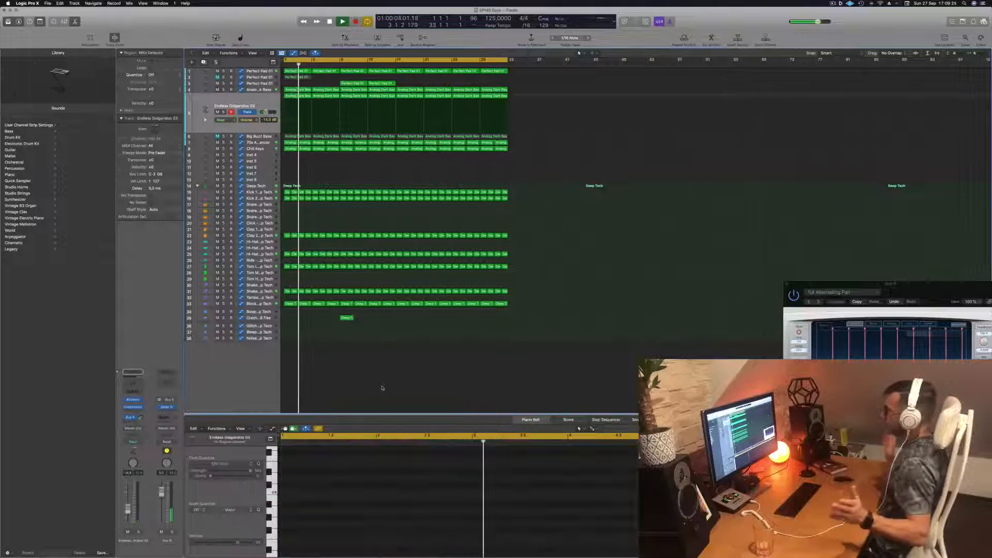